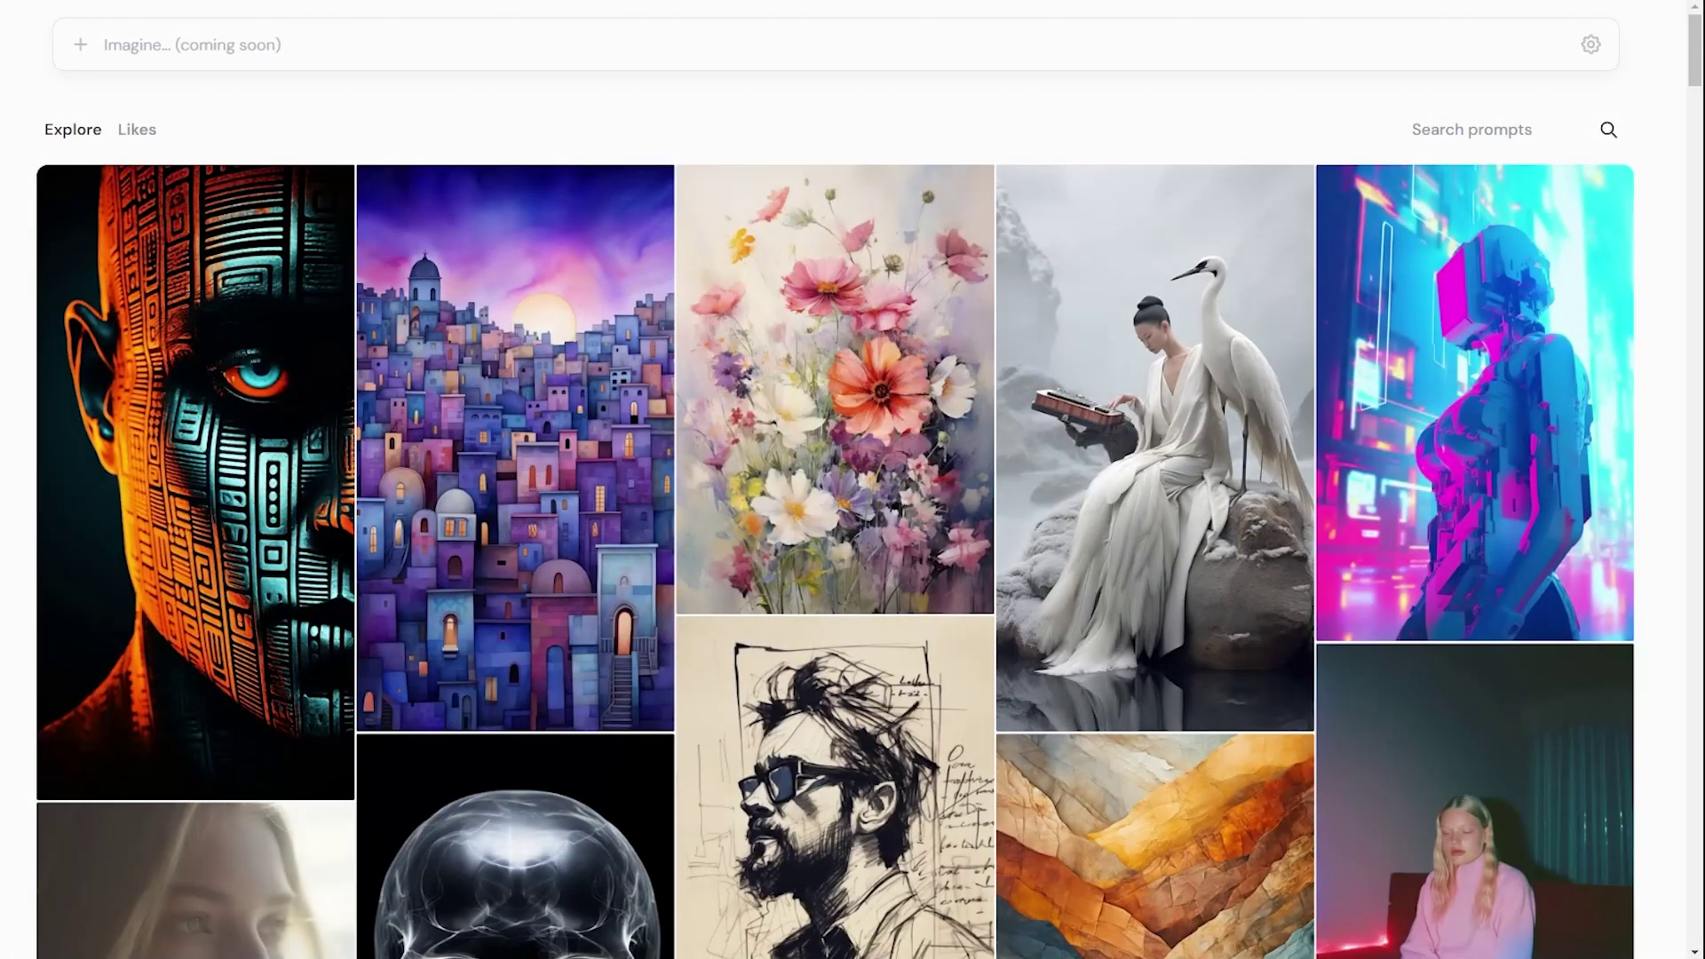
Step: Search the prompt gallery for "bump texture"
left_click(1446, 129)
type("fra")
type("bump texture")
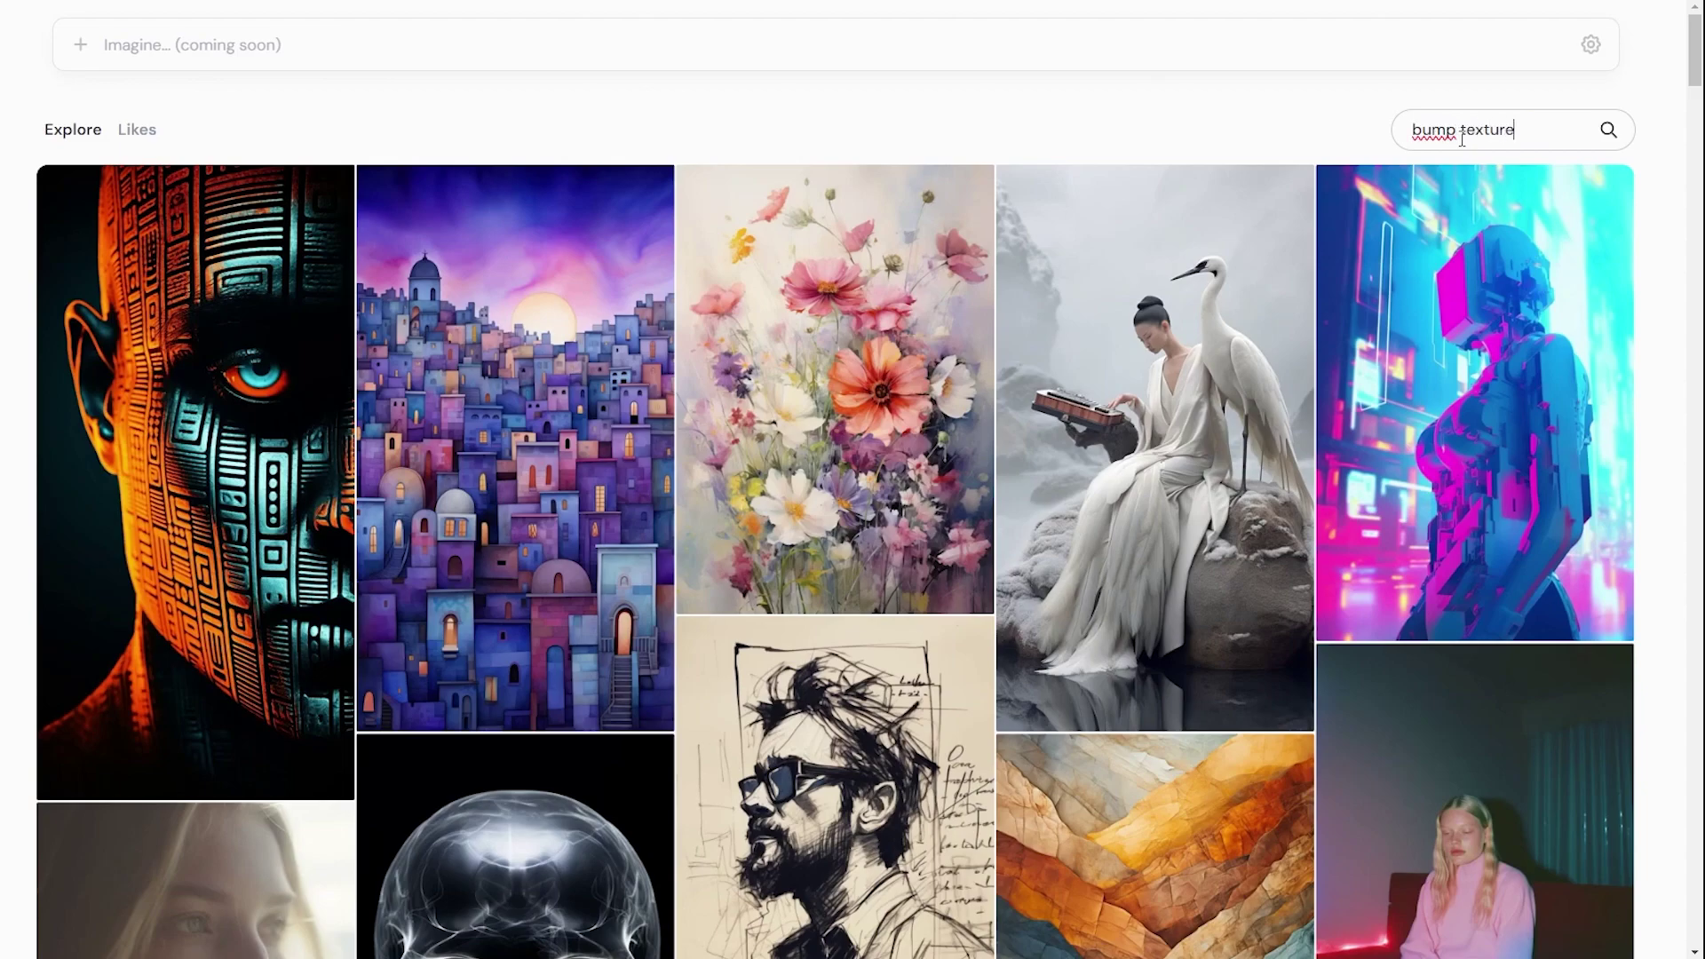
key("Return")
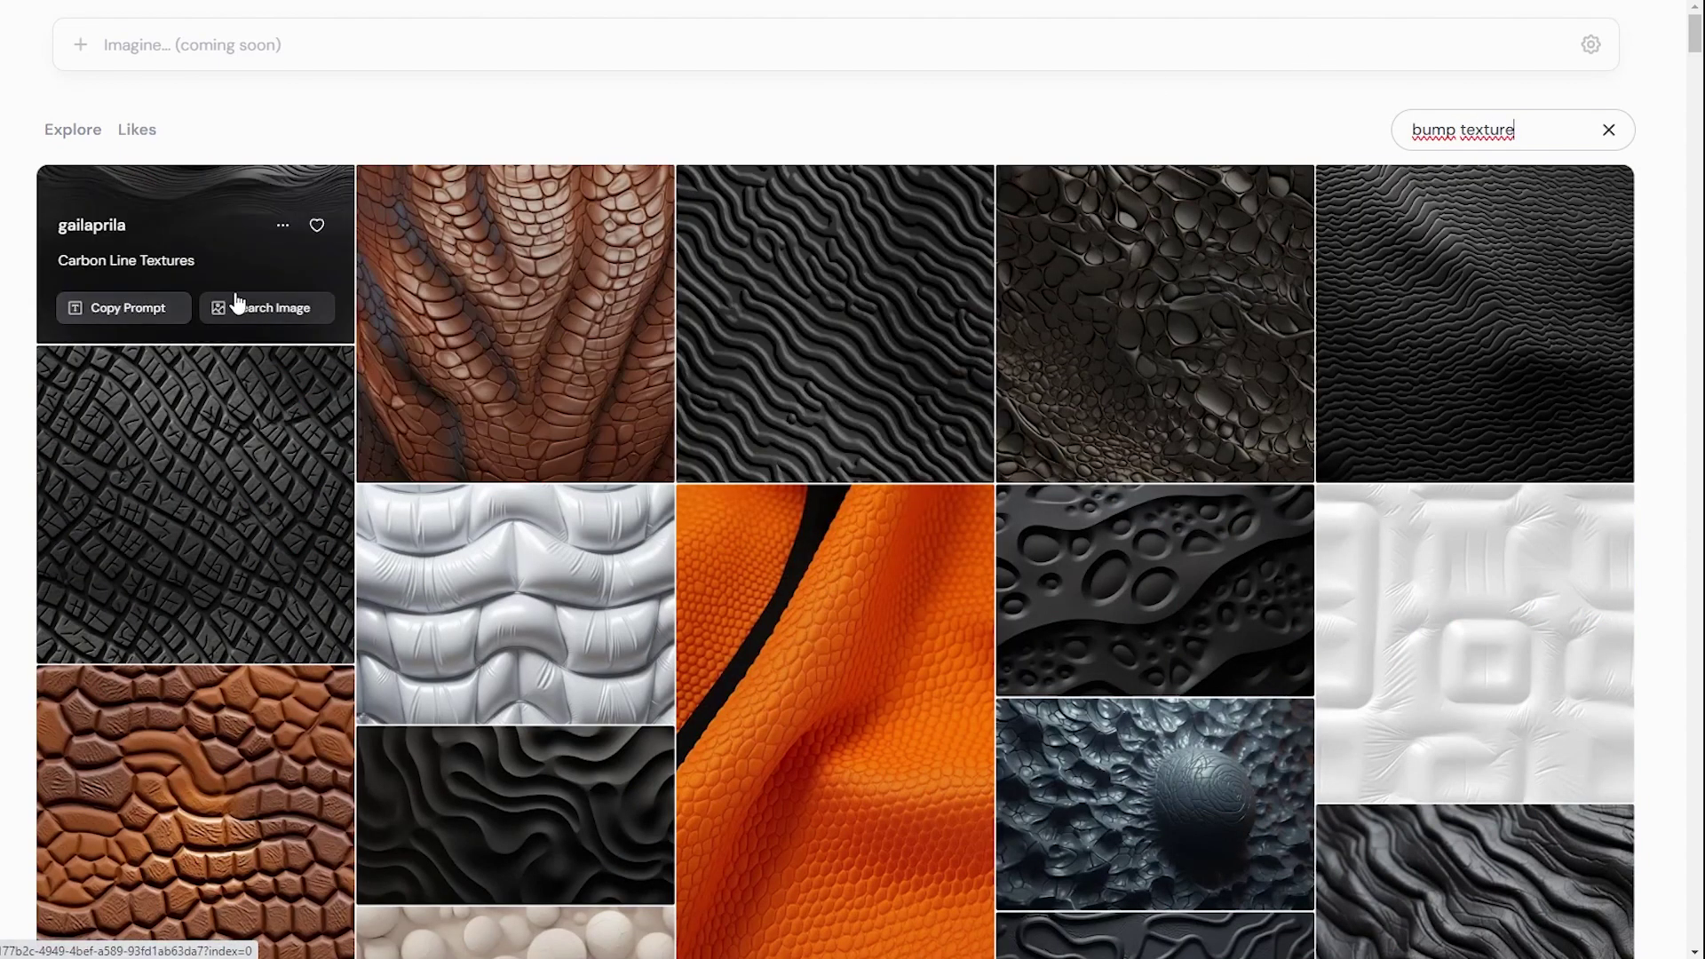
Step: Browse the bump texture results one by one in enlarged view, starting with Carbon Line Textures, comparing their patterns and prompts
left_click(231, 222)
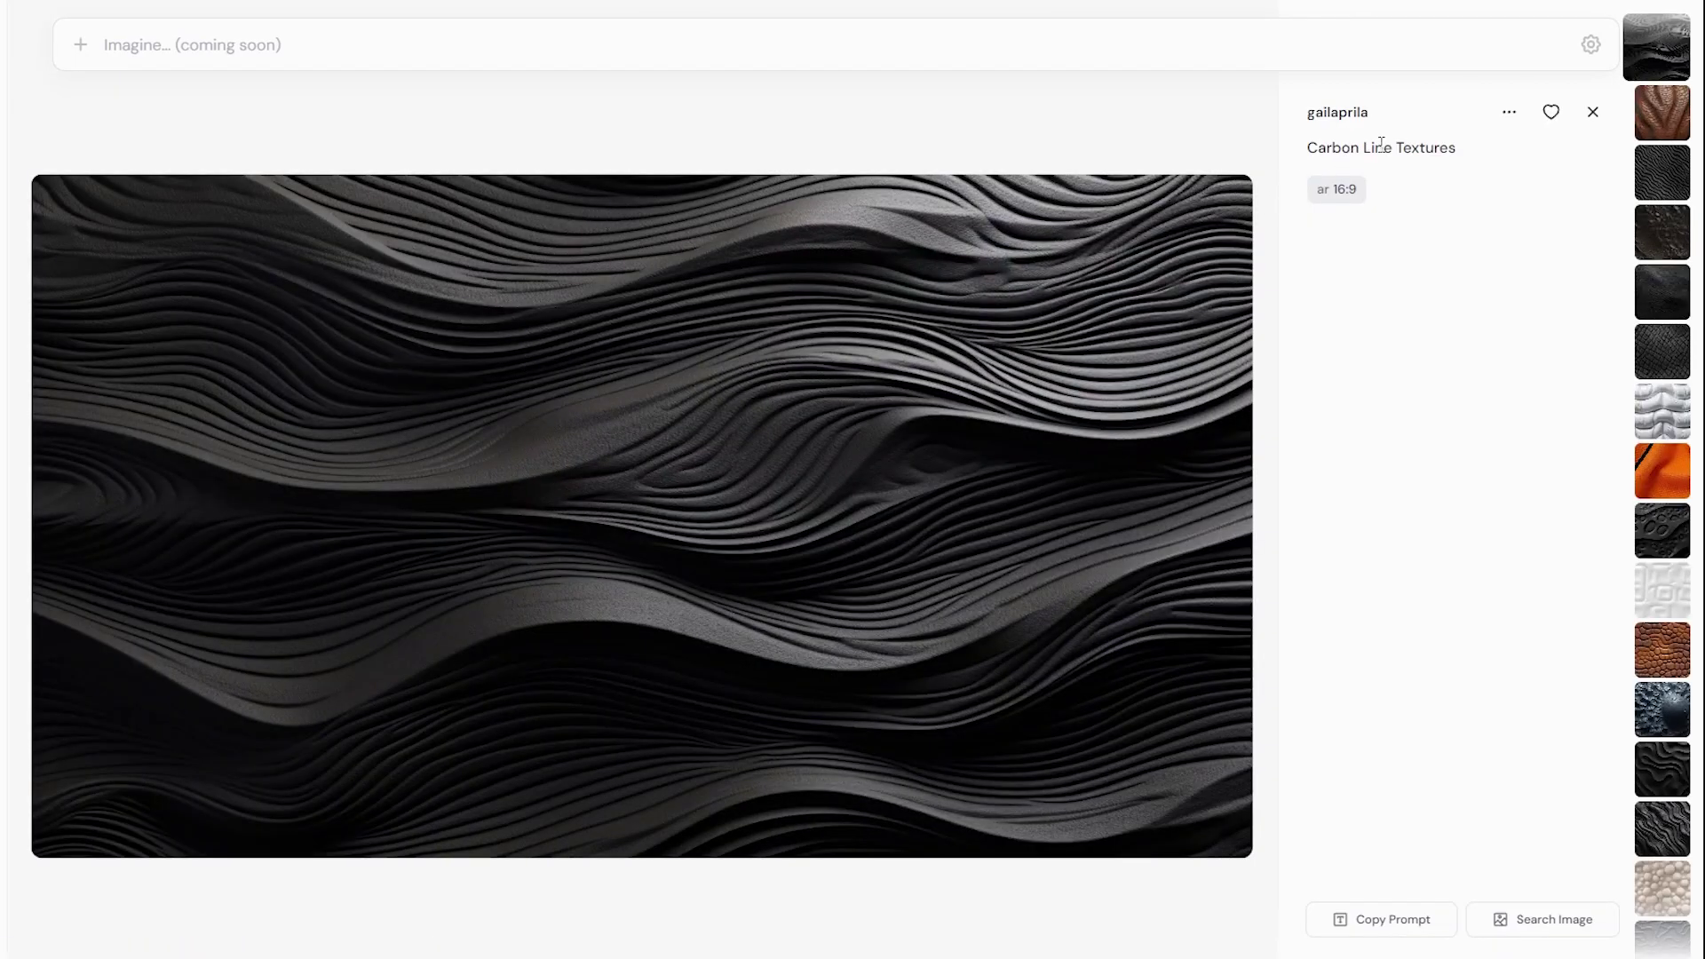
key("Down")
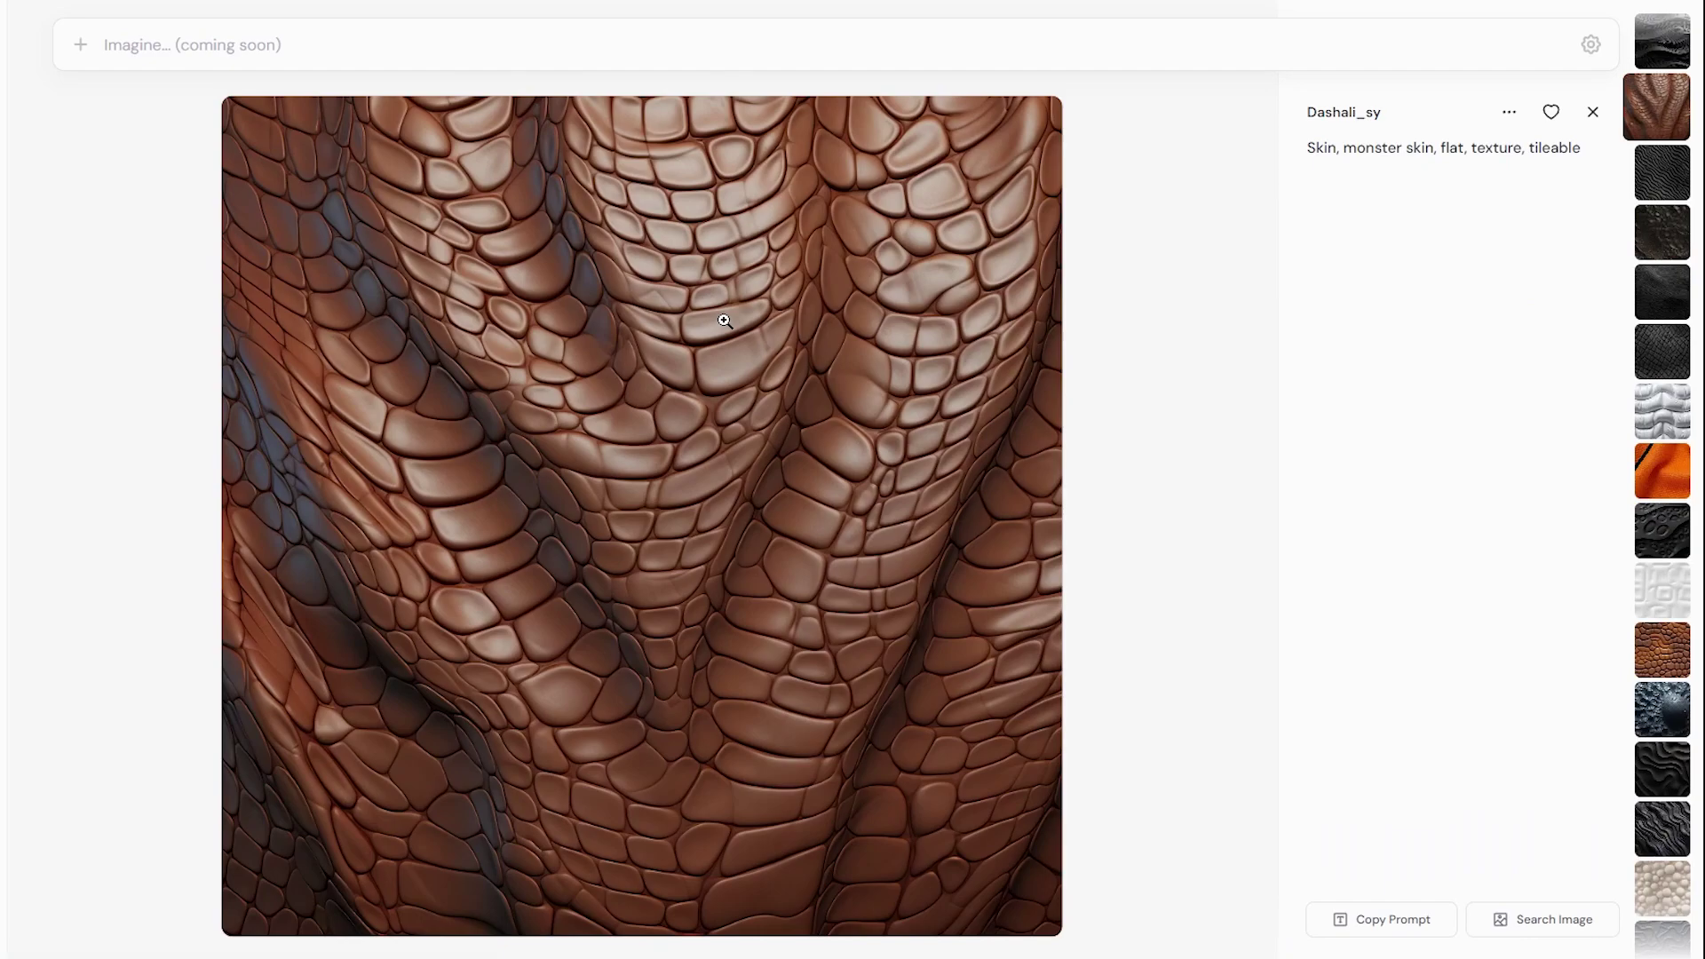
key("Down")
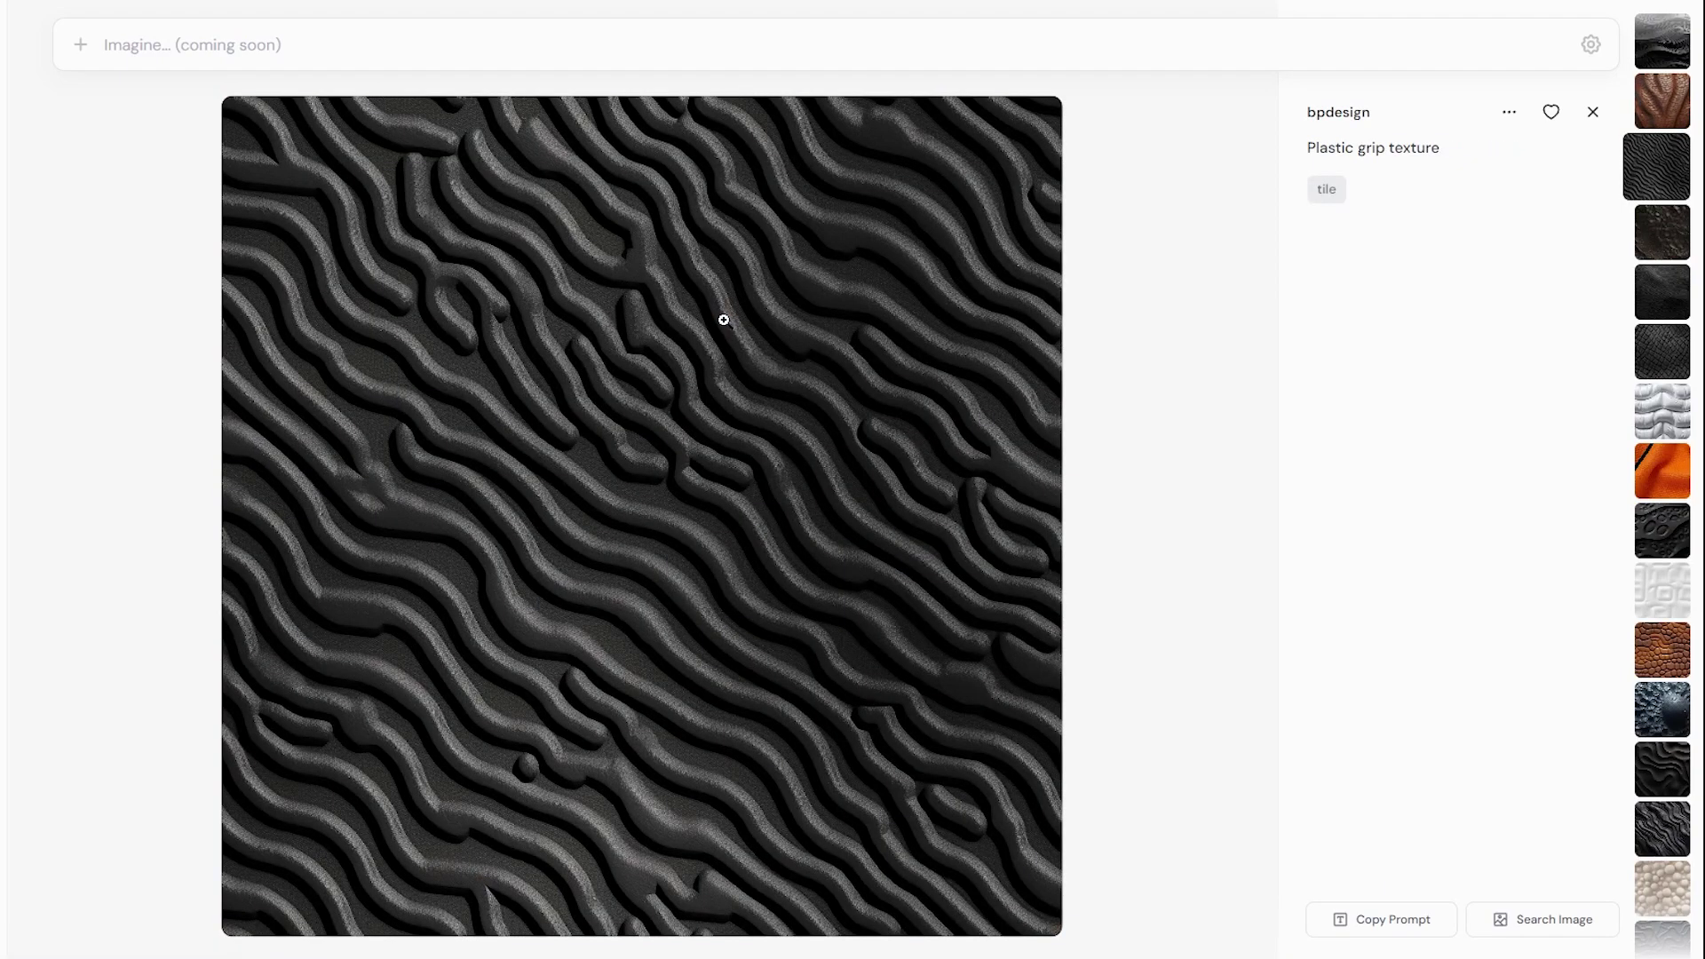
key("Down")
key("Down")
key("Down")
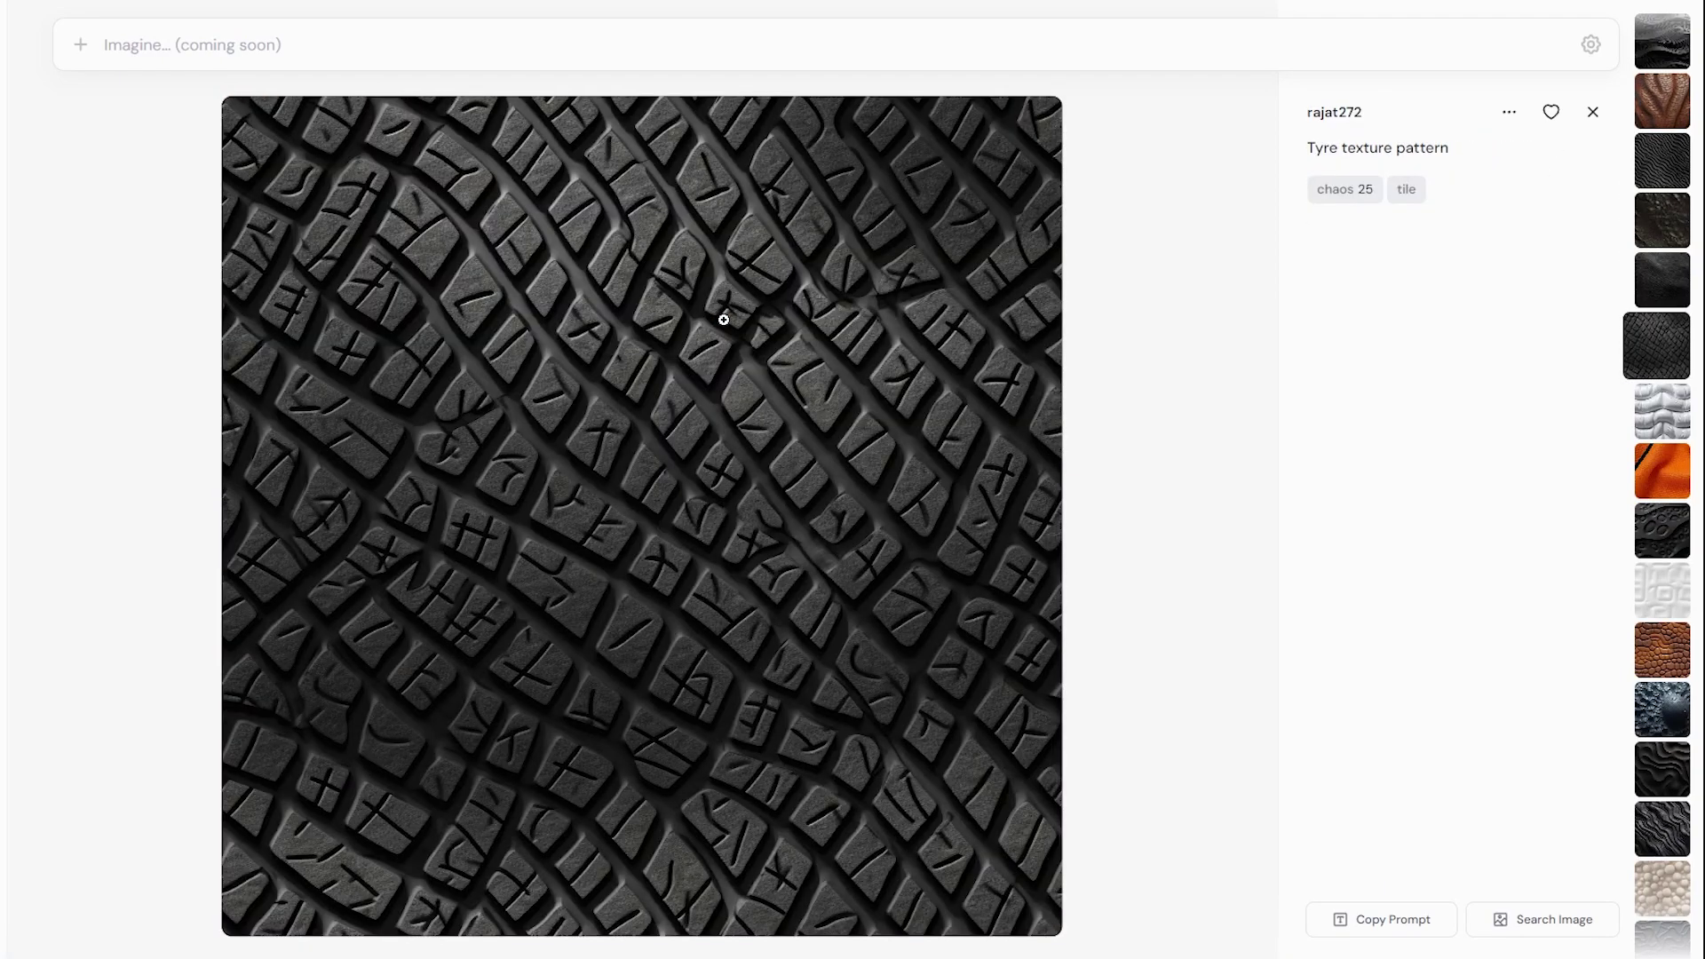
key("Down")
key("Down")
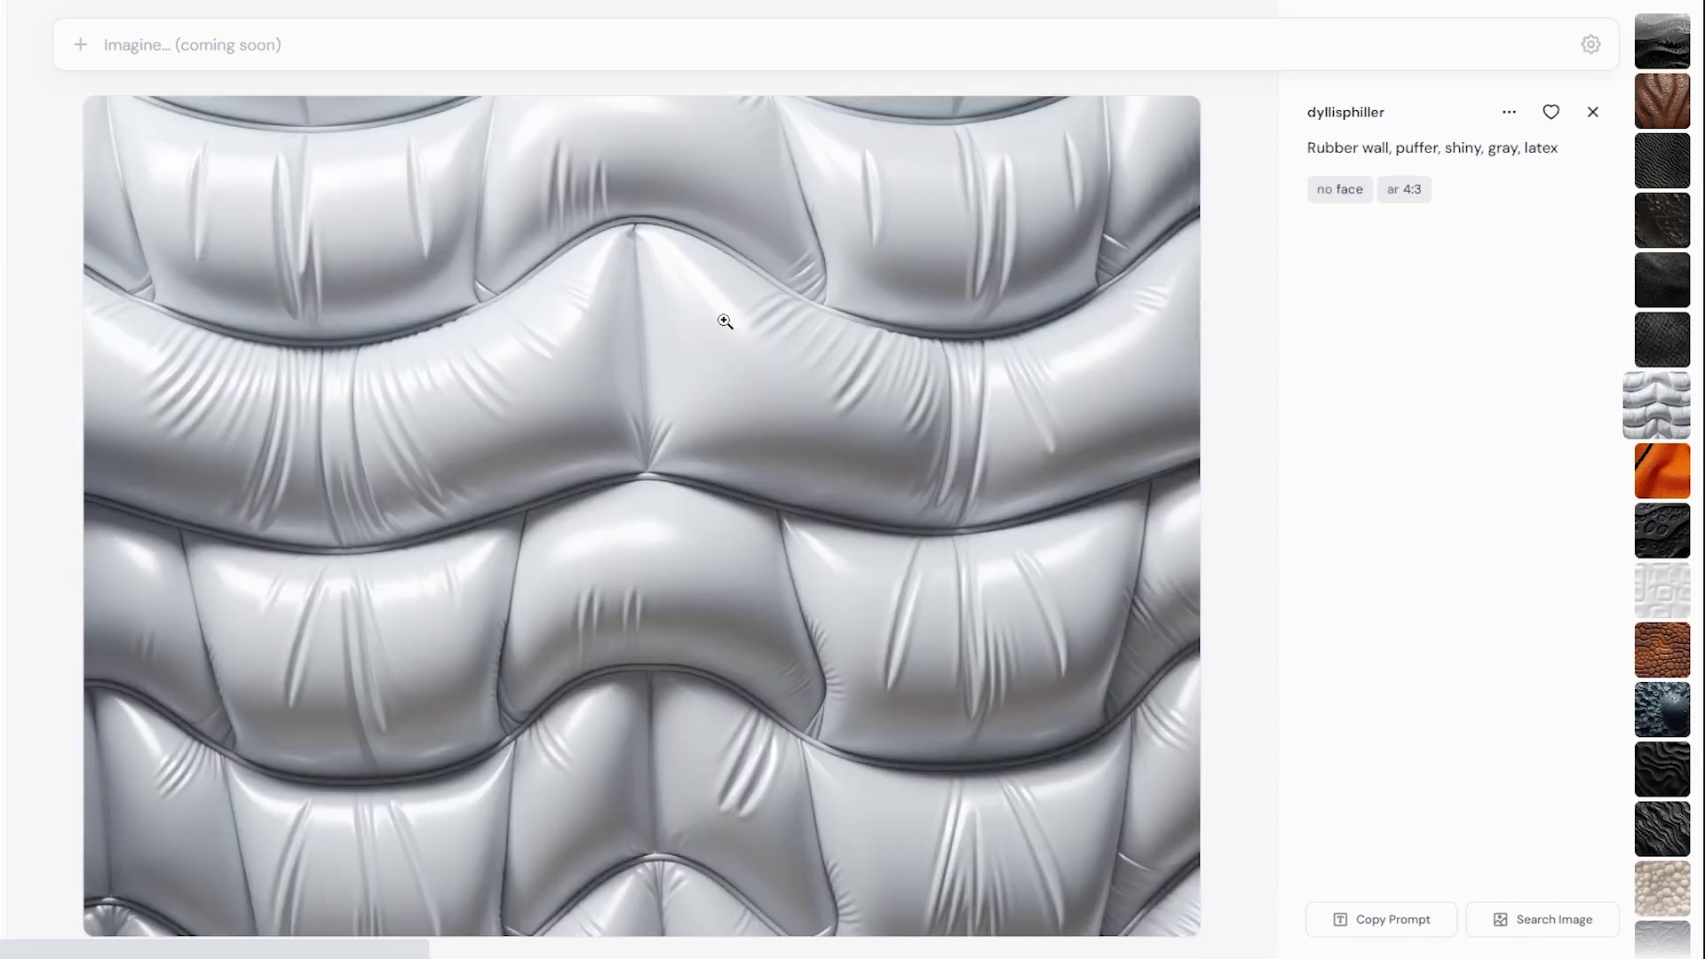
key("Down")
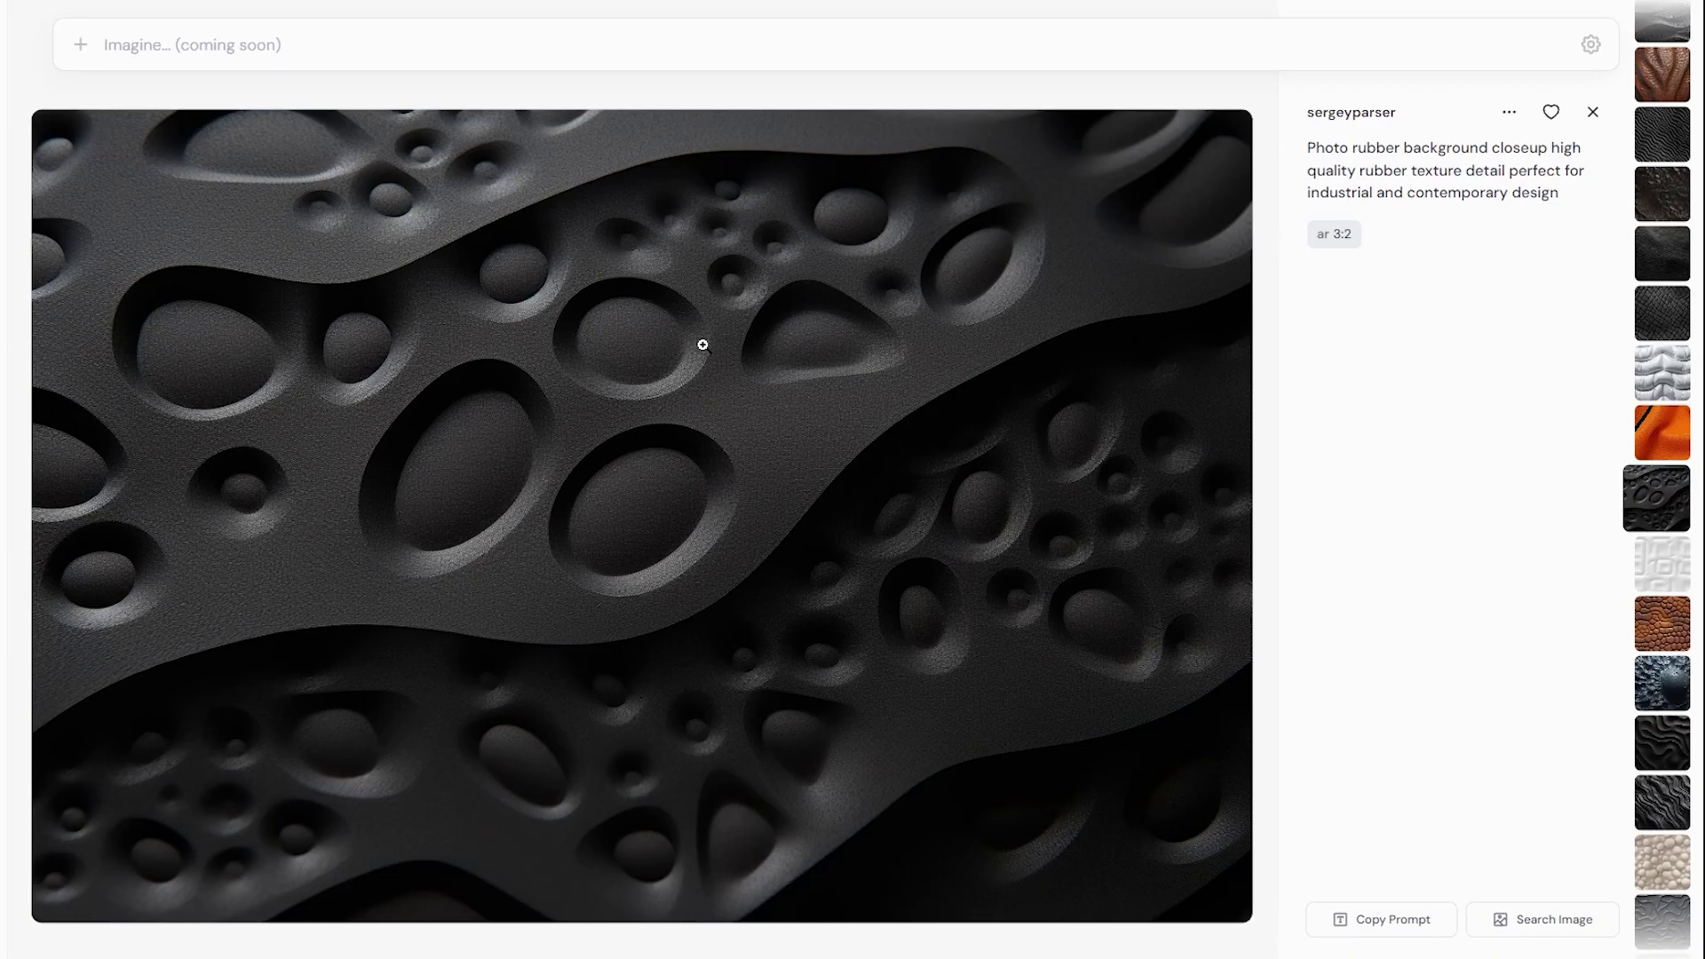
key("Down")
key("Down")
key("Down")
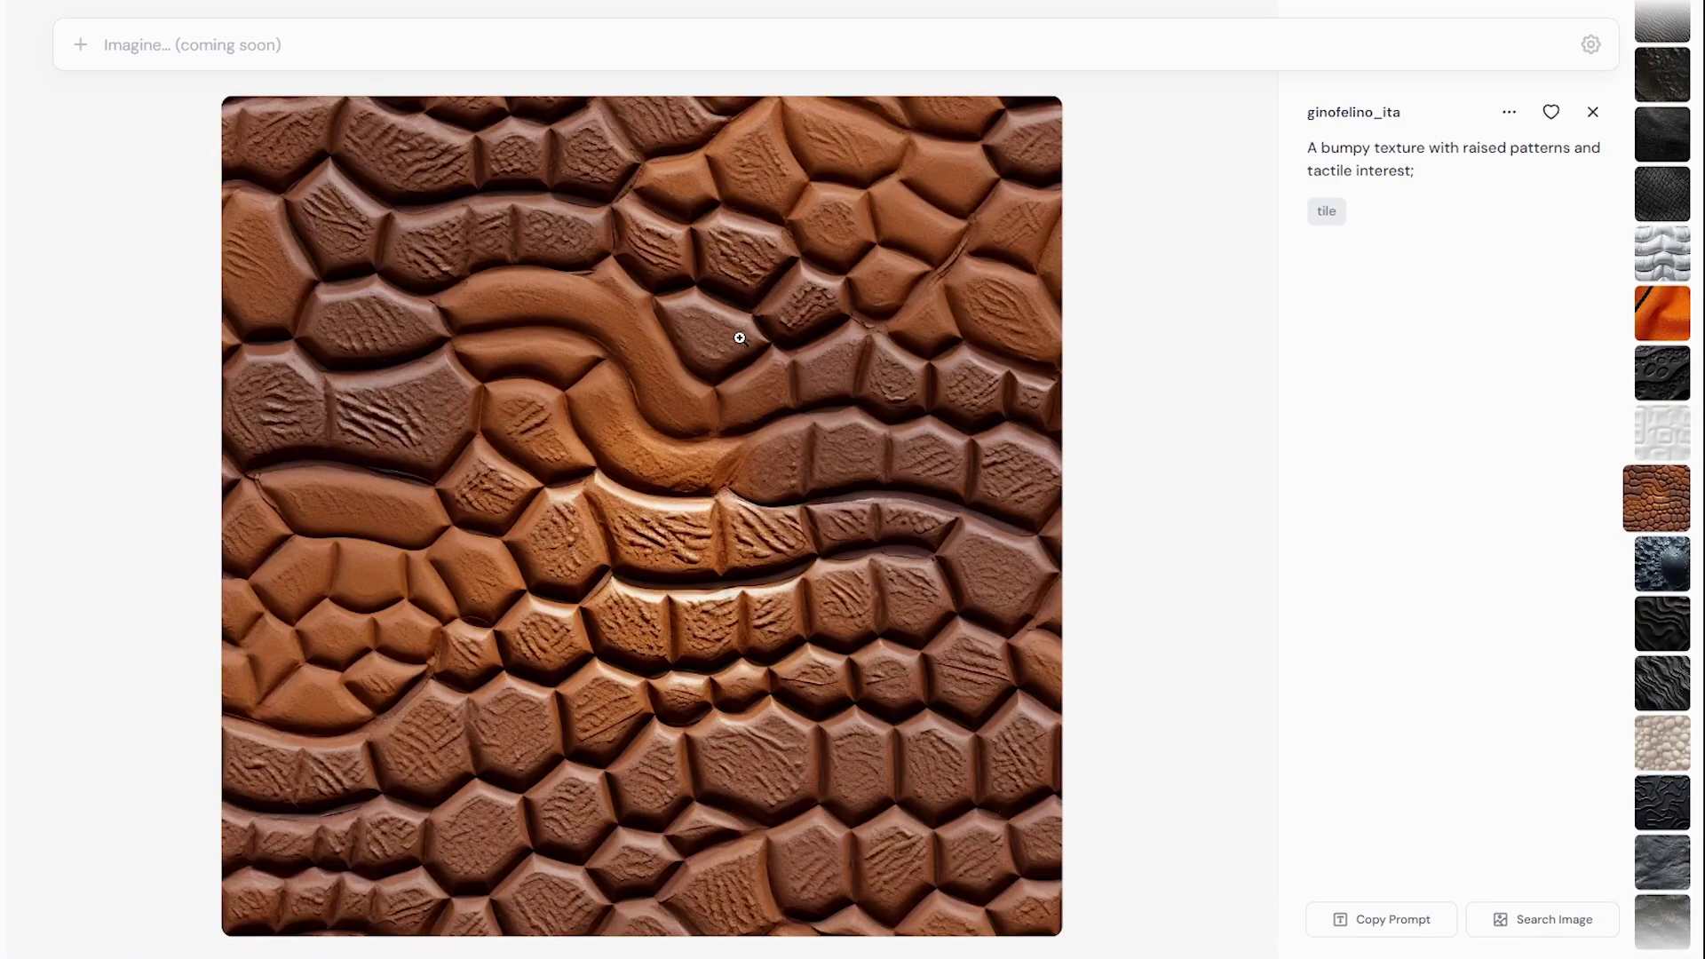
key("Down")
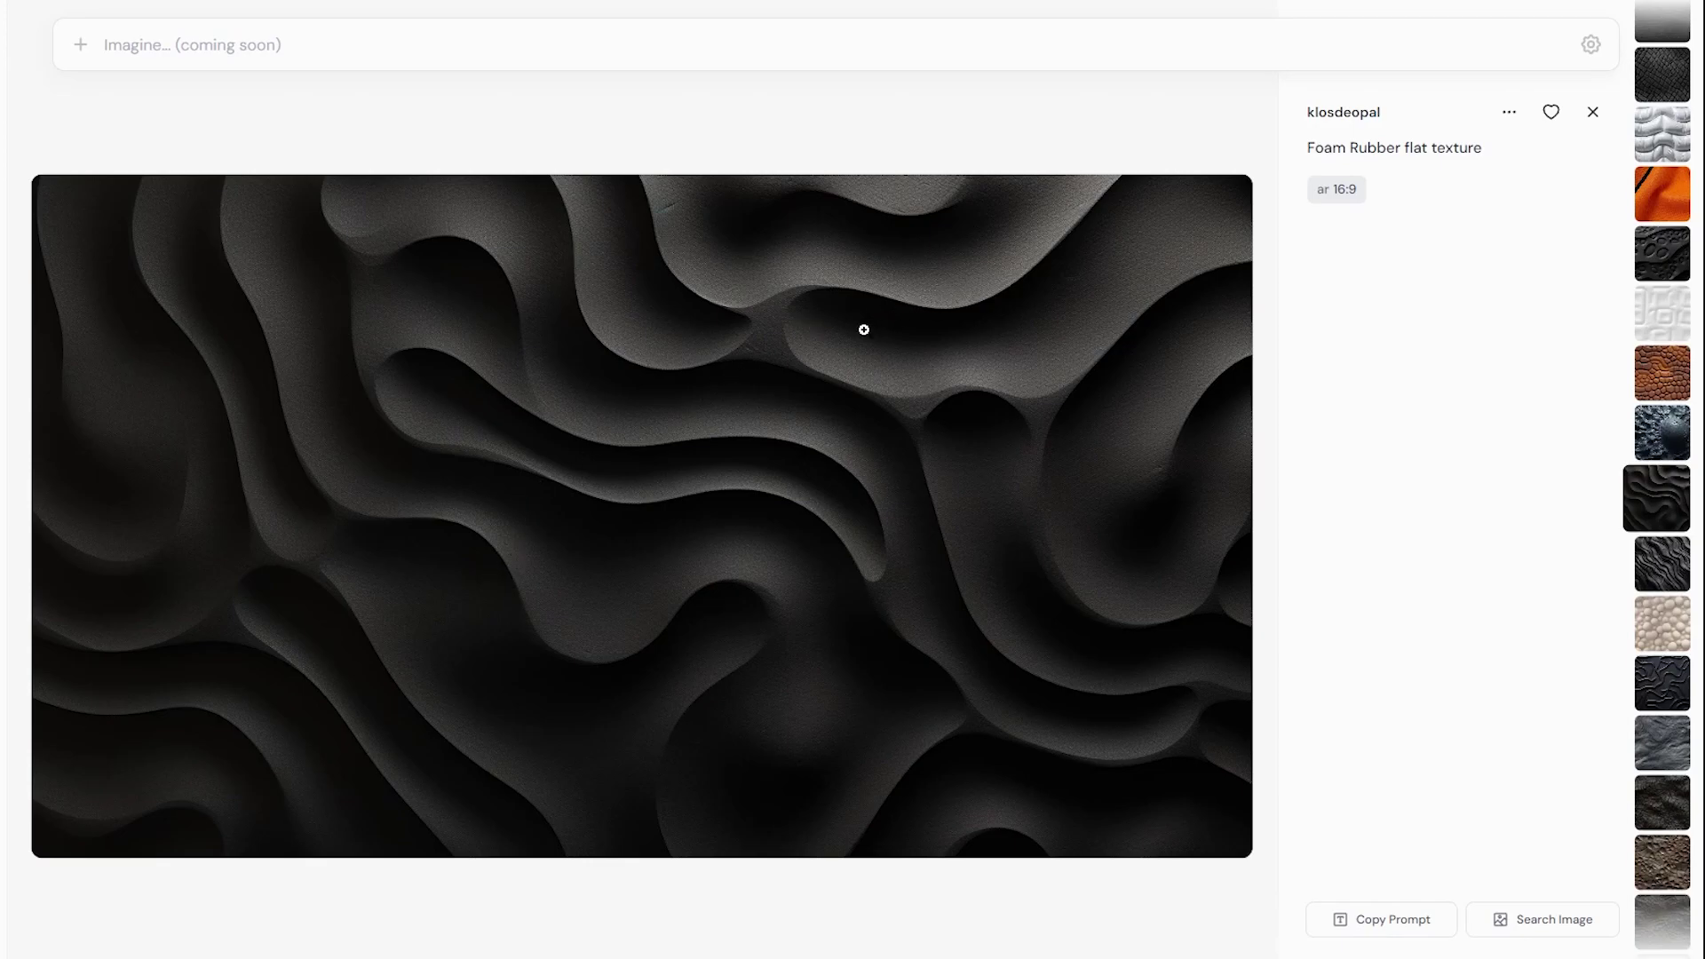
scroll(864, 330, "down", 1)
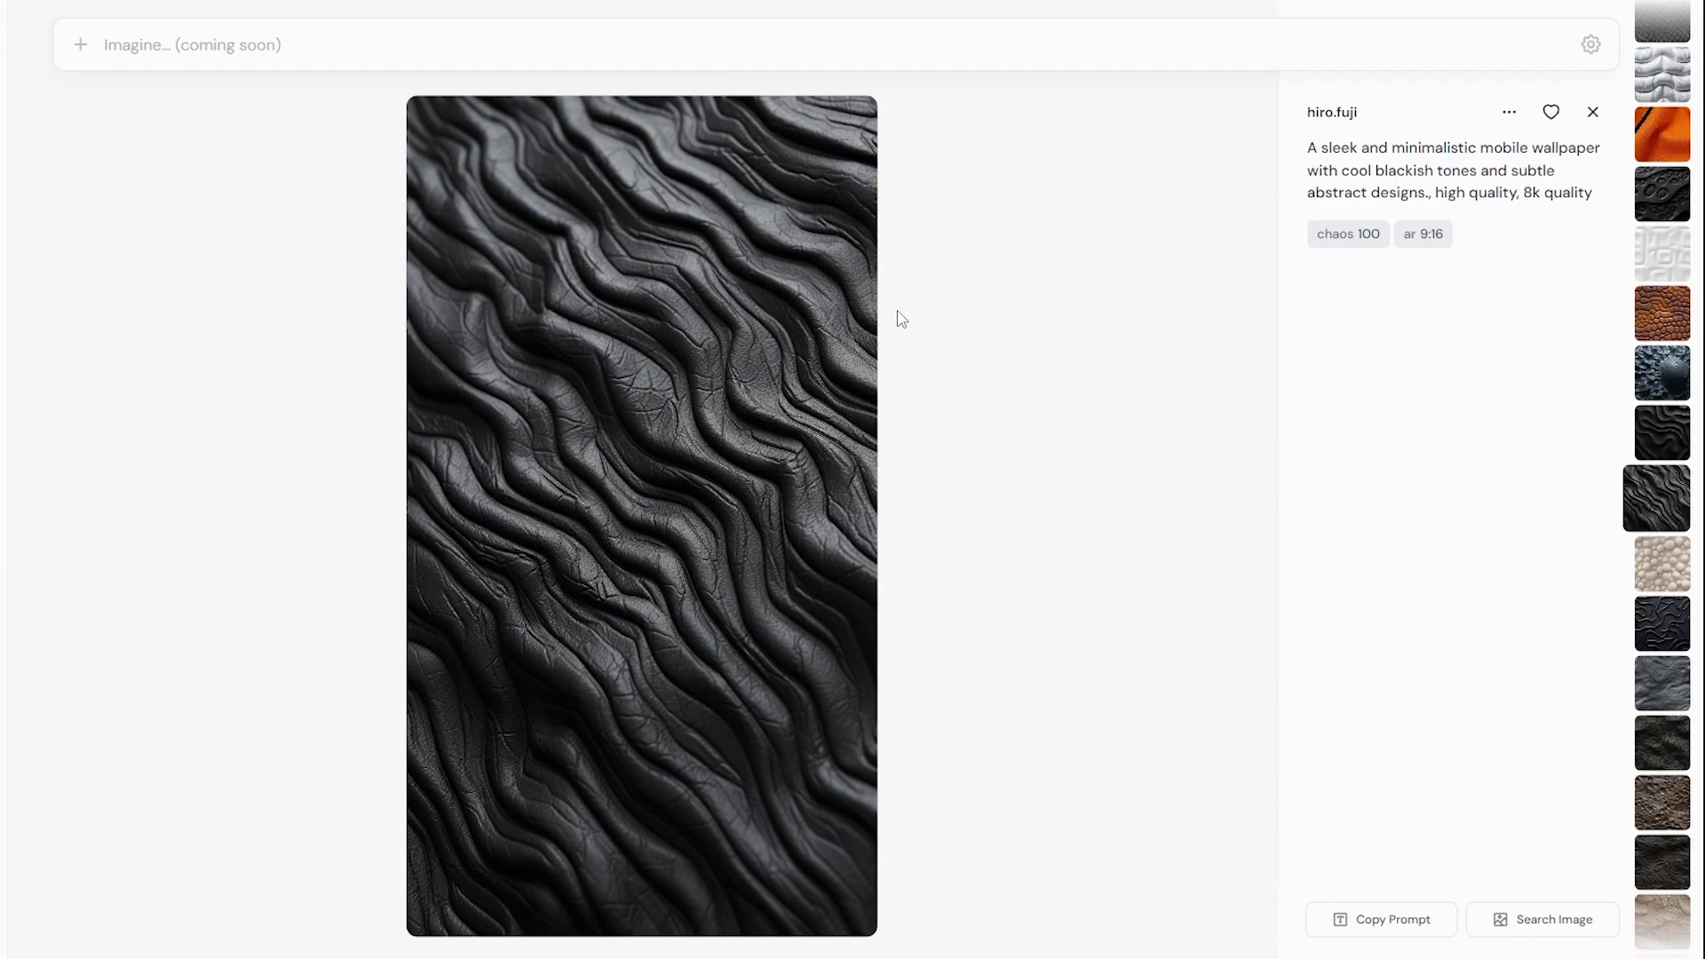
scroll(915, 319, "down", 1)
scroll(982, 302, "down", 1)
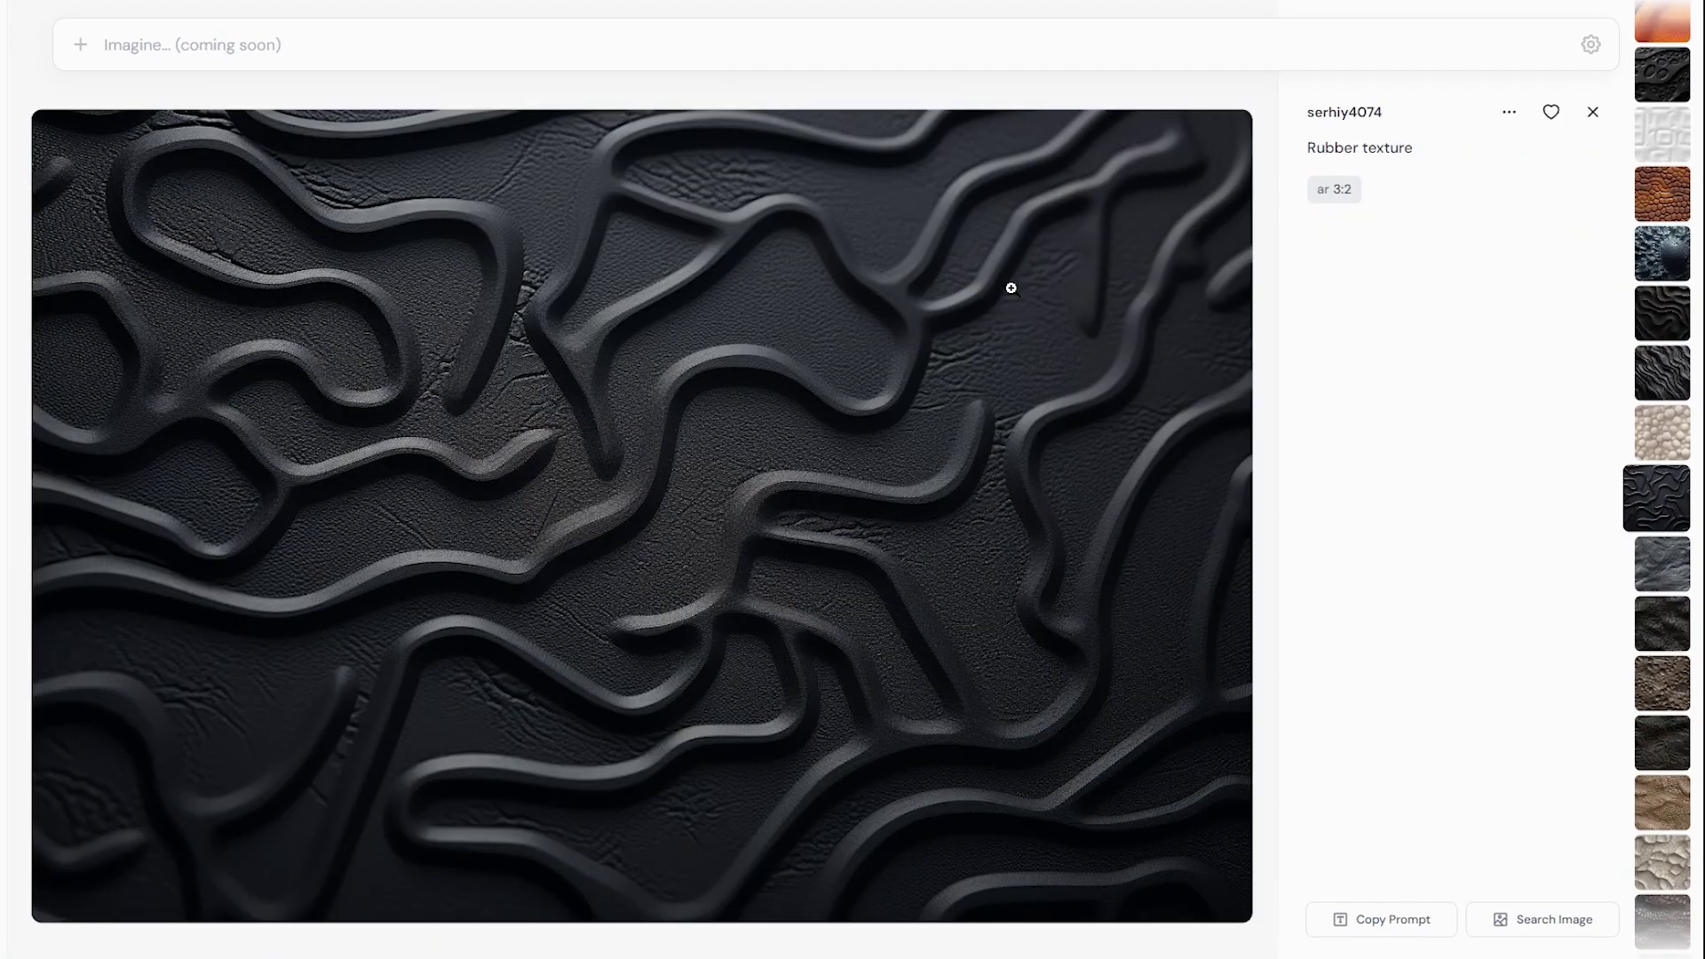
left_click(1593, 112)
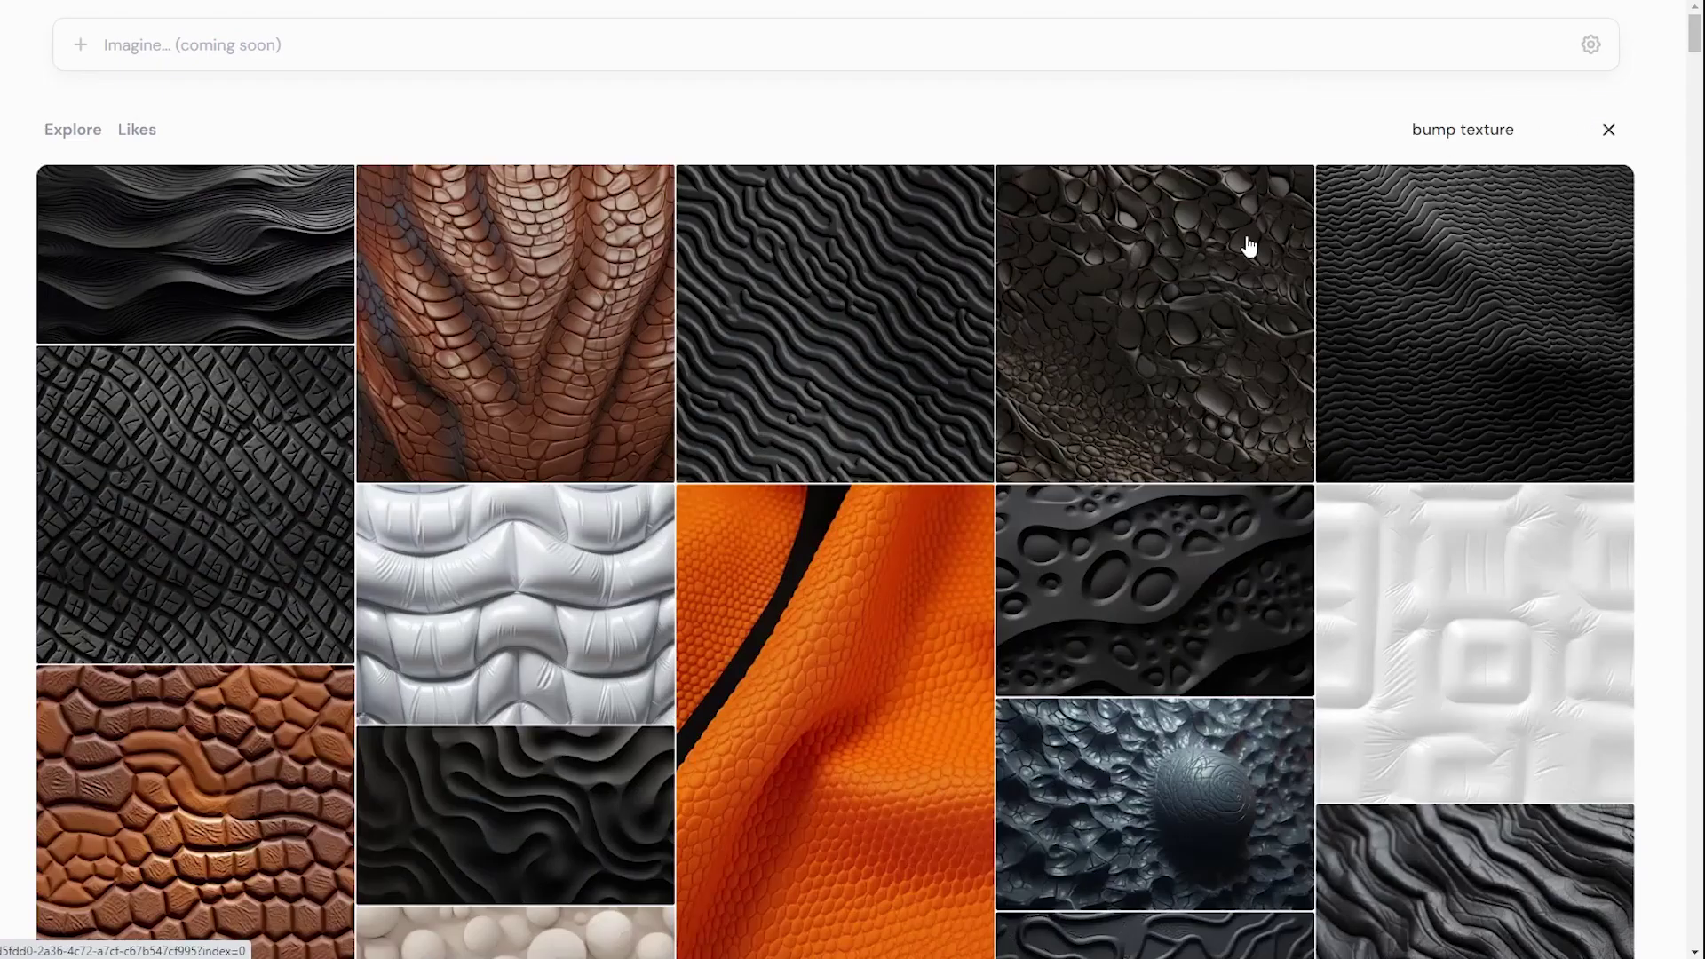
scroll(766, 457, "down", 4)
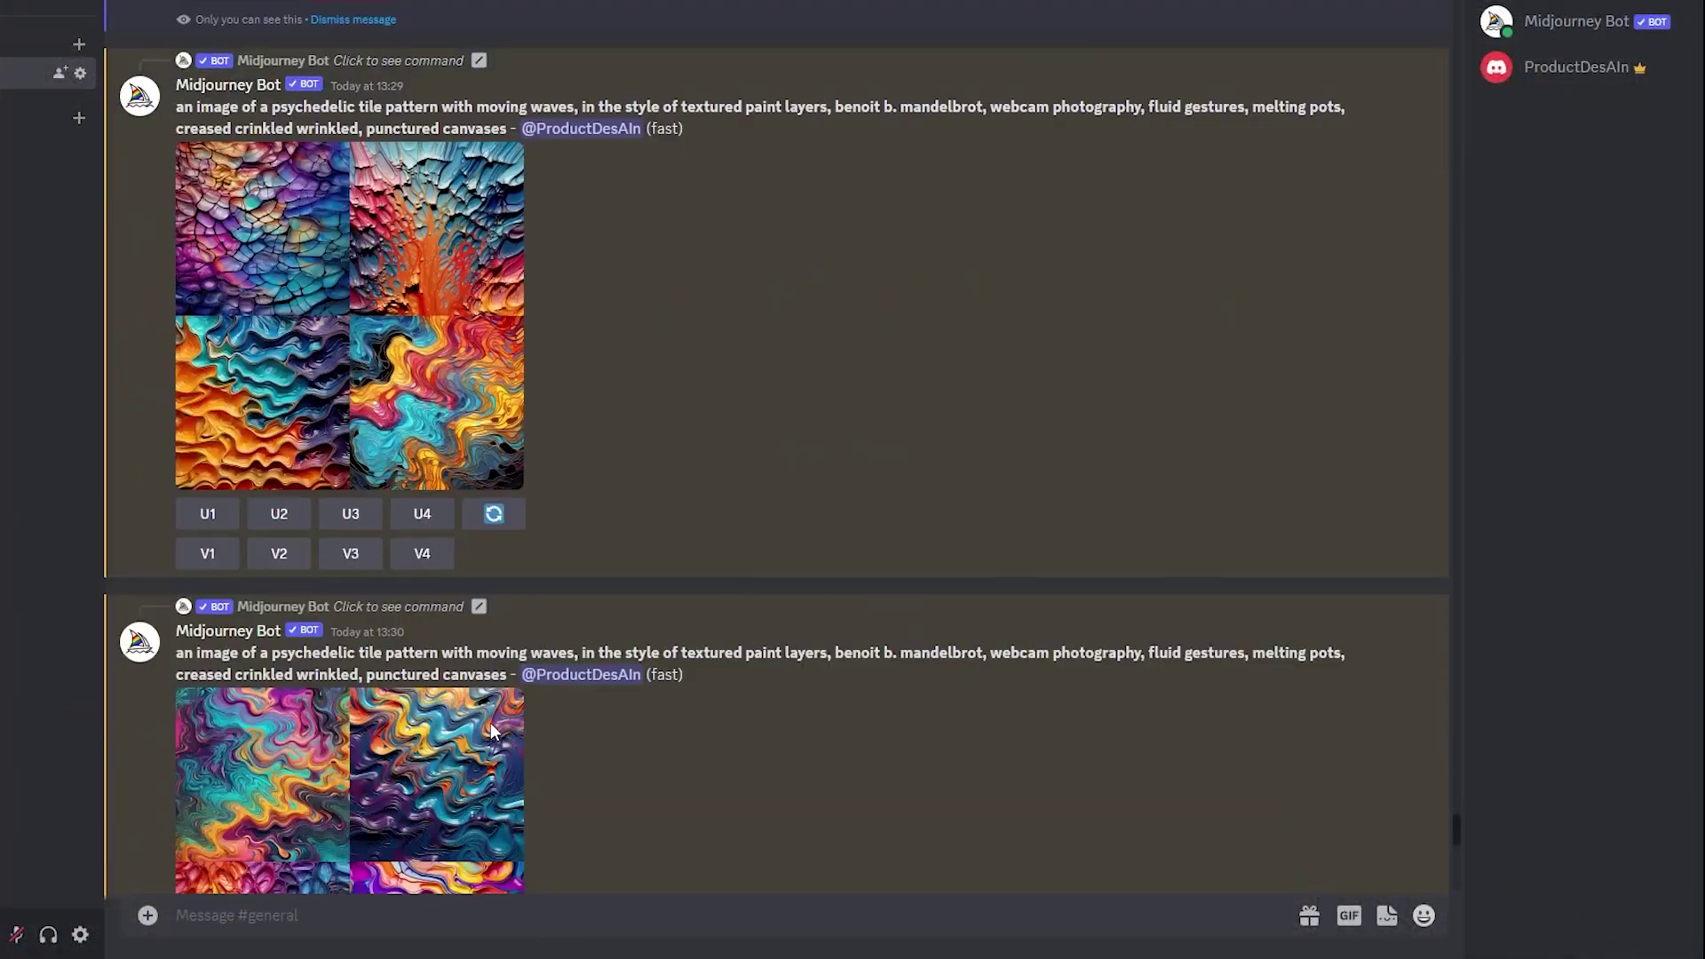
Step: Switch to Discord and run Midjourney's /imagine command with the prompt "black plastic texture --tile", and again with "black plastic texture"
scroll(491, 733, "down", 10)
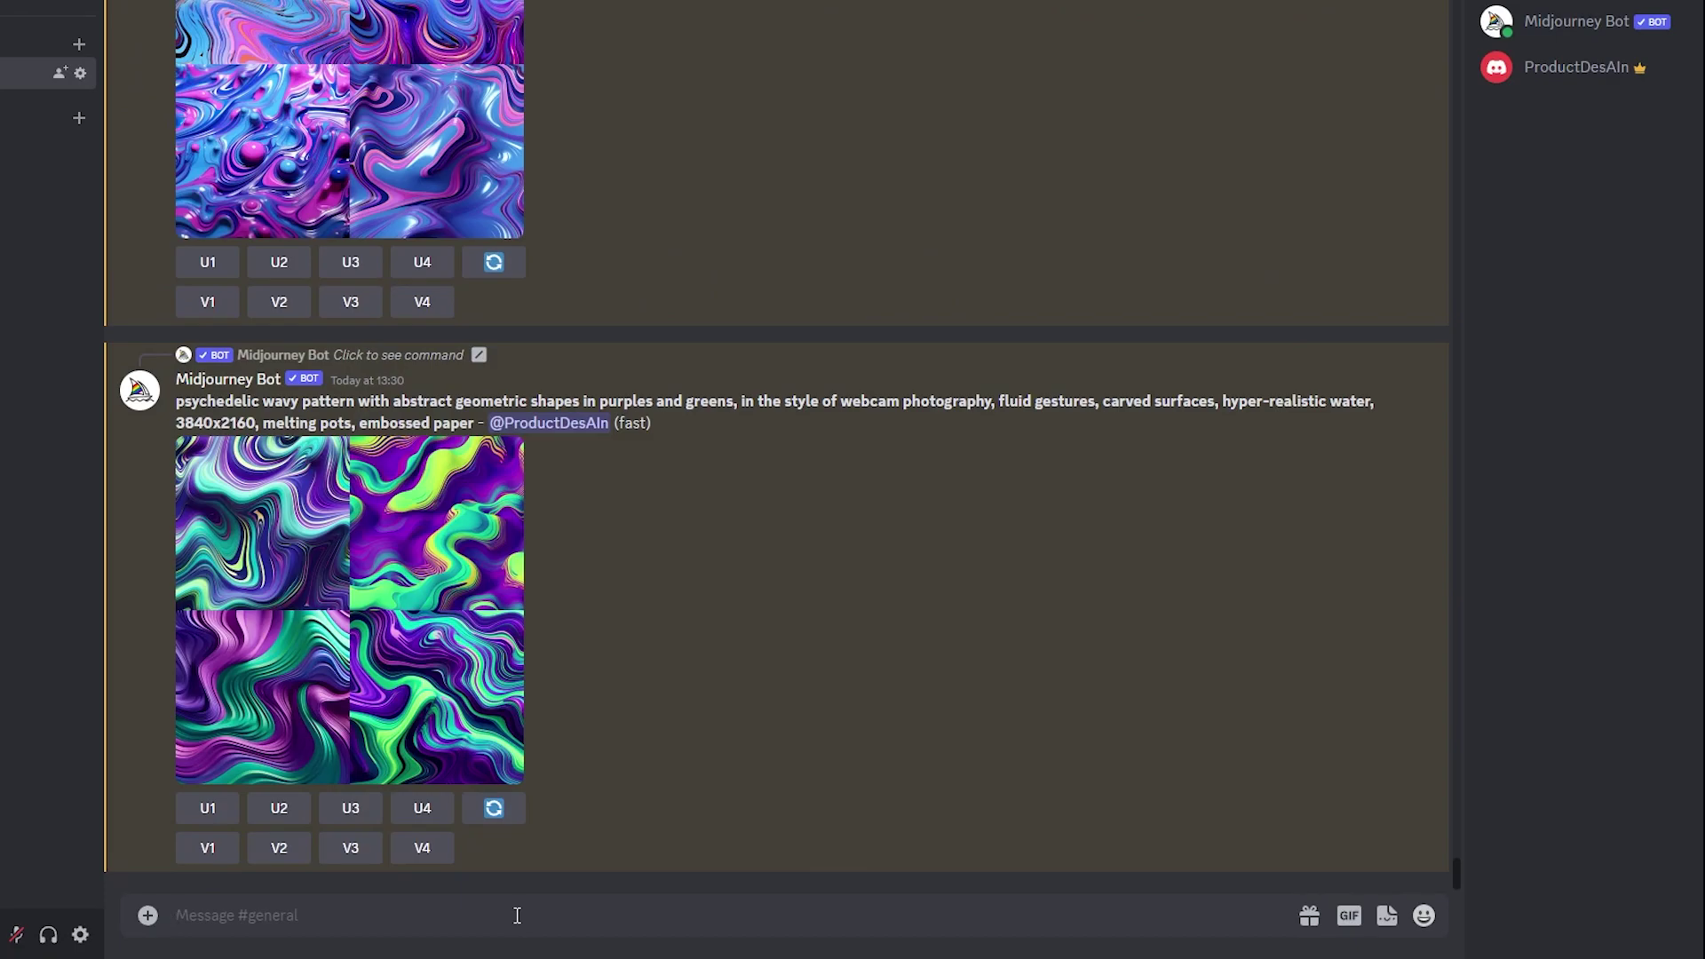
type("/image")
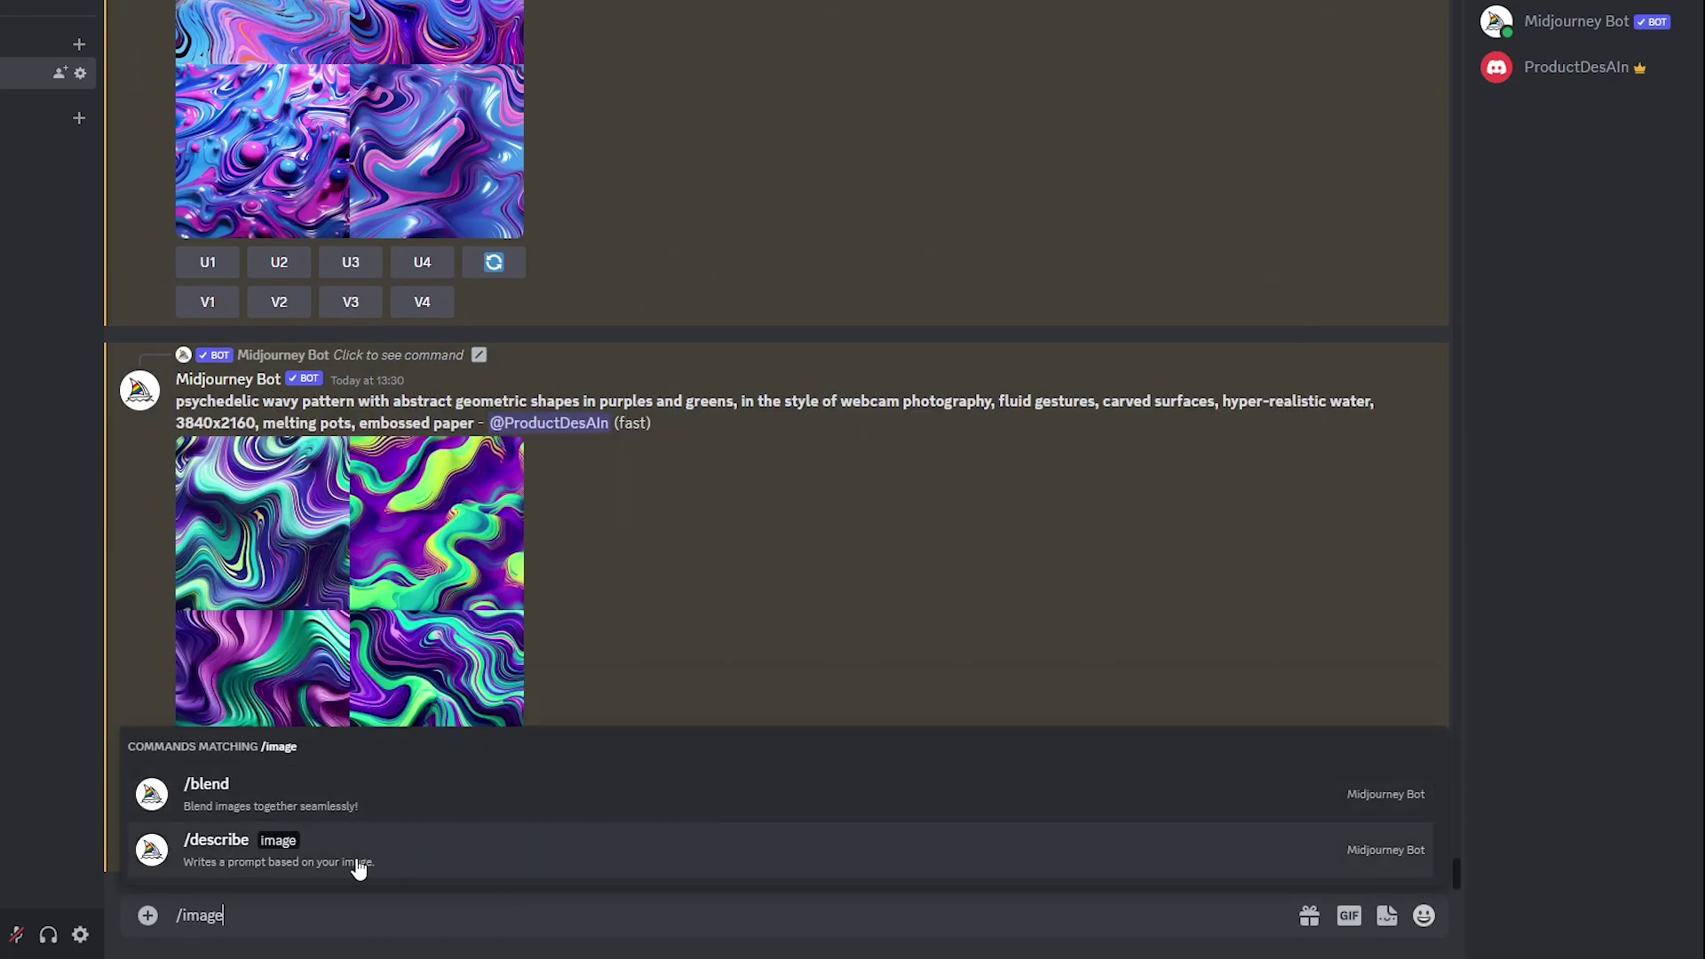
key("BackSpace")
left_click(354, 757)
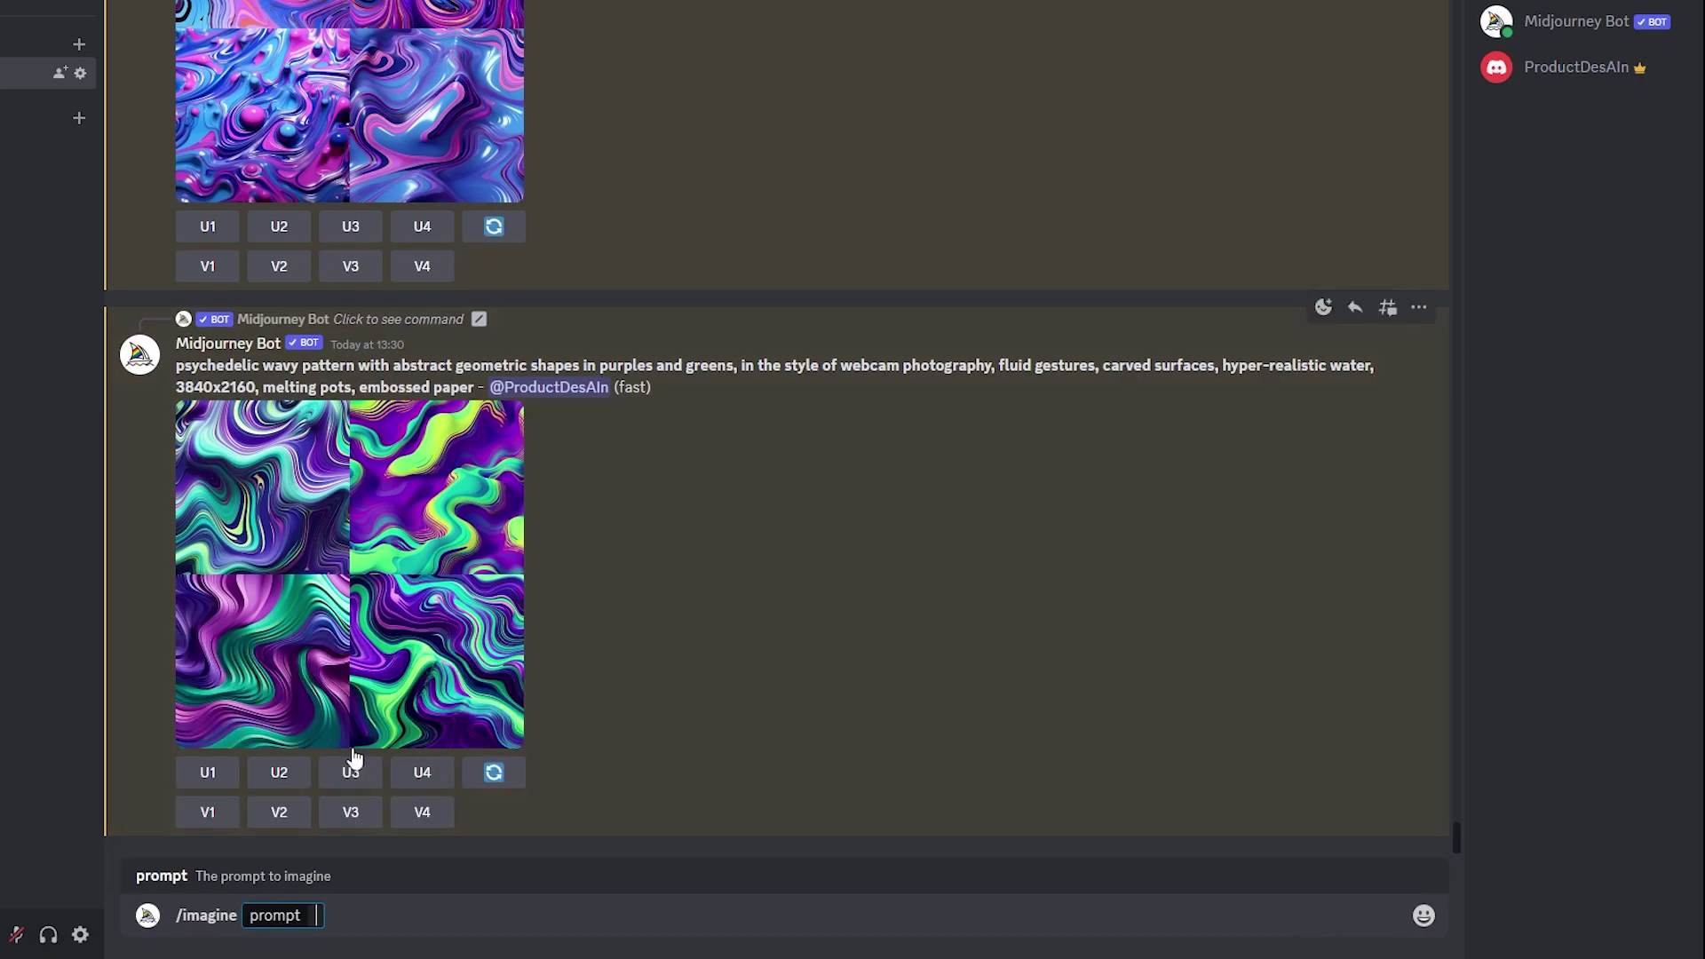
type("black")
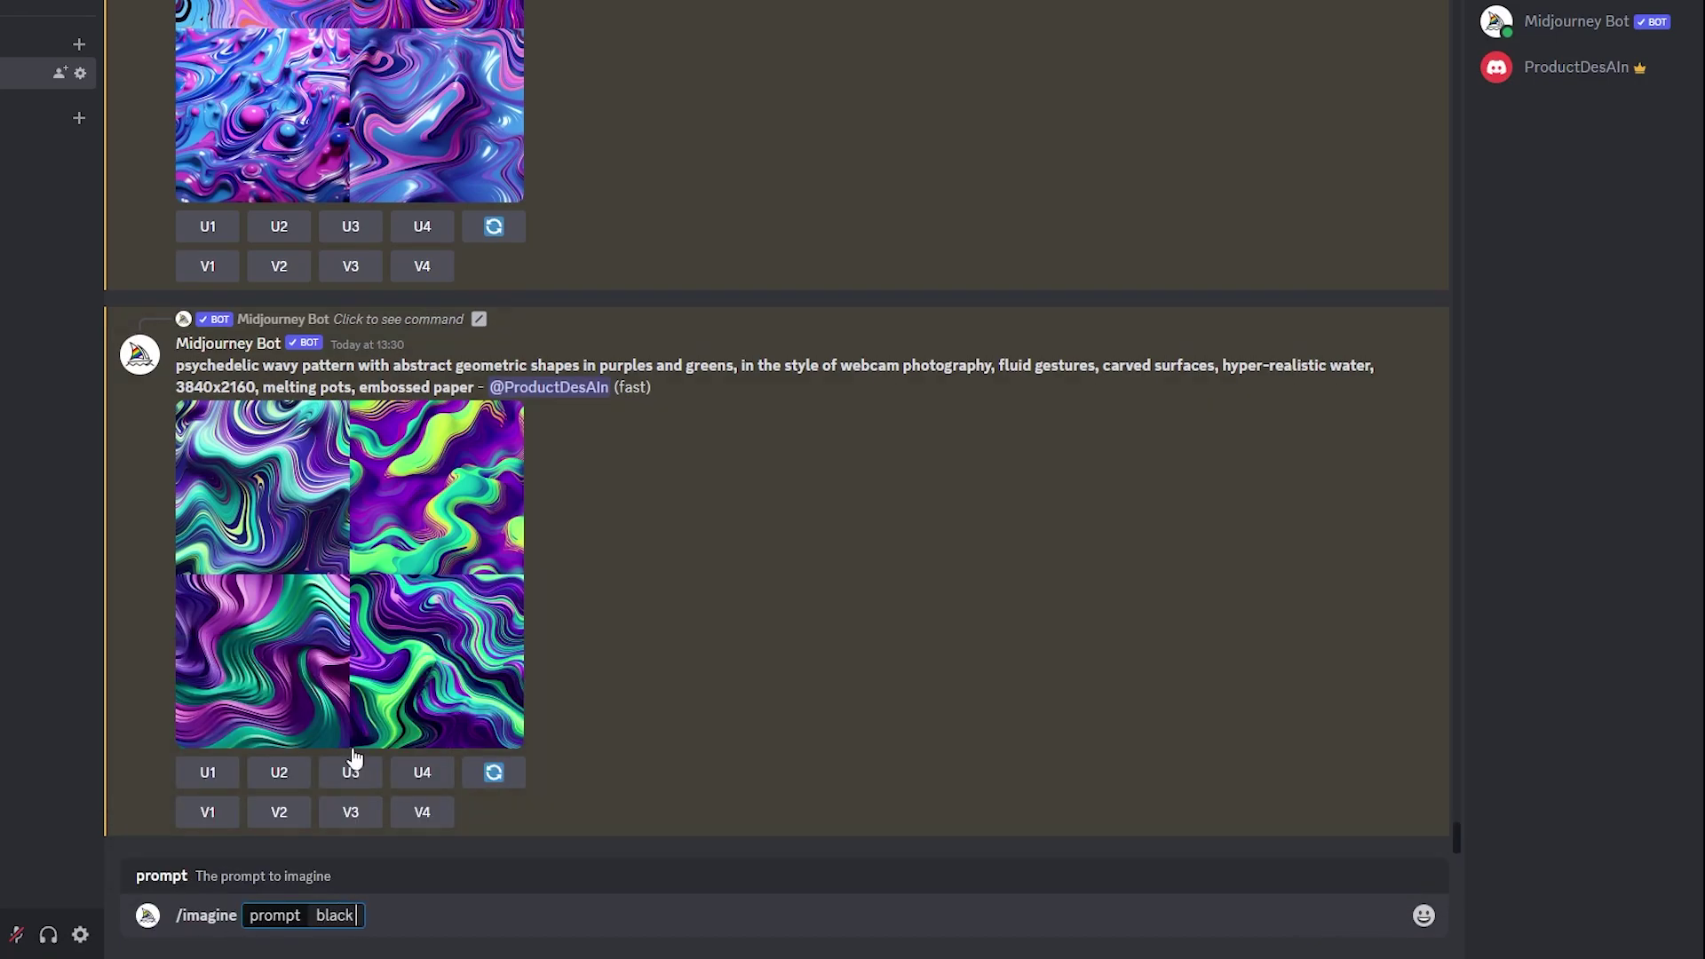
type(" plastic texture")
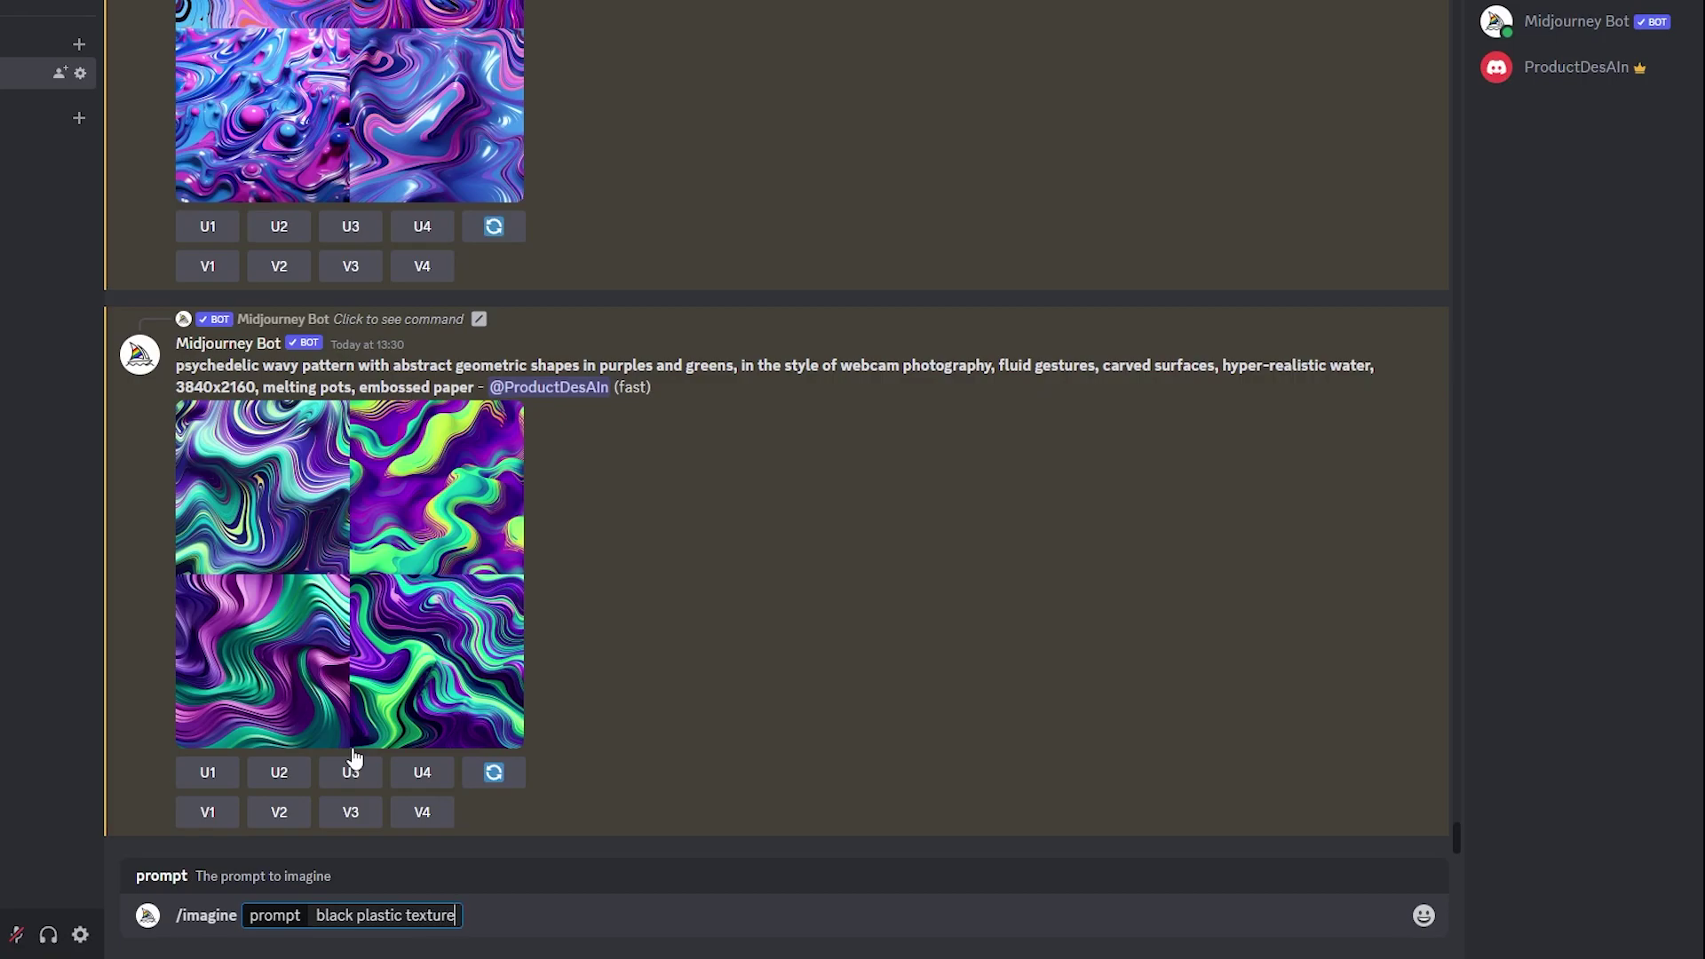
type(" --tile")
key("Return")
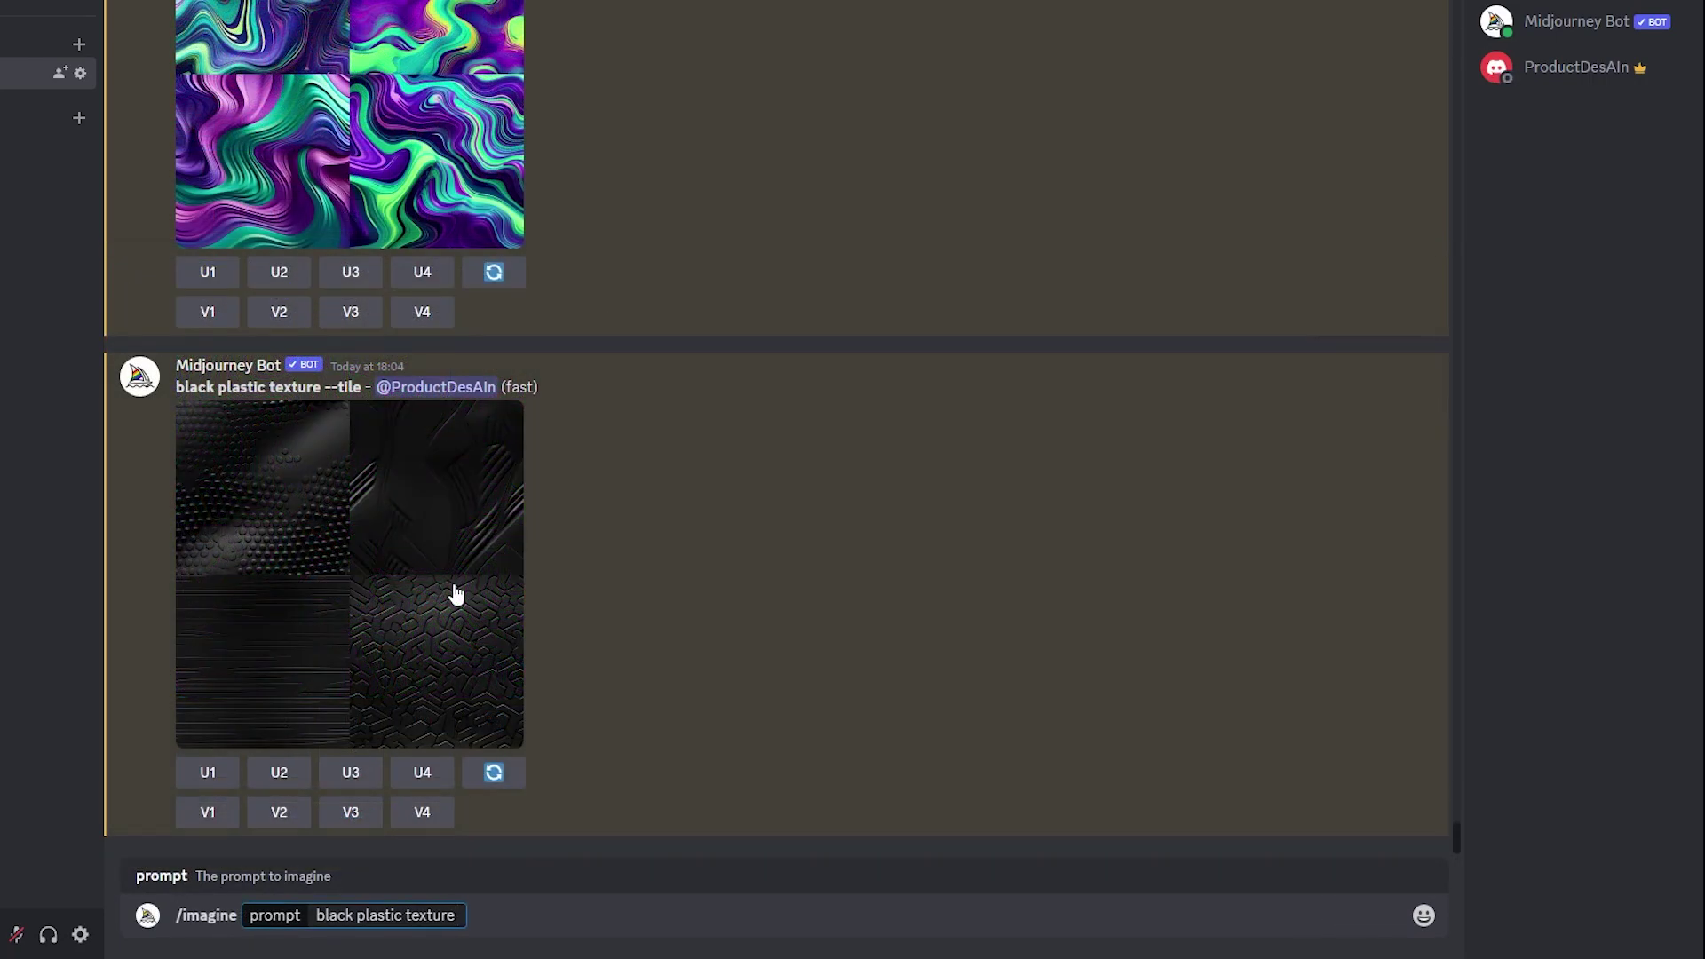
key("Return")
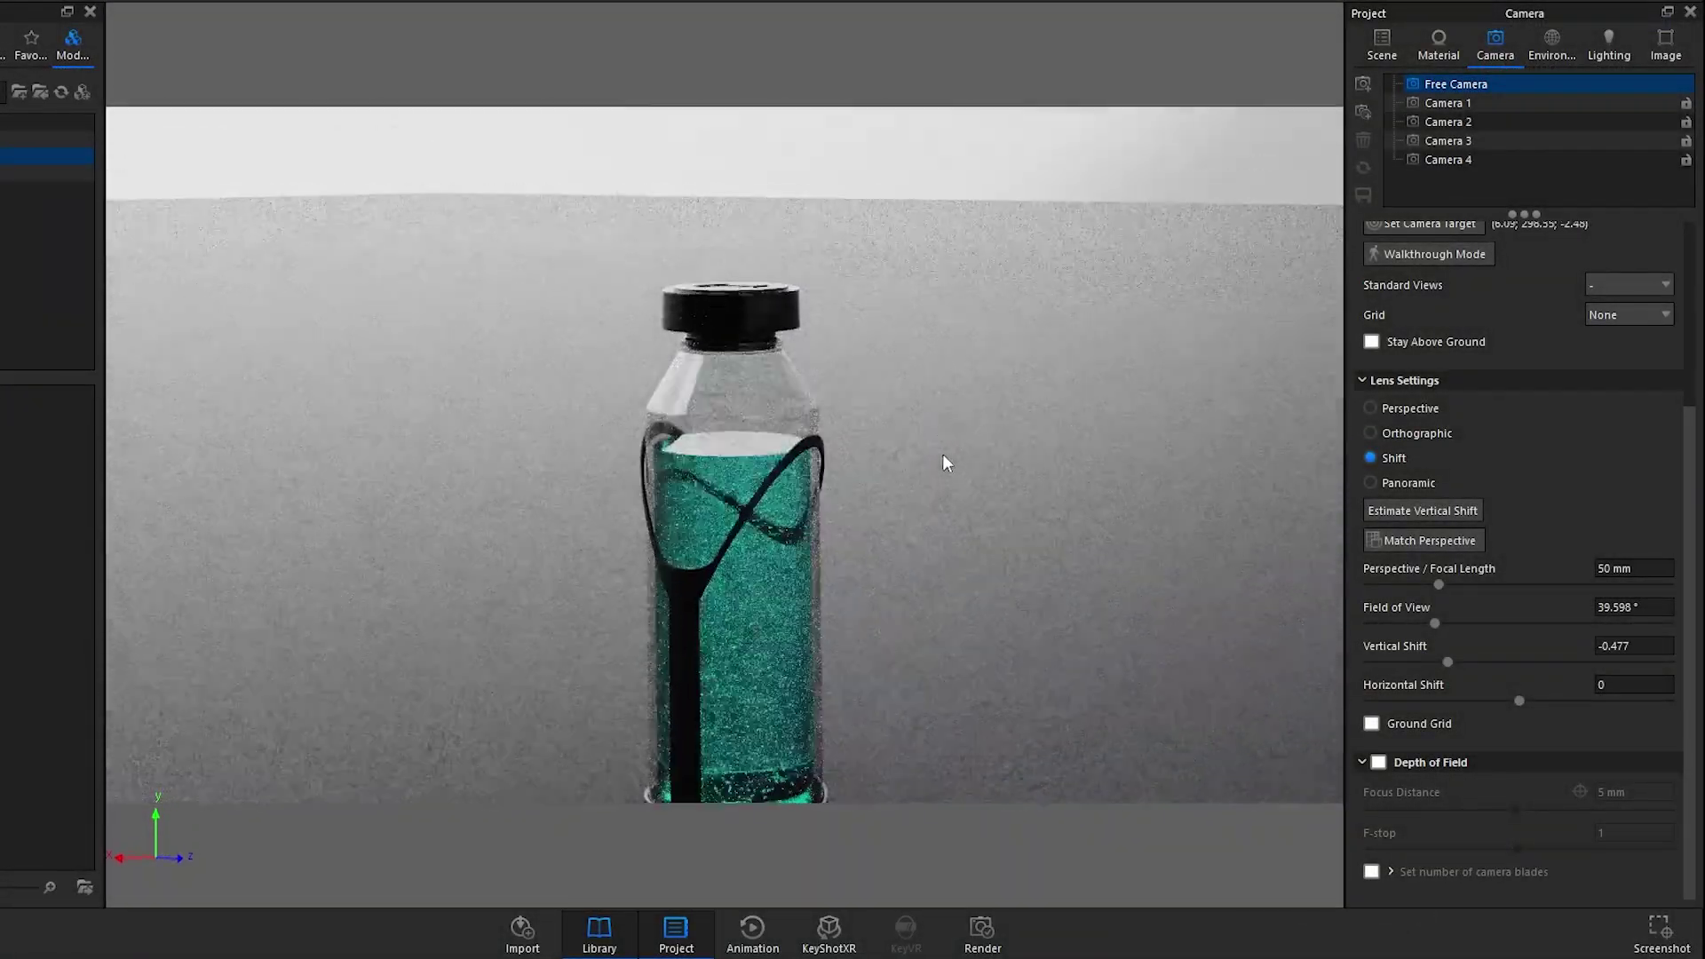
Step: Switch to KeyShot and open the Material Graph for the bottle's transparent body material, Glass (Solid) Black #1
middle_click_drag(943, 455, 919, 355)
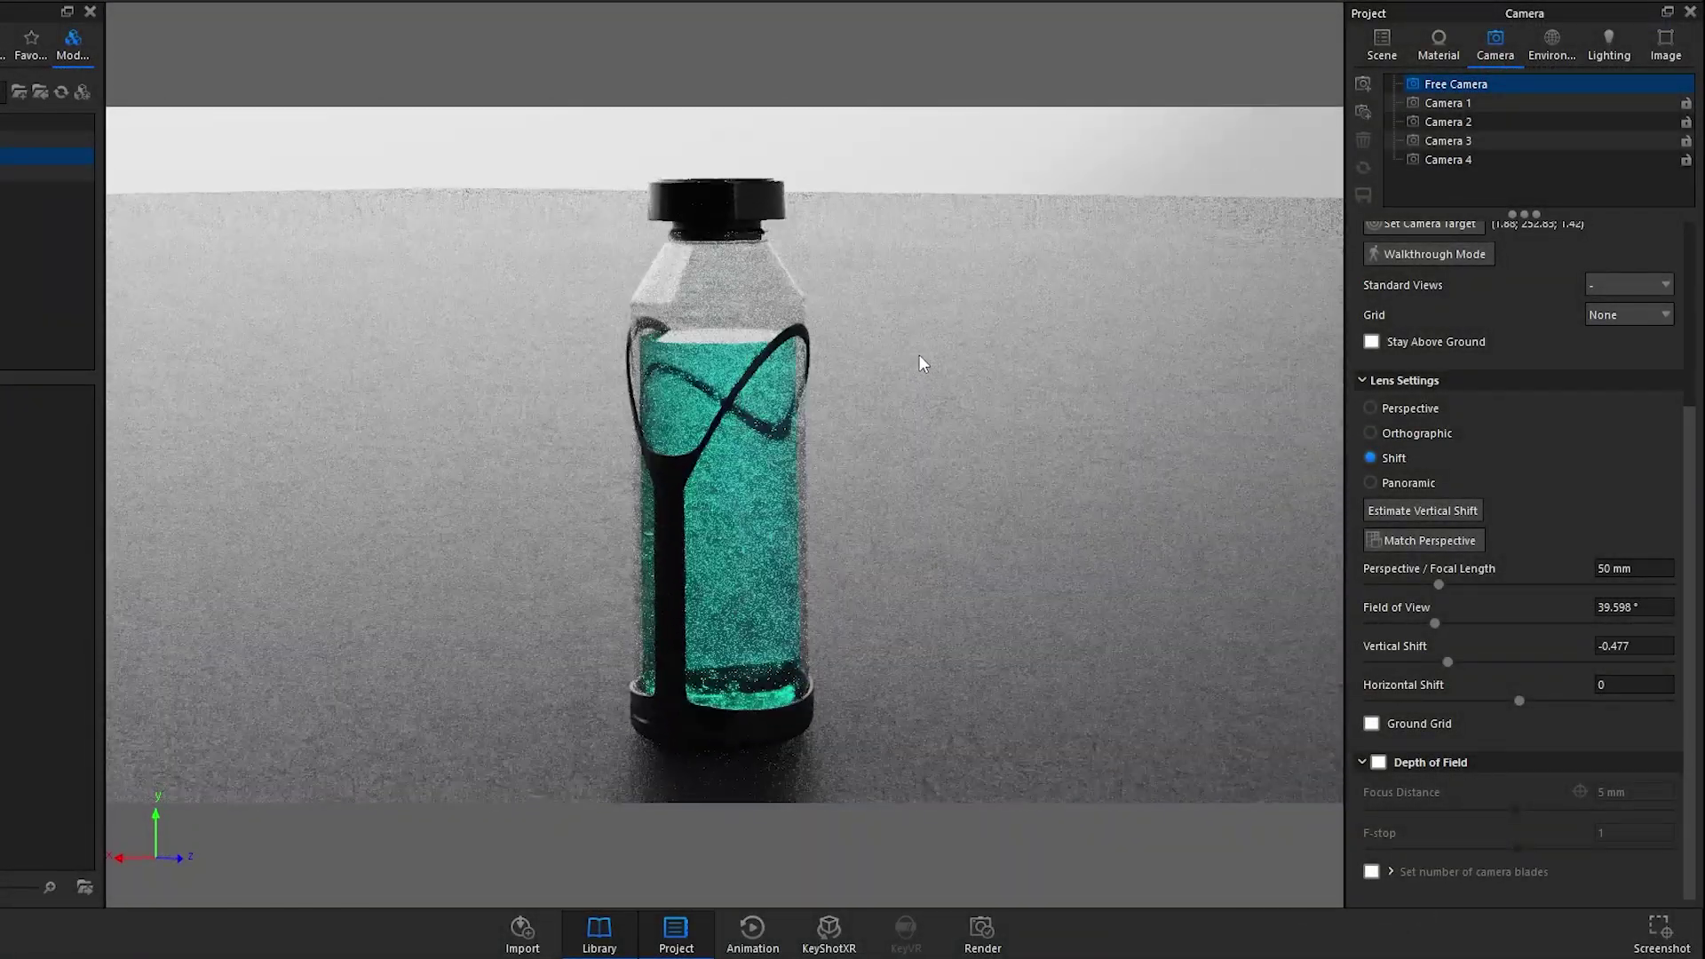
left_click_drag(973, 317, 399, 453)
left_click_drag(920, 438, 735, 407)
scroll(736, 400, "up", 4)
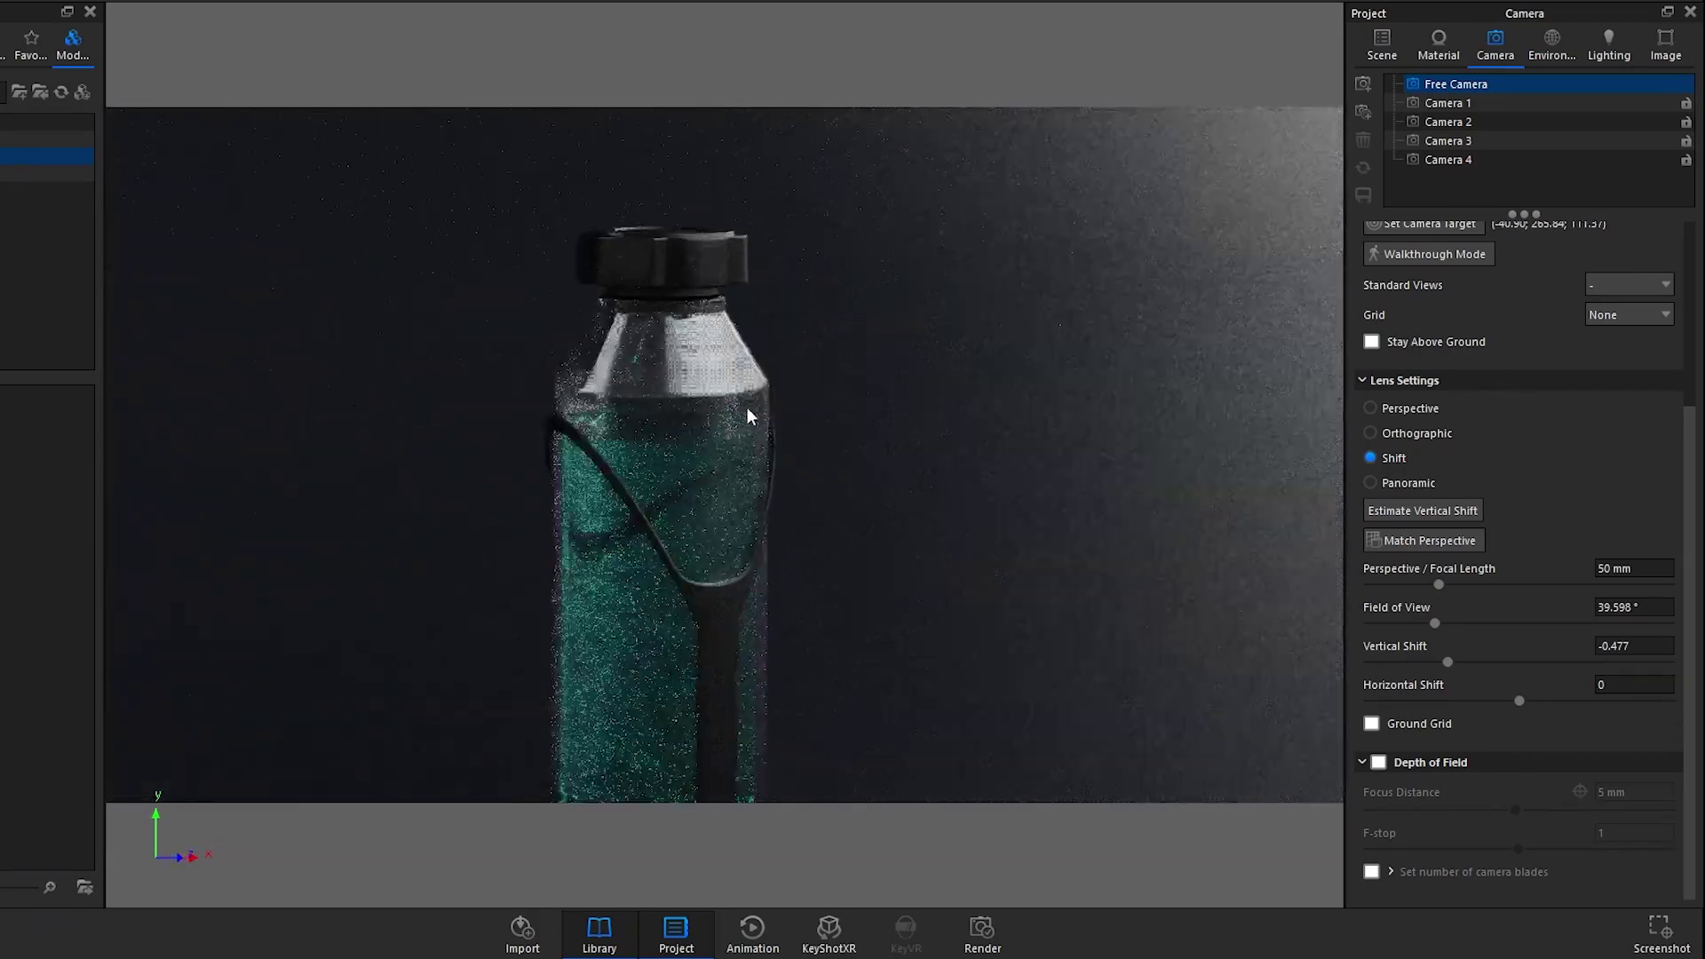
middle_click_drag(771, 338, 757, 303)
scroll(749, 306, "down", 1)
scroll(749, 305, "down", 3)
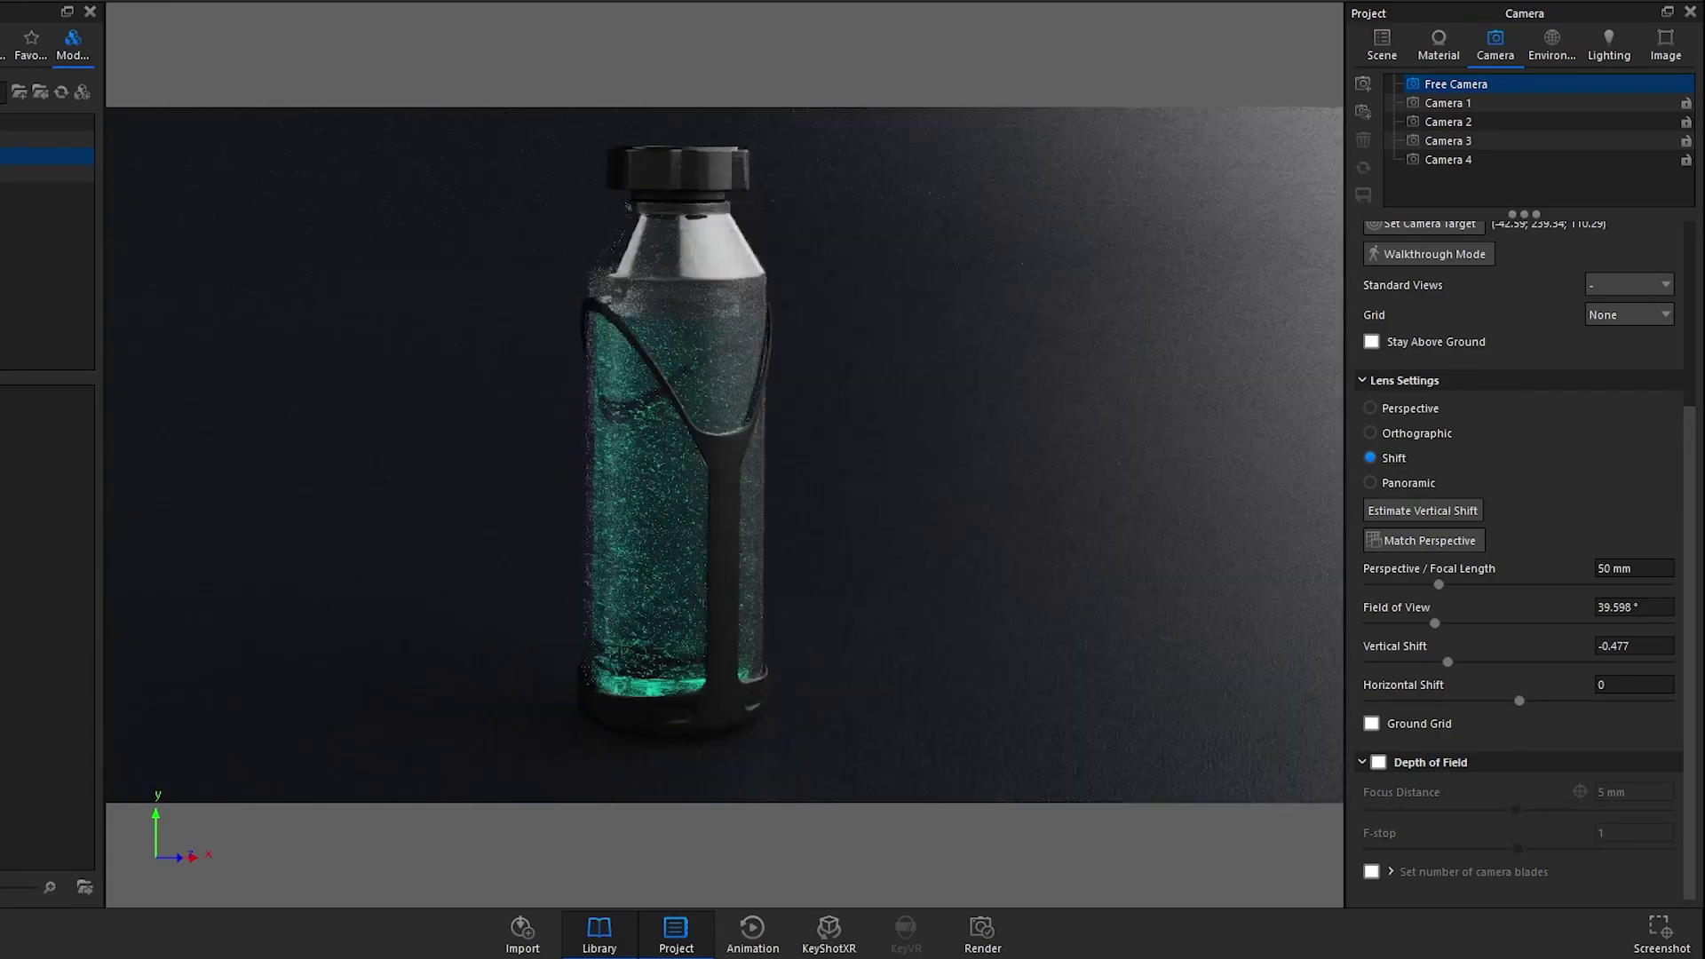
double_click(670, 285)
left_click(1422, 123)
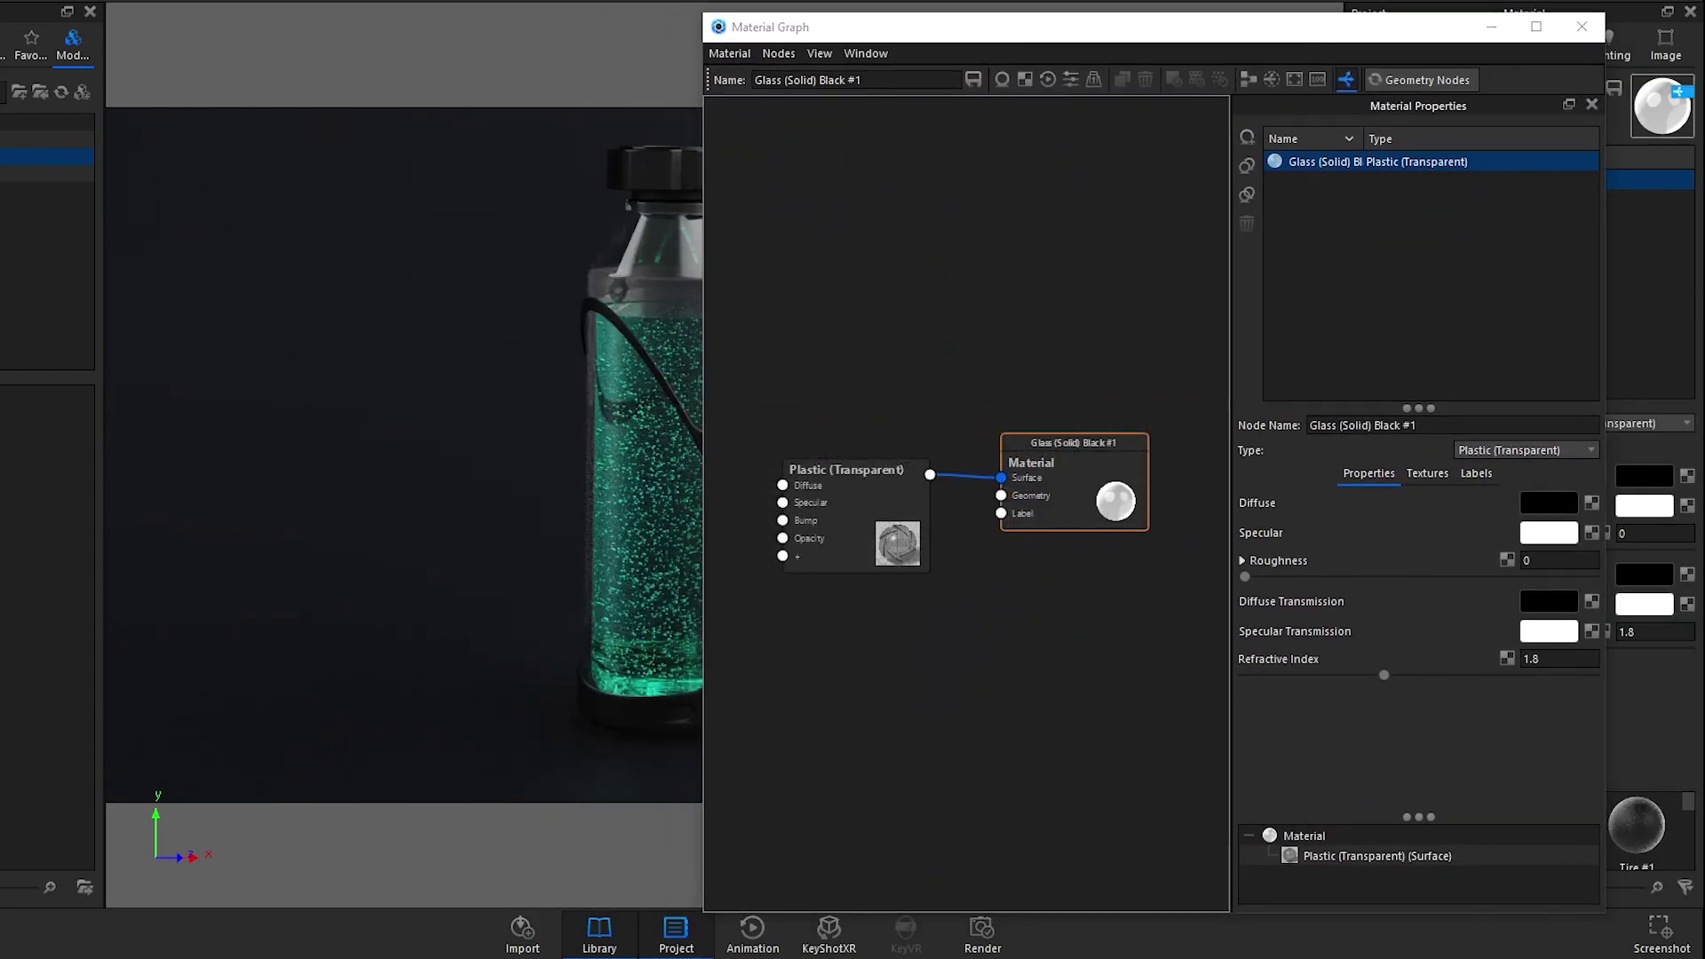
Step: Add the two black plastic texture images as texture map nodes and connect the wavy one to the transparent plastic's Bump input
left_click_drag(1343, 564, 818, 621)
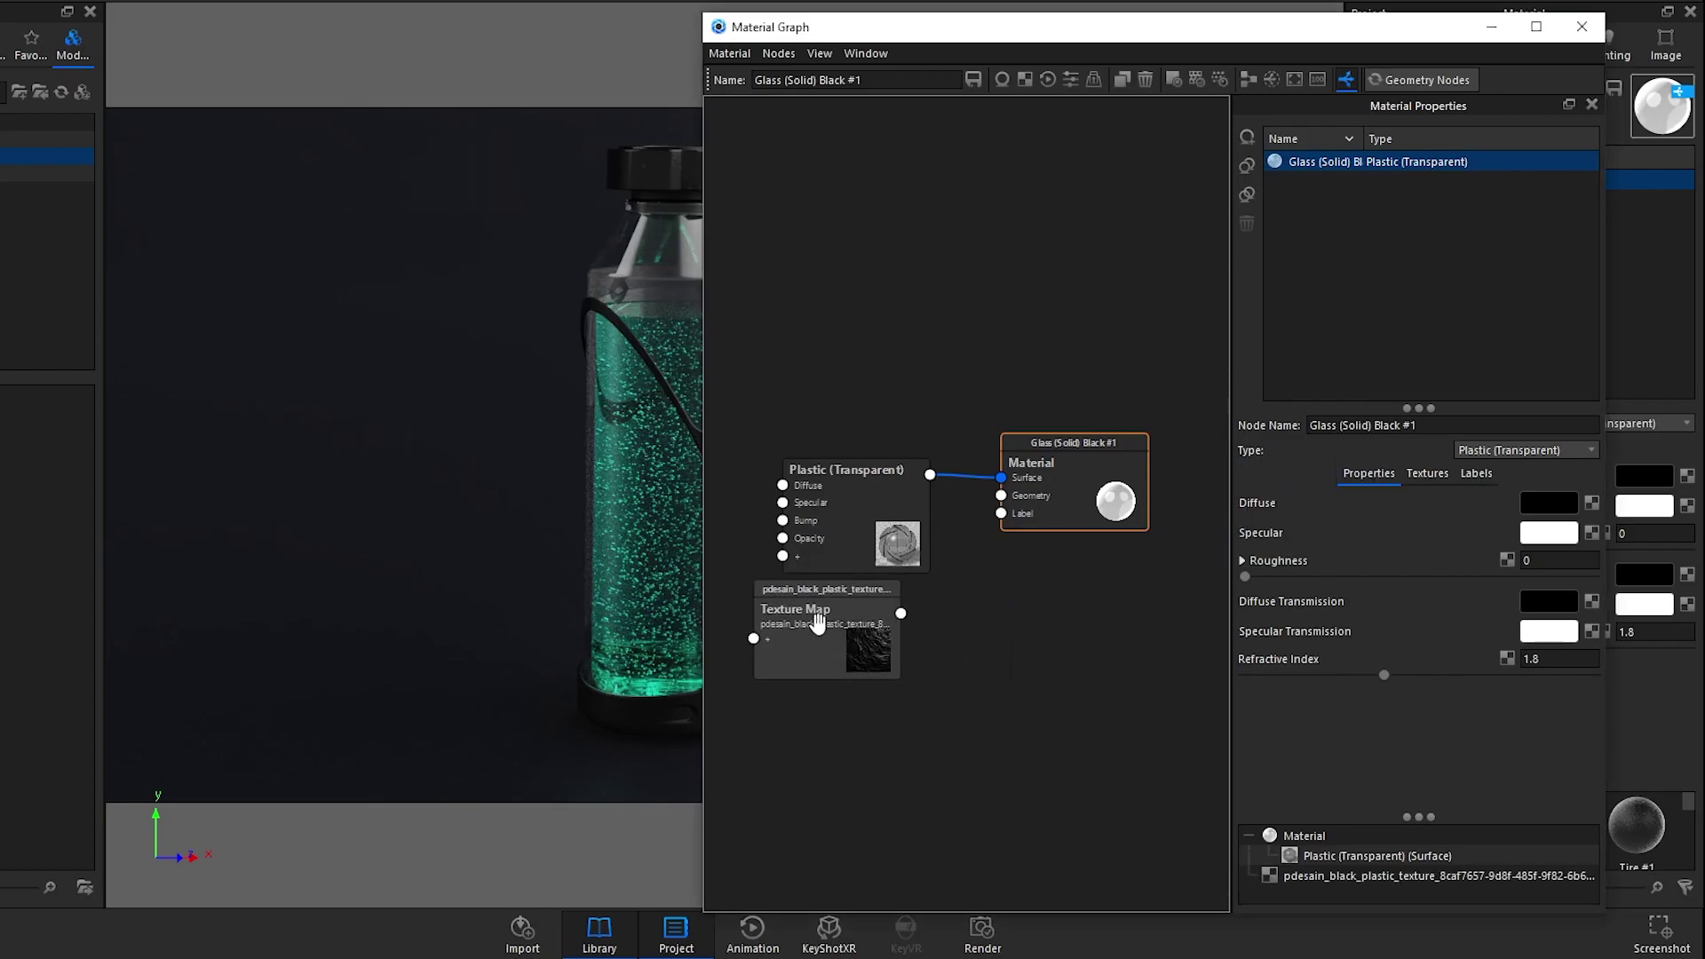
left_click_drag(1095, 705, 936, 710)
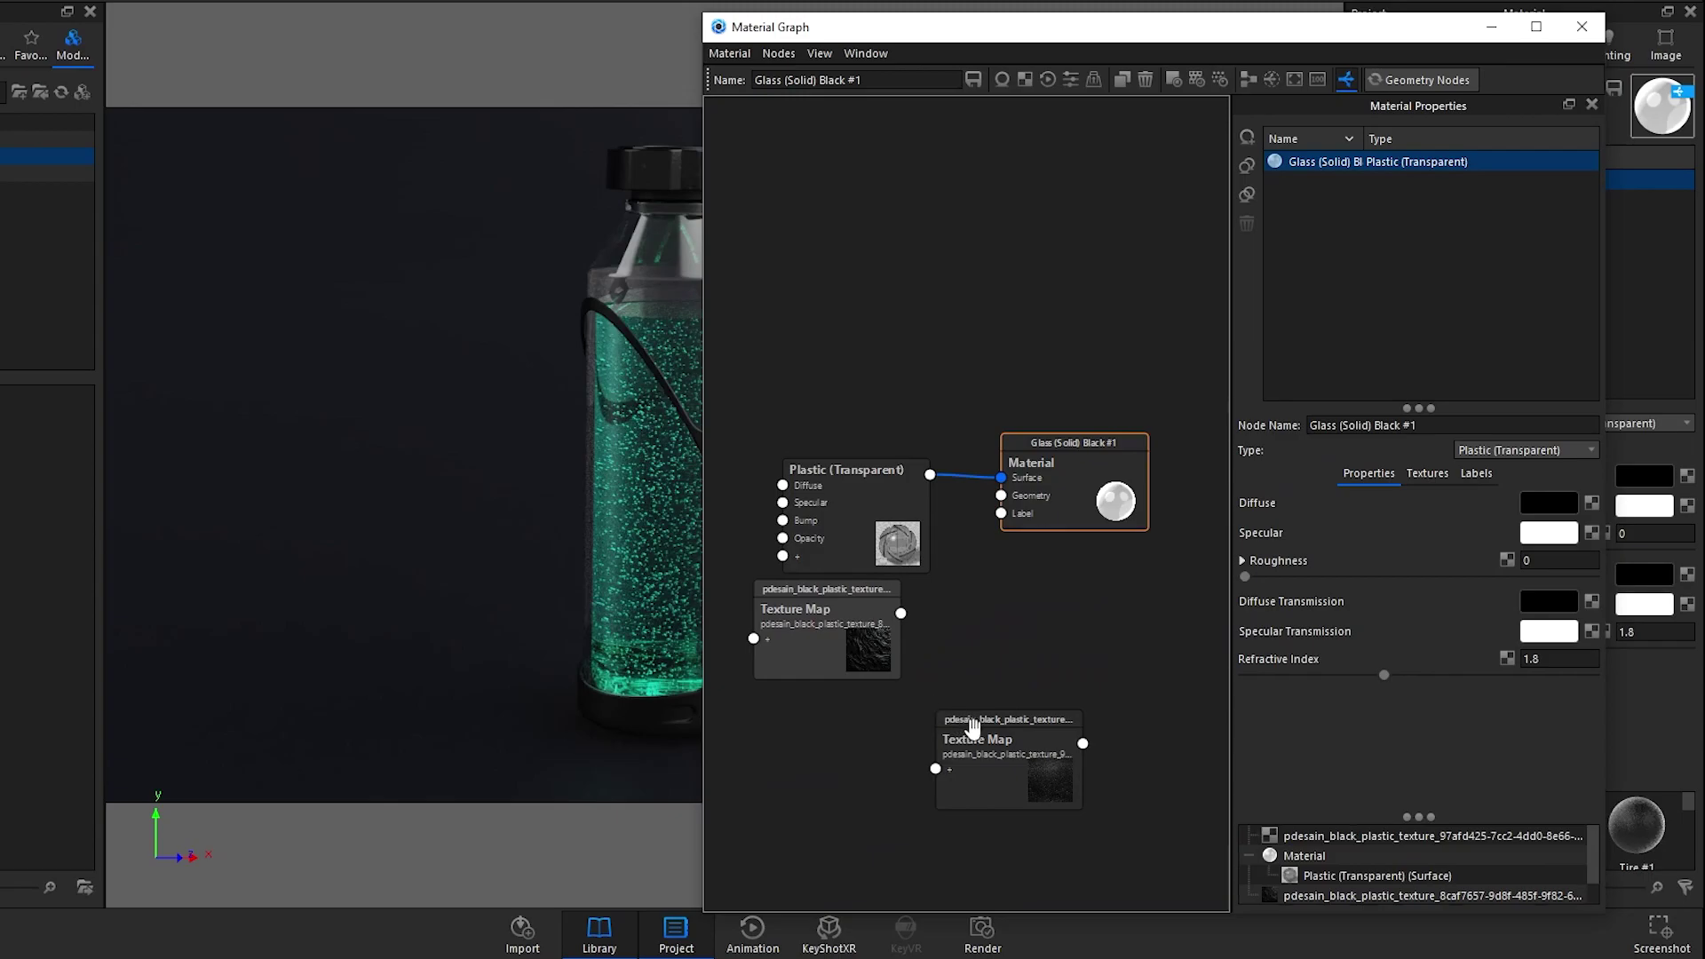
left_click_drag(1016, 759, 803, 753)
left_click_drag(857, 647, 786, 525)
left_click_drag(772, 607, 748, 623)
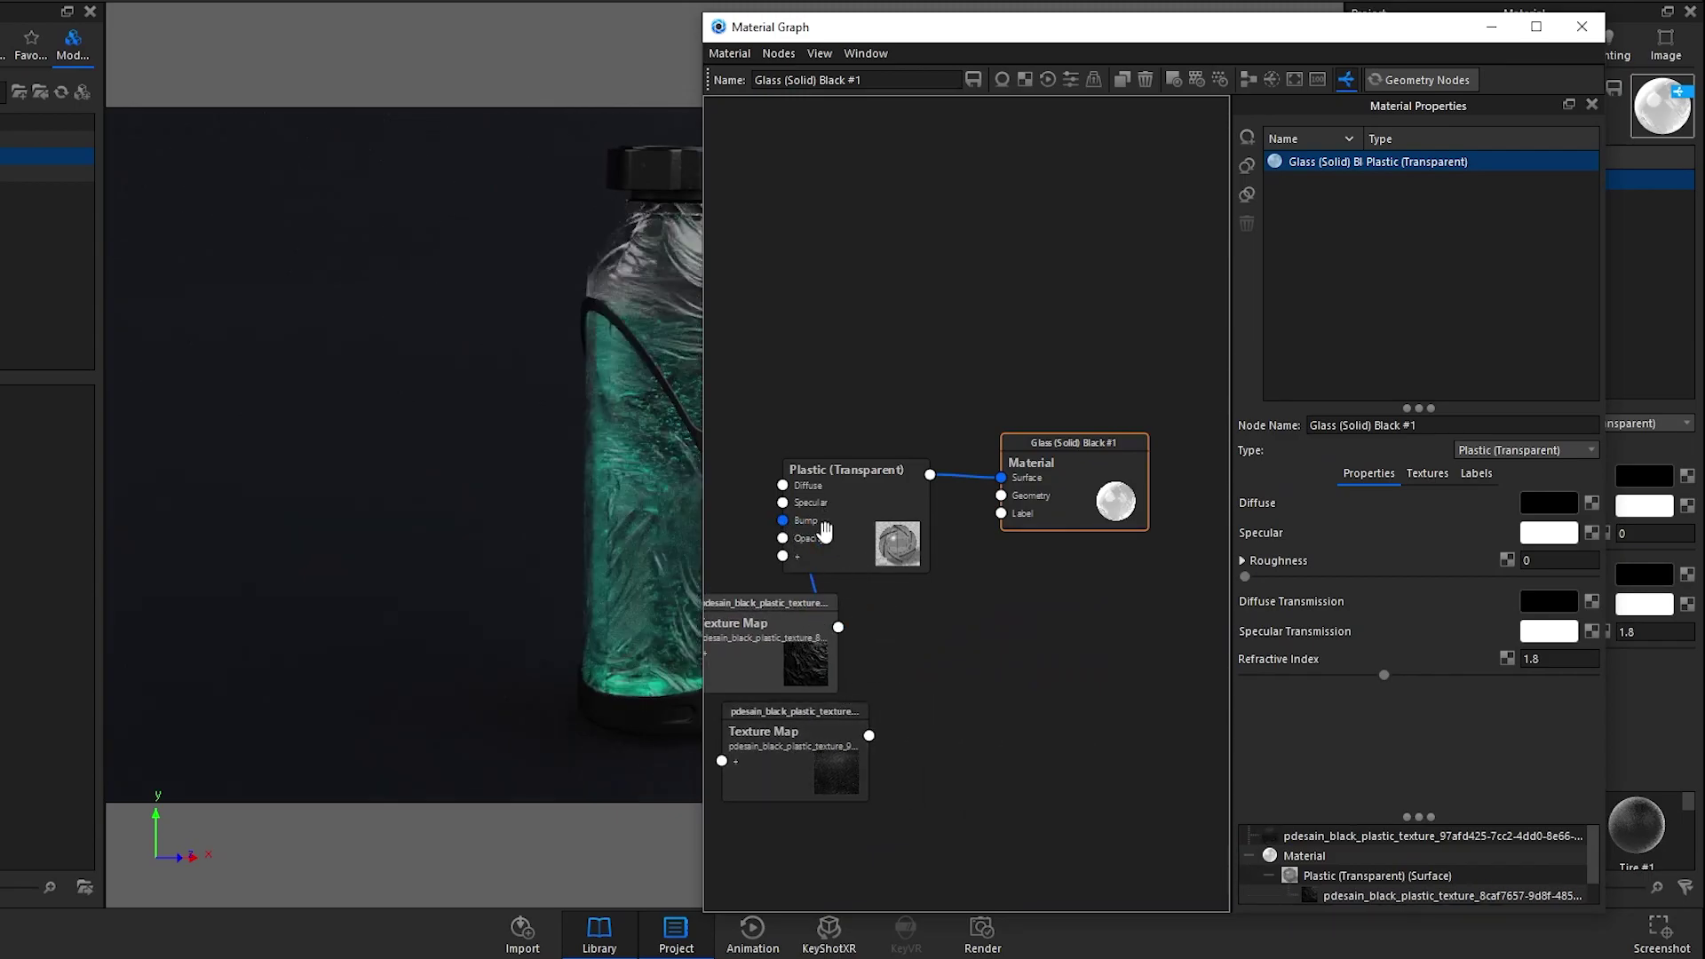
Step: Clear the graph window away from the bottle and examine the bump effect on its transparent body up close
left_click_drag(977, 38, 1098, 11)
middle_click_drag(600, 380, 405, 410)
left_click_drag(405, 410, 497, 391)
scroll(594, 301, "up", 5)
middle_click_drag(594, 300, 951, 174)
scroll(609, 344, "down", 4)
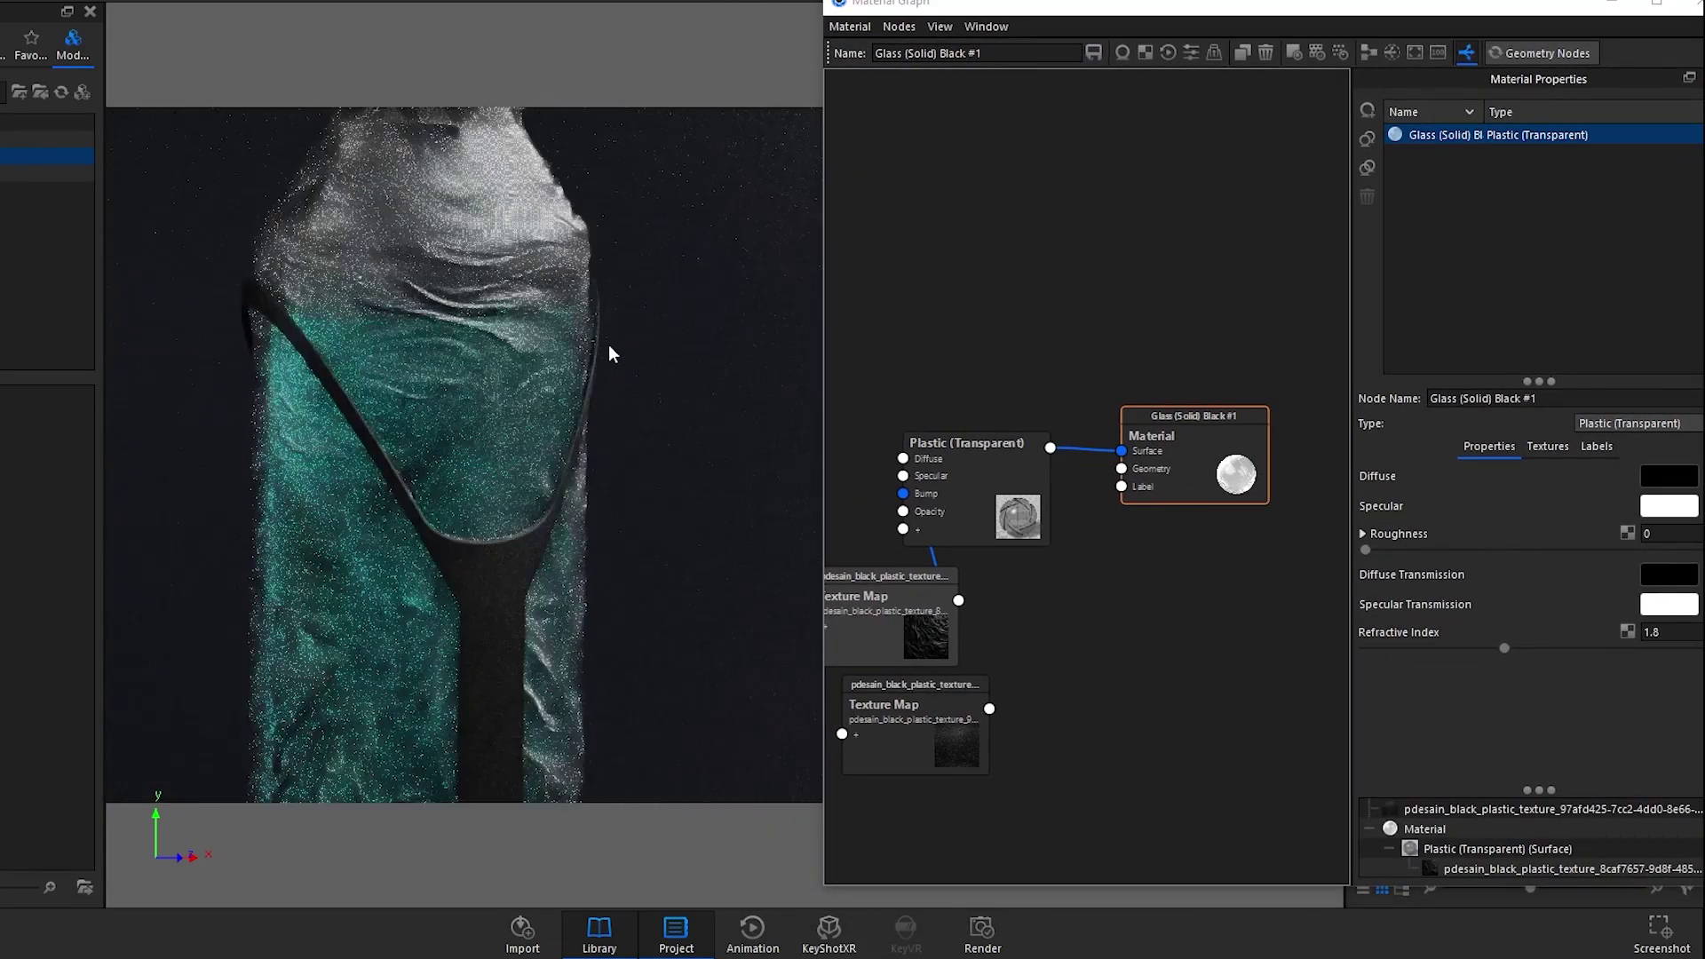
scroll(646, 345, "down", 3)
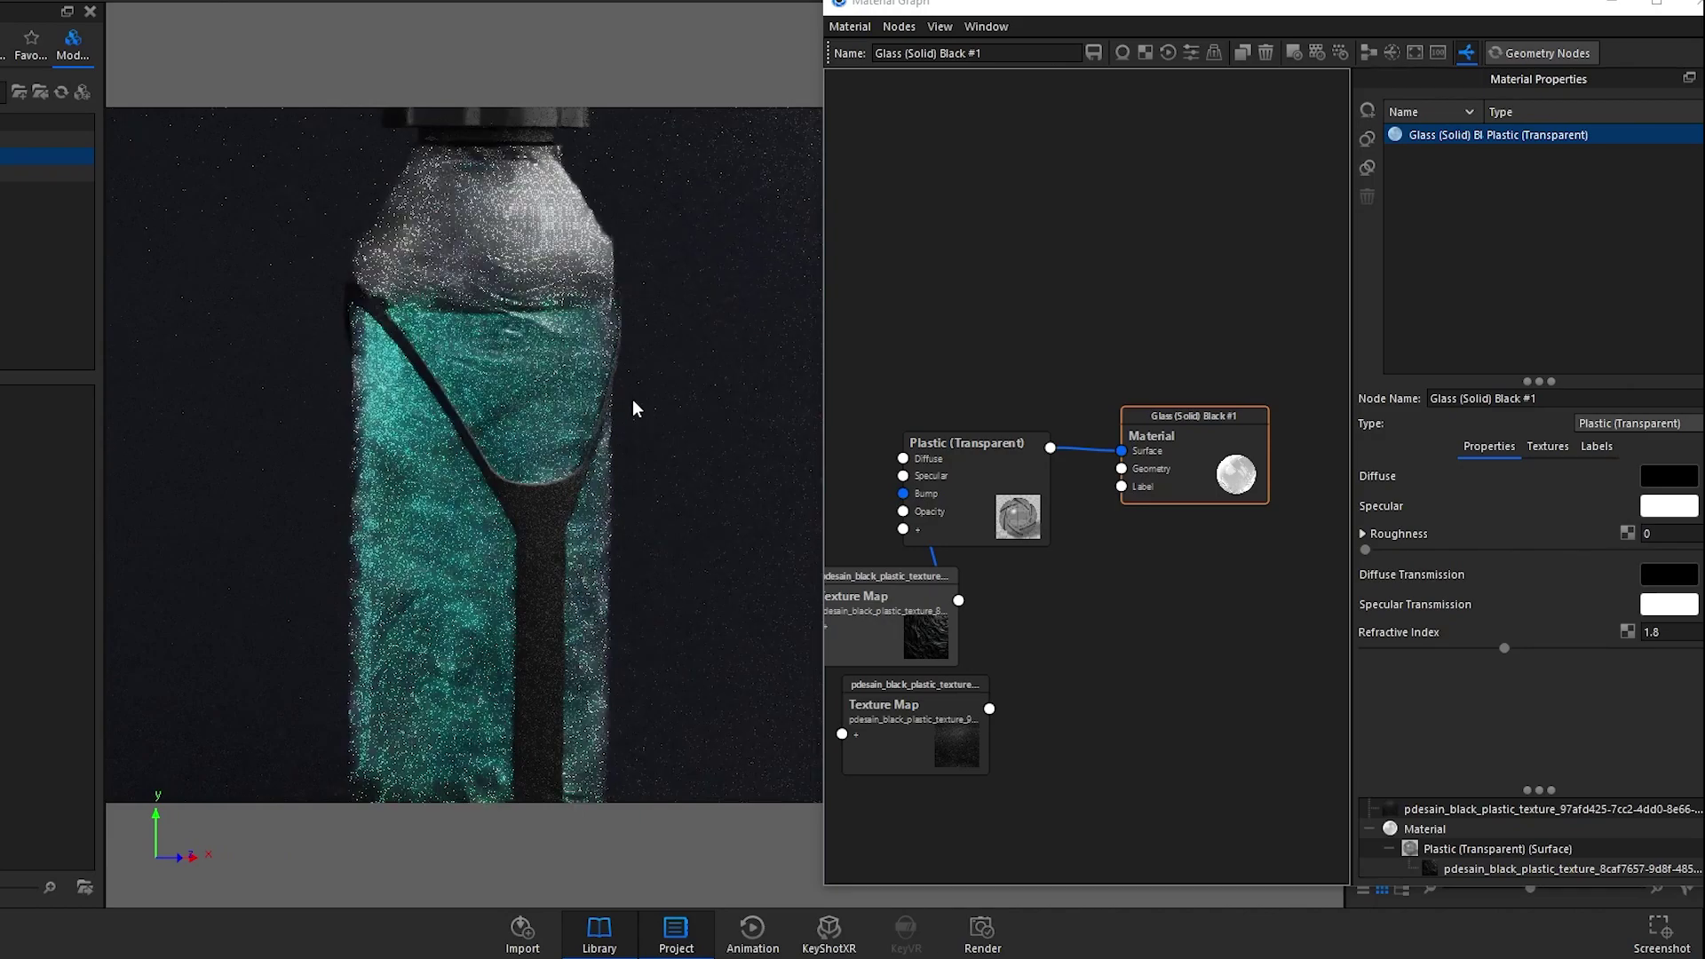
left_click_drag(682, 406, 666, 406)
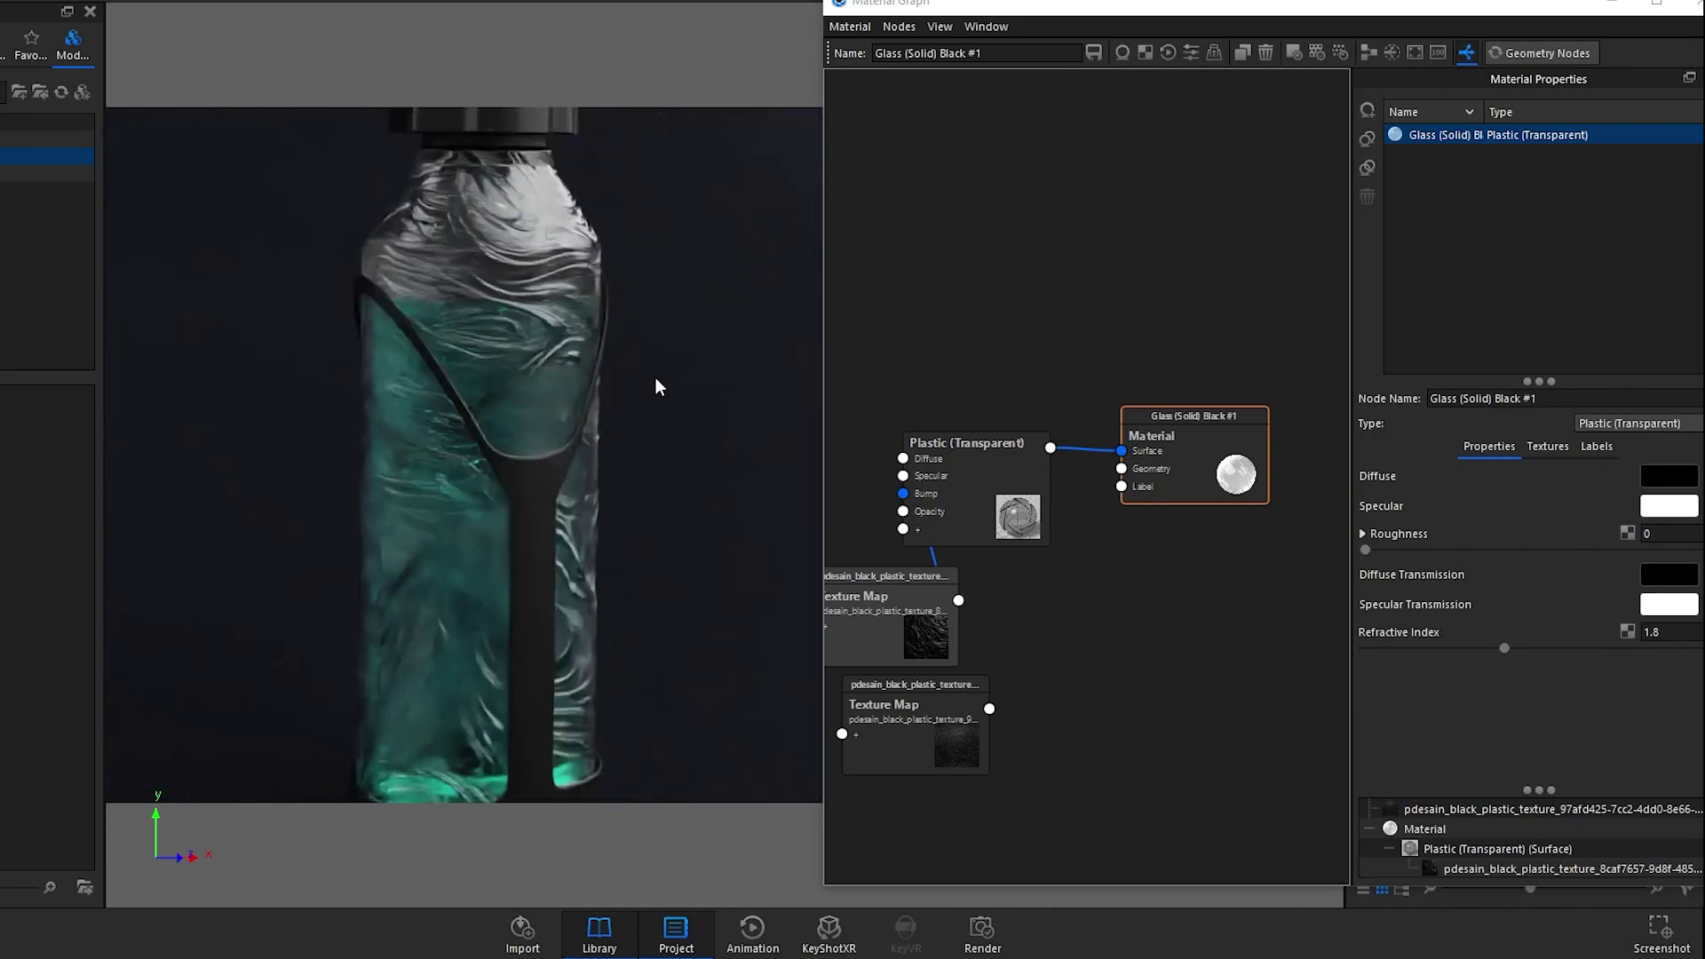
Step: Preview the connected texture map on the bottle and set its mapping type to Cylinder
left_click_drag(962, 486, 980, 444)
key("c")
left_click(867, 619)
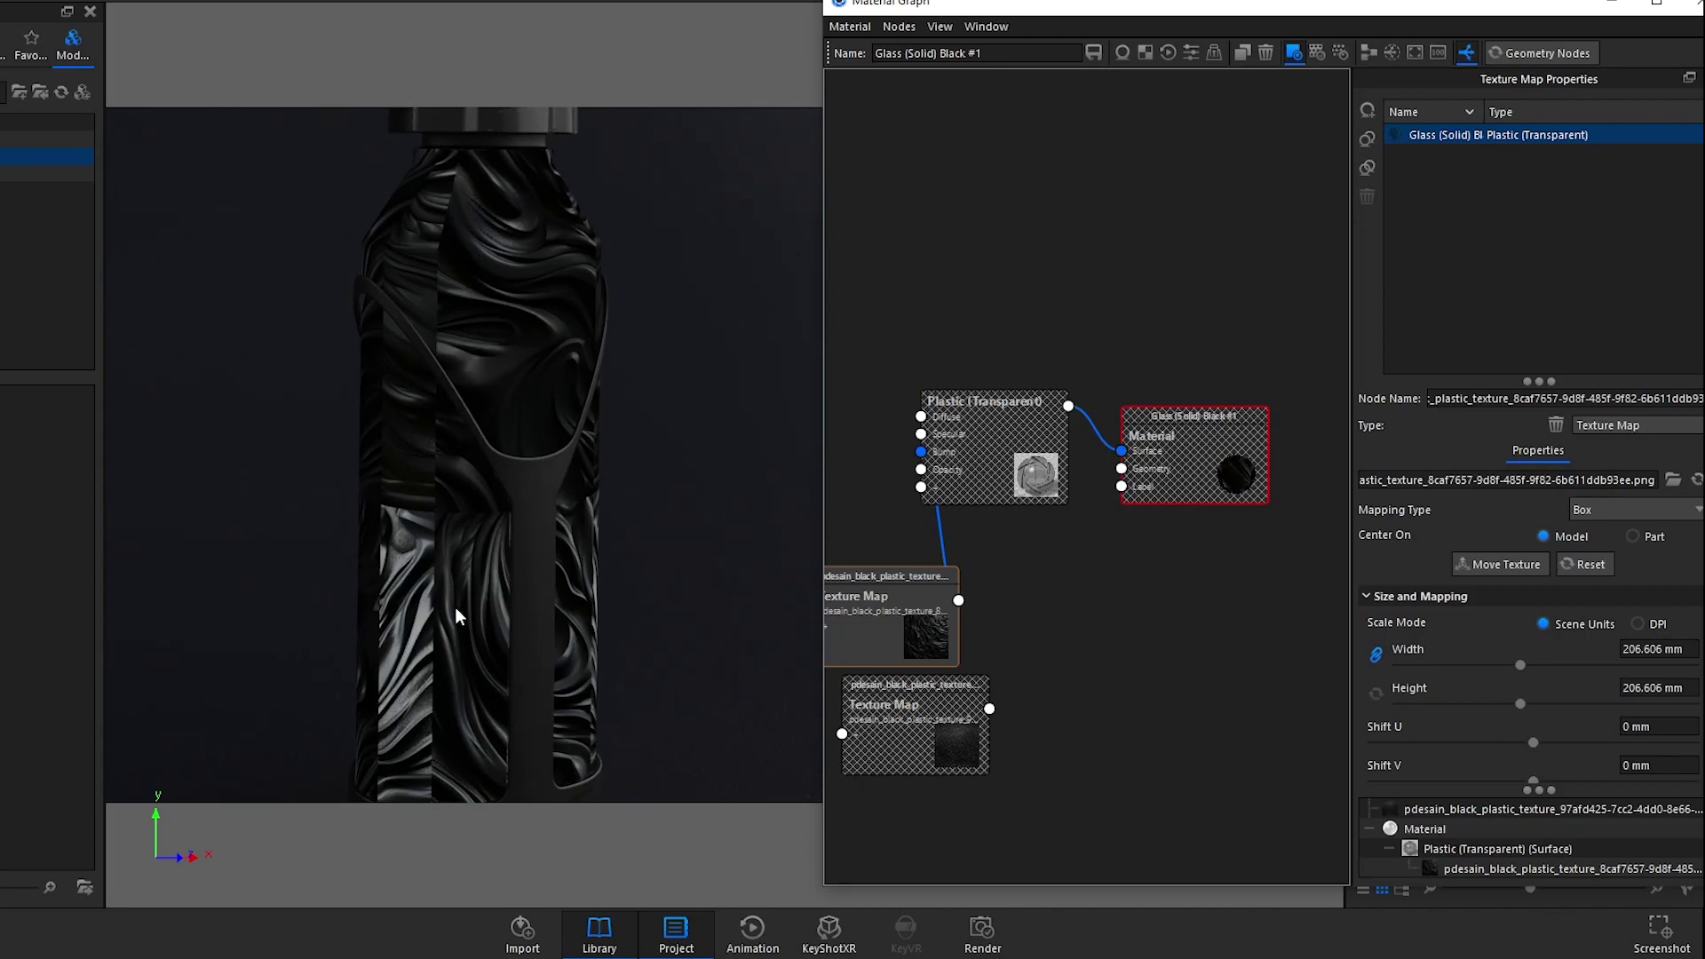
left_click(1612, 510)
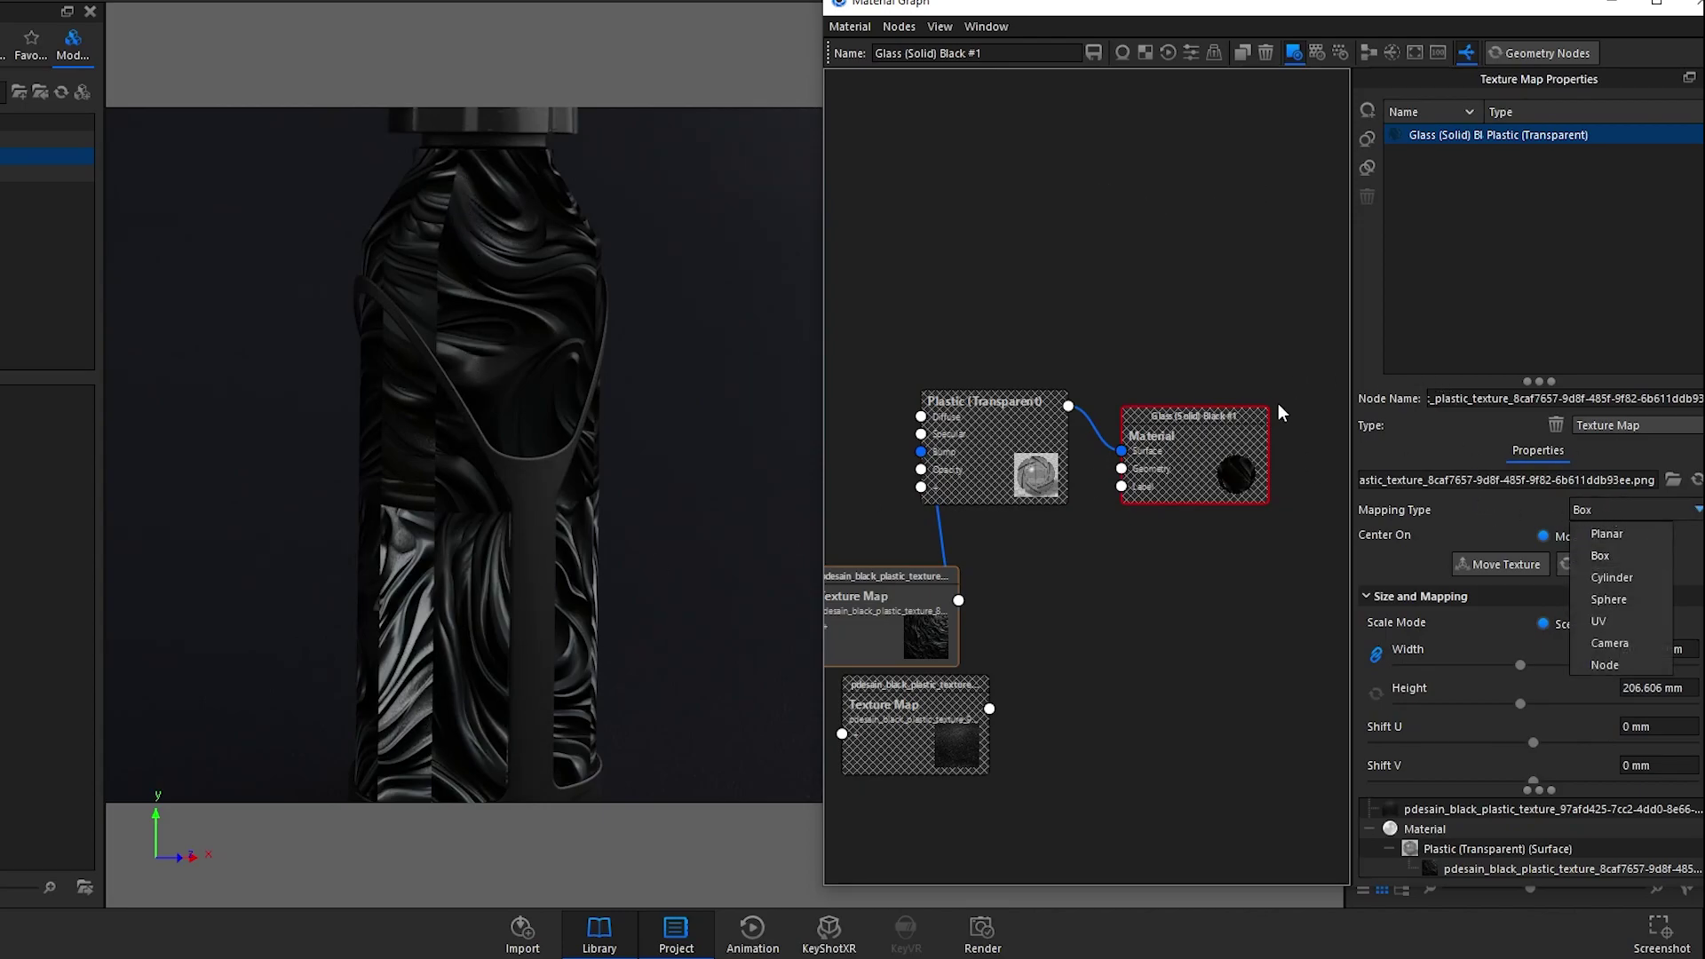
left_click(1612, 578)
Step: Move the cylindrical texture mapping so it is centred around the bottle, accept the placement, and check the wrap
left_click(1501, 564)
scroll(301, 620, "down", 3)
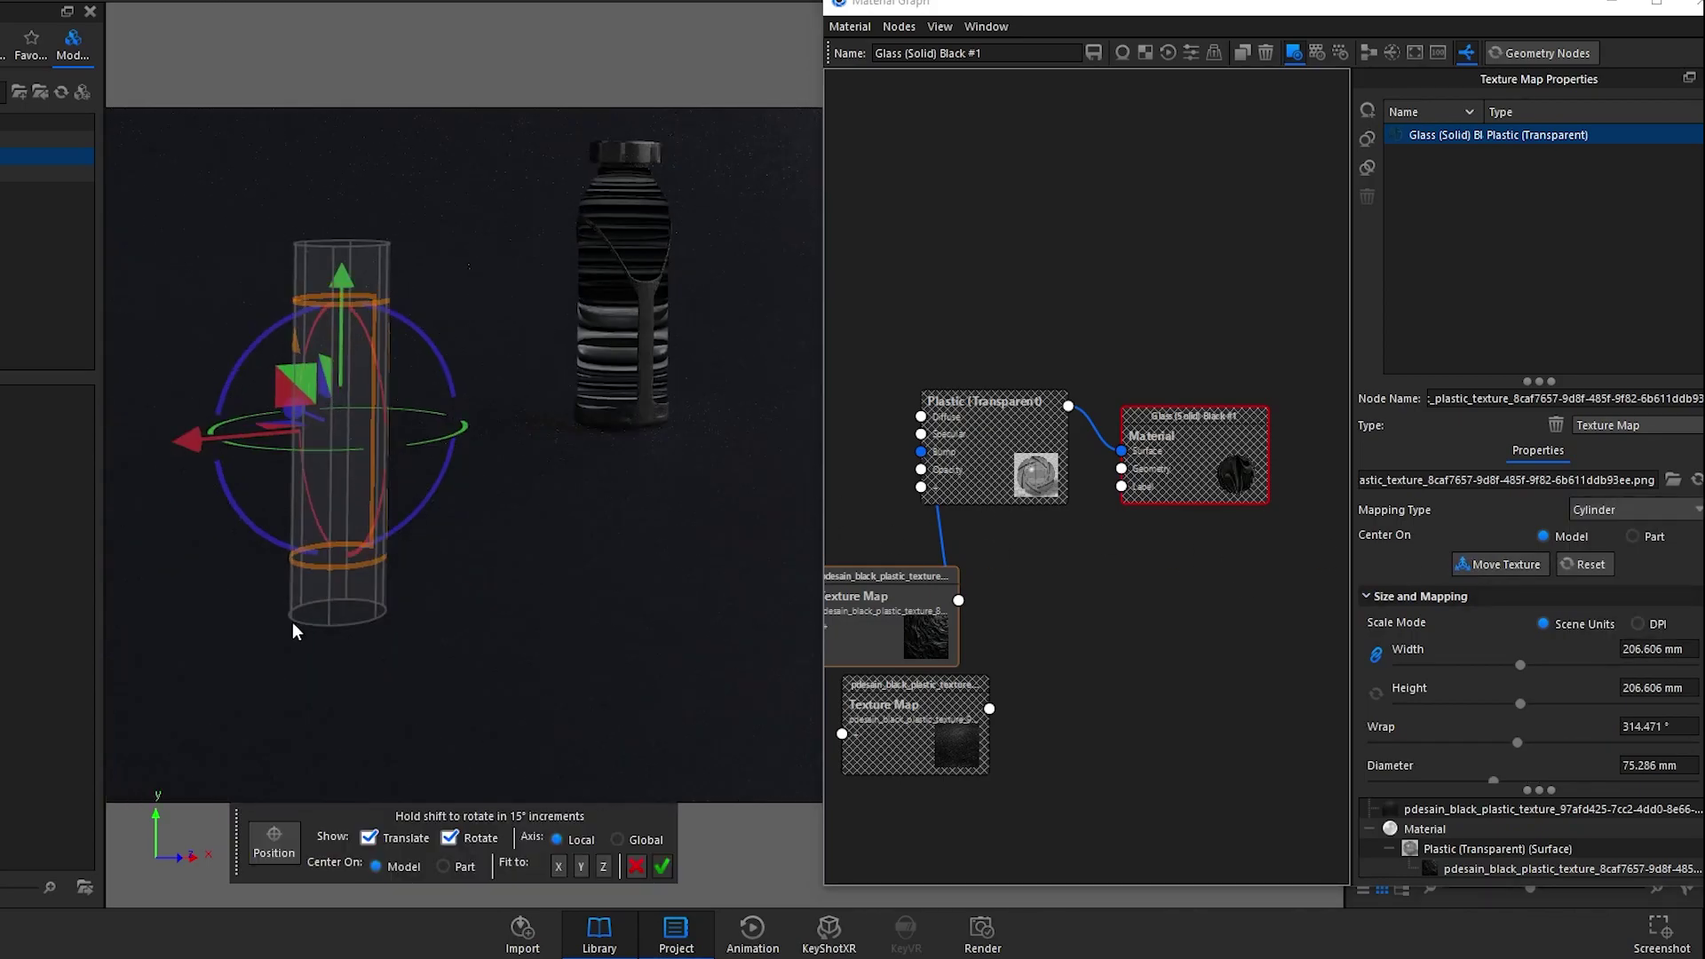
left_click_drag(209, 431, 556, 331)
left_click_drag(484, 297, 406, 923)
middle_click_drag(405, 608, 397, 346)
left_click_drag(559, 143, 232, 685)
left_click_drag(507, 415, 503, 369)
left_click_drag(661, 578, 662, 363)
middle_click_drag(684, 791, 655, 675)
left_click(661, 866)
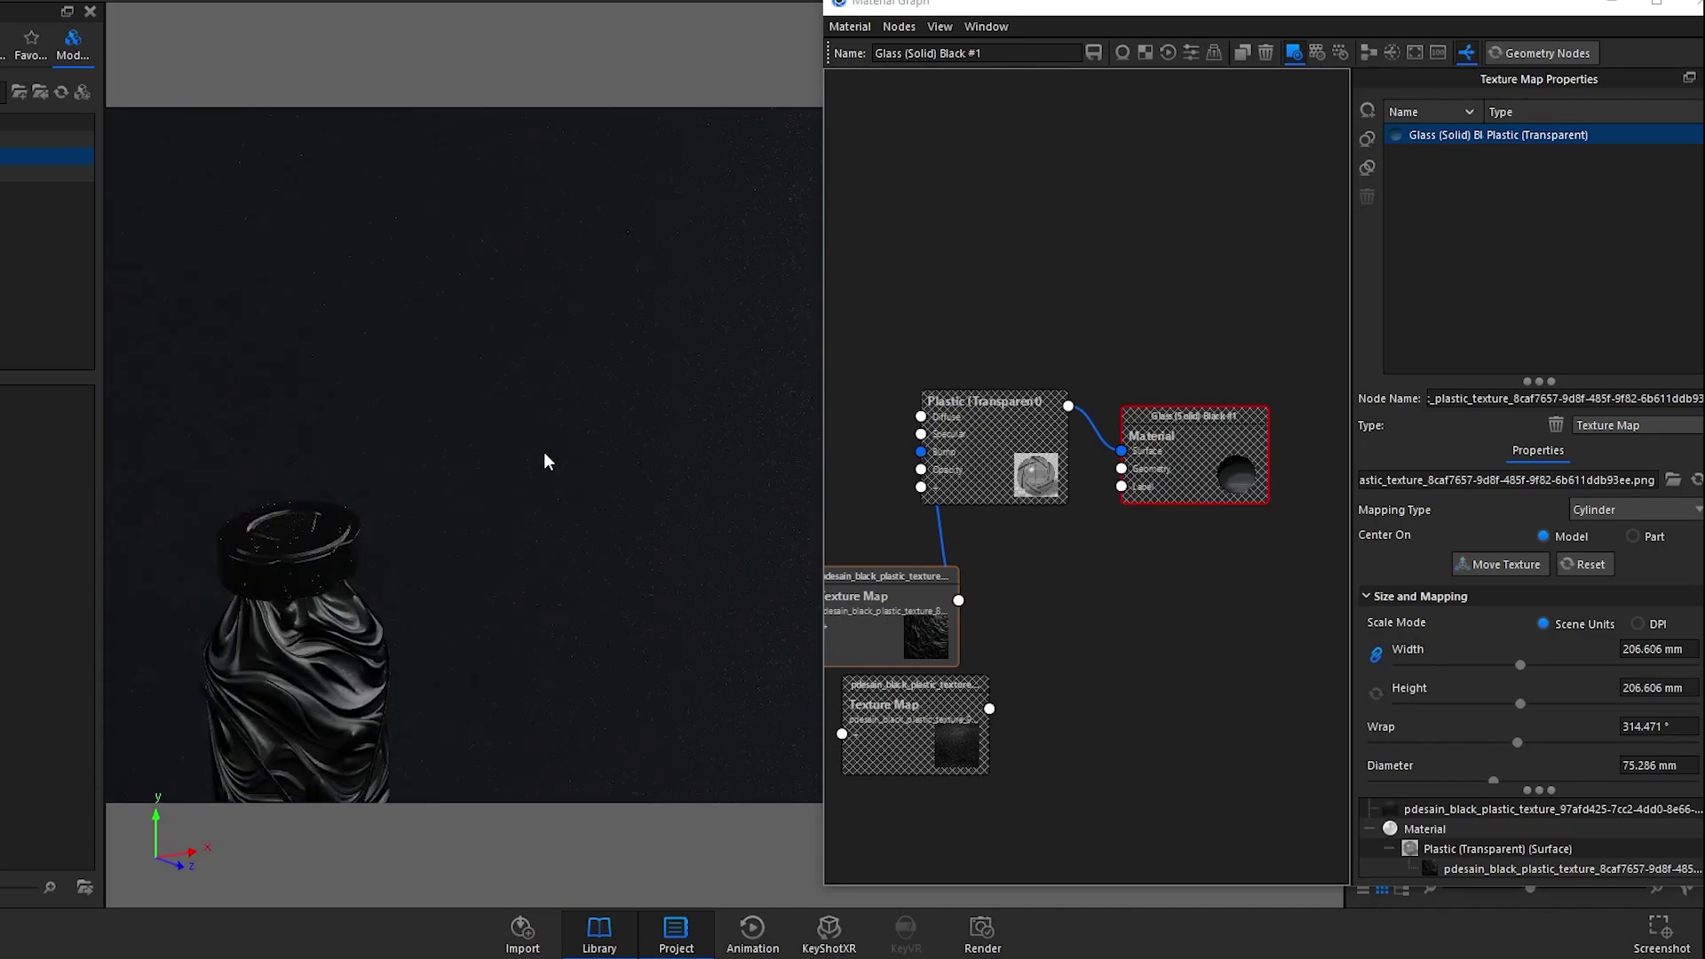
middle_click_drag(544, 462, 566, 408)
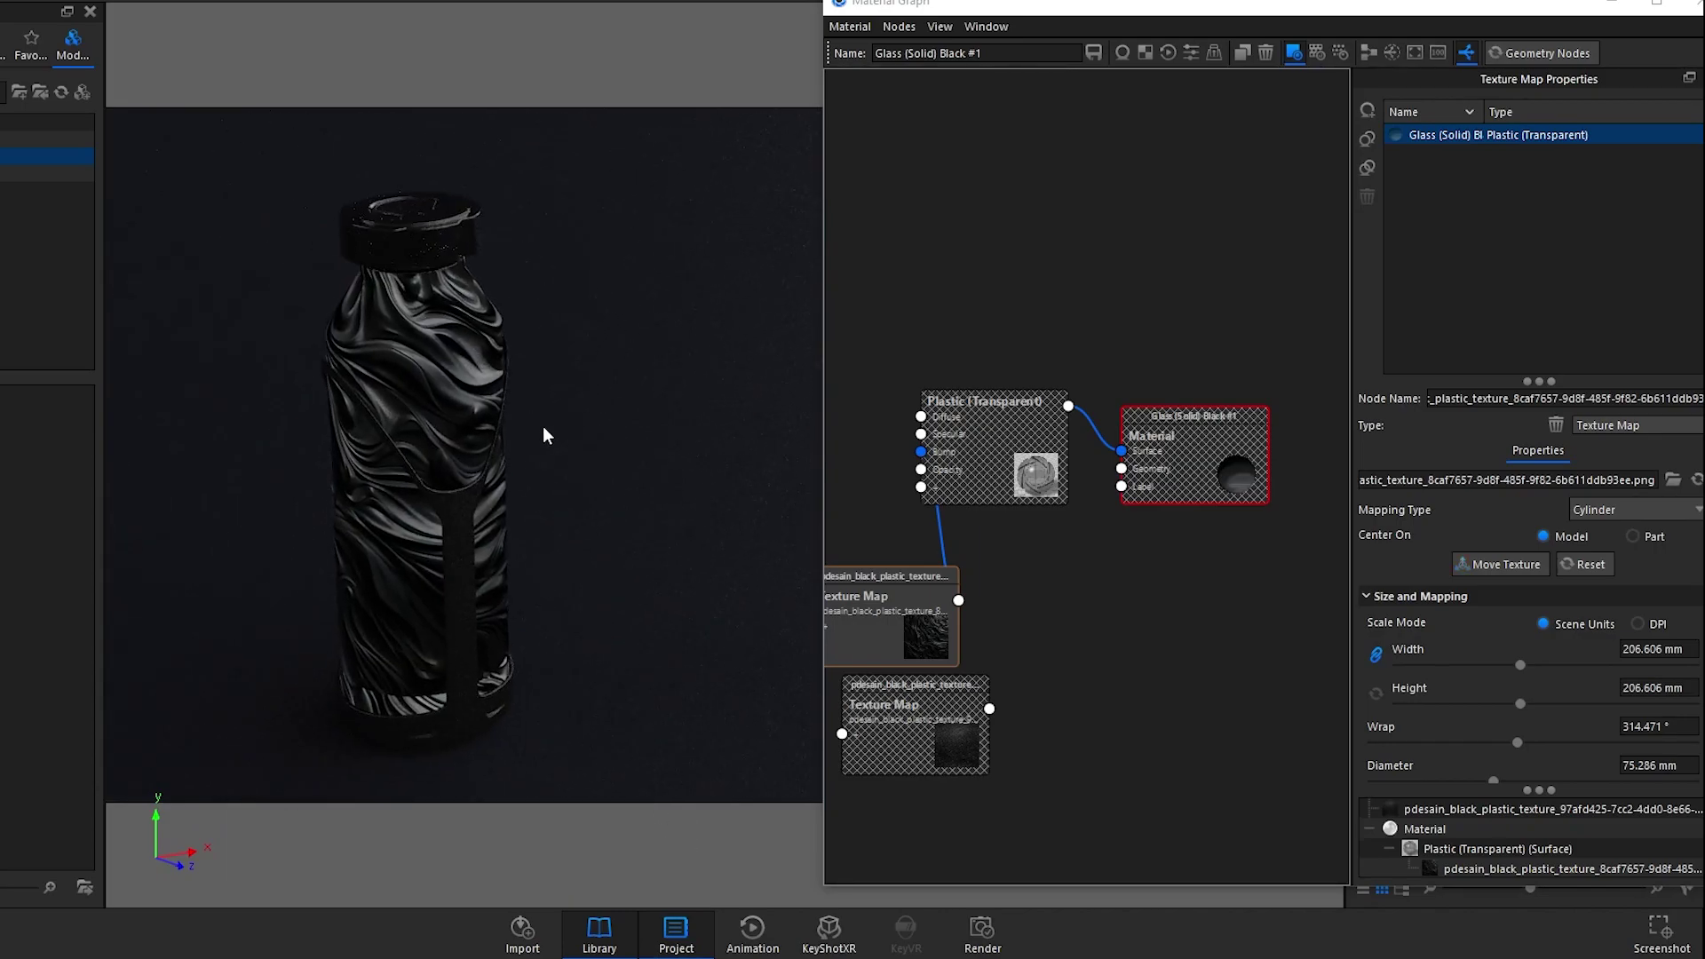
Step: Reopen the placement of the wavy texture's cylindrical mapping on the bottle and accept it
left_click_drag(566, 408, 658, 400)
middle_click_drag(417, 475, 380, 489)
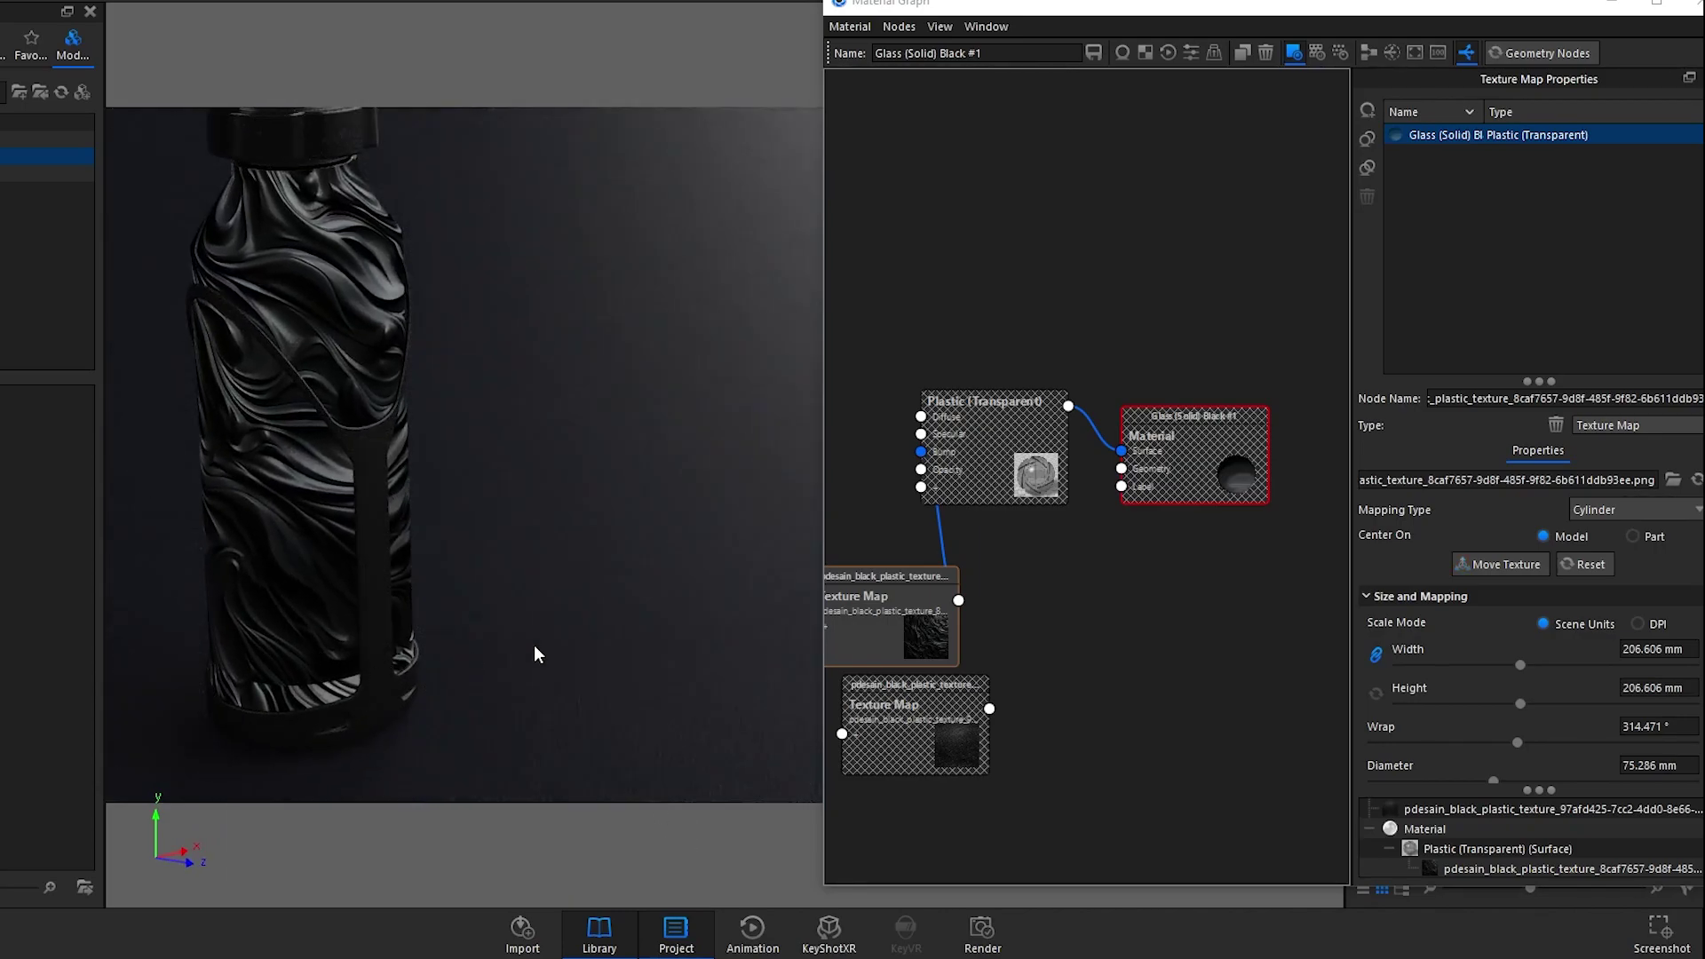
left_click(1503, 564)
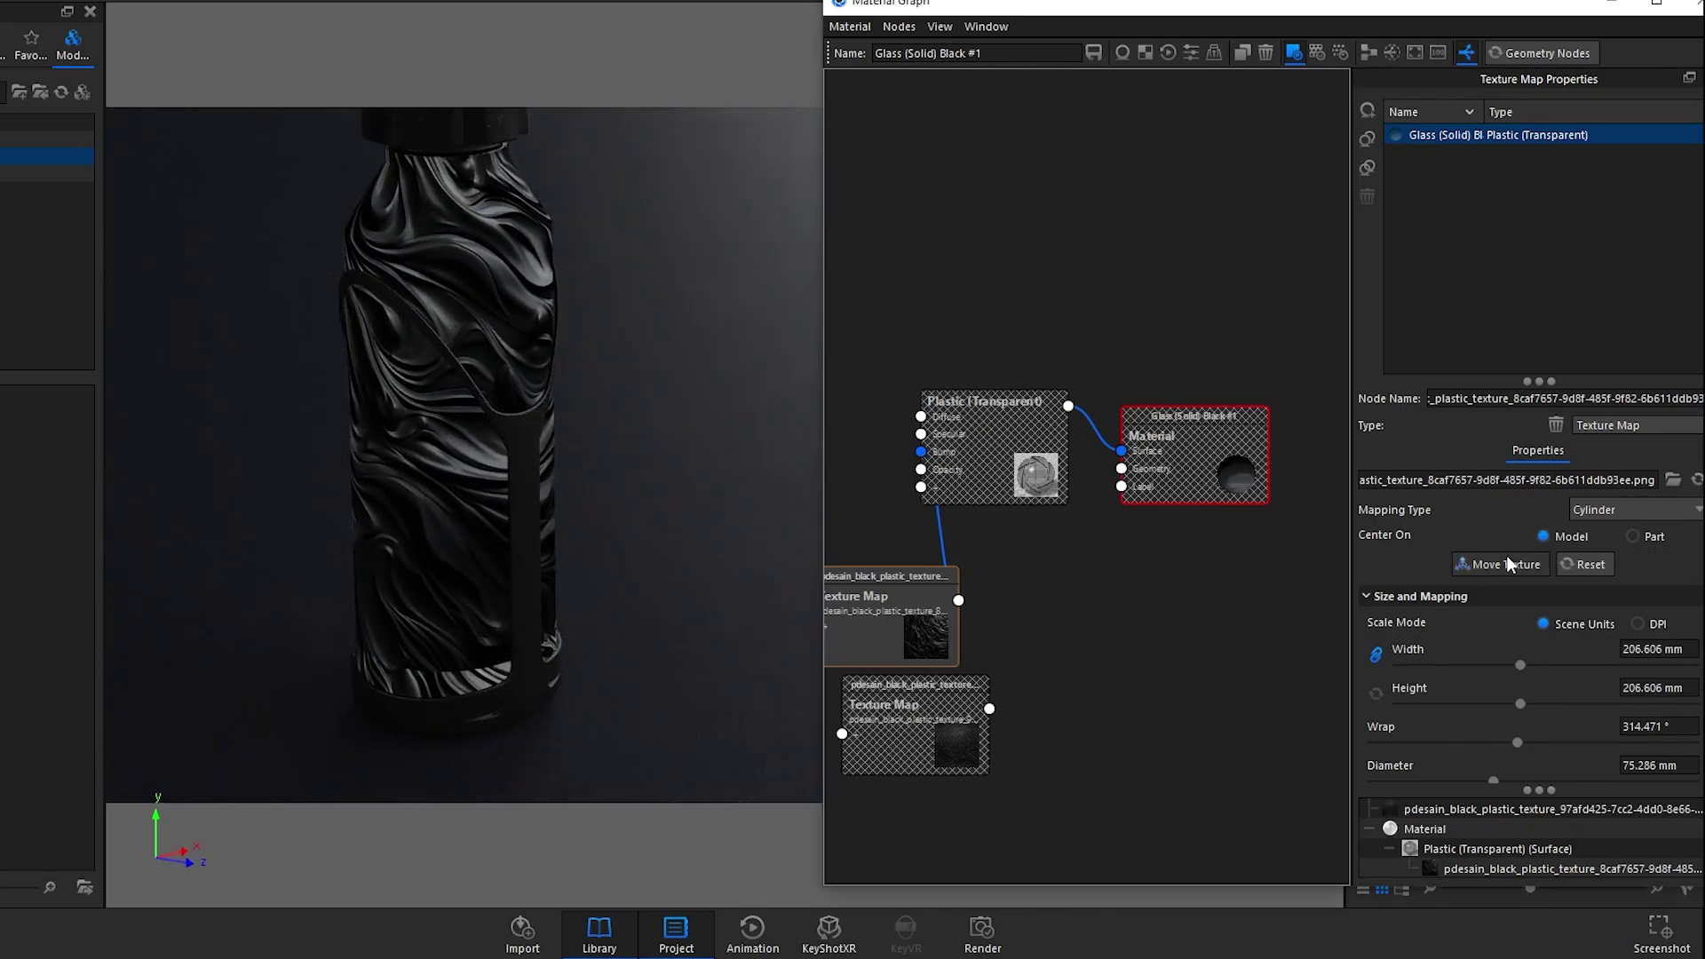
left_click(662, 866)
Step: Turn off the texture preview and examine the bump effect on the transparent bottle from several sides
left_click_drag(403, 678, 735, 639)
key("c")
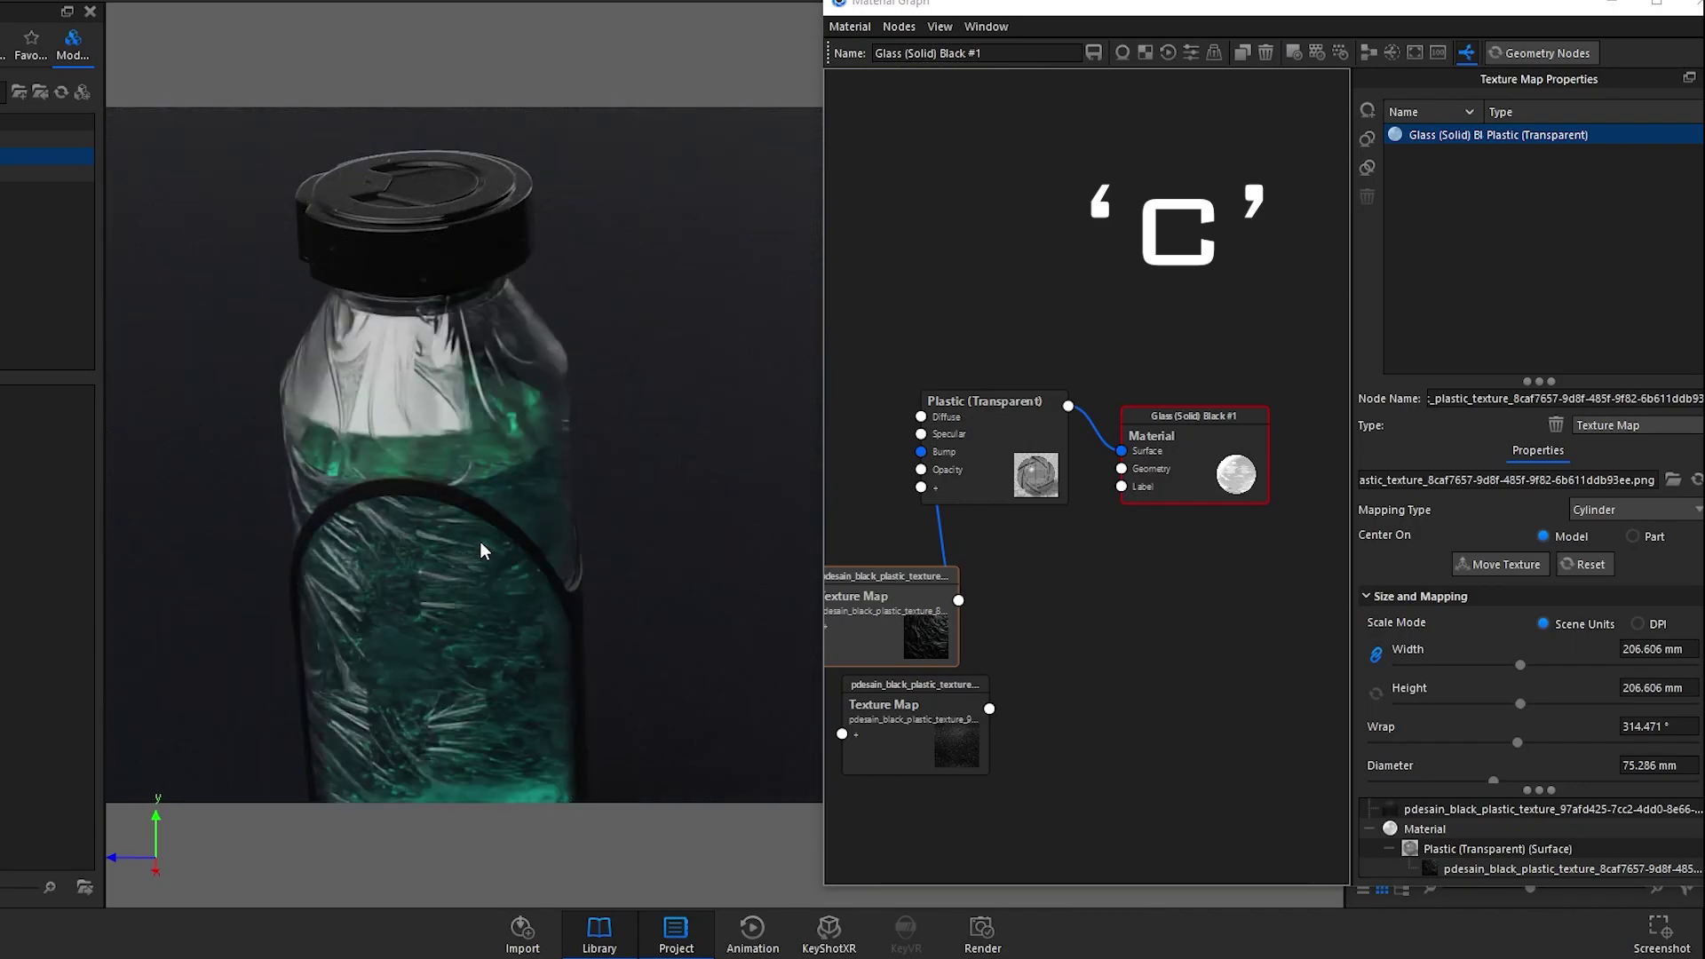
middle_click_drag(476, 549, 522, 391)
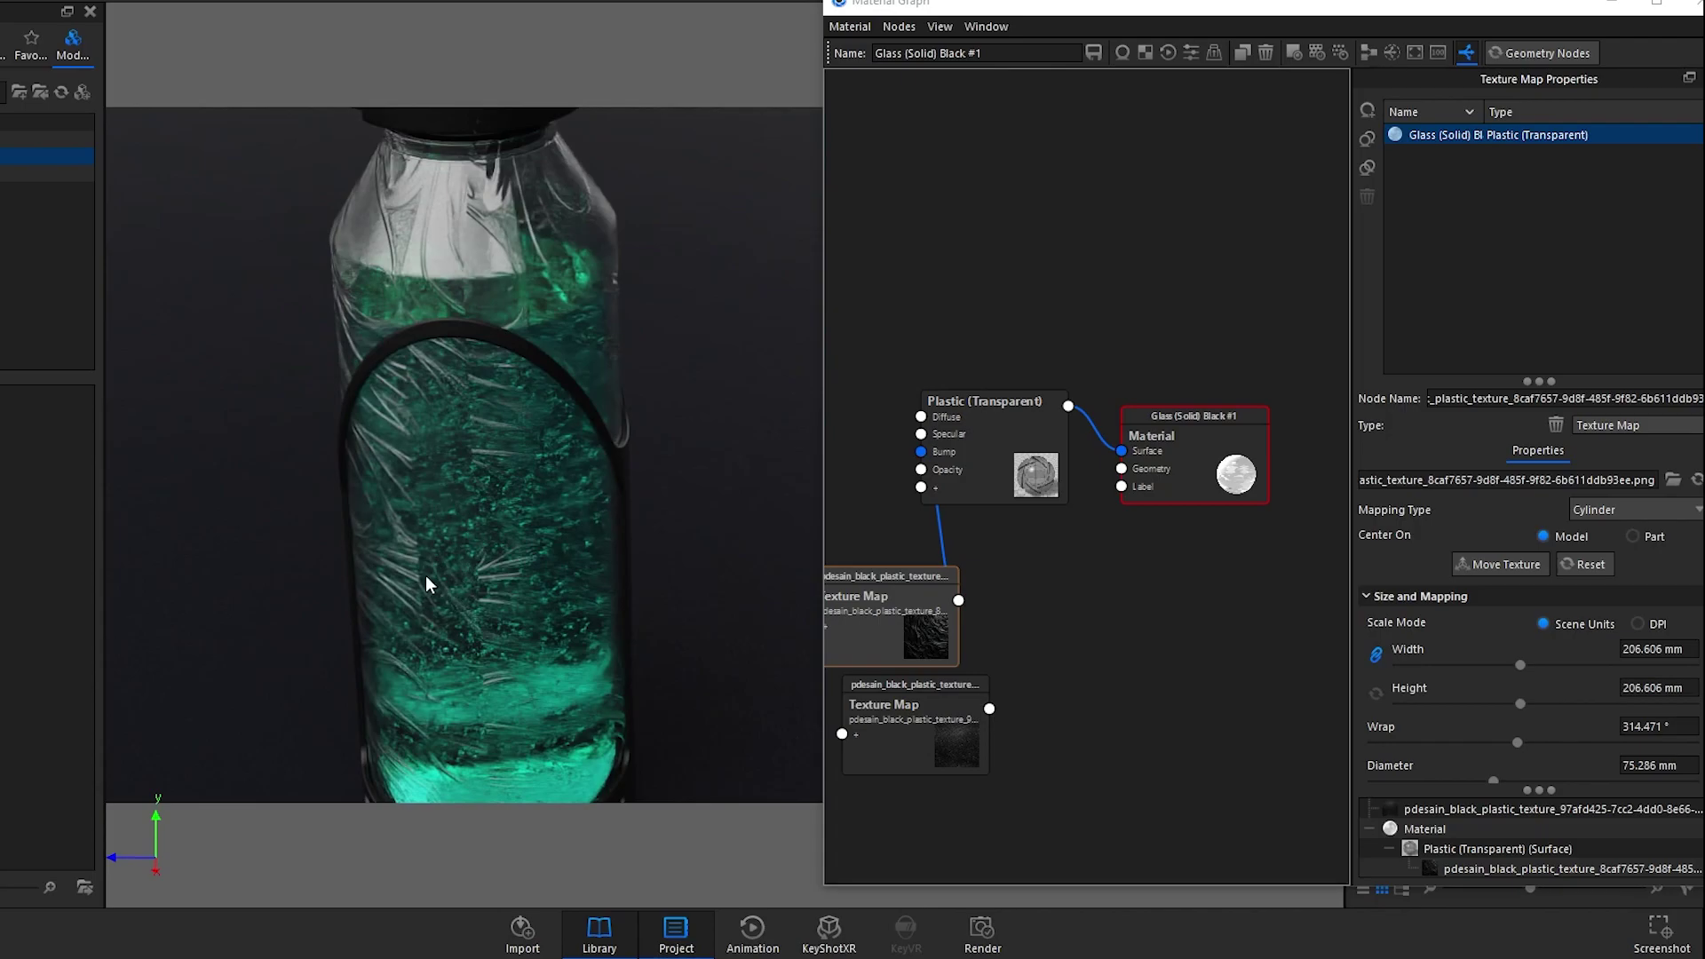
left_click_drag(460, 553, 670, 563)
scroll(357, 564, "up", 3)
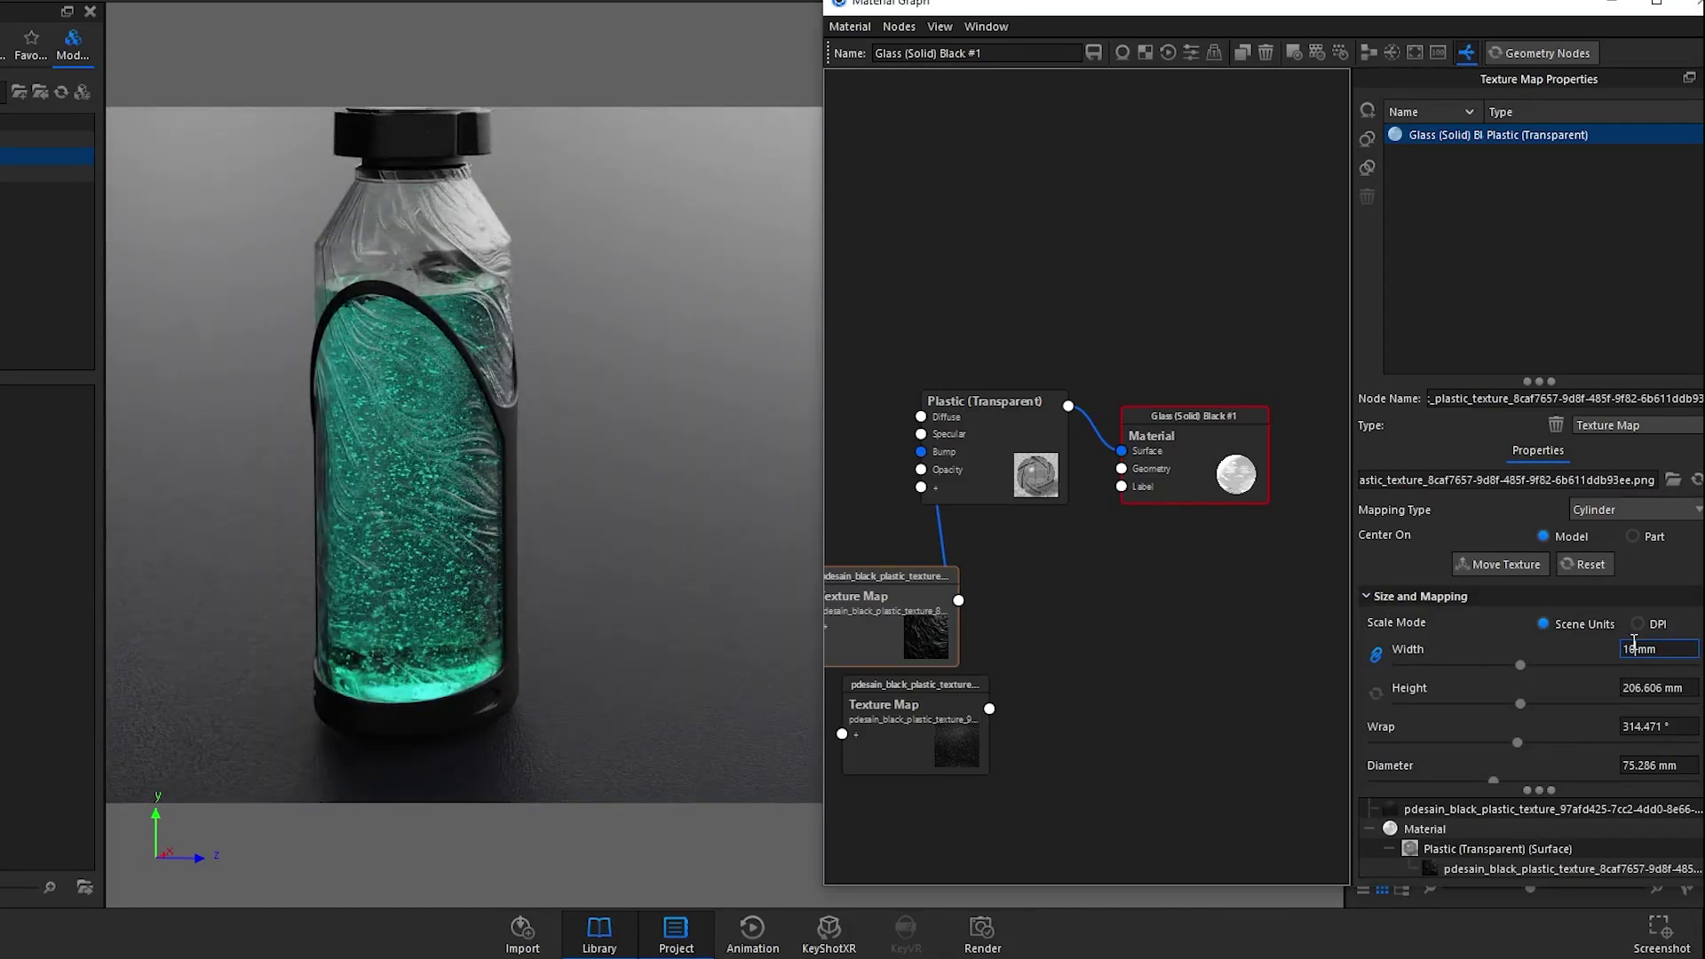
Step: Try a 100 mm width for the wavy texture and check its tiling with the texture preview
key("Return")
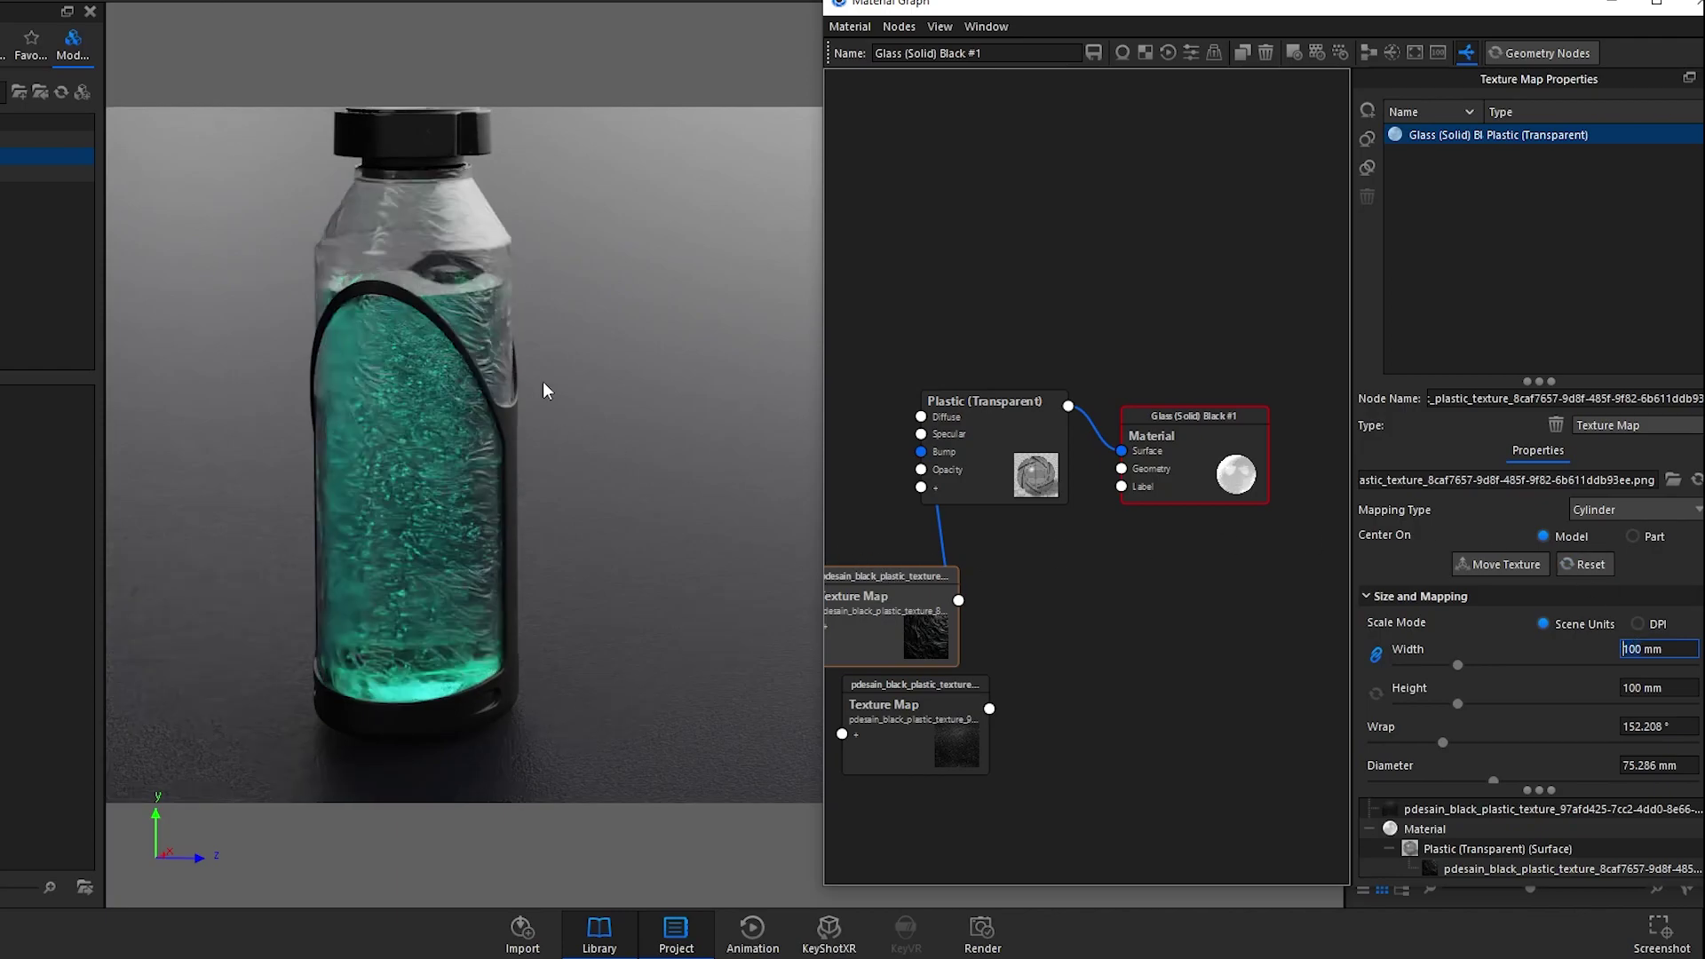
key("c")
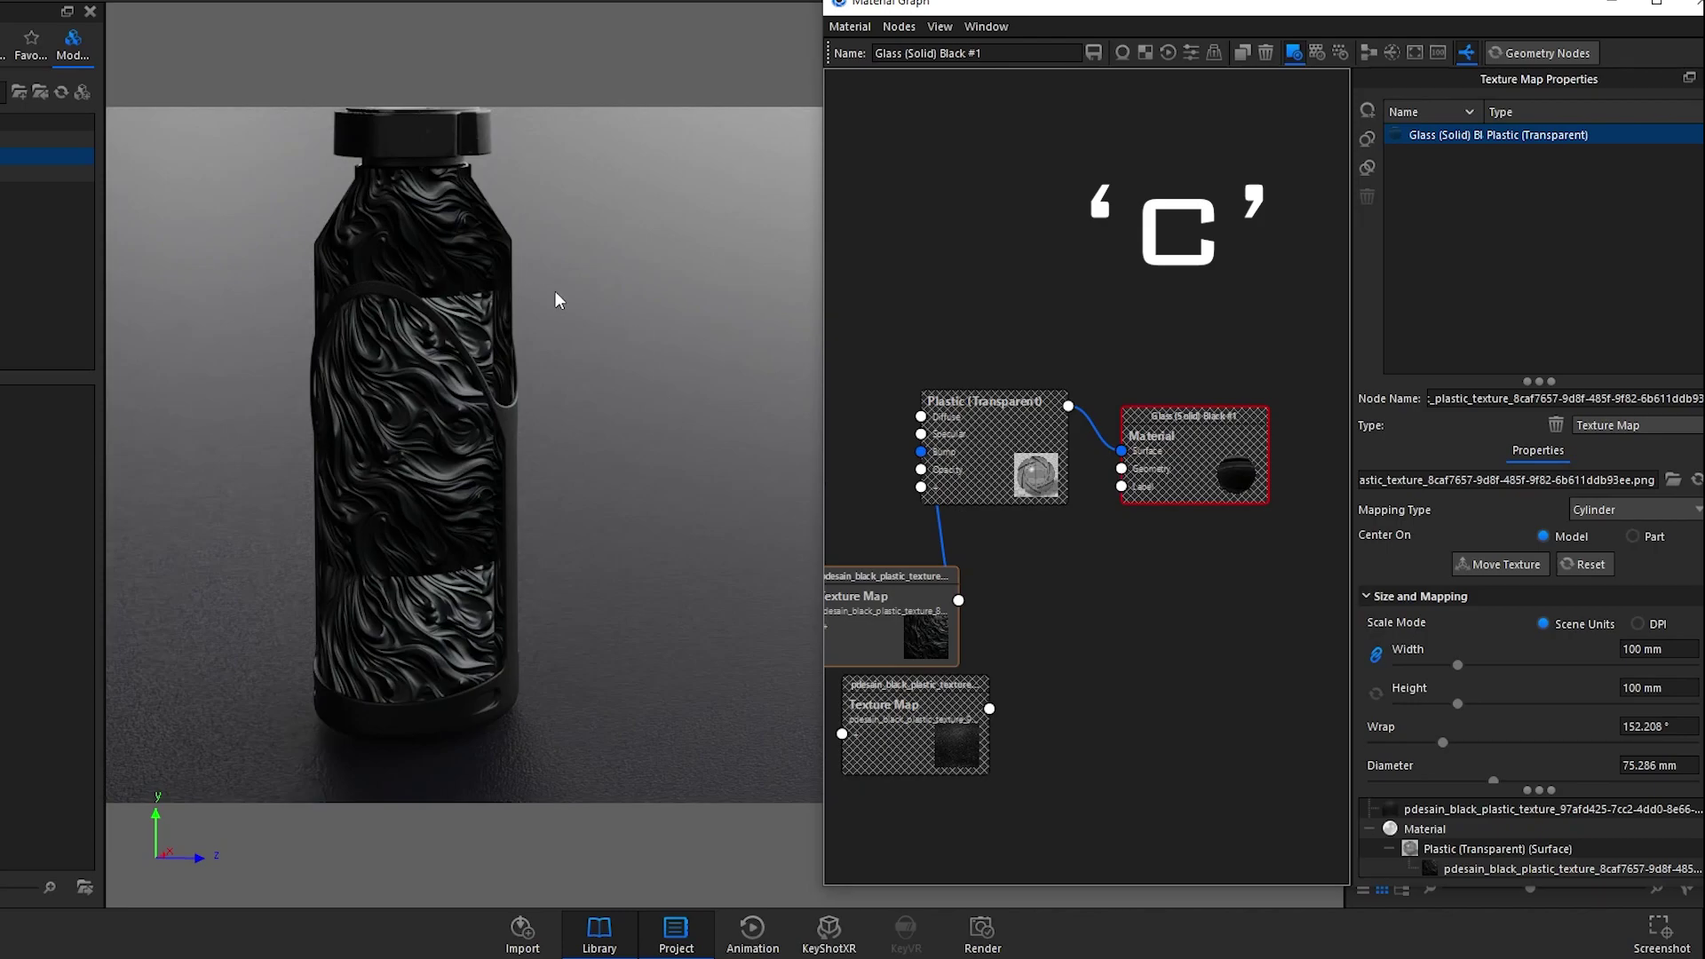
key("c")
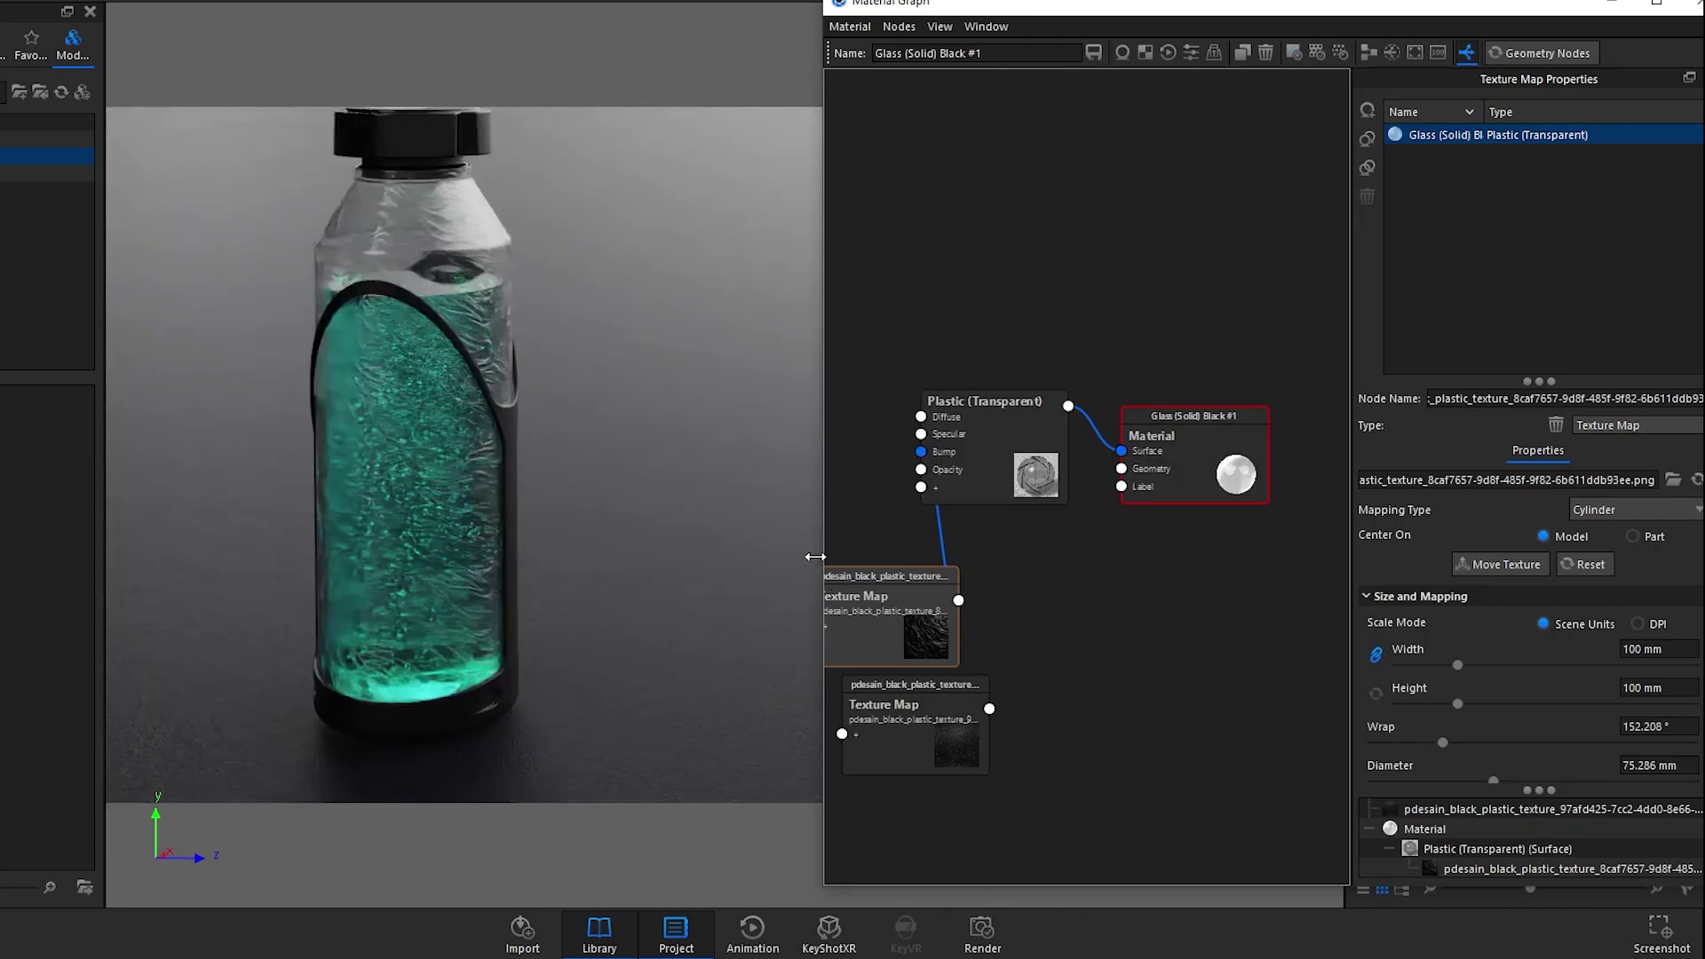
Step: Add a Plastic material node to the graph and place it below the transparent plastic node
right_click(1052, 584)
mouse_move(1101, 746)
left_click(1279, 356)
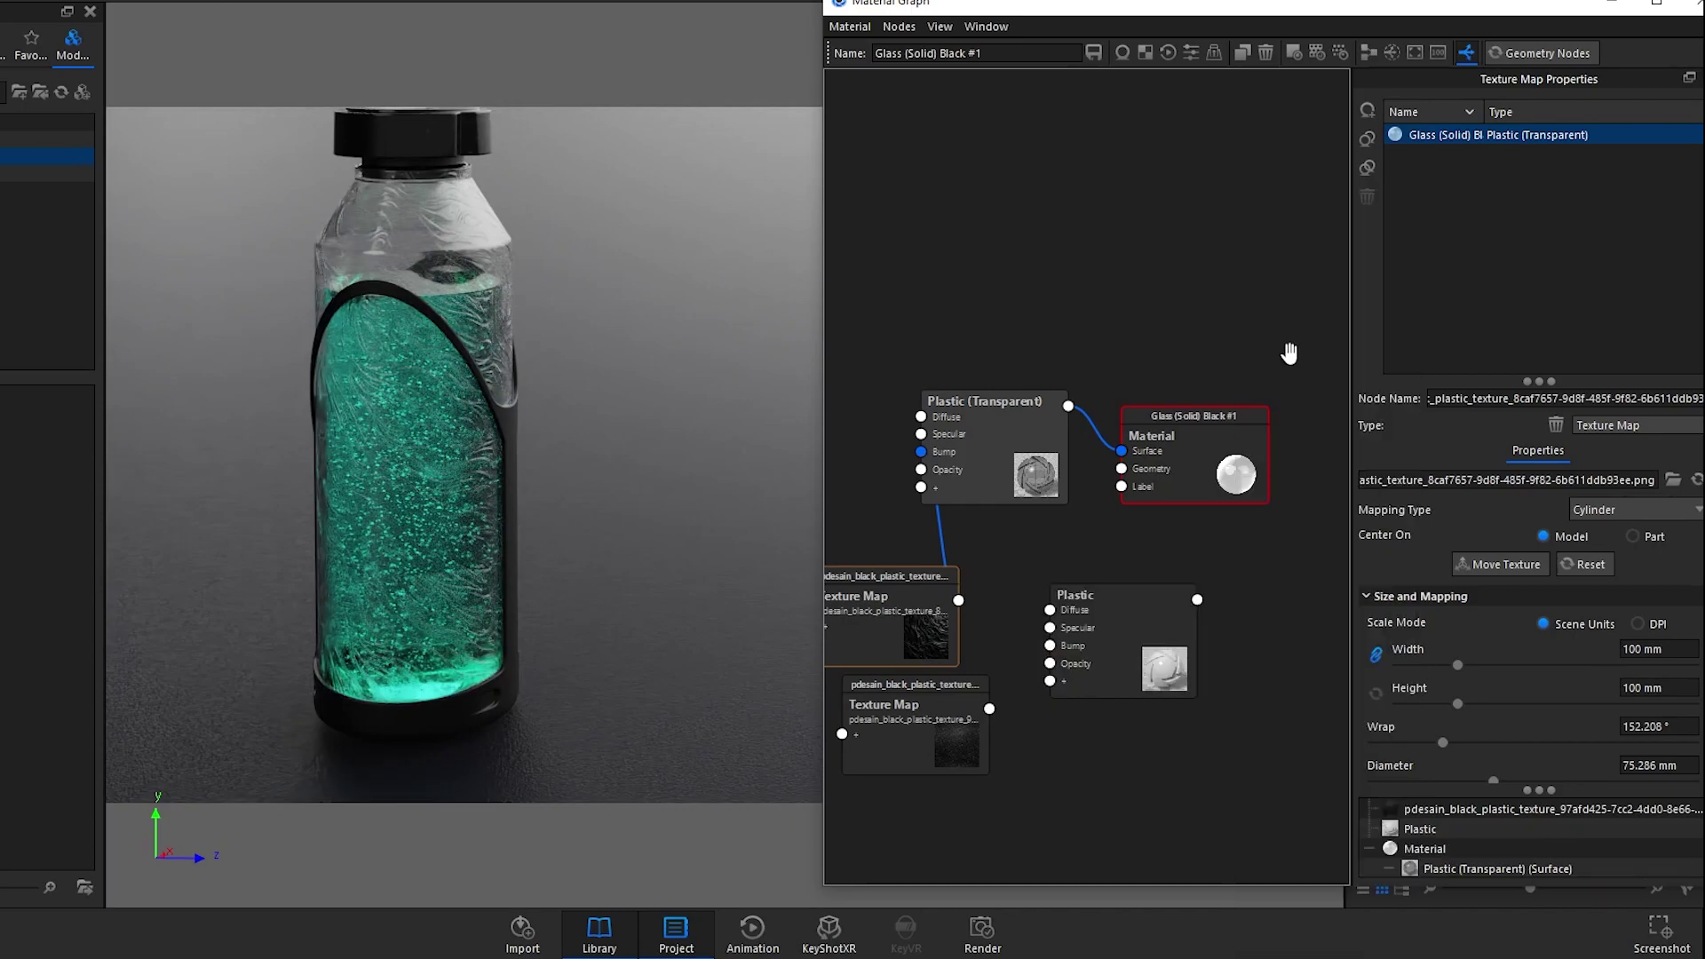
left_click_drag(977, 615, 1013, 642)
left_click(1061, 555)
Step: Change the Plastic (Transparent) node's material type to Plastic and set its roughness to 0.1
left_click(1001, 444)
left_click(1612, 426)
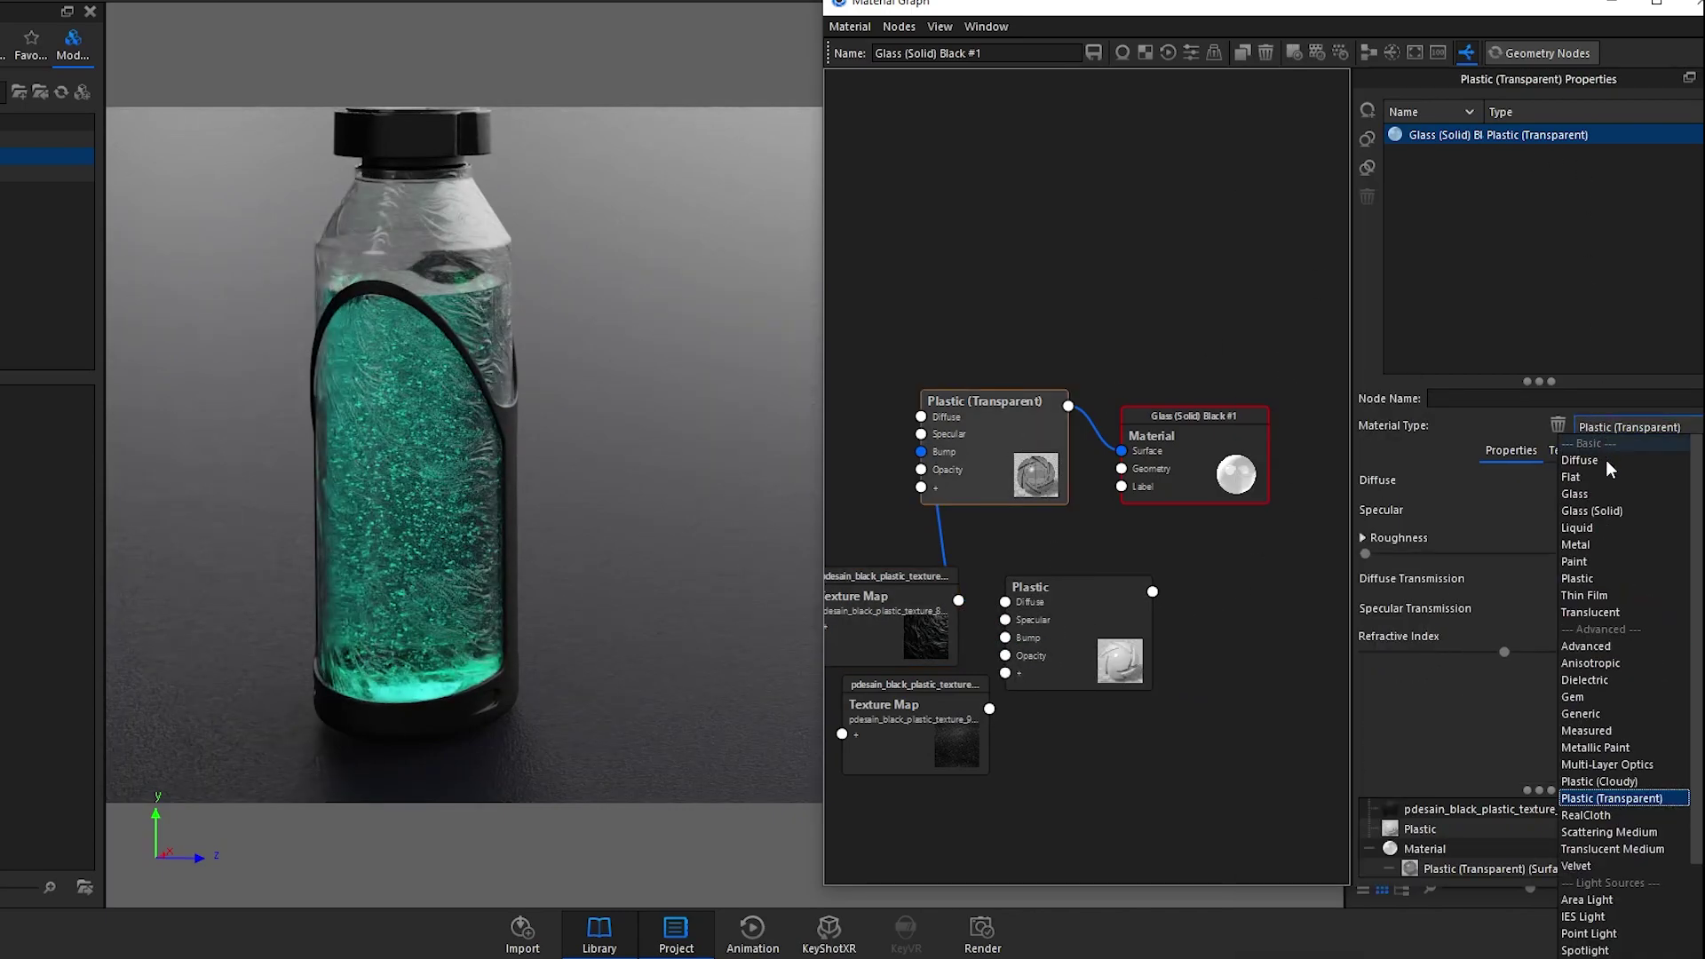
left_click(1606, 577)
scroll(618, 350, "up", 2)
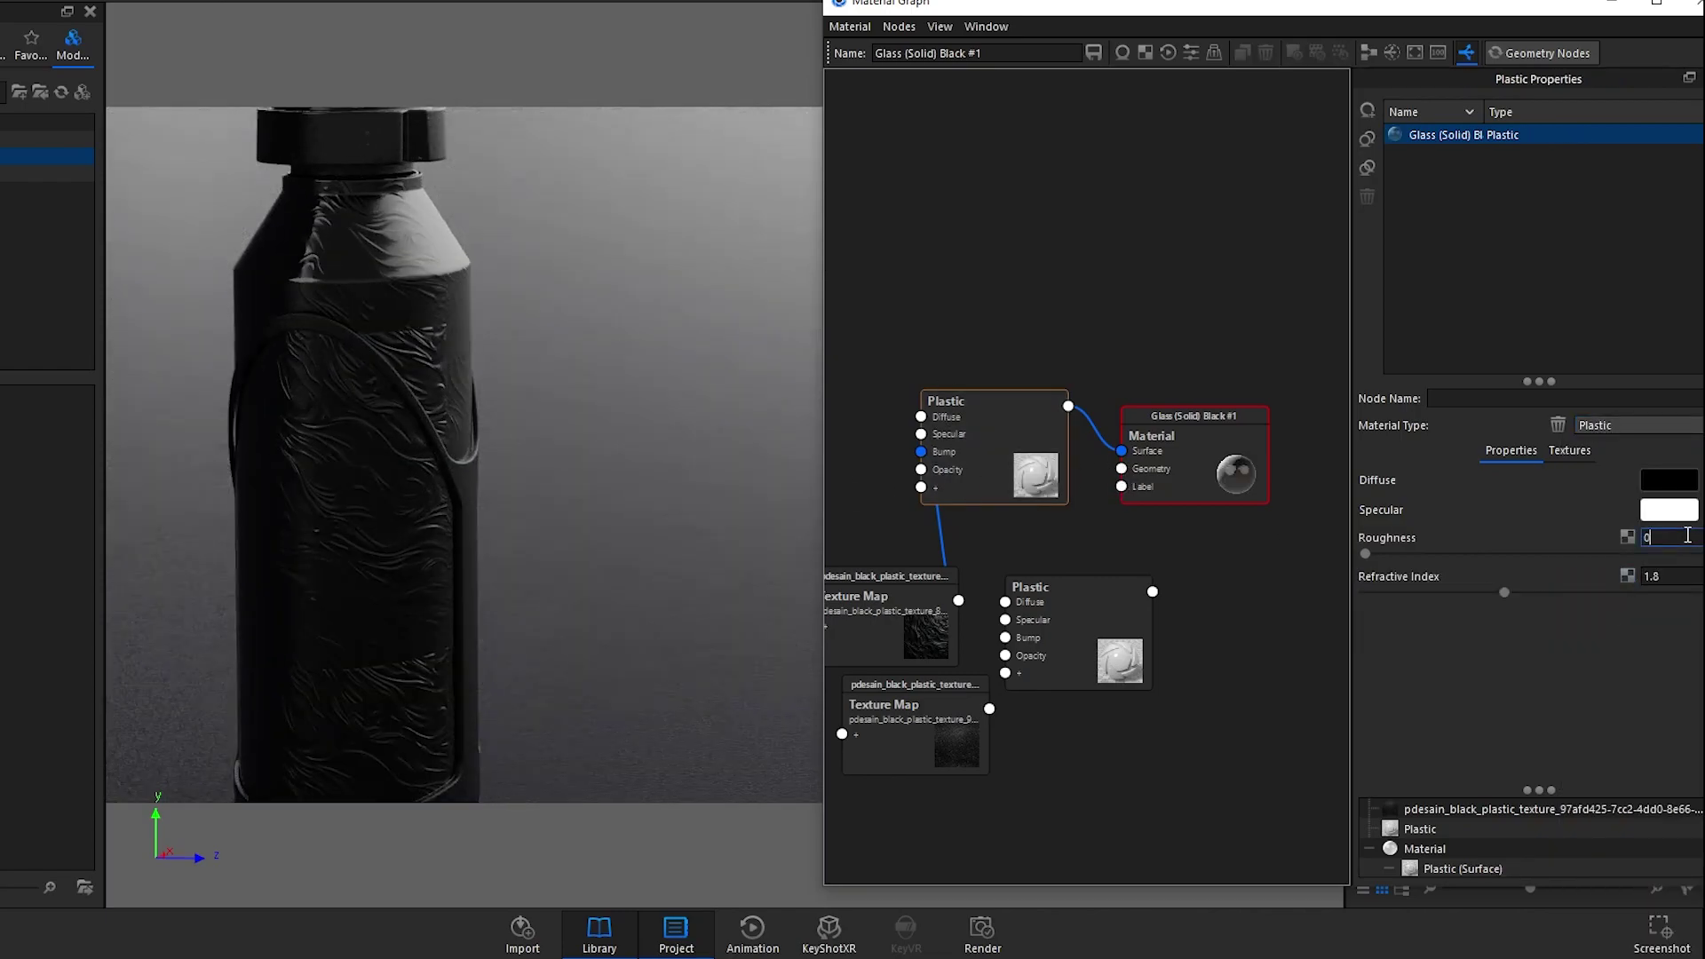
scroll(634, 386, "down", 3)
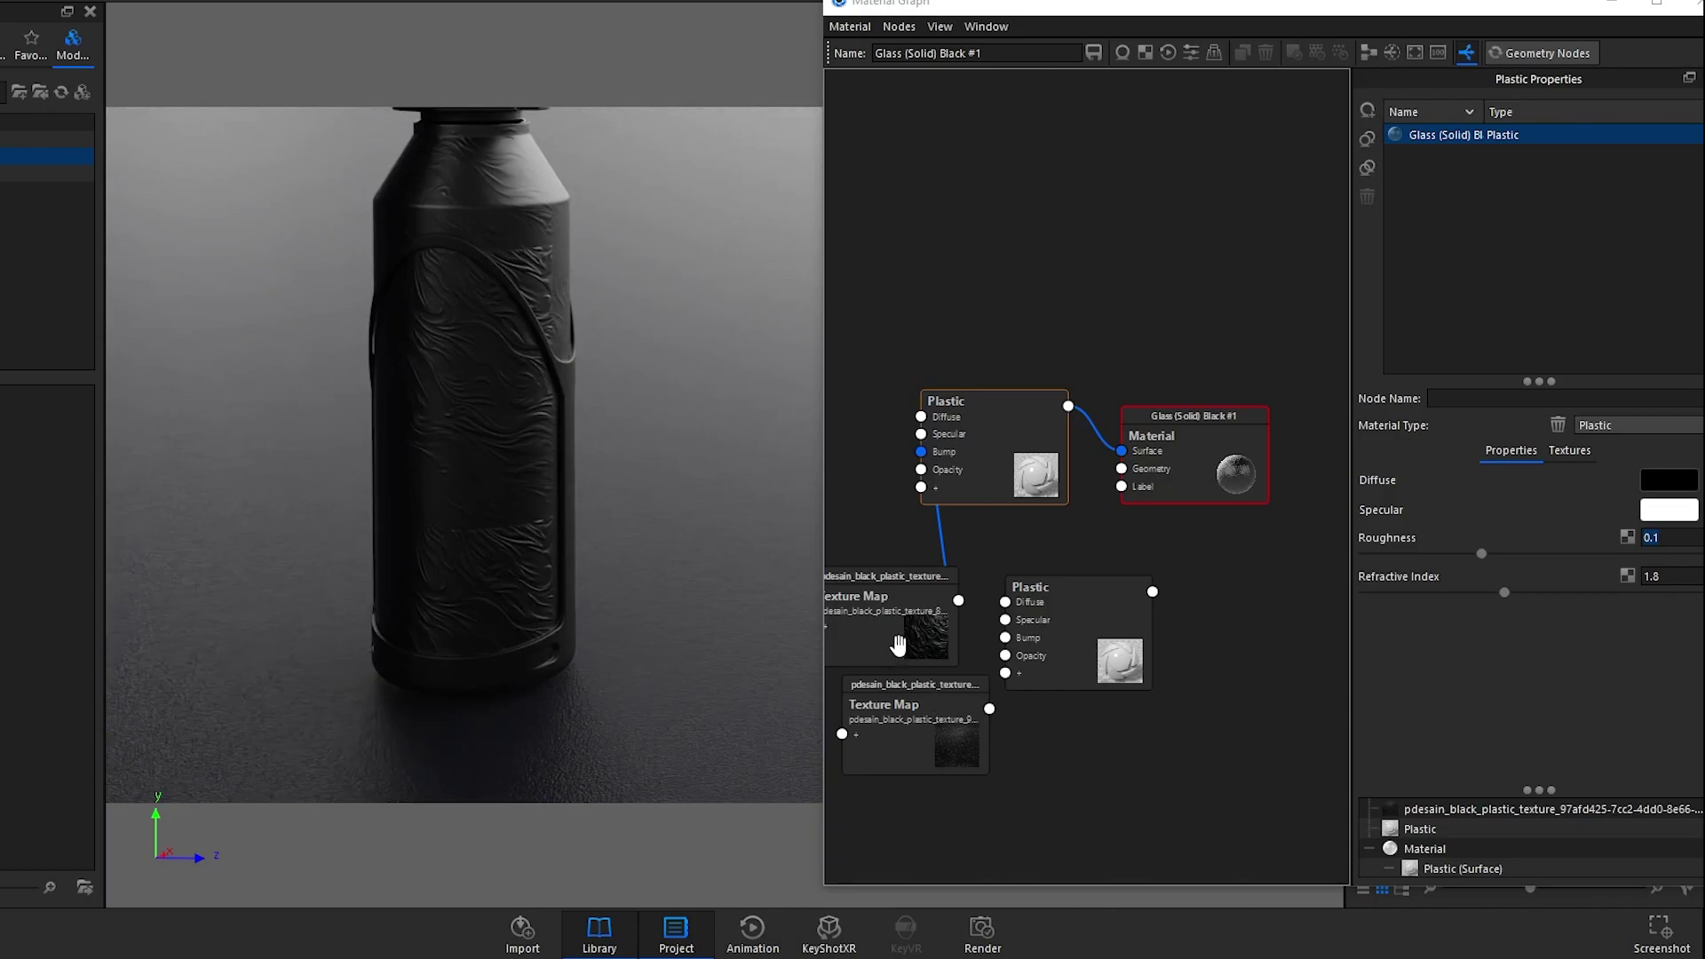
scroll(536, 323, "down", 2)
scroll(595, 329, "up", 3)
scroll(478, 305, "up", 1)
middle_click_drag(478, 306, 467, 265)
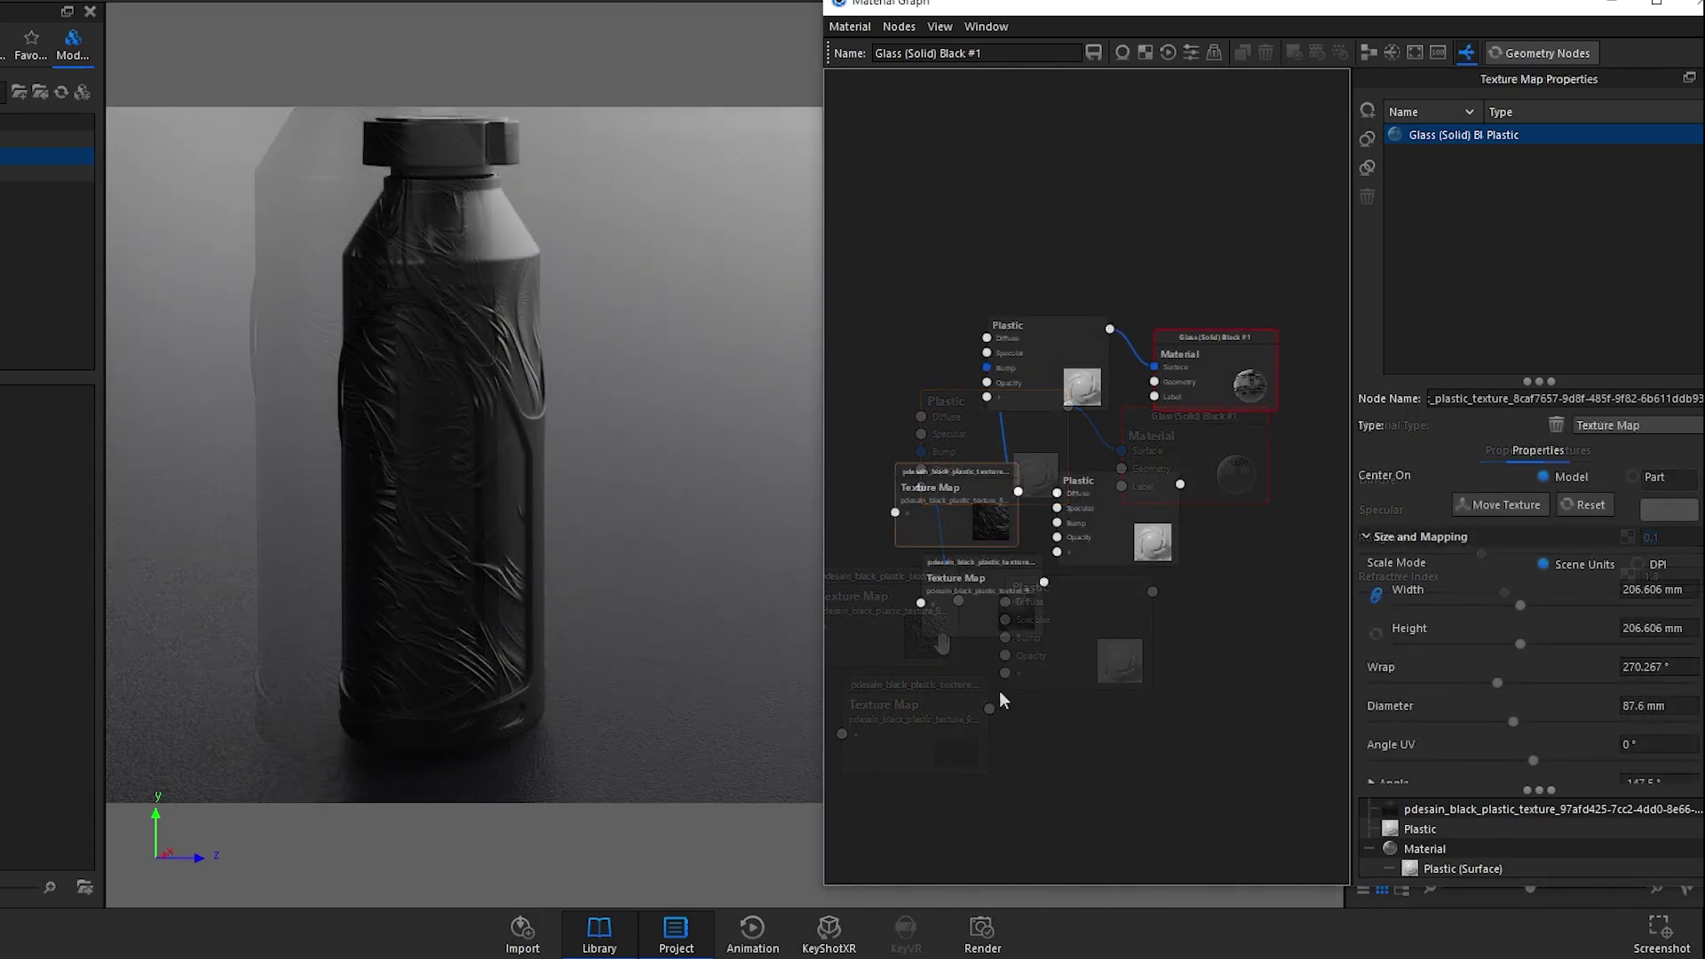
Step: Add a Mapping 2D utility node and connect it to the UV Mapping input of both texture maps
right_click(934, 673)
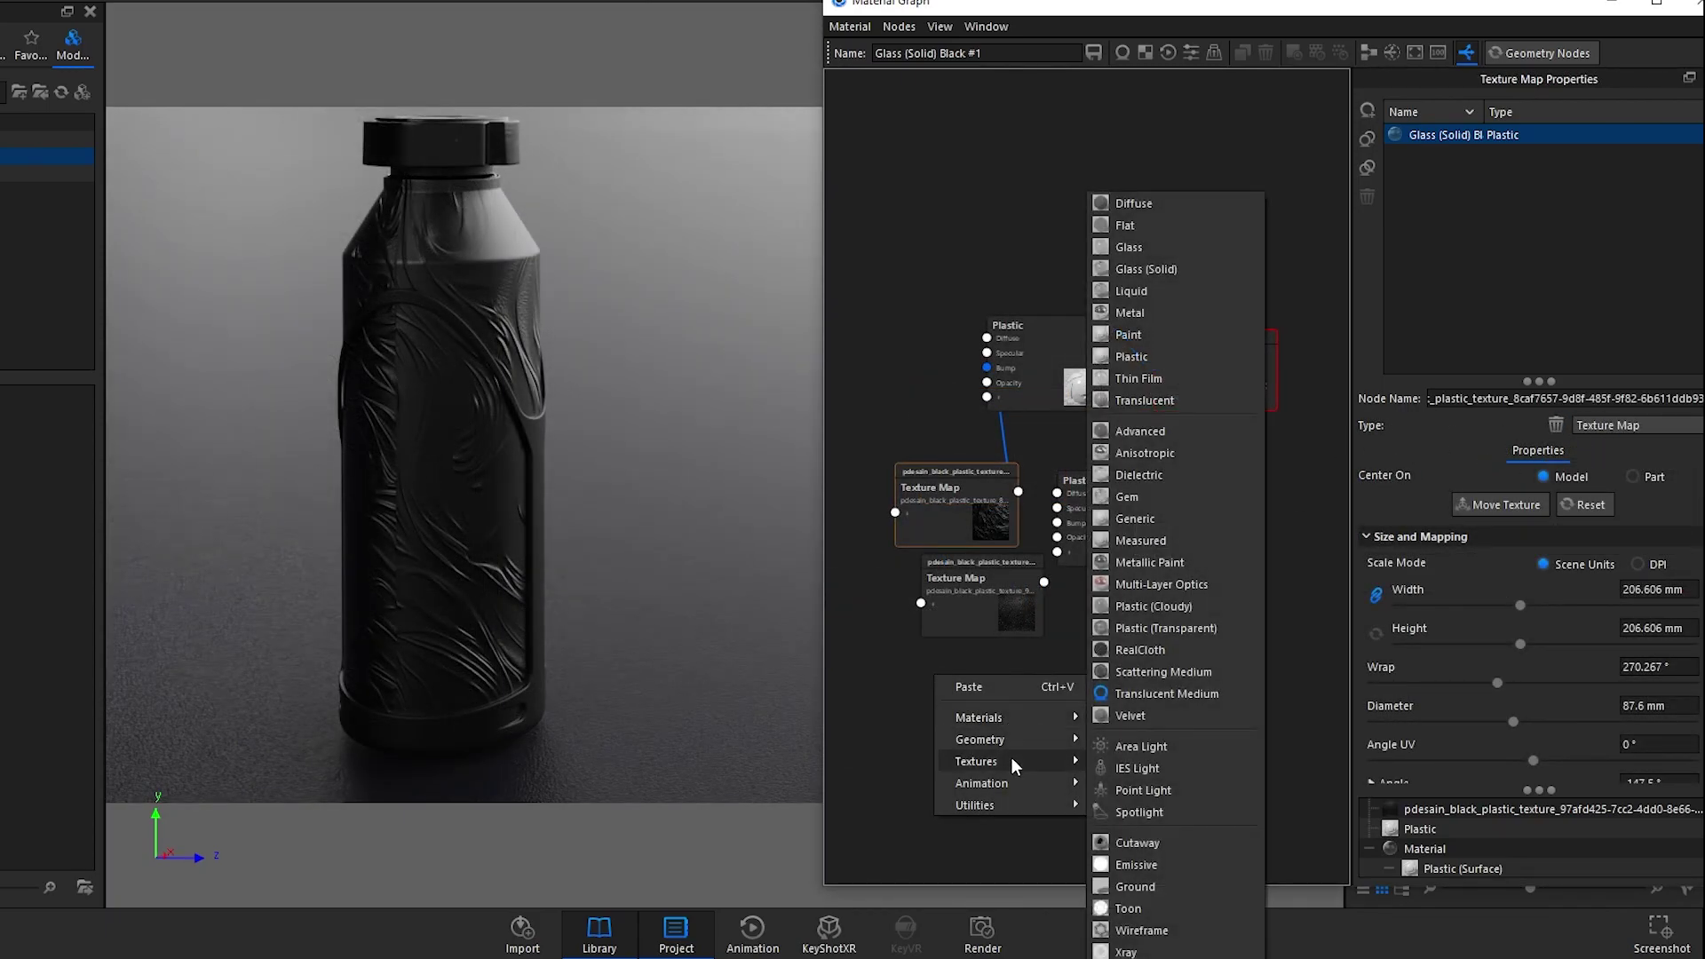
mouse_move(1039, 805)
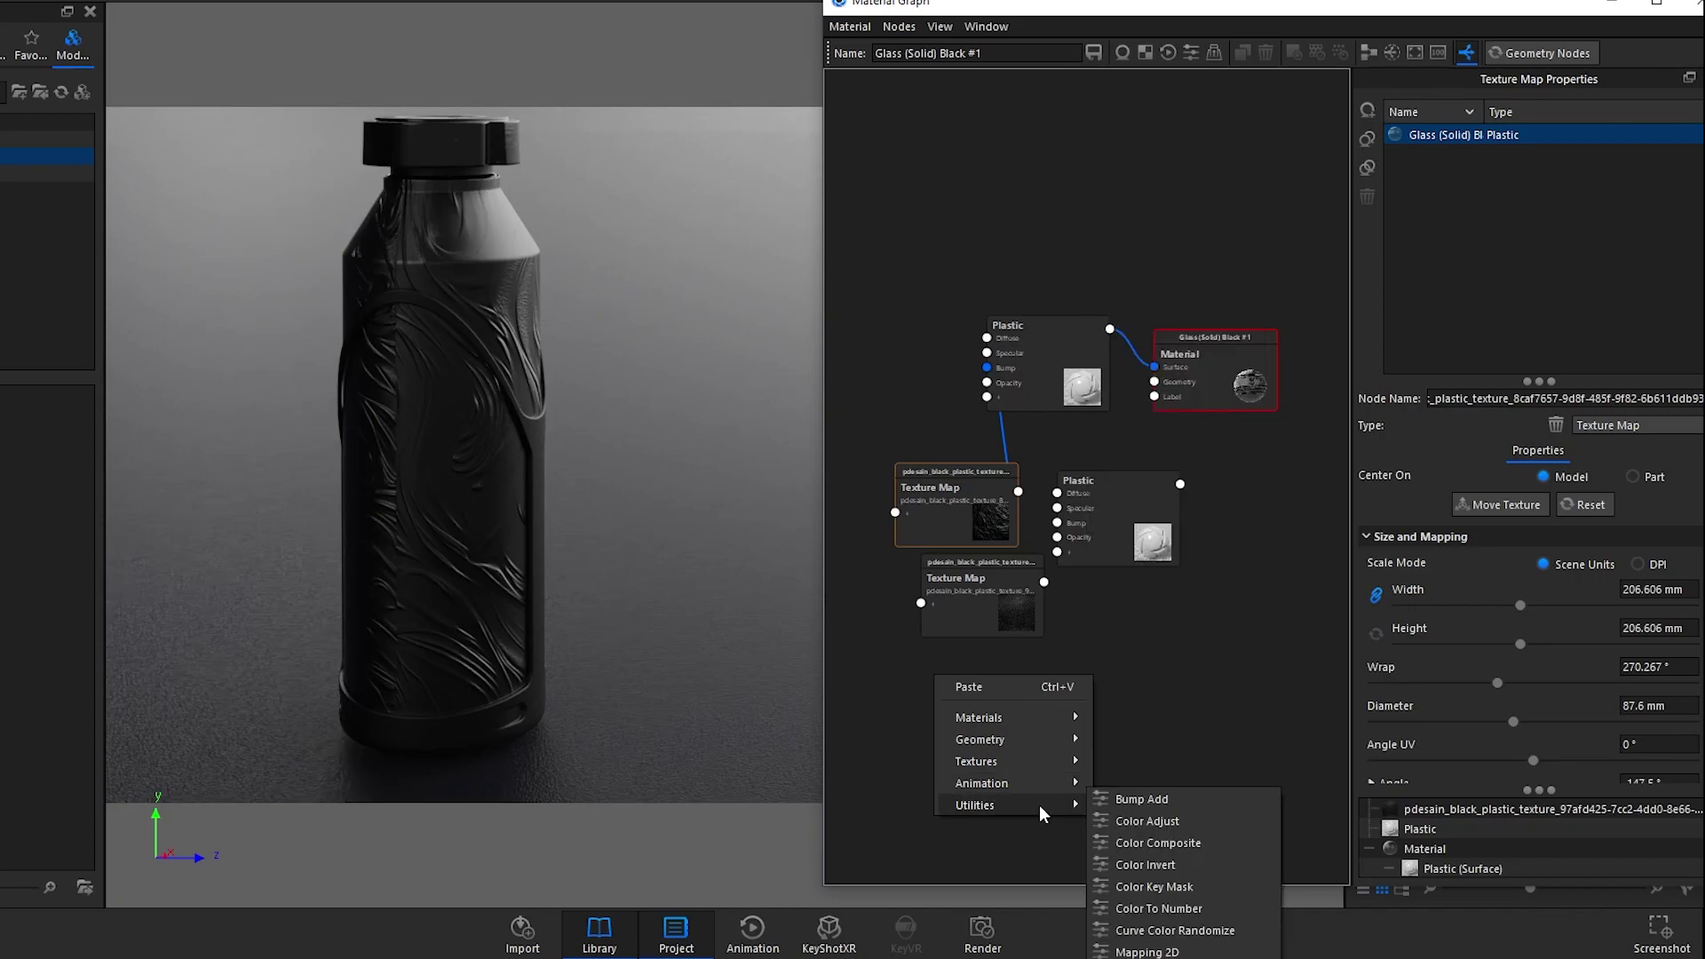
left_click(1145, 951)
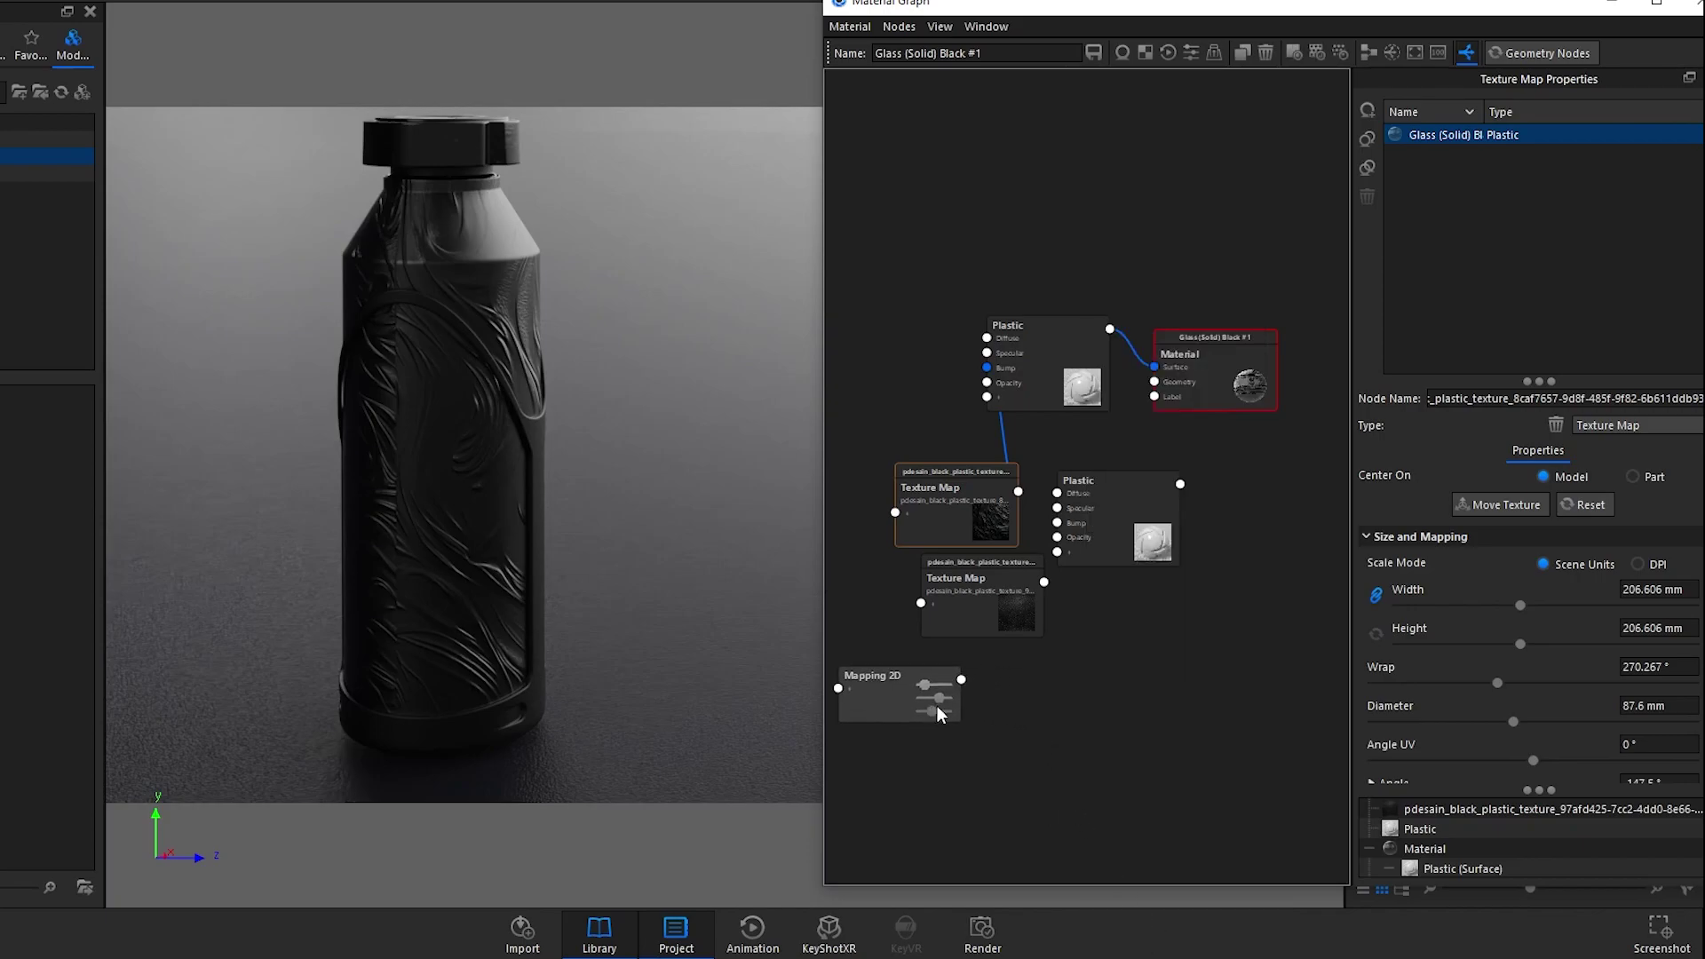
left_click_drag(962, 680, 932, 514)
left_click_drag(962, 679, 920, 603)
Step: Set the Mapping 2D node's mapping type to Cylinder
left_click(925, 693)
left_click(1613, 487)
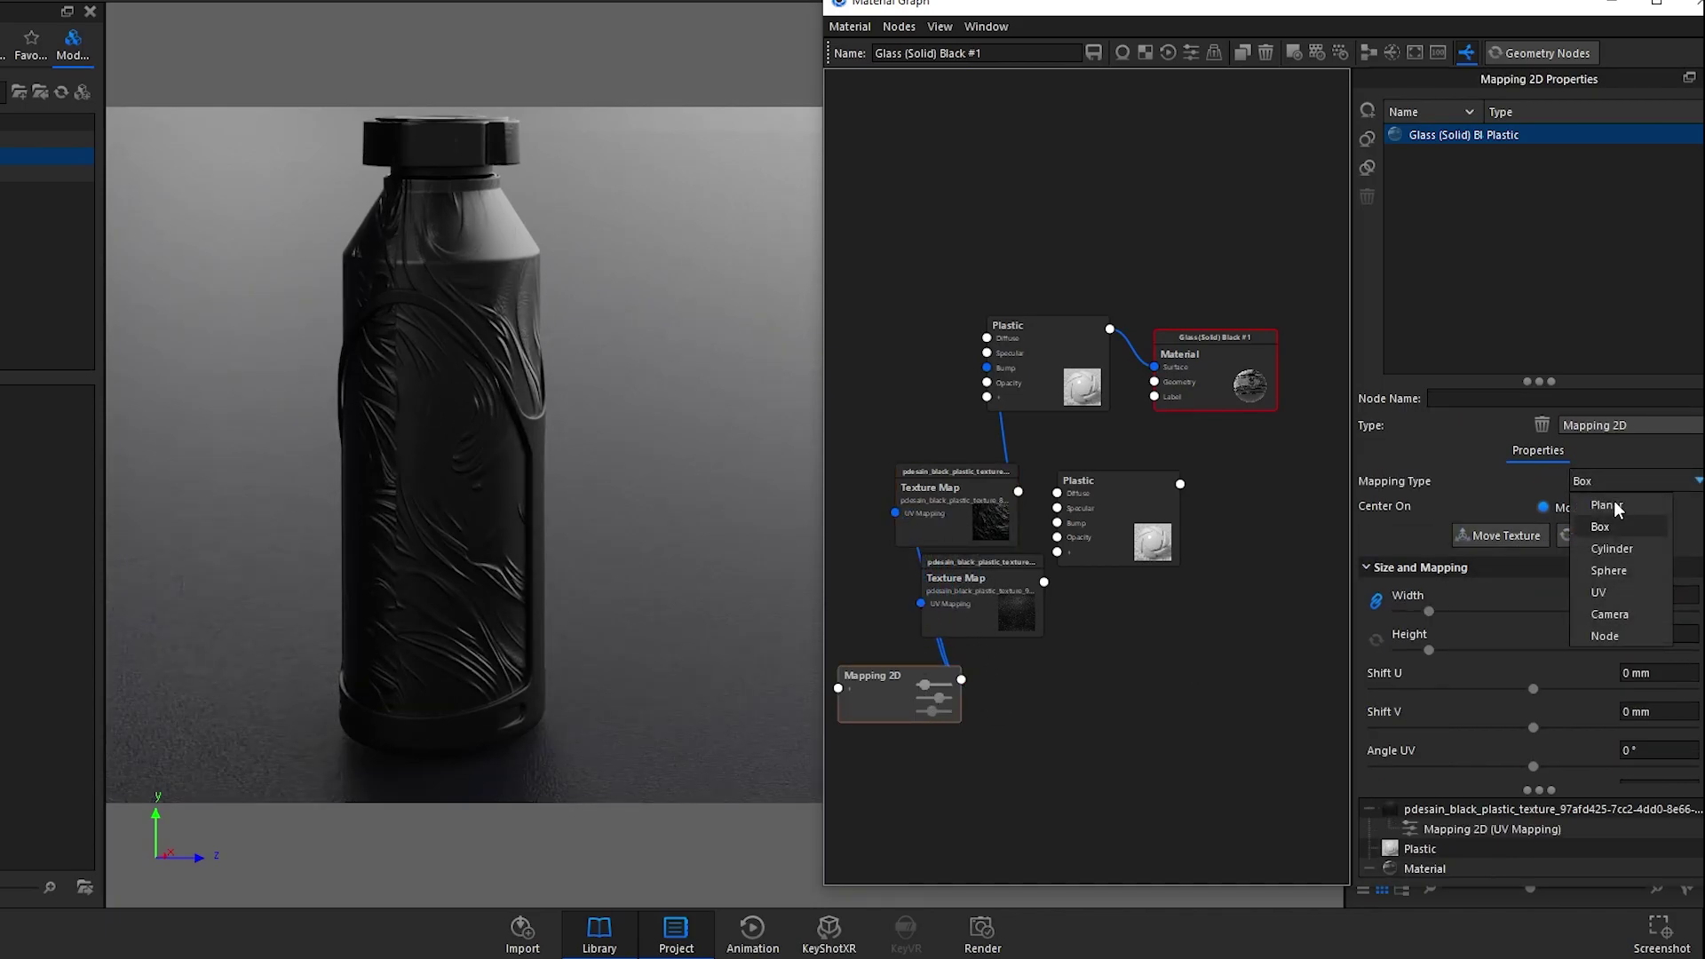
left_click(1611, 549)
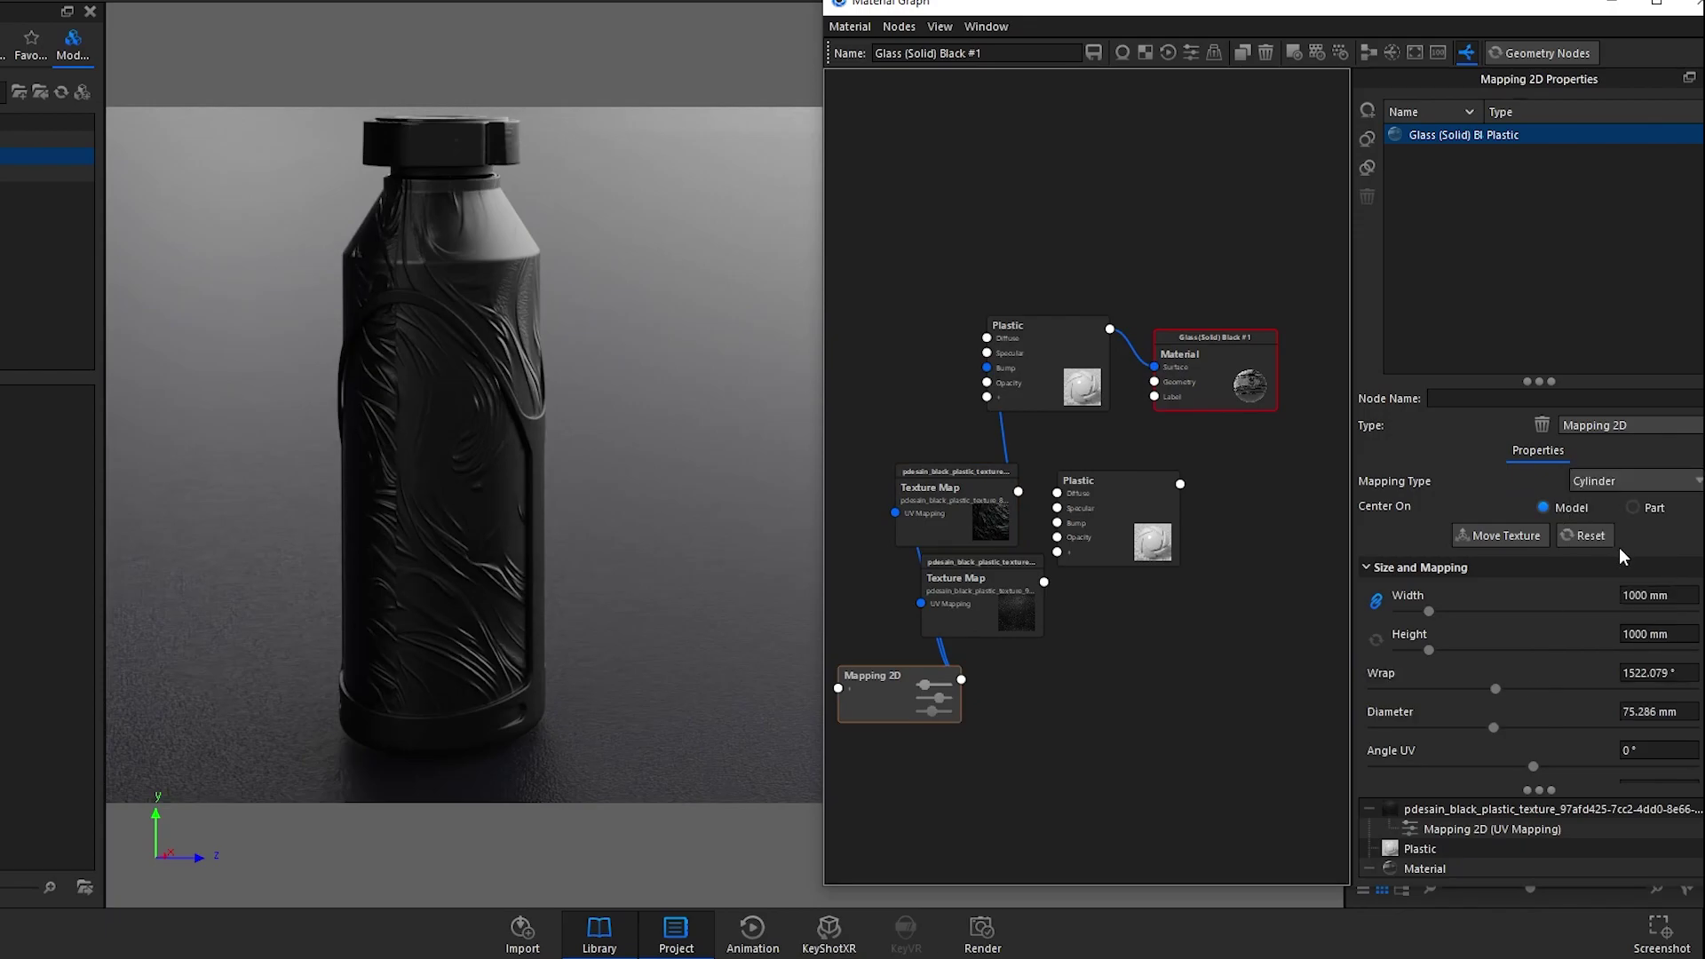
Step: Move the Mapping 2D cylinder onto the bottle, enlarge its diameter to about 96.8 mm, and accept the placement
left_click(1507, 536)
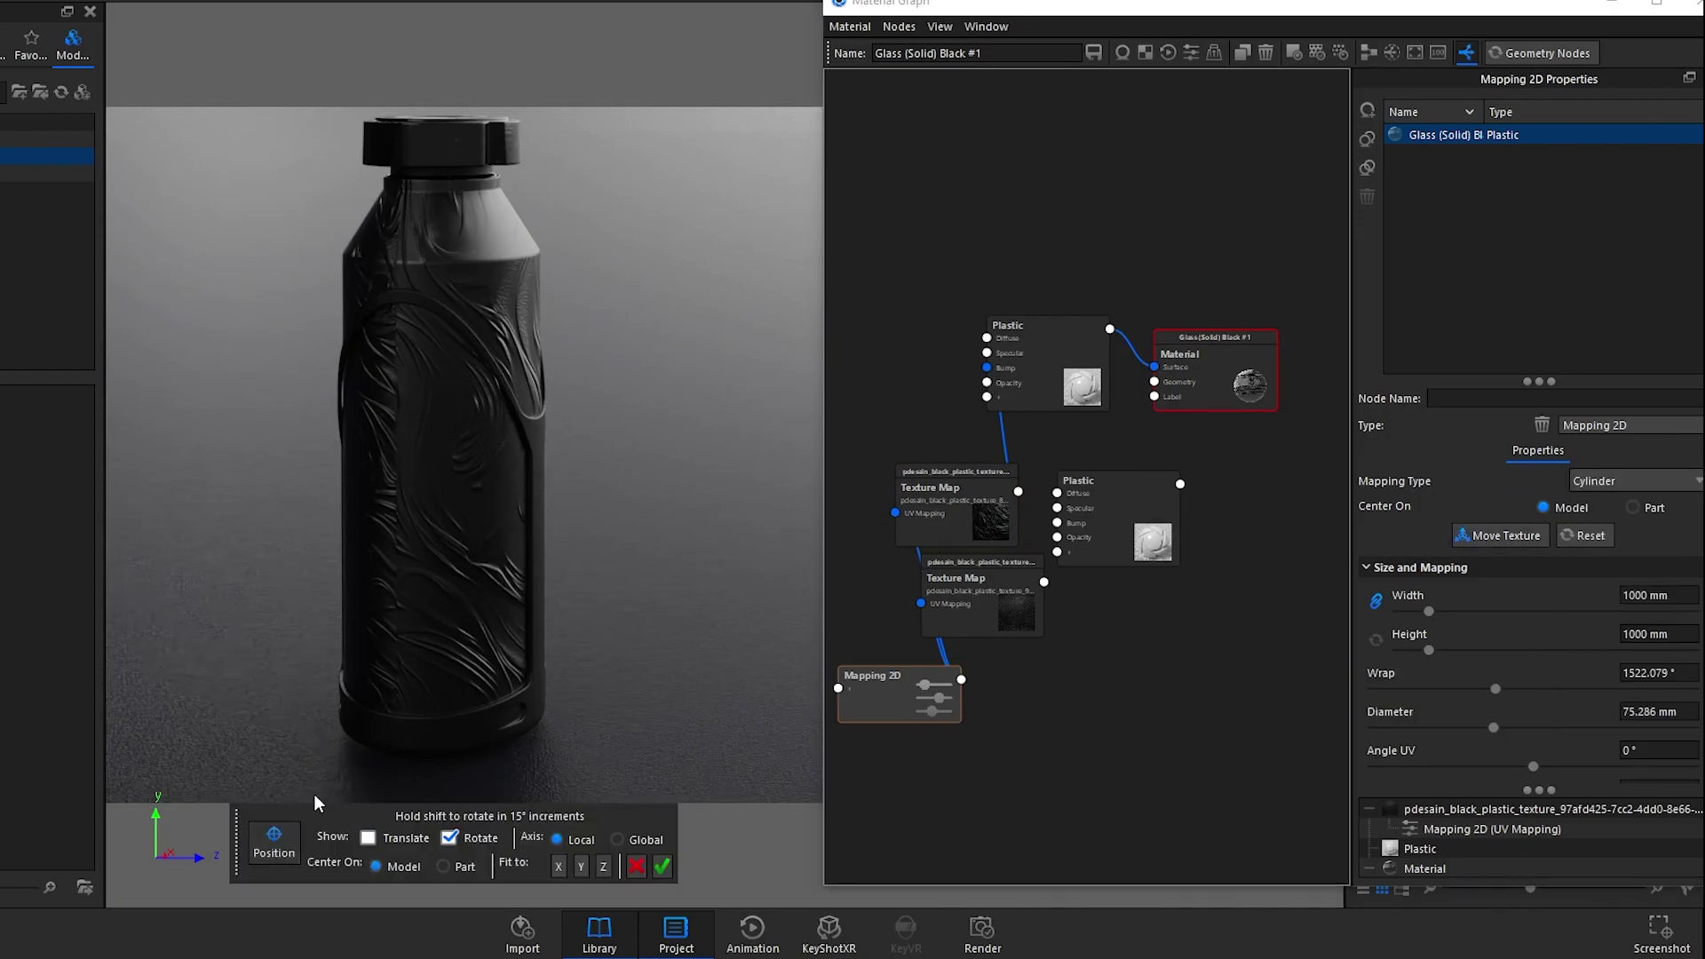
left_click_drag(632, 595, 407, 519)
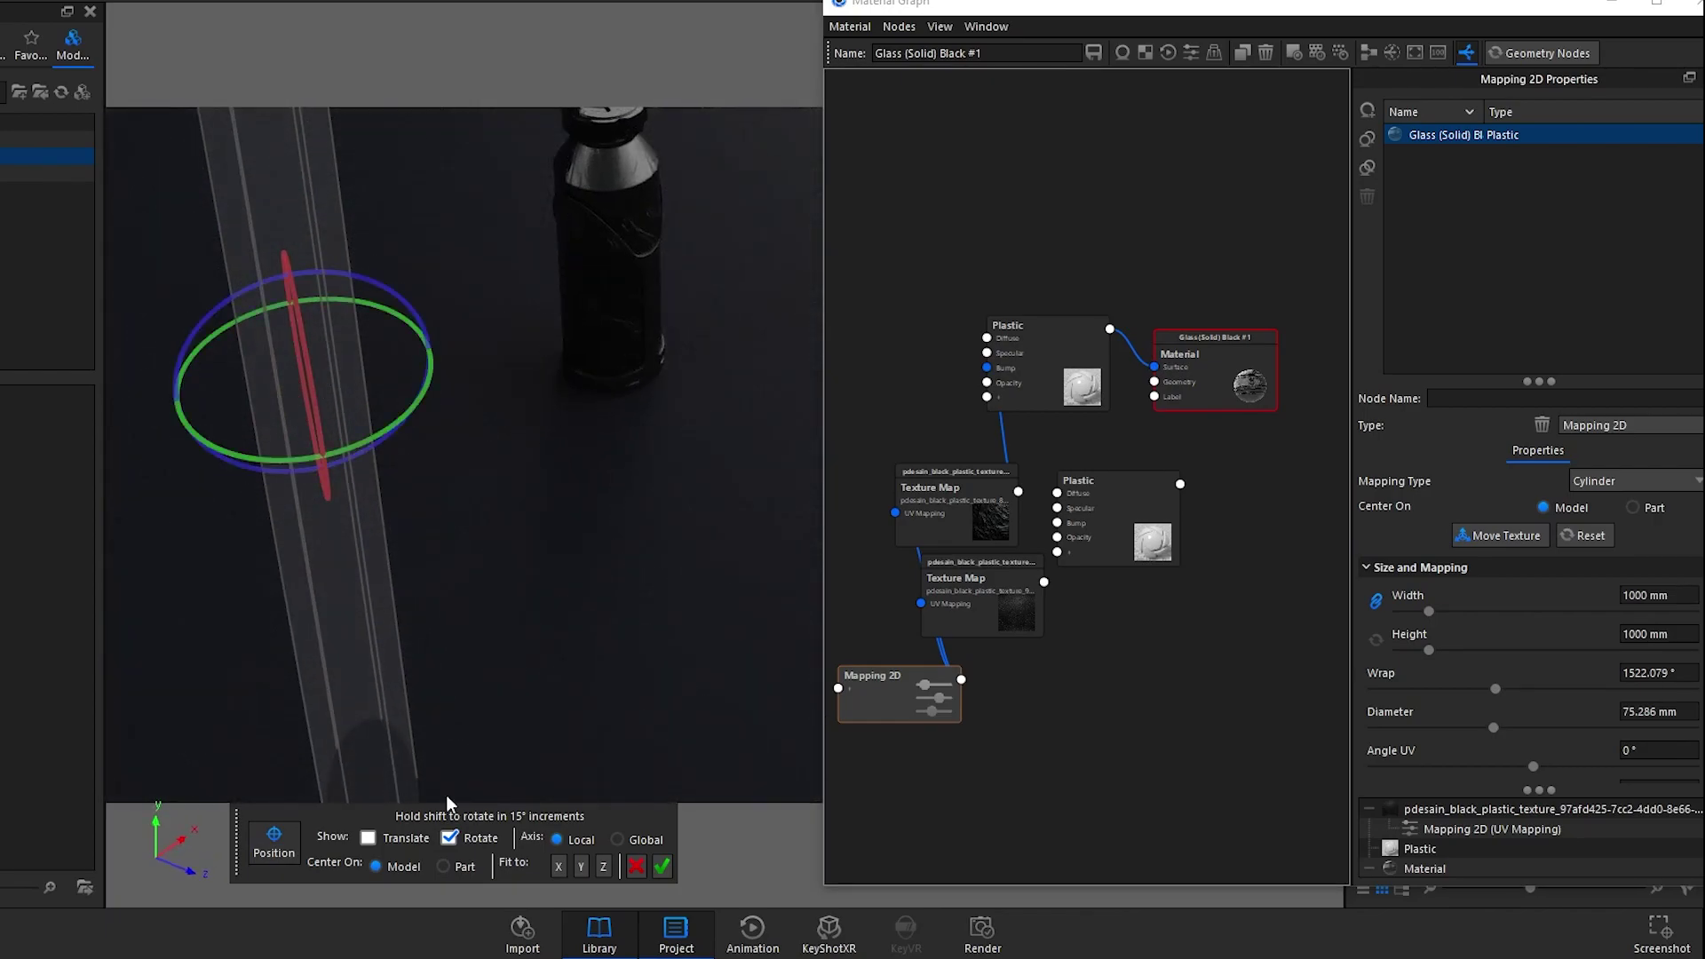
left_click(367, 837)
left_click_drag(305, 458, 648, 73)
left_click_drag(742, 457, 663, 791)
left_click_drag(1495, 727, 1529, 727)
scroll(619, 654, "up", 3)
left_click_drag(615, 644, 693, 797)
left_click(661, 868)
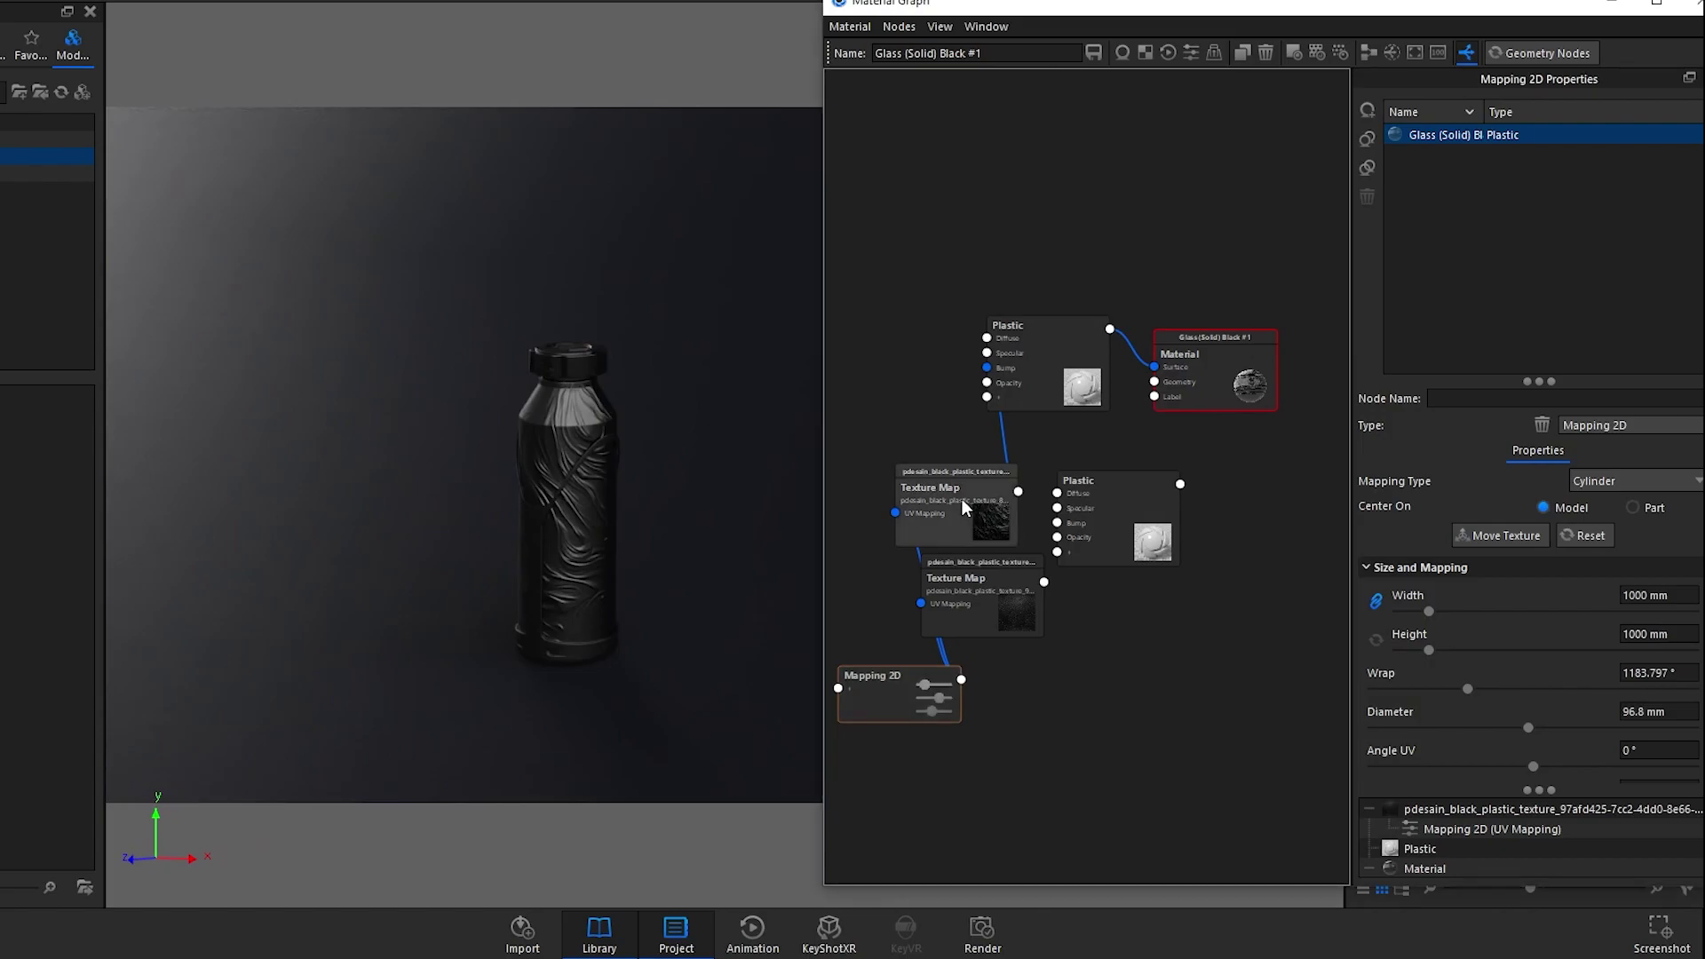
Step: Set the mapping type of both texture maps to Node
left_click(959, 524)
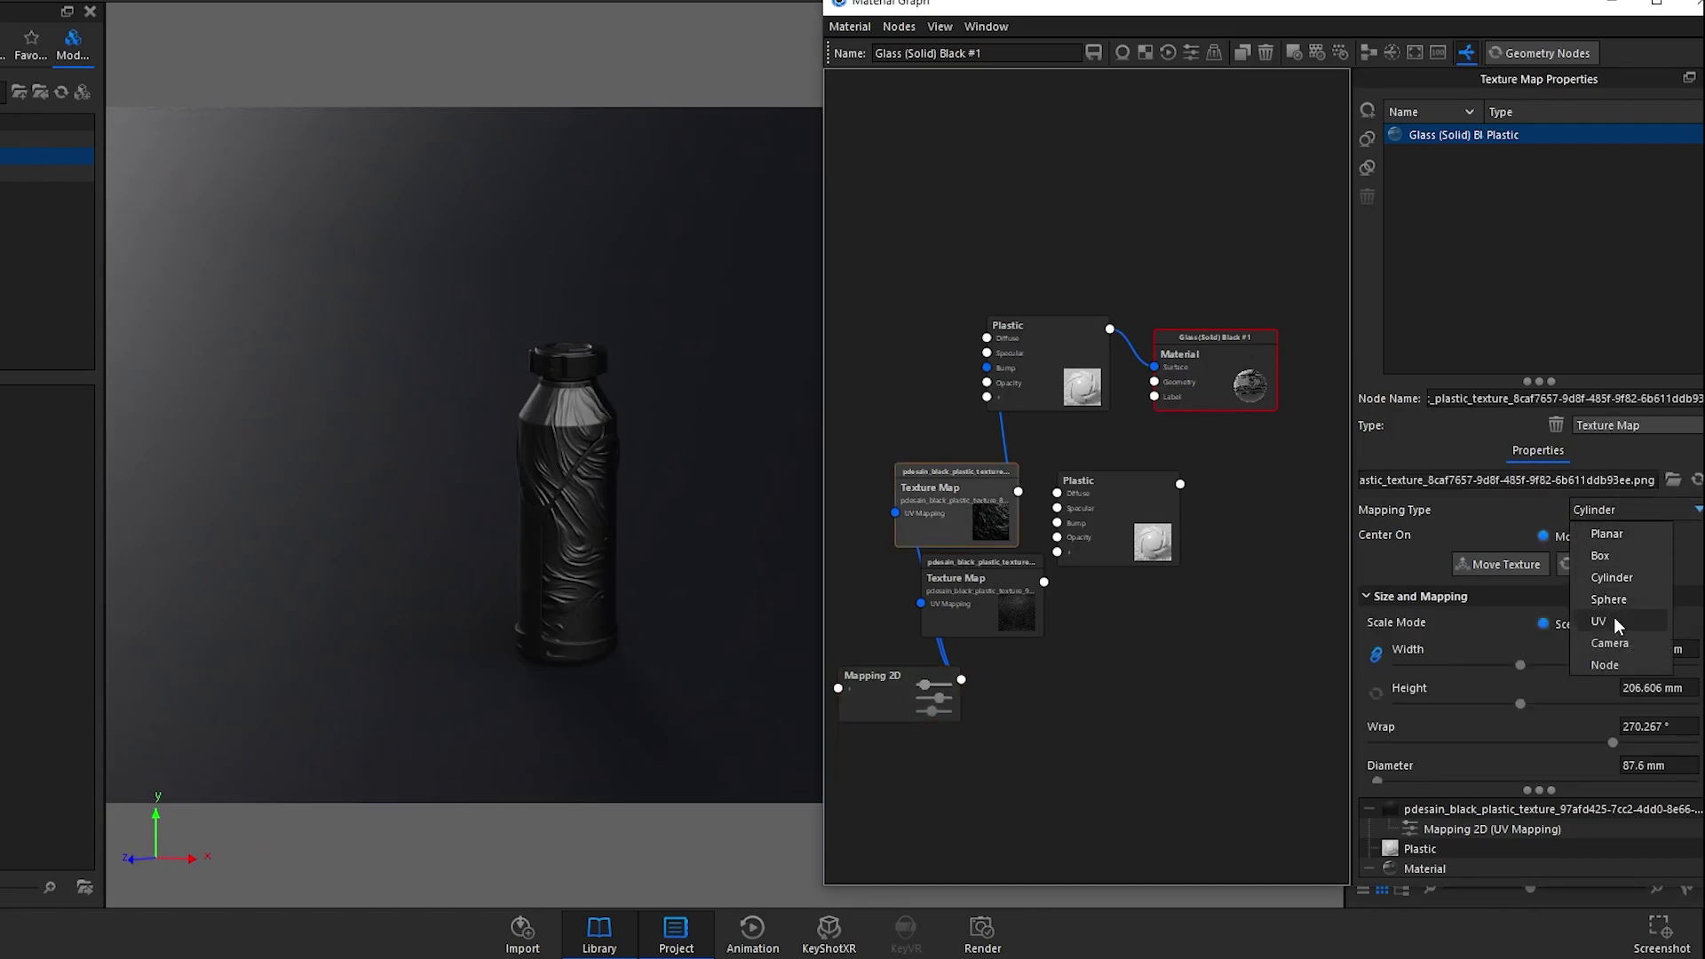
left_click(1604, 665)
left_click(954, 606)
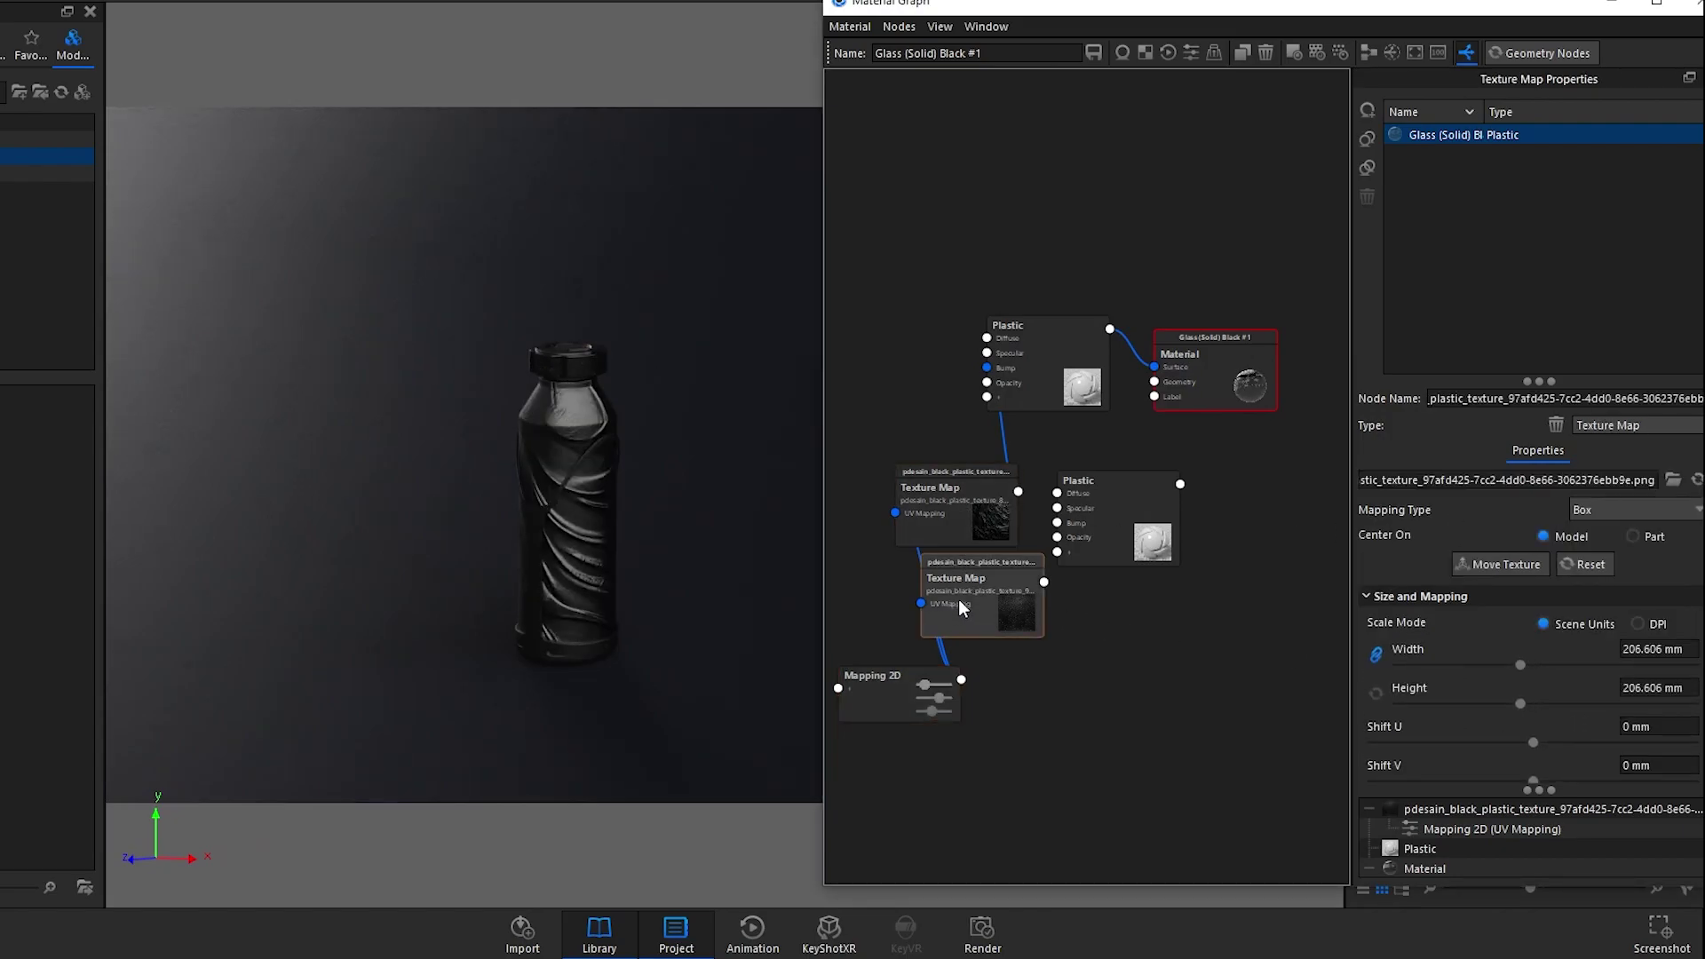
left_click(1683, 509)
left_click(1606, 665)
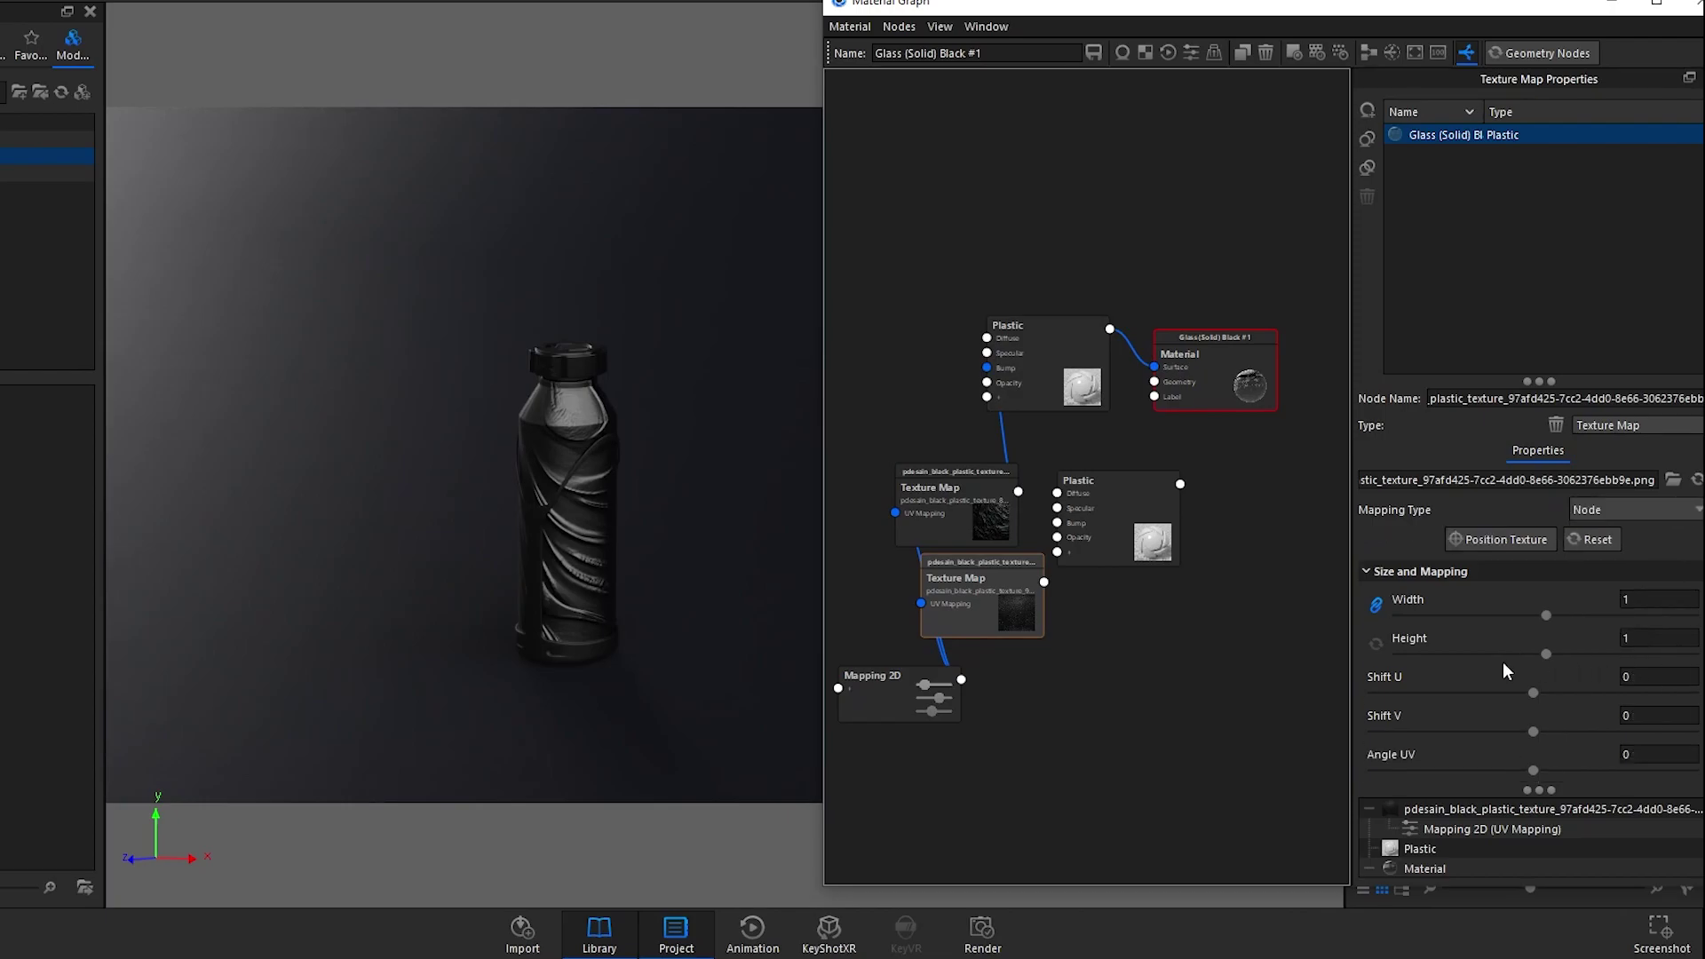
Step: Rearrange the Mapping 2D node and the unused texture map so their connections are easy to follow
left_click_drag(931, 688, 869, 655)
left_click_drag(995, 611, 990, 652)
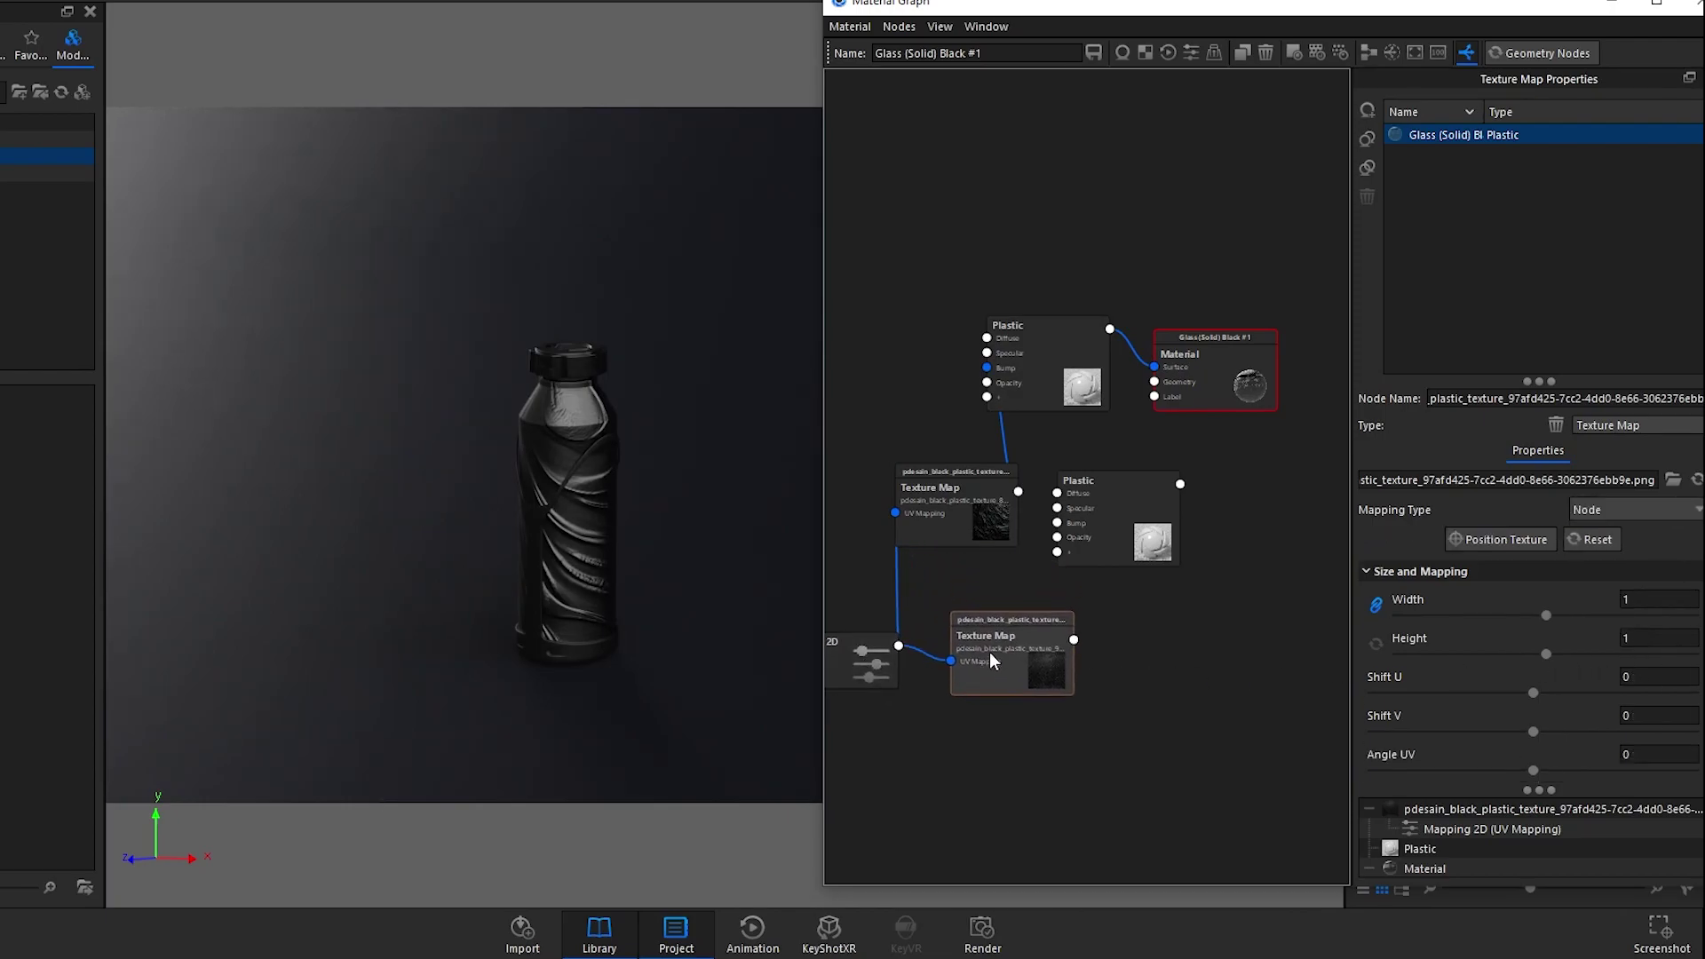
left_click(870, 656)
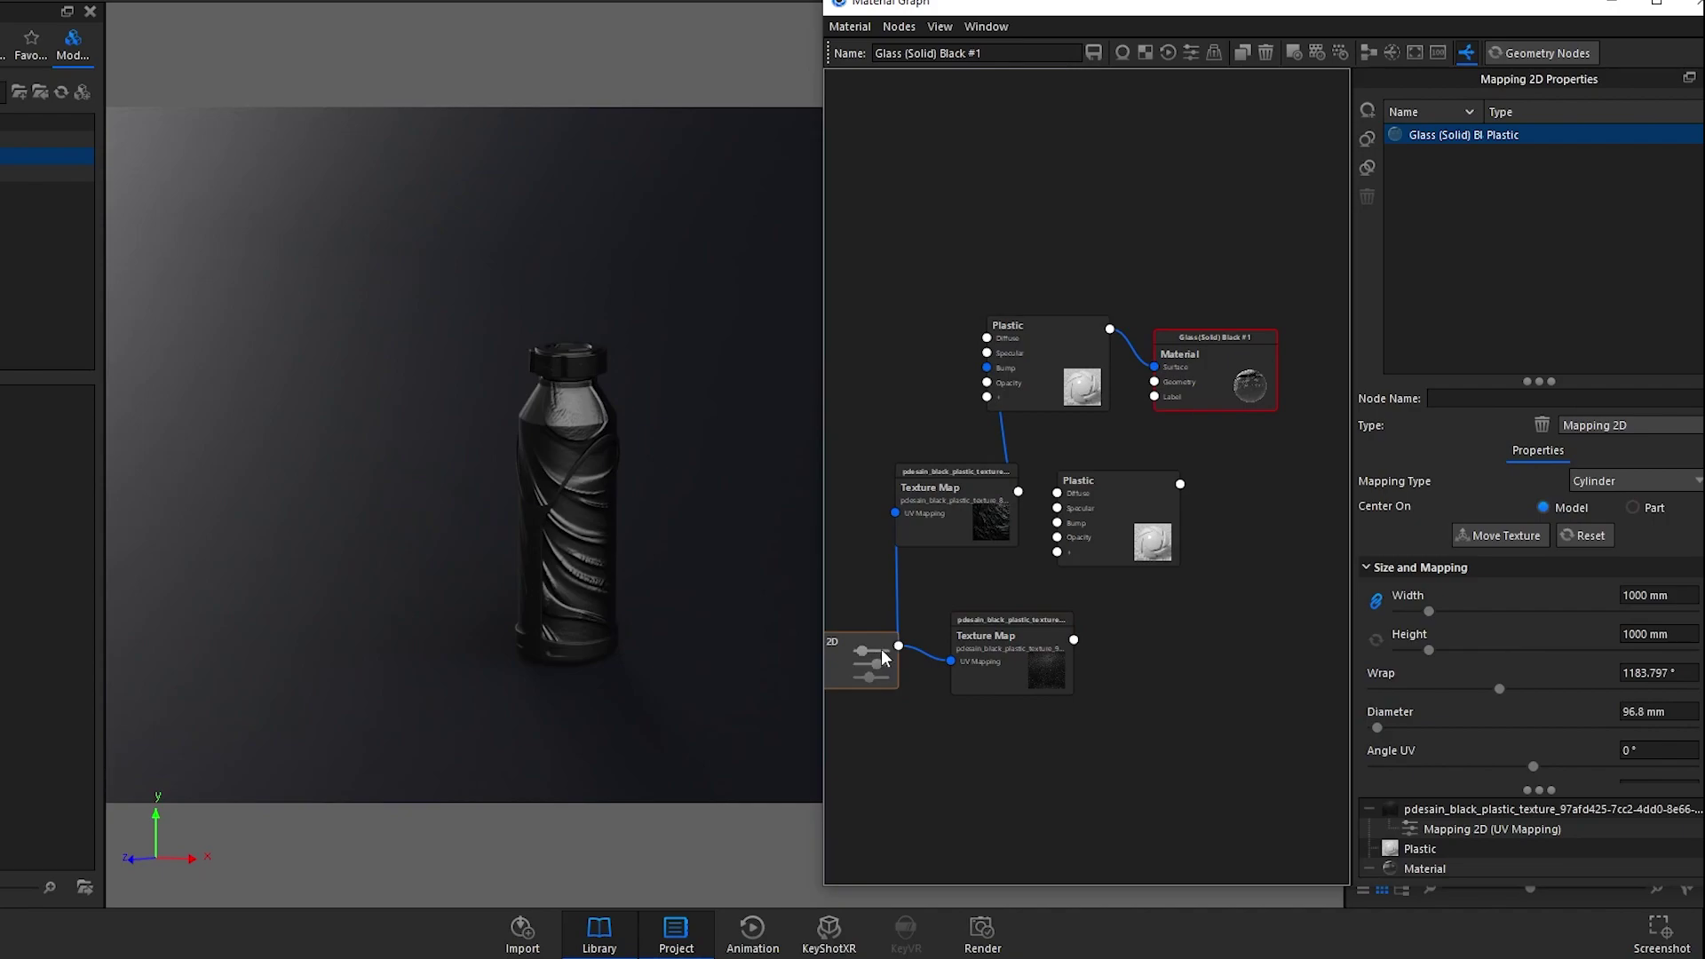
scroll(876, 613, "up", 2)
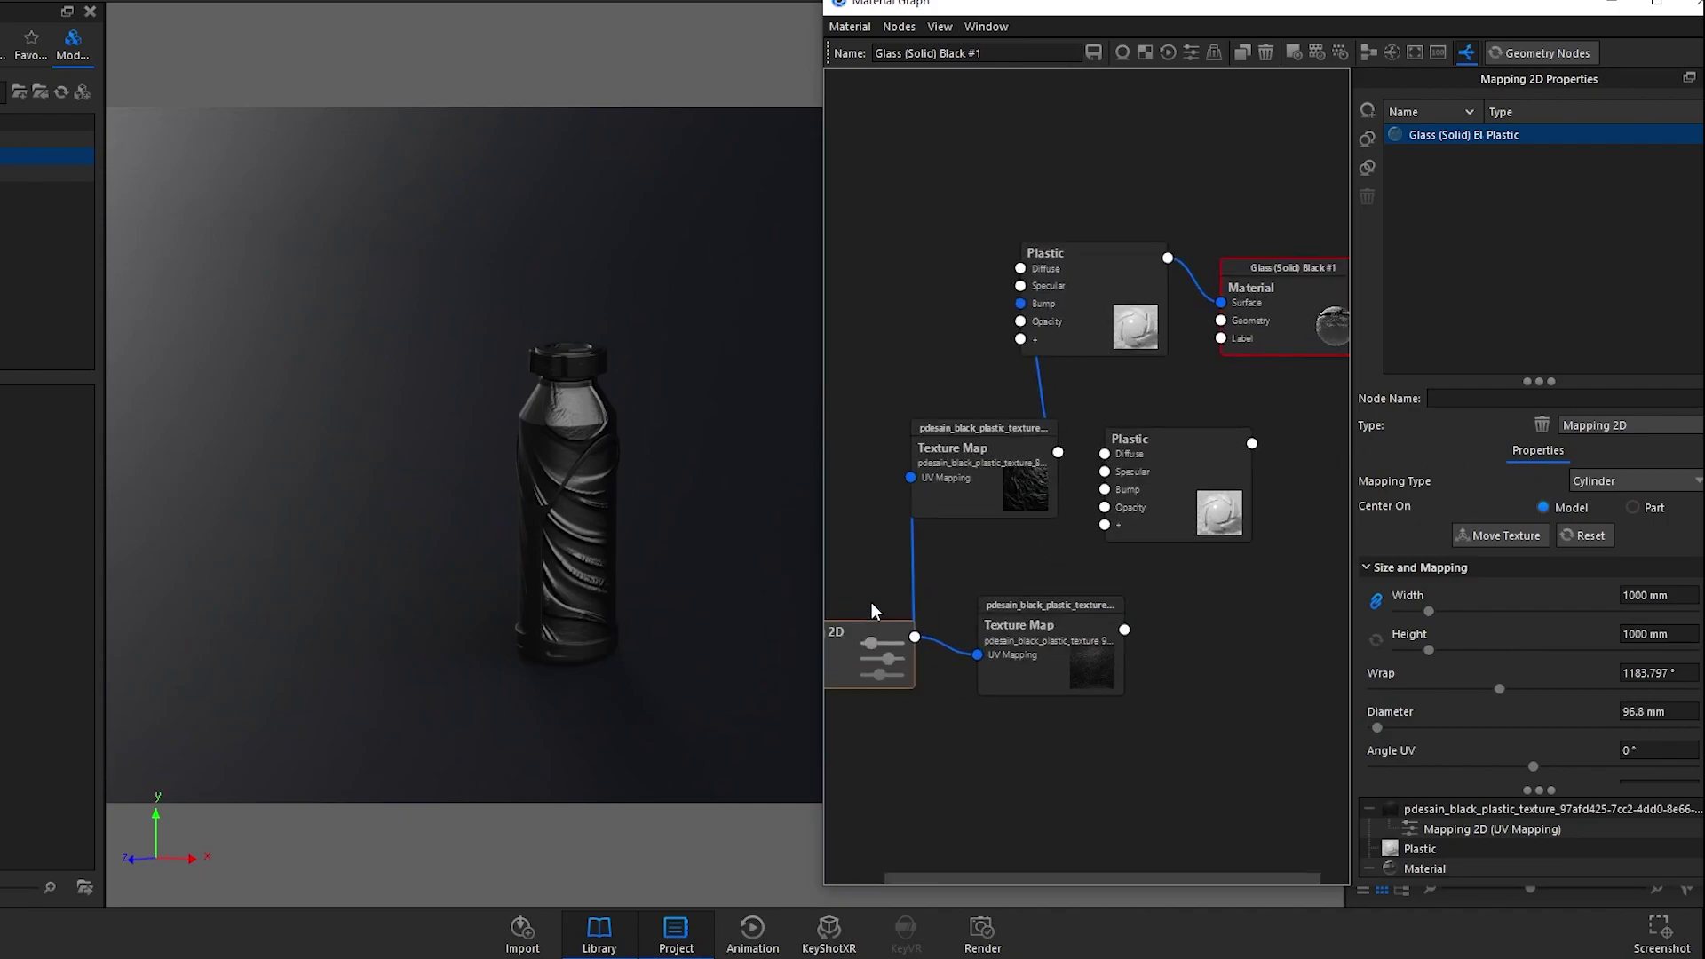
Step: Set the wavy texture map's linked width and height to 0.5
left_click(1004, 506)
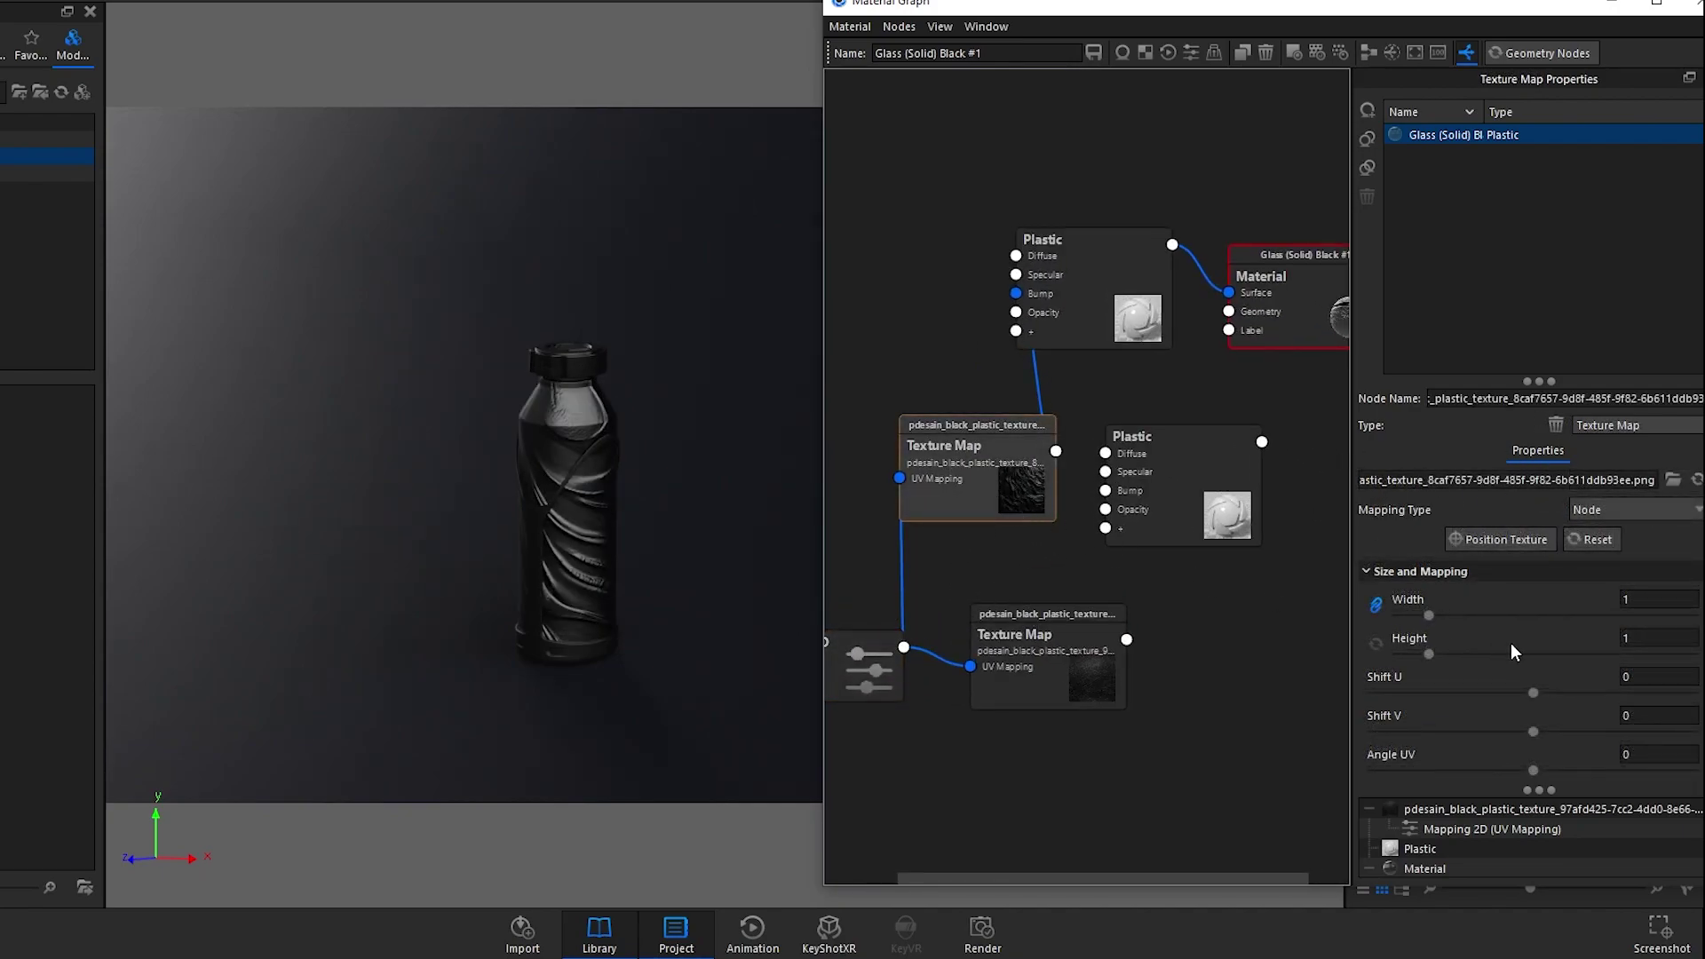
type("0.5")
key("Return")
scroll(652, 579, "up", 5)
left_click_drag(456, 600, 605, 472)
Step: Connect the grooved texture map to the Plastic's Bump input and set its linked width and height to 0.2
left_click(1018, 611)
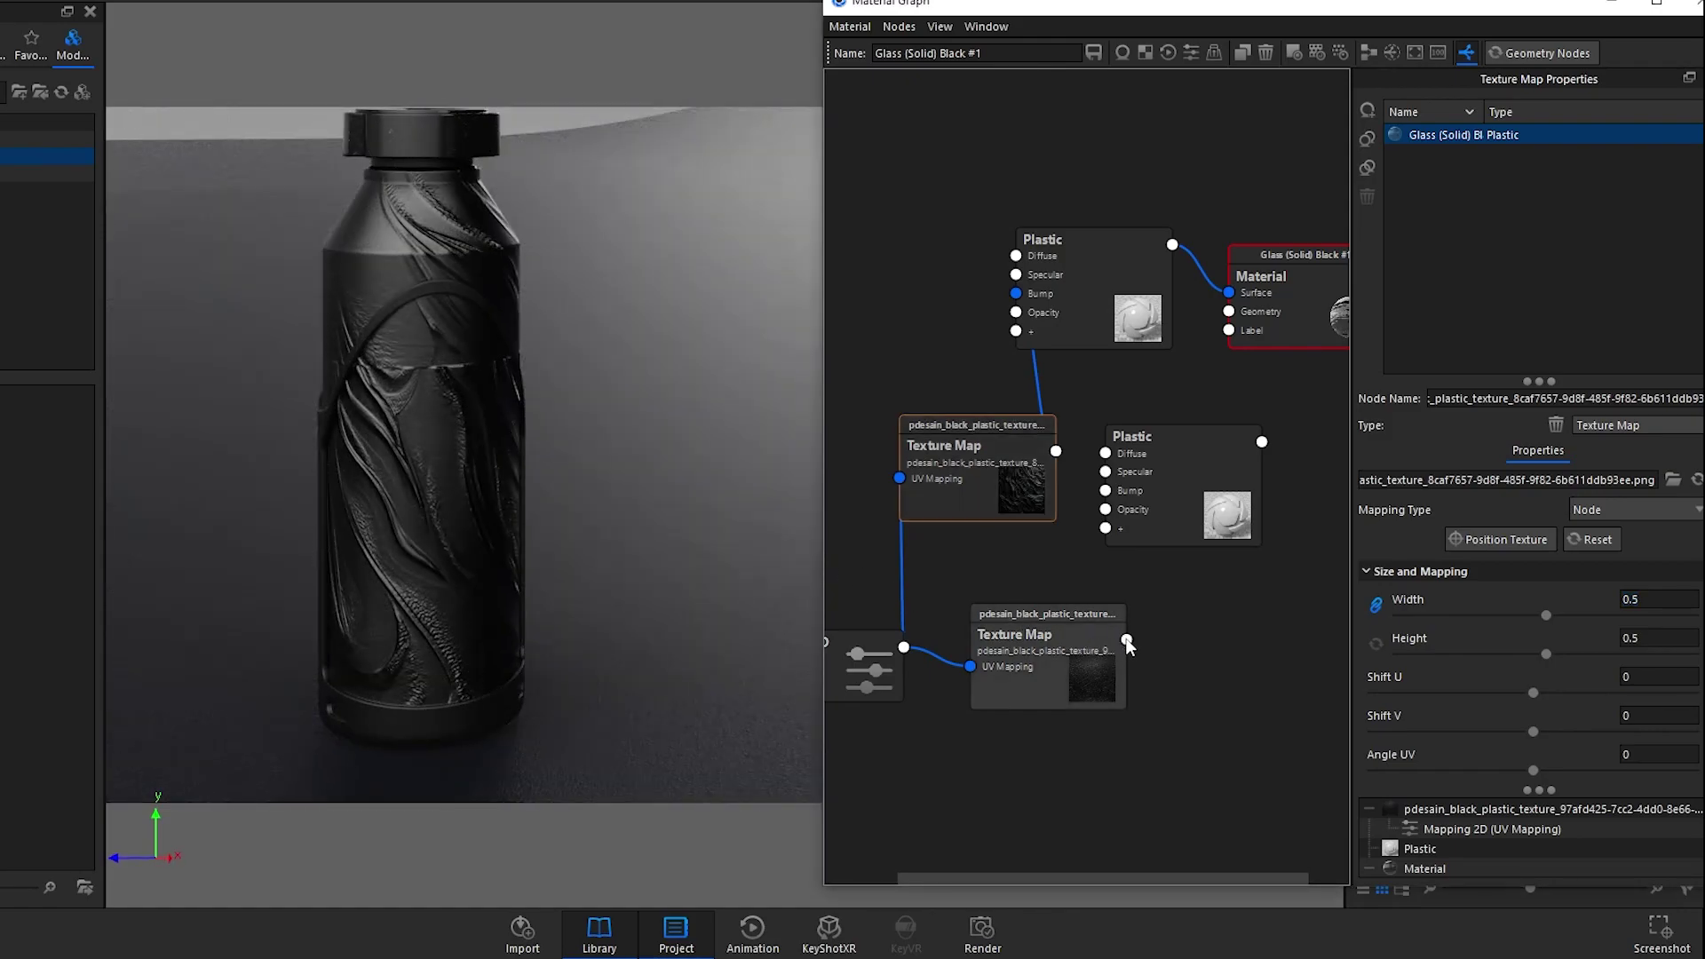
left_click_drag(1016, 387, 1016, 294)
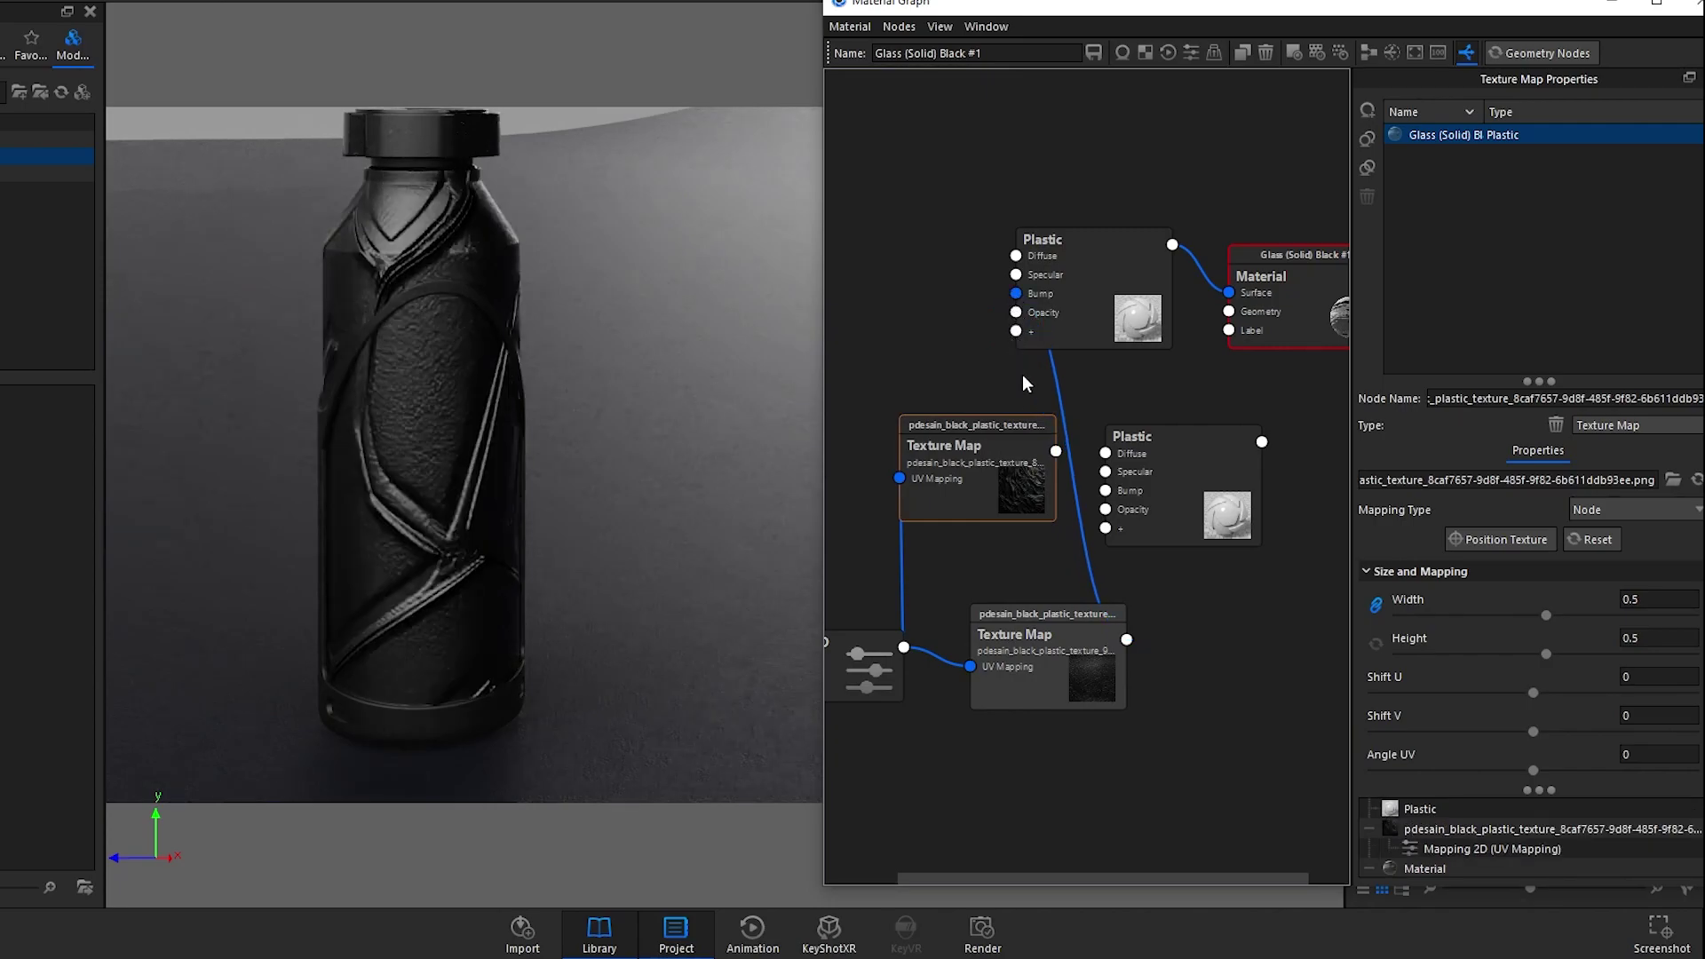
left_click(1063, 659)
double_click(1638, 604)
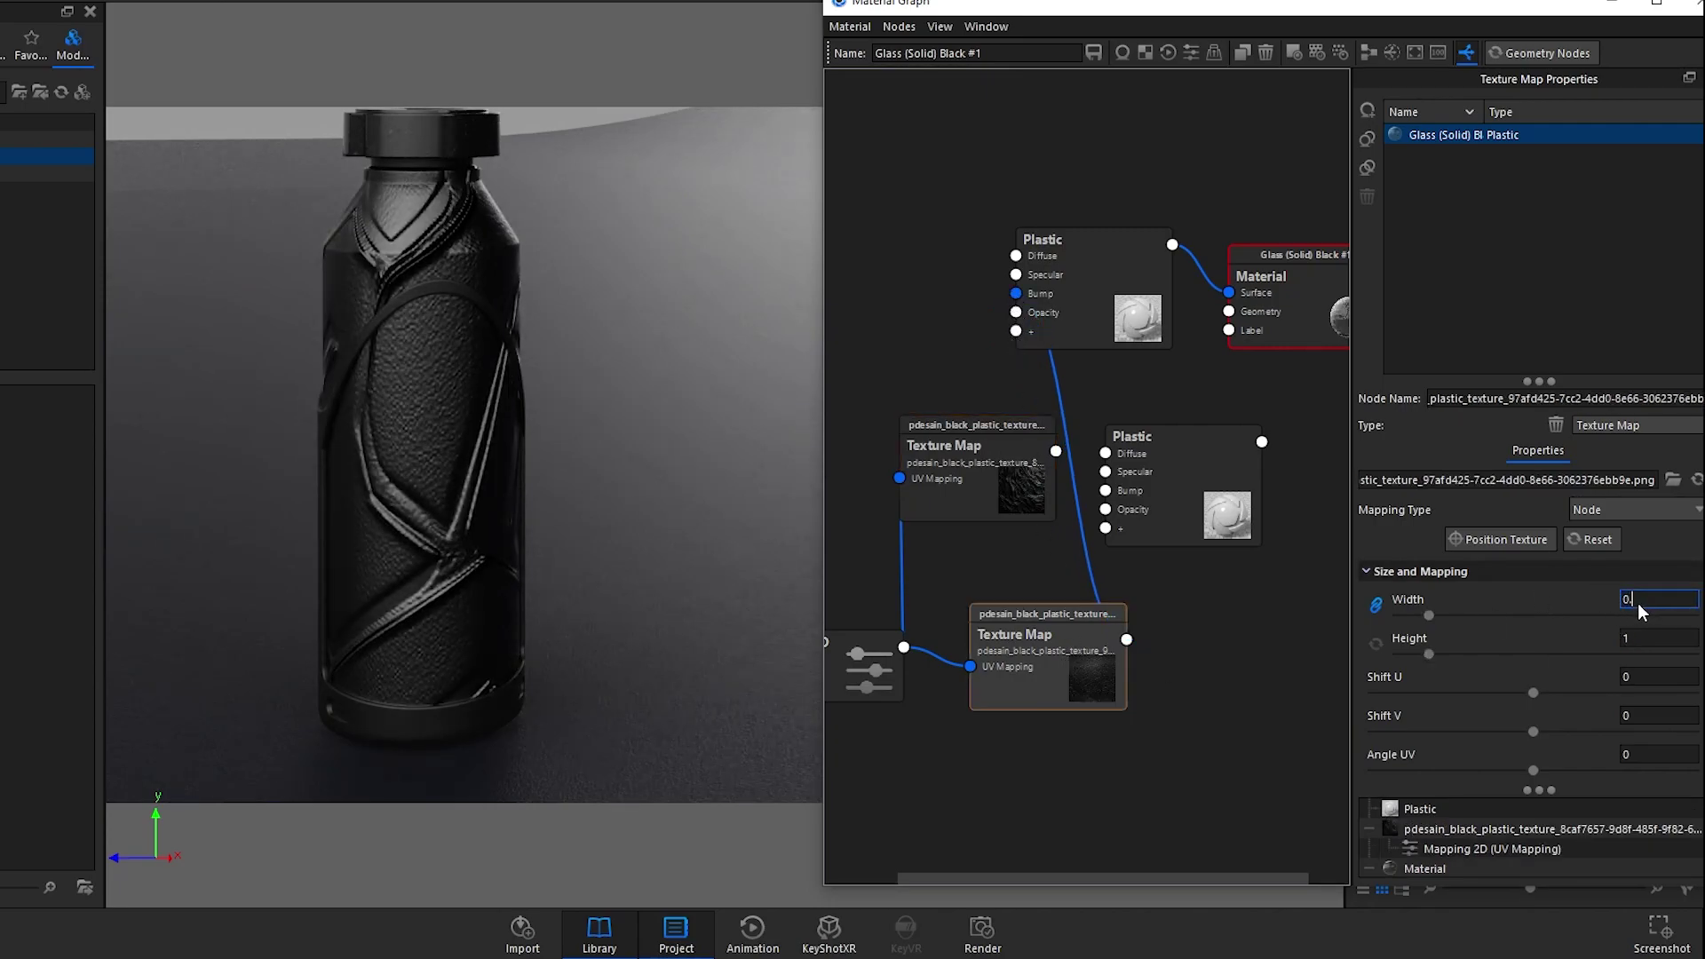
type("0.5")
key("Return")
double_click(1638, 600)
type("0.2")
key("Return")
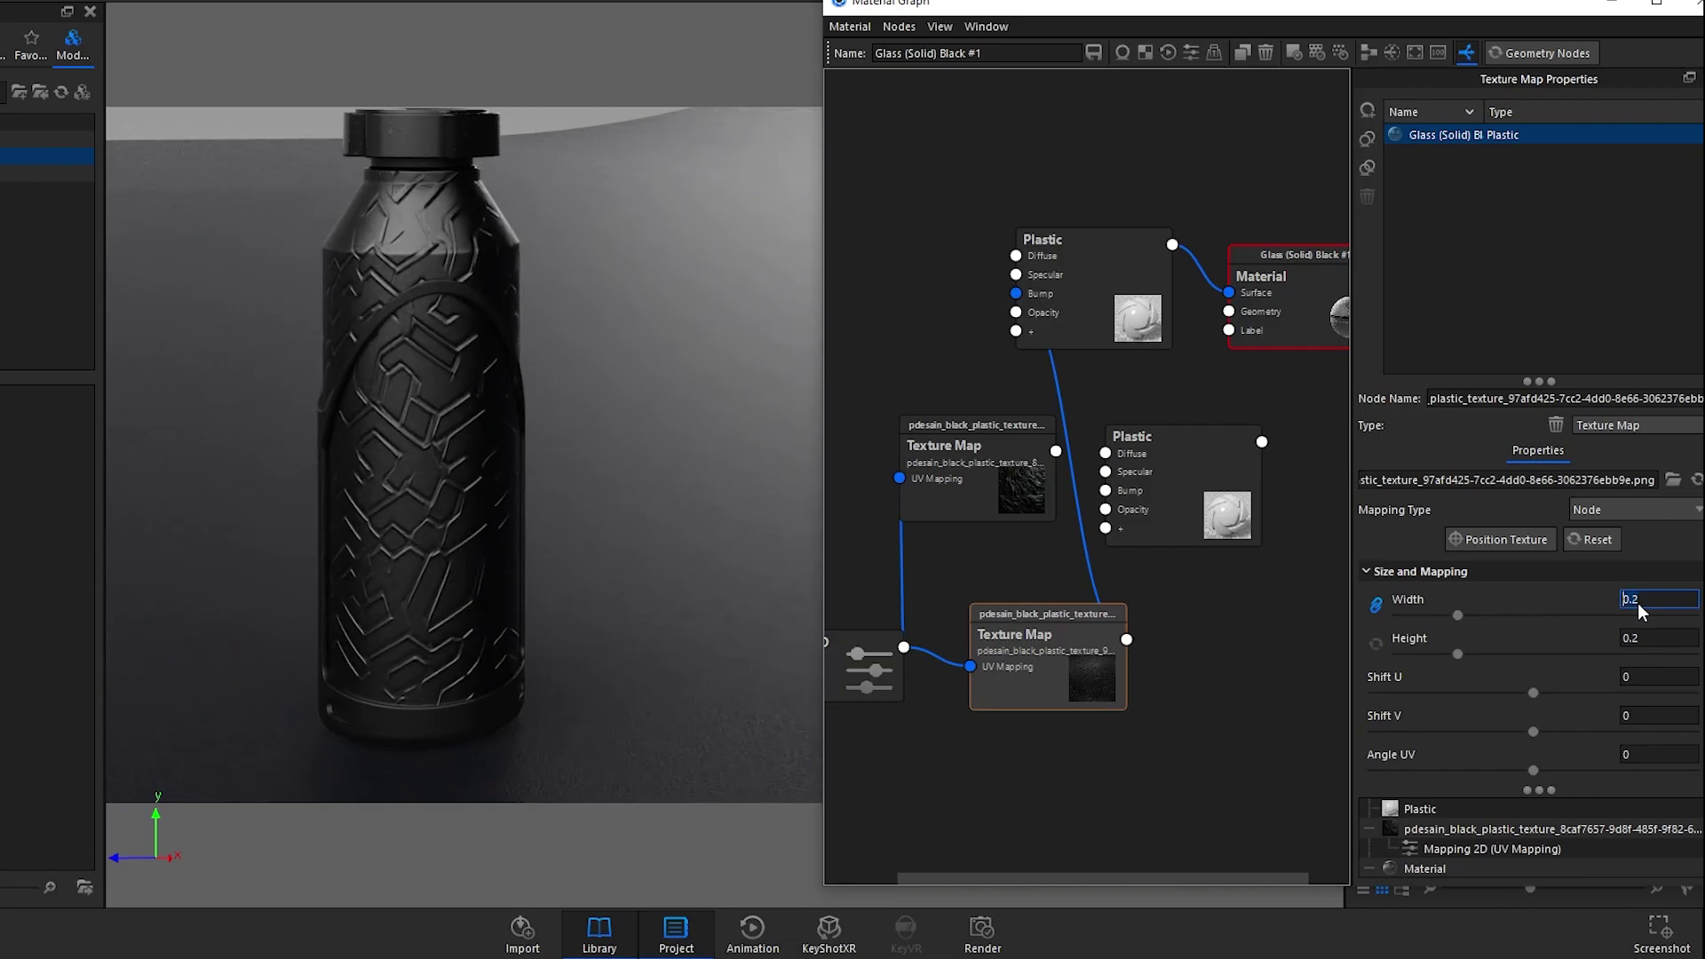
Step: Examine the grooved bump pattern around the bottle from different angles and up close
left_click_drag(718, 568, 363, 531)
left_click_drag(575, 496, 534, 494)
middle_click_drag(535, 494, 451, 589)
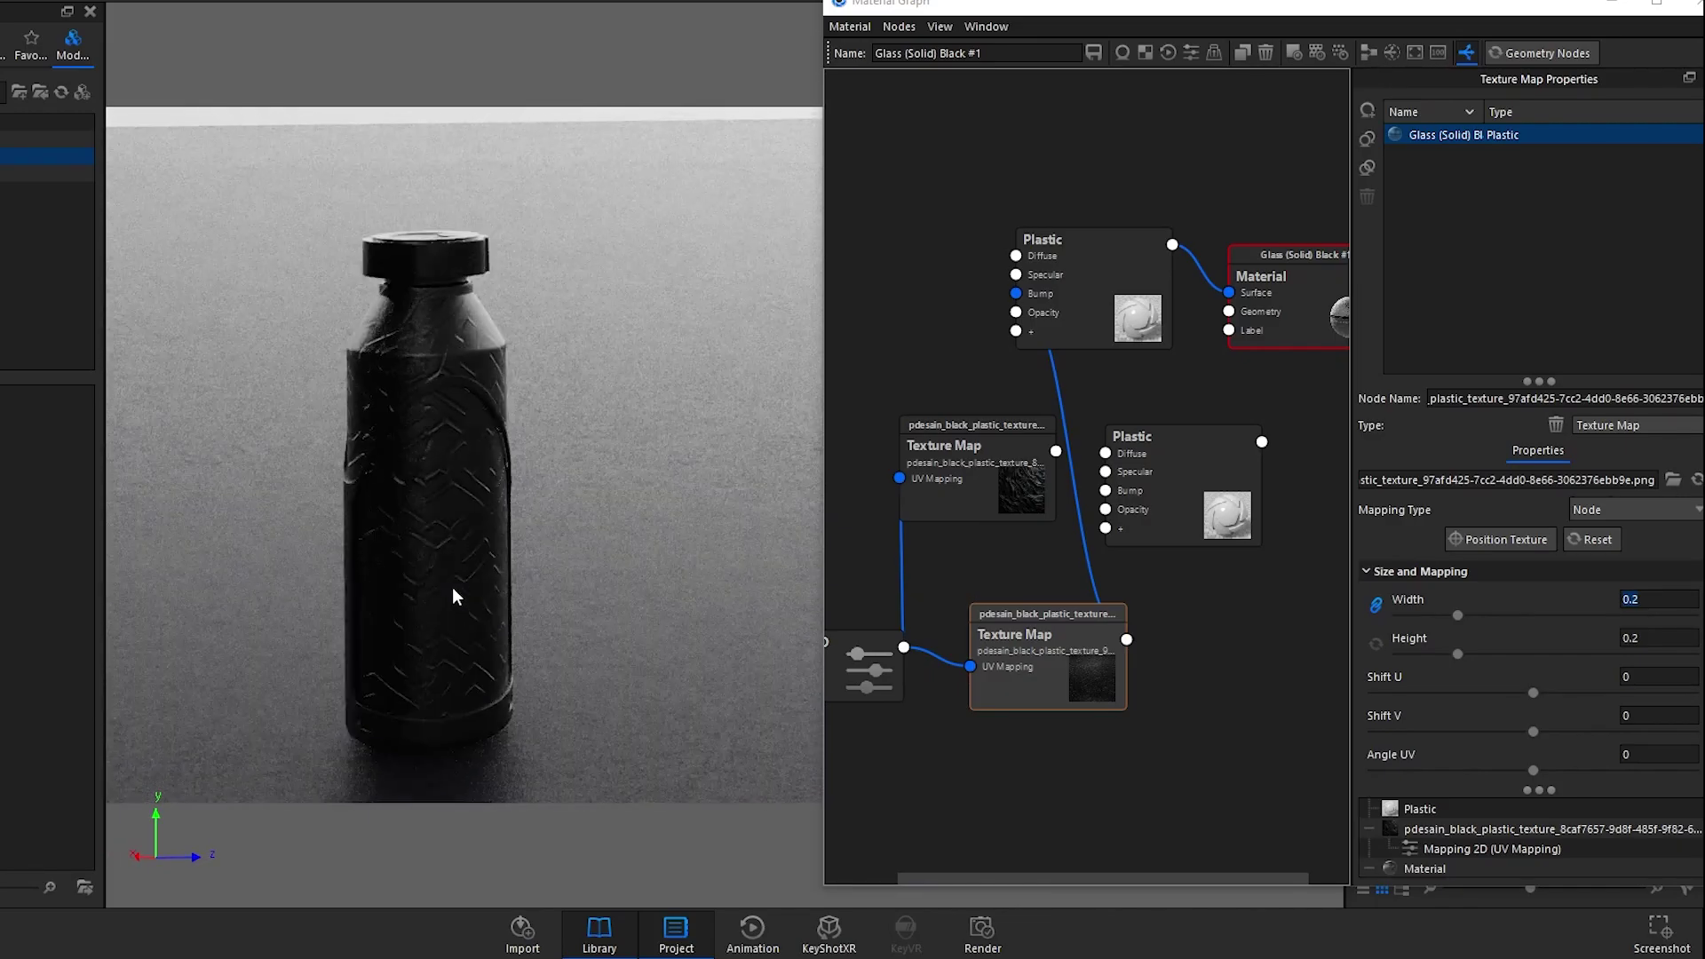
scroll(462, 572, "up", 3)
left_click_drag(519, 516, 487, 434)
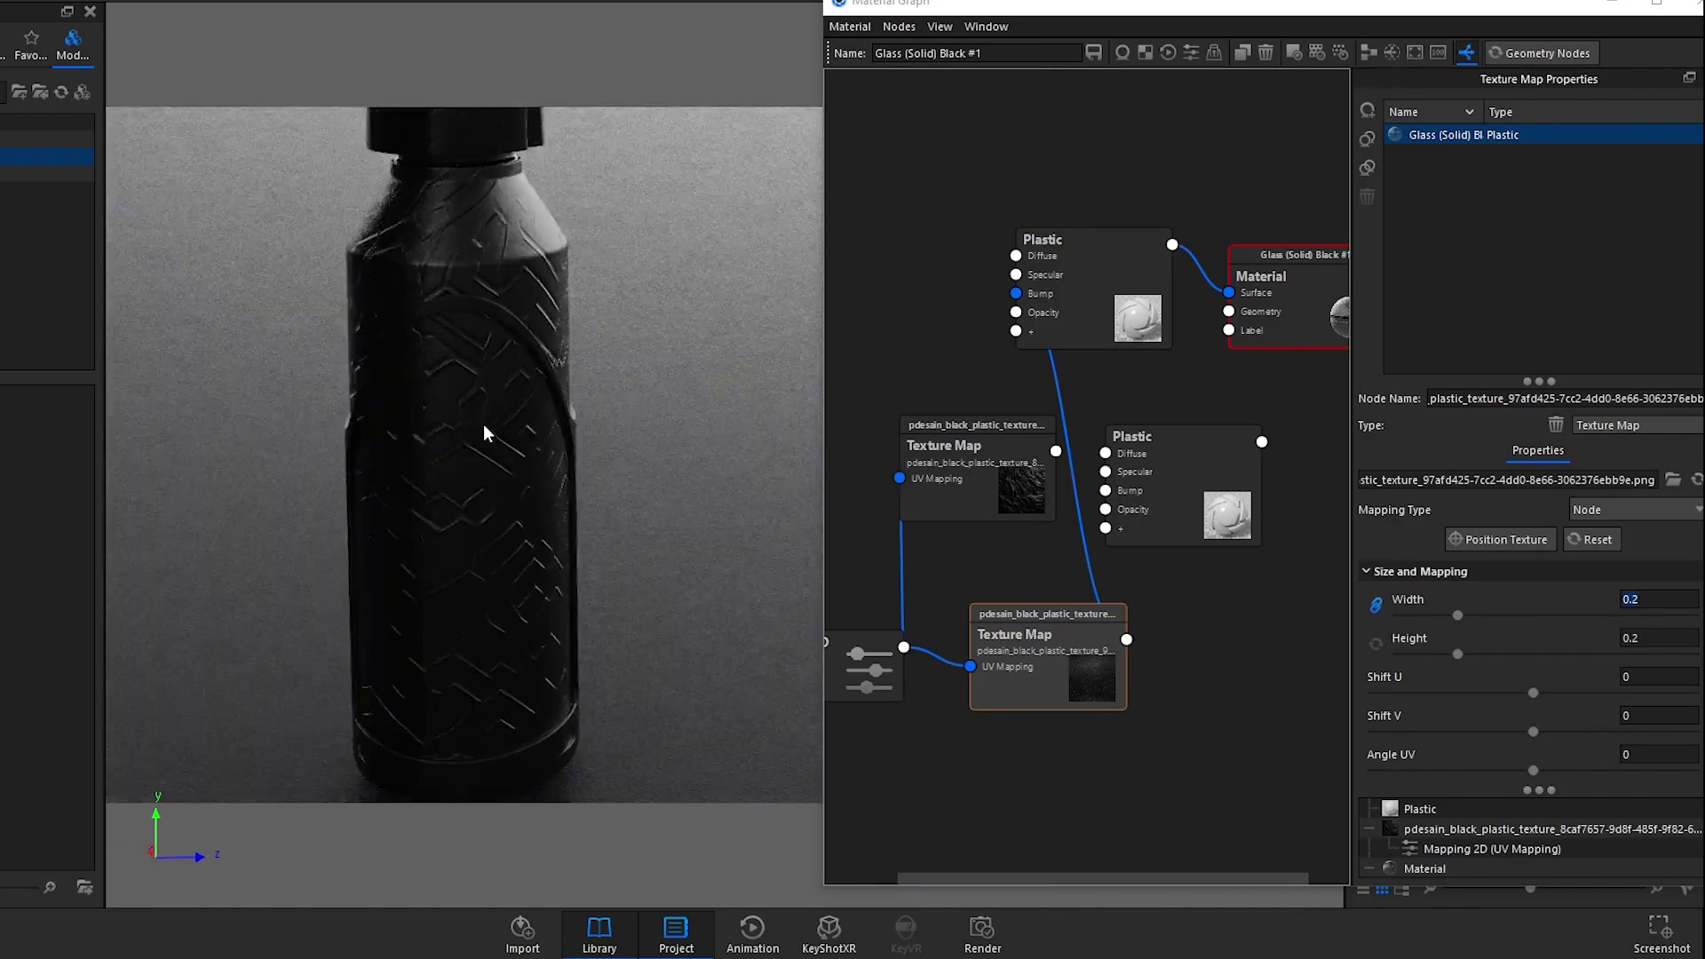
left_click_drag(473, 492, 548, 493)
scroll(538, 454, "up", 3)
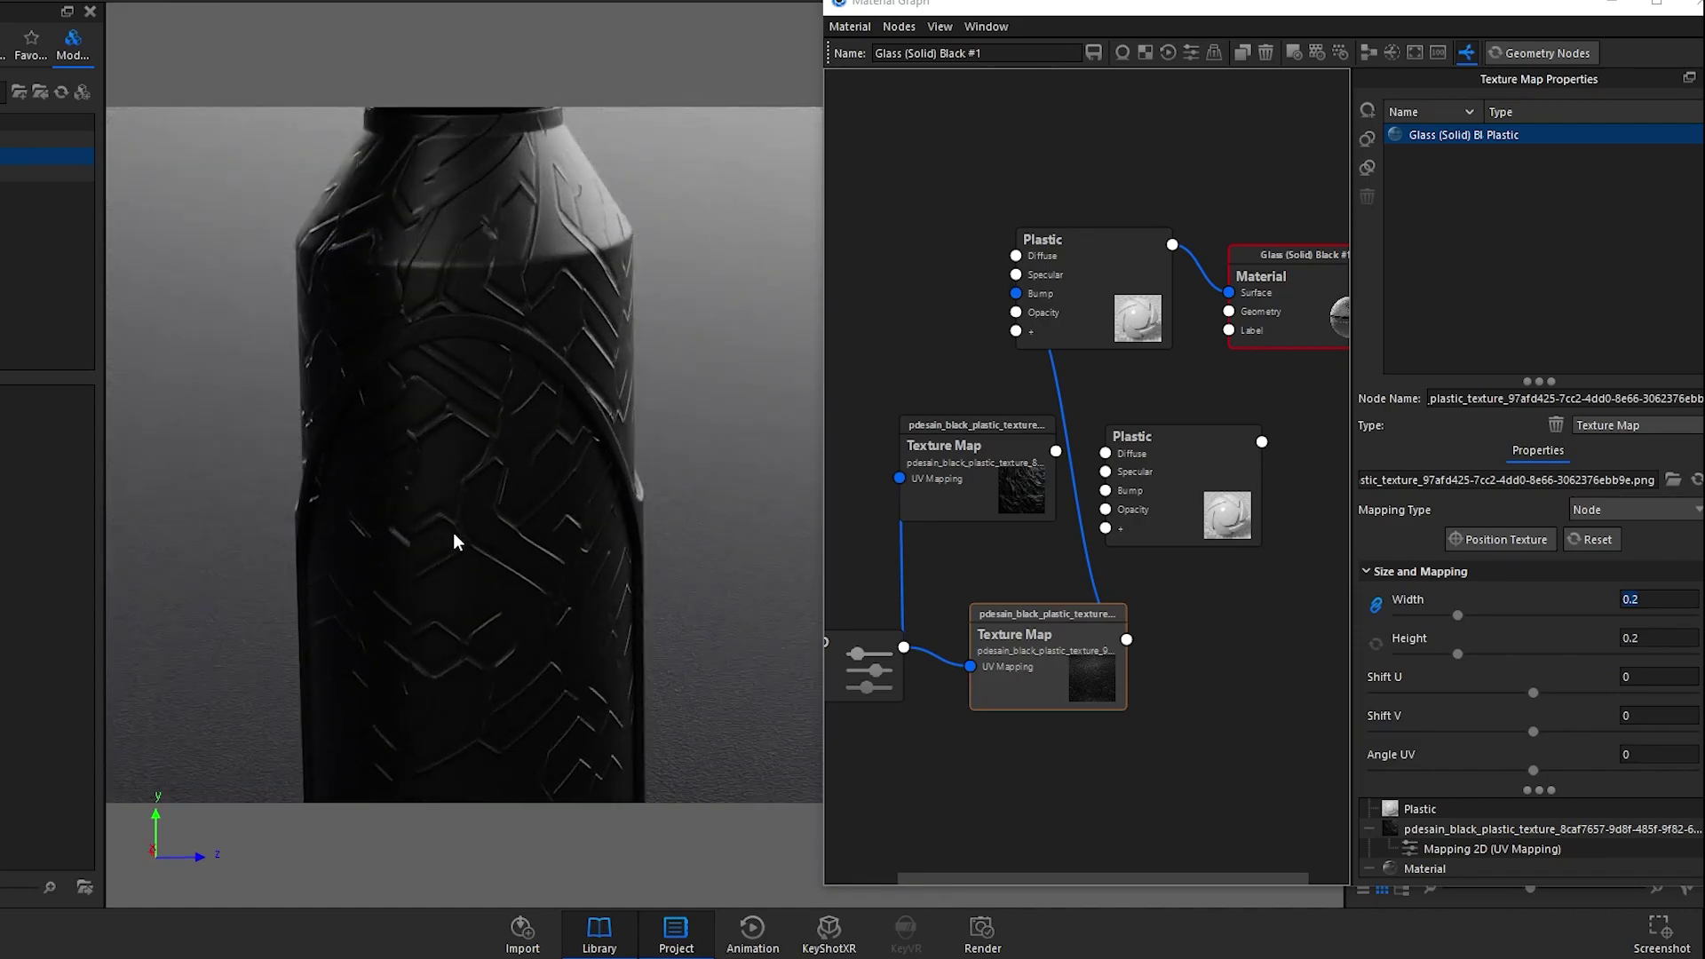
left_click_drag(624, 391, 517, 567)
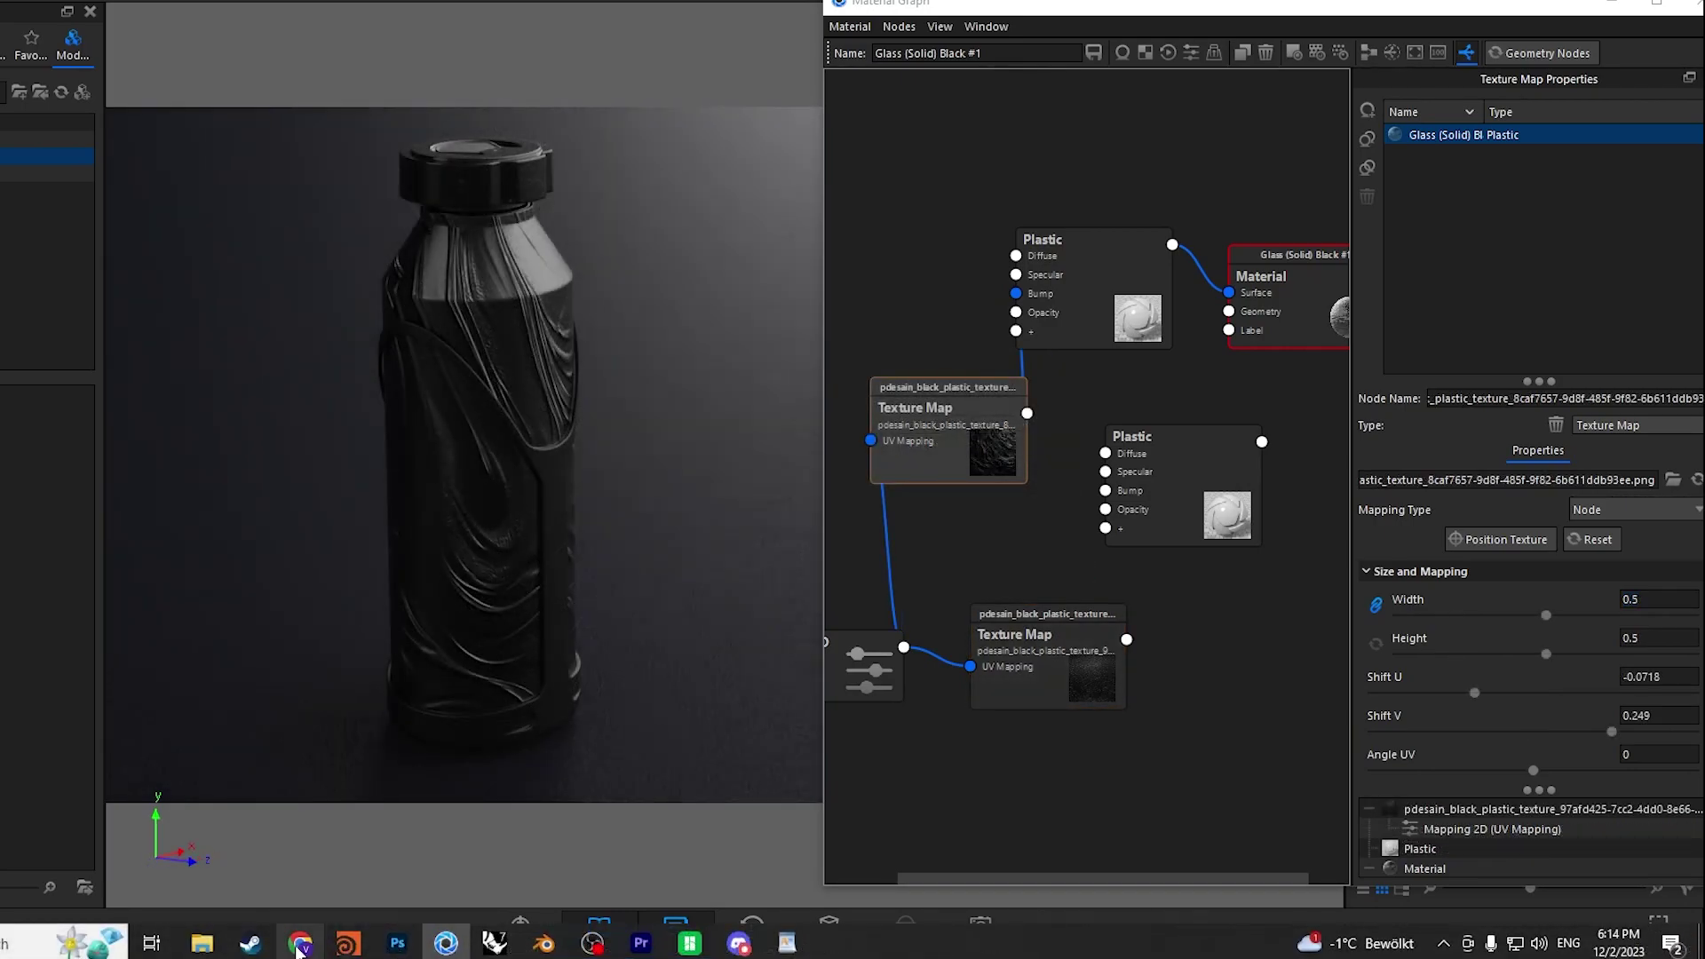
Step: Load the wavy black plastic texture into NormalMap Online and preview its normal, displacement, ambient occlusion and specular maps
left_click(911, 766)
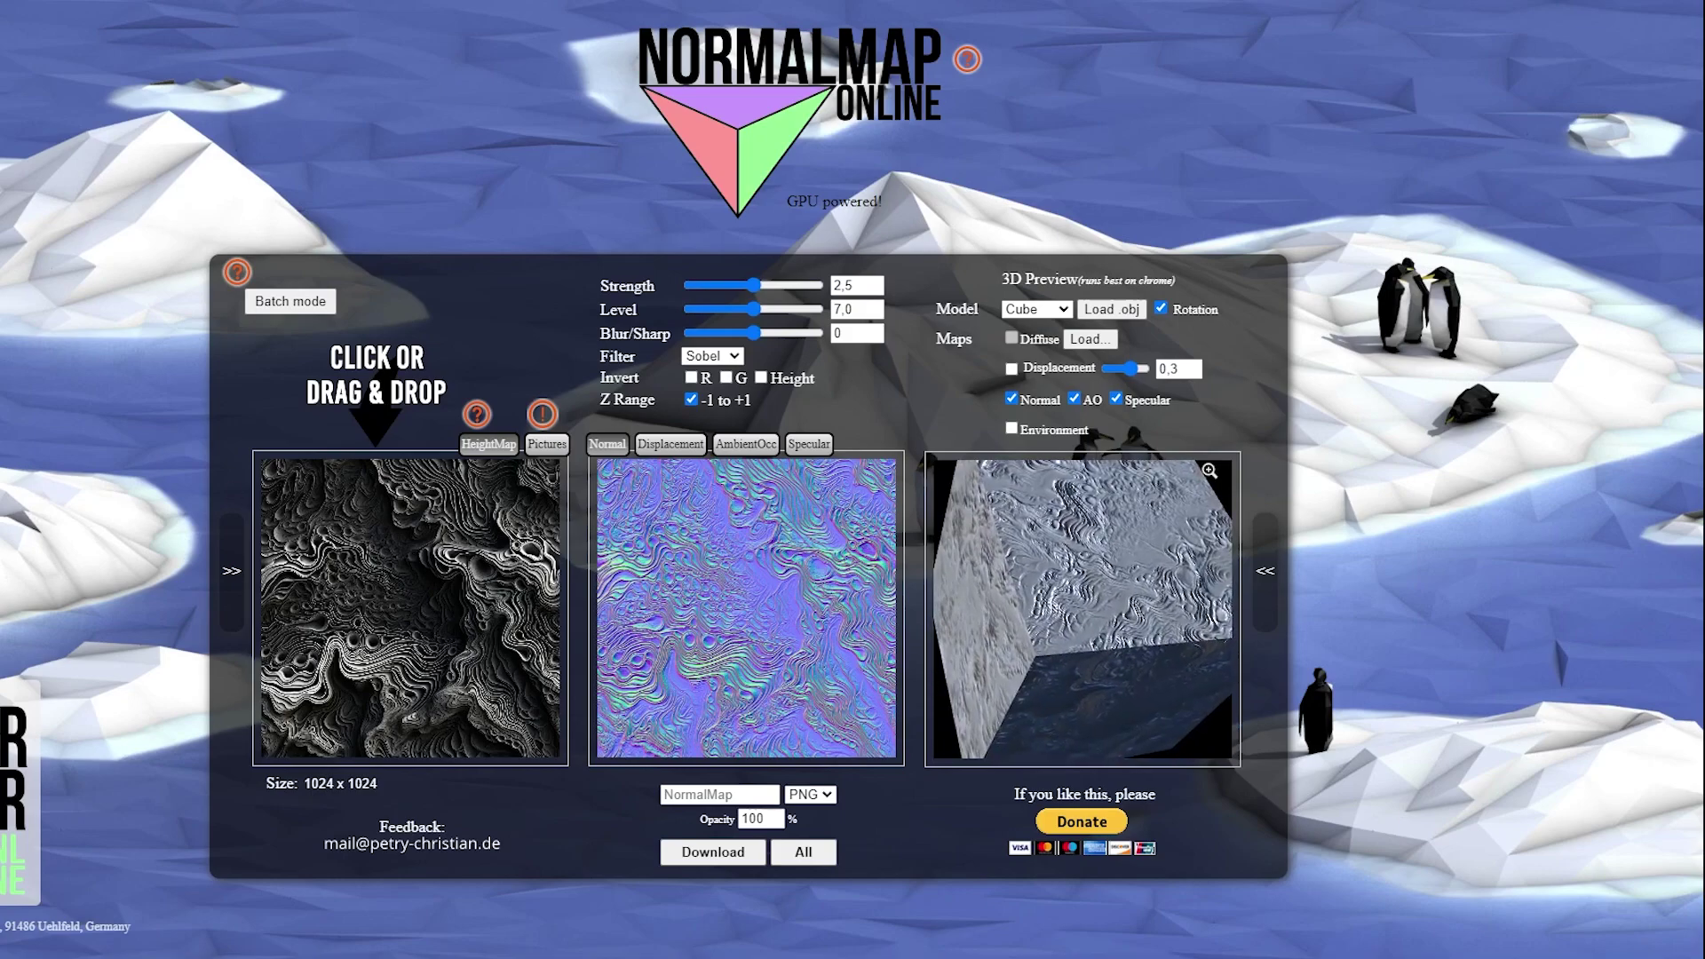
left_click_drag(1700, 577, 472, 648)
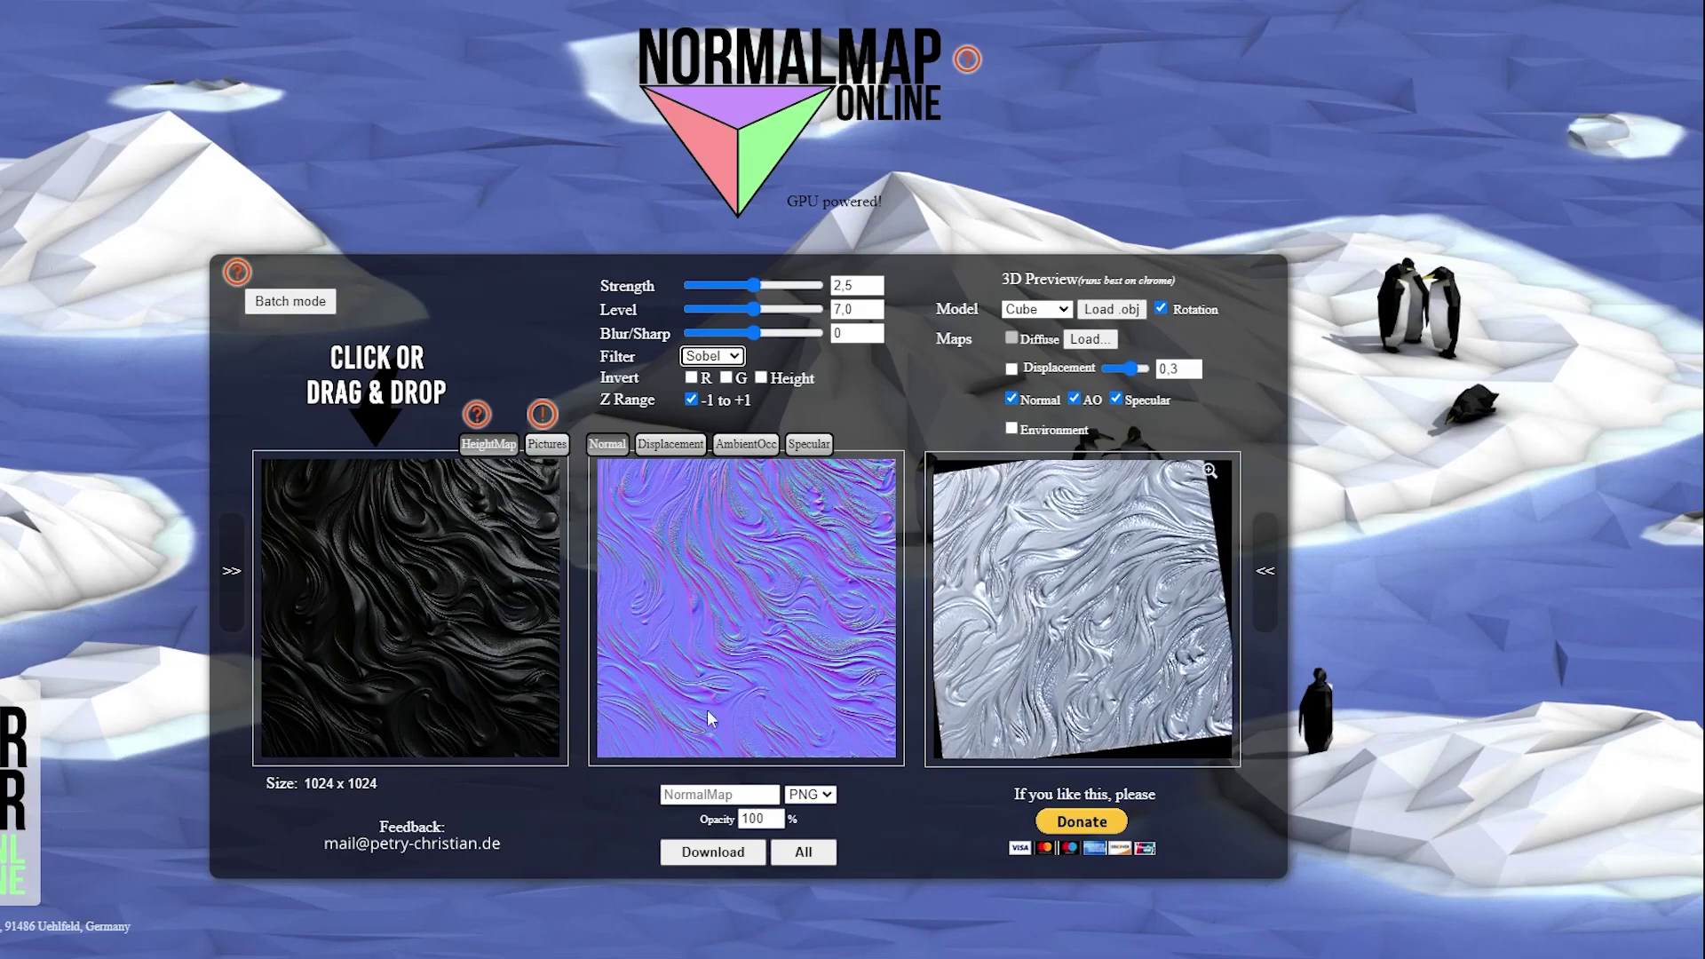
left_click(662, 446)
left_click(766, 446)
left_click(819, 448)
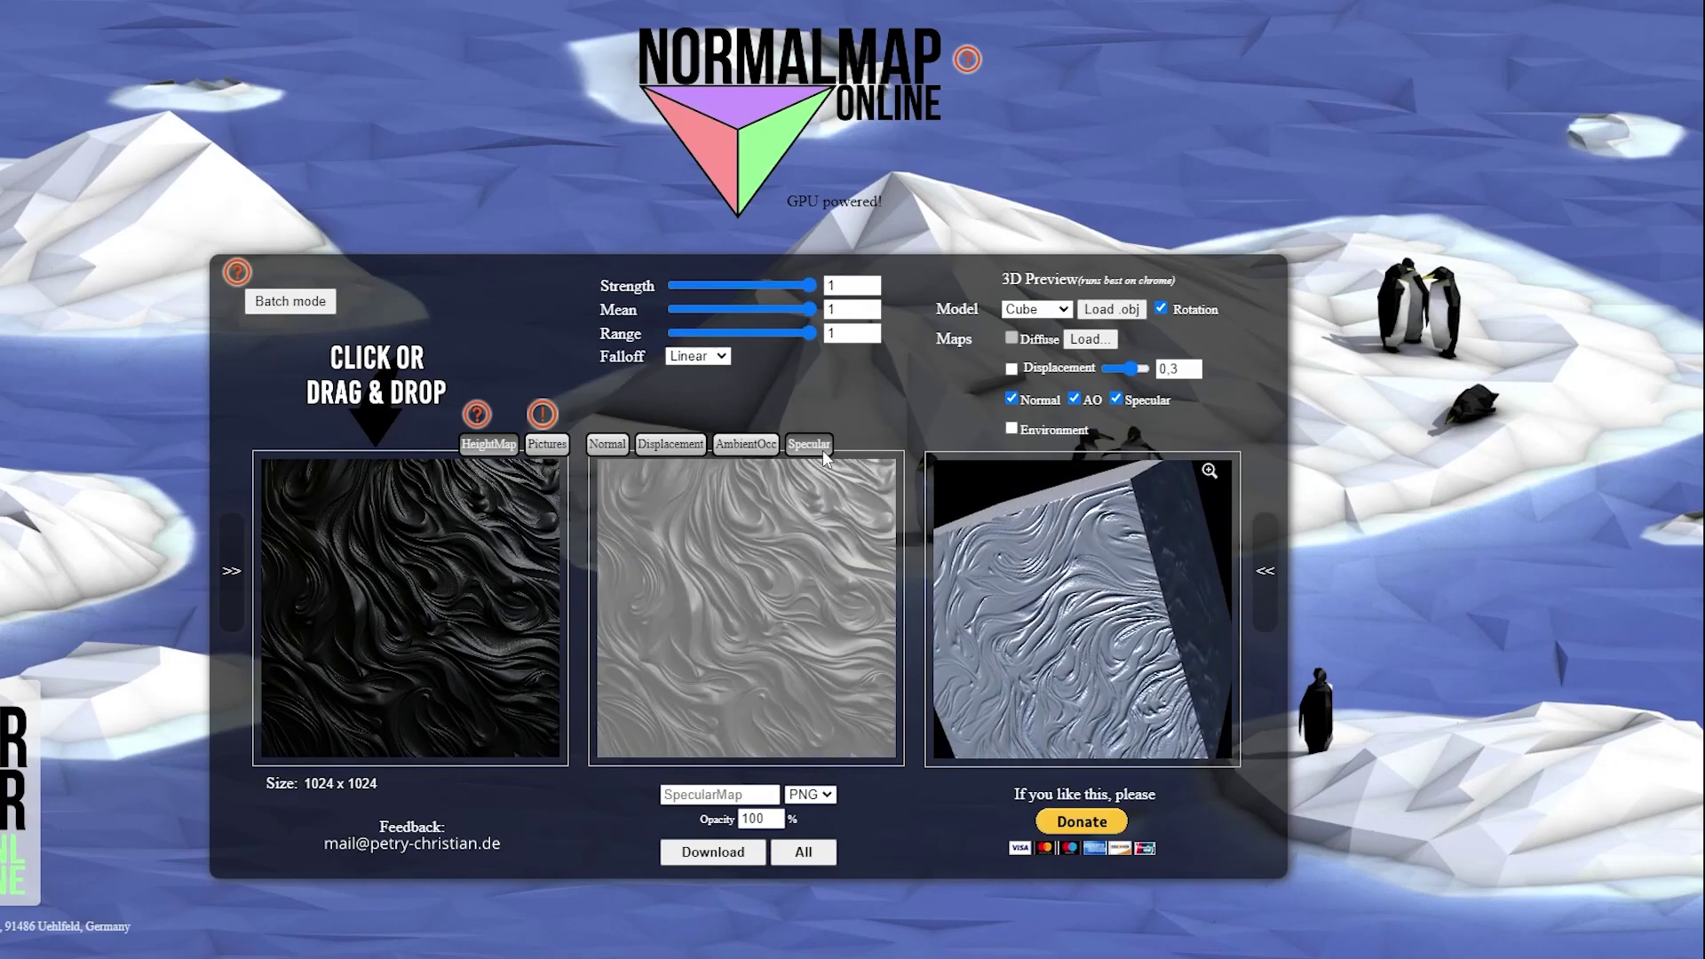
left_click(746, 444)
left_click(608, 444)
left_click(746, 444)
left_click(809, 447)
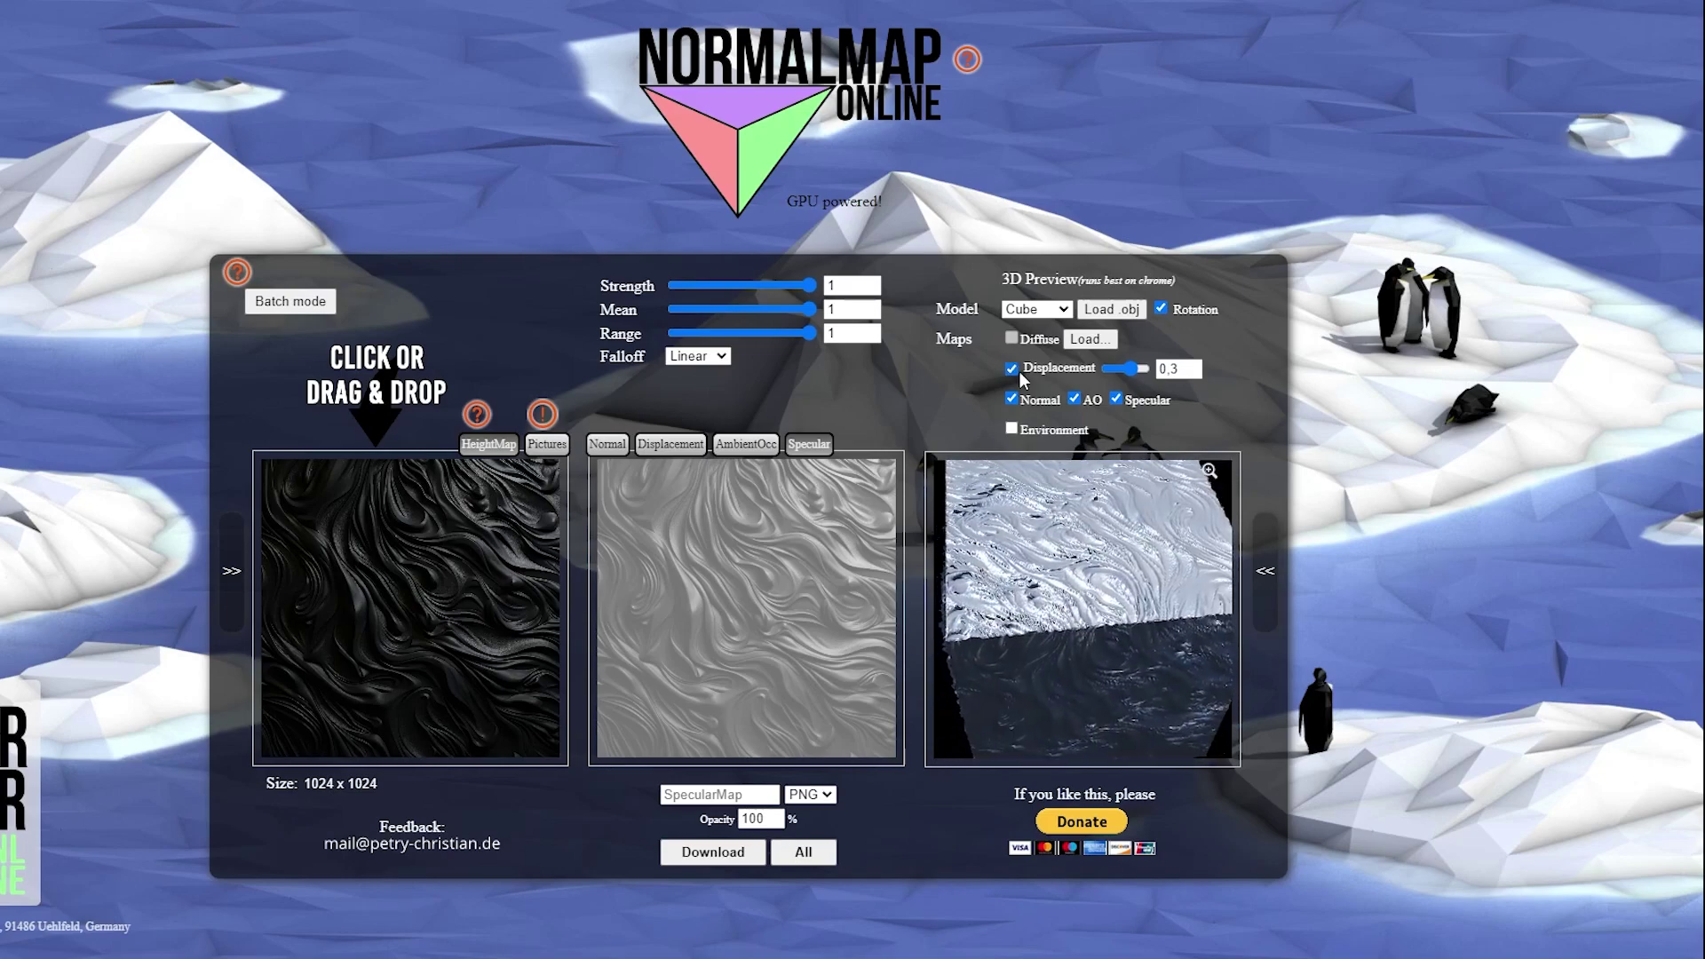
Step: Try the Scharr filter on the normal map and return the filter to Sobel
left_click(710, 356)
left_click(718, 375)
left_click(606, 444)
left_click(711, 356)
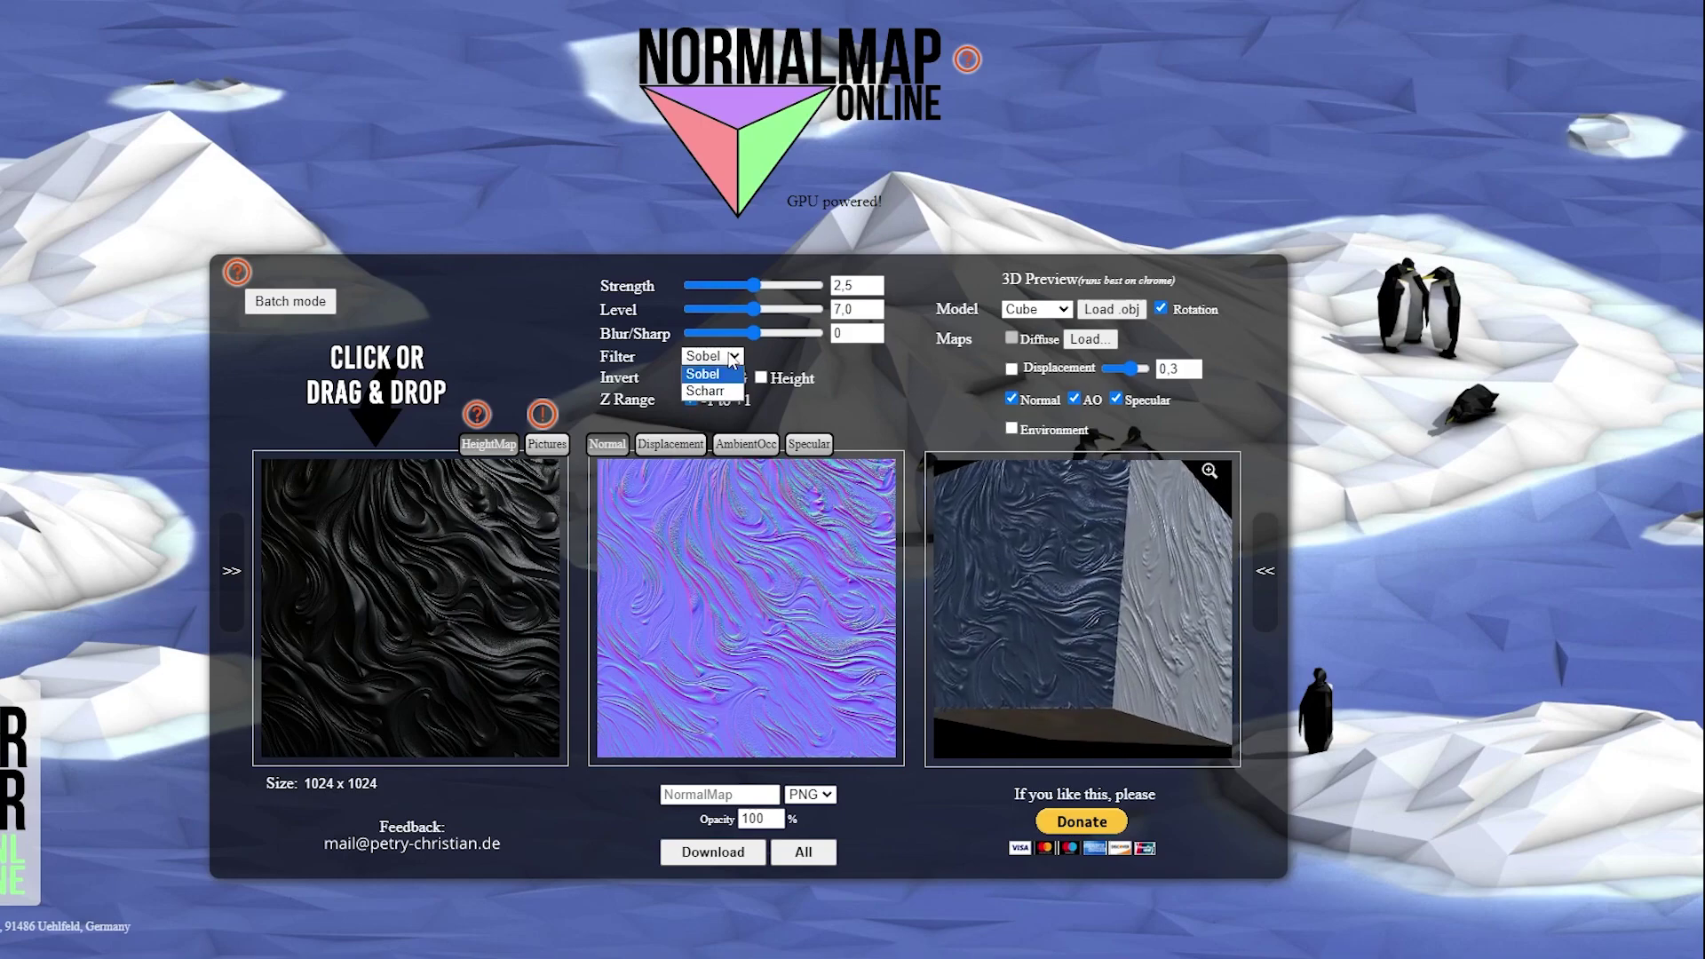
left_click(705, 392)
left_click(722, 358)
left_click(722, 374)
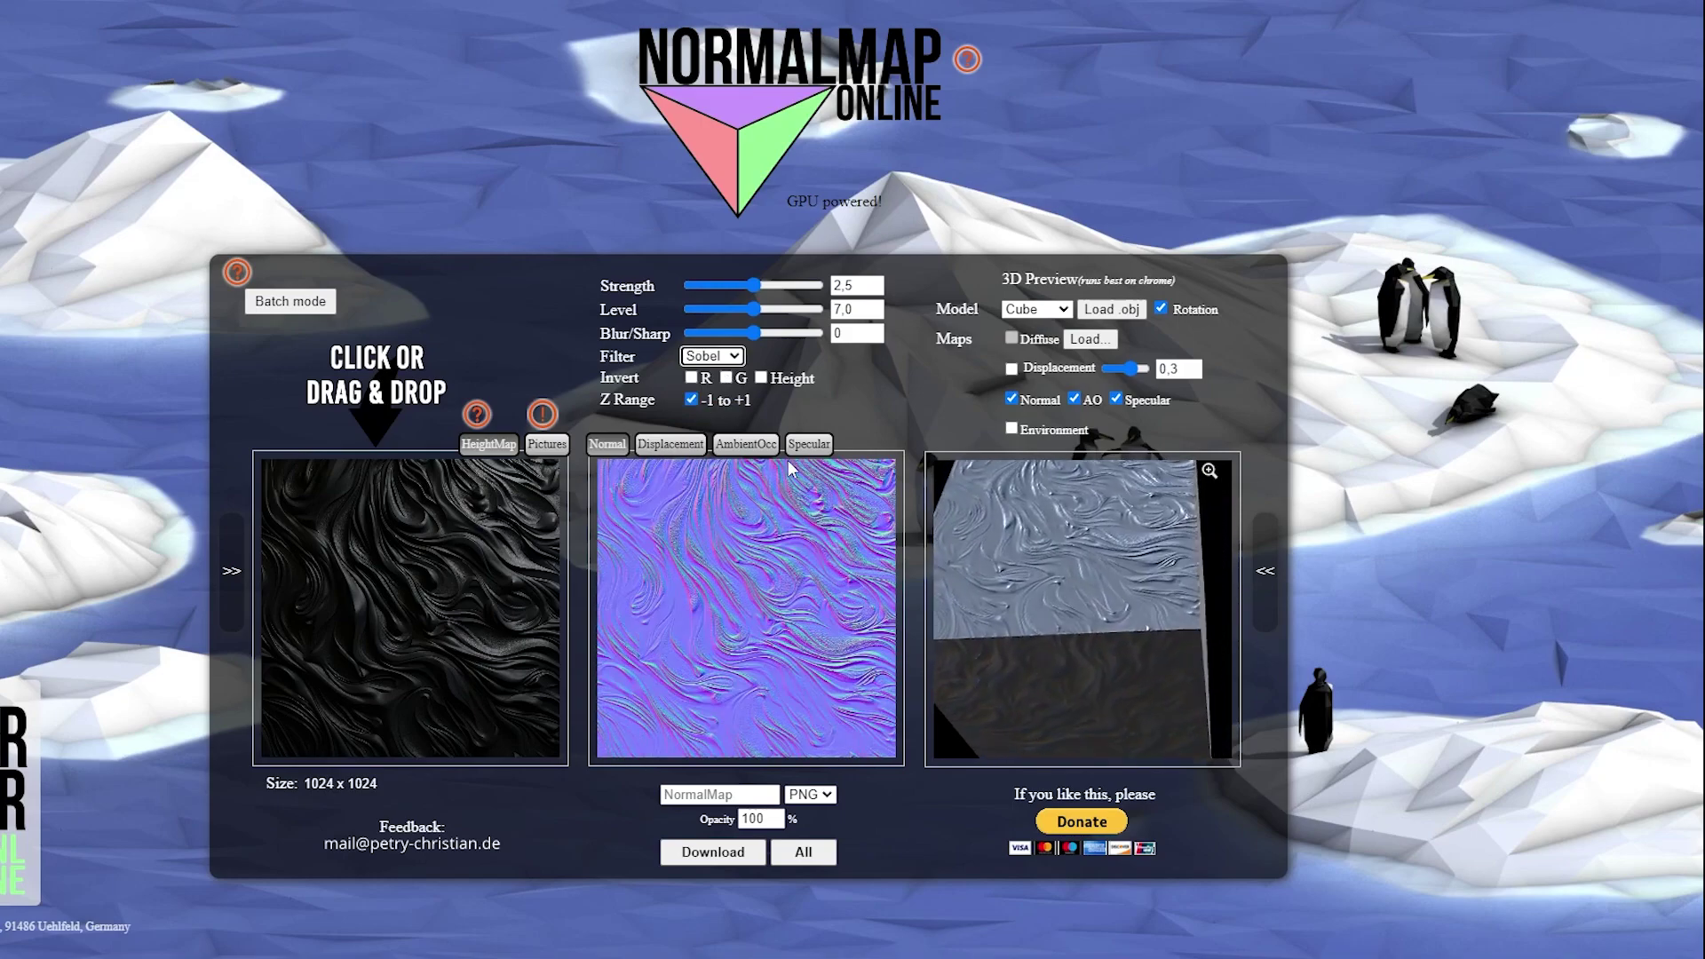
Step: Try inverting the normal map's R, G and Height channels, and turn all three inversions back off
left_click(691, 377)
left_click(726, 378)
left_click(761, 378)
left_click(761, 377)
left_click(726, 378)
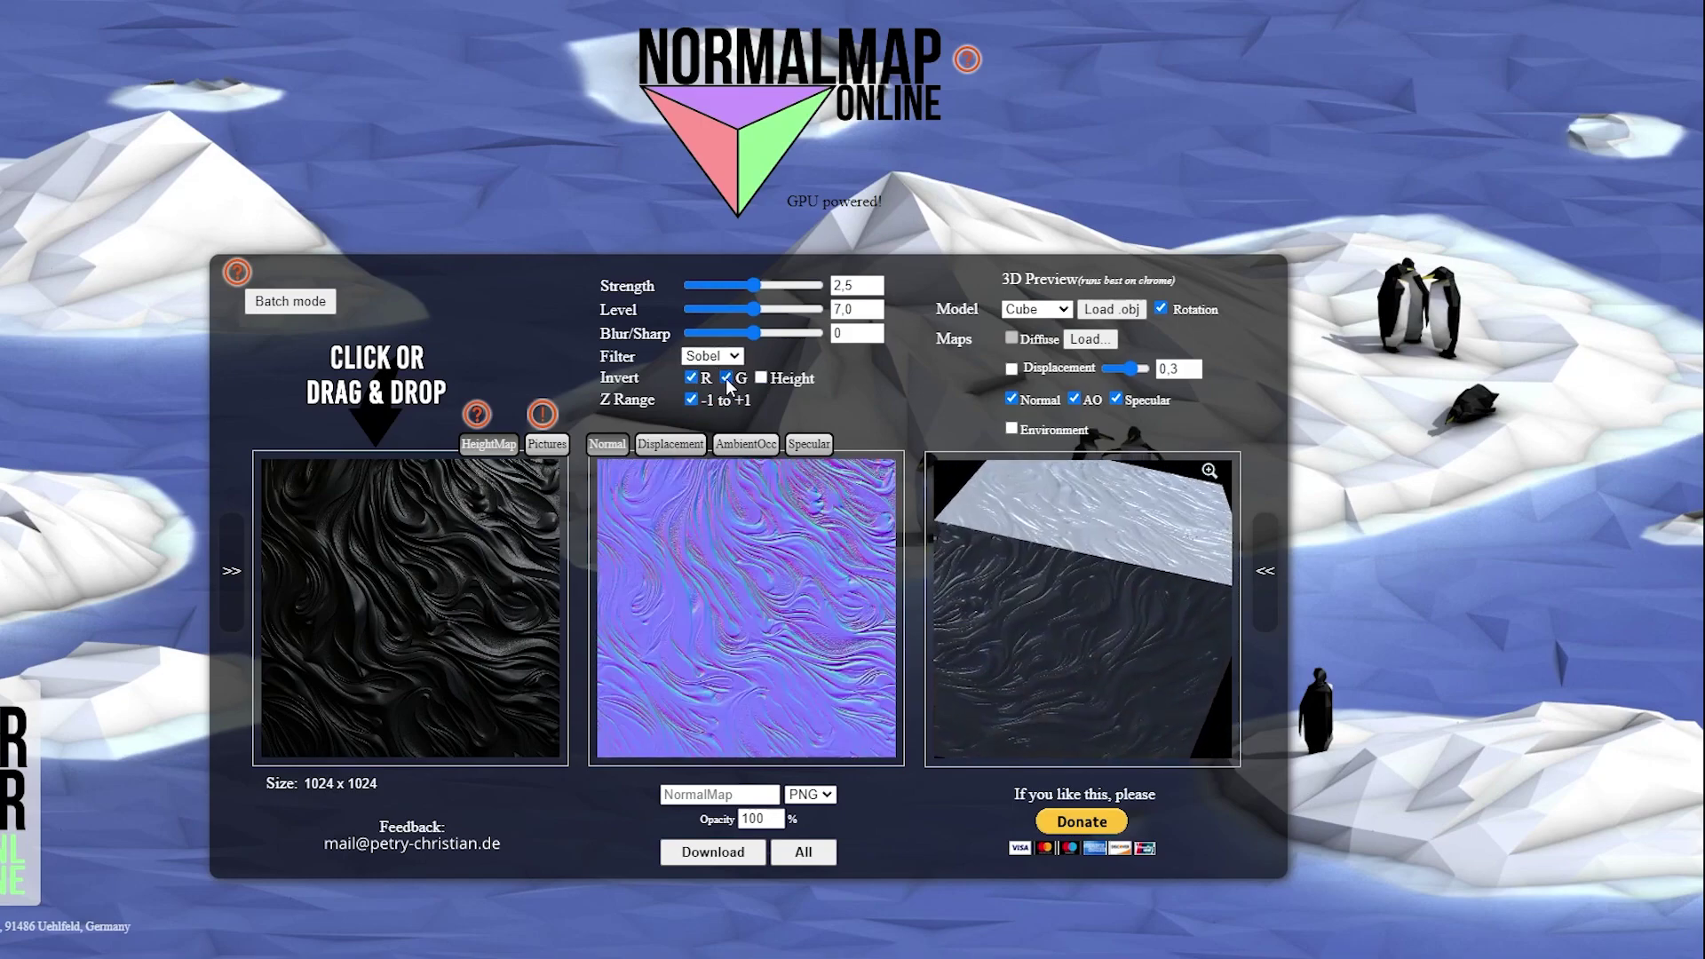
left_click(691, 377)
Step: Download the normal map as PNG, switch to KeyShot and add it to the bottle's material graph beside the Plastic node
left_click(744, 856)
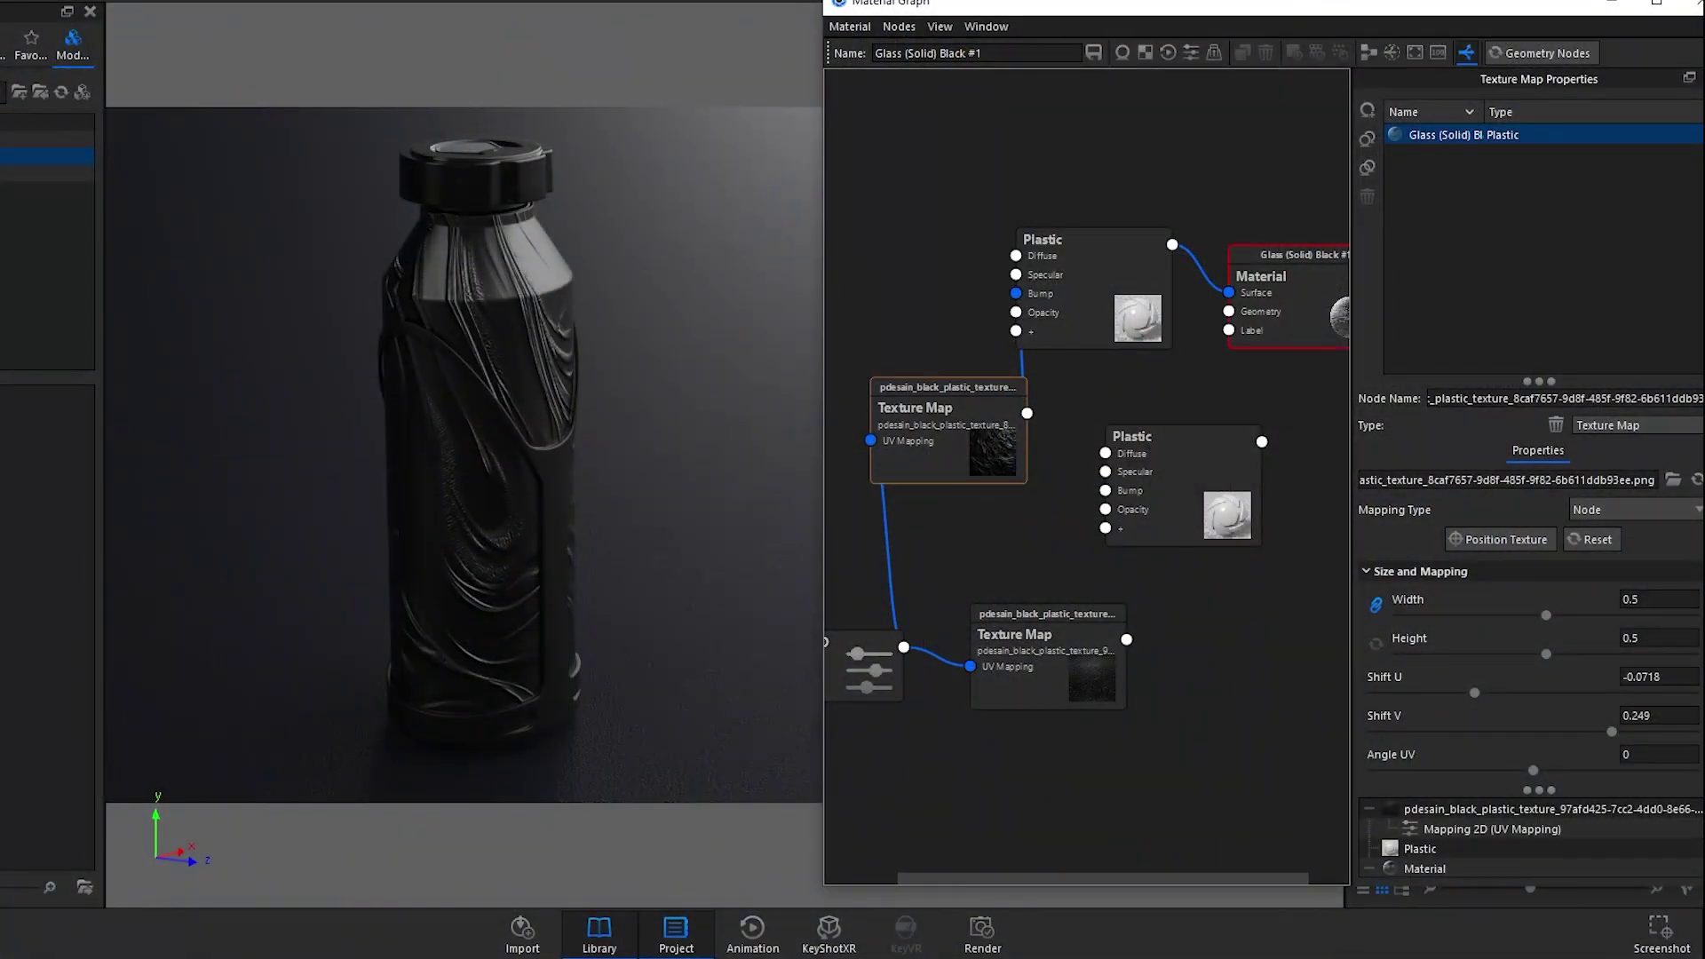
left_click_drag(1176, 698, 918, 298)
left_click_drag(1008, 381, 936, 289)
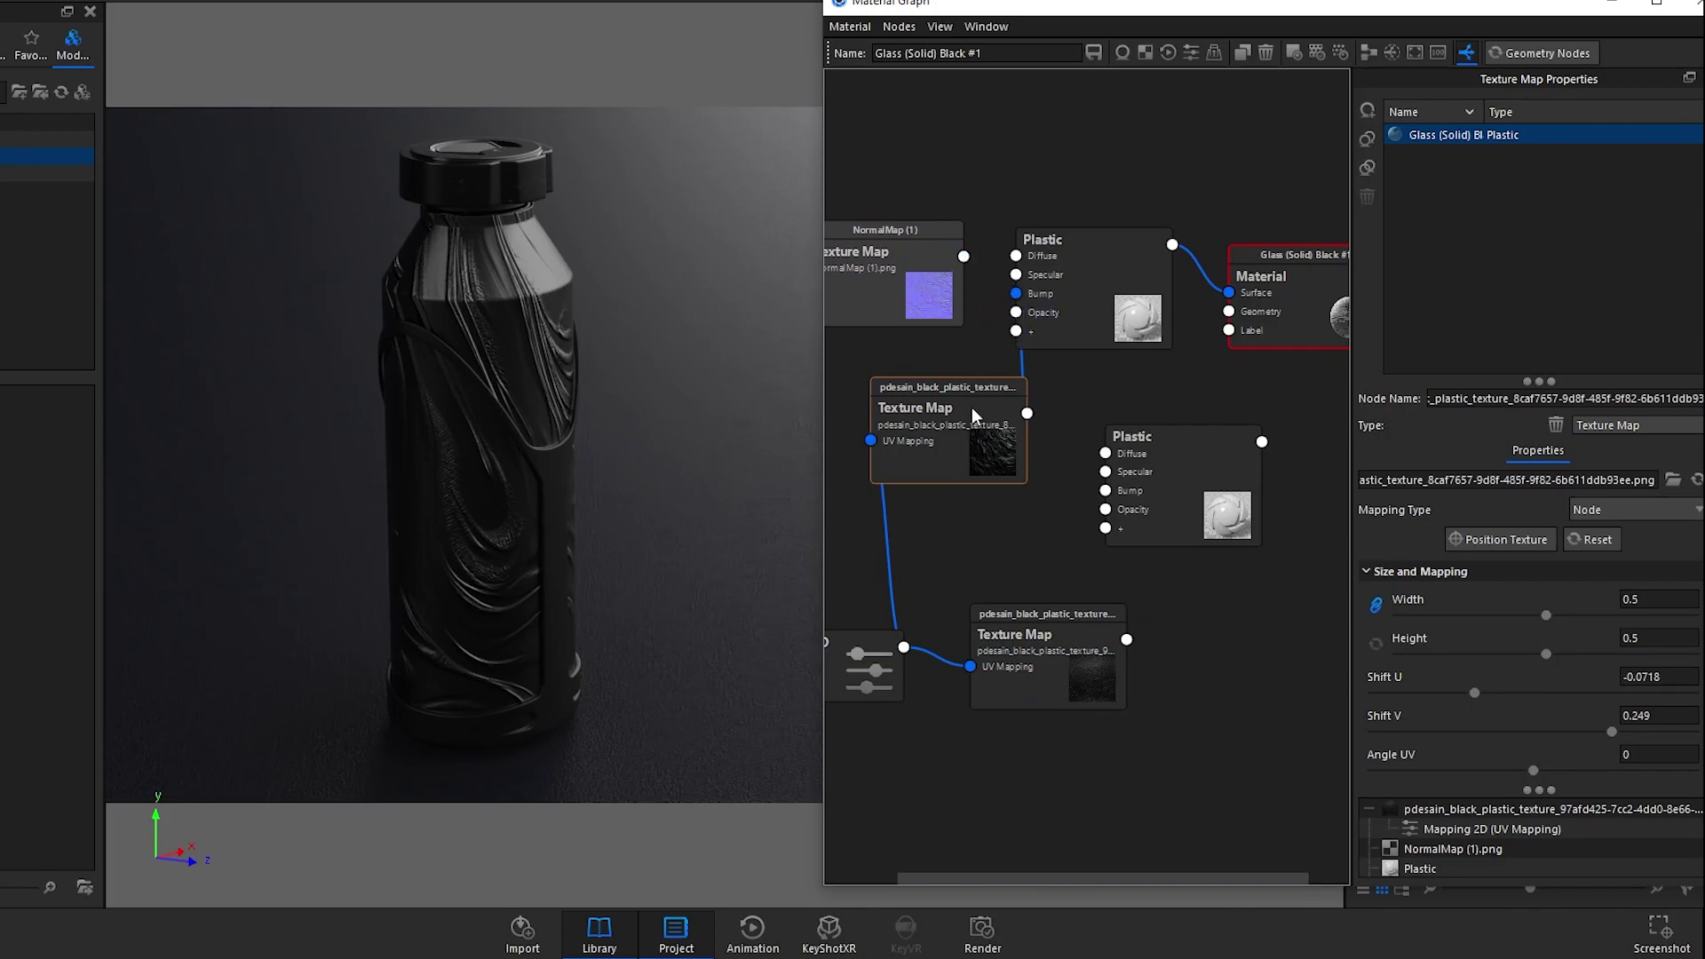
Step: Connect the normal map texture to the Plastic's Bump input and enable its Normal Map option
scroll(1528, 633, "down", 4)
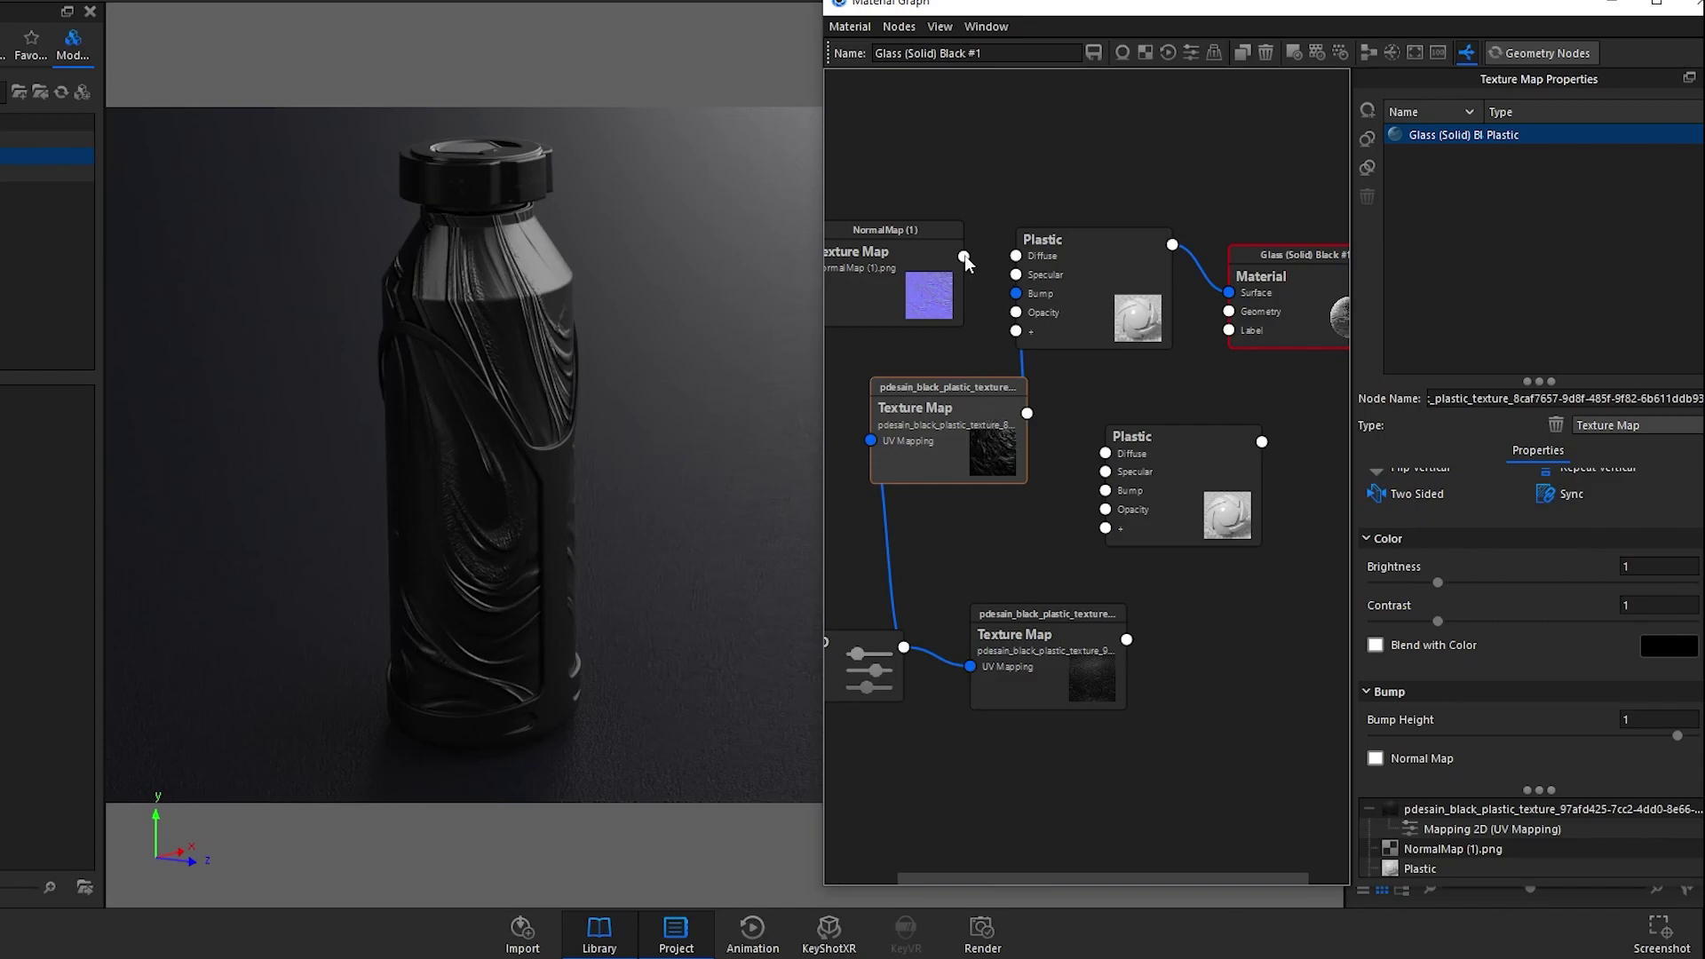
left_click_drag(965, 256, 1016, 293)
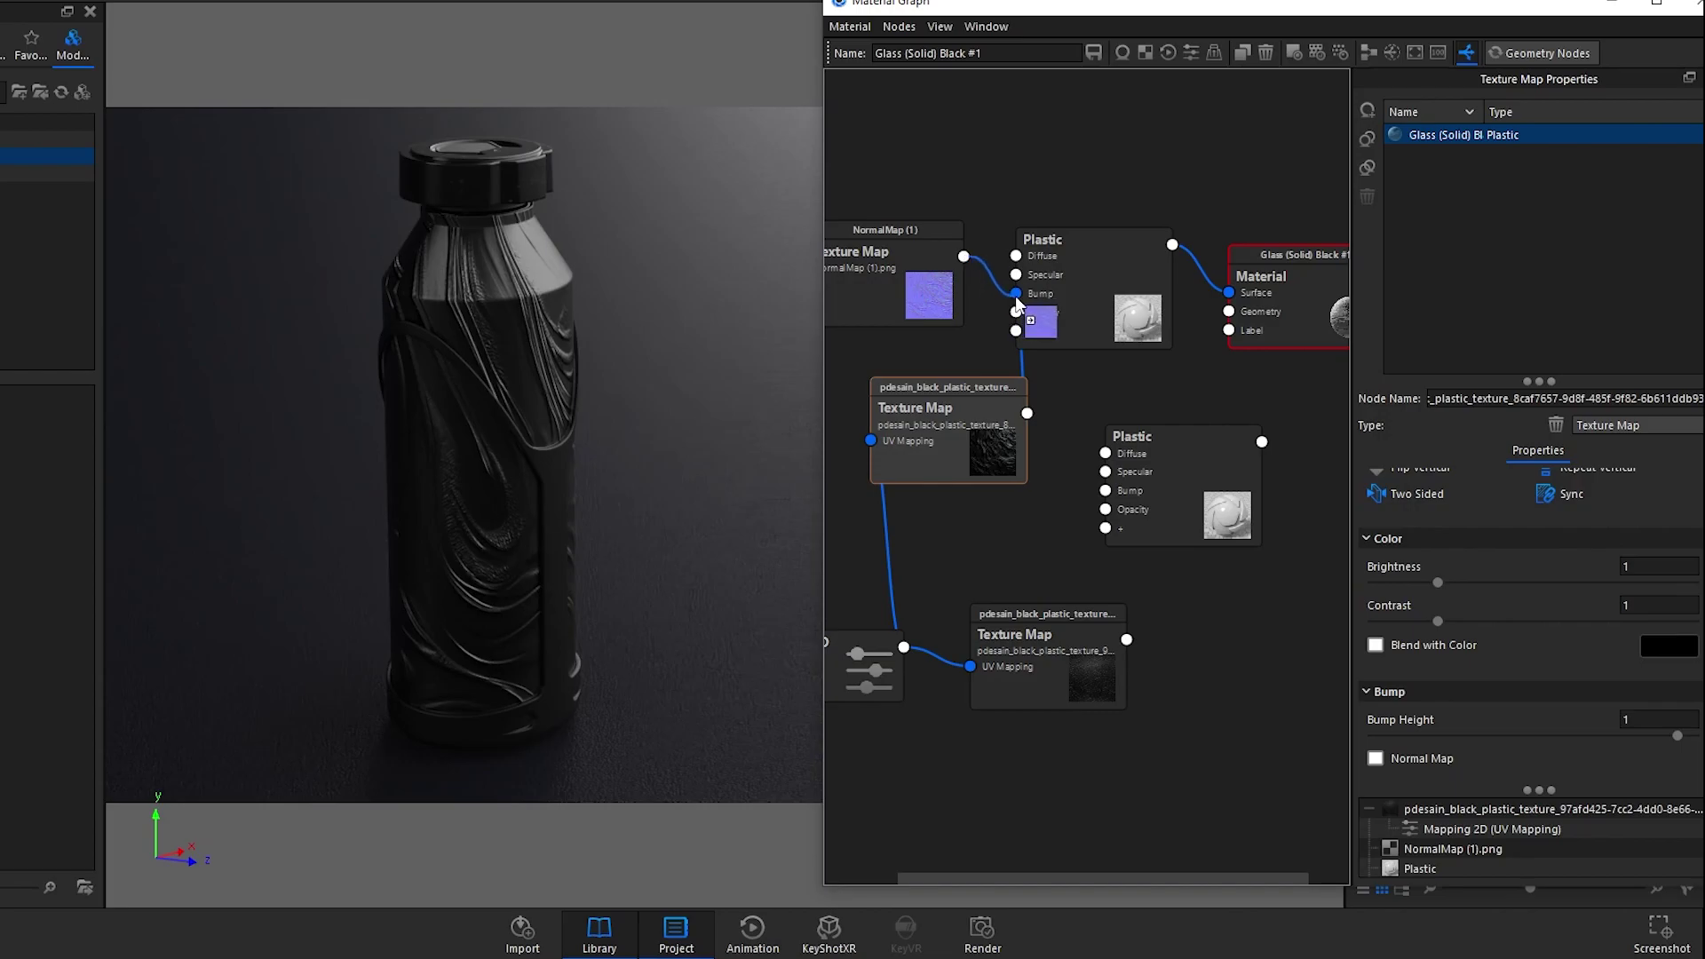
left_click(903, 287)
scroll(1412, 577, "down", 5)
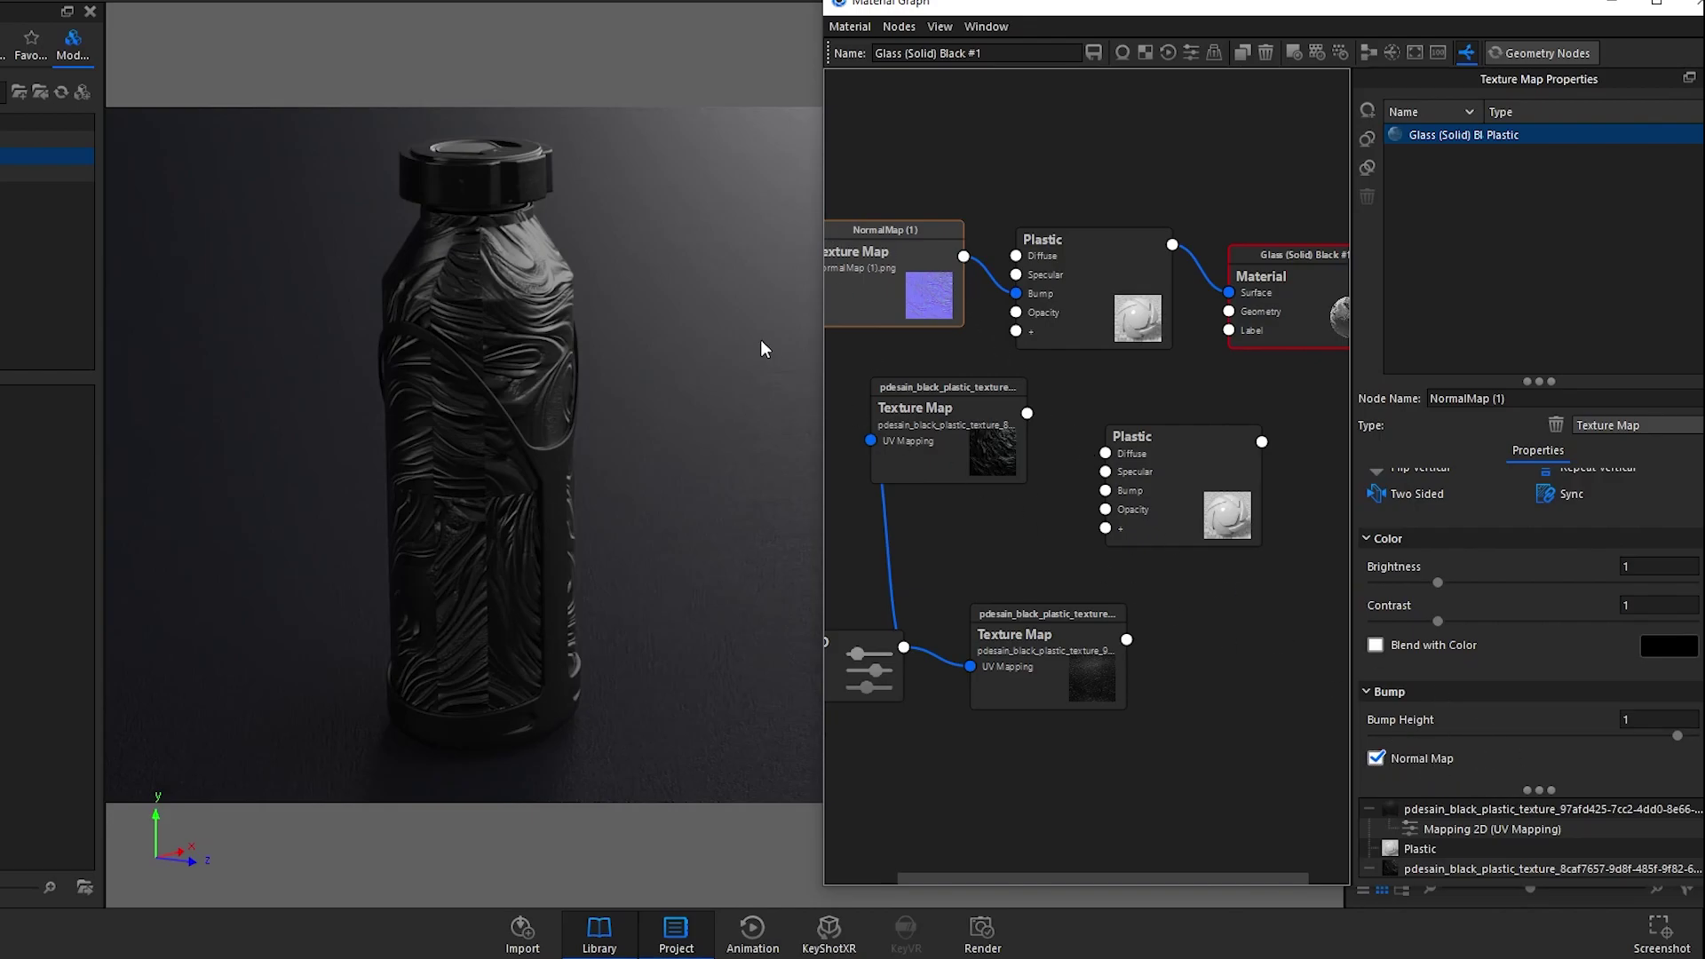
Step: Set the normal map texture's mapping type to Node and connect the shared Mapping 2D node to its UV Mapping input
scroll(1528, 576, "up", 5)
left_click(1518, 566)
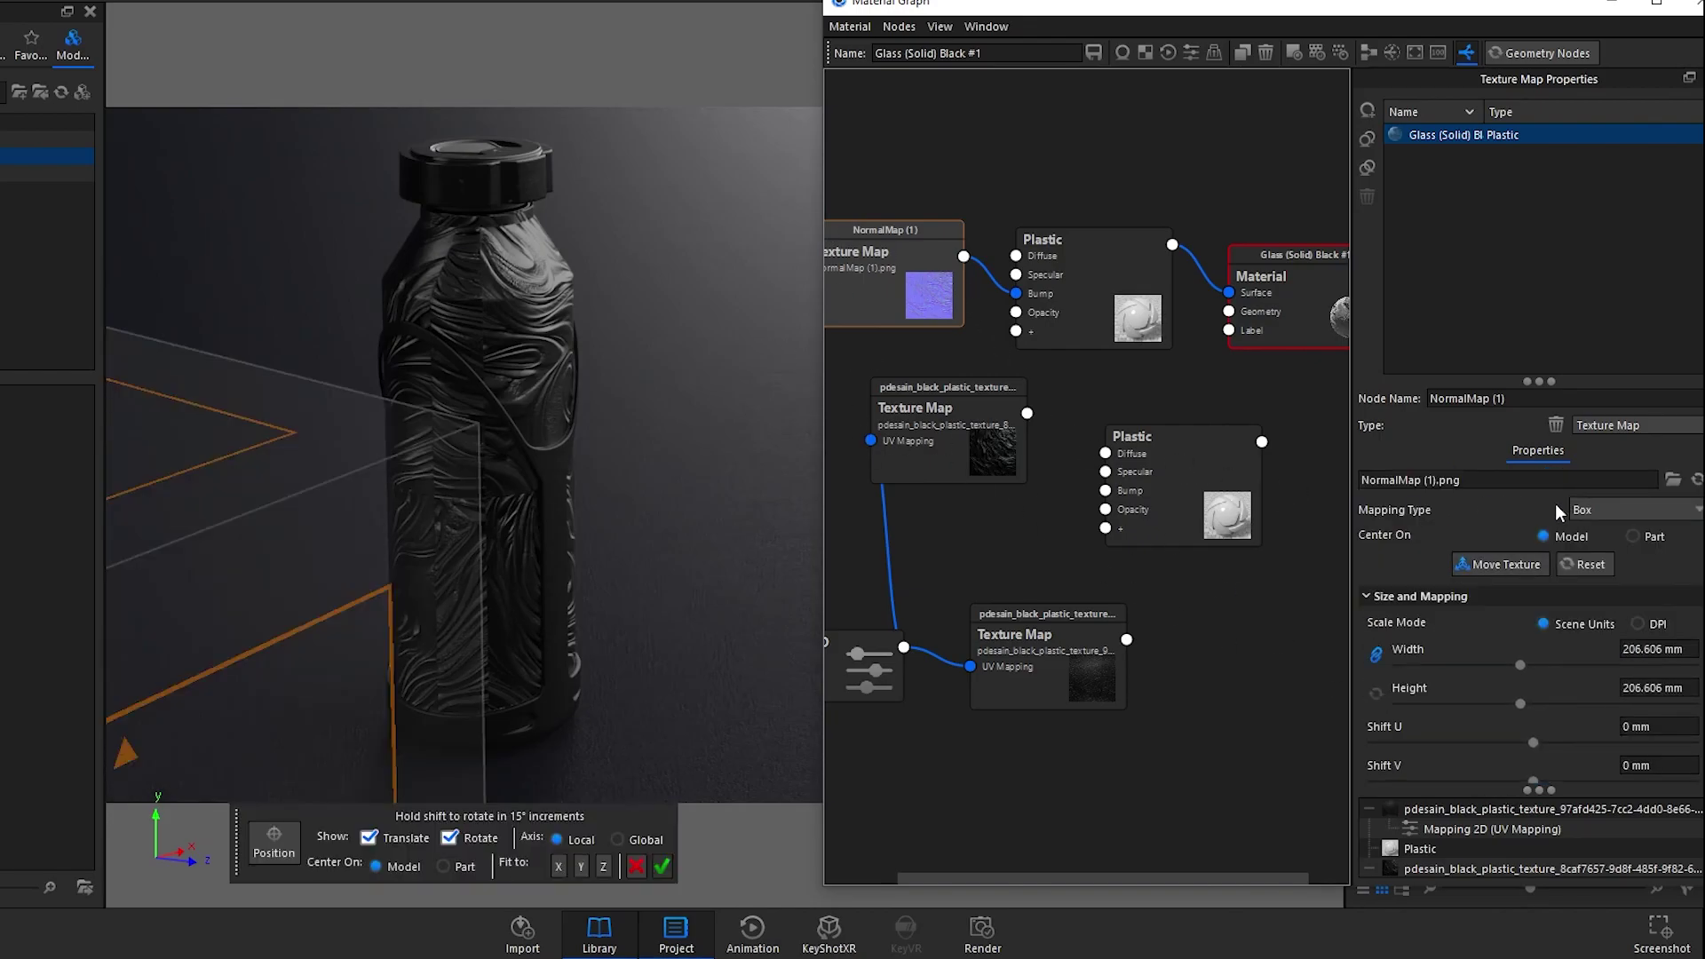
left_click(1607, 508)
left_click(1609, 661)
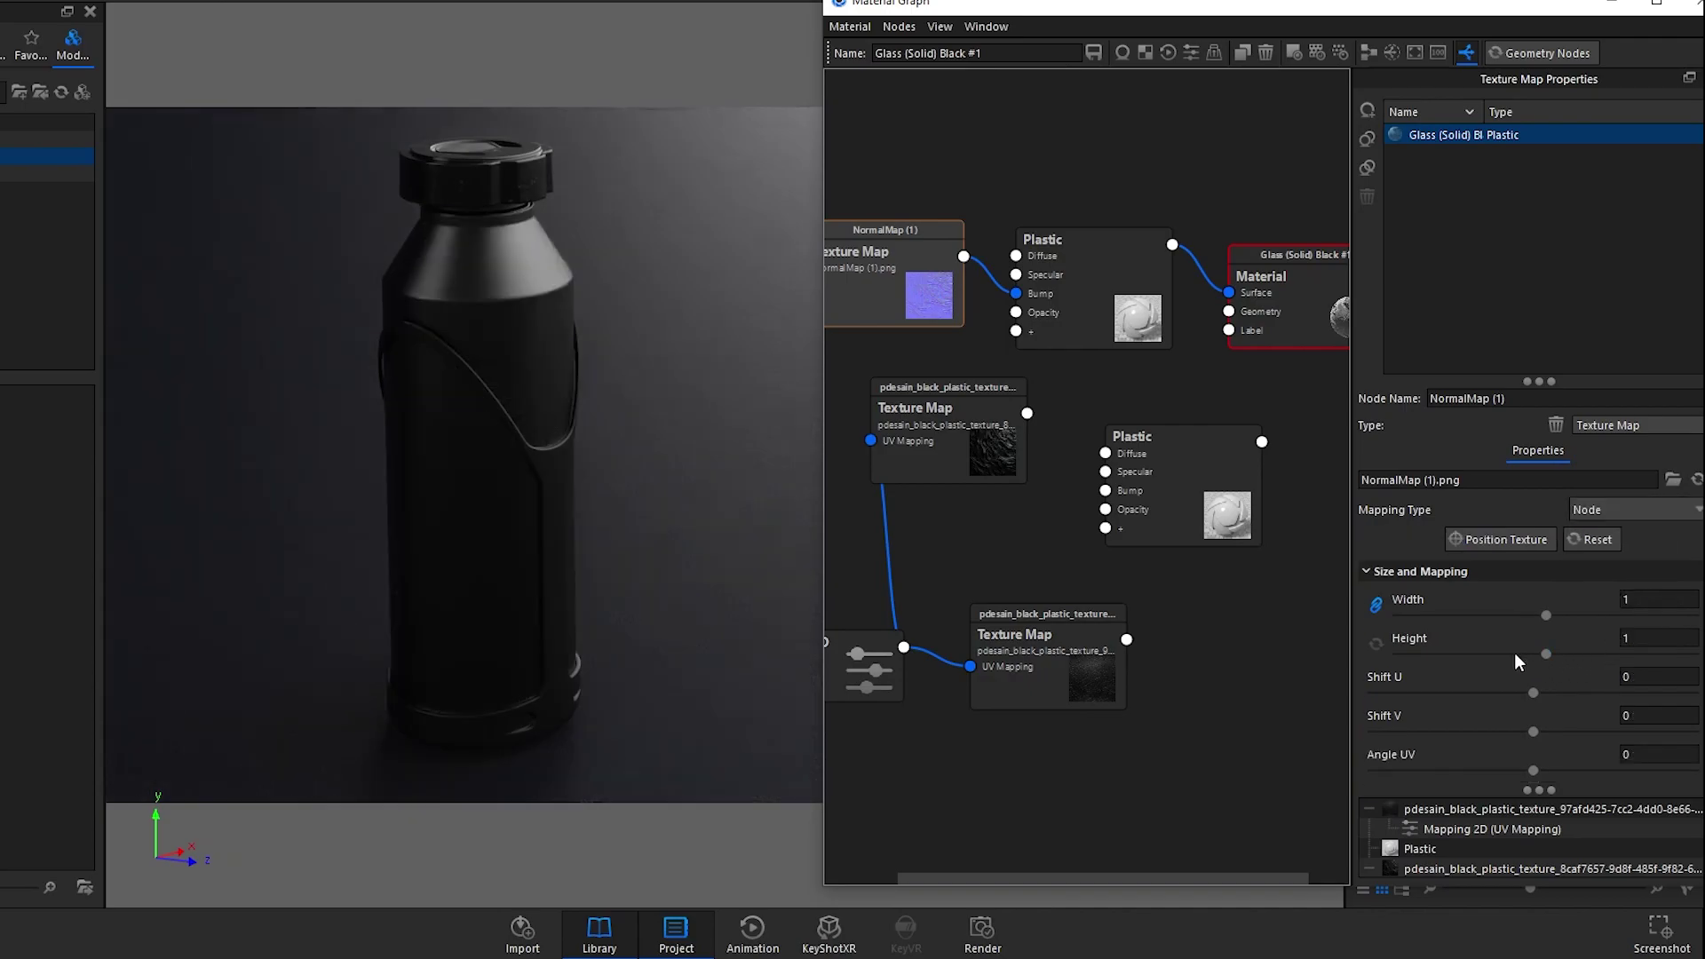
left_click_drag(897, 287, 1027, 477)
left_click_drag(903, 647, 900, 433)
Step: Set the normal map texture's linked width and height to 0.5 and position the texture on the bottle's upper front
left_click(1673, 600)
key("BackSpace")
type("0.5")
key("Return")
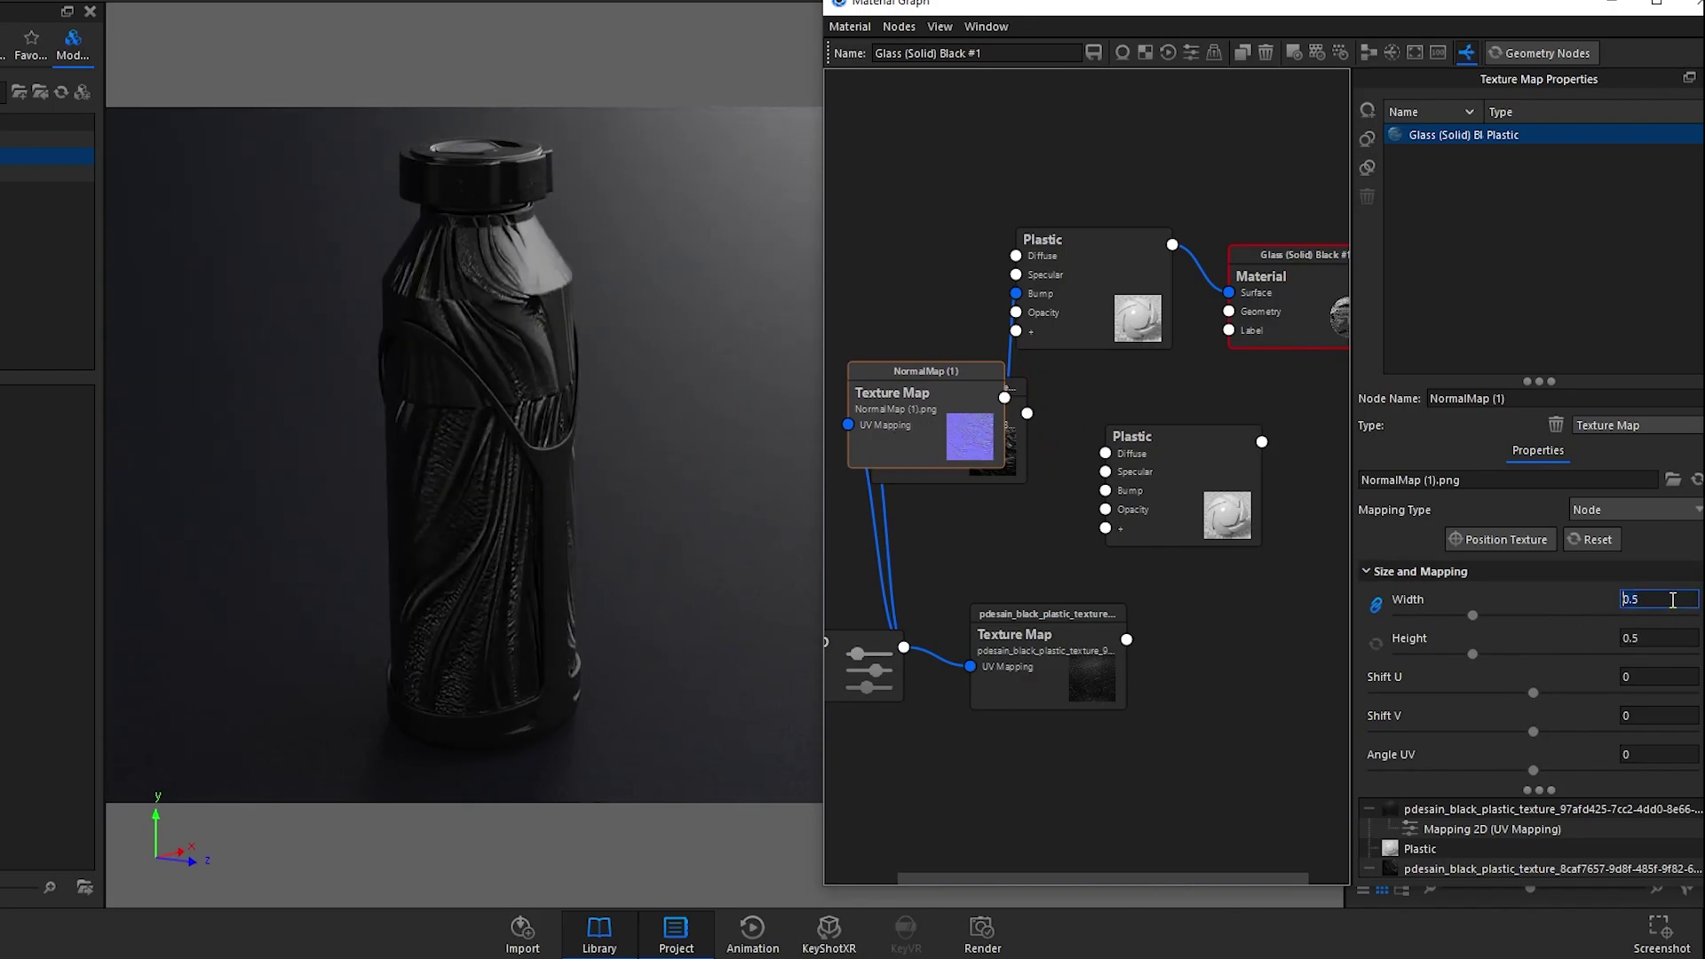
left_click(1507, 540)
left_click(484, 384)
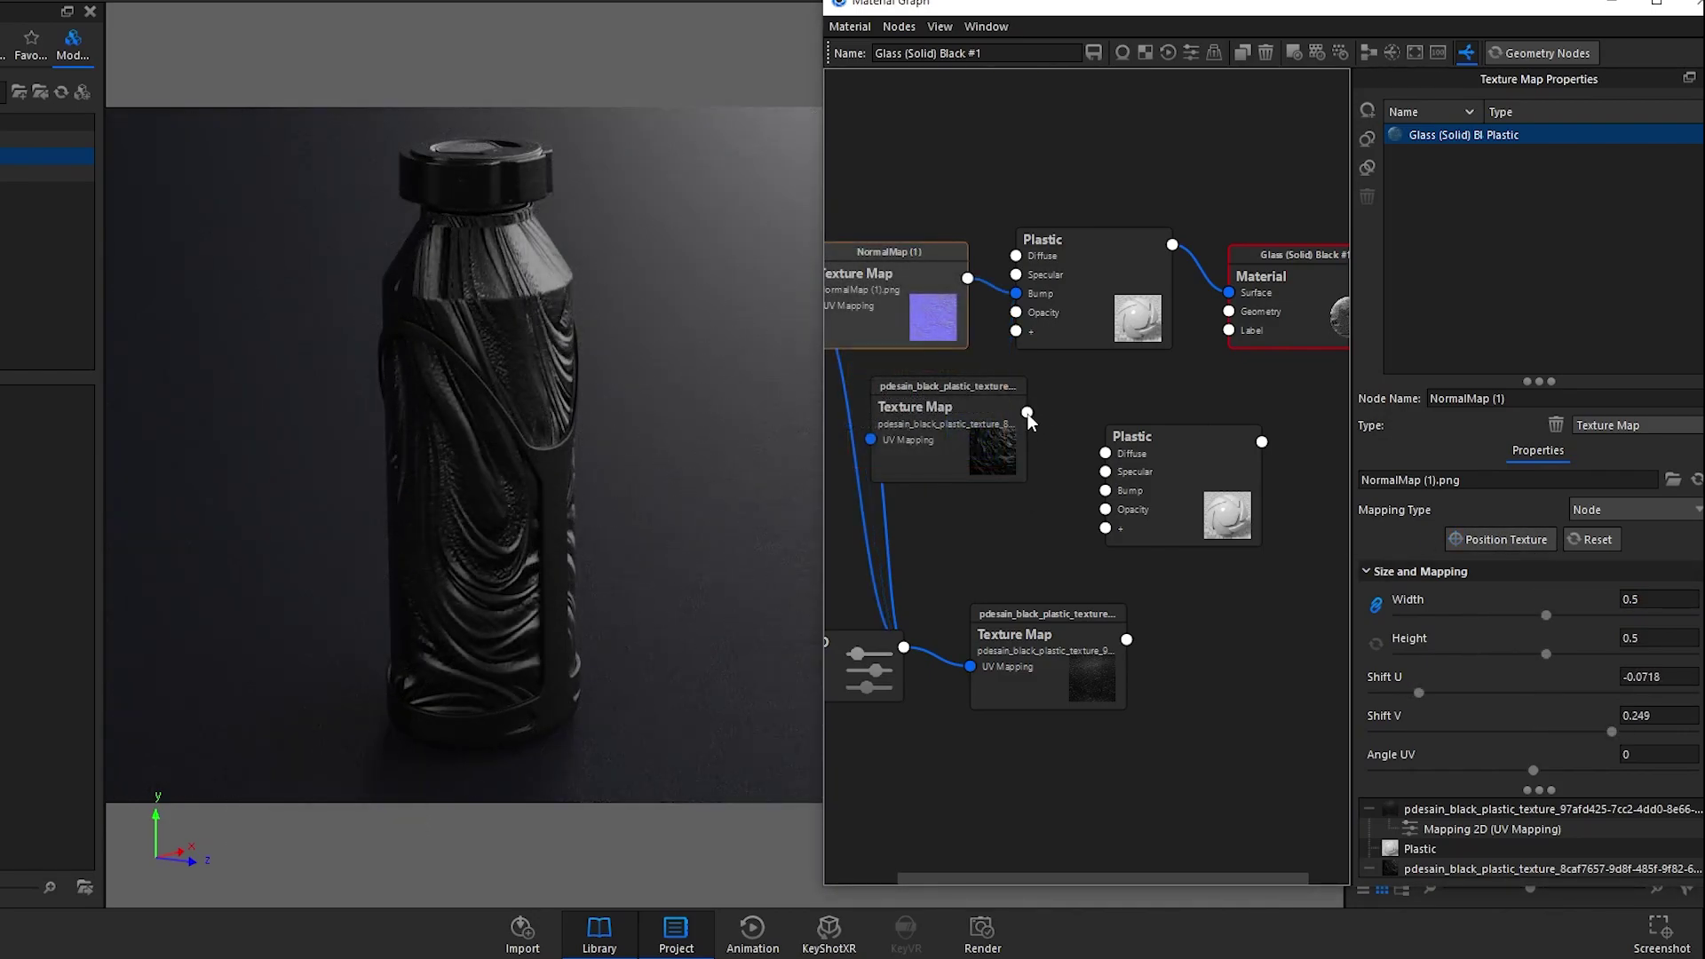
Step: Compare both versions by connecting the wavy texture map to the Plastic's Bump input and switching back to the normal map
left_click_drag(1028, 411, 1017, 300)
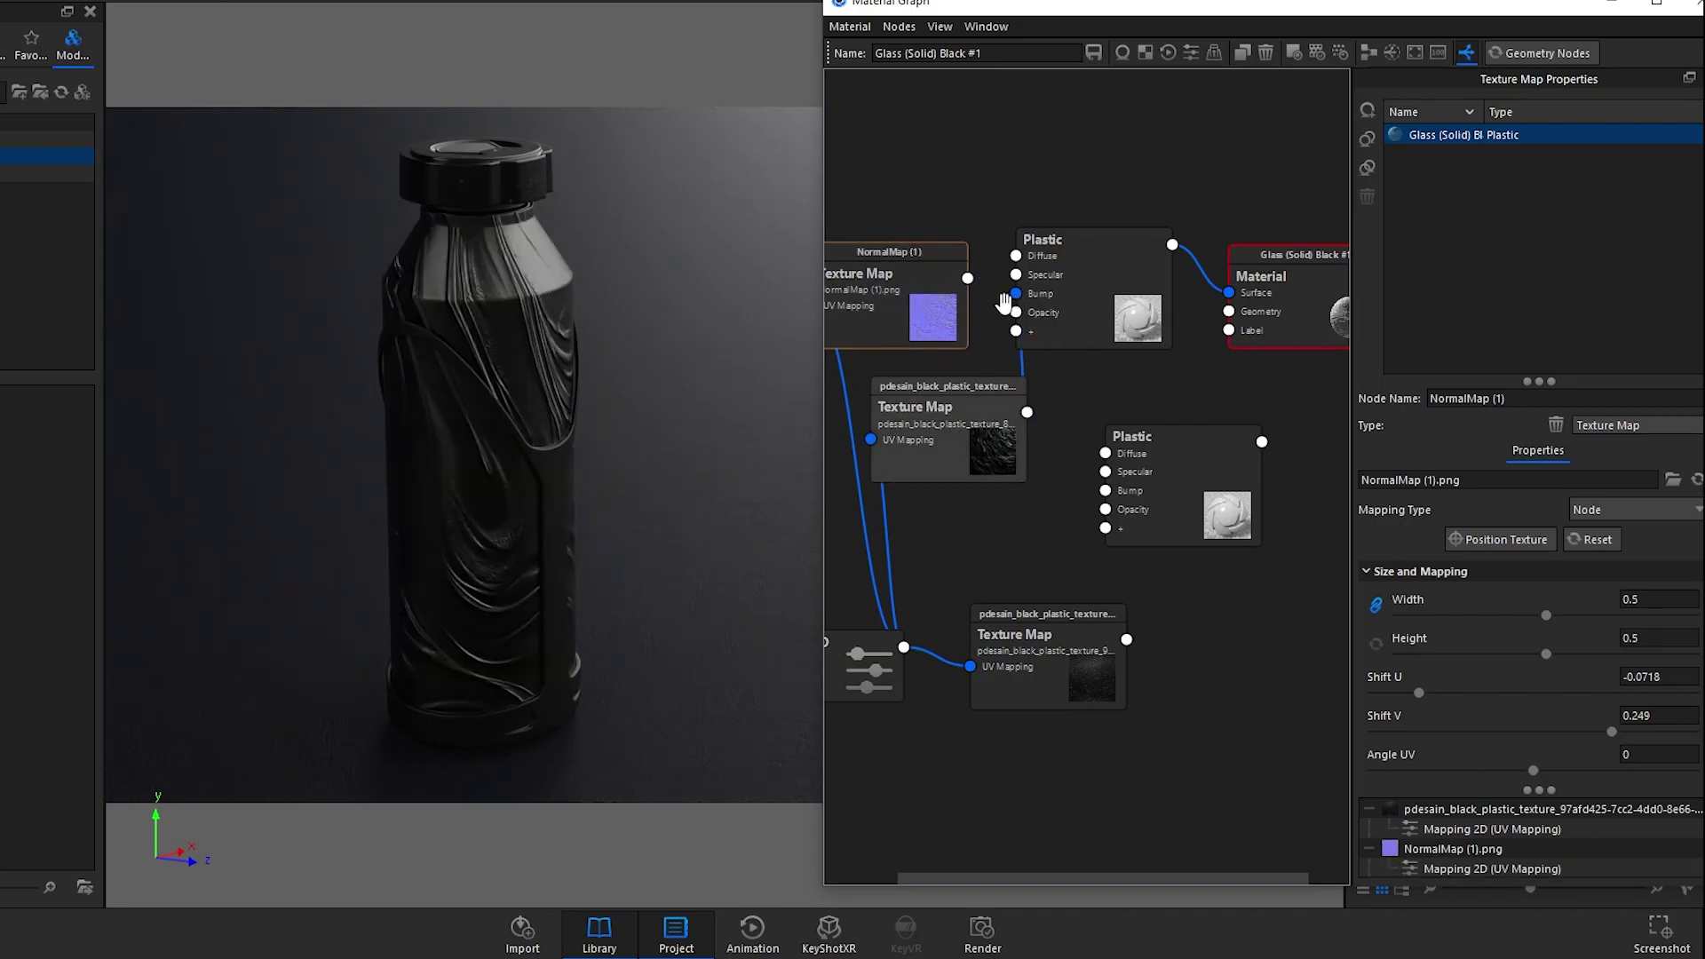
left_click_drag(967, 278, 1016, 293)
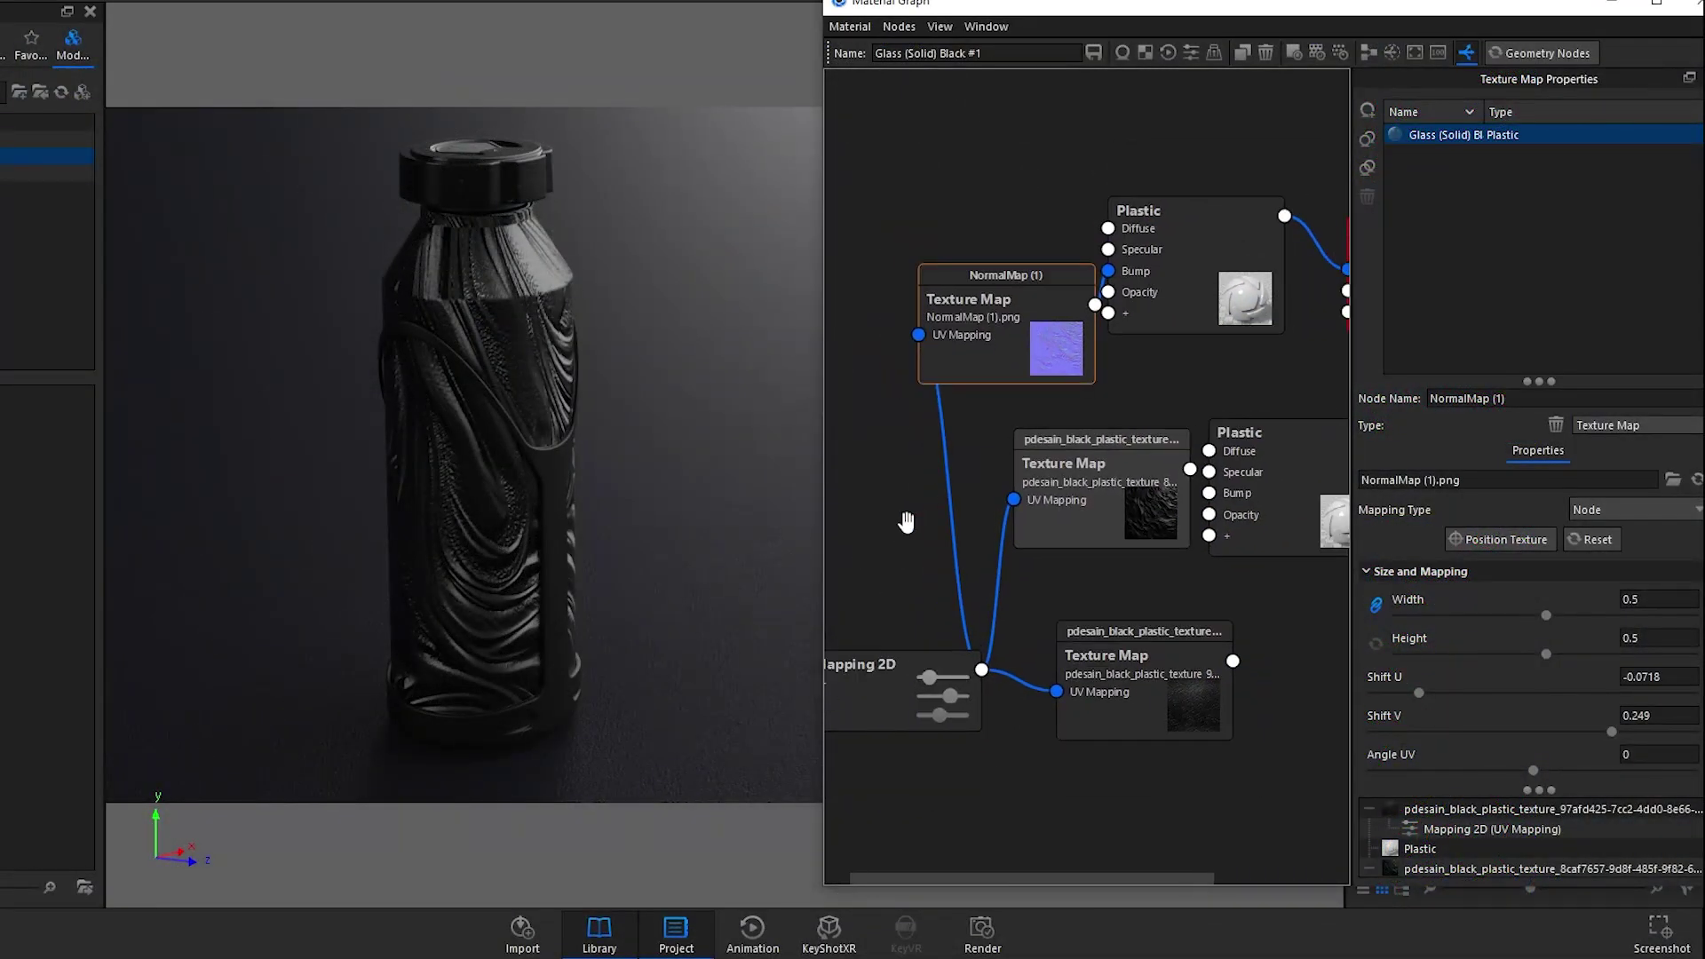
left_click_drag(1029, 387, 1004, 368)
Step: Reduce the normal map texture's linked width and height for a finer pattern
left_click(1676, 602)
key("BackSpace")
type("0.")
type("5")
key("Return")
Step: Delete the normal map texture node from the material graph
left_click(1092, 494)
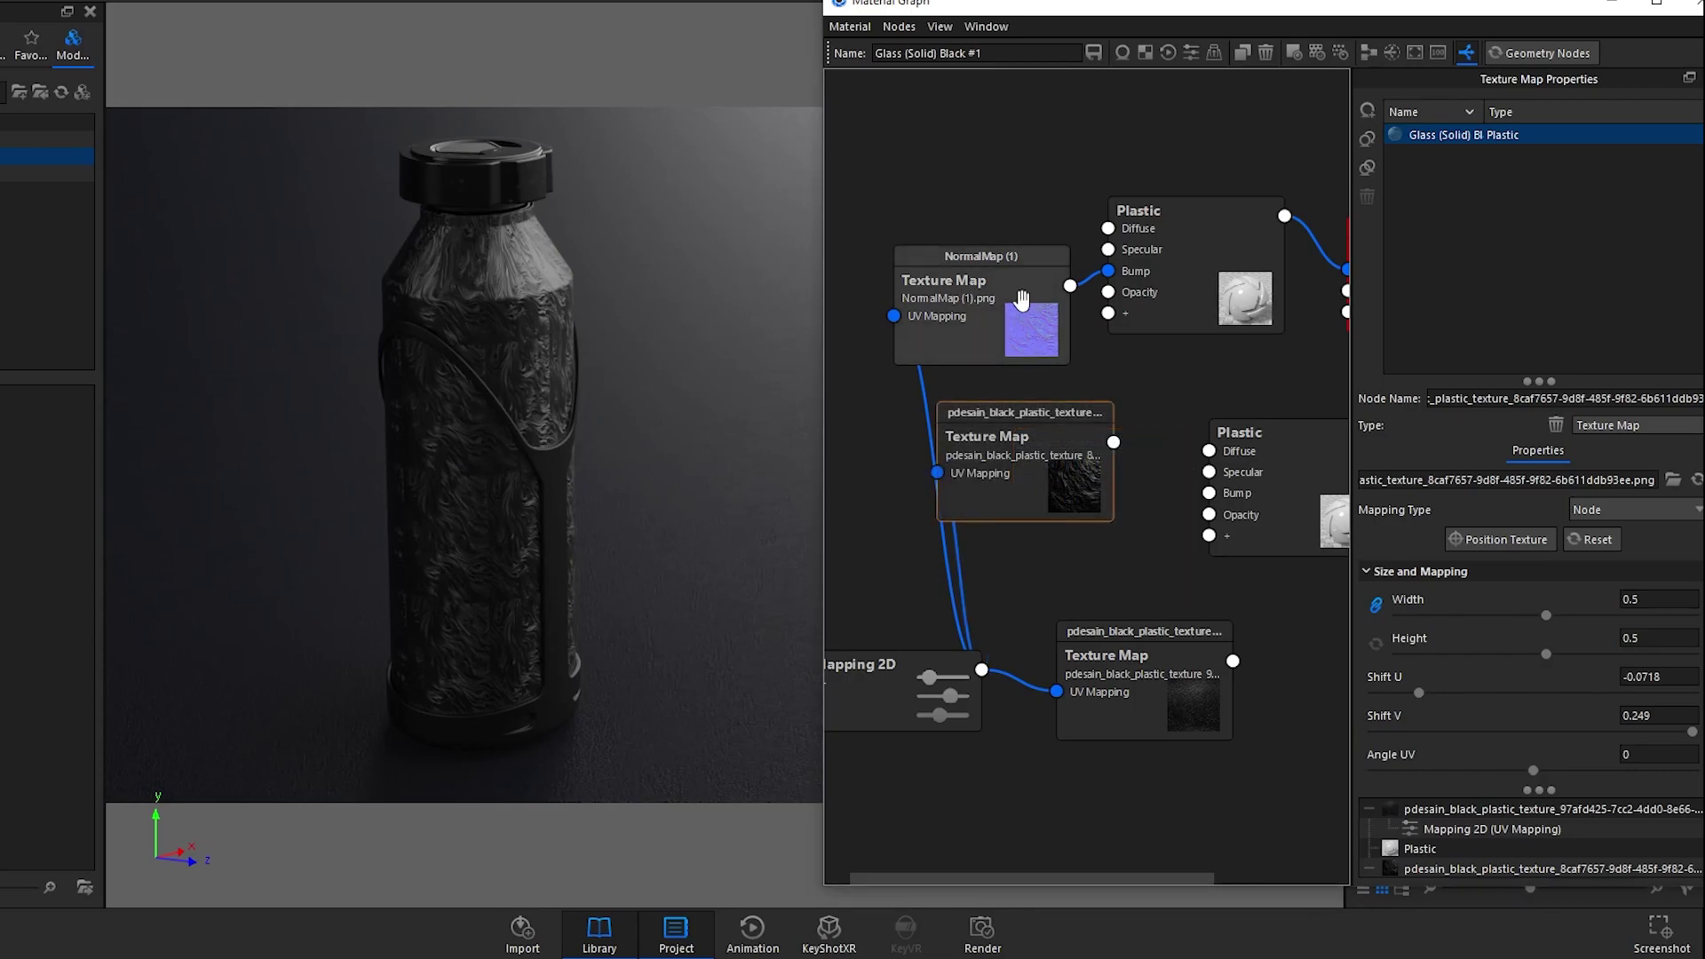
left_click(1021, 302)
key("Delete")
Step: Rearrange the Mapping 2D node and line up the wavy and grooved texture maps beside it
left_click(1014, 427)
left_click_drag(896, 687, 849, 682)
left_click_drag(1111, 450, 1046, 399)
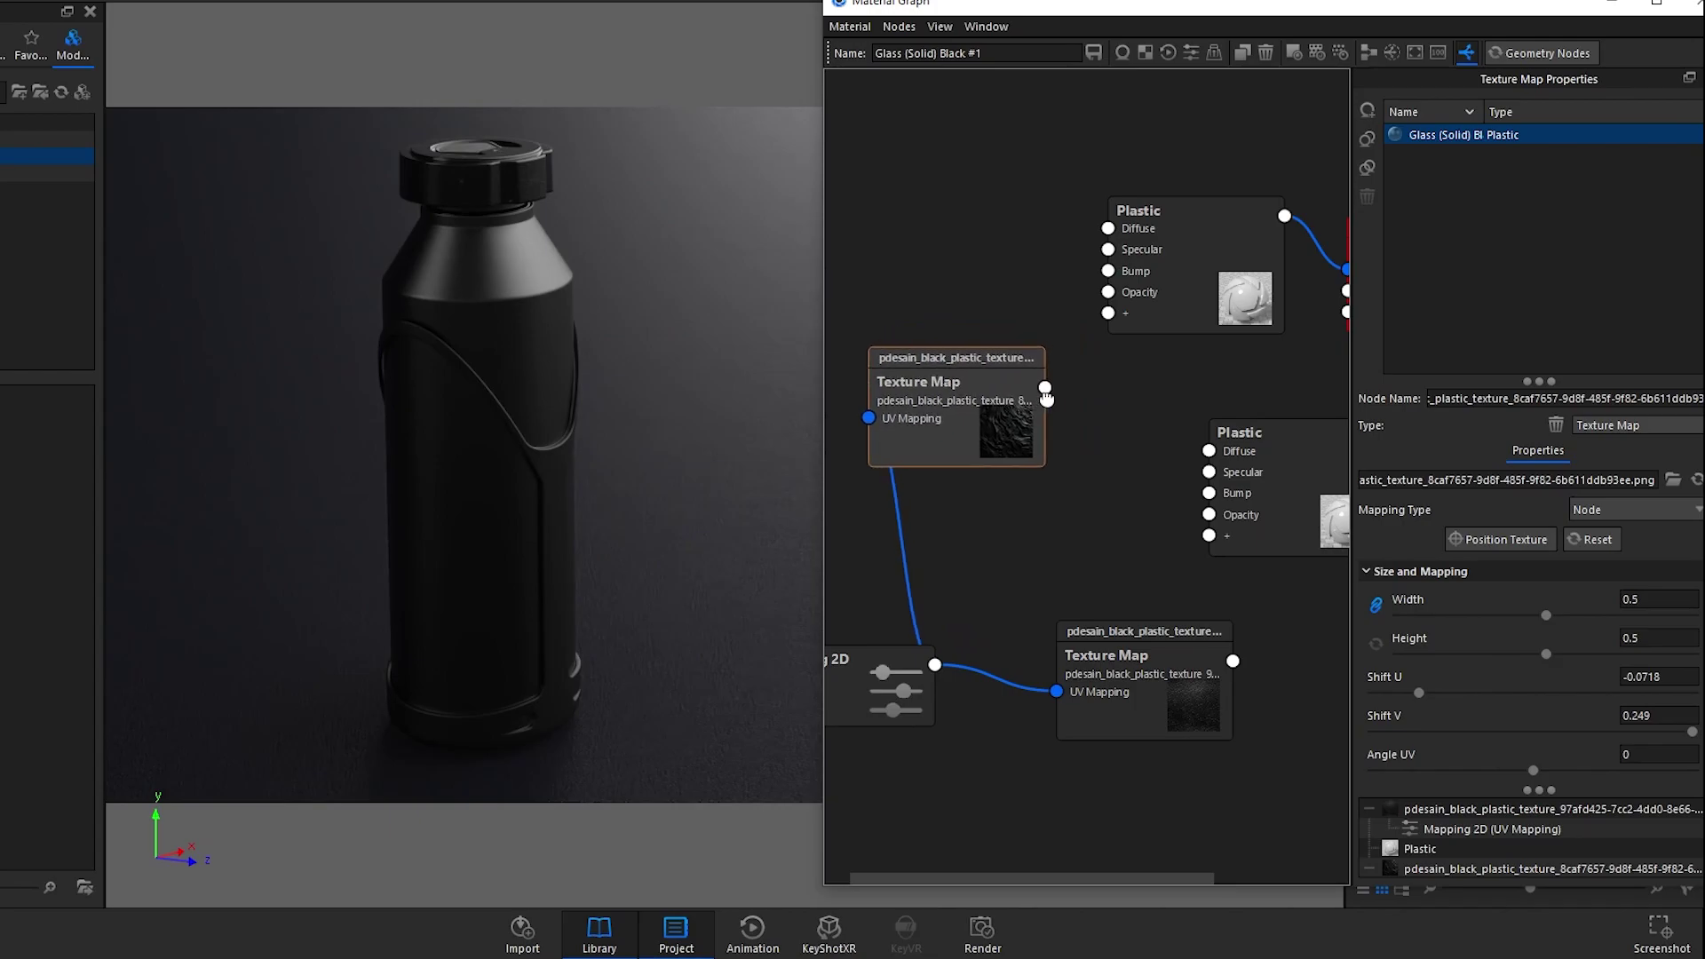
scroll(1082, 591, "down", 1)
left_click_drag(911, 662, 840, 656)
mouse_move(992, 424)
left_mouse_down()
mouse_move(976, 423)
mouse_move(1000, 444)
left_mouse_up()
left_click_drag(1173, 640, 1026, 635)
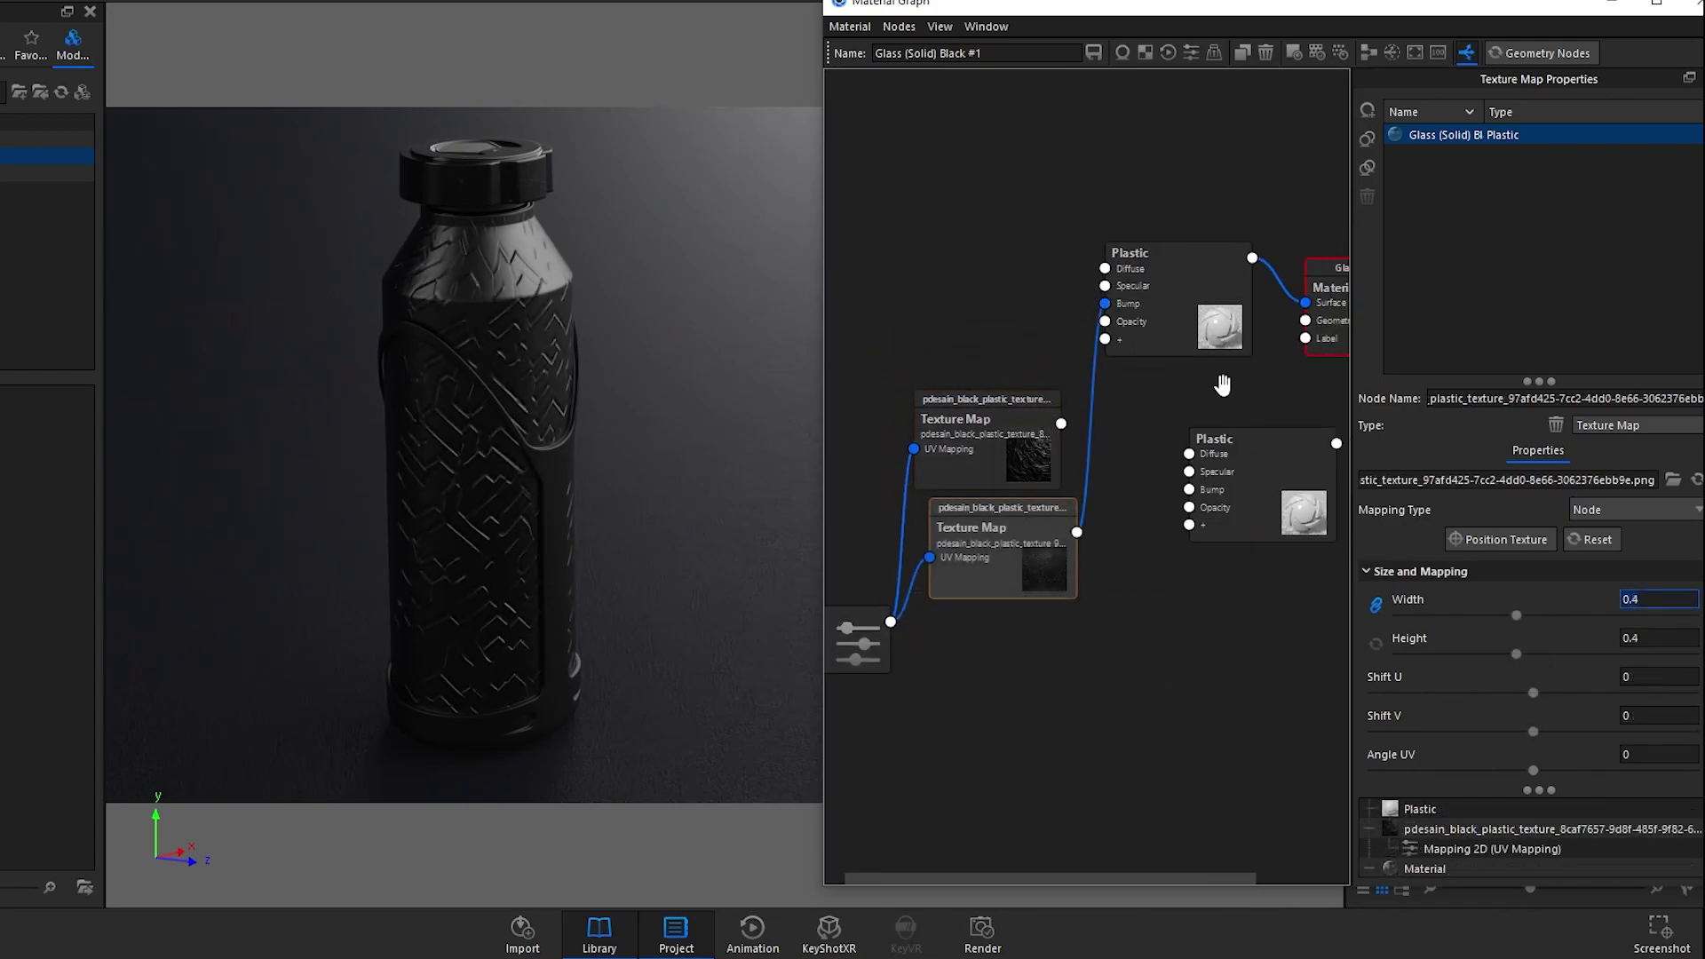
Step: Connect the grooved texture map to the Plastic's Bump input and change the material type to Plastic (Transparent)
left_click(1167, 280)
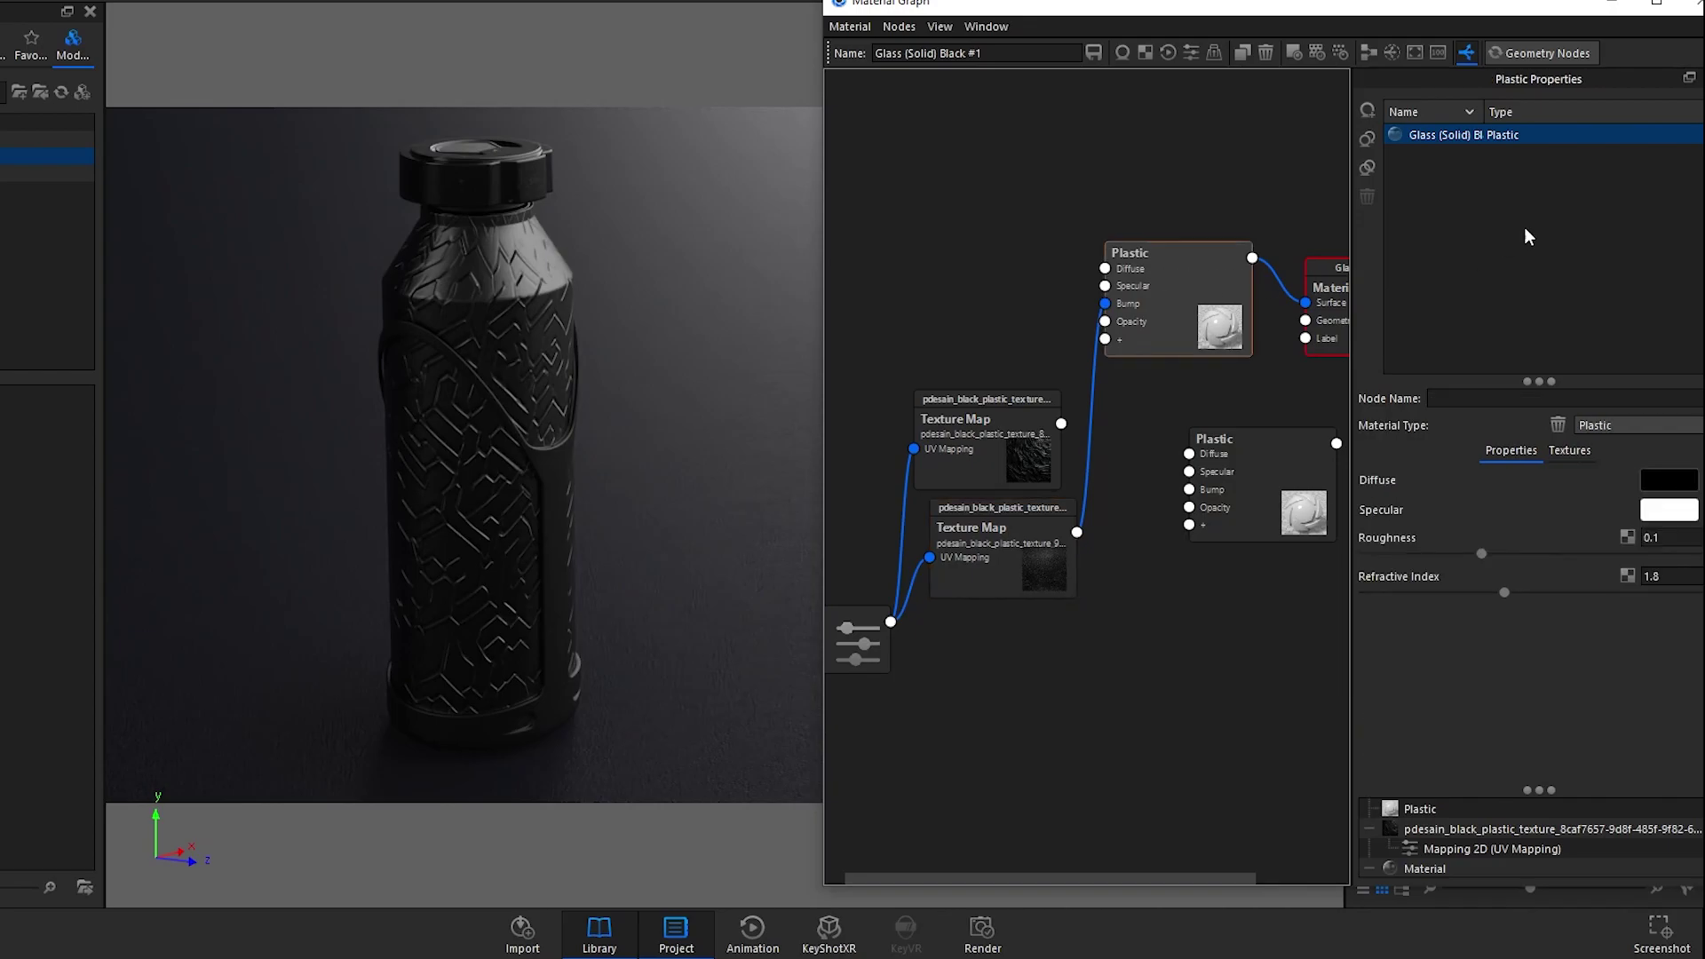
left_click(1638, 425)
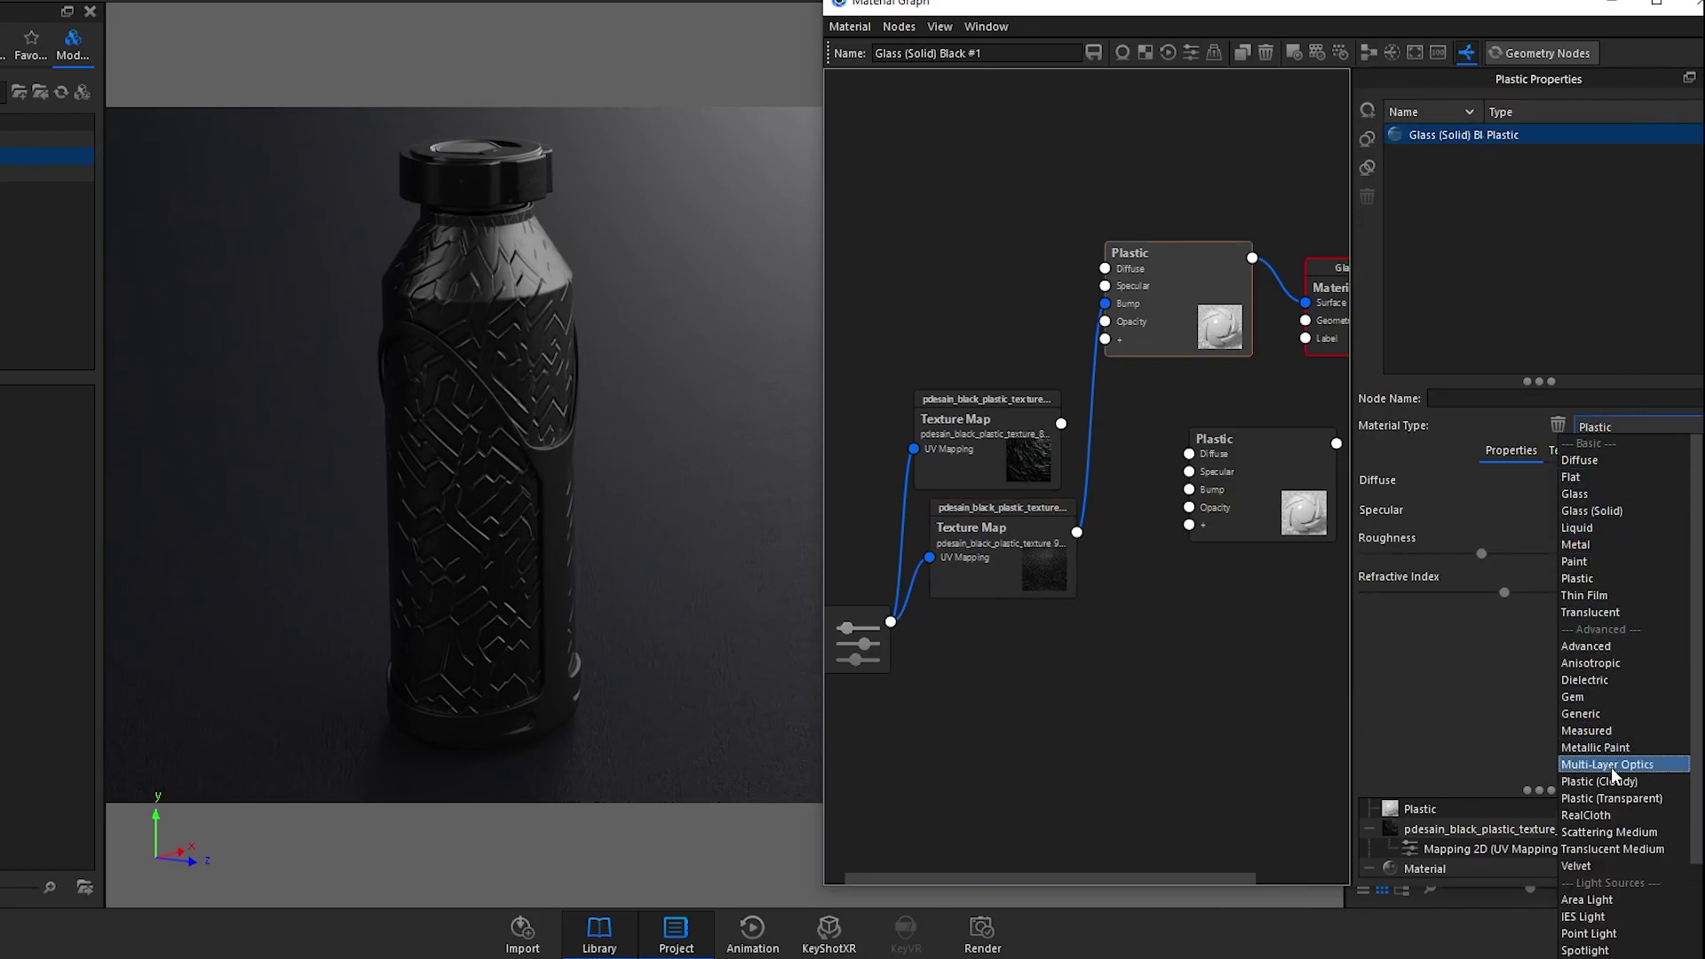
left_click(1621, 798)
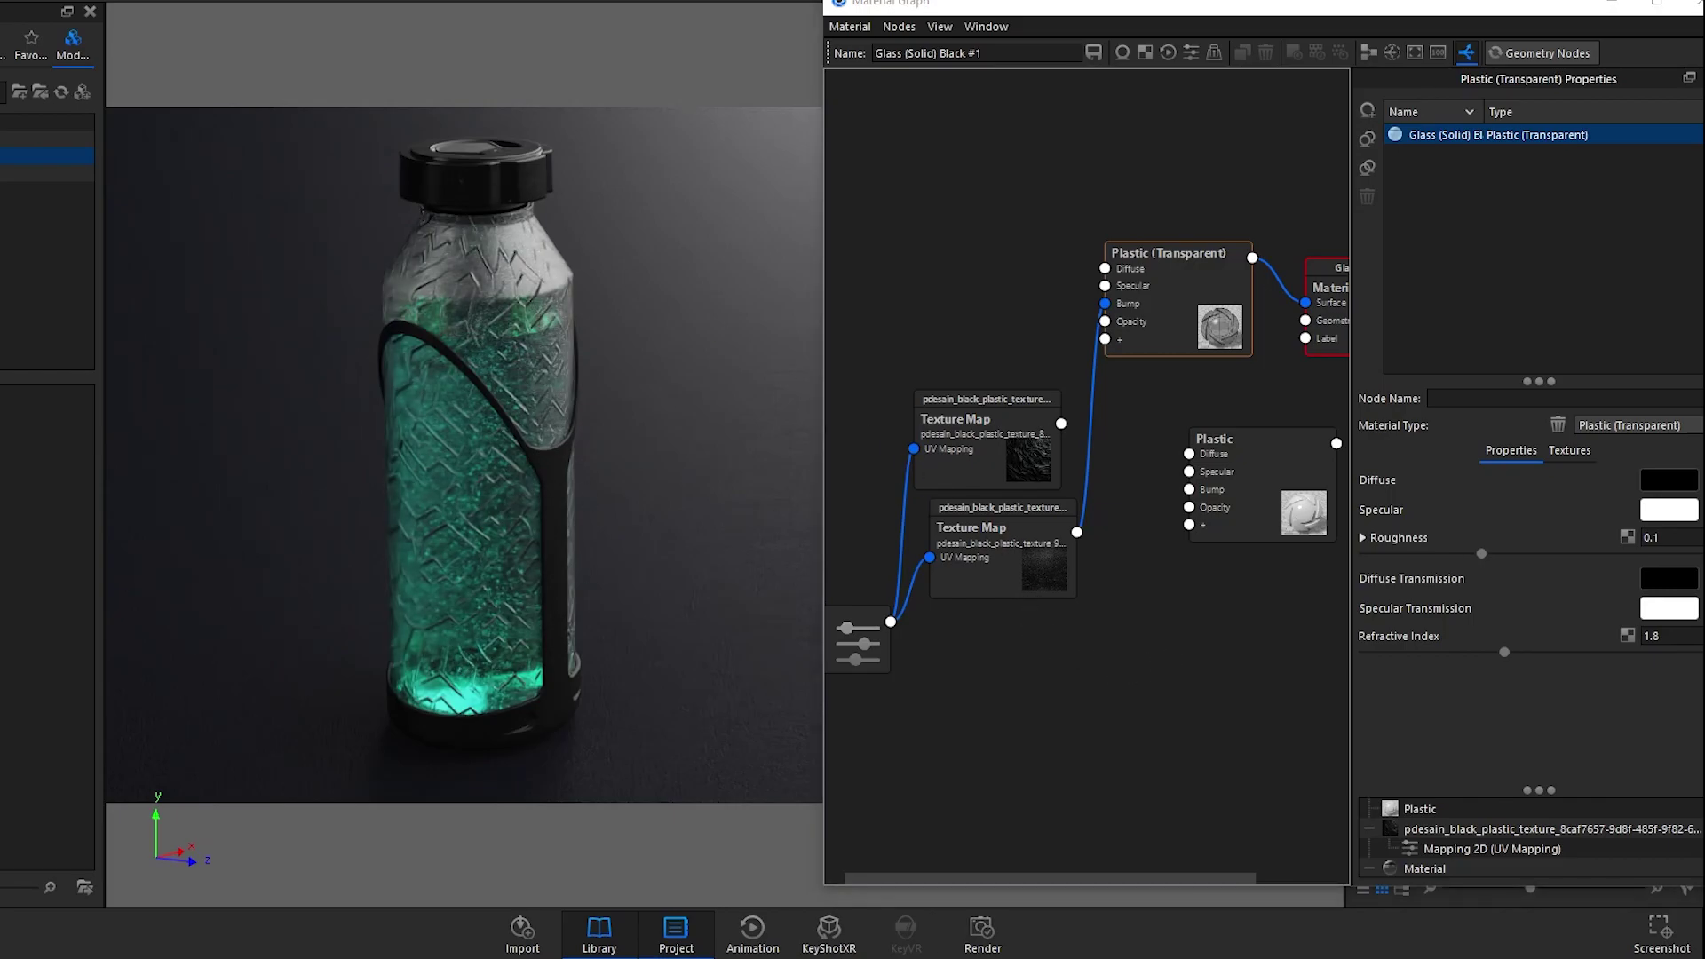
Step: Add the bumpy gray surface and otherworldly black texture images to the graph and place one otherworldly map below the grooved one
left_click_drag(999, 773, 1009, 818)
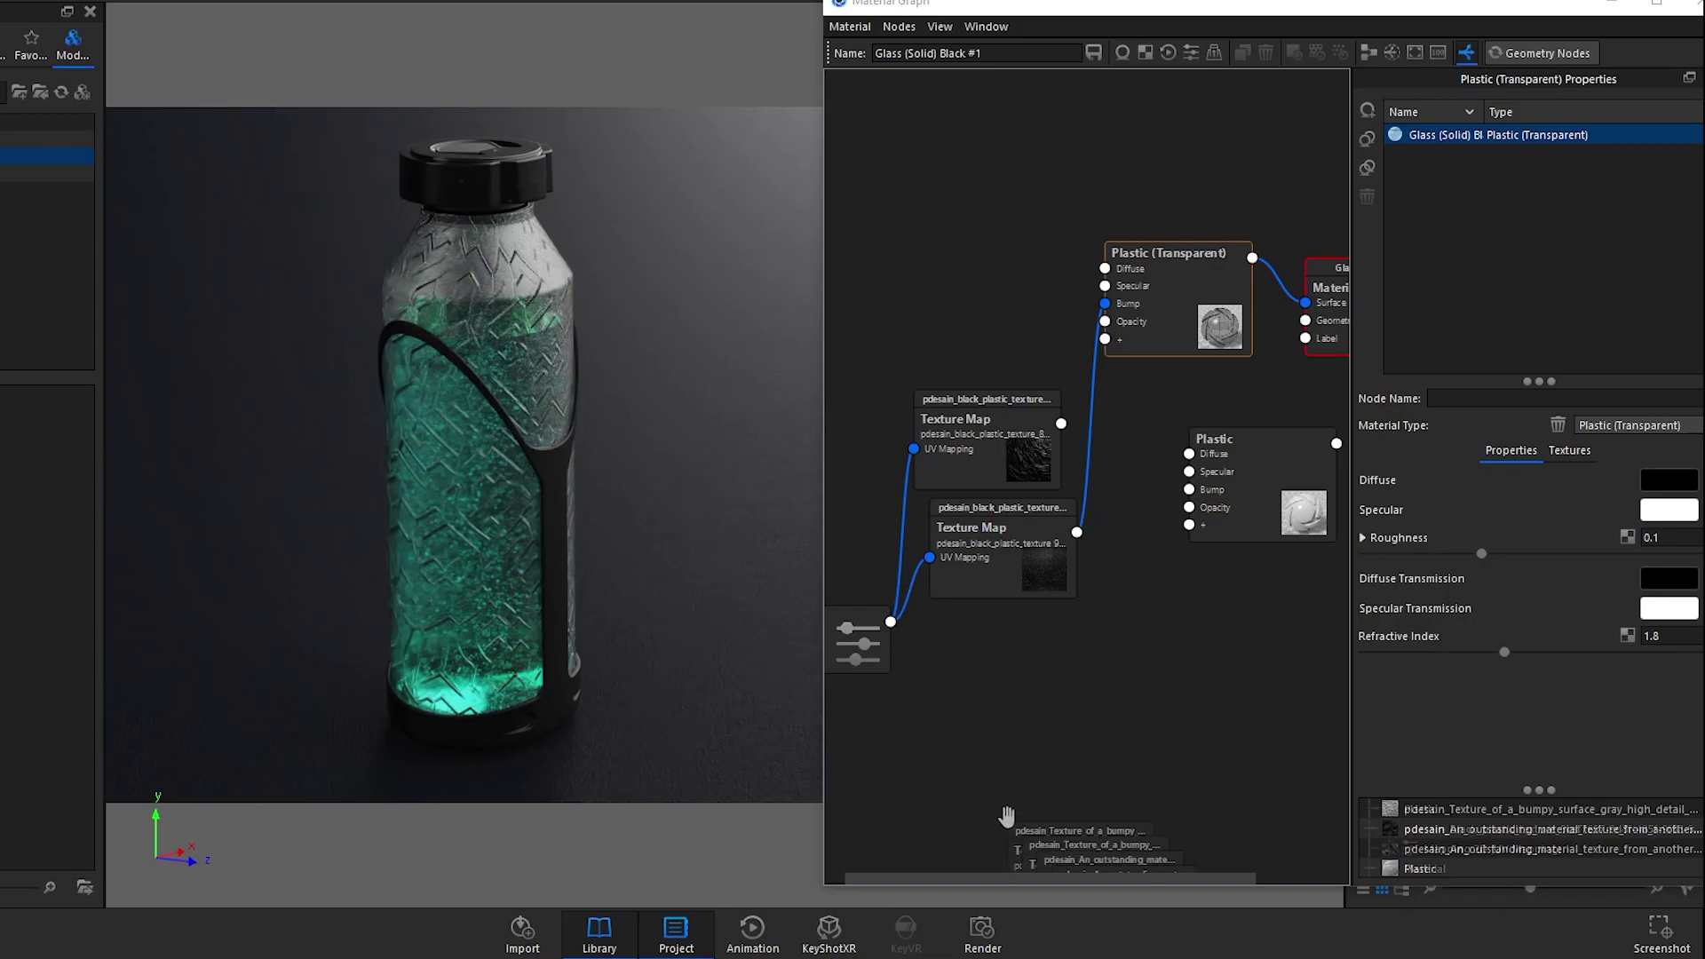
scroll(1114, 710, "down", 2)
scroll(1150, 744, "up", 2)
left_click_drag(1150, 744, 1018, 475)
left_click_drag(969, 526, 994, 548)
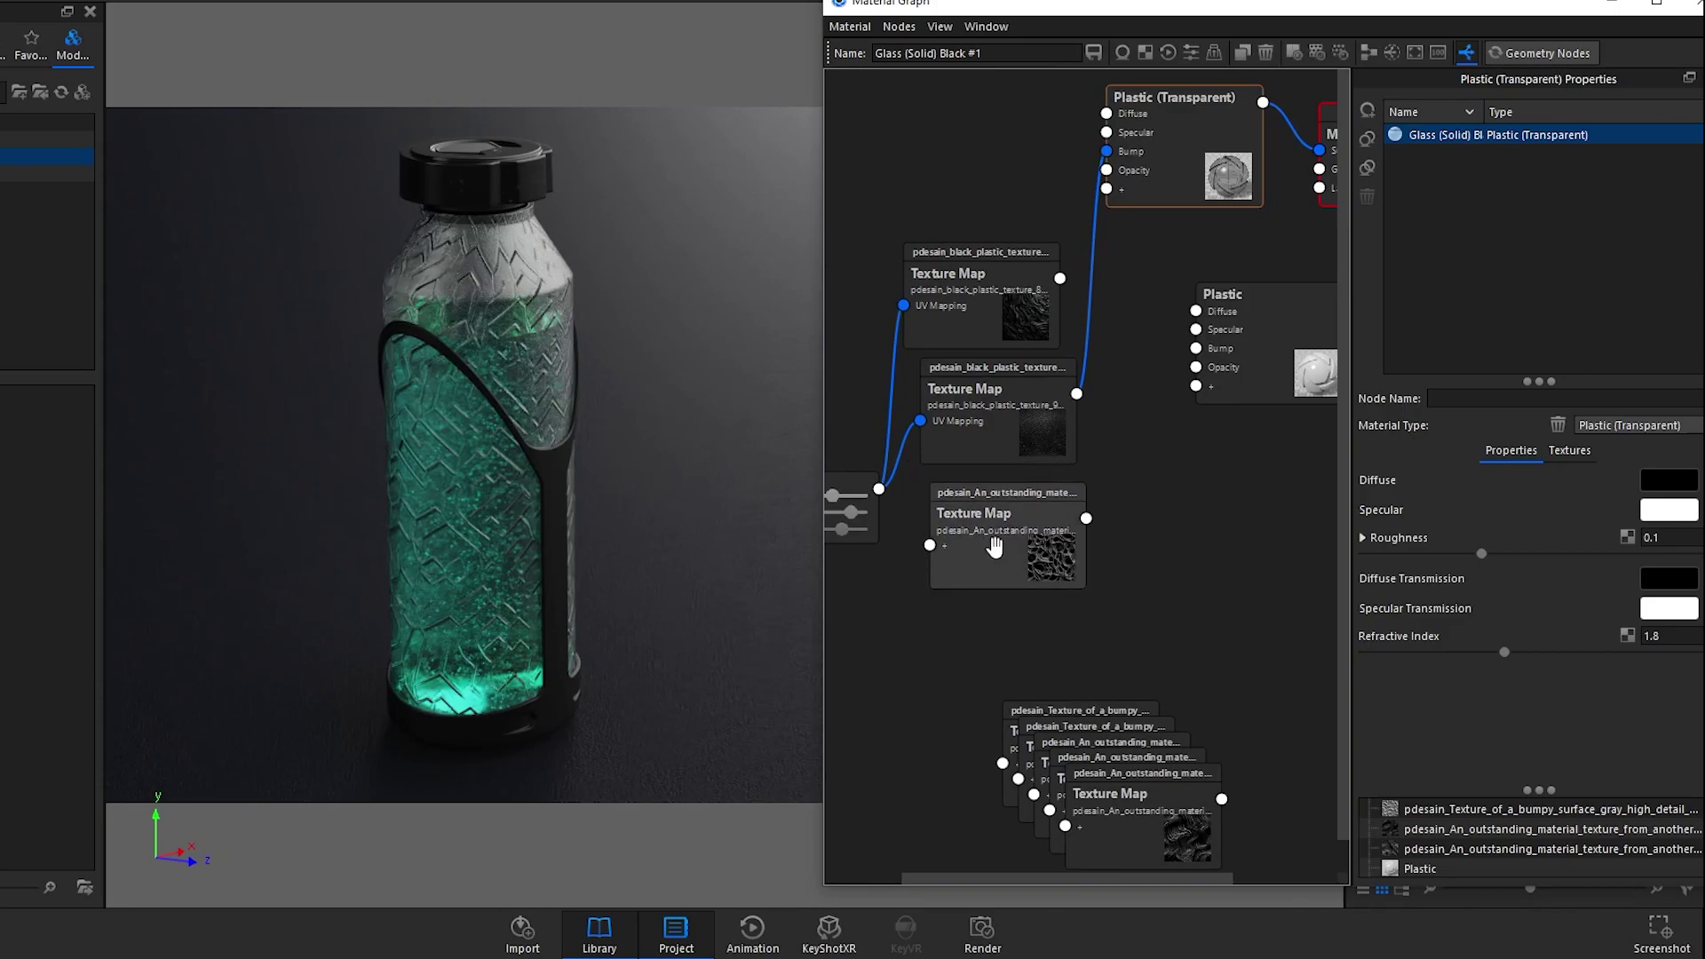
Step: Link the first otherworldly texture map to Mapping 2D with mapping type Node and connect it to the Plastic (Transparent) Bump input
left_click_drag(878, 488, 930, 546)
left_click(996, 534)
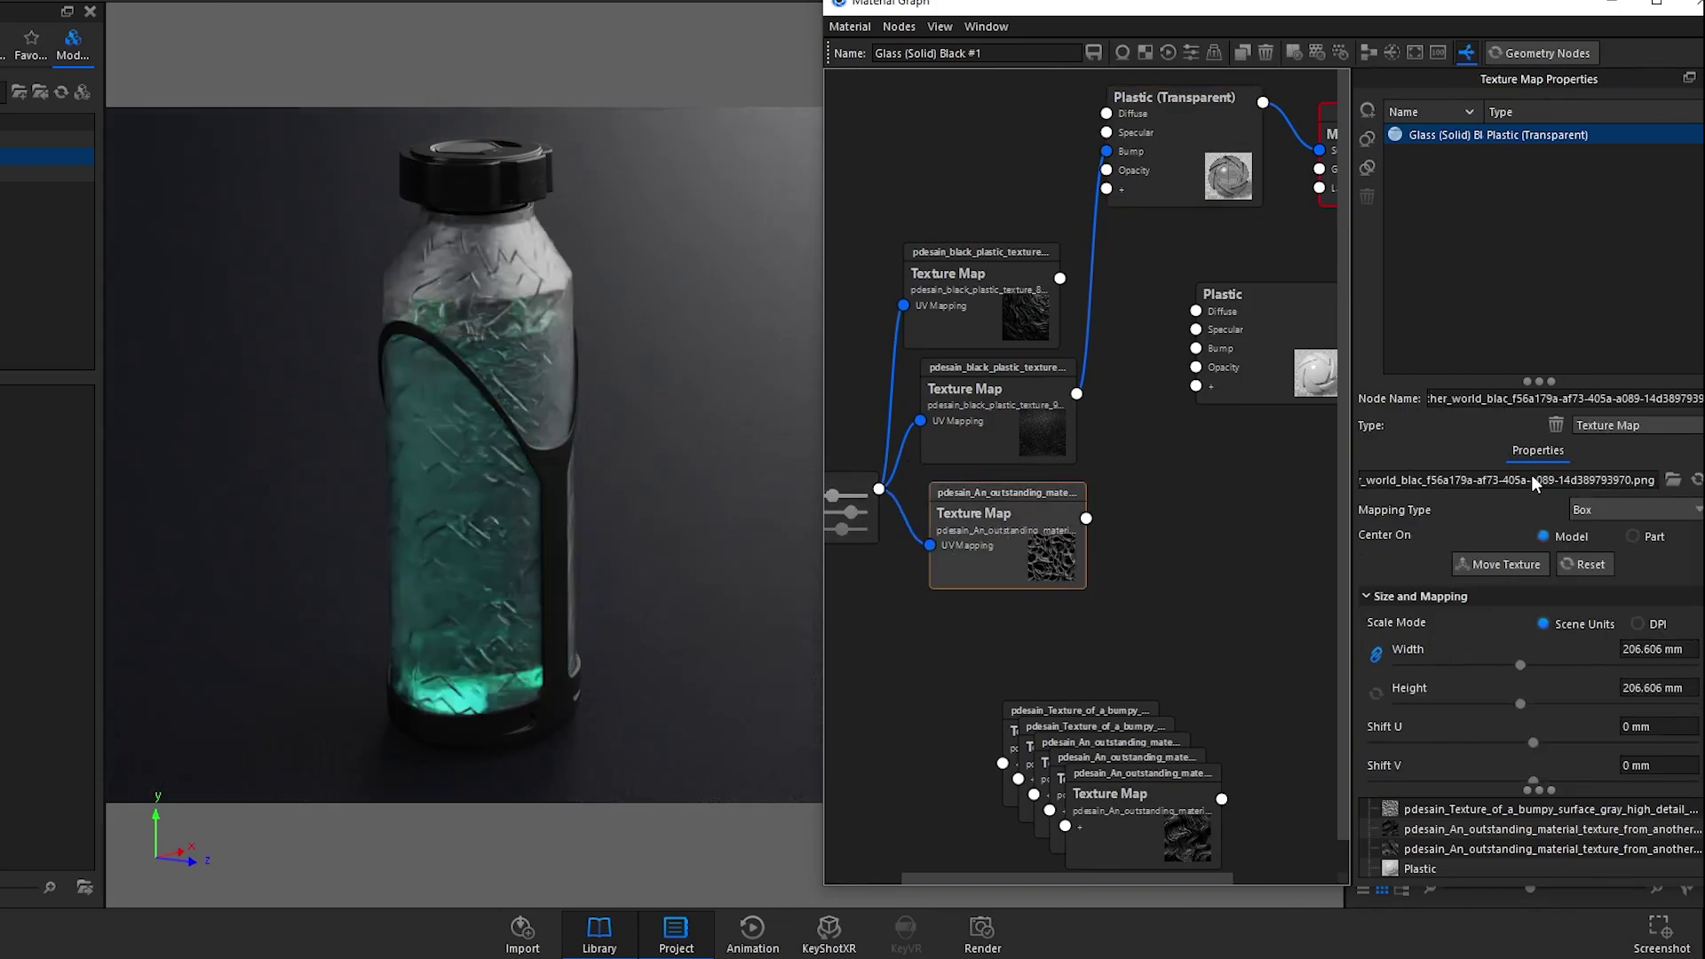
left_click(1634, 509)
left_click(1596, 664)
left_click_drag(1086, 518, 1107, 152)
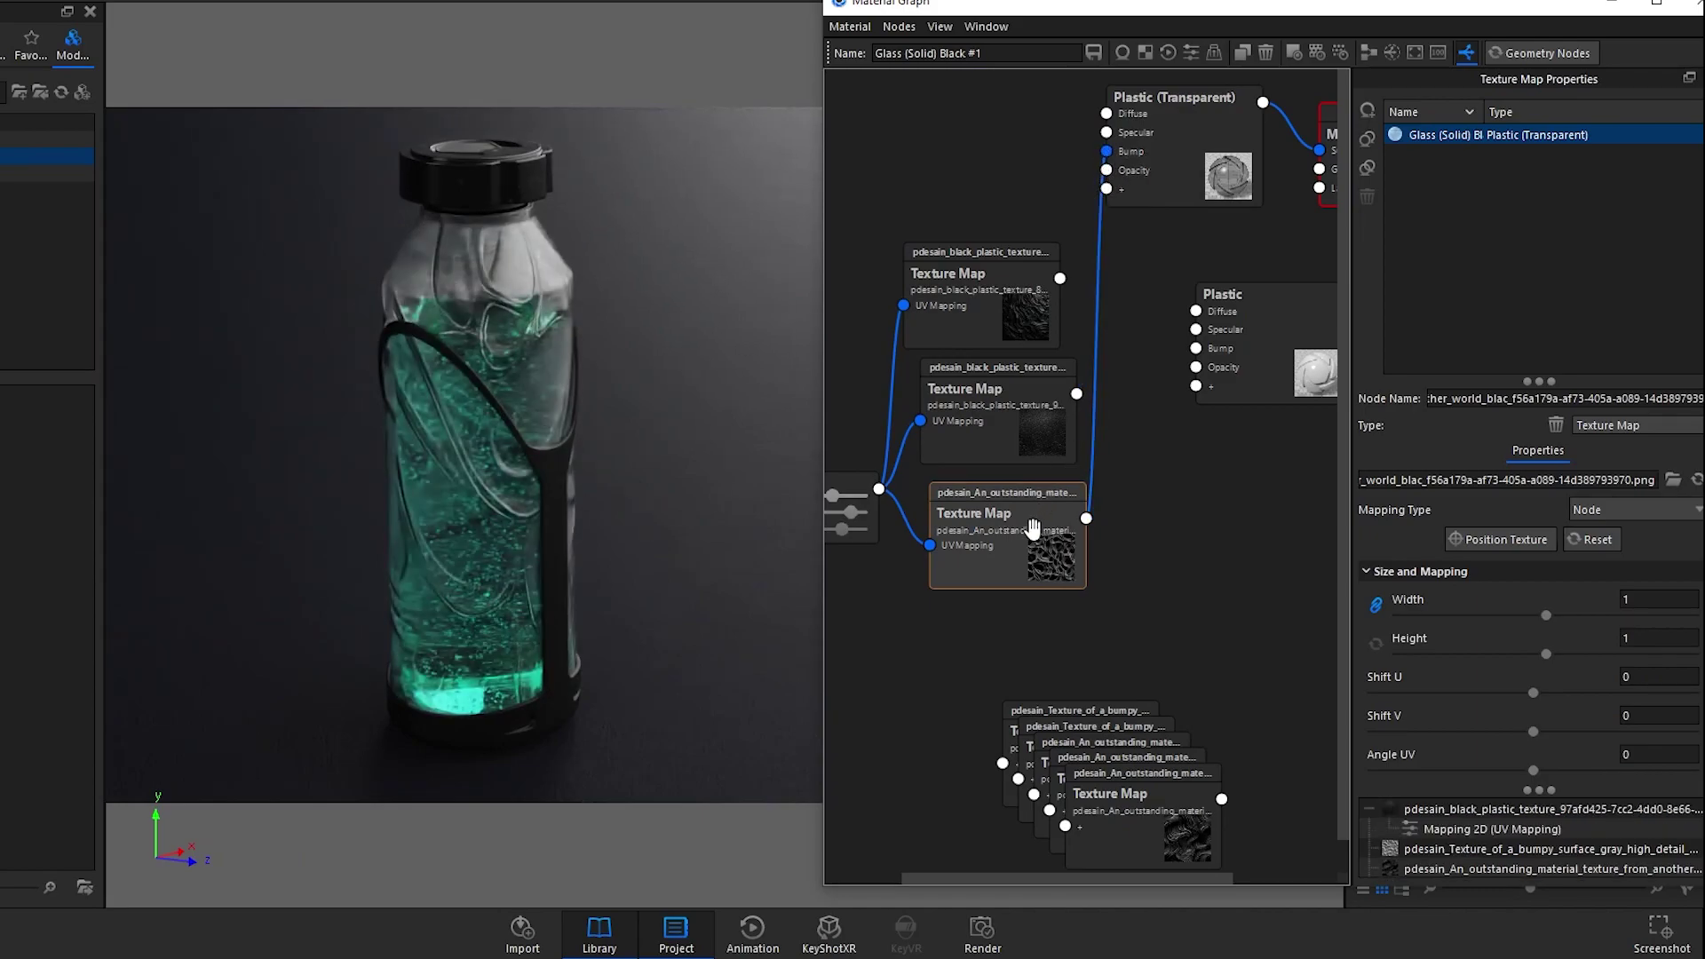
Step: Set the first otherworldly texture map's linked width and height to 0.5
left_click(1638, 598)
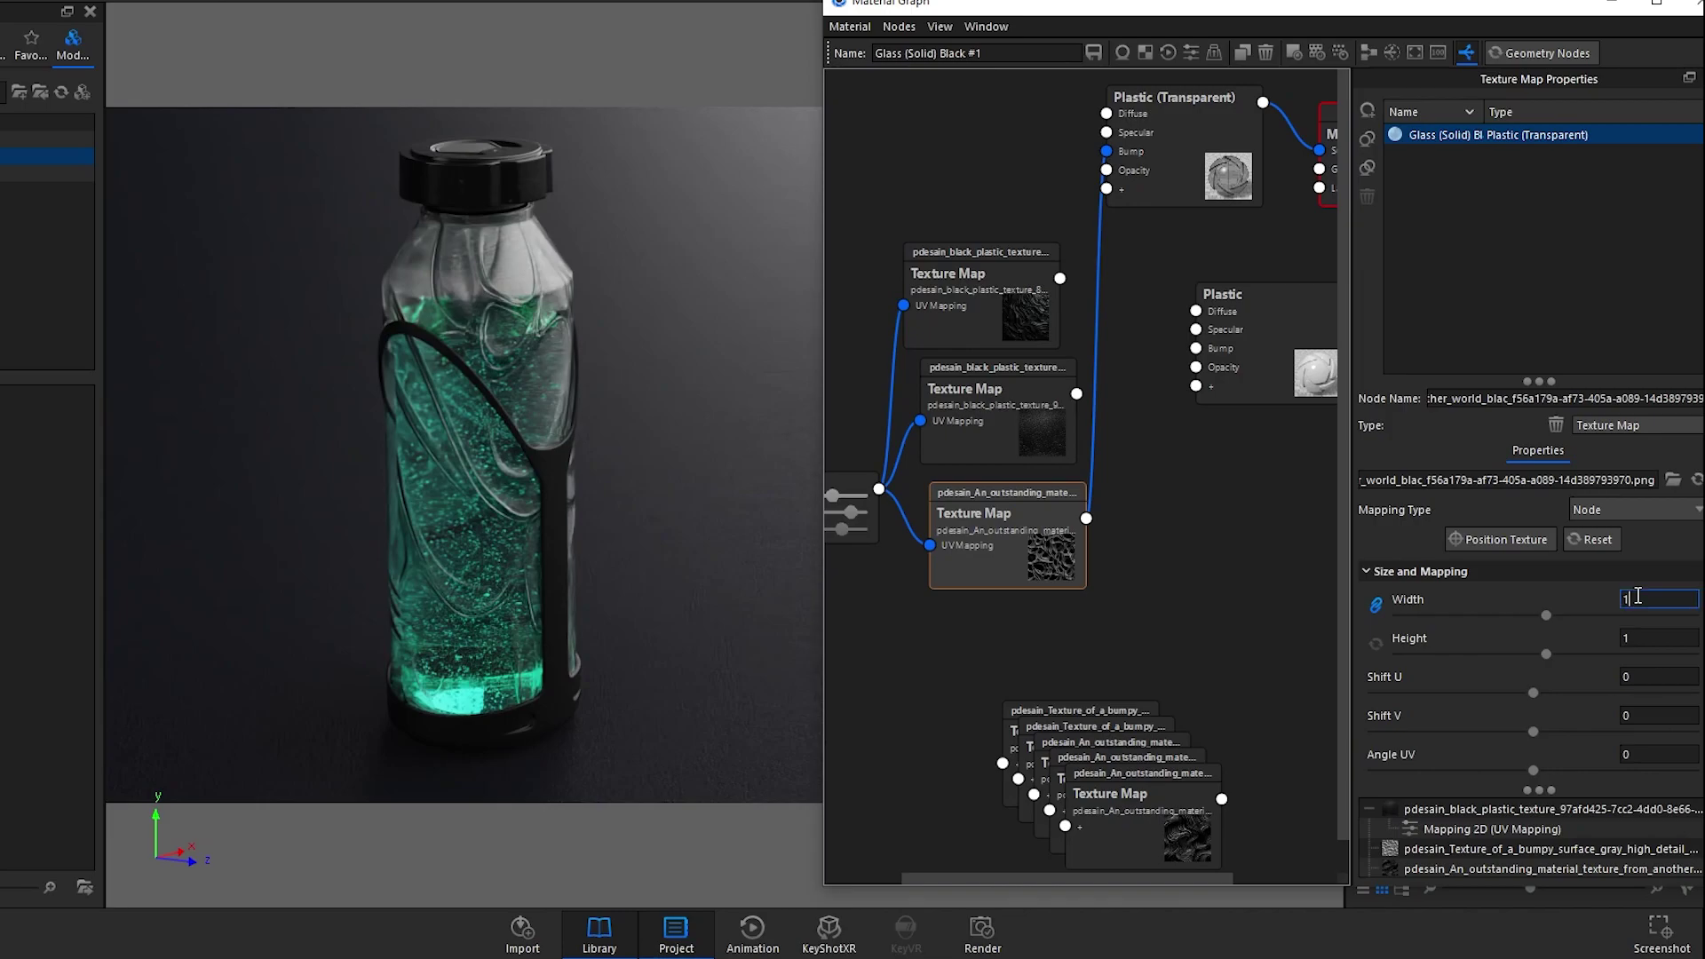
key("BackSpace")
type("0.5")
key("Return")
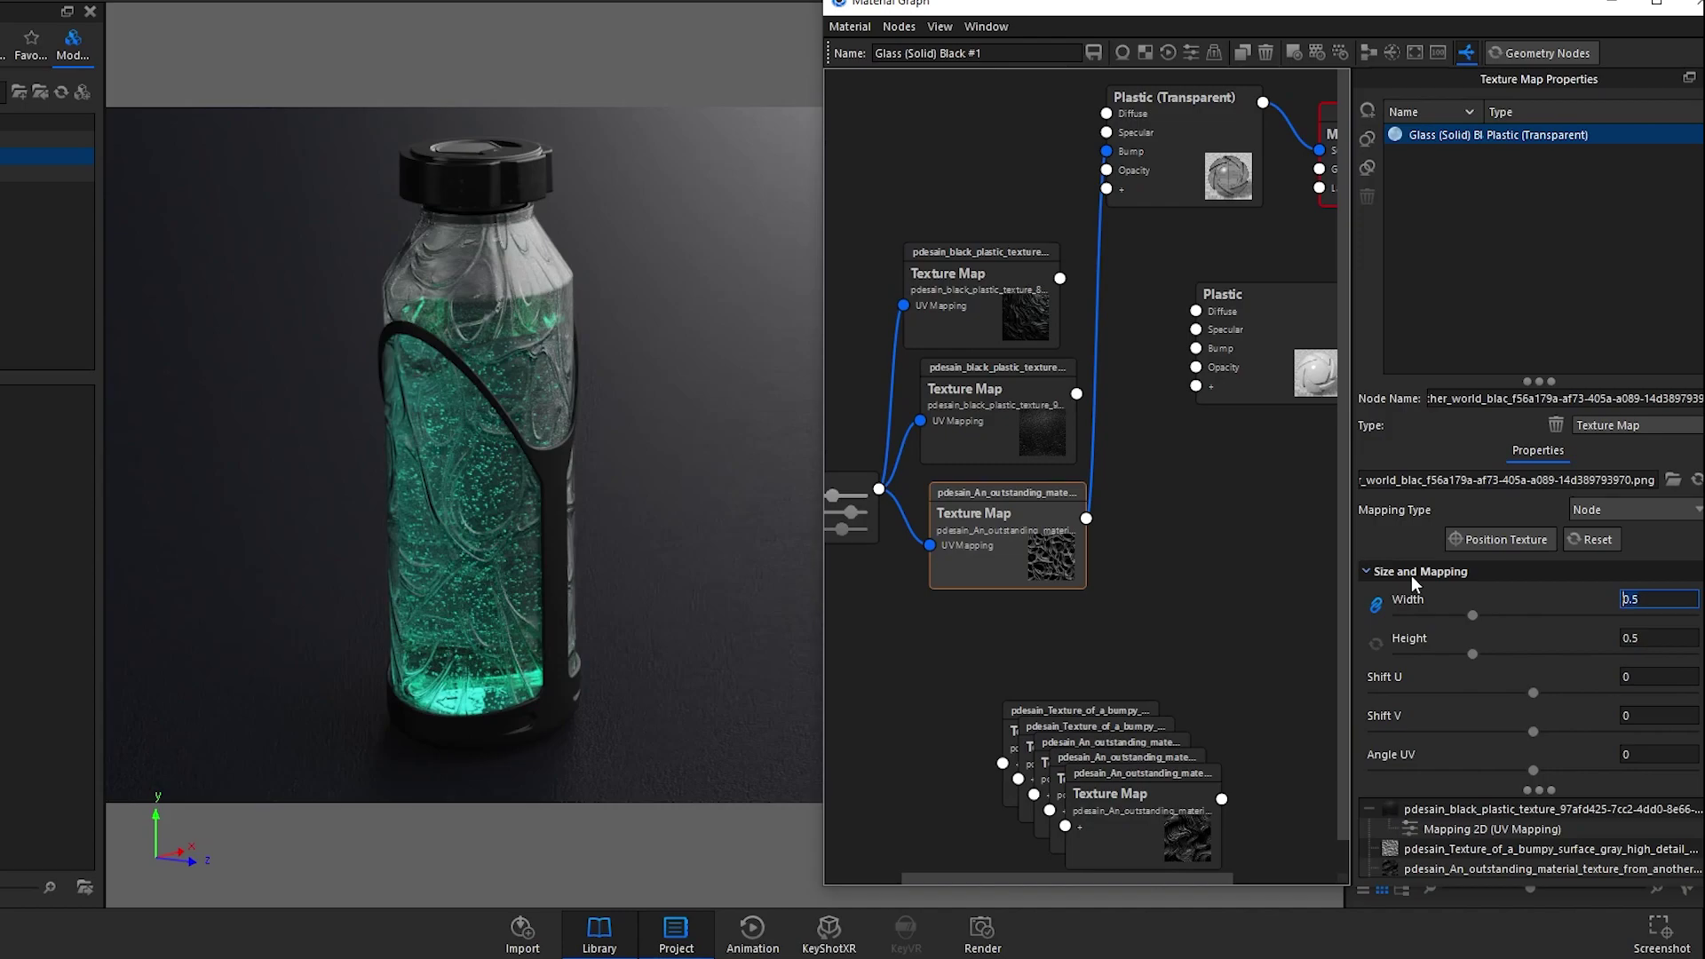
left_click_drag(1005, 564, 1008, 551)
left_click_drag(1014, 449, 1025, 451)
left_click_drag(1027, 539, 1021, 549)
left_click_drag(1014, 448, 1004, 450)
Step: Try 0.03 for the first otherworldly texture map's linked width and height, and settle on 0.2
left_click(1660, 605)
key("BackSpace")
type("03")
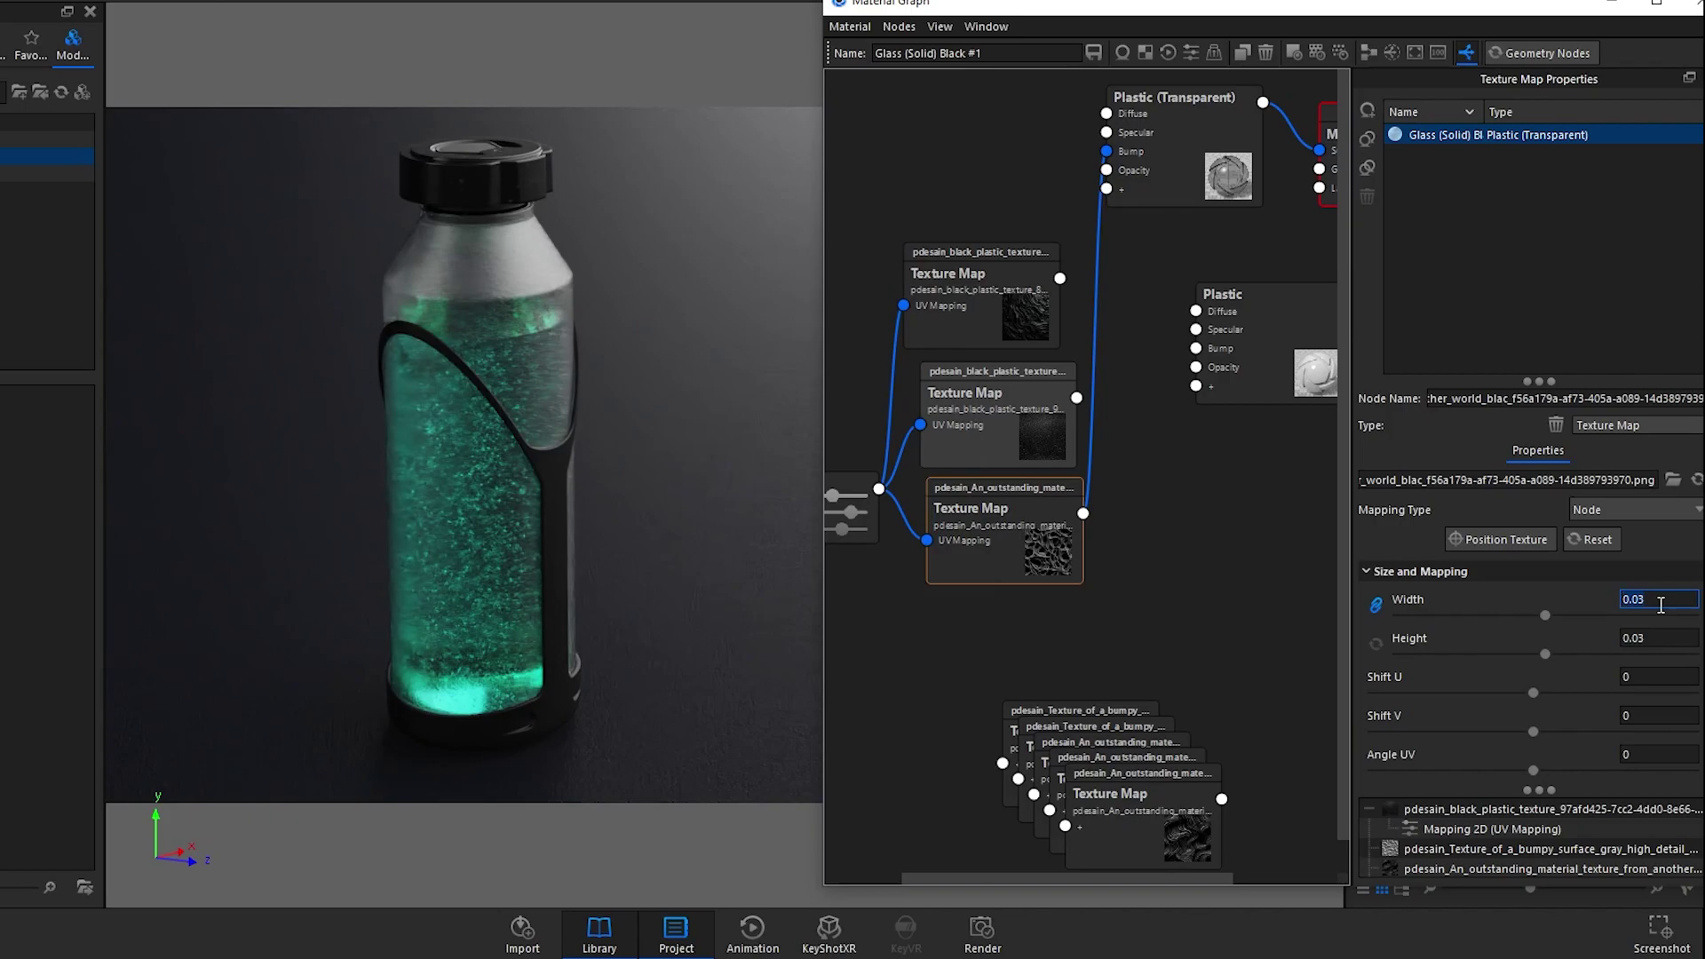
type("0.2")
key("Return")
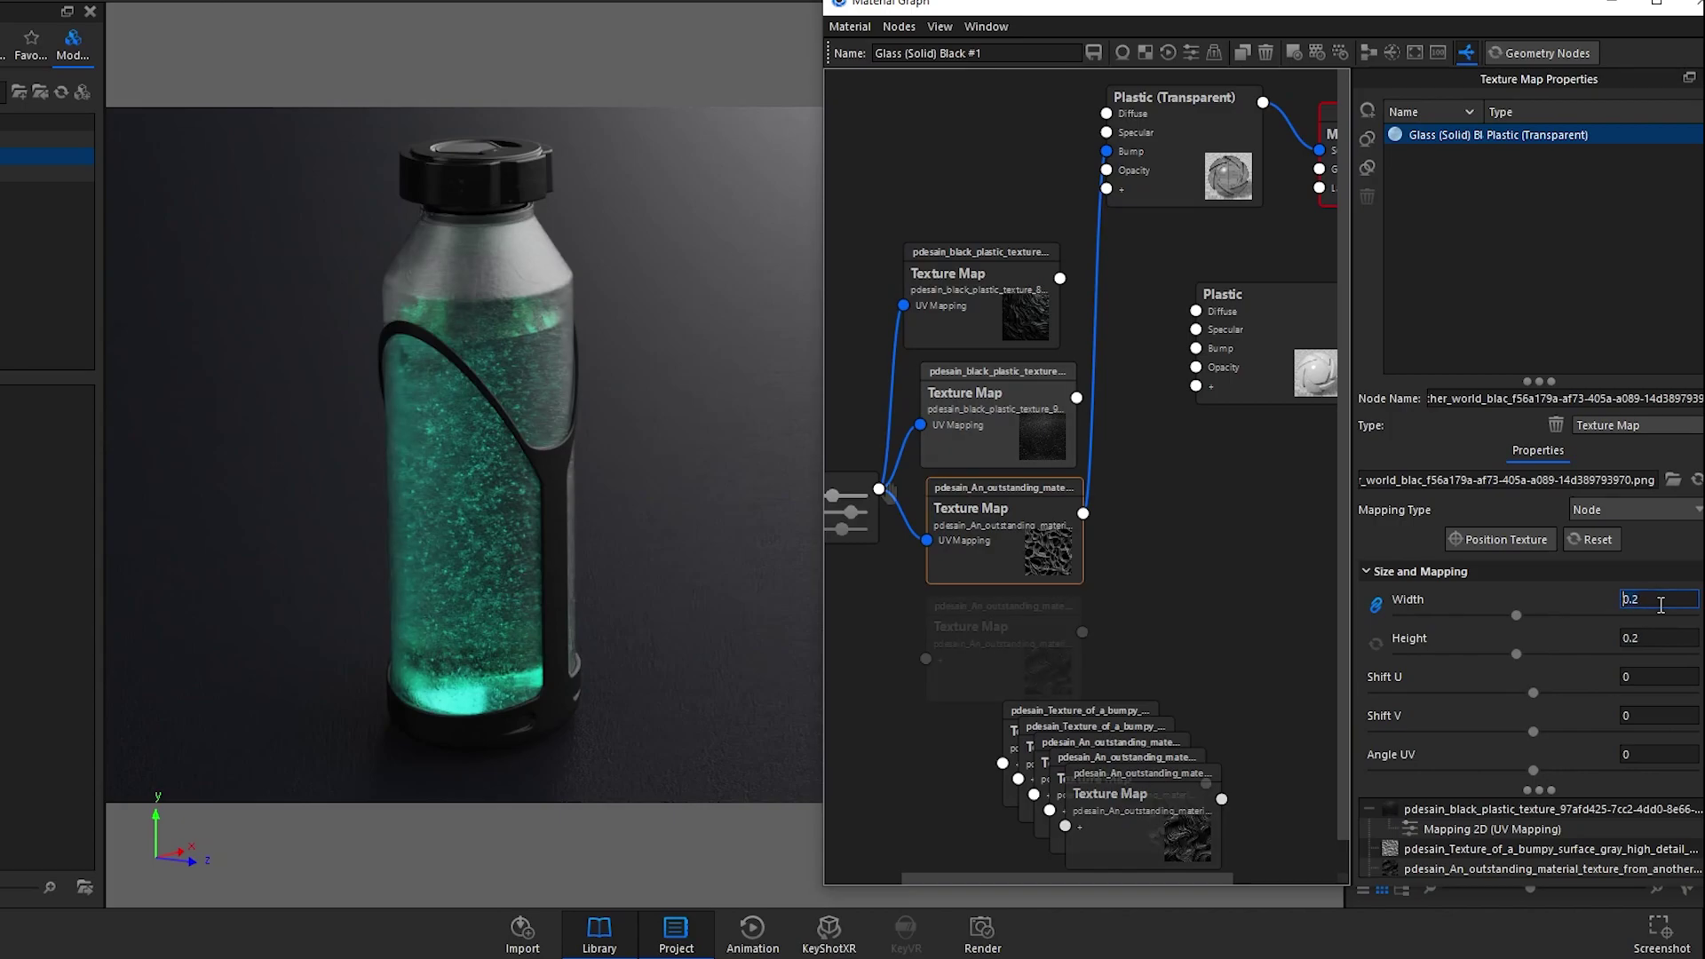
Step: Link a second otherworldly texture map to Mapping 2D with mapping type Node and connect it to the Plastic (Transparent) Bump input
left_click_drag(878, 489, 925, 659)
left_click(1634, 509)
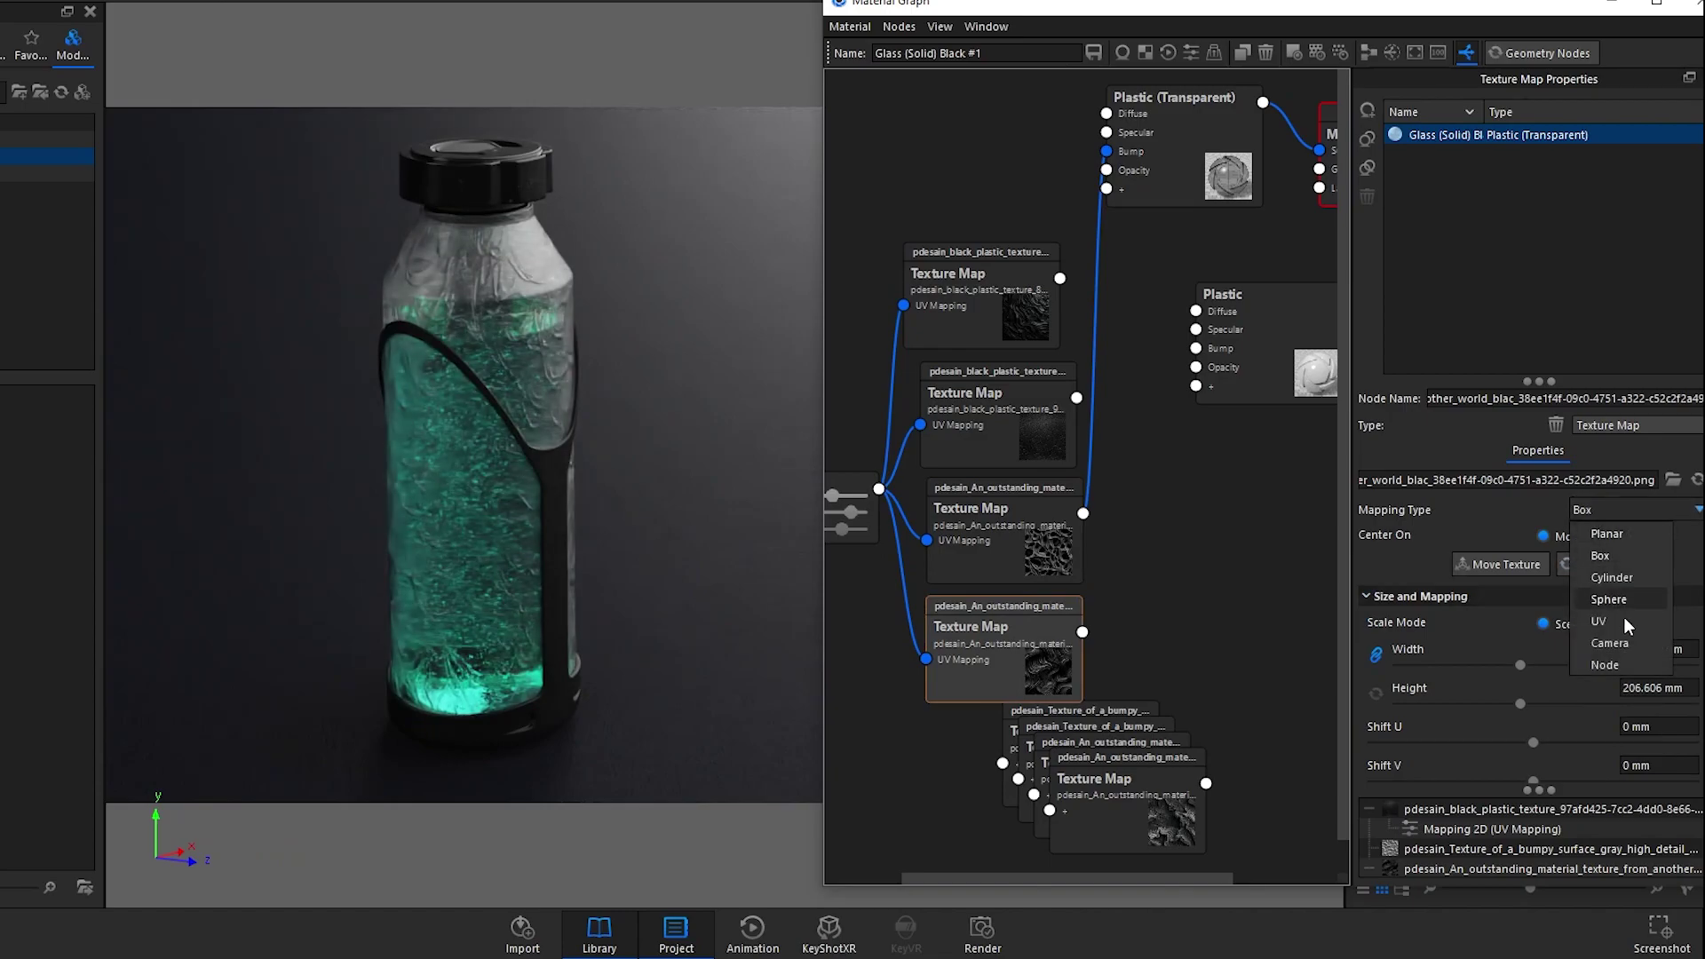
left_click(1604, 666)
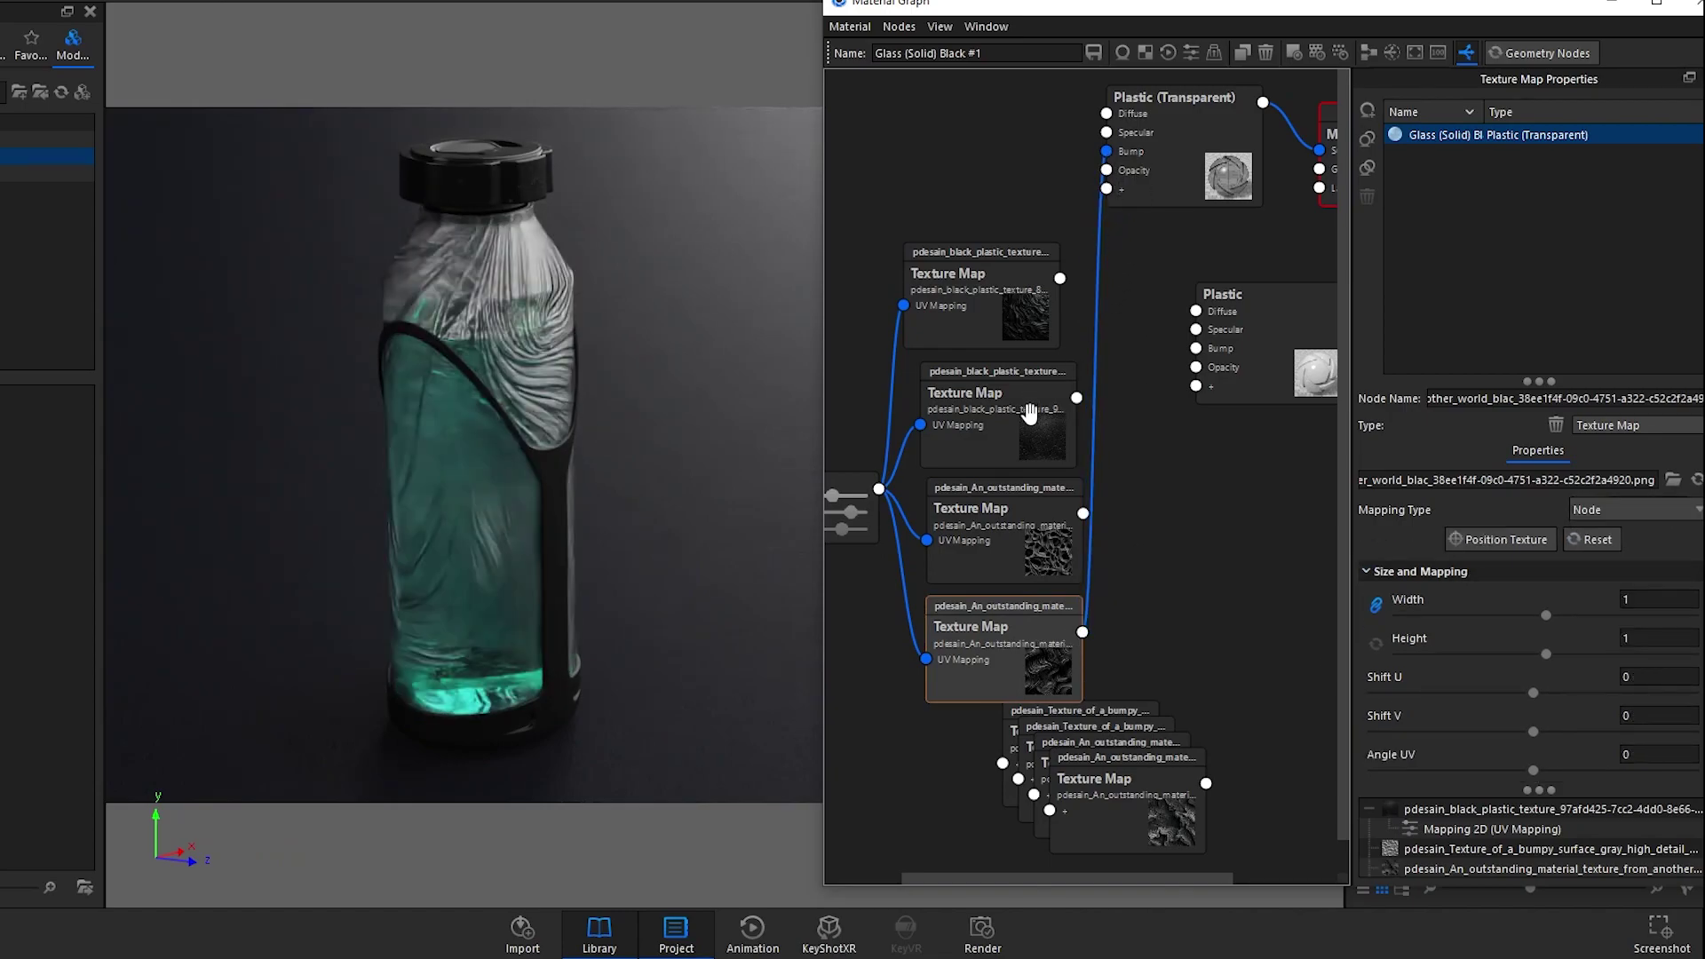
Step: Move the two otherworldly texture maps up in the graph and set the second one's linked width and height to 0.5
left_click_drag(1039, 667, 1037, 650)
left_click_drag(1015, 524, 1008, 496)
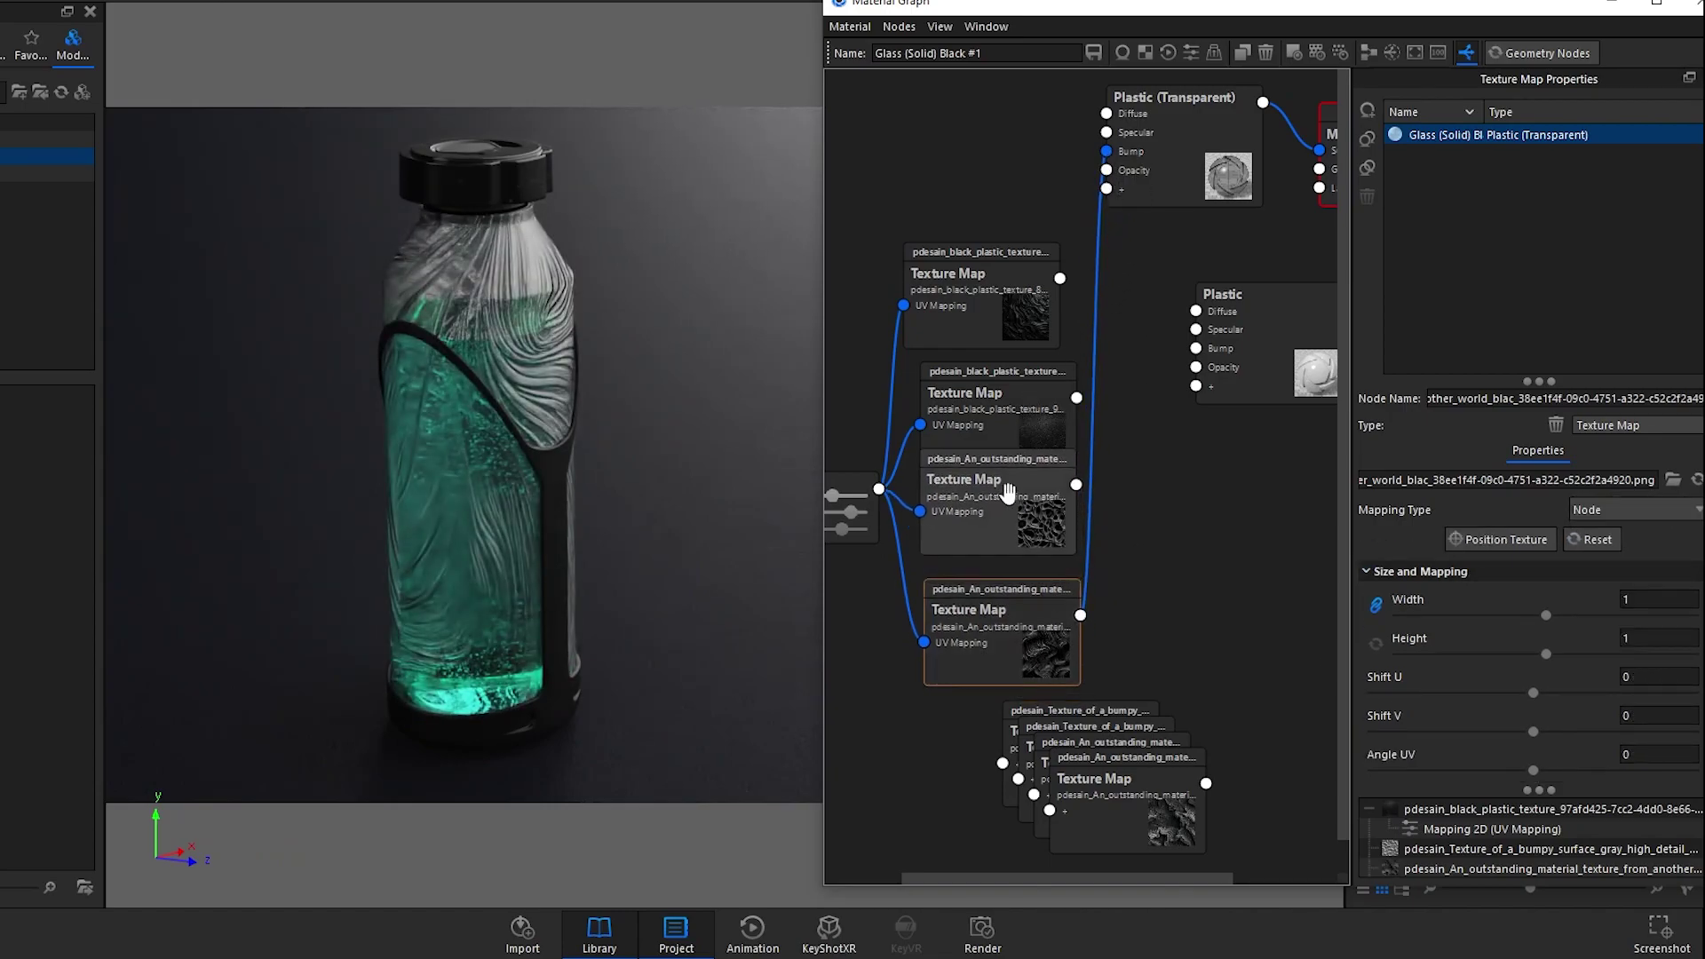
left_click(1641, 600)
type("0.5")
key("Return")
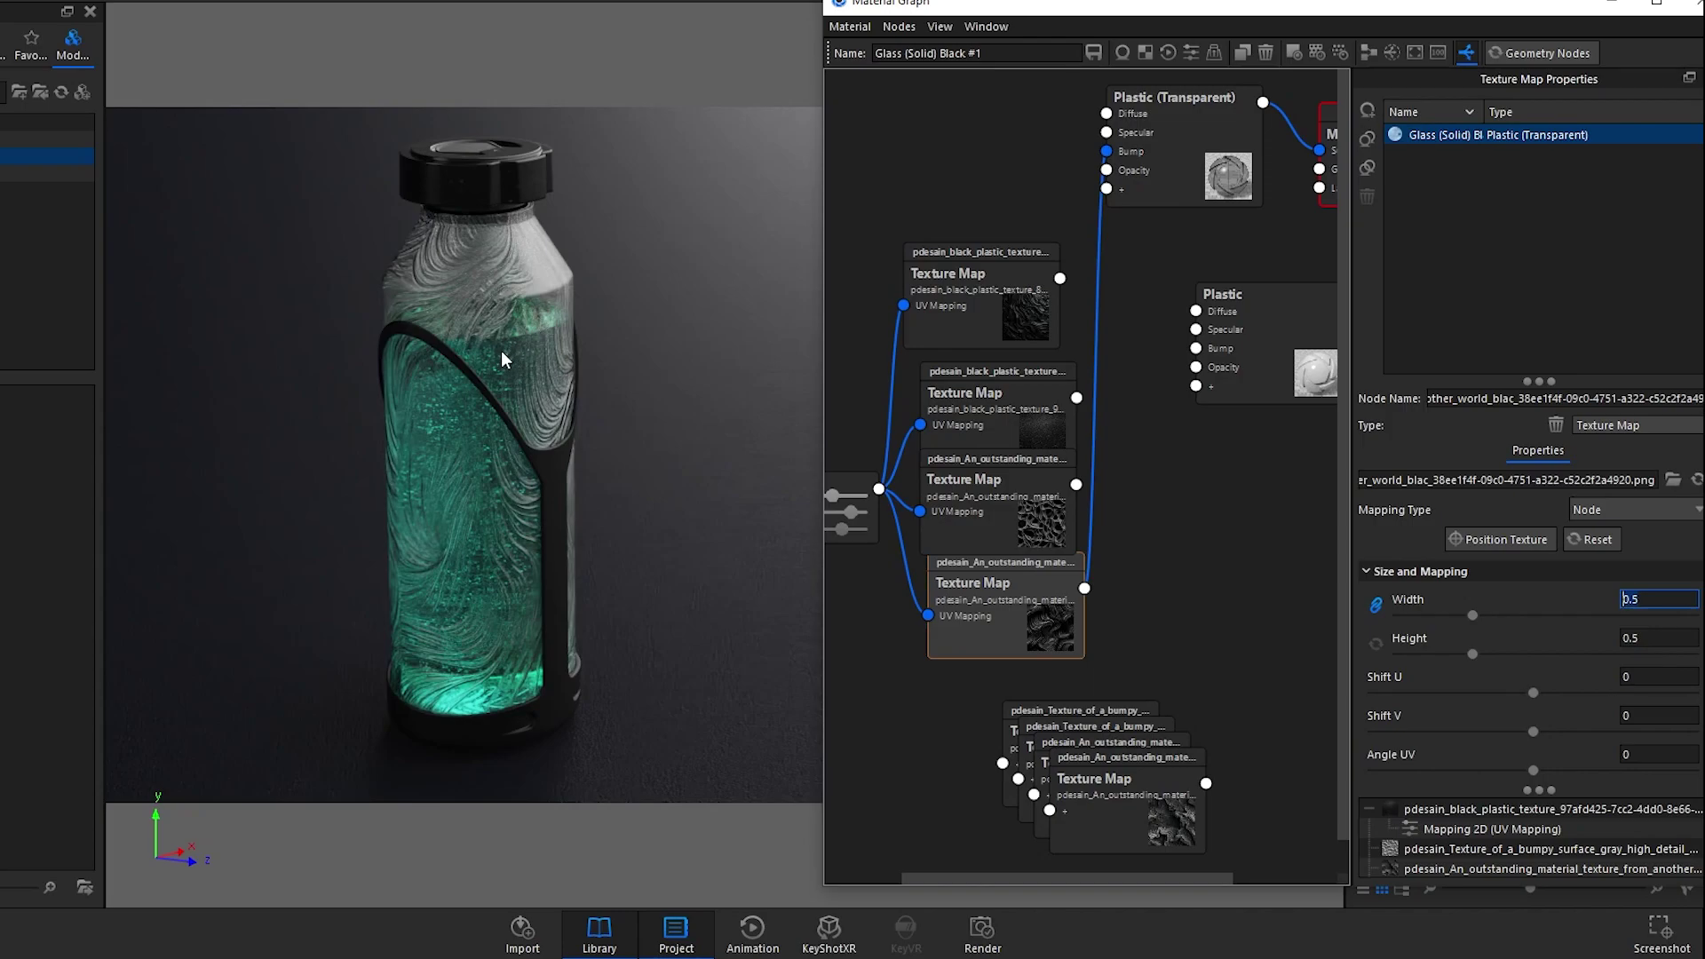
Step: Rearrange the four linked texture map nodes into a tidier column beside Mapping 2D
left_click_drag(1039, 606, 1022, 628)
left_click_drag(1024, 521, 1021, 537)
left_click_drag(1010, 613, 1026, 600)
left_click_drag(1011, 535, 1020, 529)
mouse_move(1024, 467)
left_mouse_down()
mouse_move(1034, 455)
mouse_move(1009, 490)
left_mouse_up()
left_click_drag(1007, 433, 1024, 422)
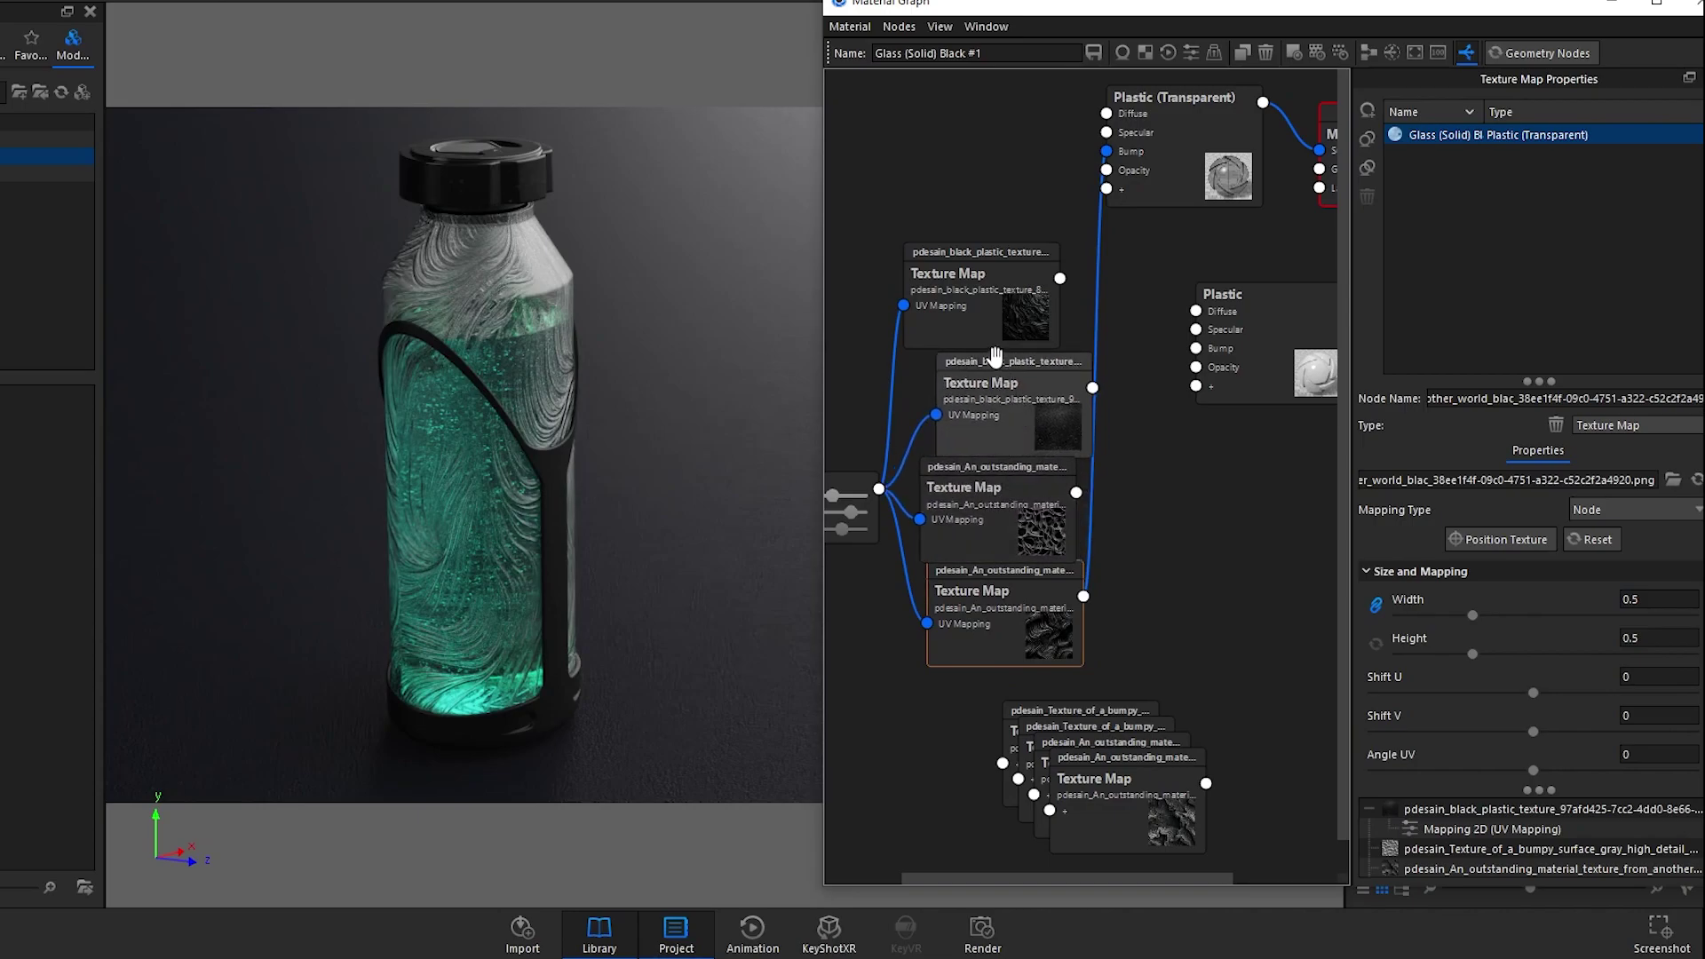
left_click_drag(995, 346, 1016, 322)
left_click_drag(1002, 613, 1000, 604)
Step: Link a third otherworldly texture map to Mapping 2D with mapping type Node and connect it to the Plastic (Transparent) Bump input
left_click_drag(1121, 806, 959, 731)
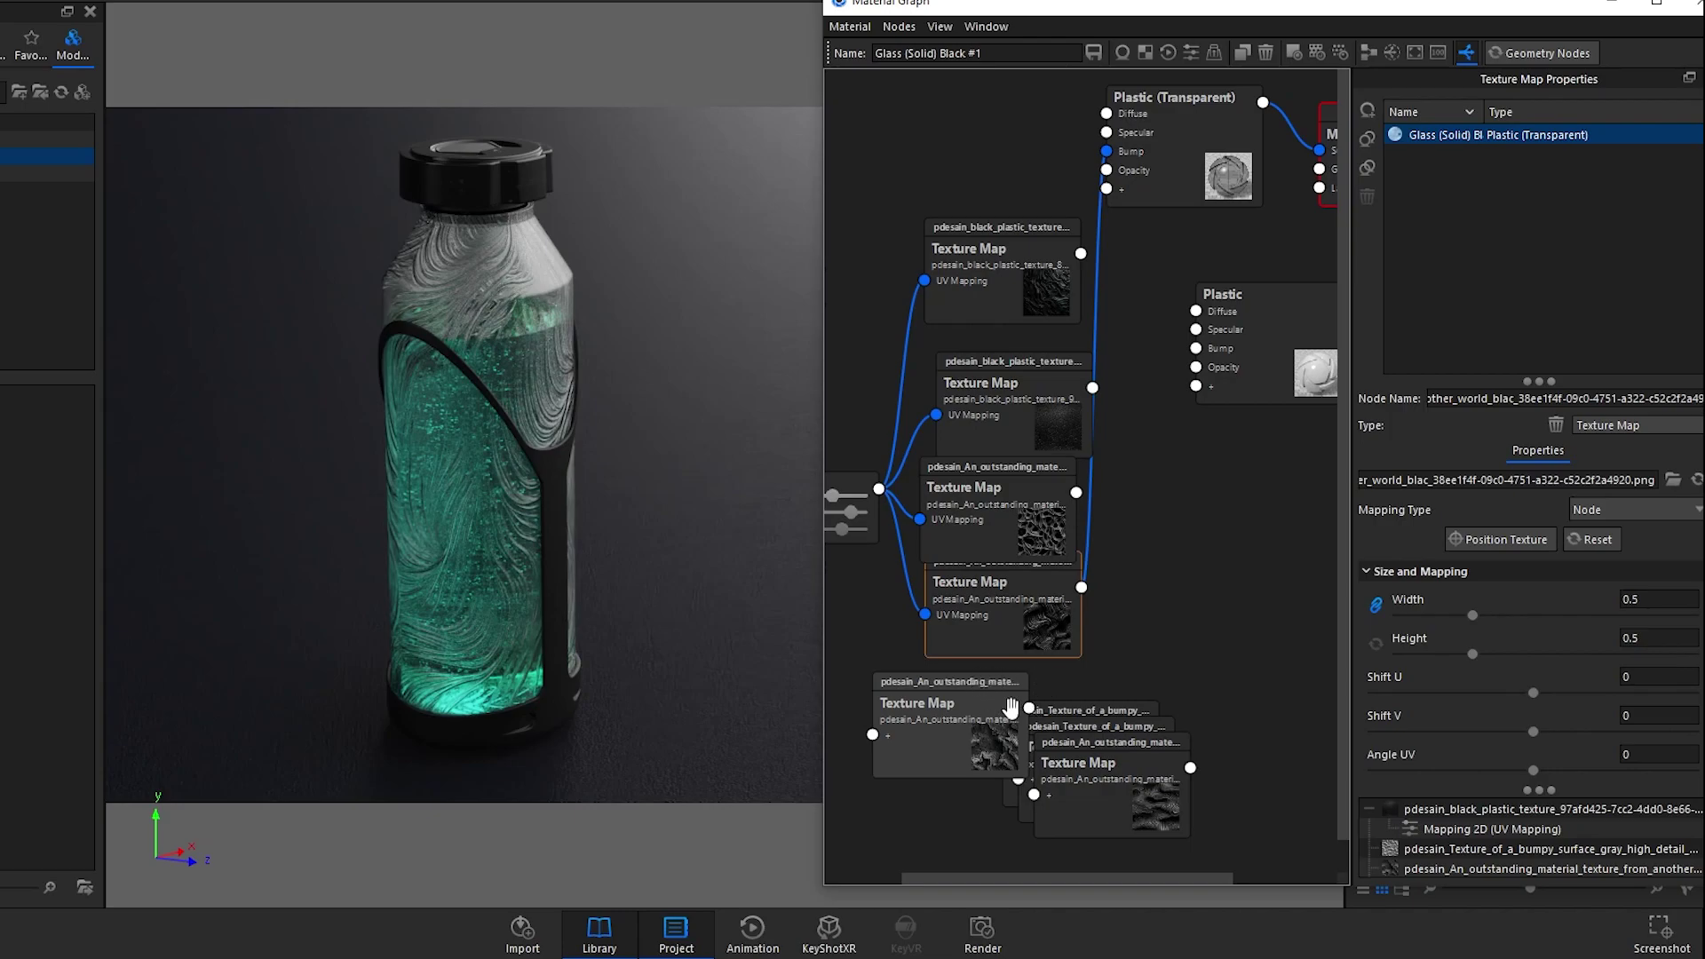
left_click_drag(879, 495, 872, 737)
left_click_drag(872, 737, 874, 739)
left_click_drag(1028, 710, 1102, 154)
left_click(975, 690)
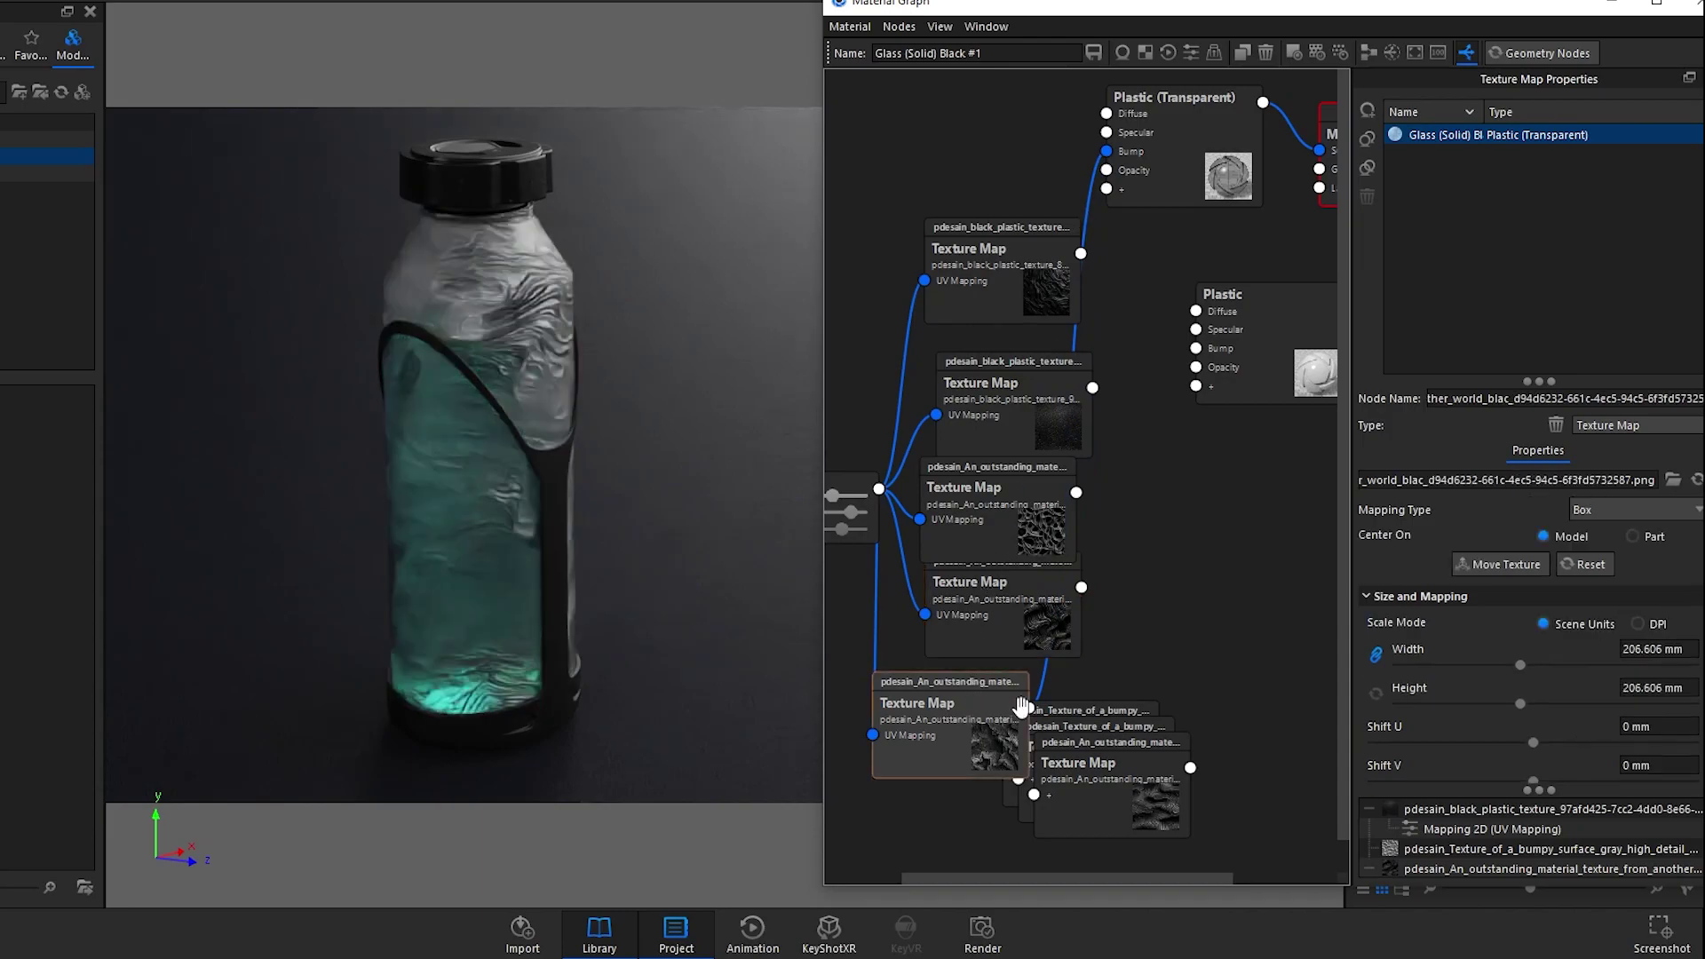
left_click(1684, 506)
left_click(1609, 664)
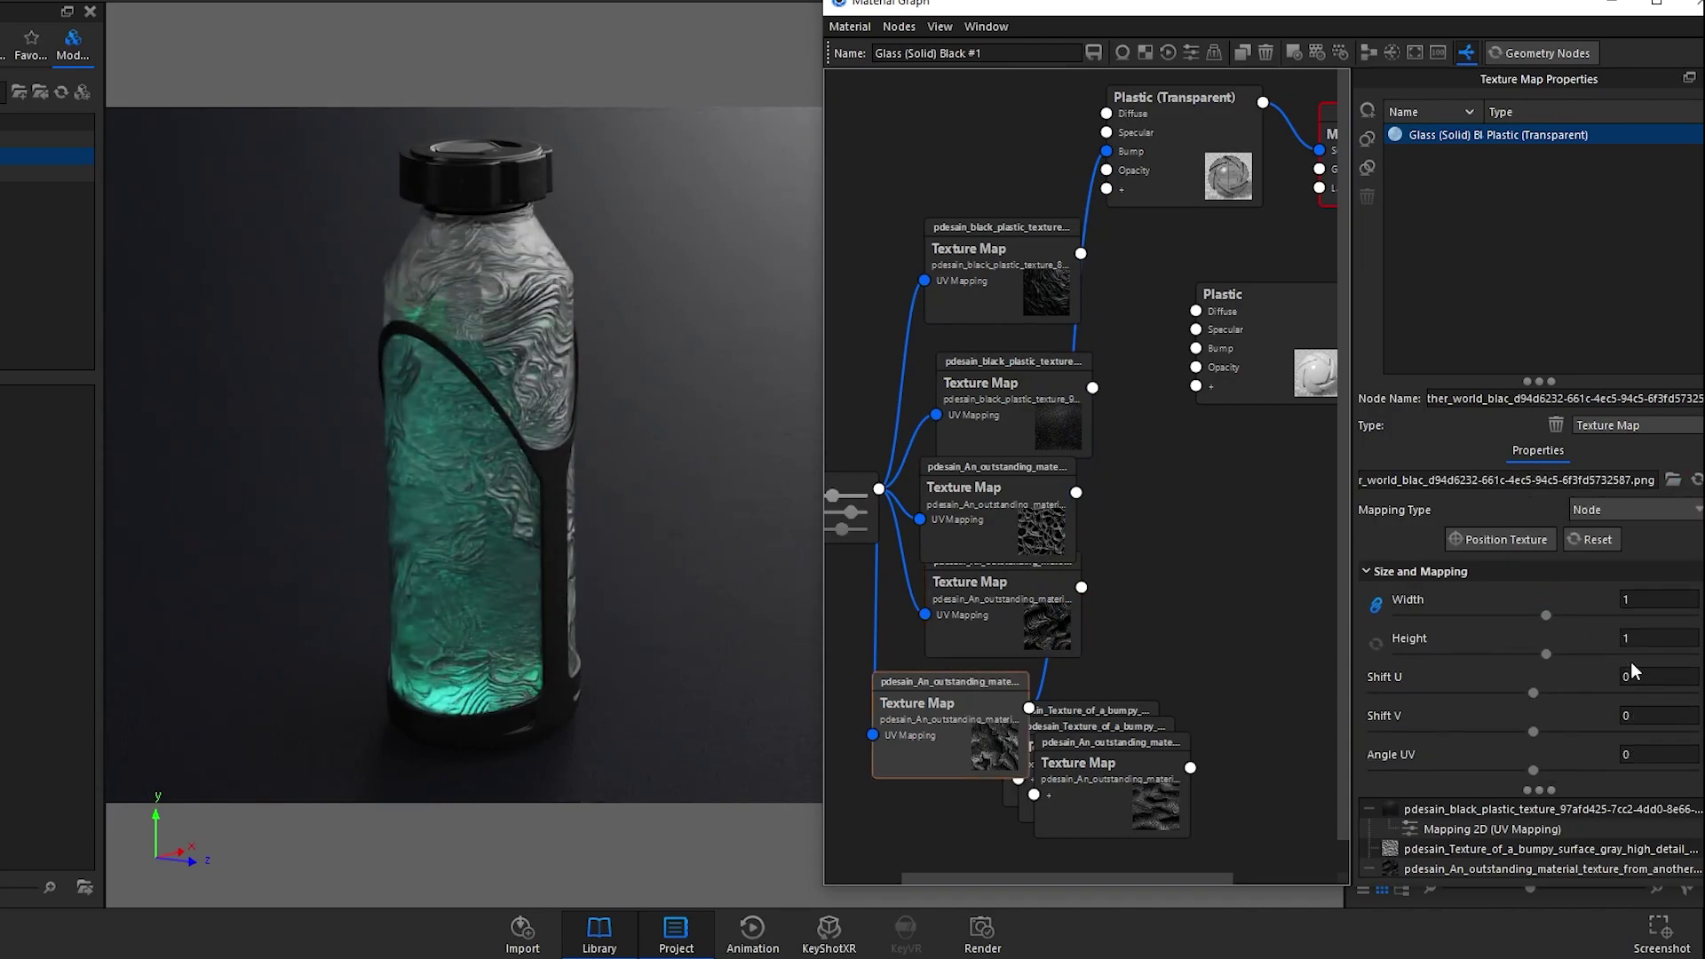
Step: Set the third otherworldly texture map's linked width and height to 0.5 and inspect the bump on the bottle
left_click(1647, 597)
type("0.5")
key("Return")
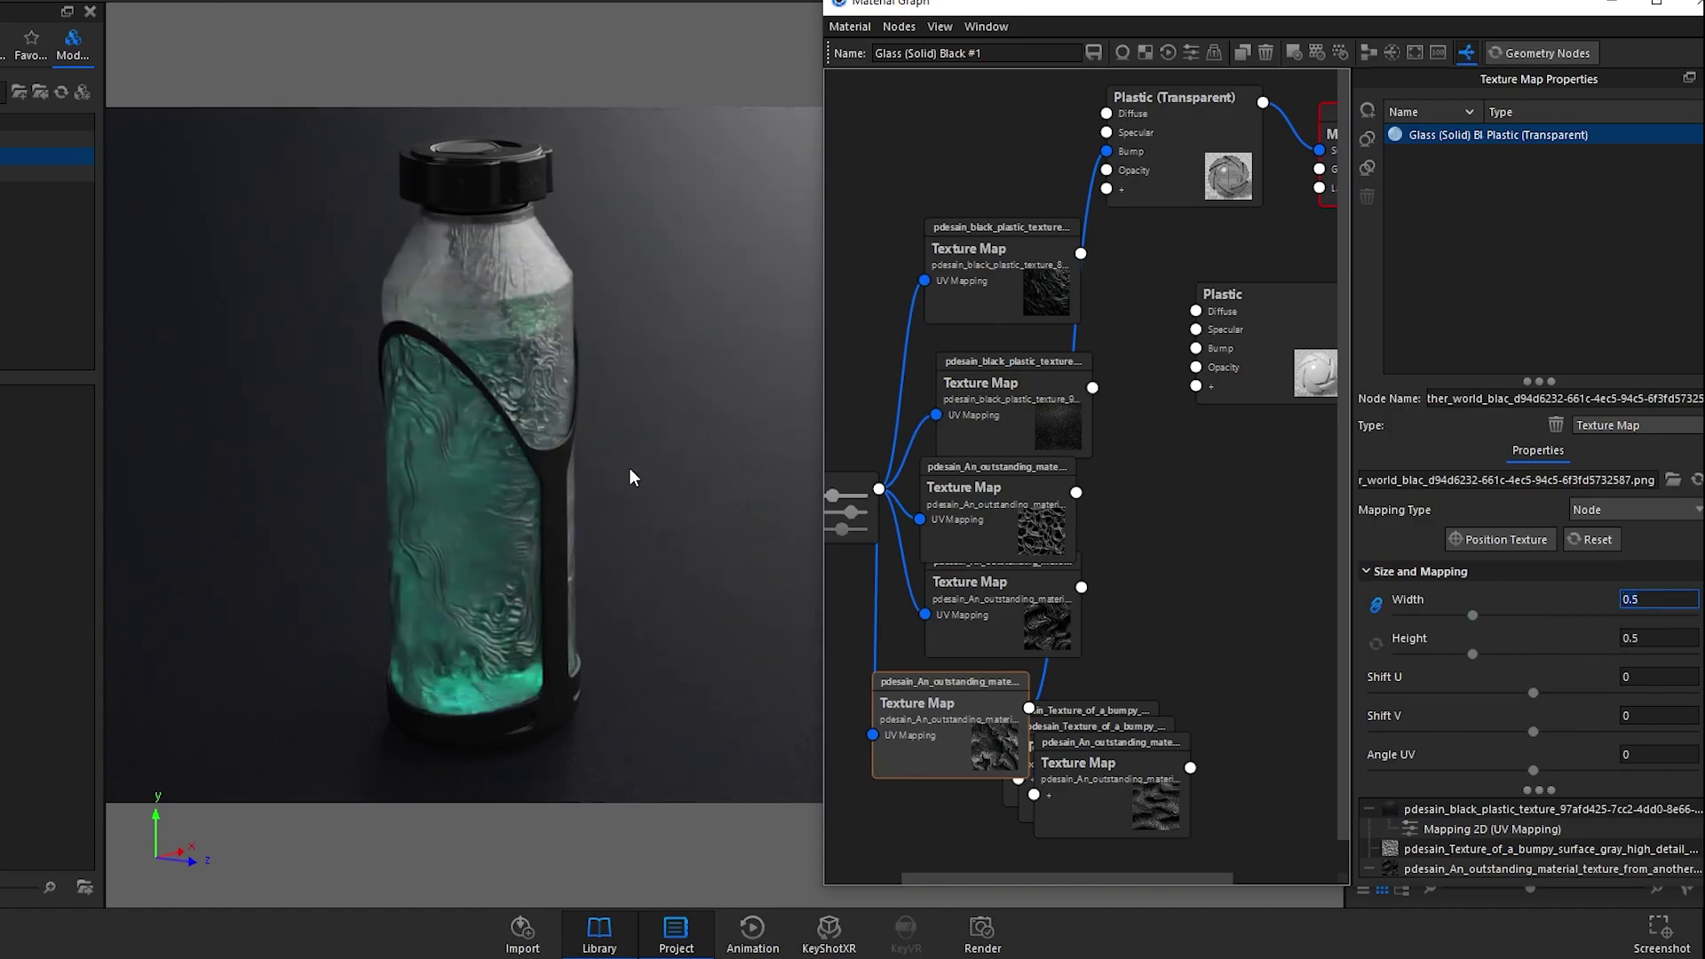
scroll(652, 459, "up", 4)
left_click_drag(536, 428, 524, 442)
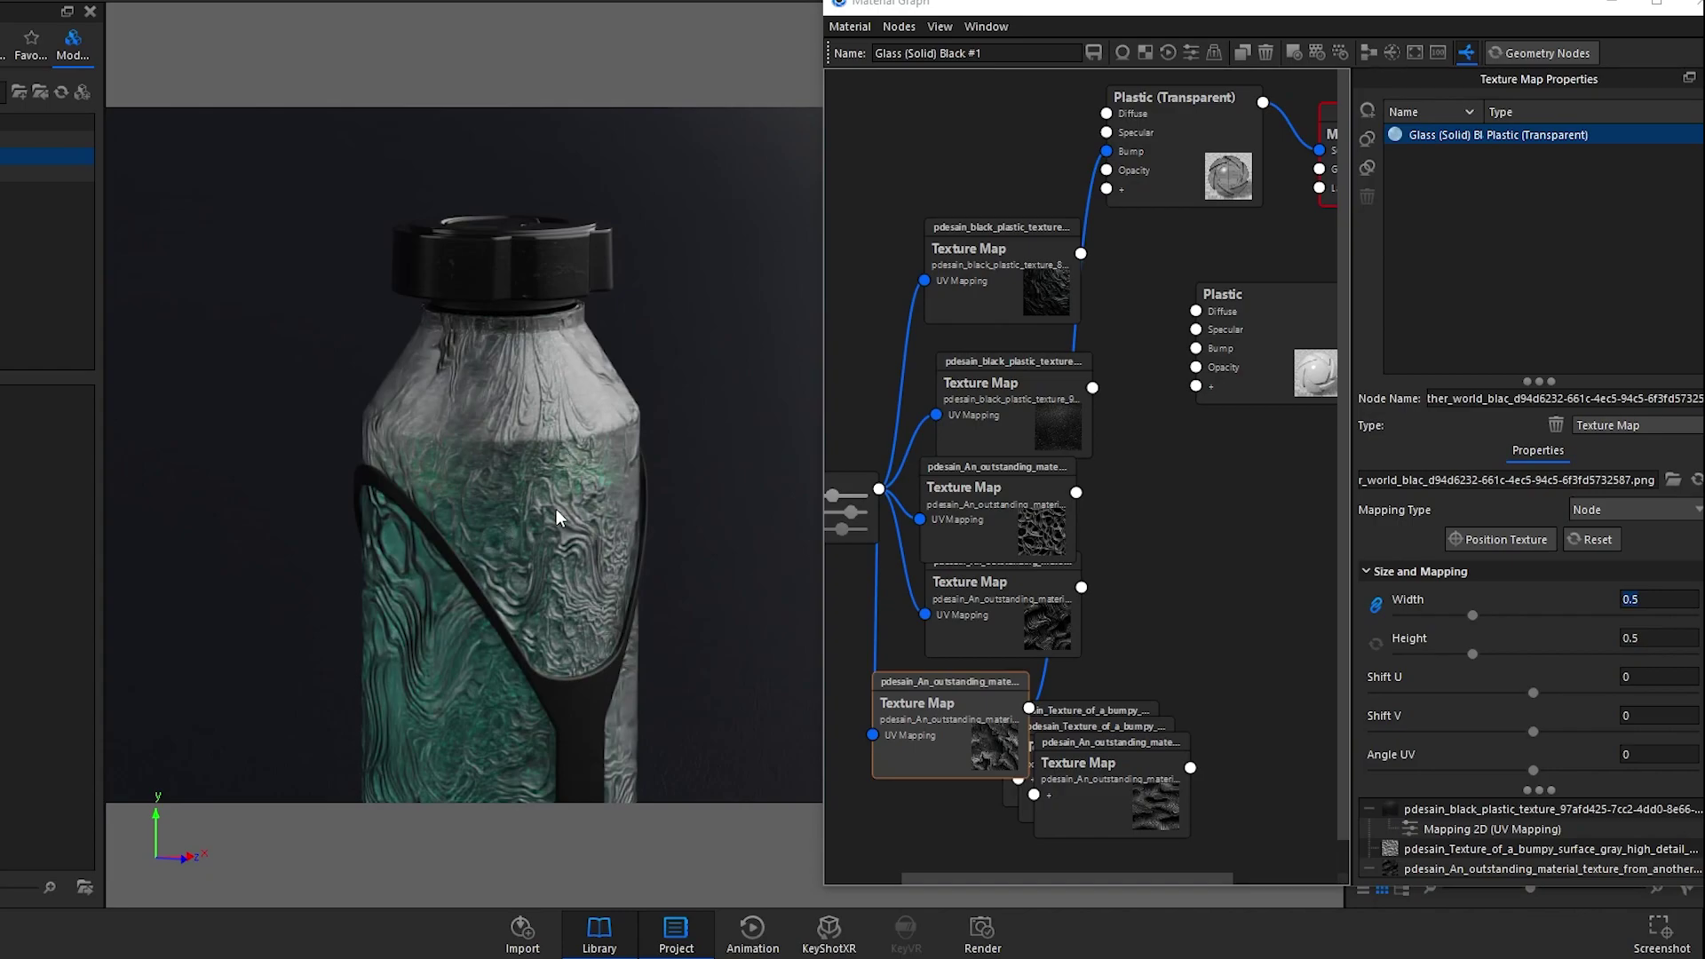
scroll(602, 562, "down", 3)
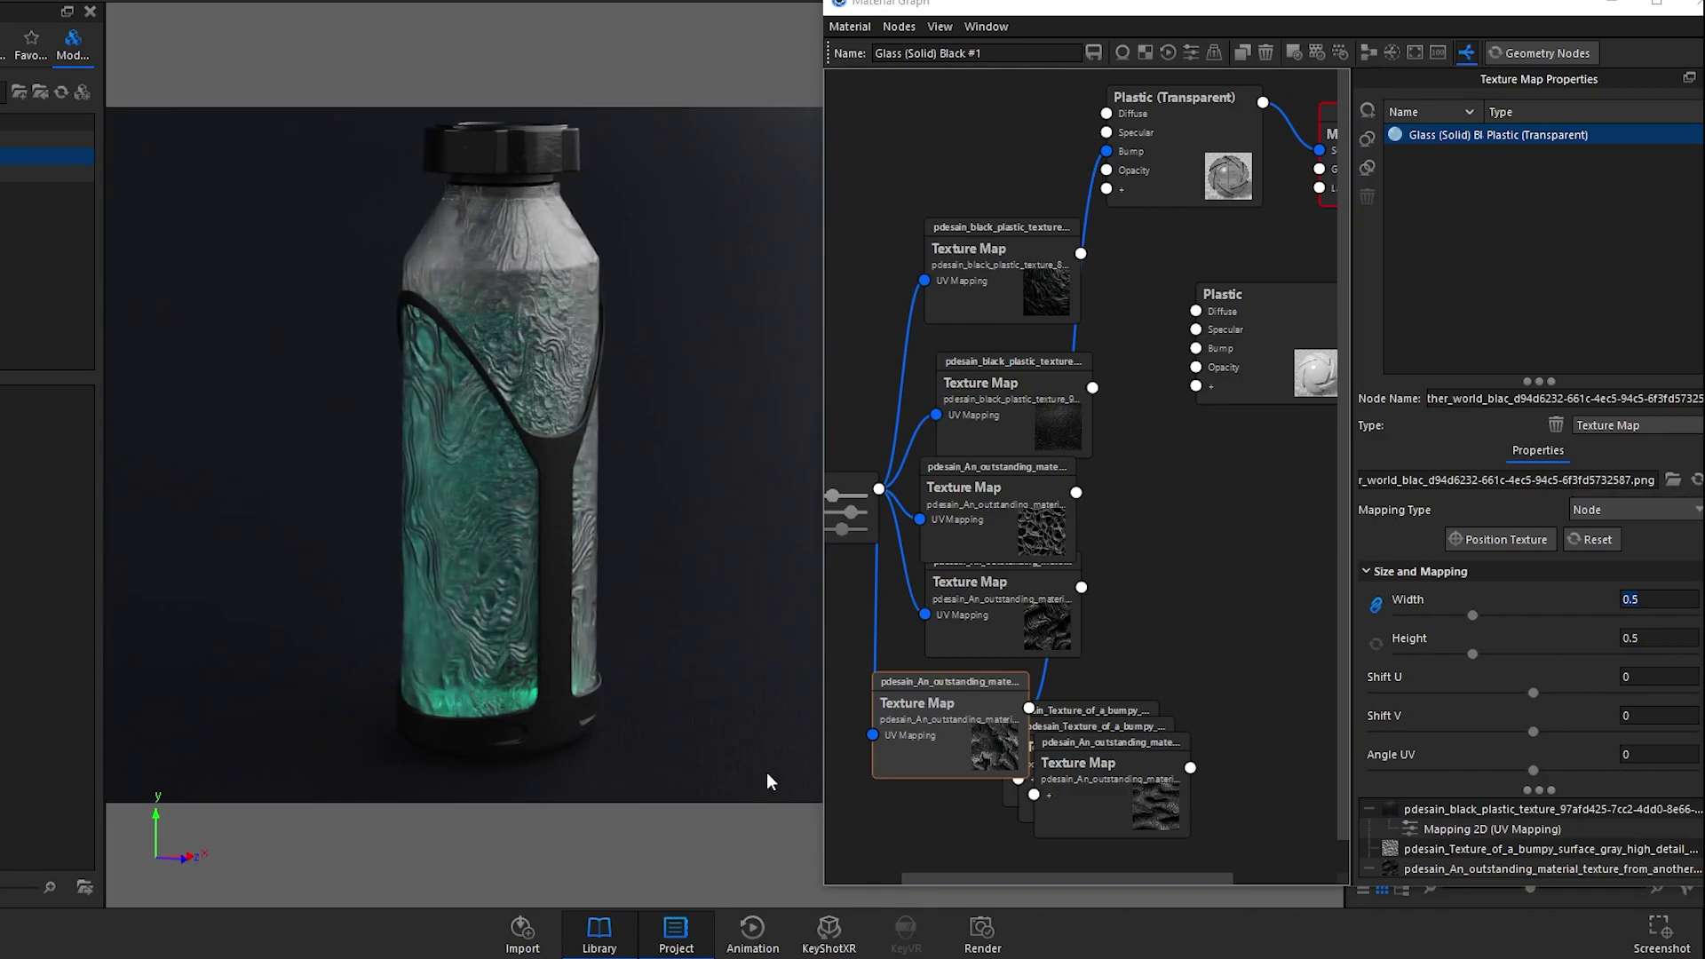
Step: Move the third map aside, link a fourth otherworldly map to Mapping 2D with mapping type Node, and connect it to the Plastic (Transparent) Bump input
left_click_drag(984, 723, 1221, 558)
left_click_drag(1111, 796, 985, 711)
left_click_drag(878, 488, 908, 710)
left_click_drag(1063, 683, 1107, 151)
double_click(1019, 702)
left_click(1634, 510)
left_click(1634, 663)
Step: Set the fourth otherworldly texture map's linked width and height to 0.5 and inspect the bottle up close
left_click(1652, 600)
type("0.5")
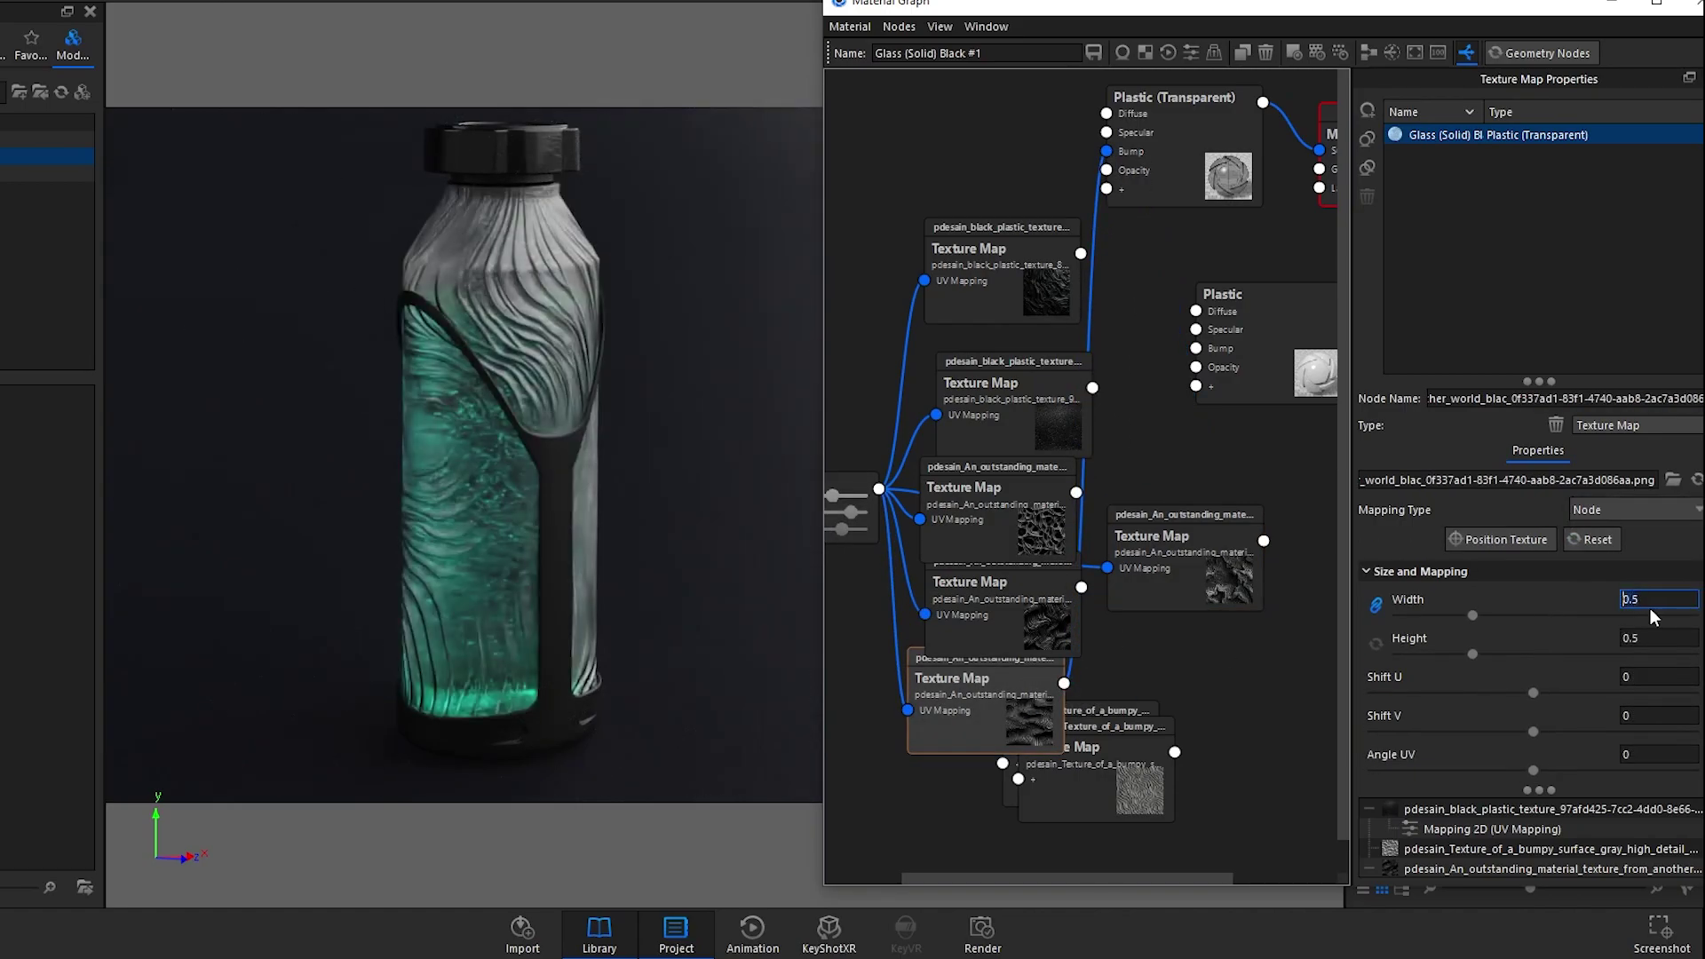
key("Return")
left_click_drag(613, 476, 689, 477)
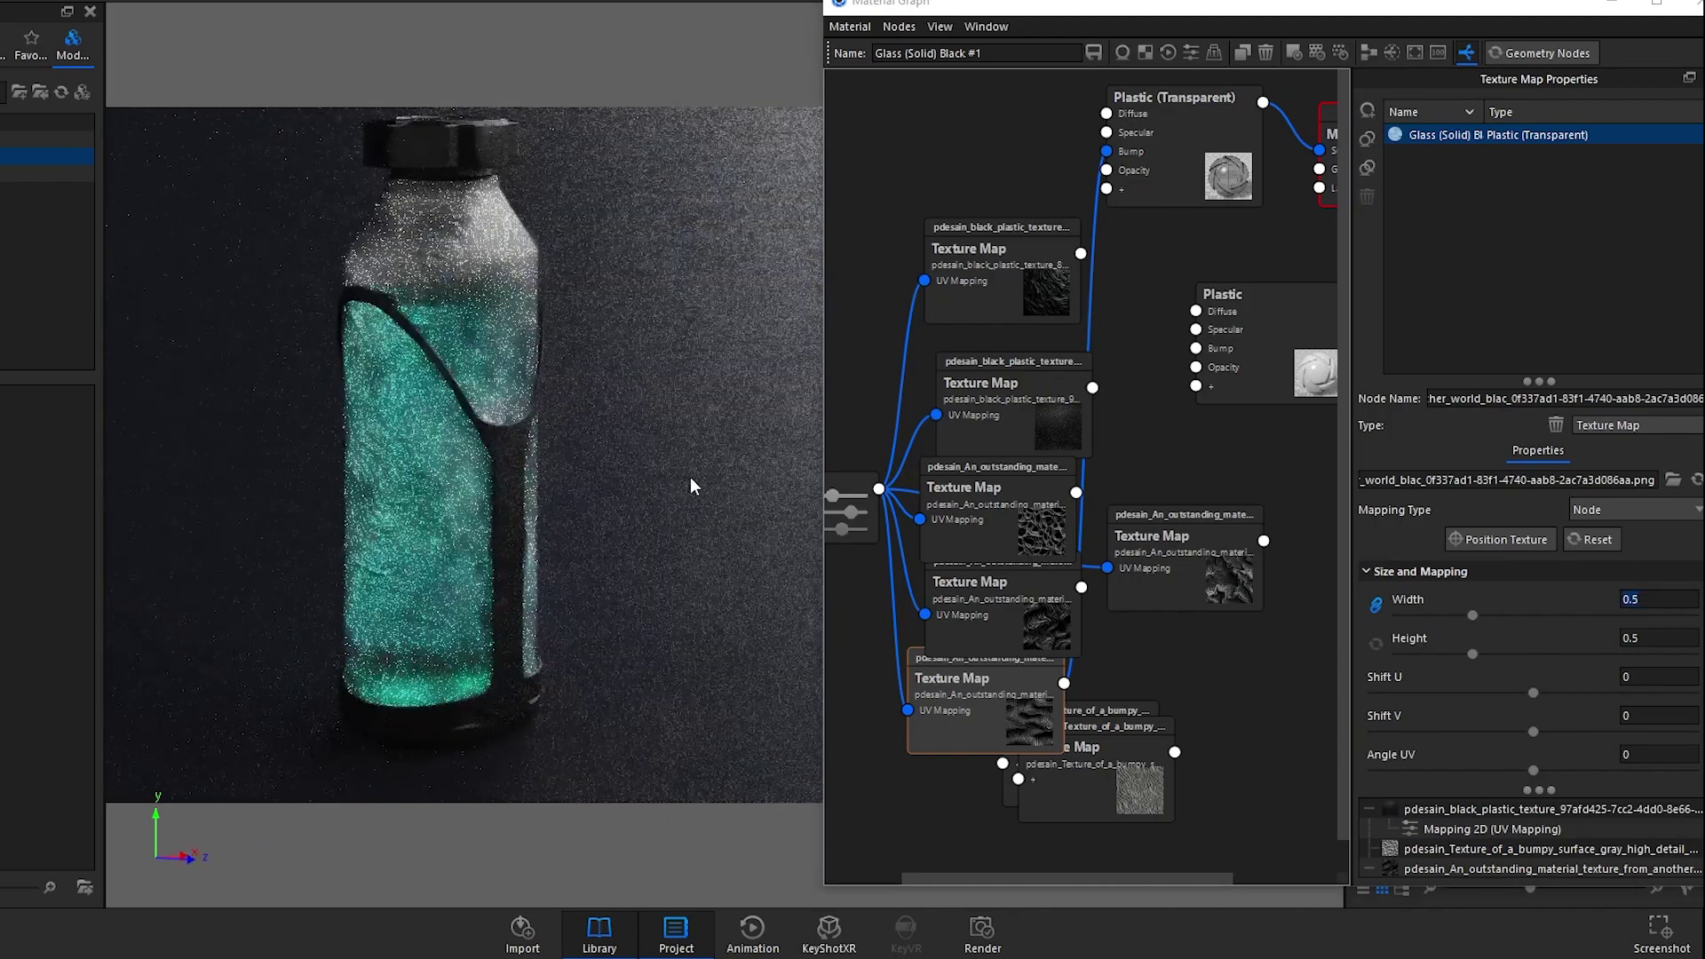
scroll(510, 518, "up", 2)
left_click_drag(509, 518, 547, 520)
middle_click_drag(547, 520, 560, 428)
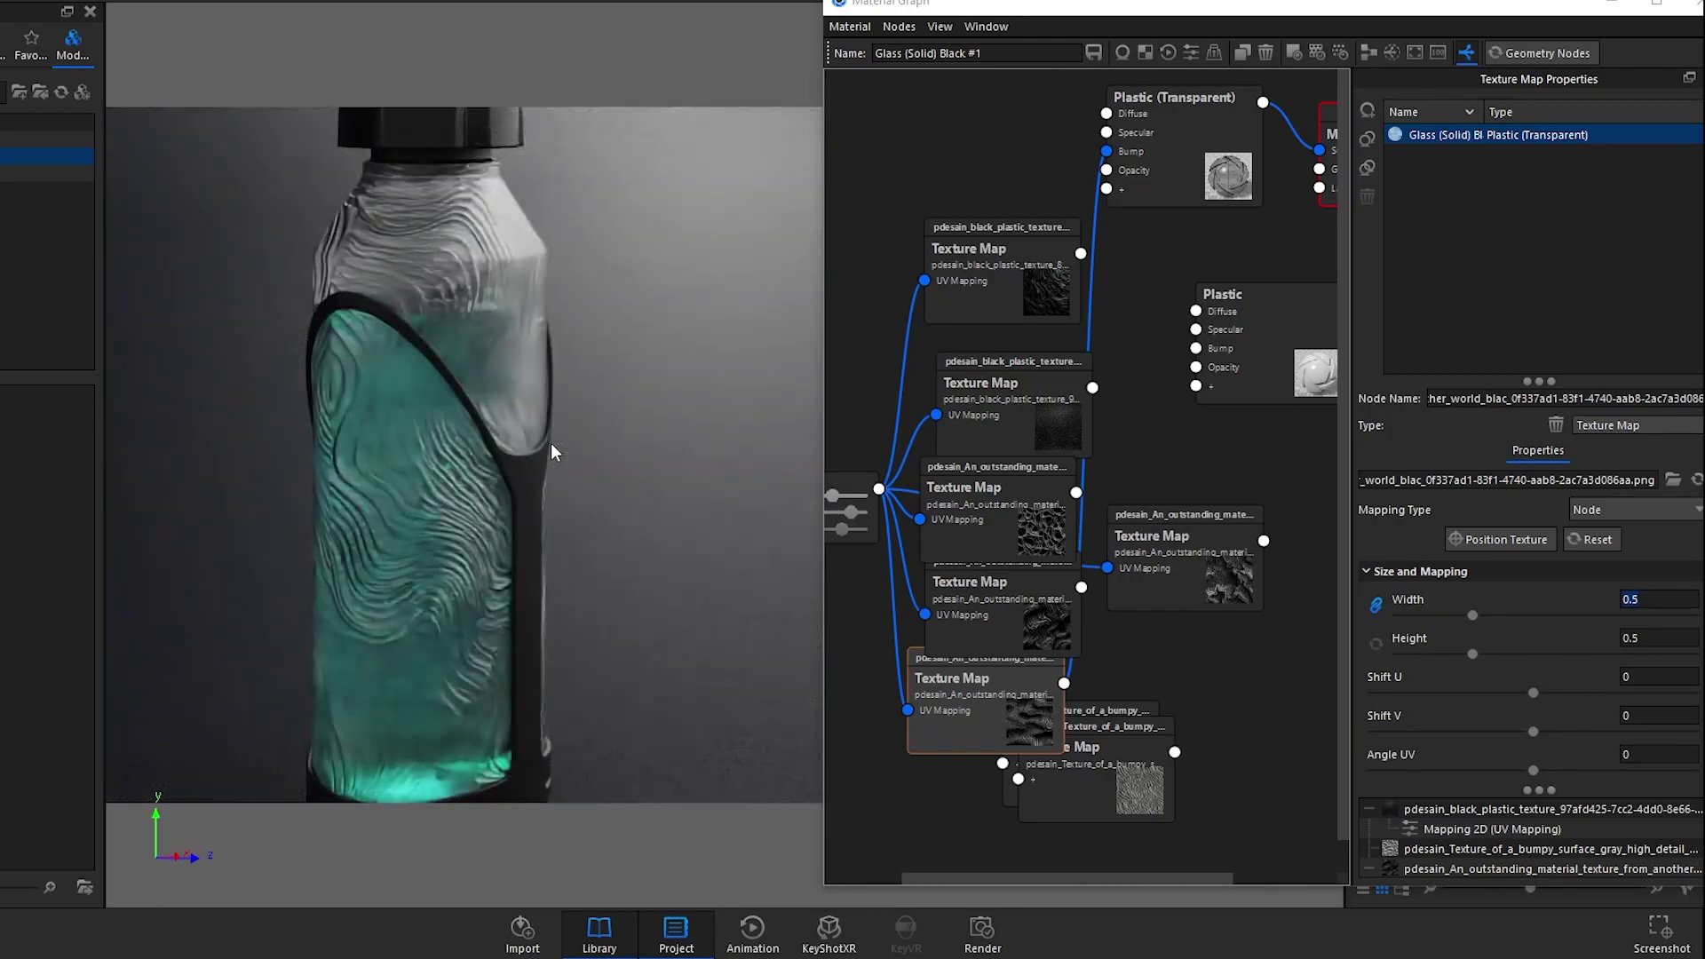
scroll(551, 444, "down", 1)
Step: Move the fourth map aside, link a bumpy-surface texture map to Mapping 2D with mapping type Node, and connect it to the Plastic (Transparent) Bump input
left_click_drag(986, 704, 809, 652)
left_click_drag(1066, 762, 1107, 151)
double_click(1058, 705)
left_click(1617, 509)
left_click(1614, 665)
Step: Set the bumpy-surface texture map's linked width and height to 0.5 and inspect the bottle
type("0.5")
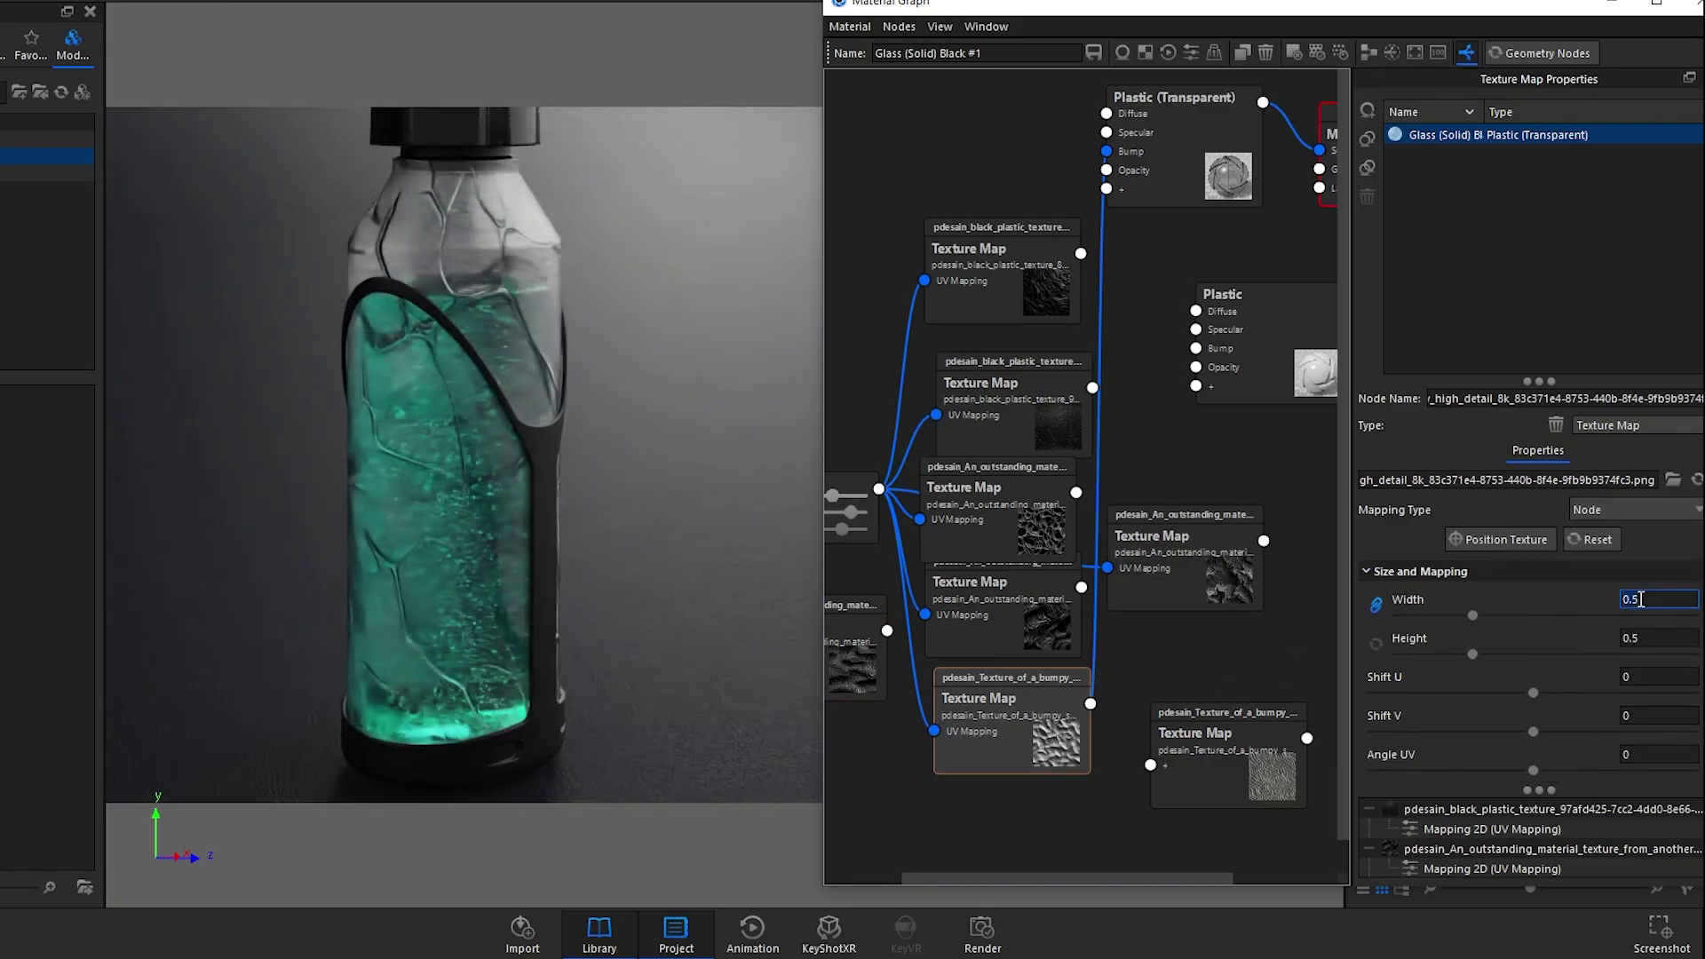
key("Return")
left_click_drag(631, 464, 499, 494)
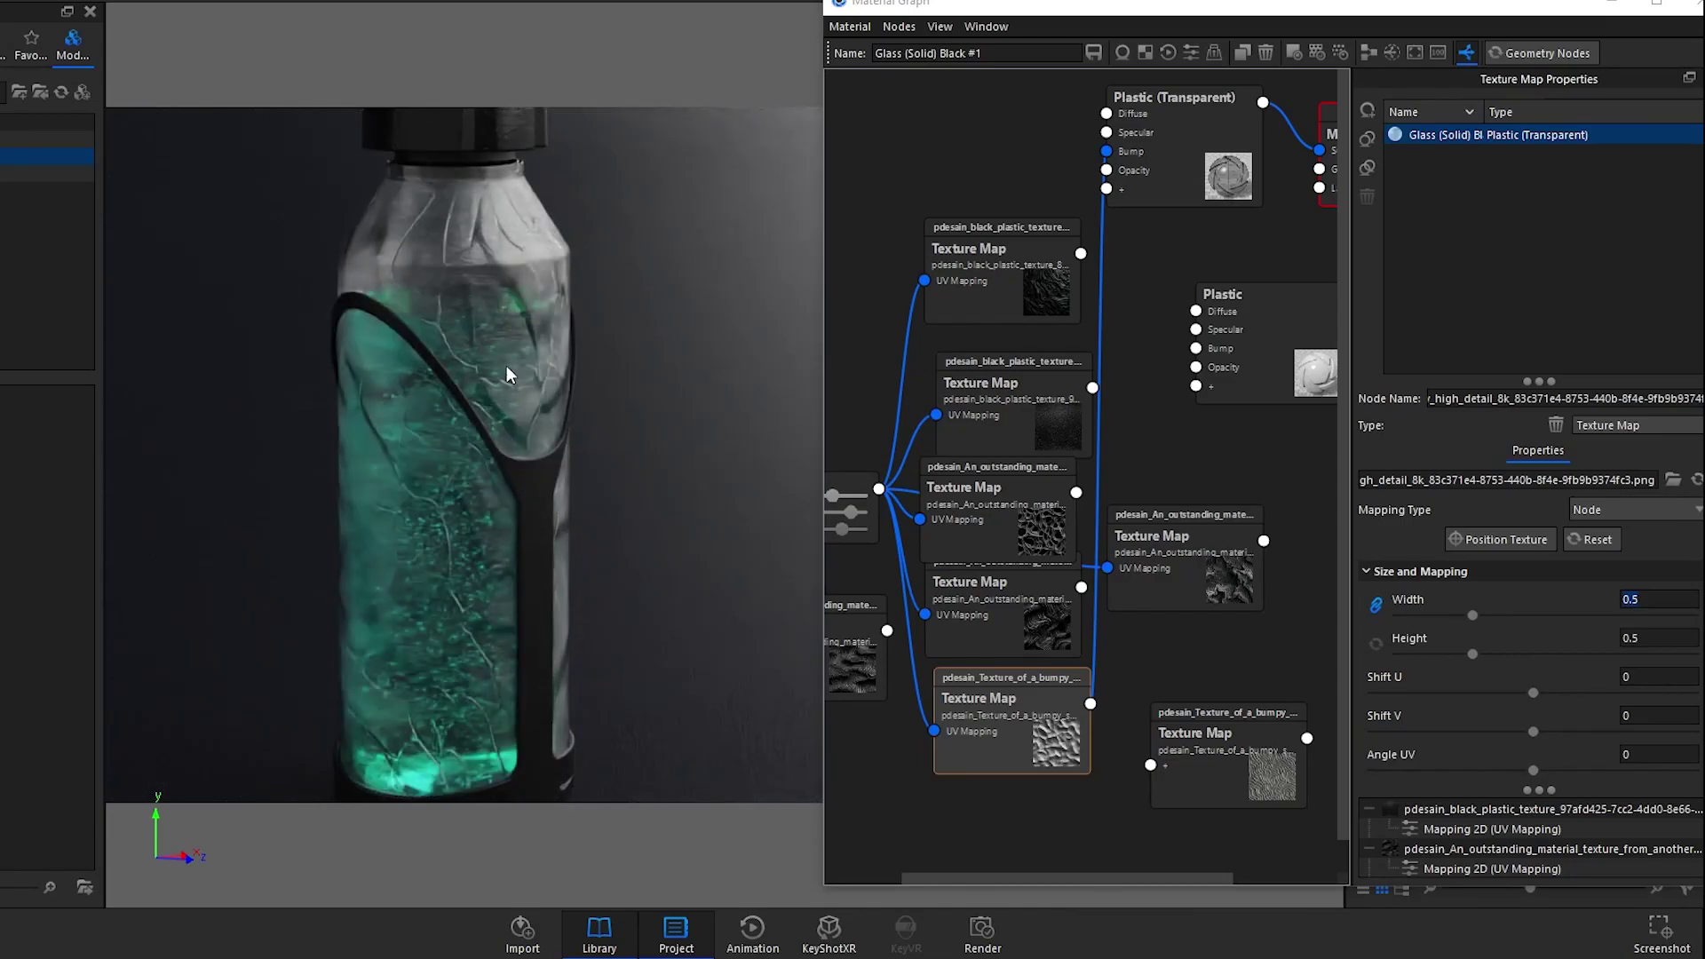
scroll(534, 534, "down", 1)
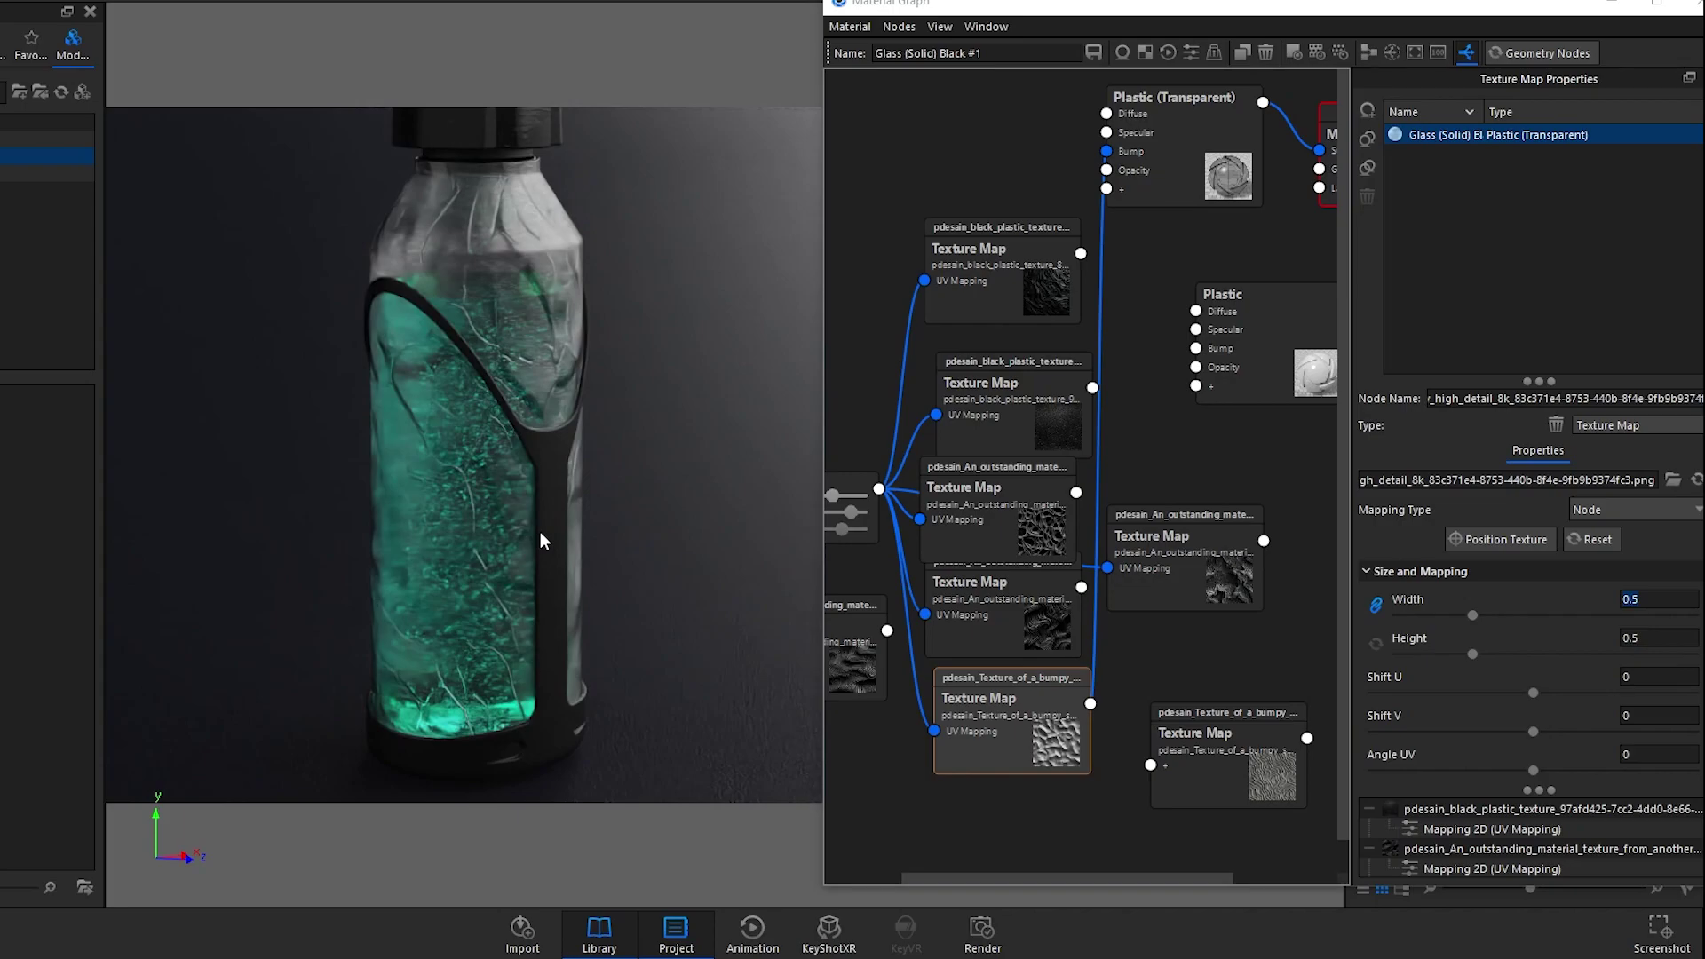
Step: Replace the unused Plastic node with a duplicate of Plastic (Transparent) and space out the neighbouring texture map nodes
left_click_drag(1179, 453, 1197, 462)
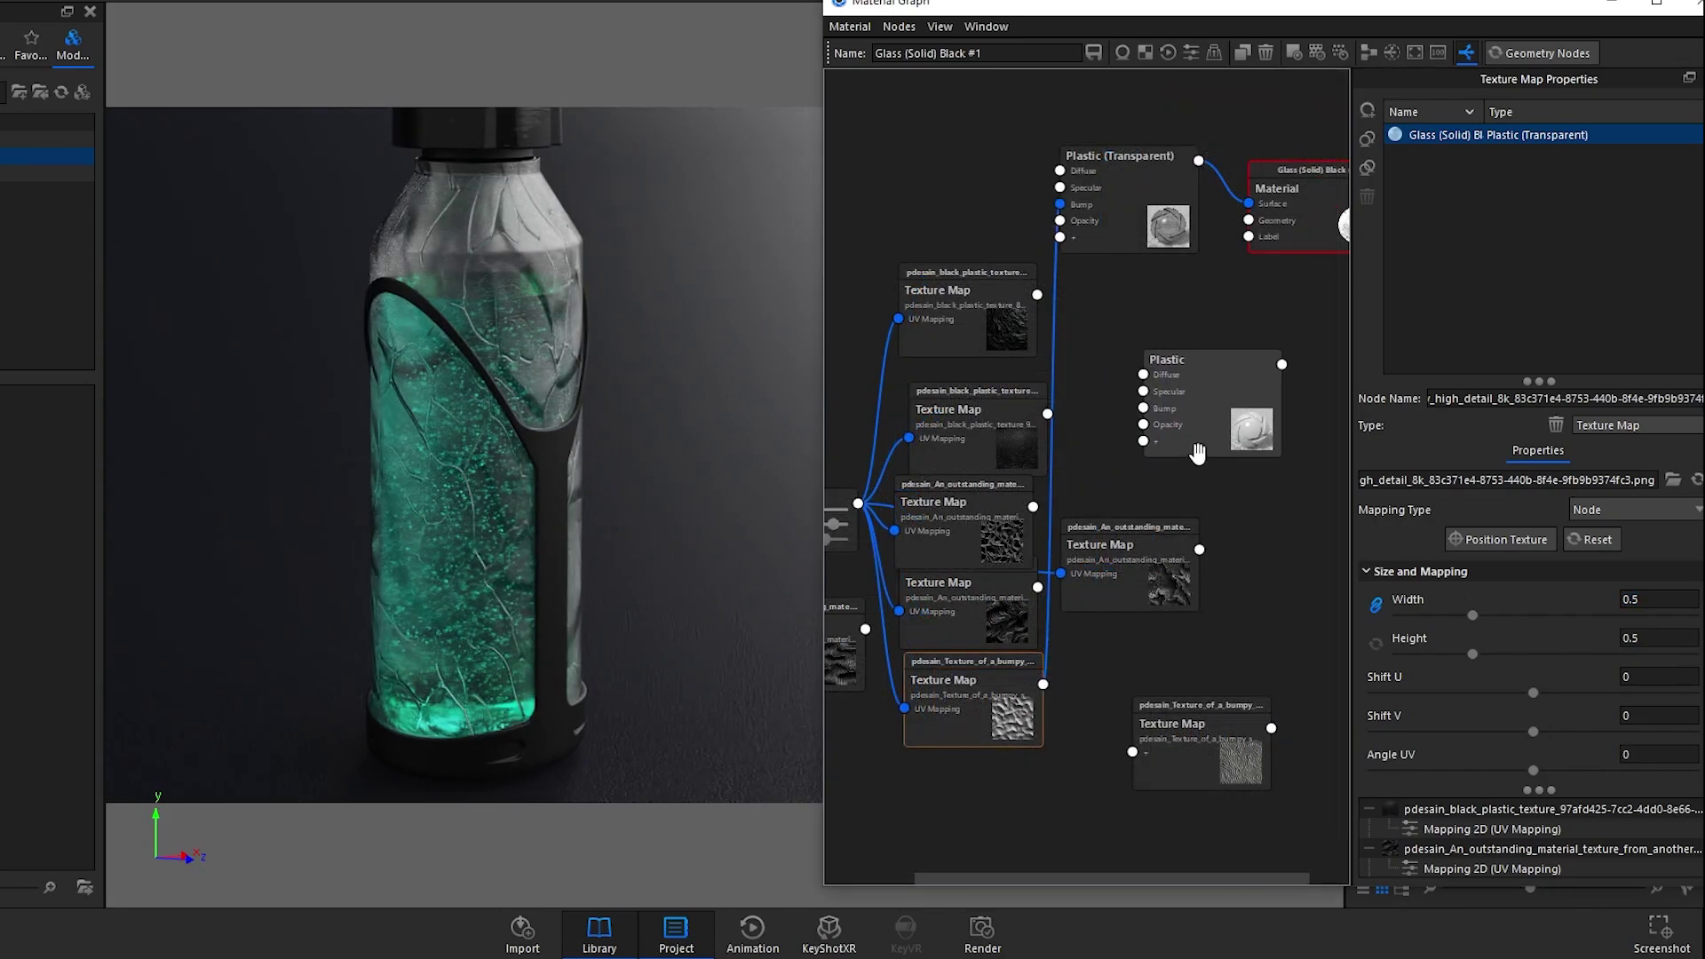
key("Delete")
key("ctrl+d")
mouse_move(1139, 227)
left_mouse_down()
mouse_move(1161, 334)
mouse_move(1191, 344)
mouse_move(1128, 212)
left_mouse_up()
left_click_drag(1159, 325, 1189, 354)
left_click_drag(1170, 584, 1196, 575)
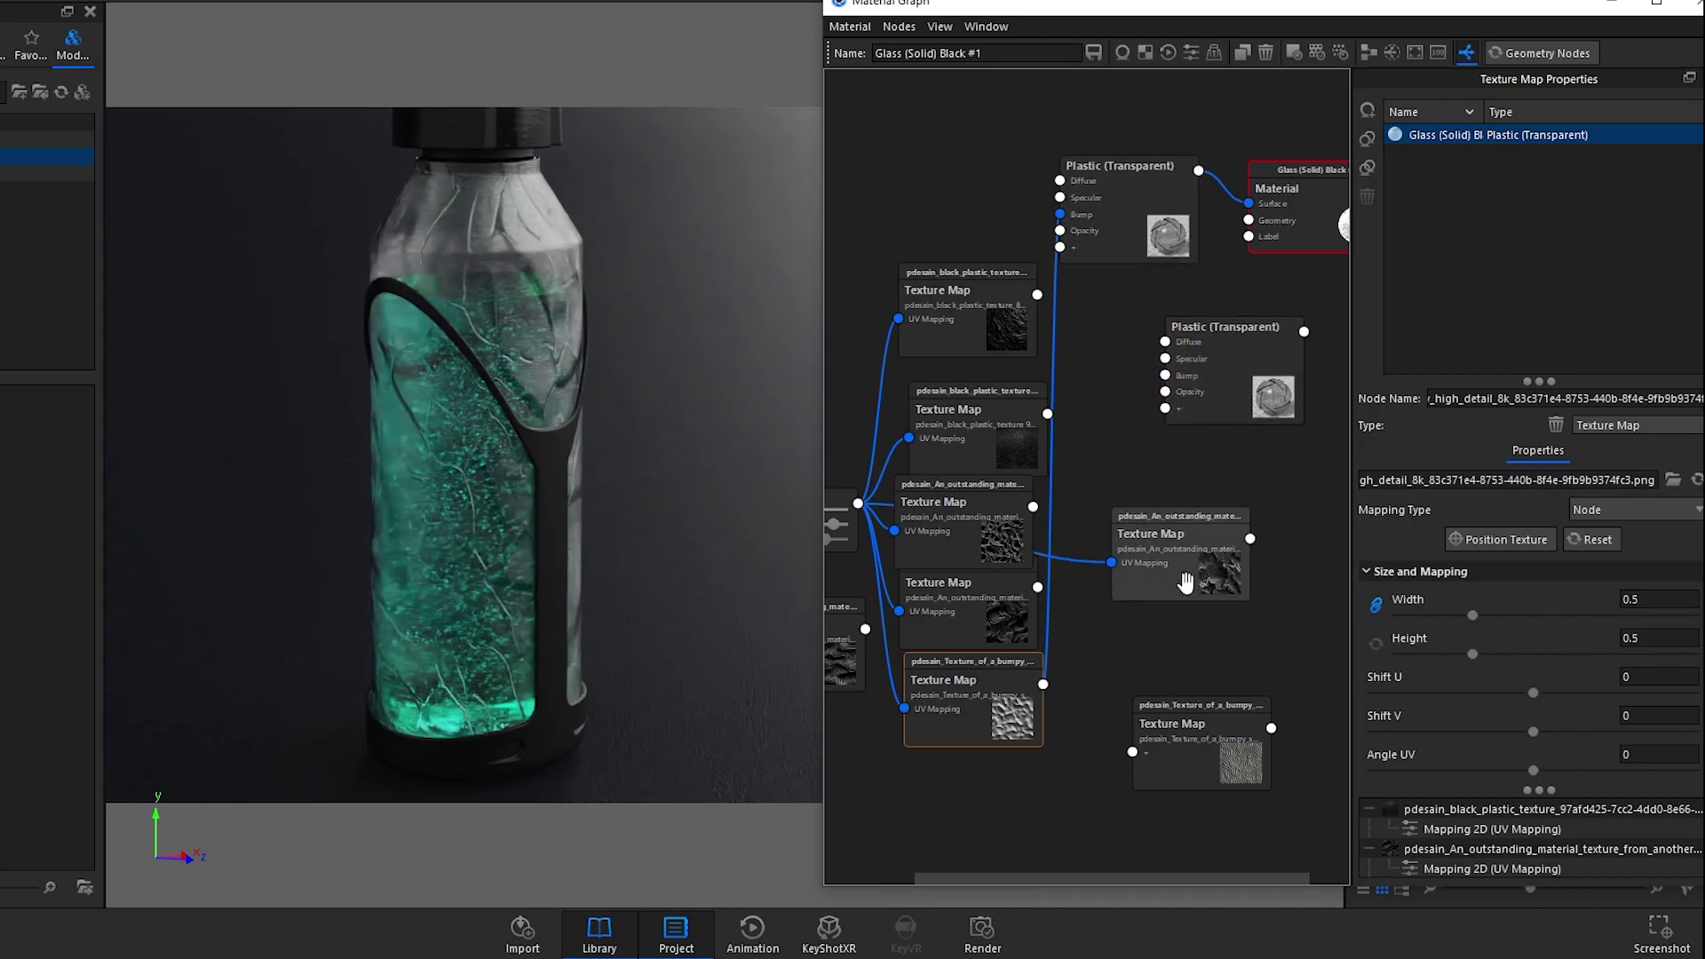
left_click_drag(1167, 745, 1235, 732)
left_click_drag(1190, 568, 1228, 578)
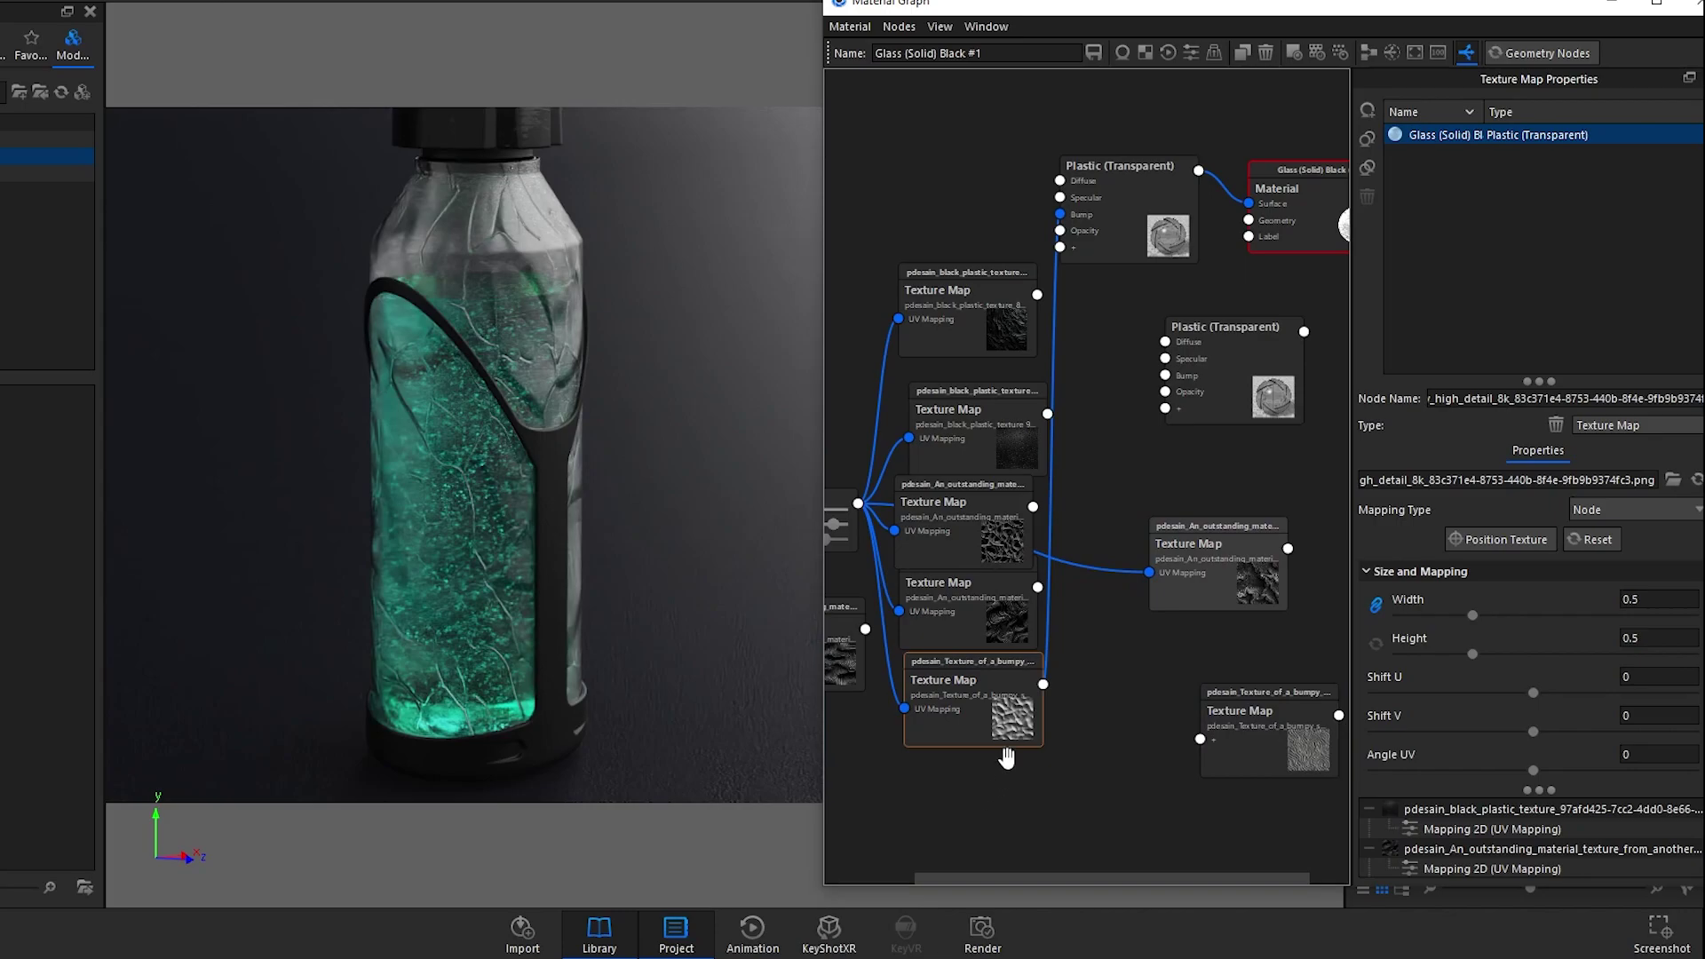
Step: Move the bumpy-surface texture's connection to the duplicate Plastic (Transparent) Bump input and connect the duplicate to the Material as a label
left_click_drag(1042, 685, 1165, 375)
left_click_drag(1304, 331, 1251, 253)
left_click_drag(1061, 215, 1047, 710)
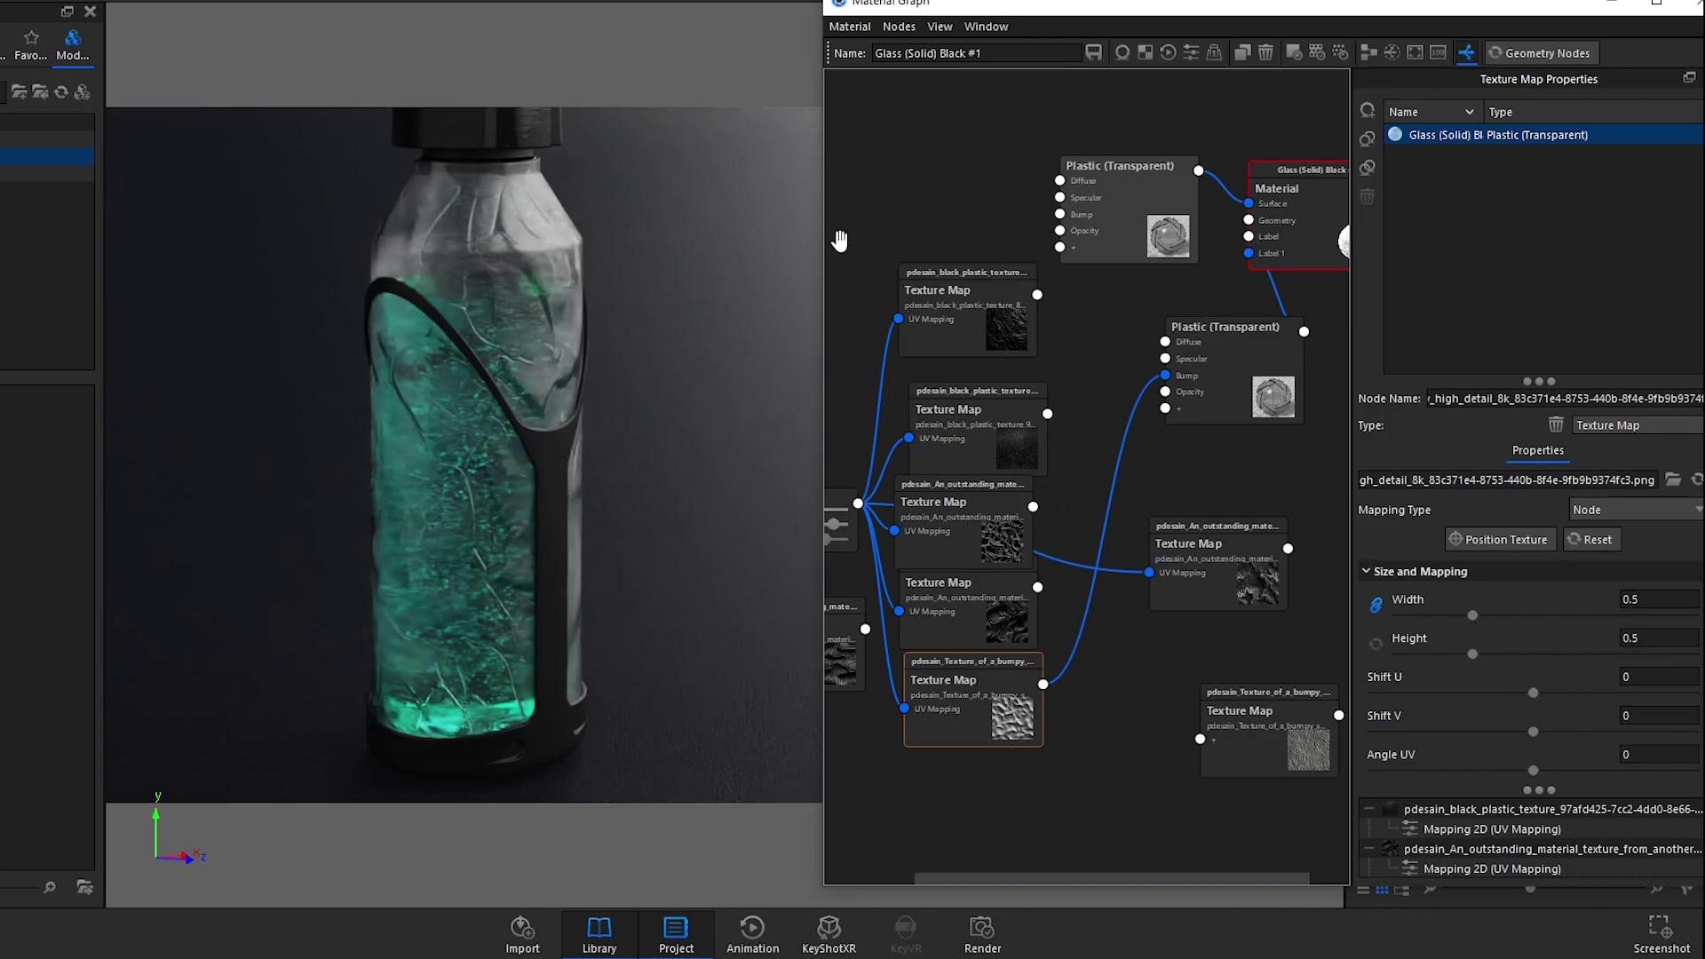
left_click_drag(987, 715, 971, 709)
left_click_drag(1019, 626, 1010, 621)
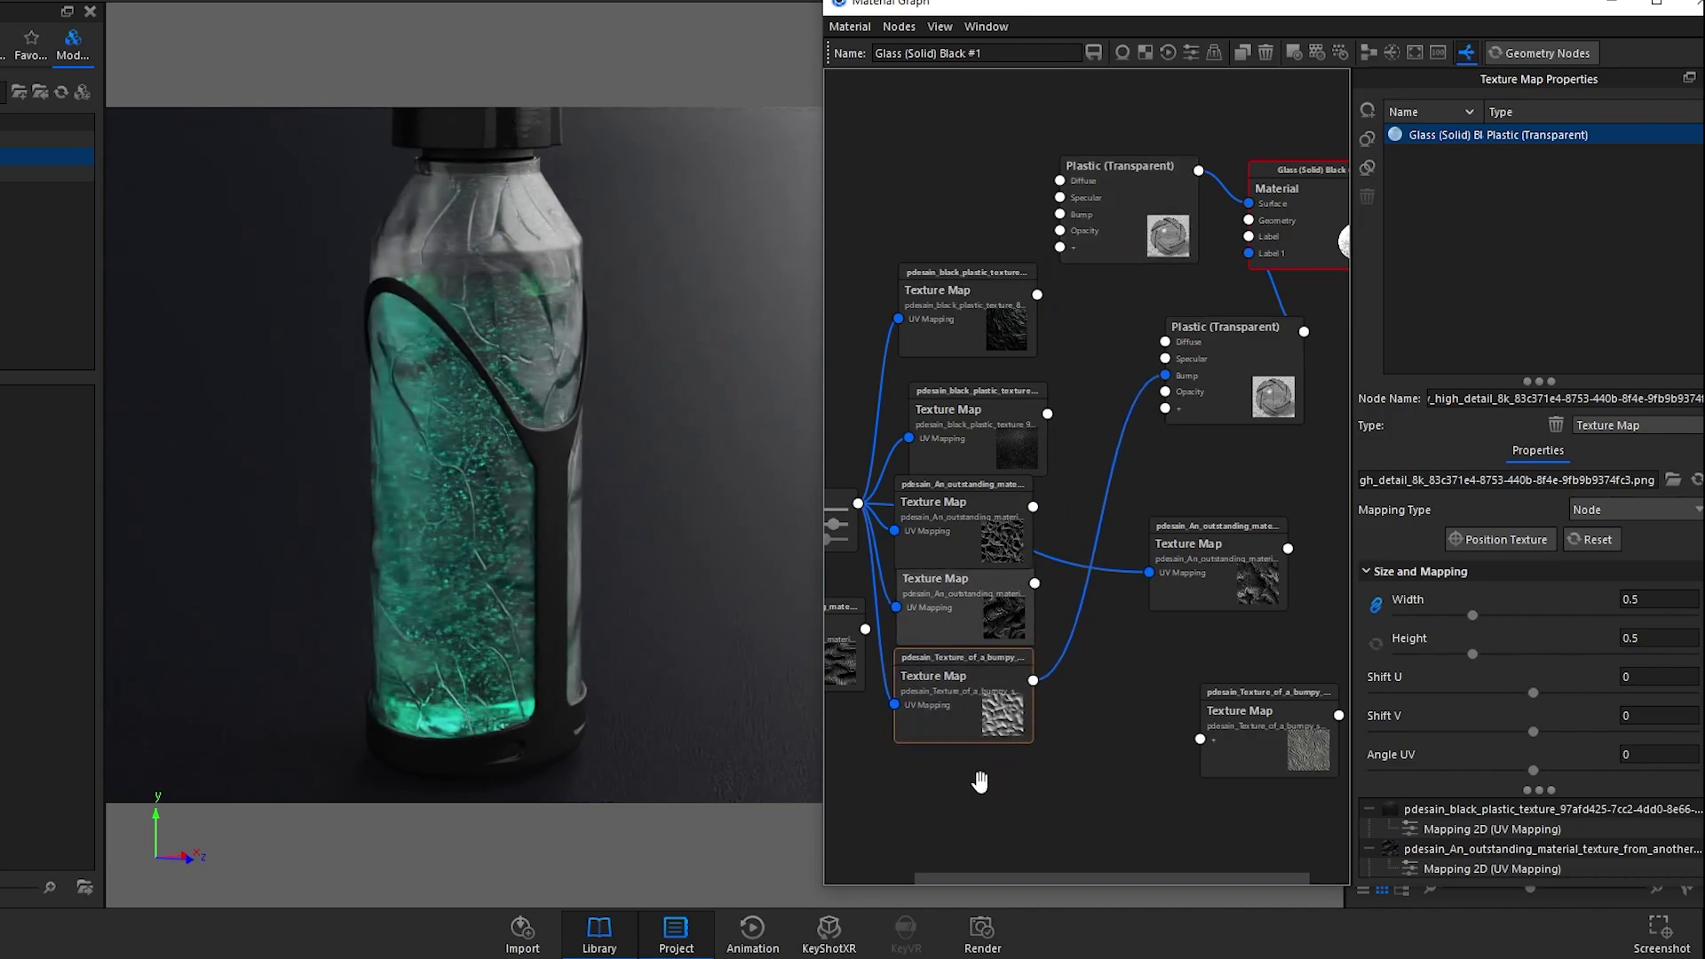
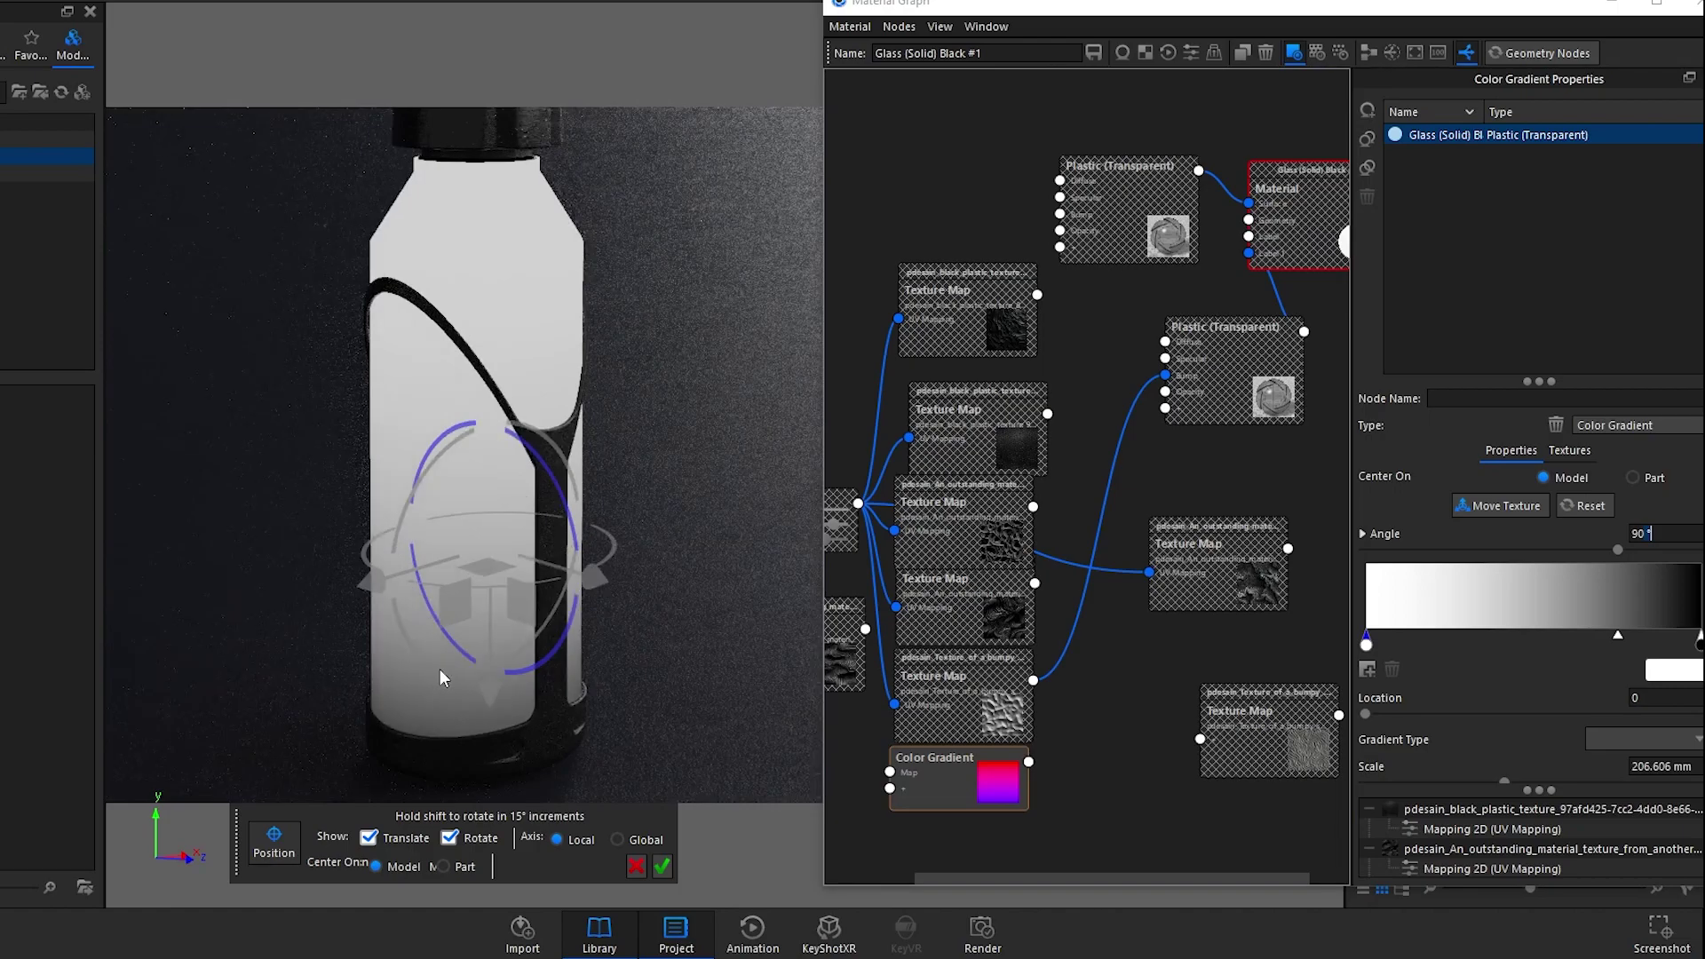
Step: Move the Color Gradient up to the bottle's shoulder, end its preview, and connect it to the label Plastic (Transparent) Opacity input
left_click_drag(489, 631, 492, 350)
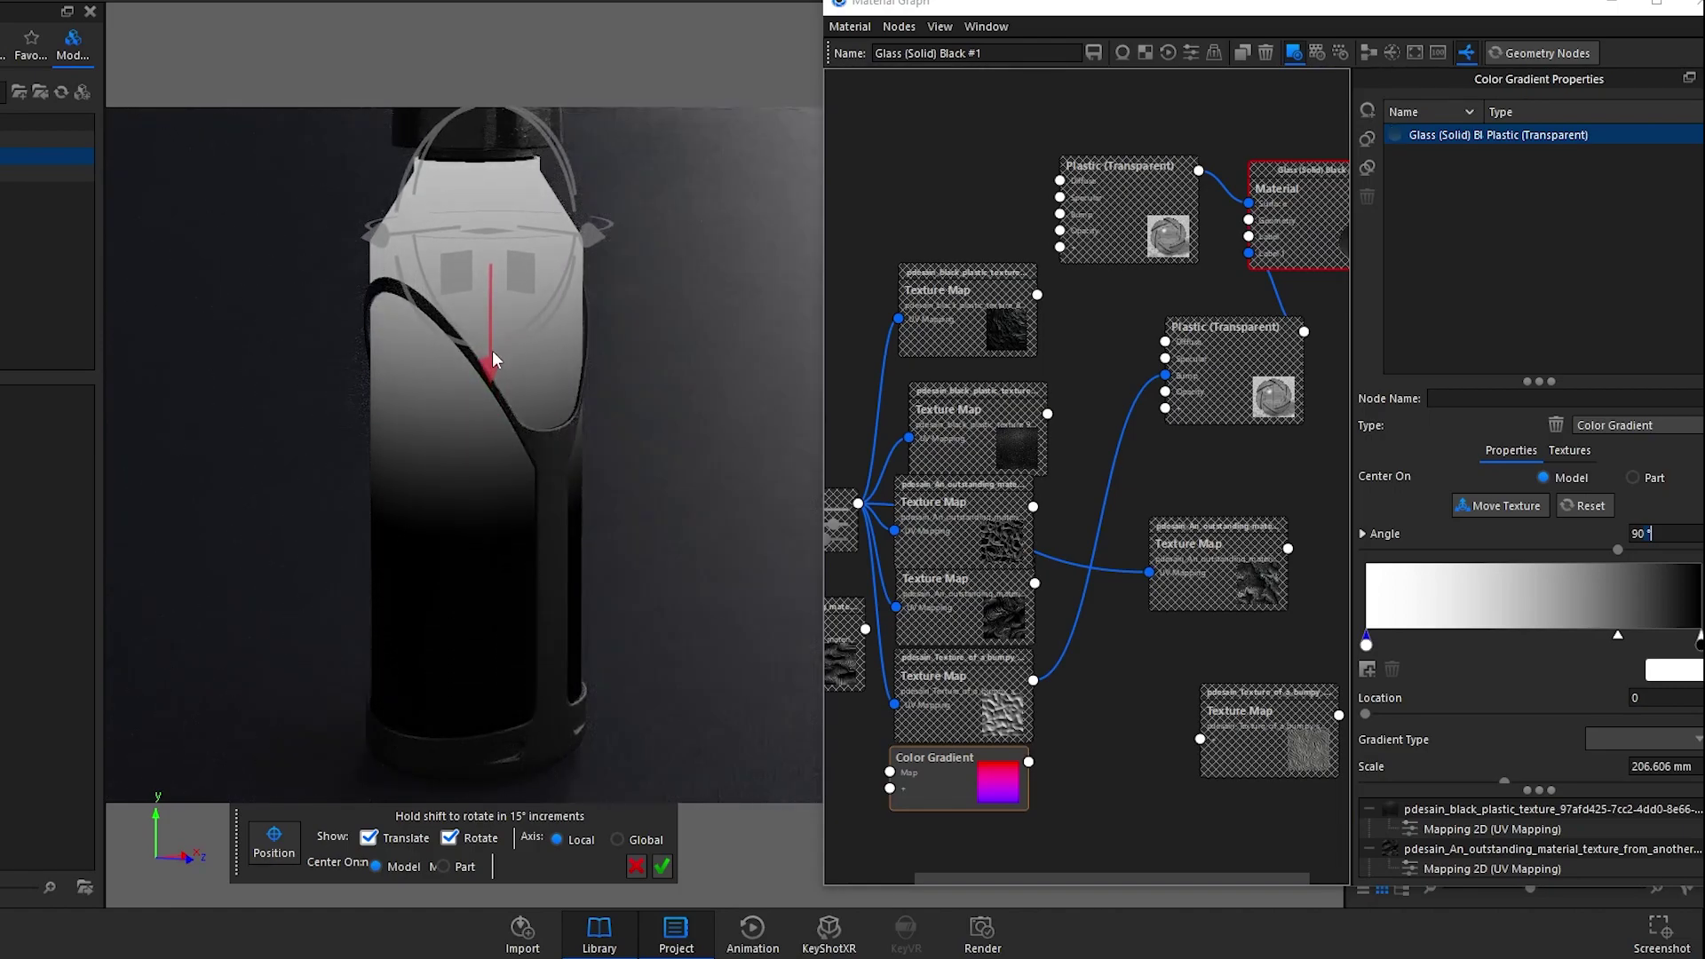
left_click(662, 867)
left_click(983, 780)
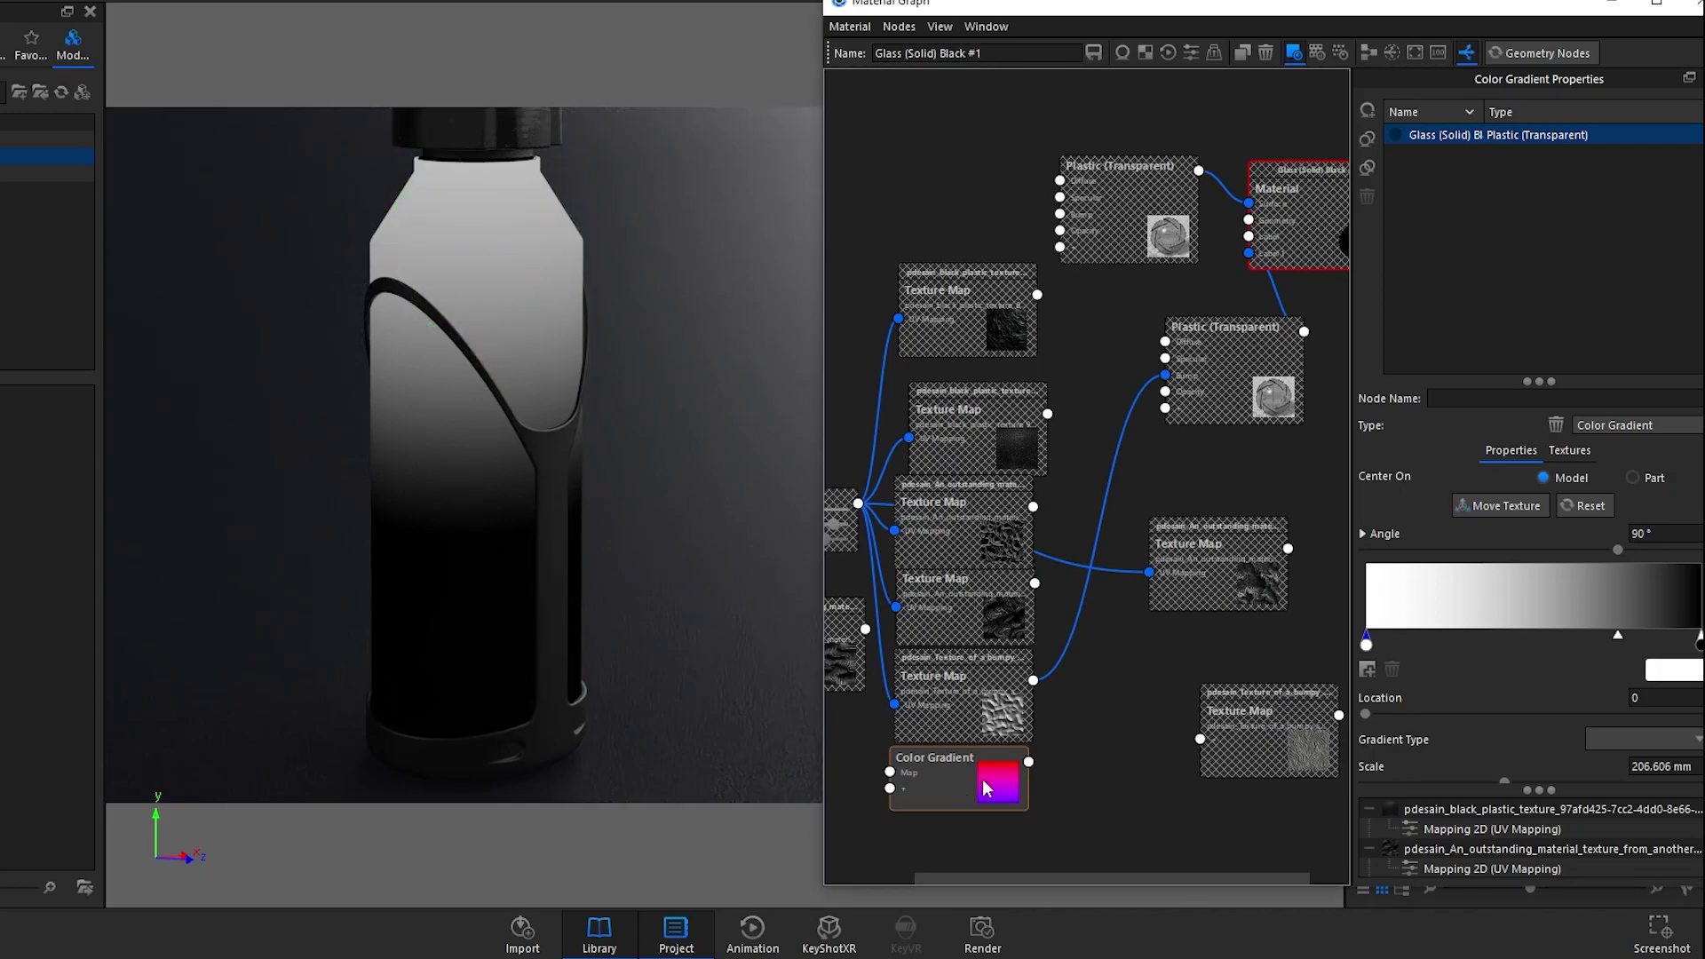
key("c")
mouse_move(957, 771)
left_mouse_down()
mouse_move(1152, 464)
mouse_move(1165, 392)
mouse_move(1201, 380)
mouse_move(1181, 375)
left_mouse_up()
Step: Move the gradient's black and white stops inward, with white at location 0.332, and shift the gradient lower on the bottle
left_click_drag(1699, 642, 1625, 641)
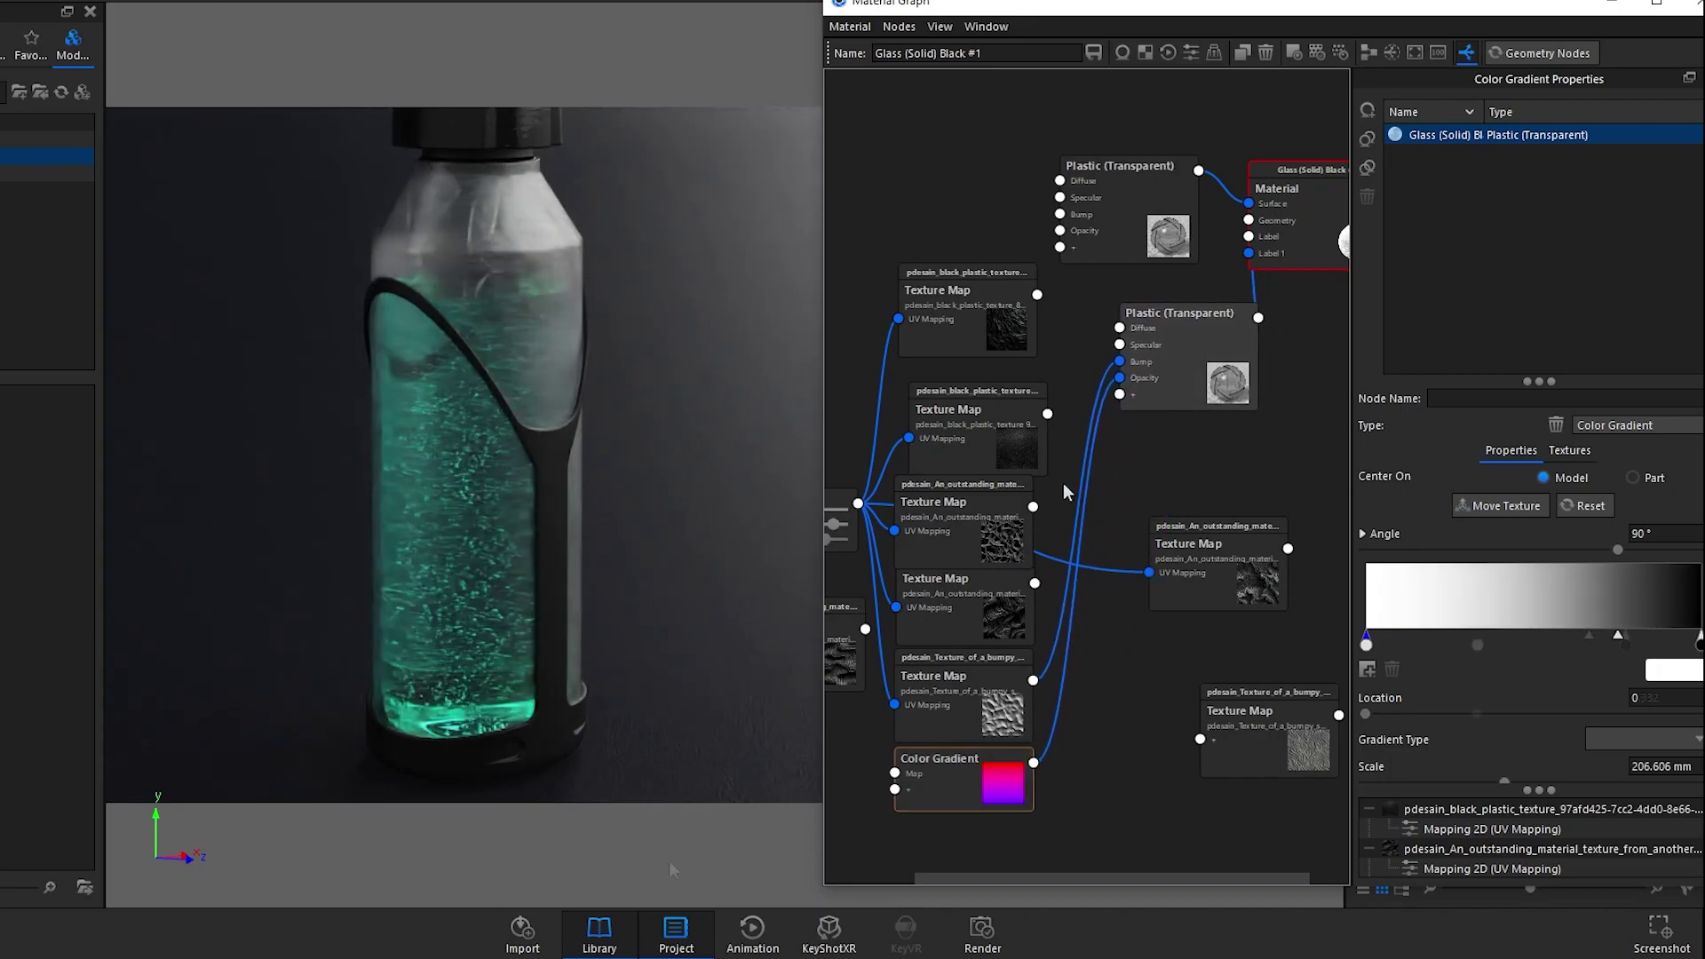
left_click_drag(1366, 641, 1477, 641)
left_click(1497, 505)
left_click_drag(489, 472, 483, 613)
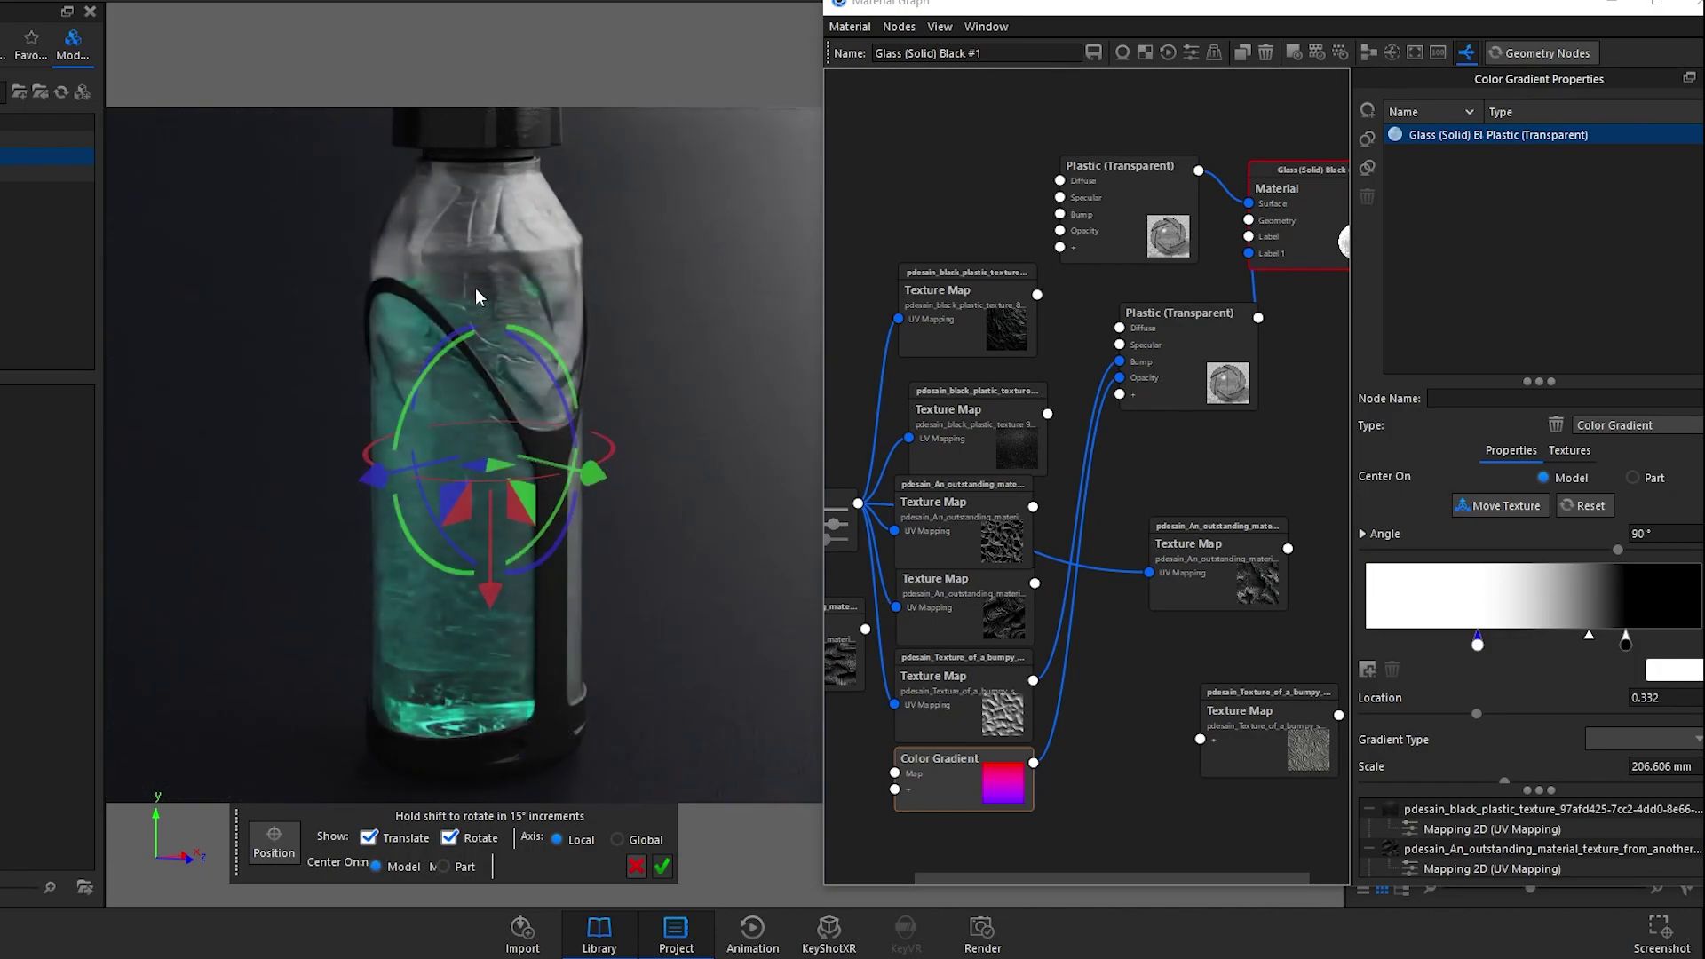
left_click(661, 866)
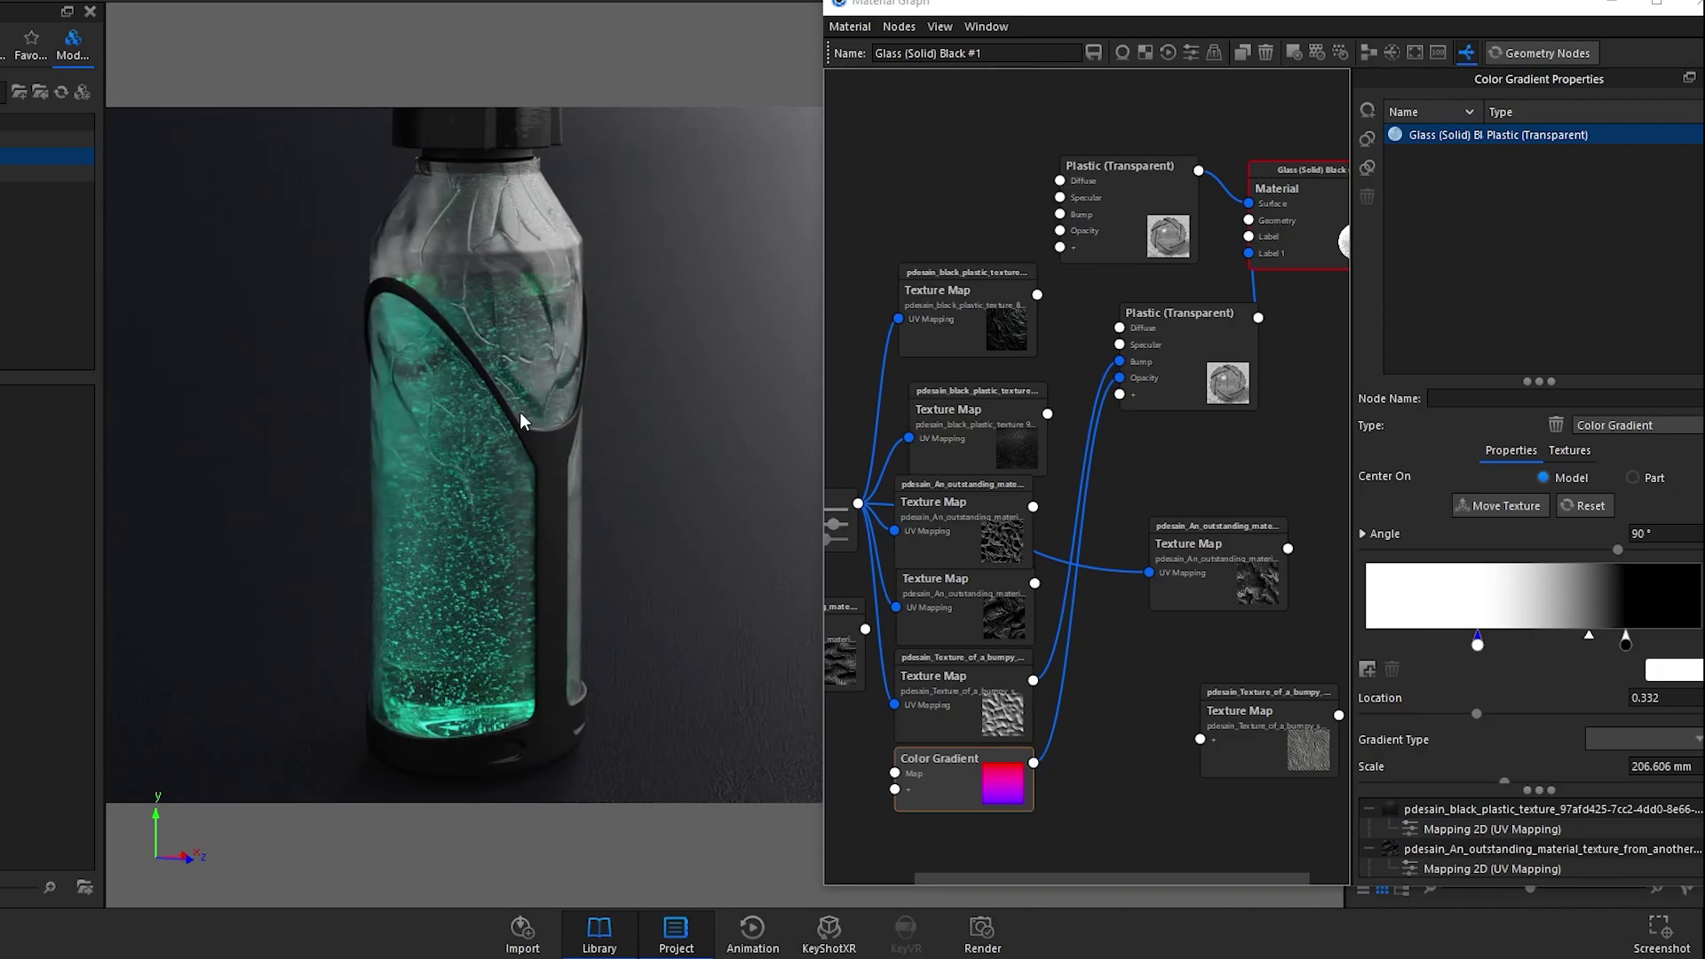
left_click_drag(524, 422, 450, 494)
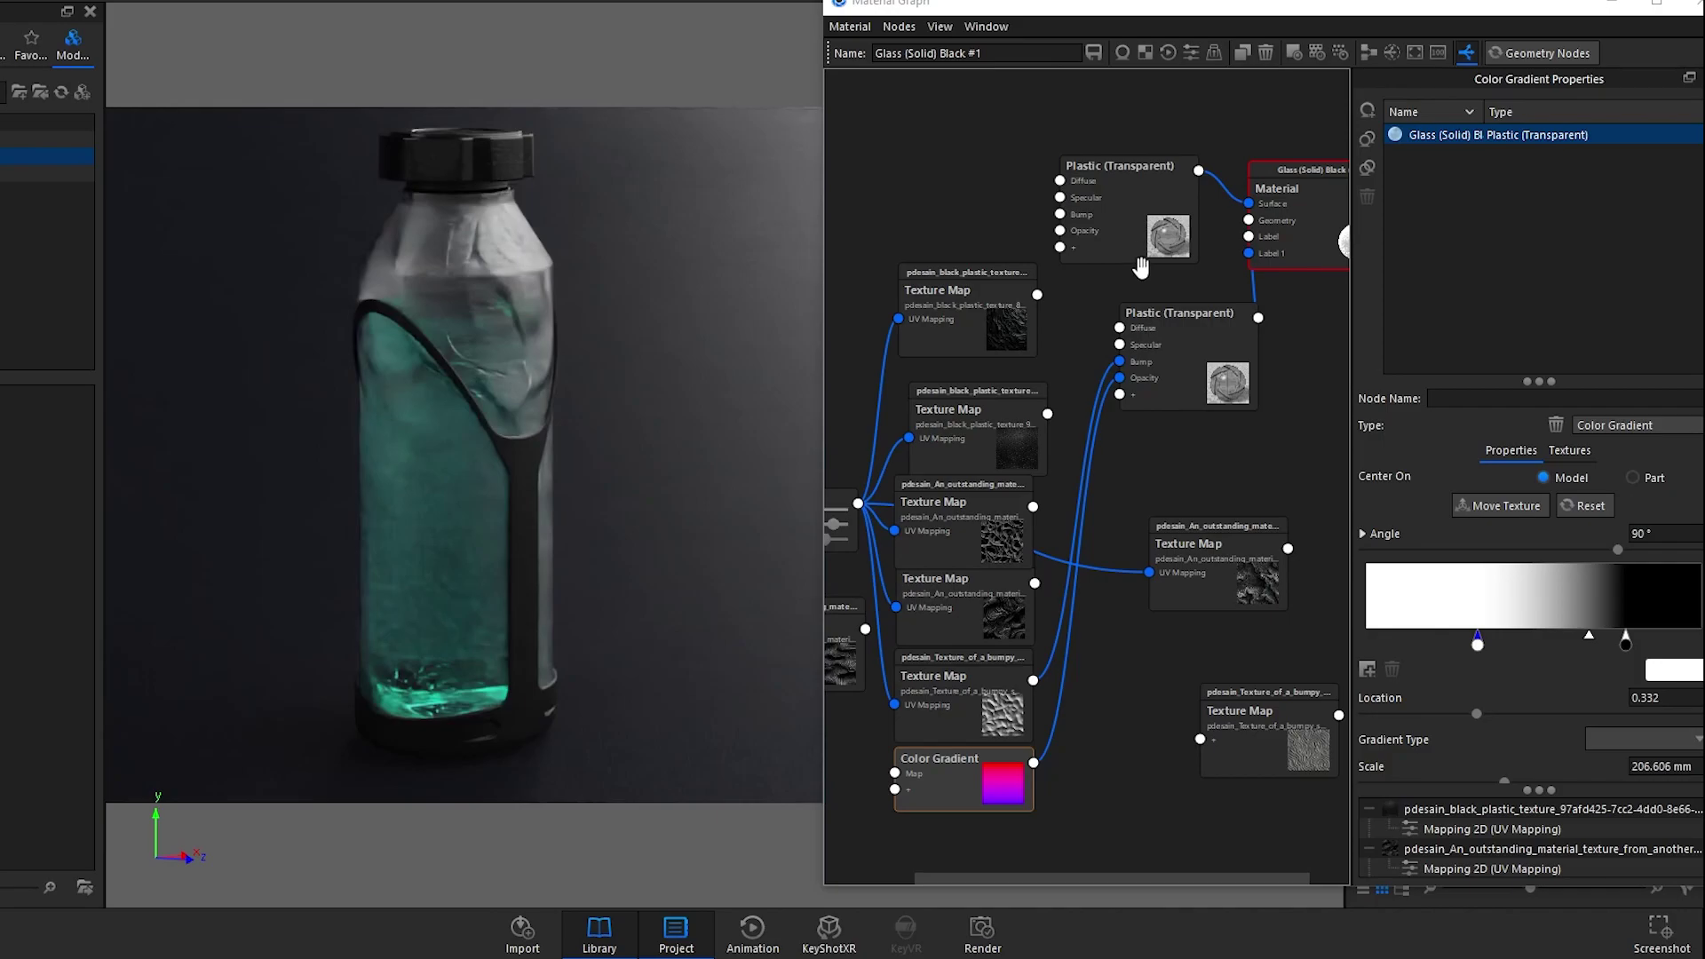
Step: Try driving the base Plastic (Transparent) opacity with the Color Gradient as well, and remove that connection
left_click_drag(1141, 267, 1142, 235)
left_click_drag(1169, 369, 1132, 334)
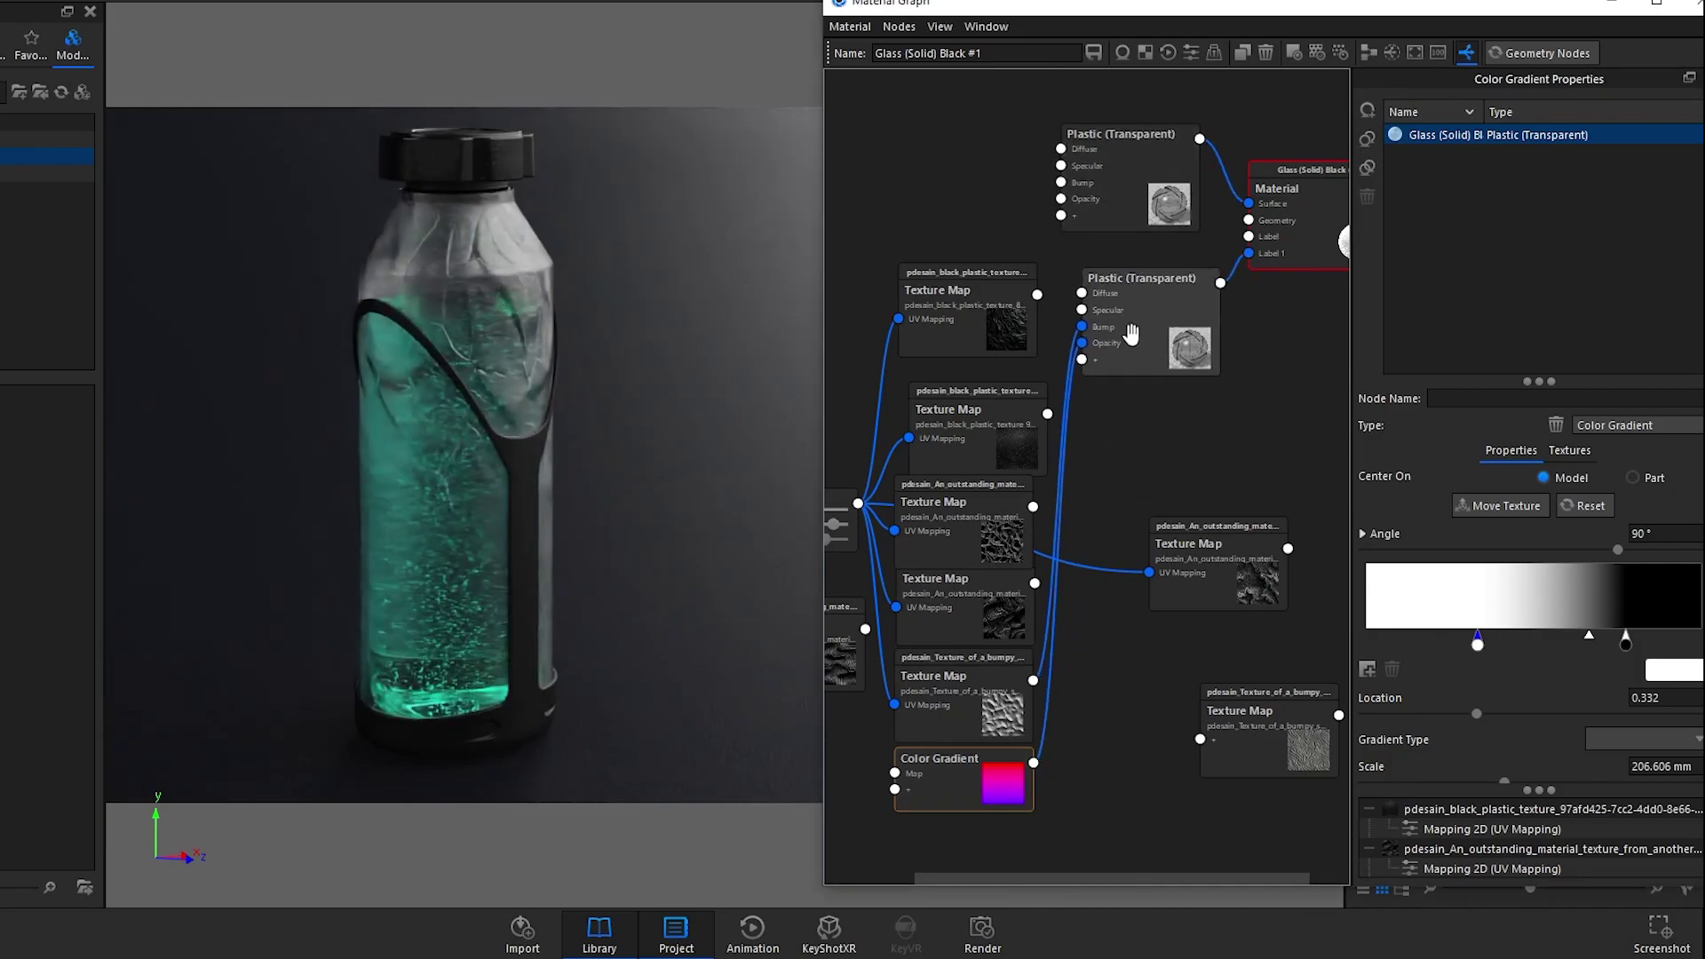
left_click_drag(1034, 762, 1051, 264)
left_click_drag(945, 243, 924, 210)
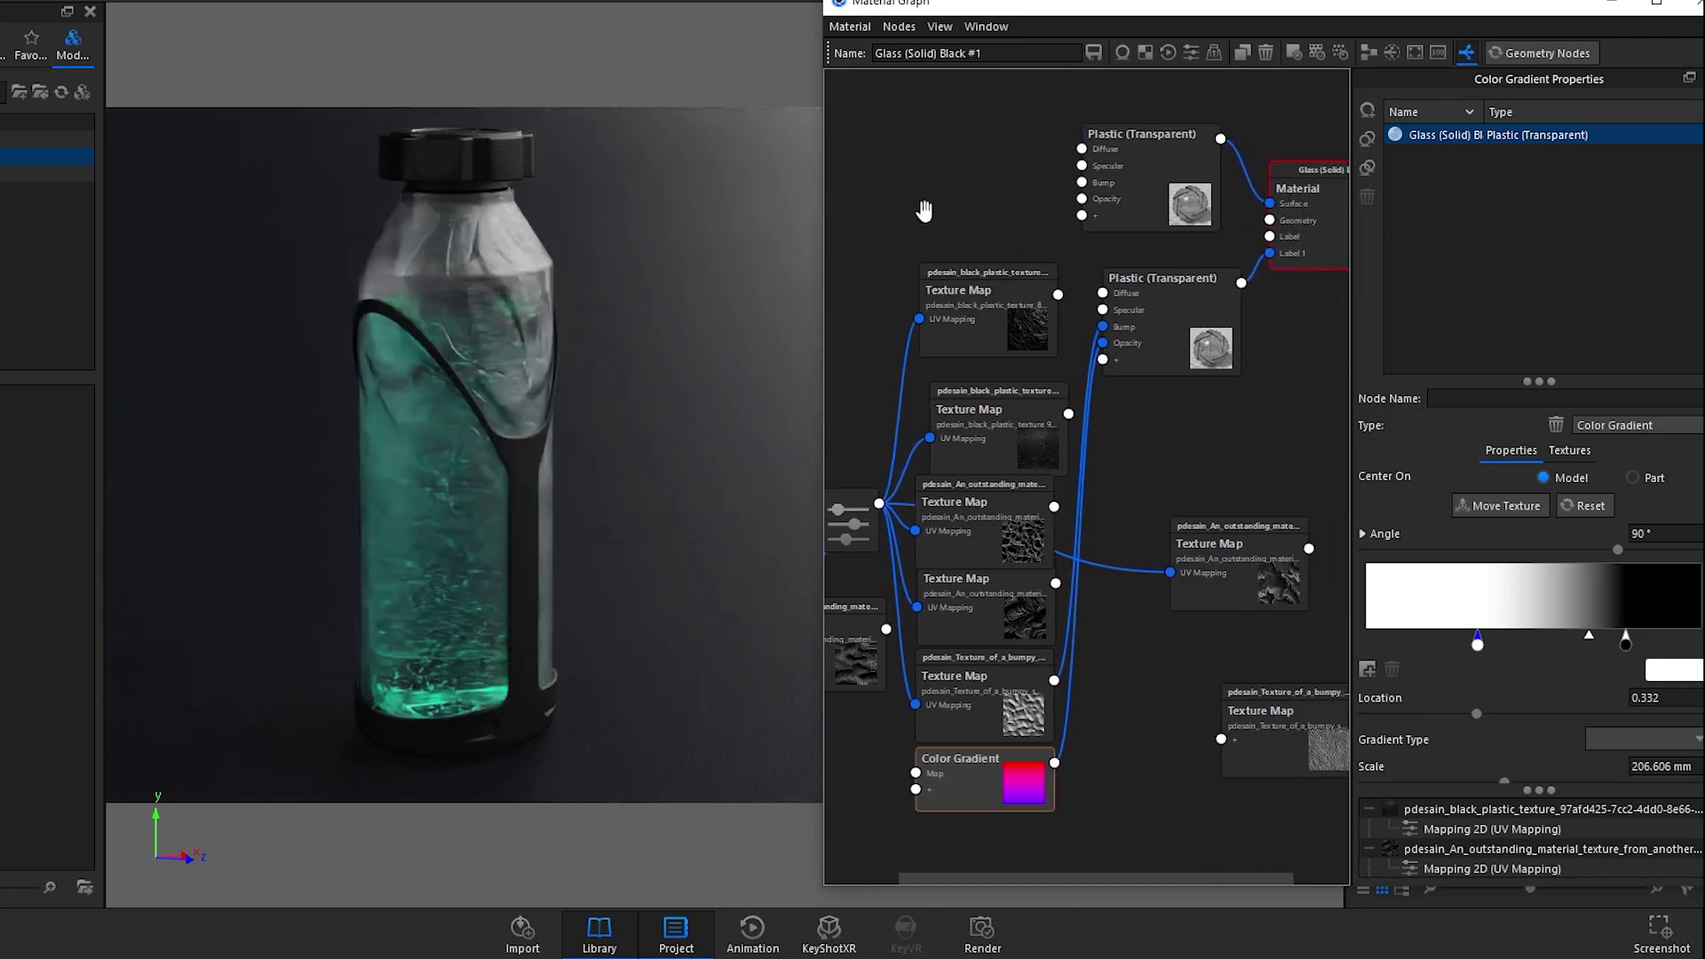
left_click_drag(1054, 762, 1081, 200)
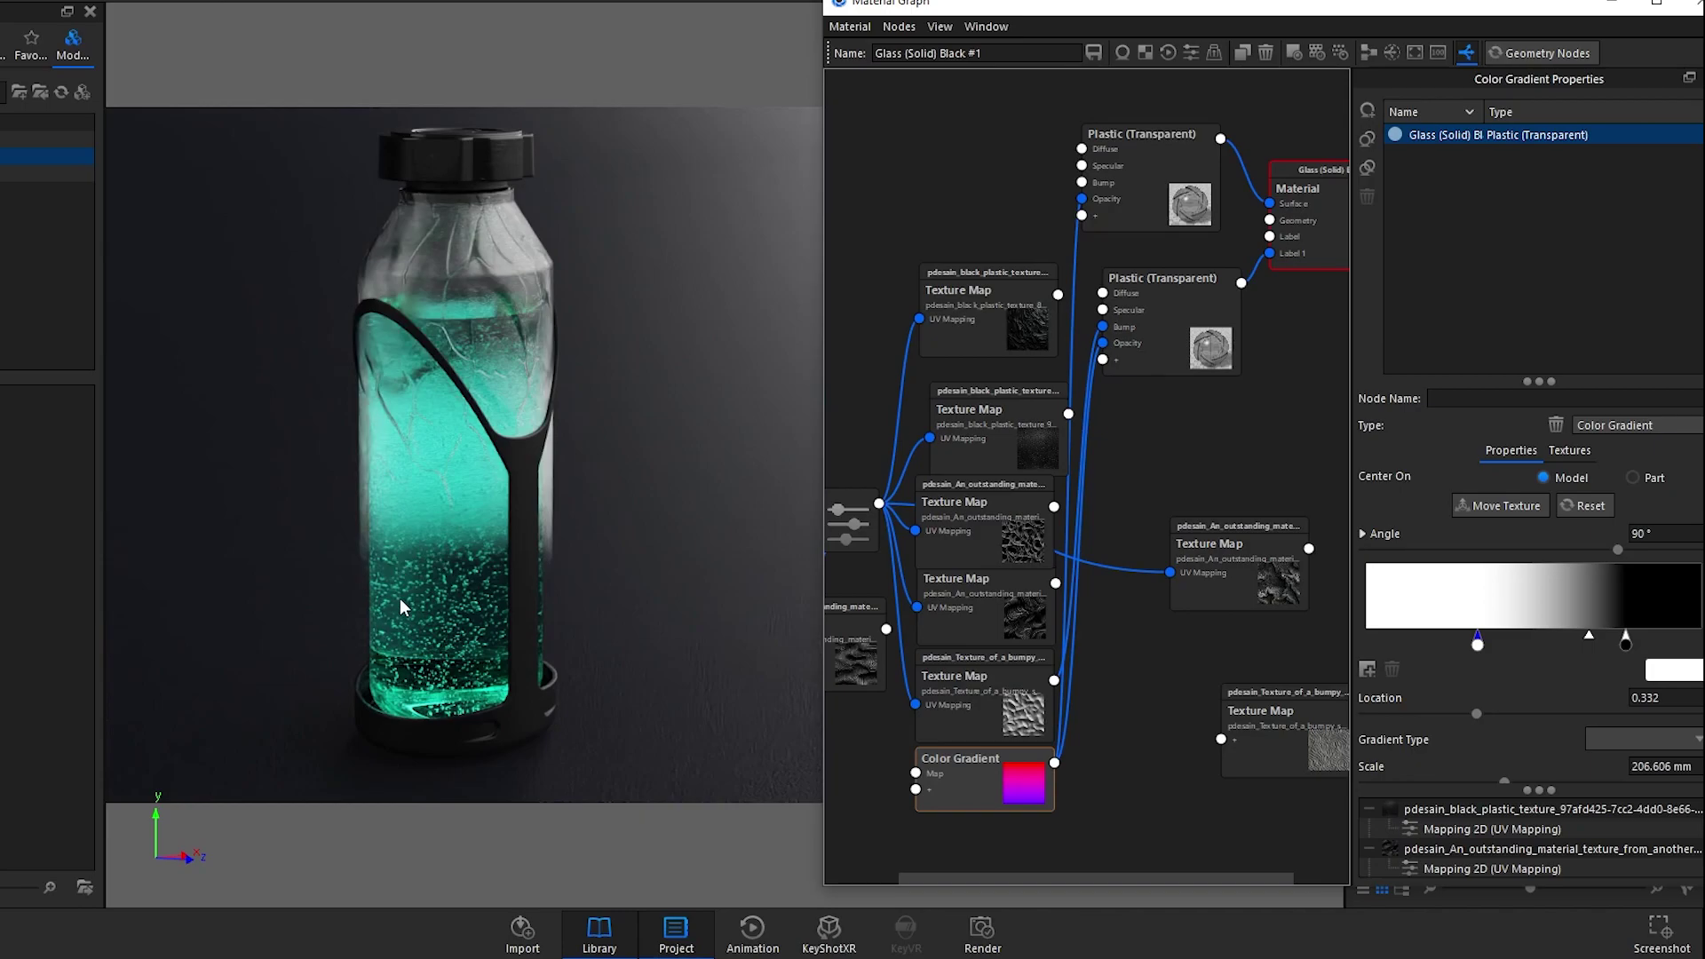
left_click_drag(1157, 312, 1214, 336)
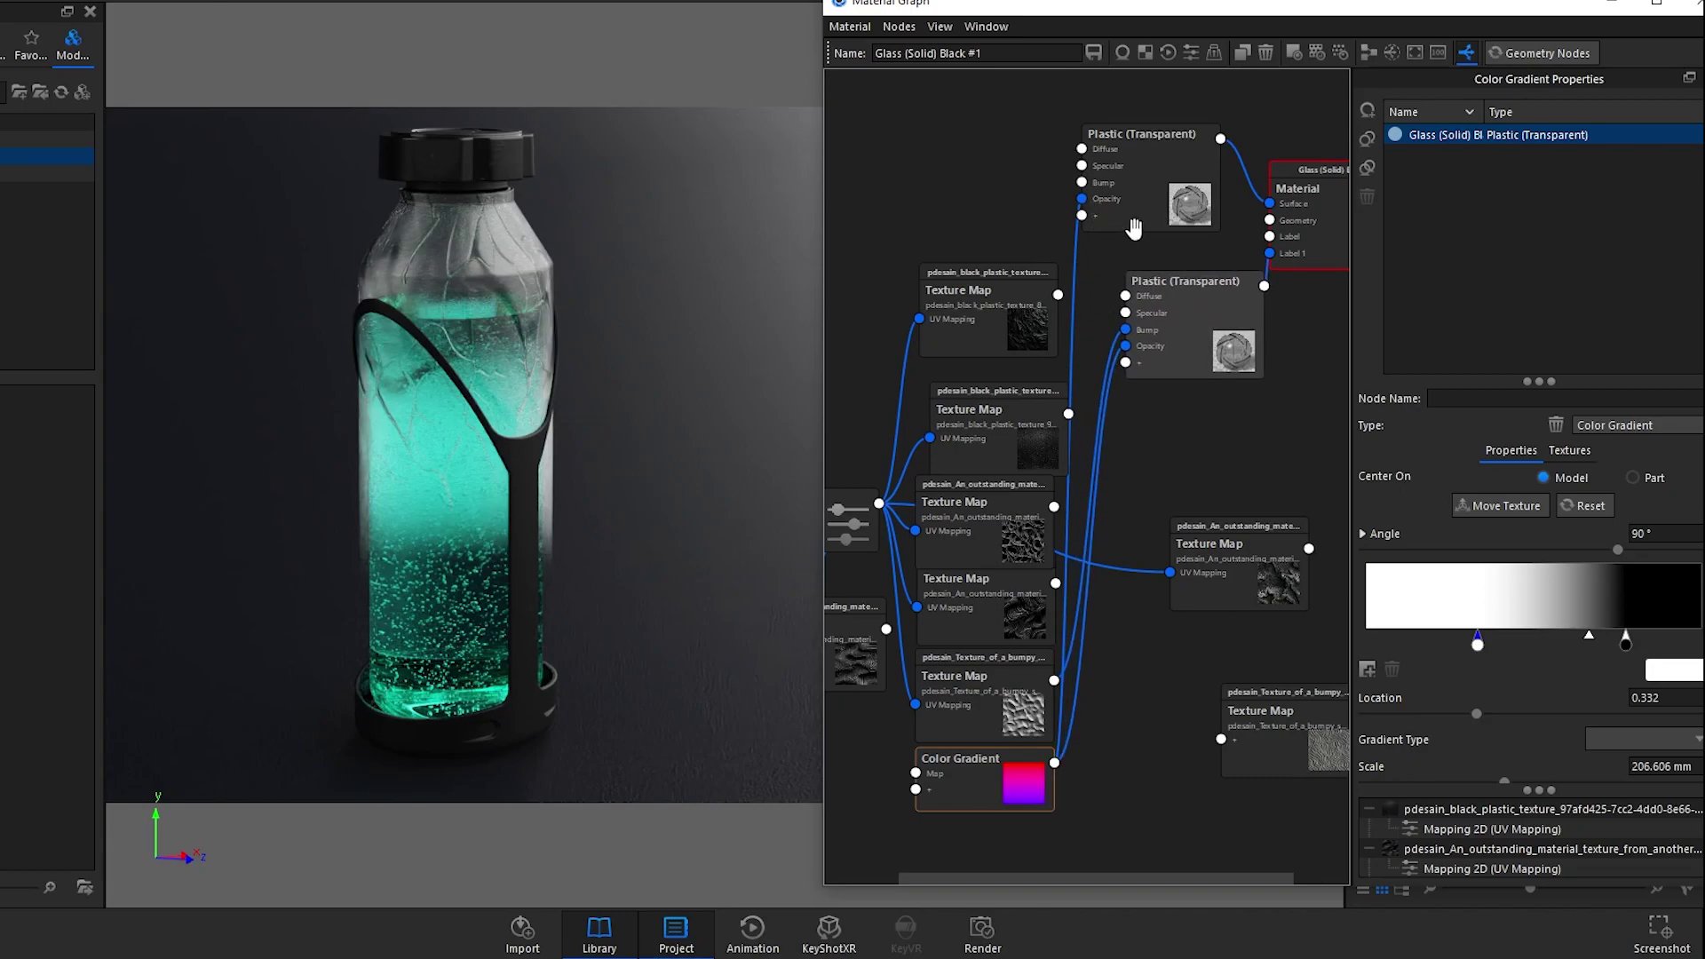
left_click(1163, 185)
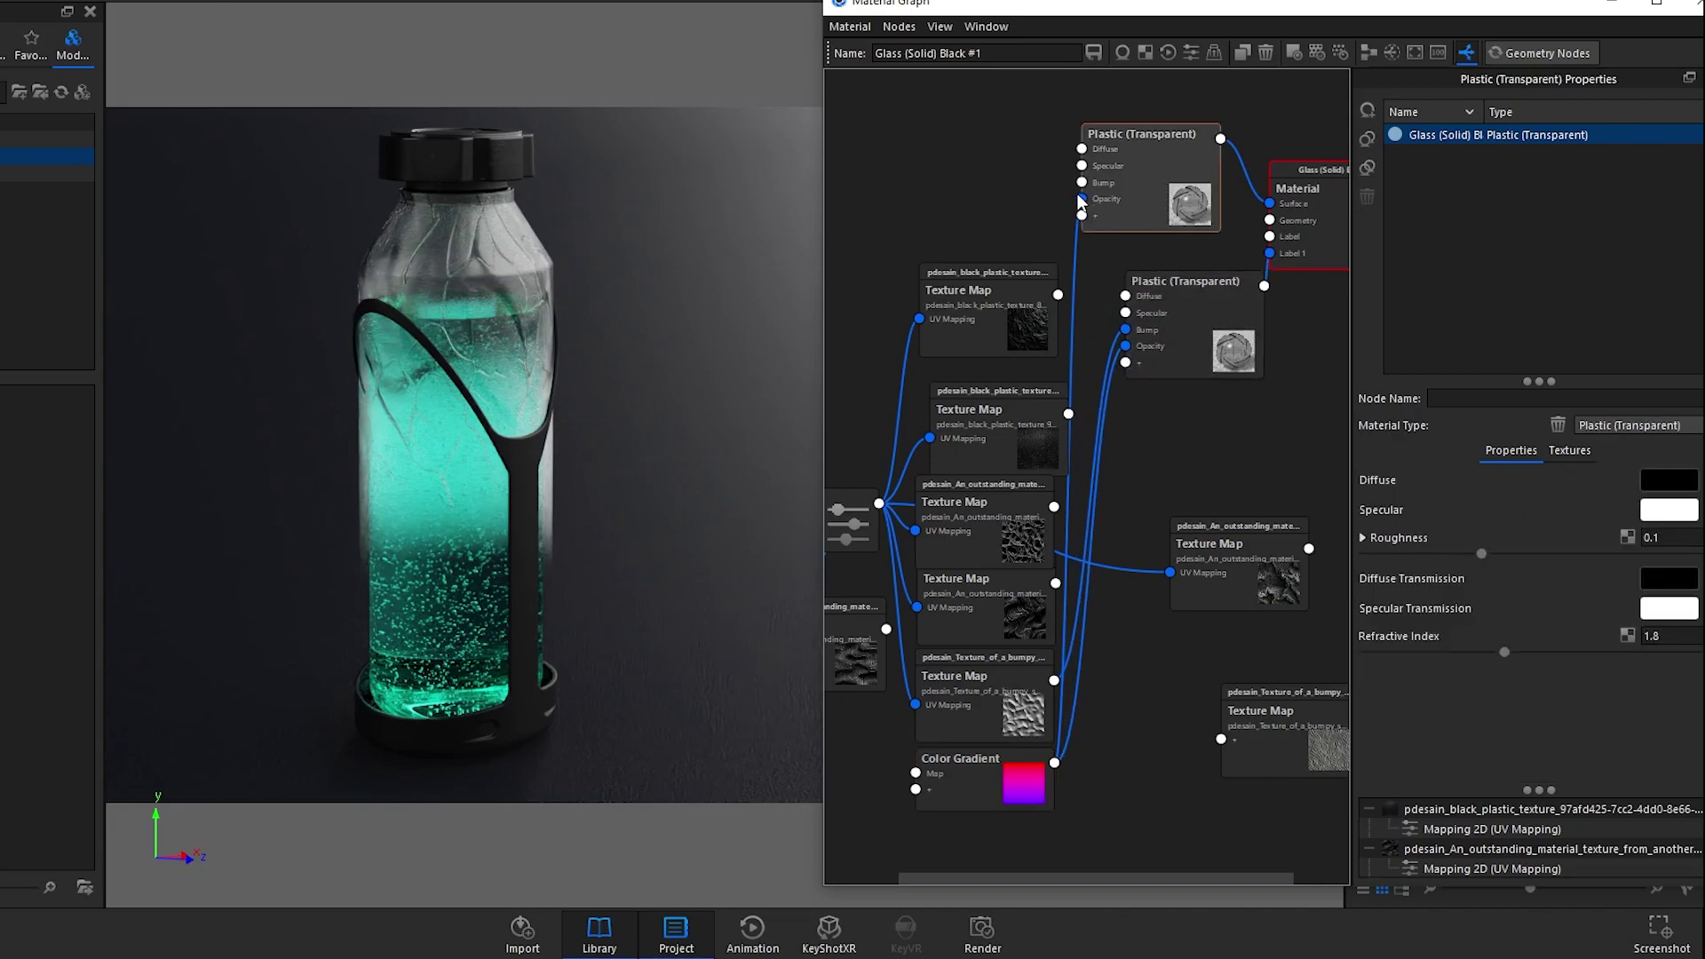
left_click_drag(1082, 199, 1053, 763)
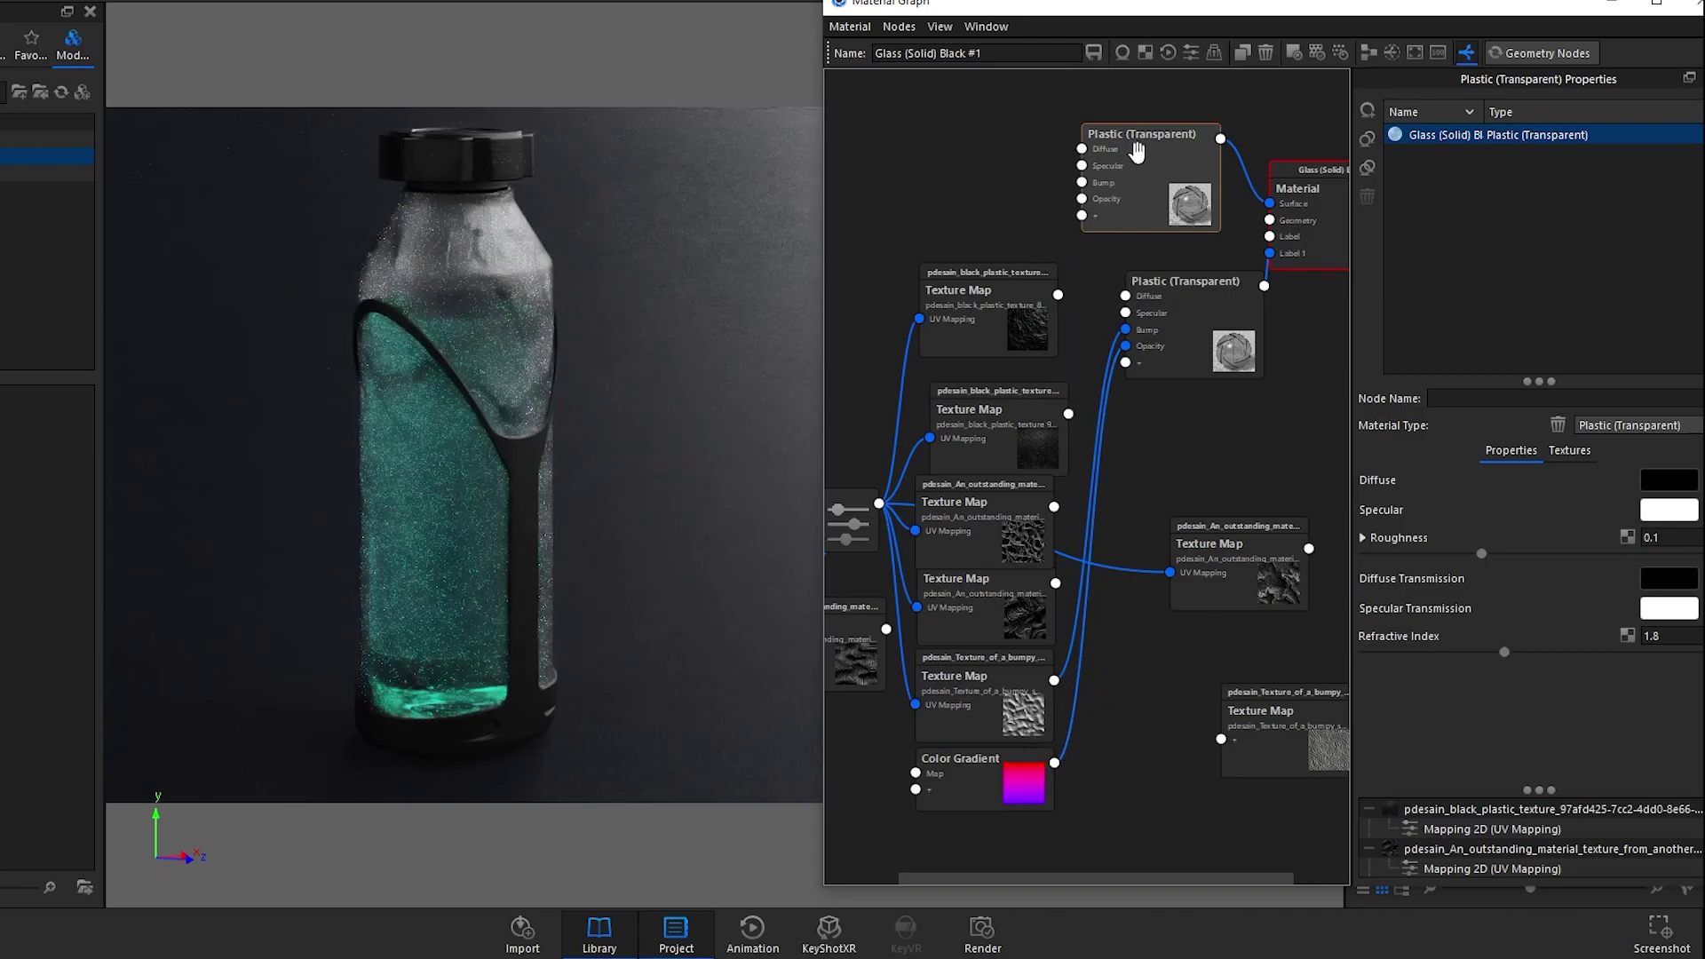
Step: Try Plastic as the base node's material type, preview the Color Gradient on the bottle, and restore Plastic (Transparent)
left_click(1627, 427)
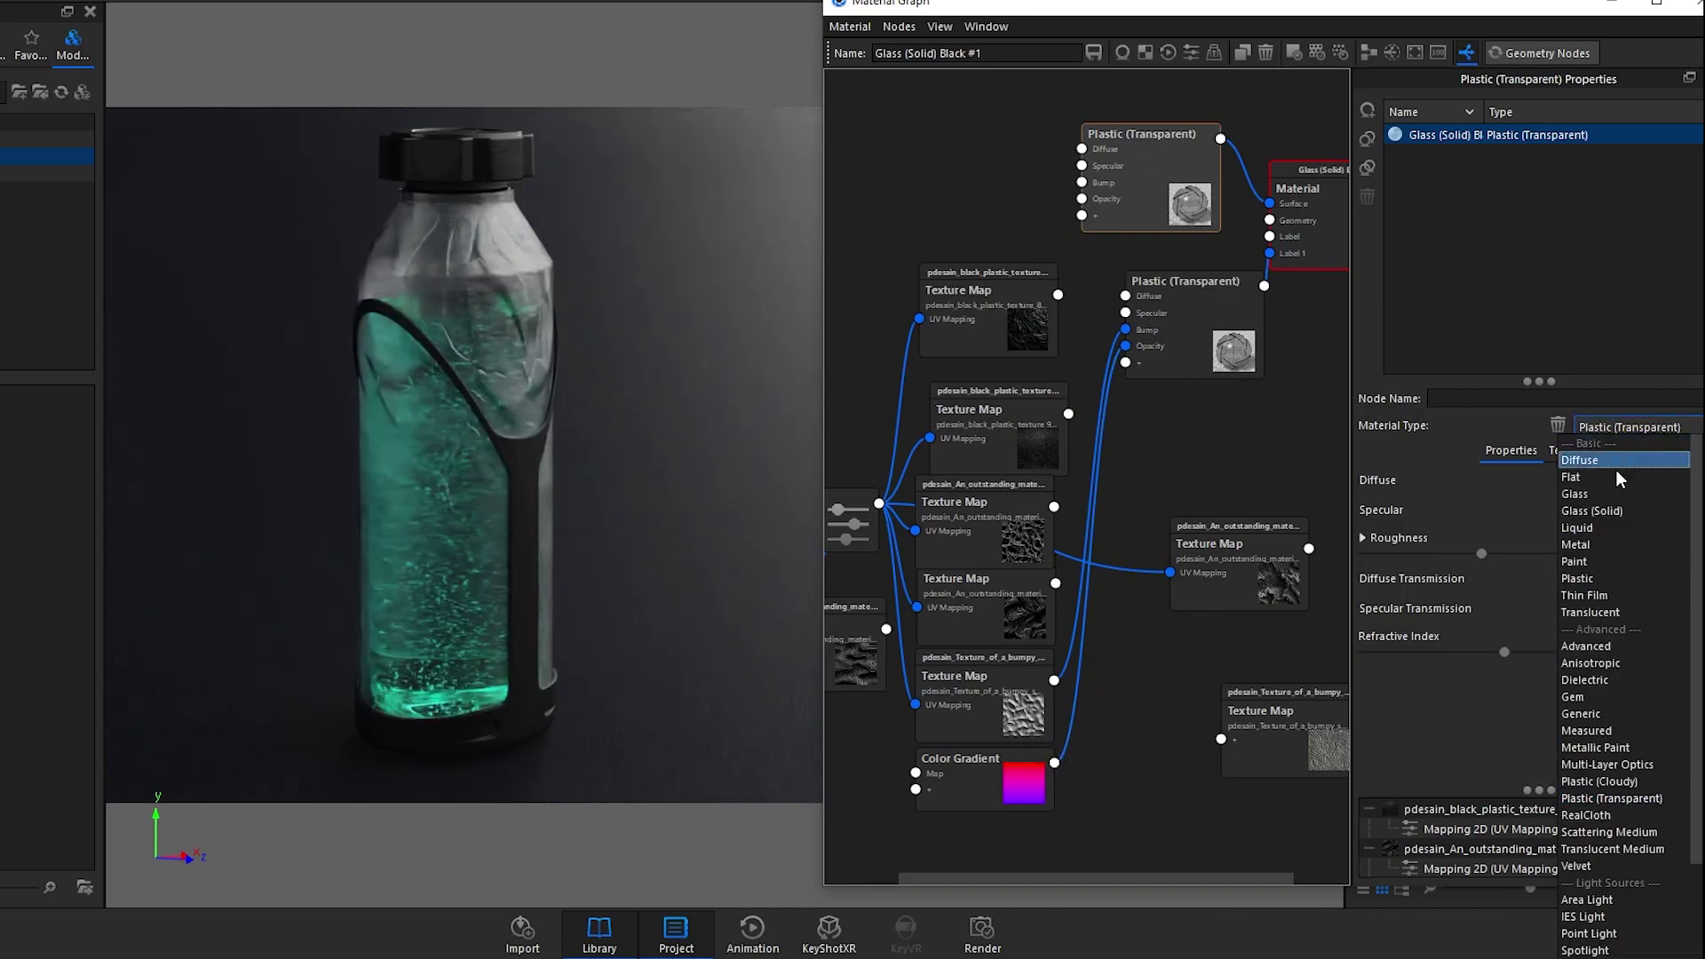
left_click(1598, 578)
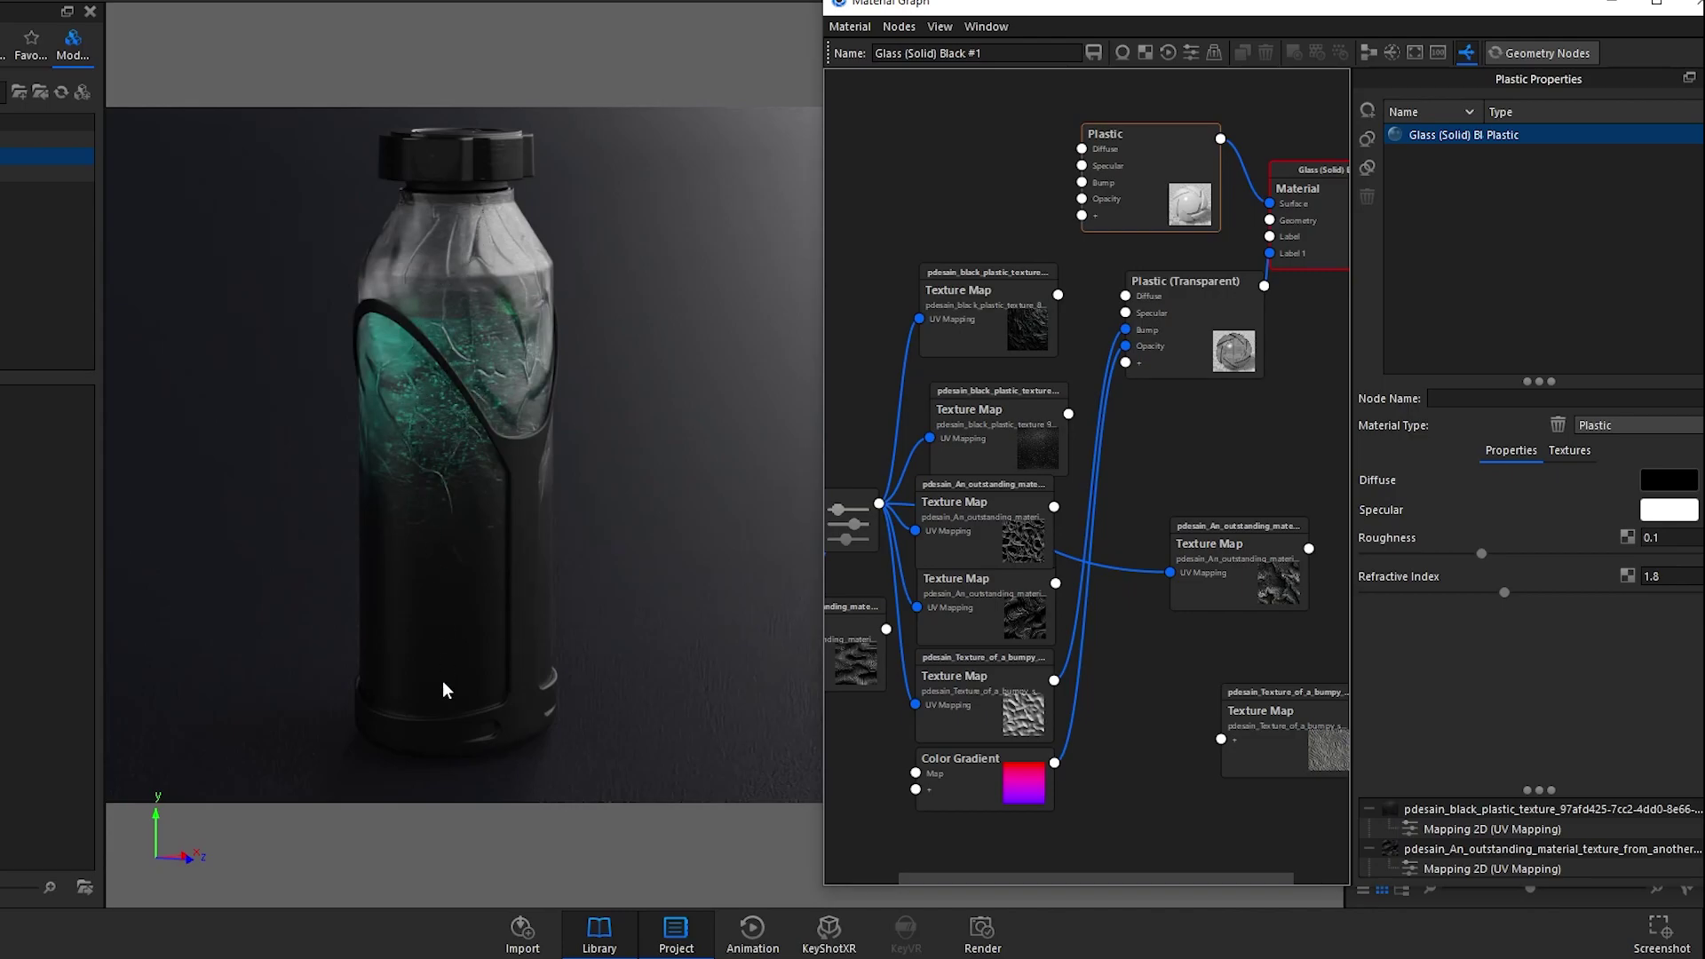
left_click_drag(1167, 320, 1143, 302)
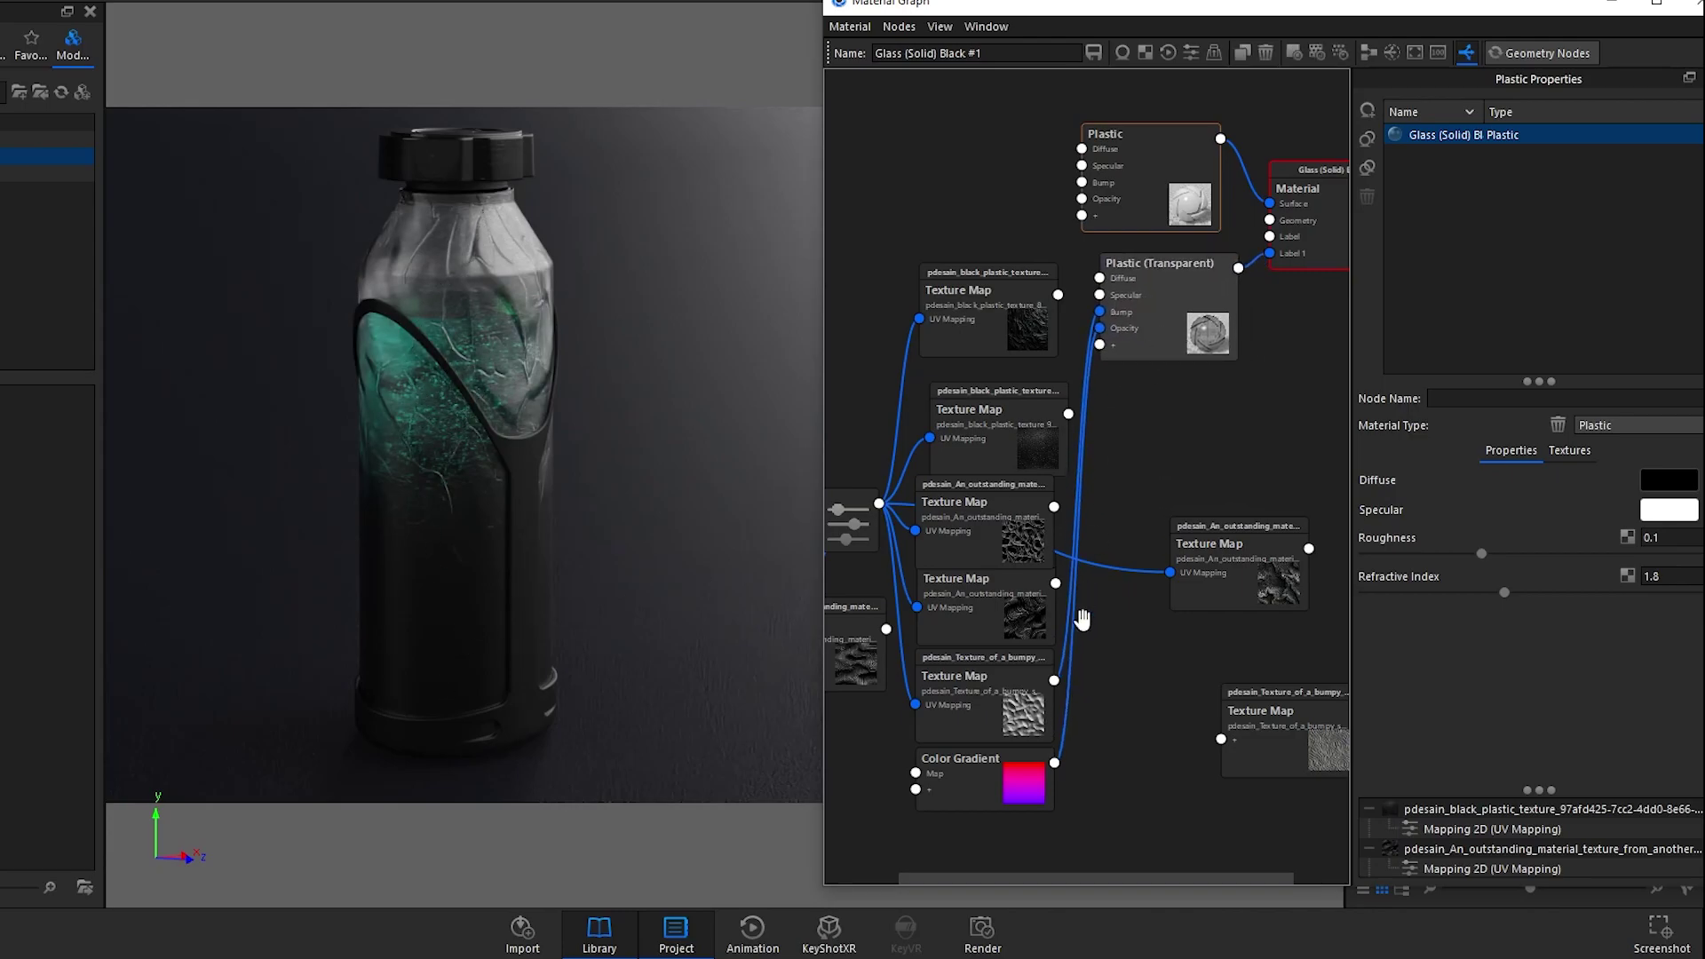
left_click(1021, 775)
double_click(1021, 775)
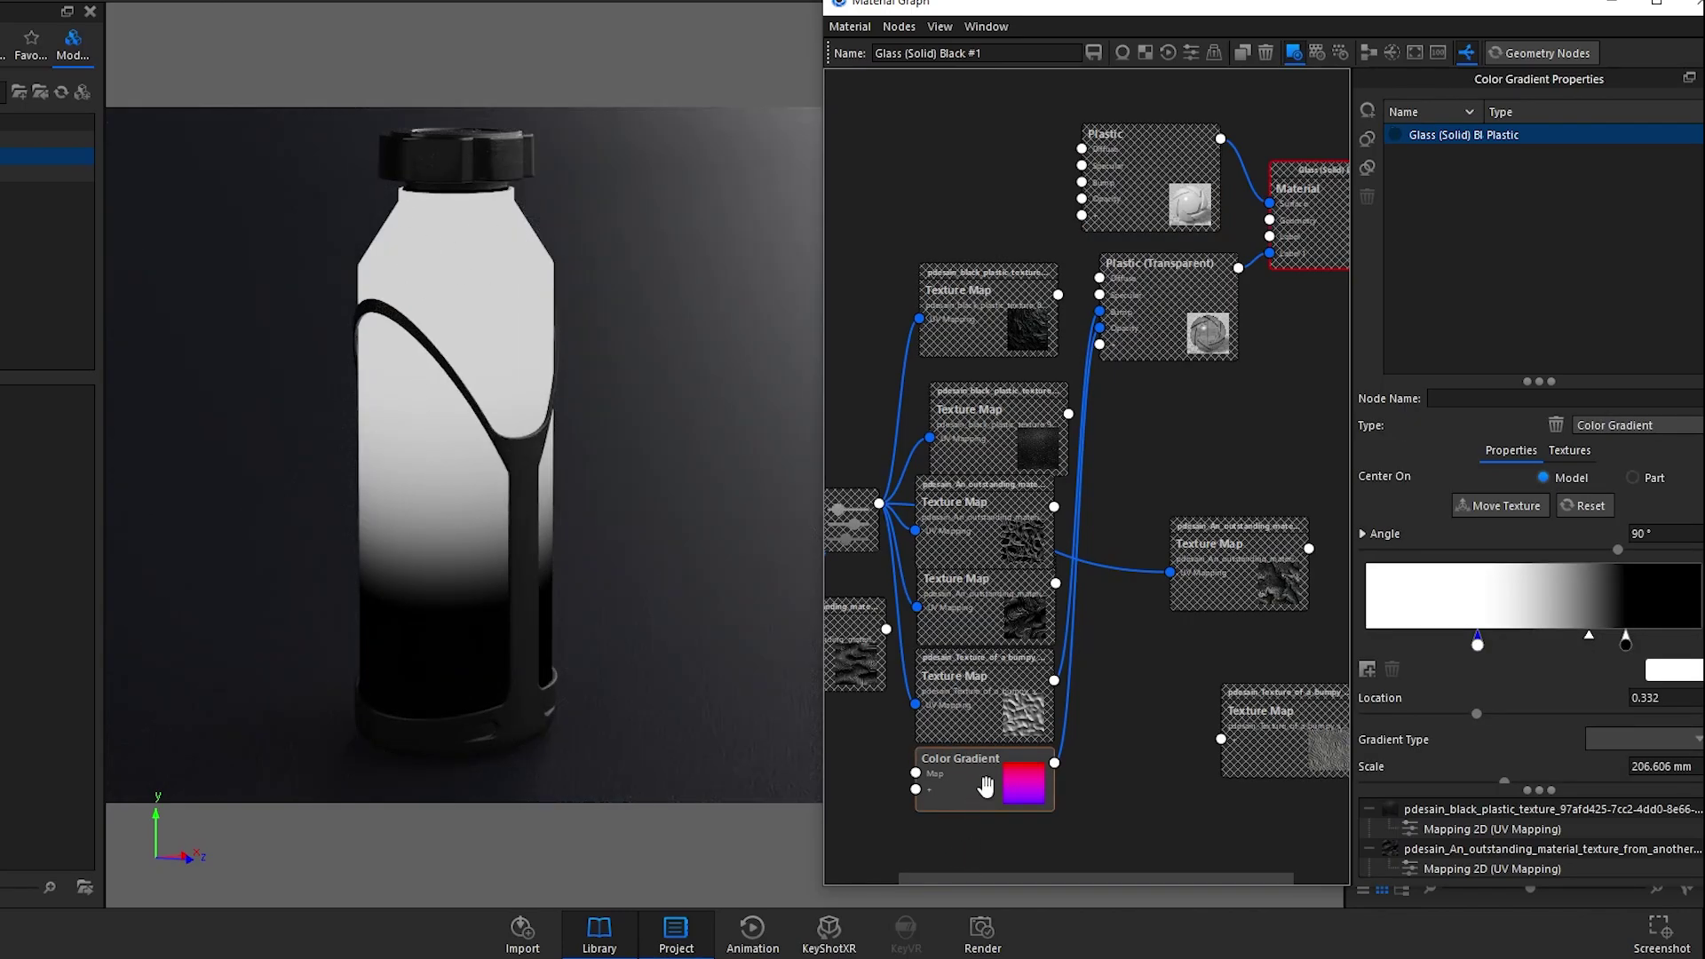
double_click(986, 786)
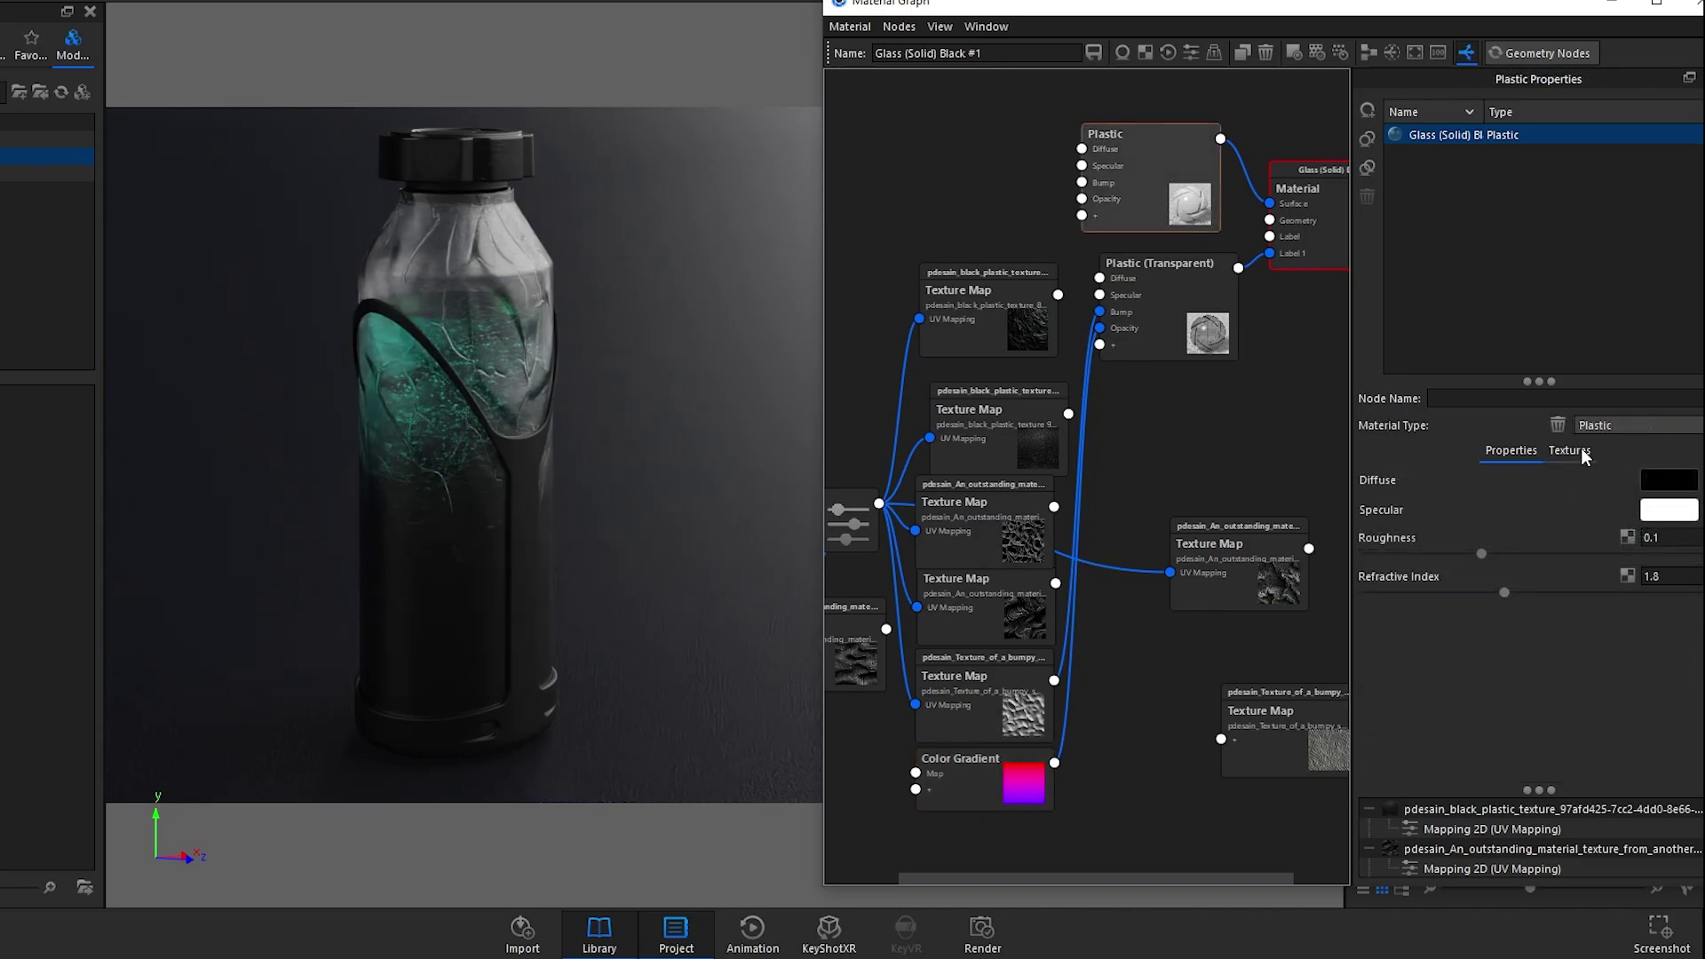
left_click(1594, 424)
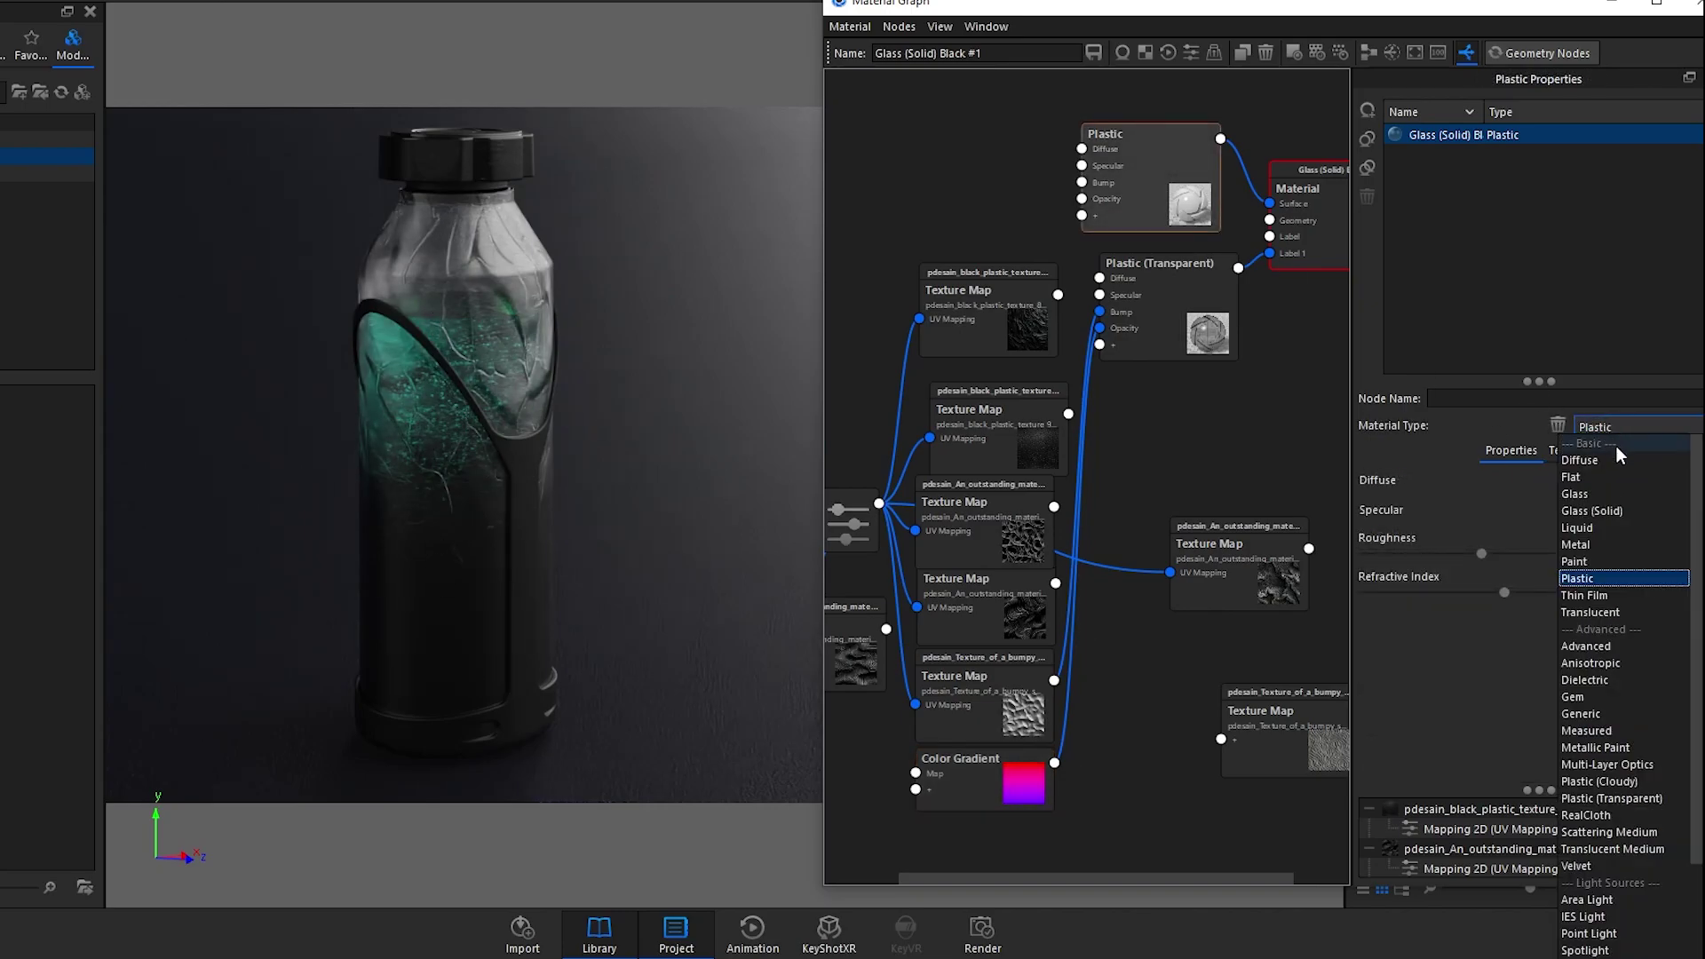
left_click(1605, 798)
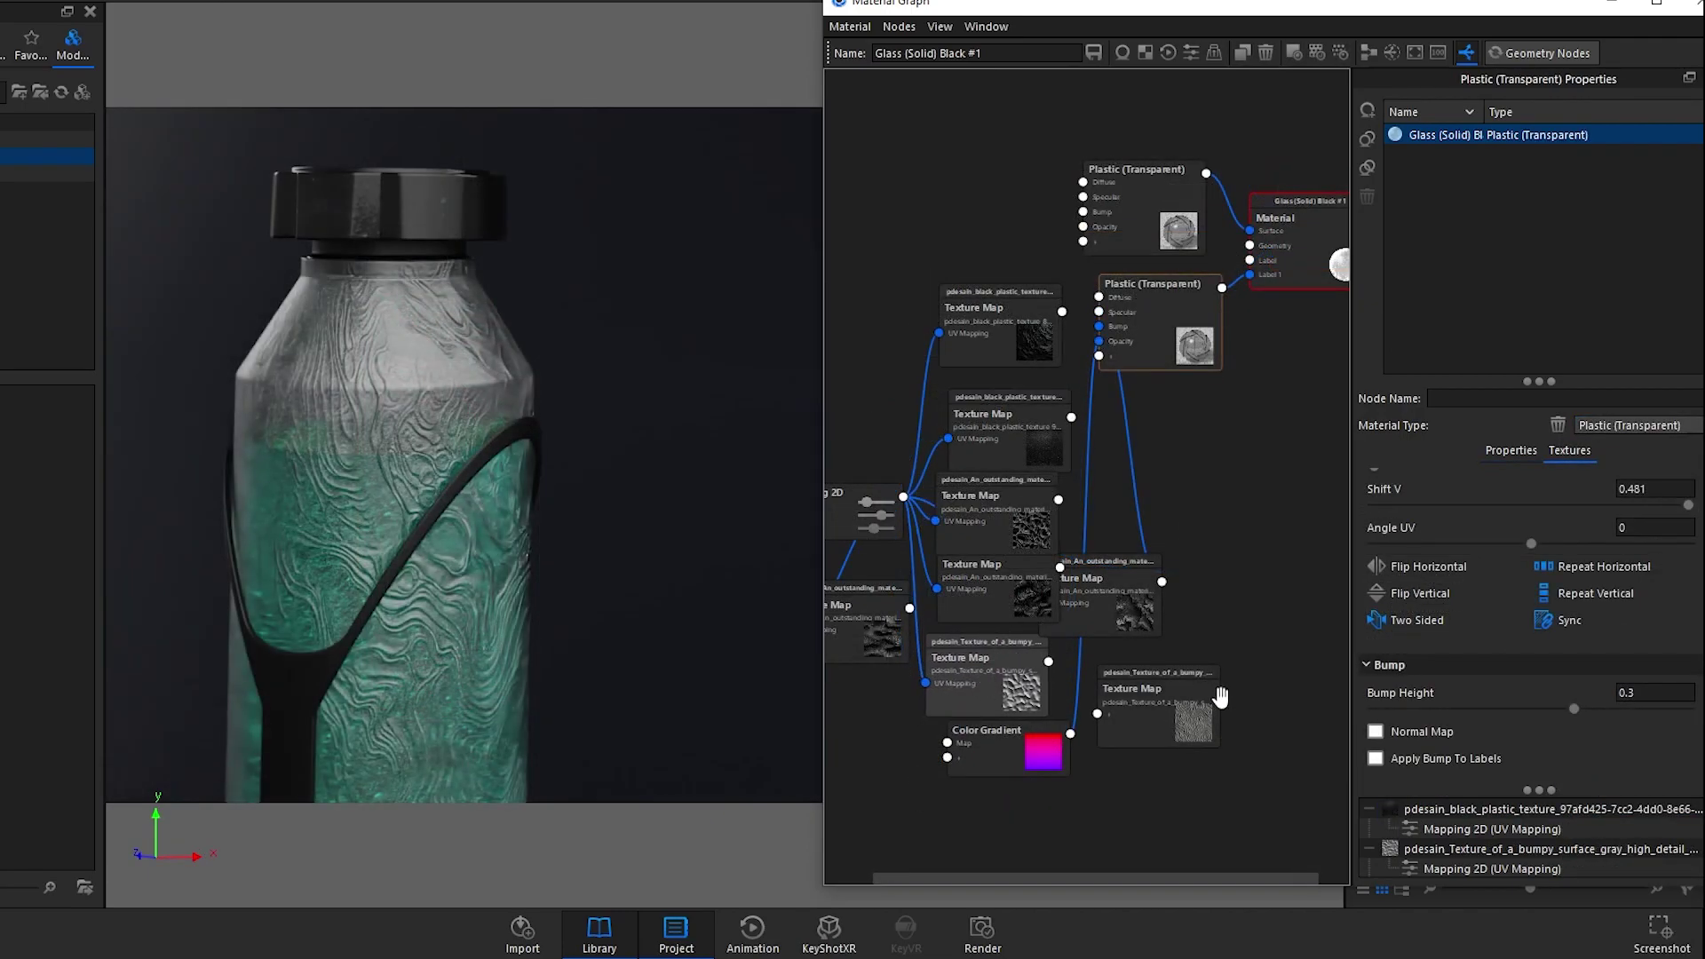
Step: Link the second bumpy-surface texture map to Mapping 2D with mapping type Node and connect it to the label Plastic (Transparent) Bump input
left_click_drag(904, 497, 1097, 714)
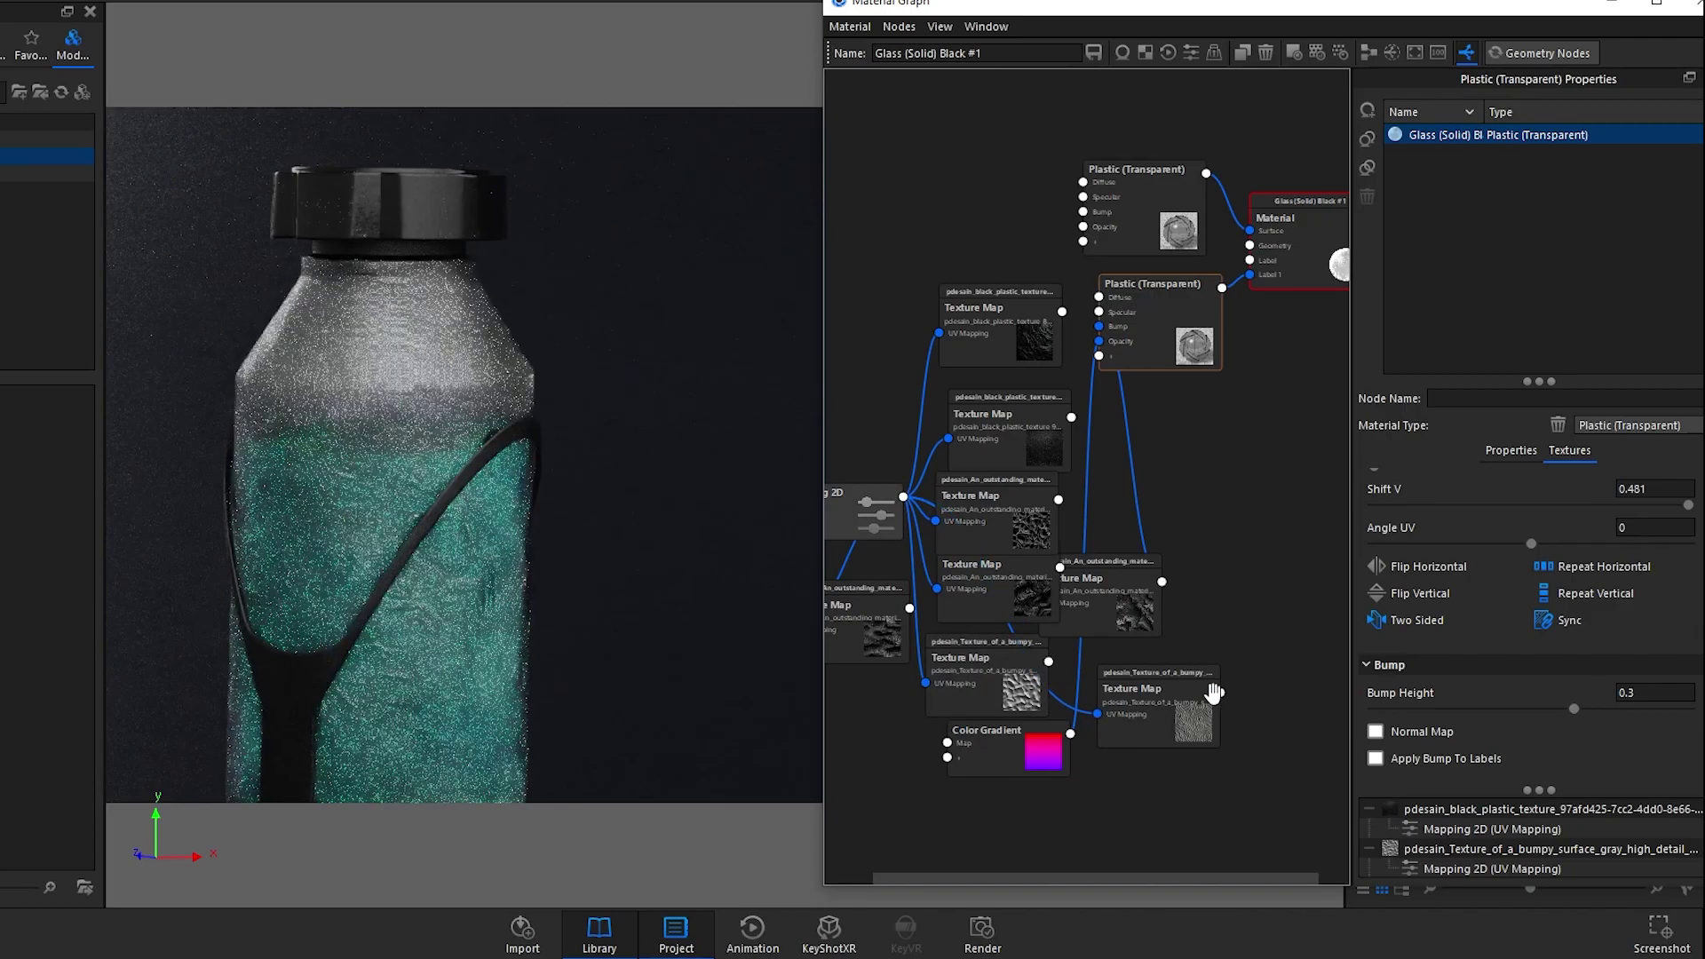
left_click_drag(1213, 693, 1099, 326)
left_click(1144, 736)
left_click(1634, 509)
left_click(1616, 657)
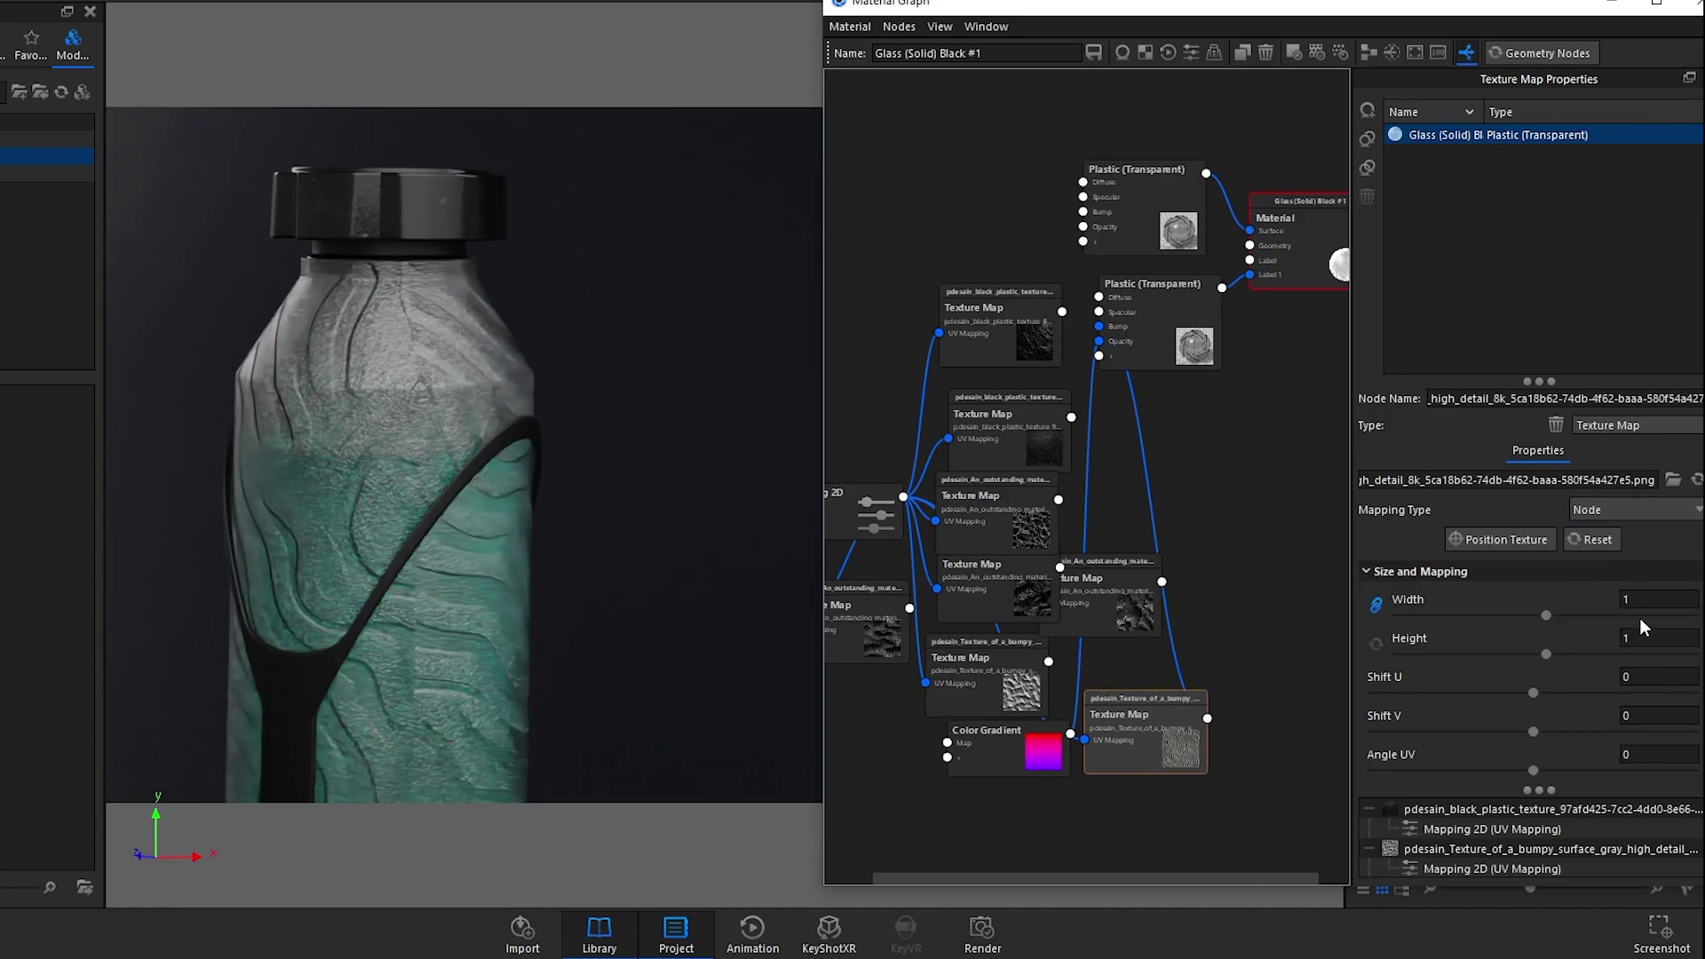
Step: Try 0.5 for the second bumpy-surface texture's linked width and height, settle on 0.3, and inspect the bottle from several sides
left_click(1643, 602)
type("0.5")
key("Return")
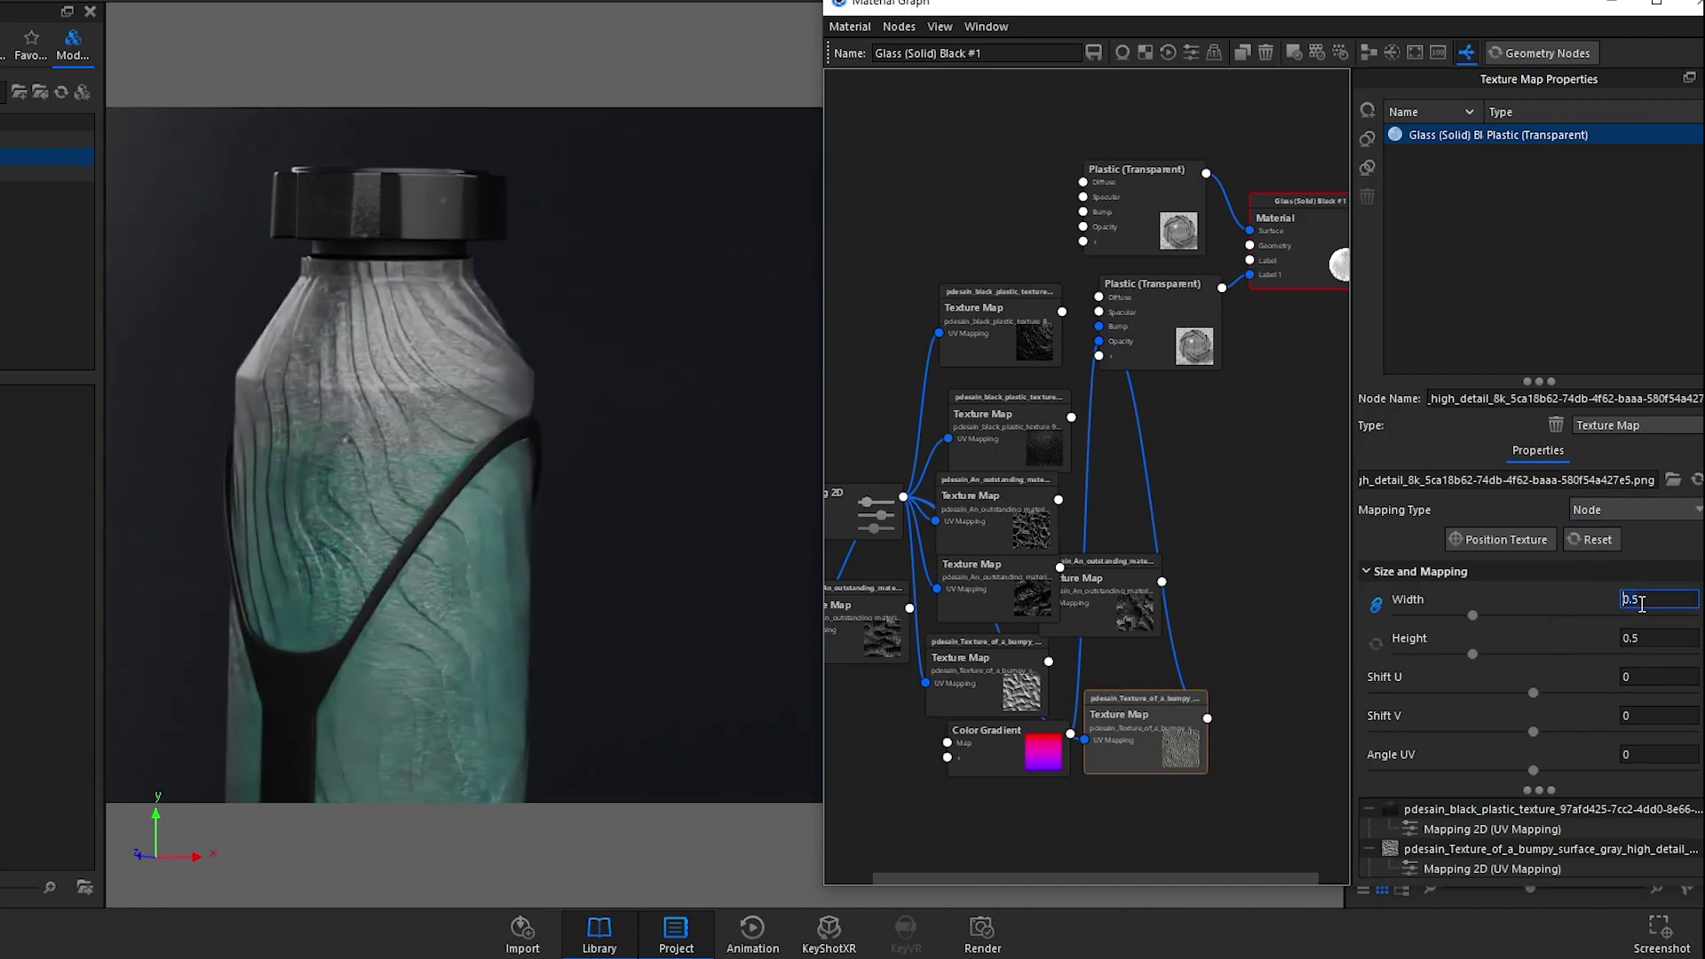
type("3")
key("Return")
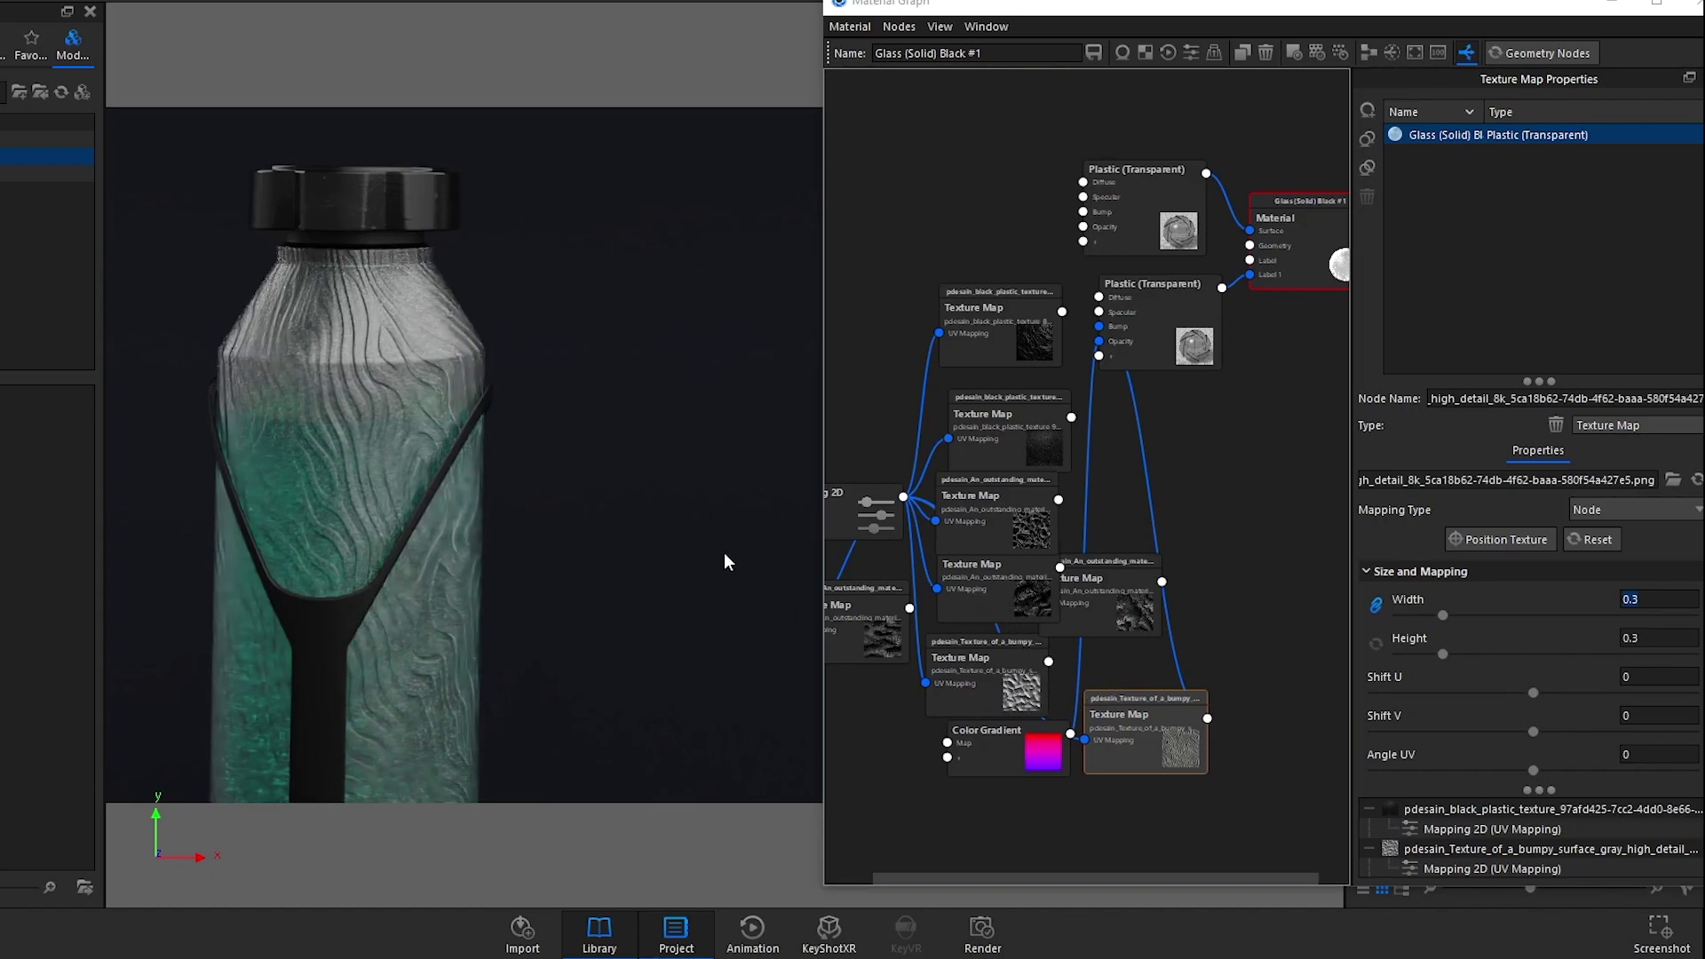
scroll(413, 439, "down", 5)
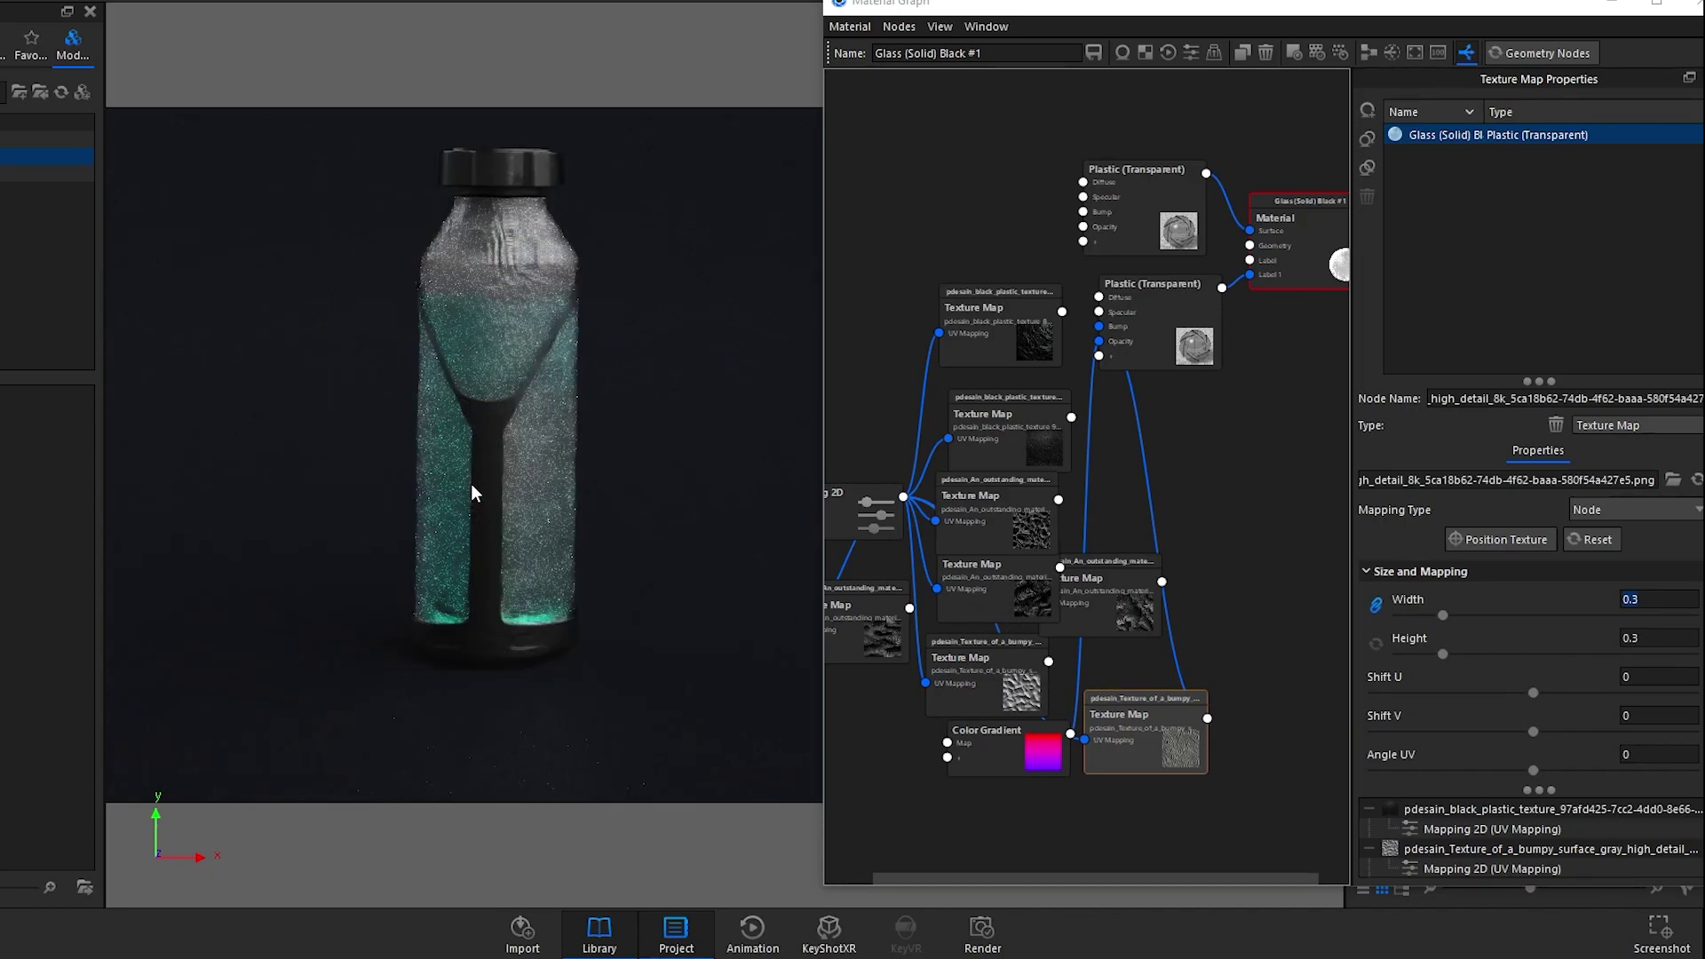
middle_click_drag(387, 517, 311, 557)
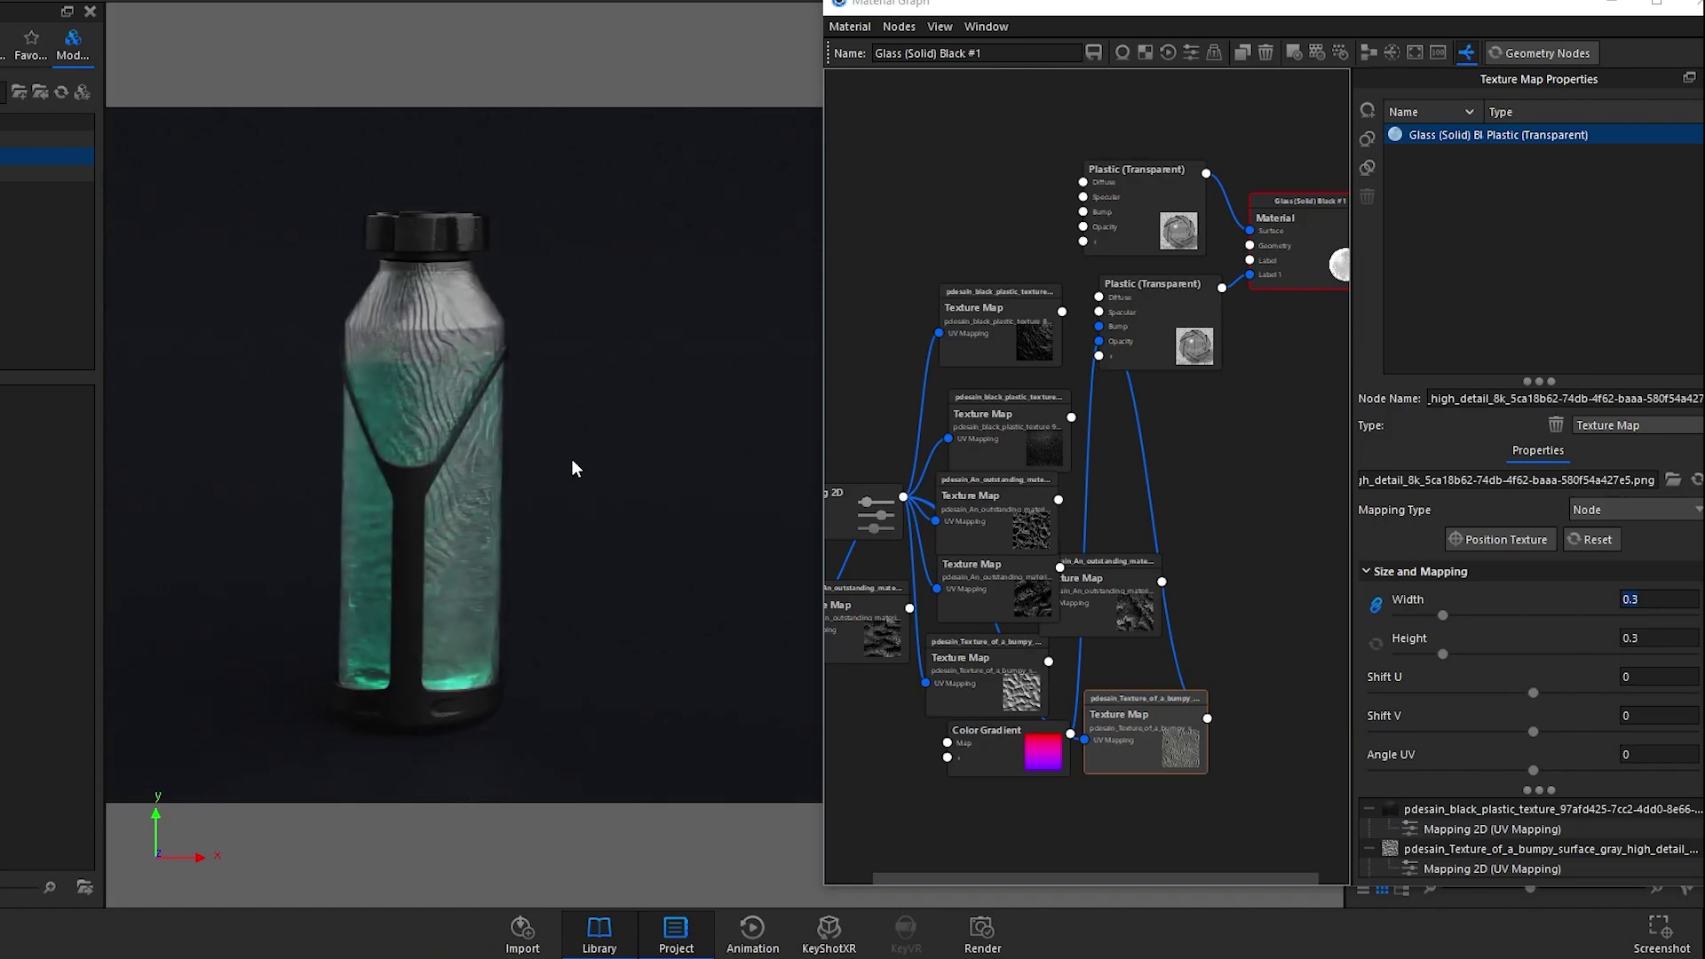
left_click_drag(625, 477, 480, 494)
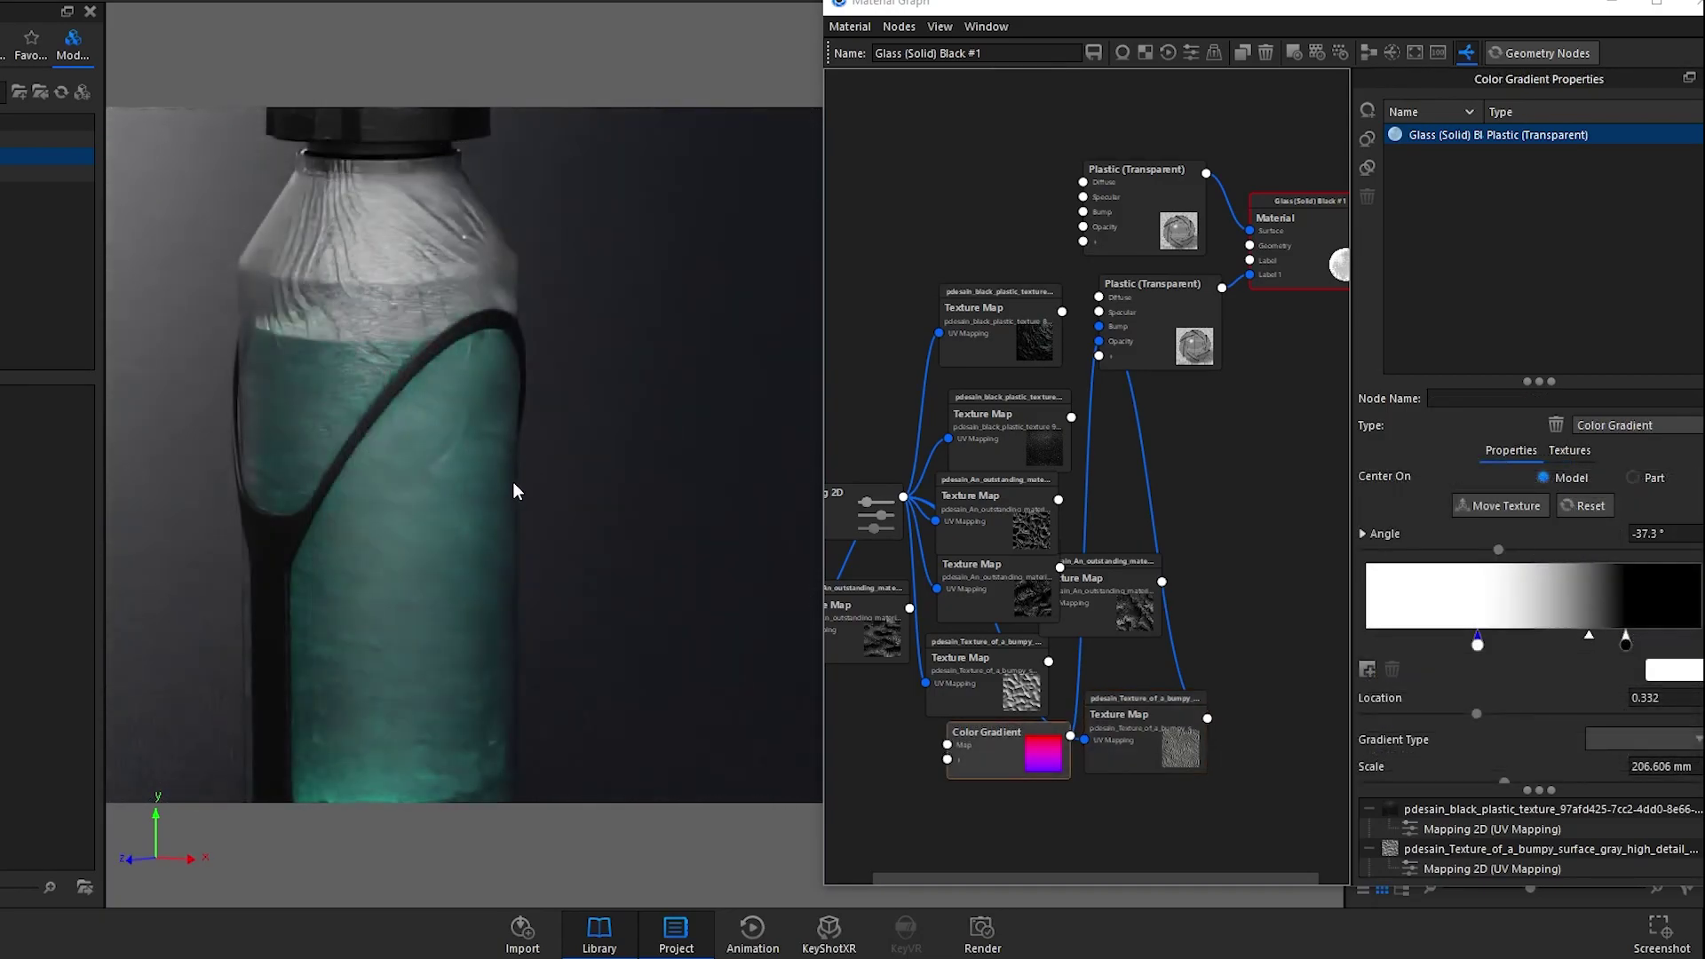
middle_click_drag(514, 491, 471, 563)
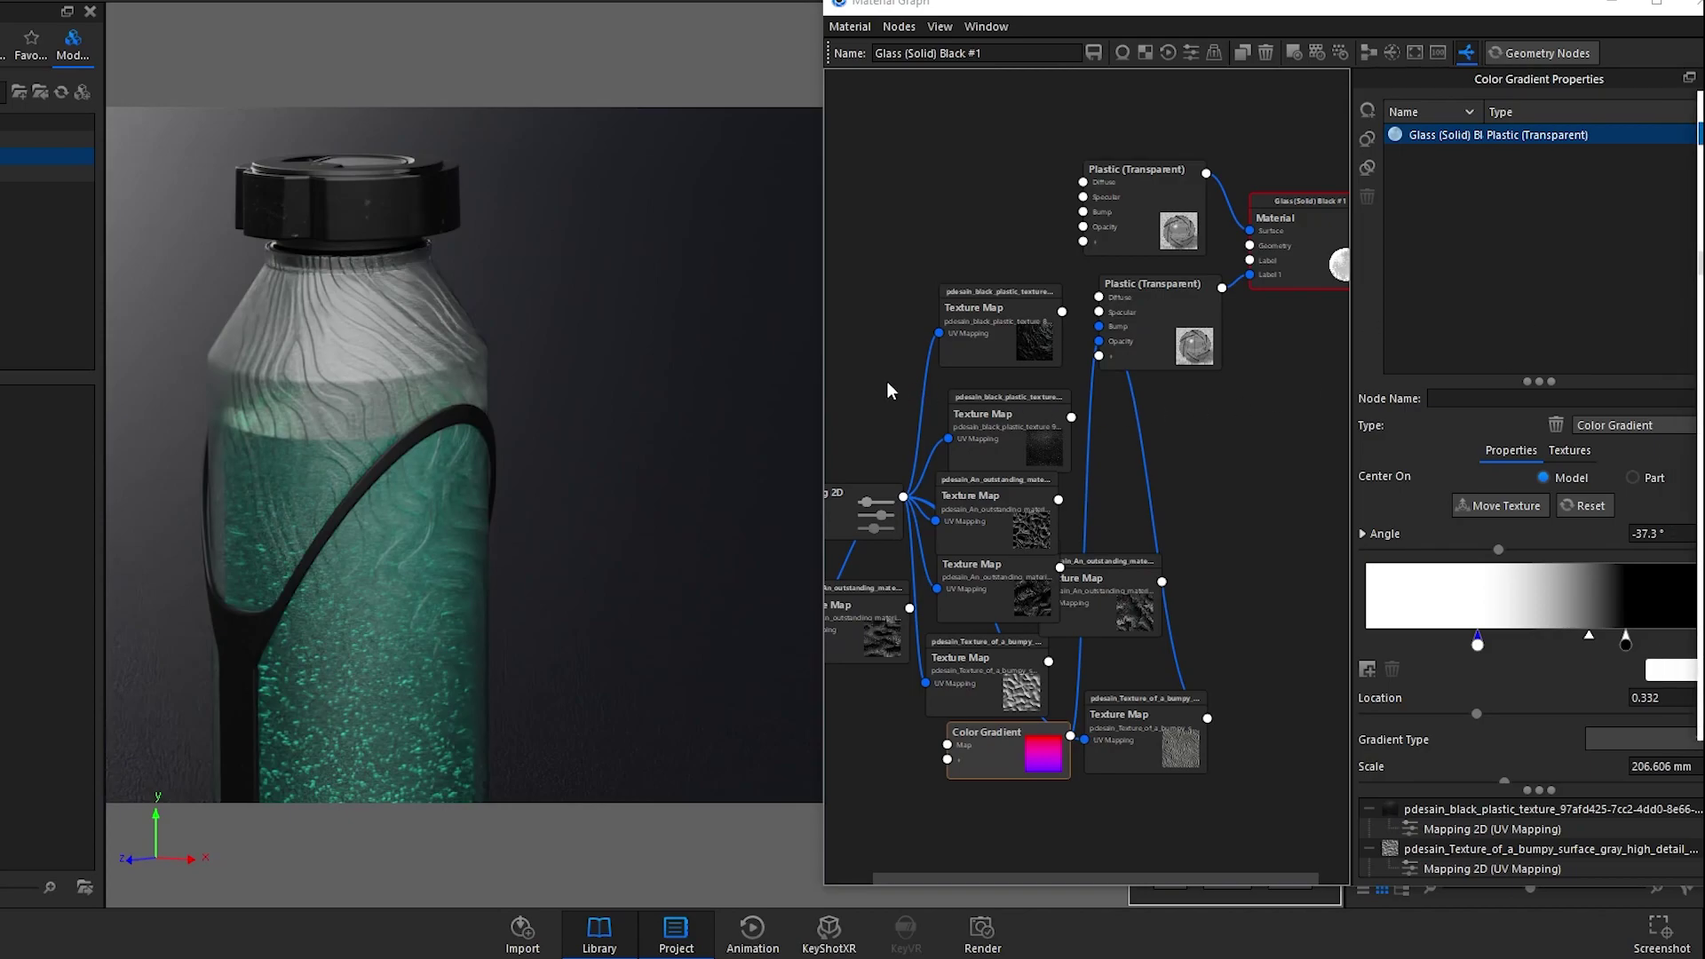
Step: Open the Backdrop Ramp Material #1 graph in place of the bottle's and add the pdesain_An_outstanding_material texture map below the Noise node
left_click_drag(1539, 4, 1341, 4)
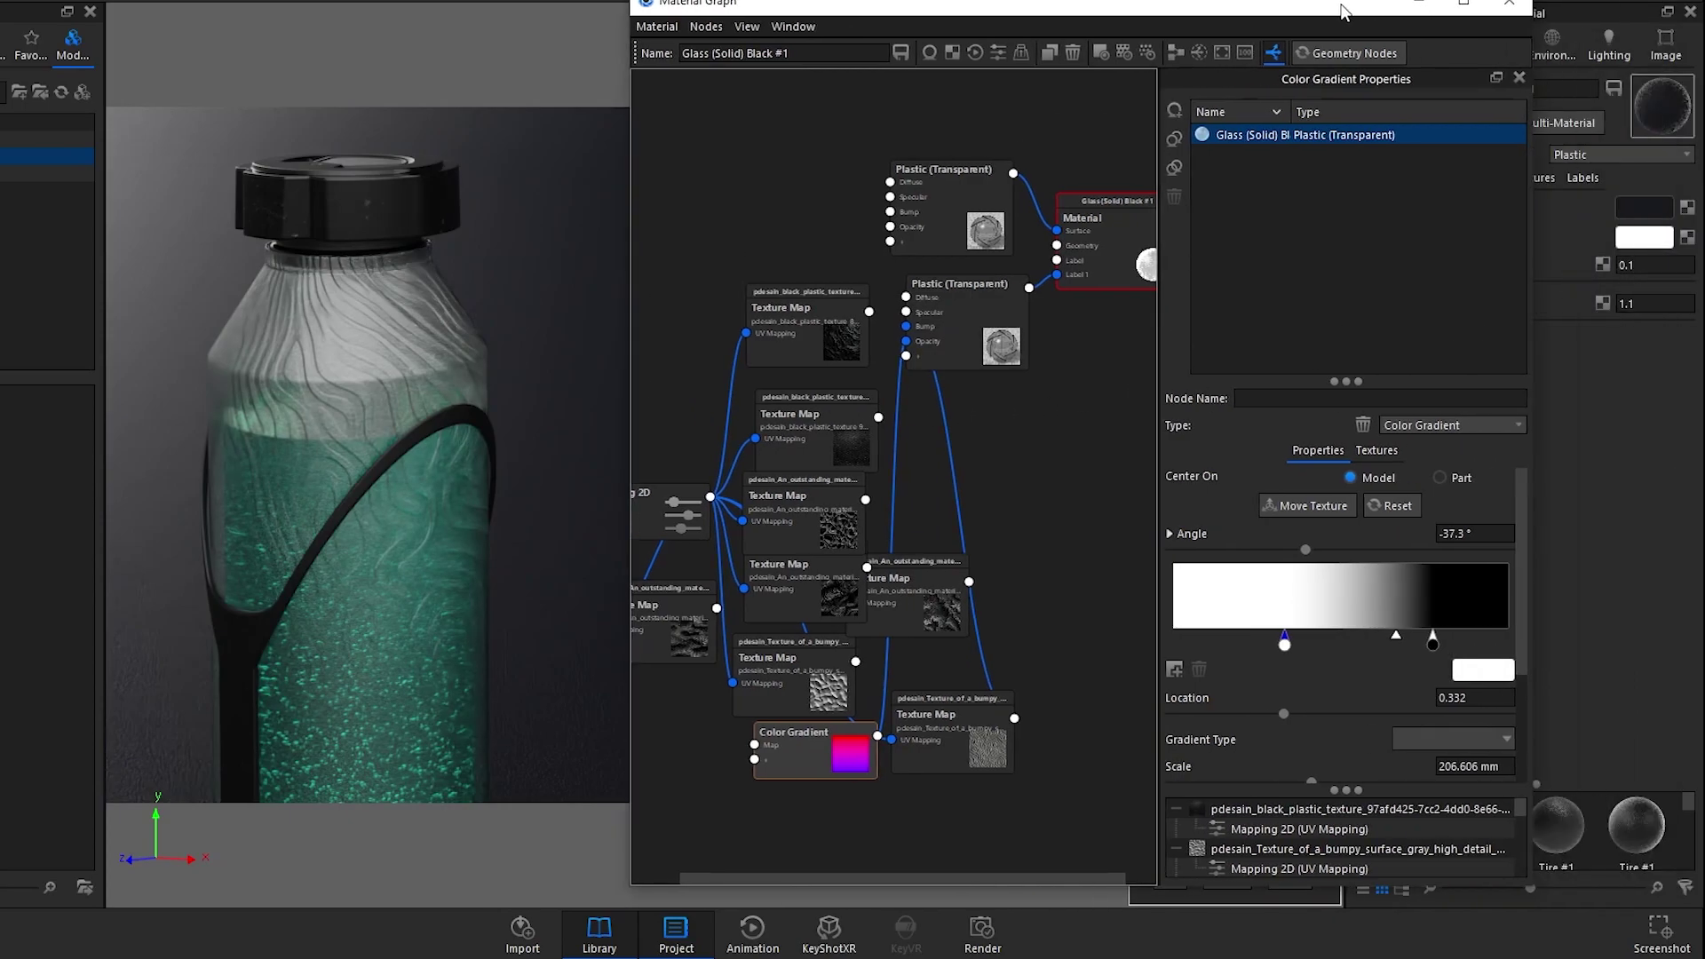
left_click(1511, 4)
left_click(1410, 121)
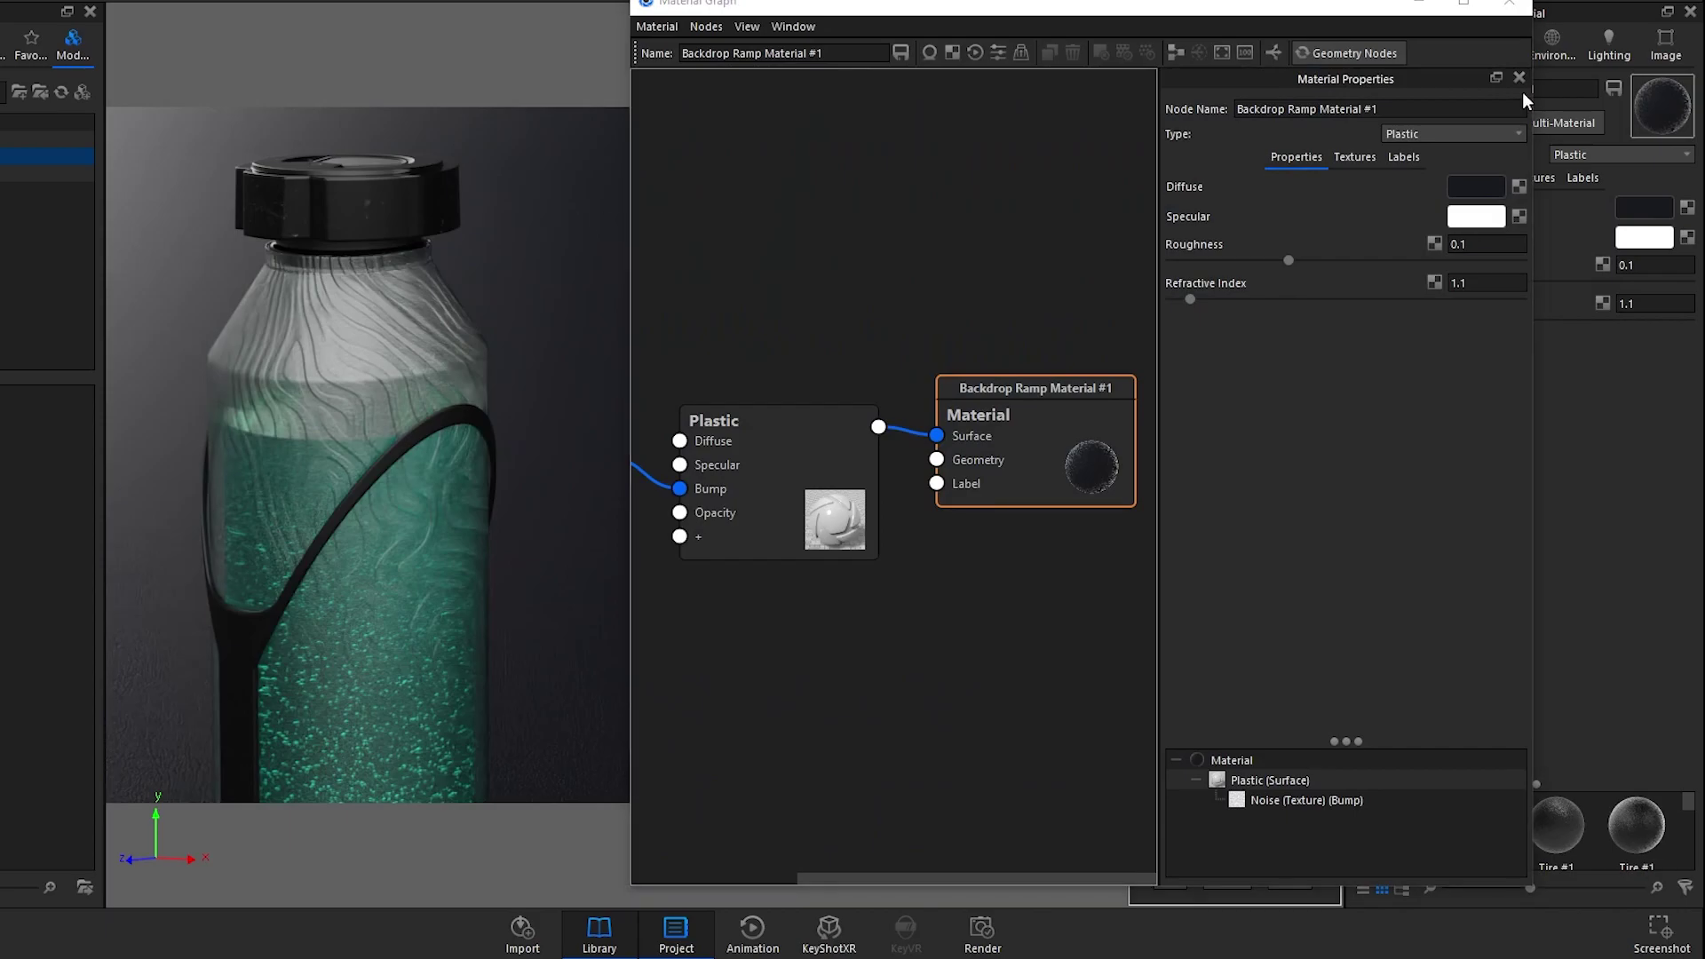
scroll(775, 365, "down", 2)
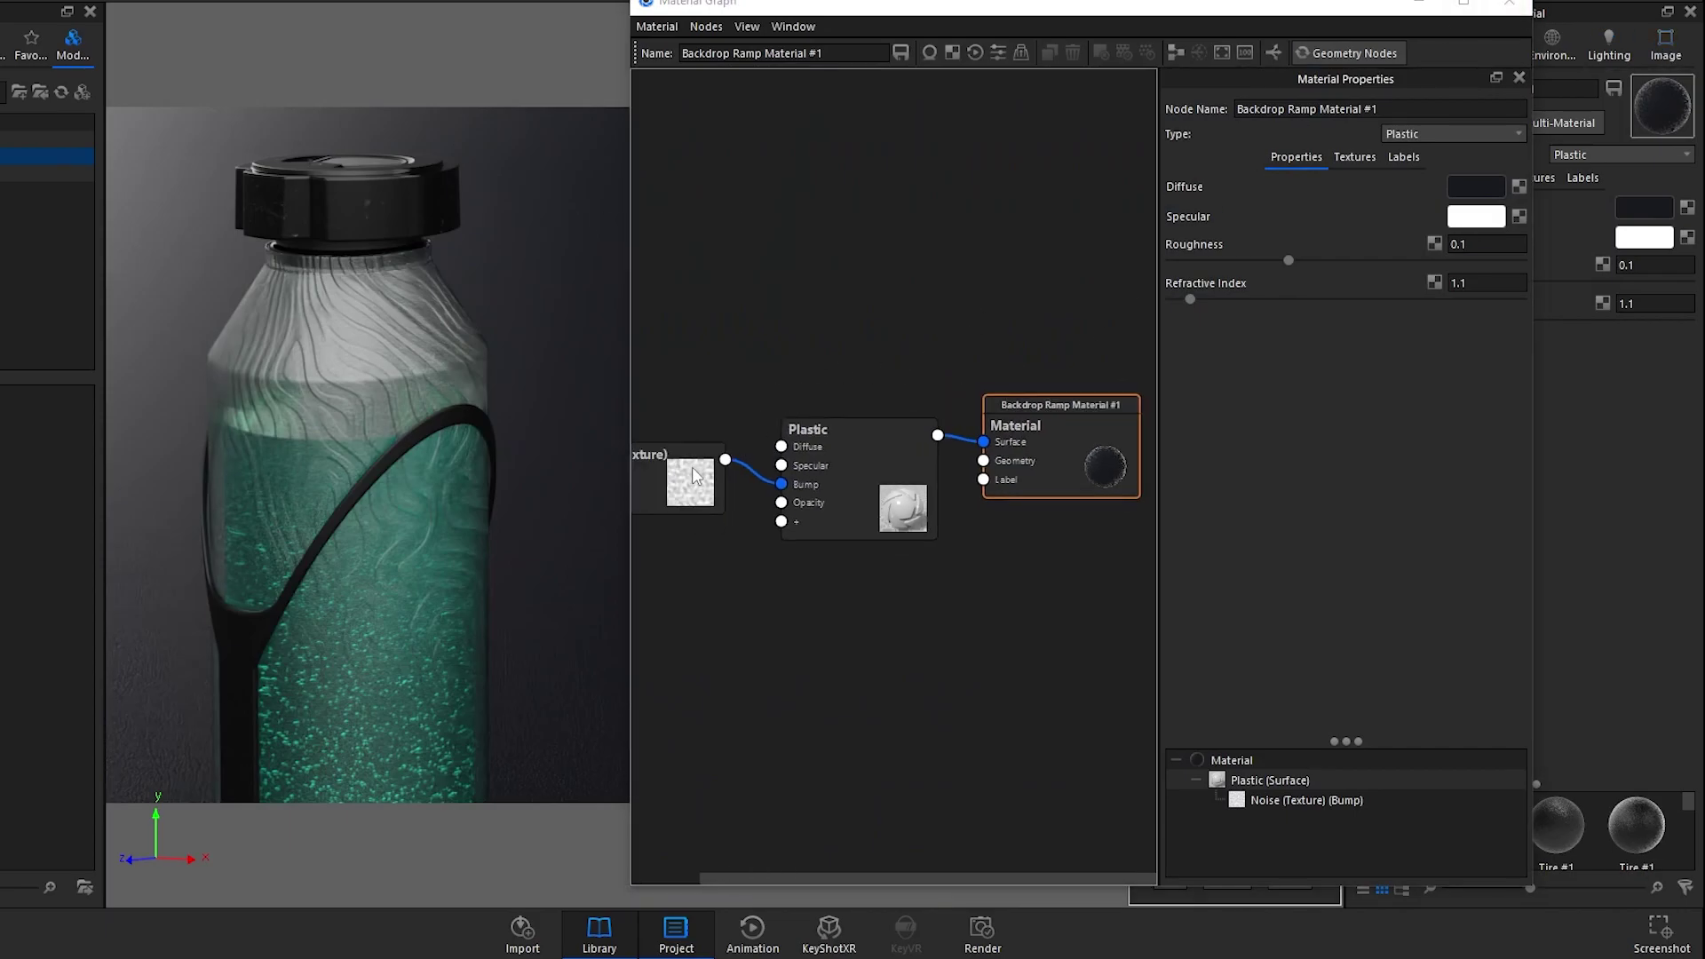
left_click_drag(927, 489, 933, 469)
left_click_drag(709, 489, 679, 541)
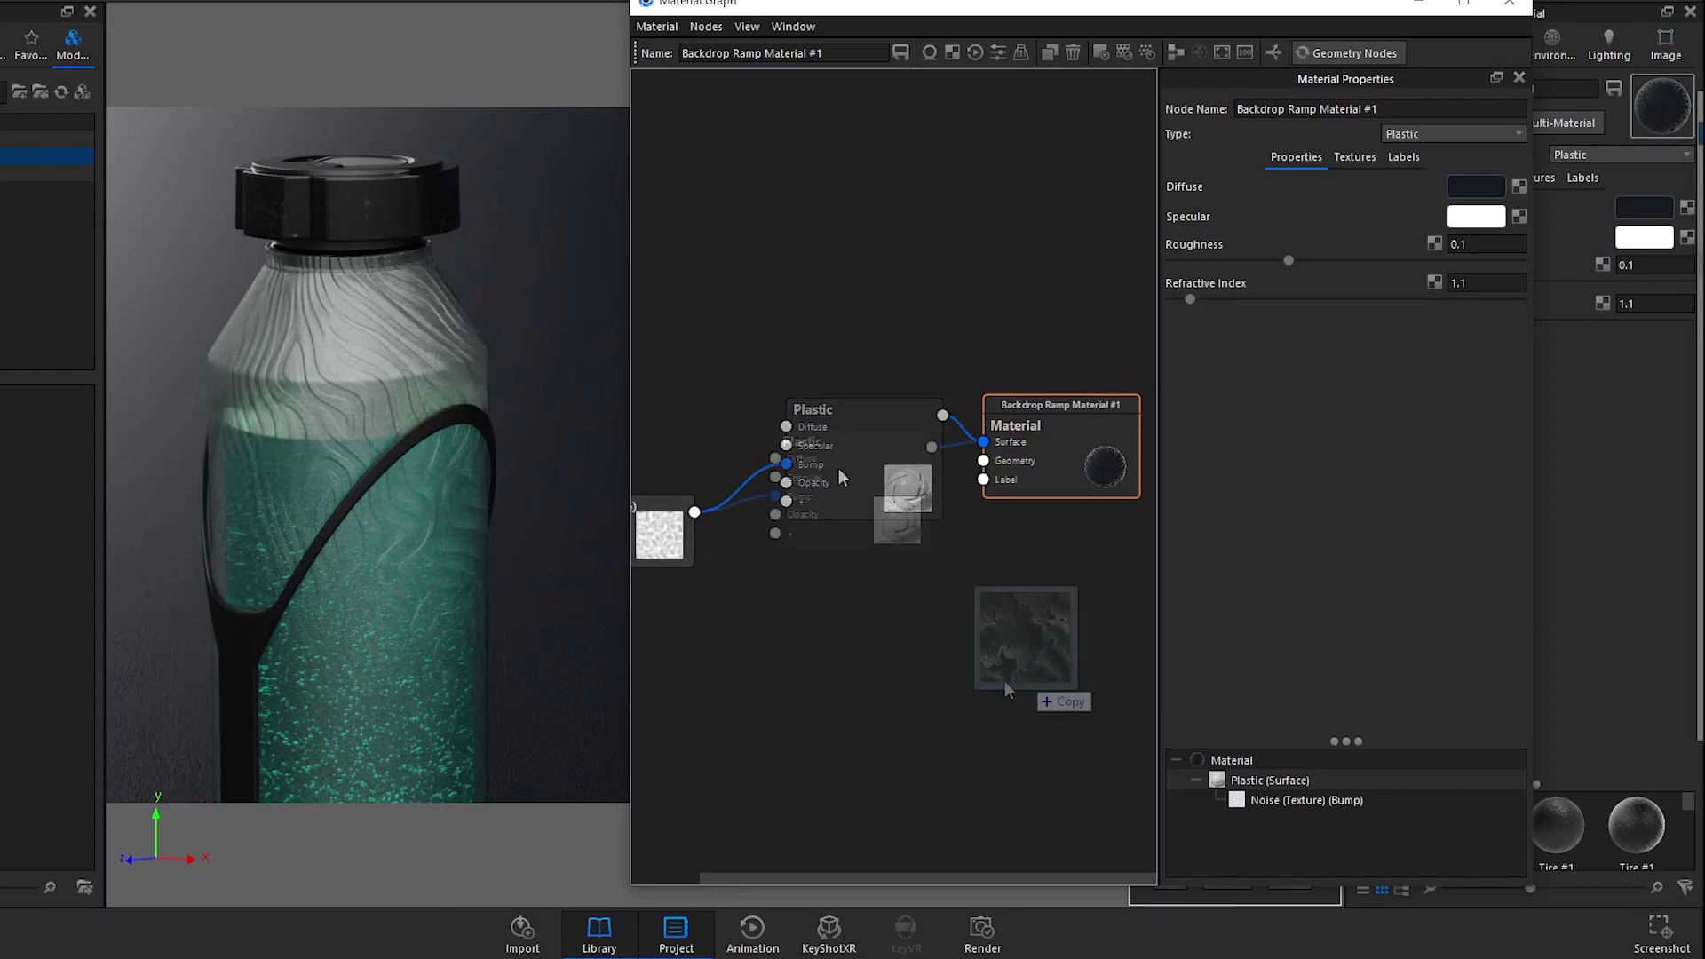
left_click_drag(1009, 689, 675, 582)
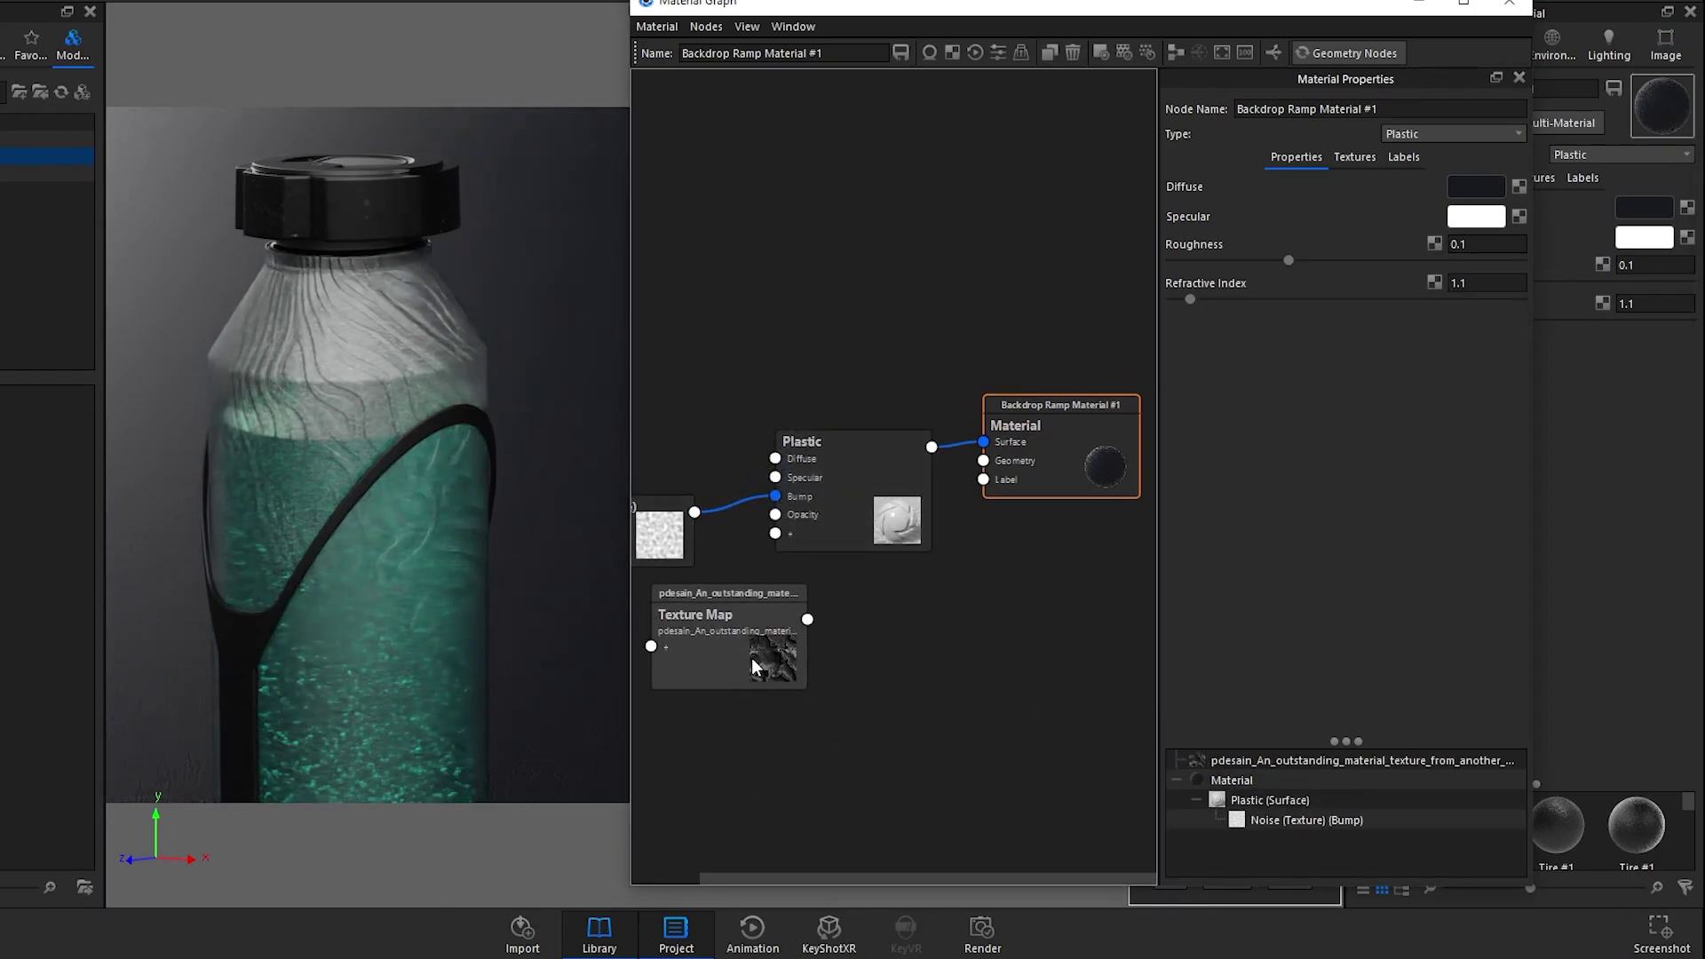
Step: Preview the new texture map on the backdrop, set its mapping type to Planar, and rotate the texture to an angle of 64.6°
left_click(751, 657)
left_click_drag(893, 7, 977, 2)
left_click(1474, 203)
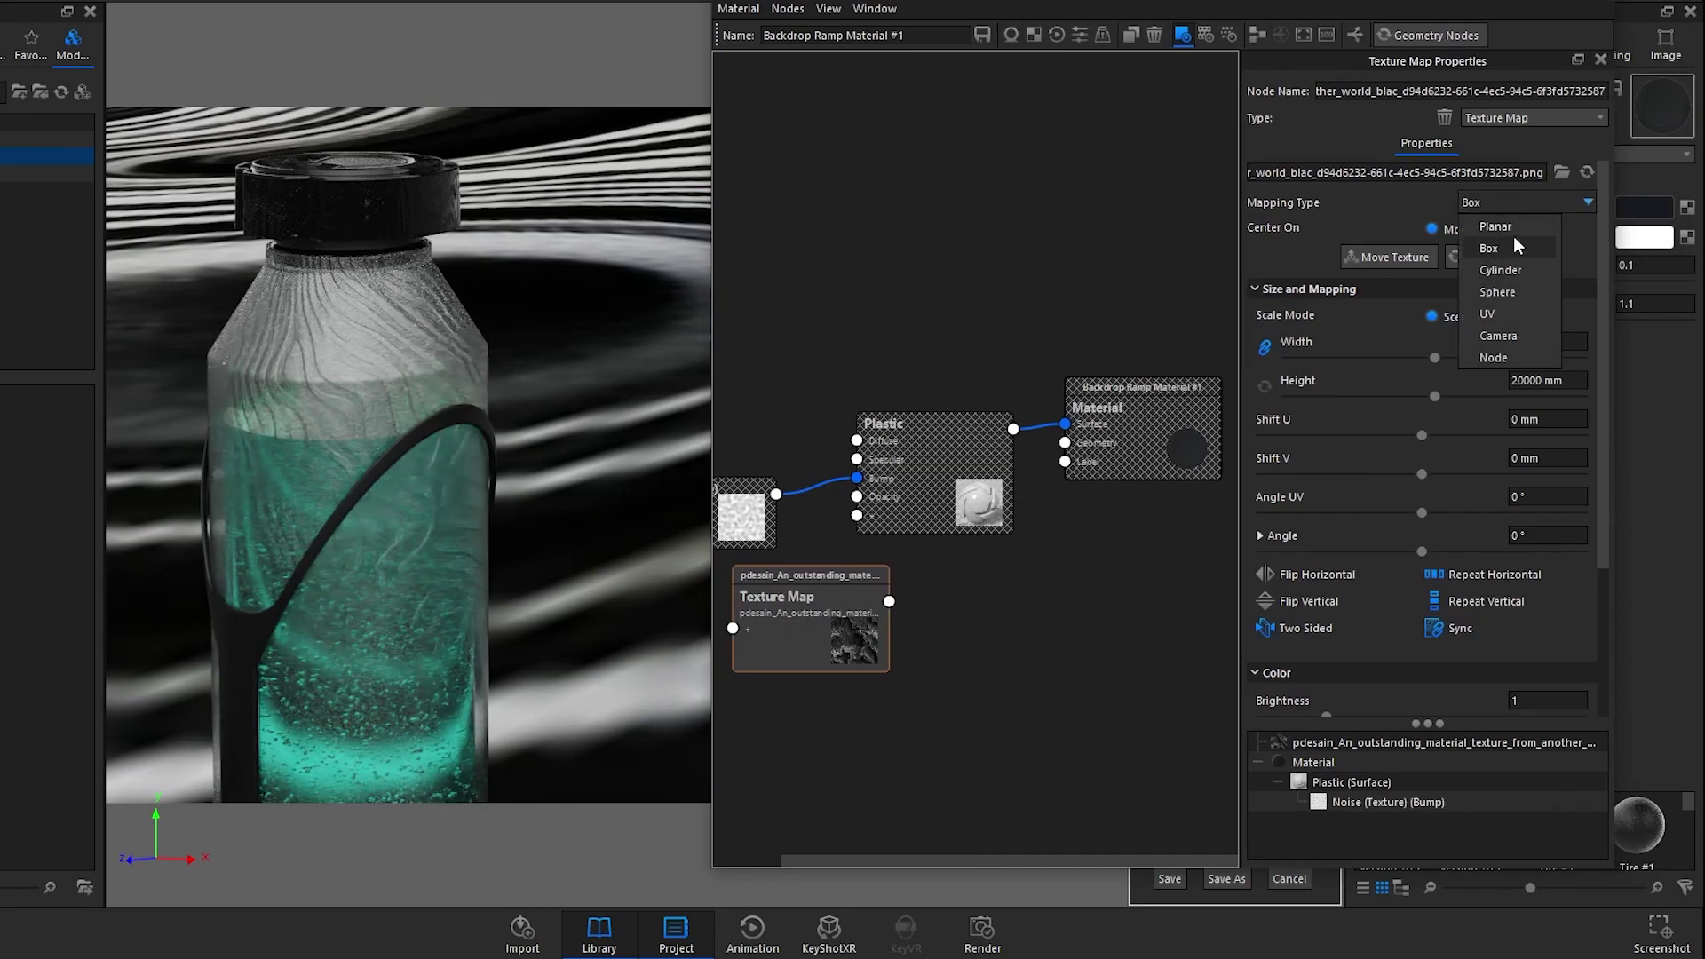
left_click(1515, 227)
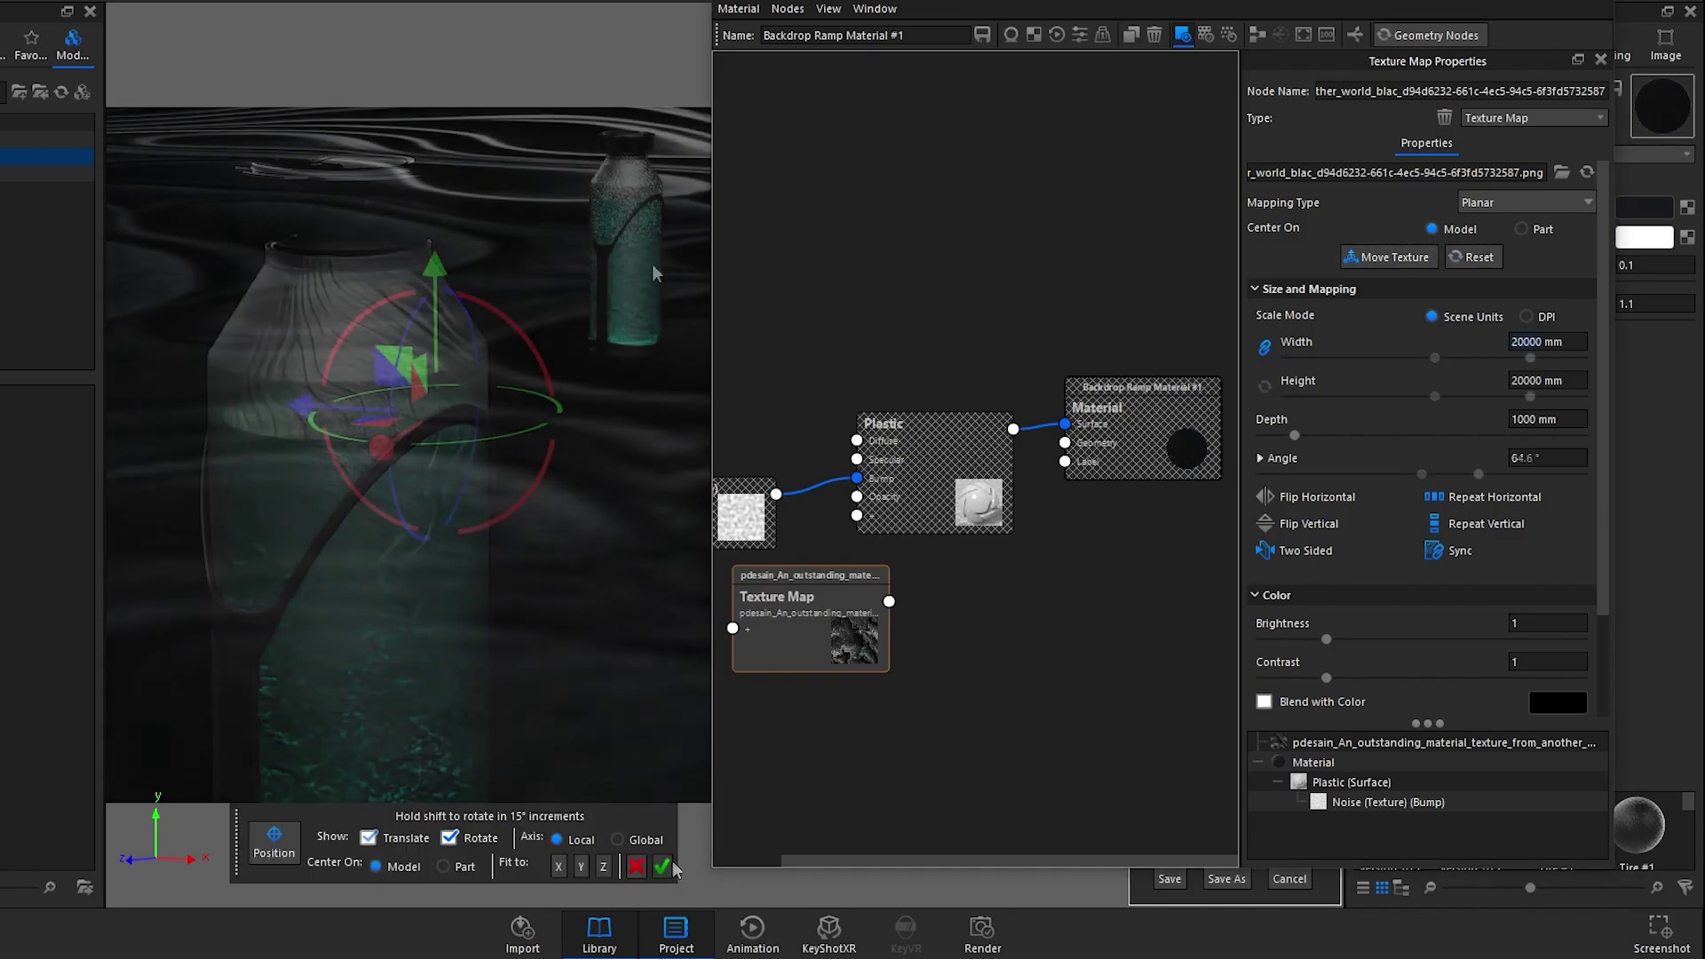
left_click(656, 870)
left_click_drag(590, 514, 637, 419)
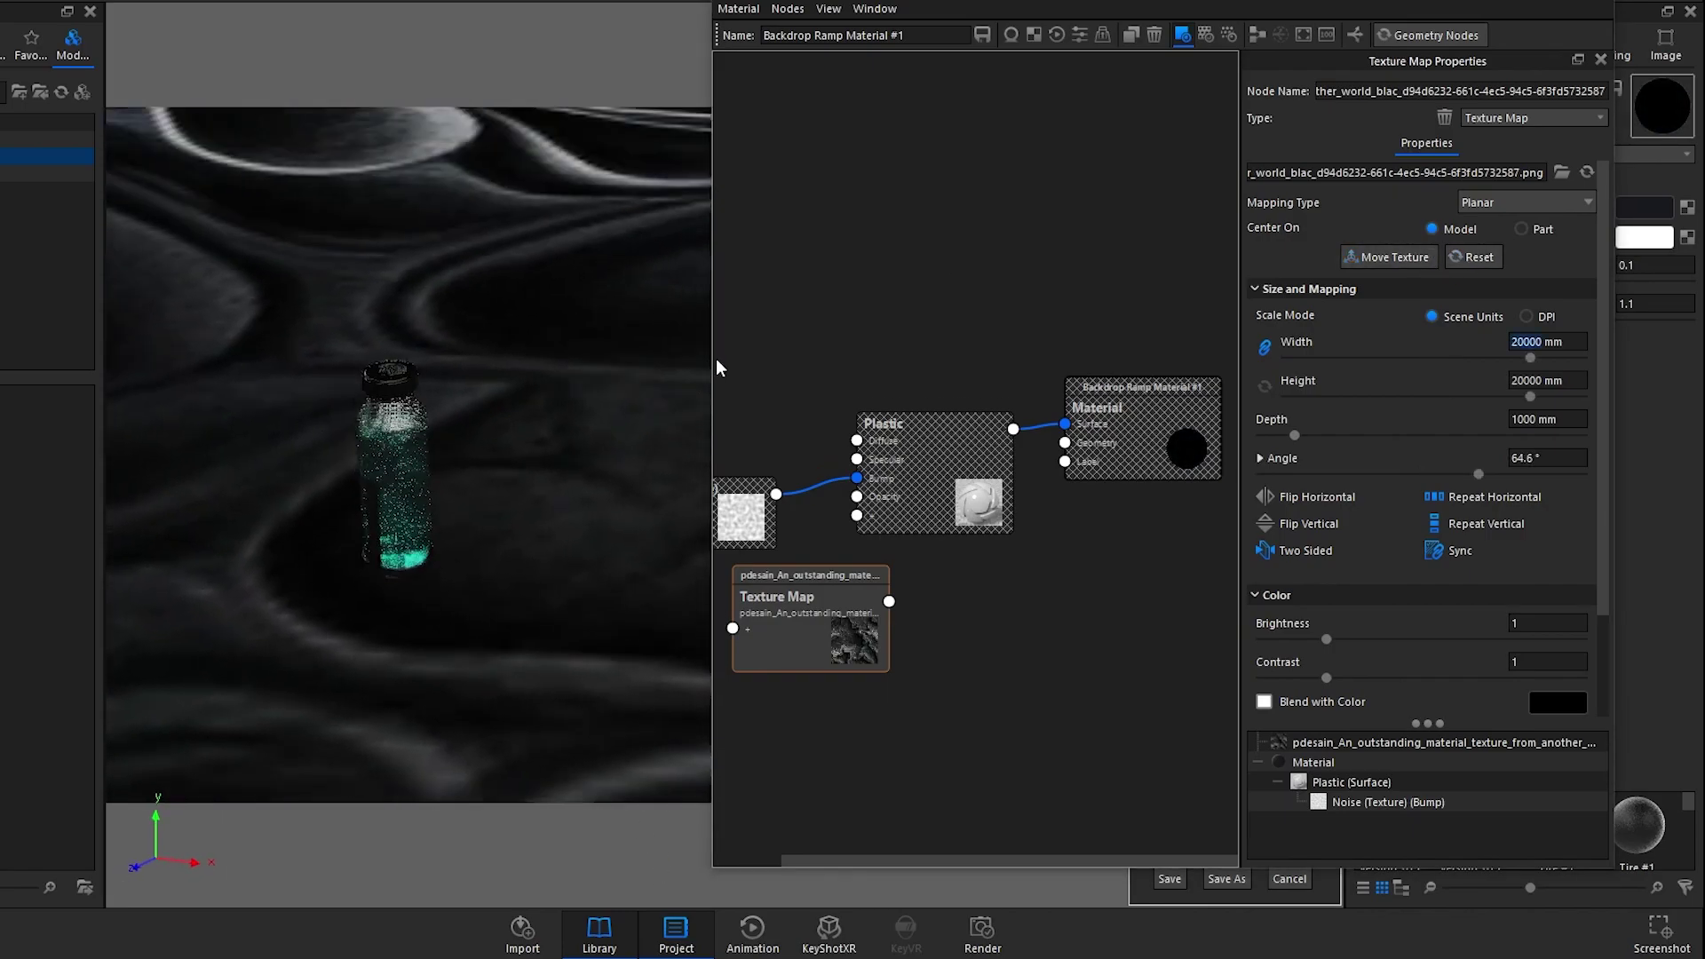
Step: Examine the texture's scale on the backdrop around the bottle and end the texture map preview
left_click_drag(785, 264, 666, 322)
scroll(666, 321, "up", 2)
middle_click_drag(666, 321, 623, 291)
left_click(797, 590)
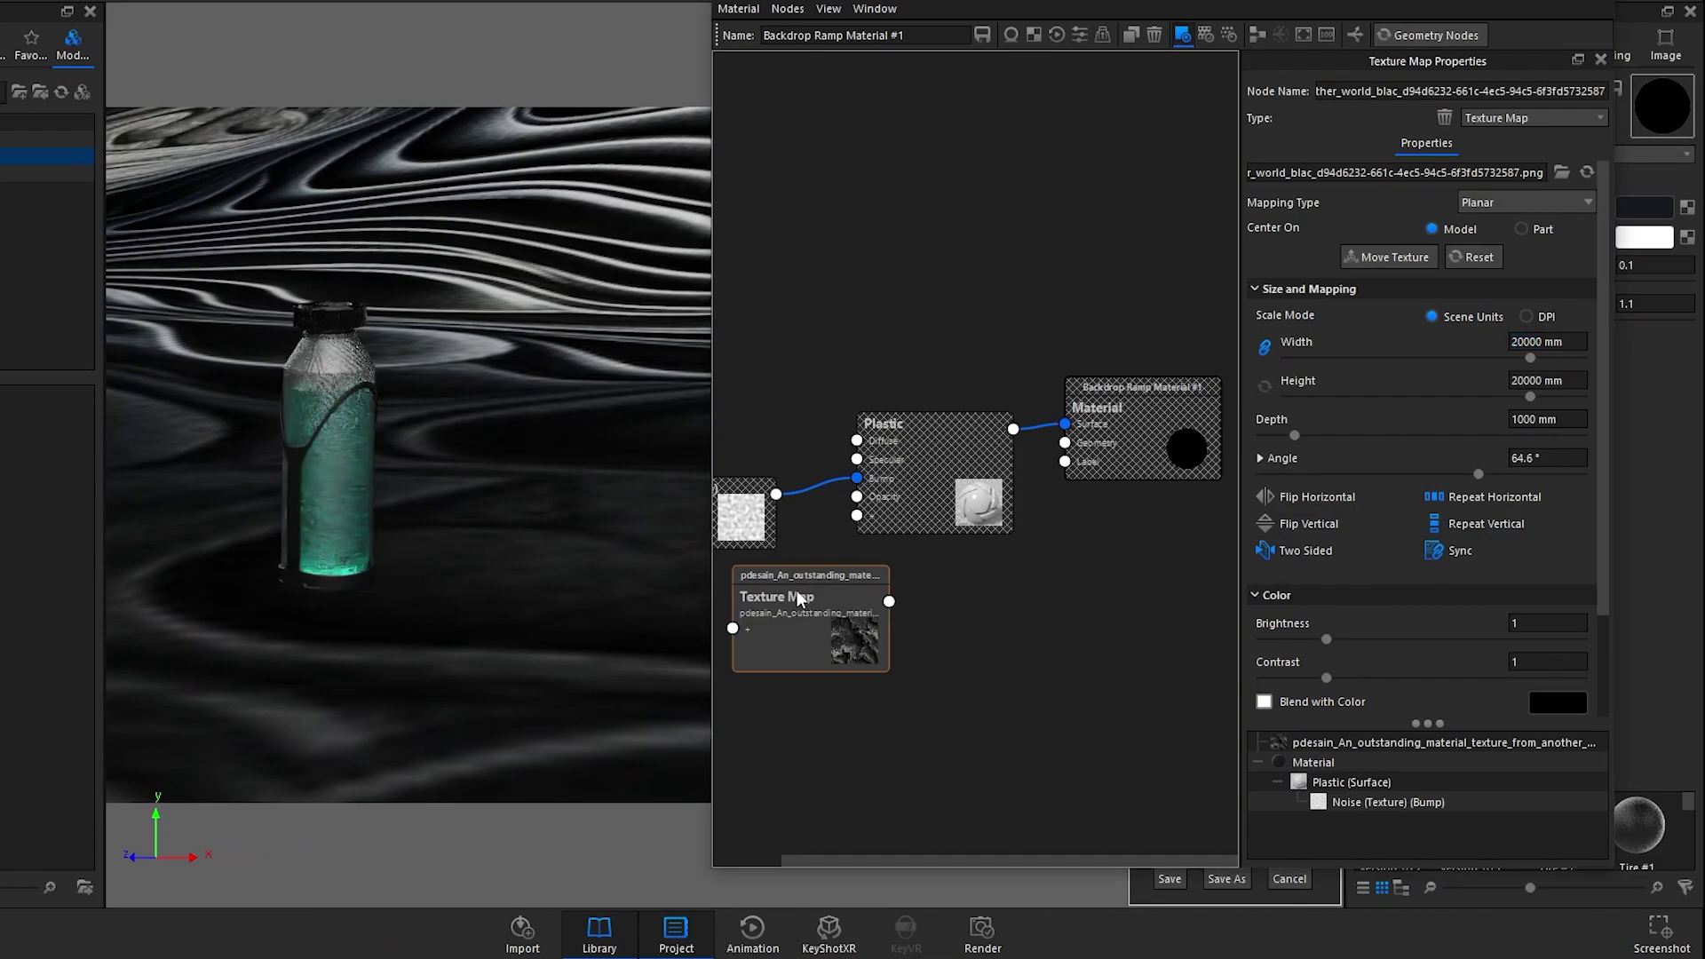
key("c")
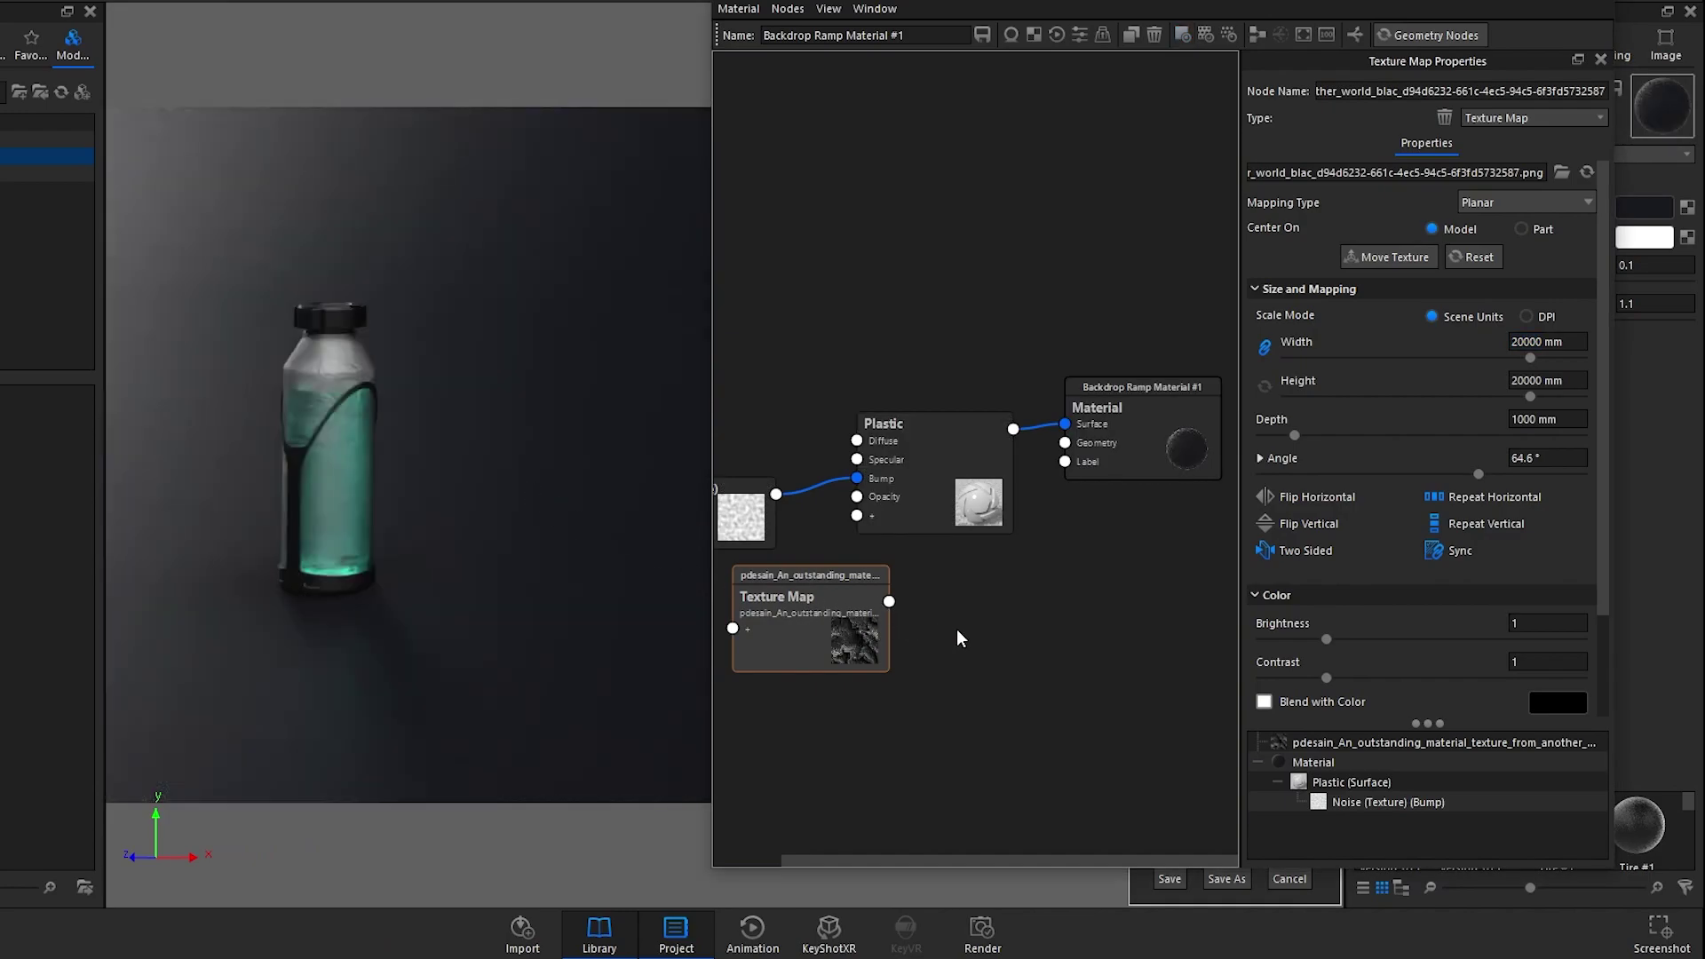
Step: Add a Displace geometry node, feed it the pdesain_An_outstanding_material texture map, and connect it to the backdrop Material's Geometry input
right_click(956, 637)
mouse_move(1082, 792)
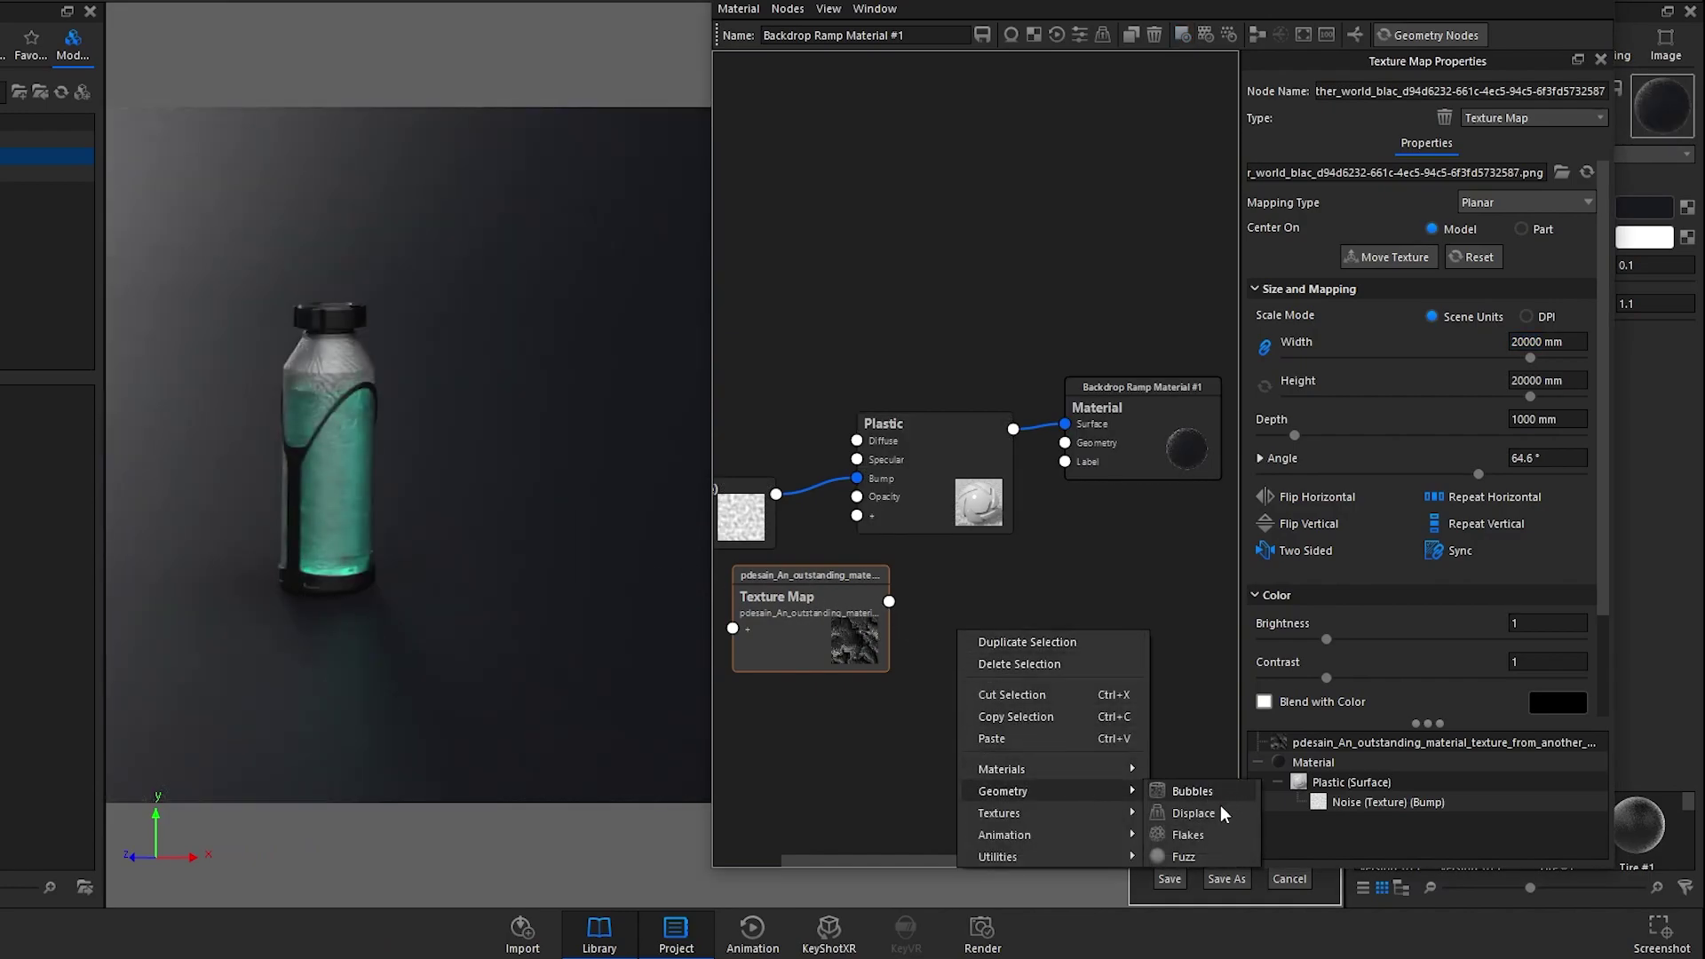
left_click(1194, 812)
left_click_drag(889, 601, 980, 609)
left_click_drag(1132, 602, 1067, 442)
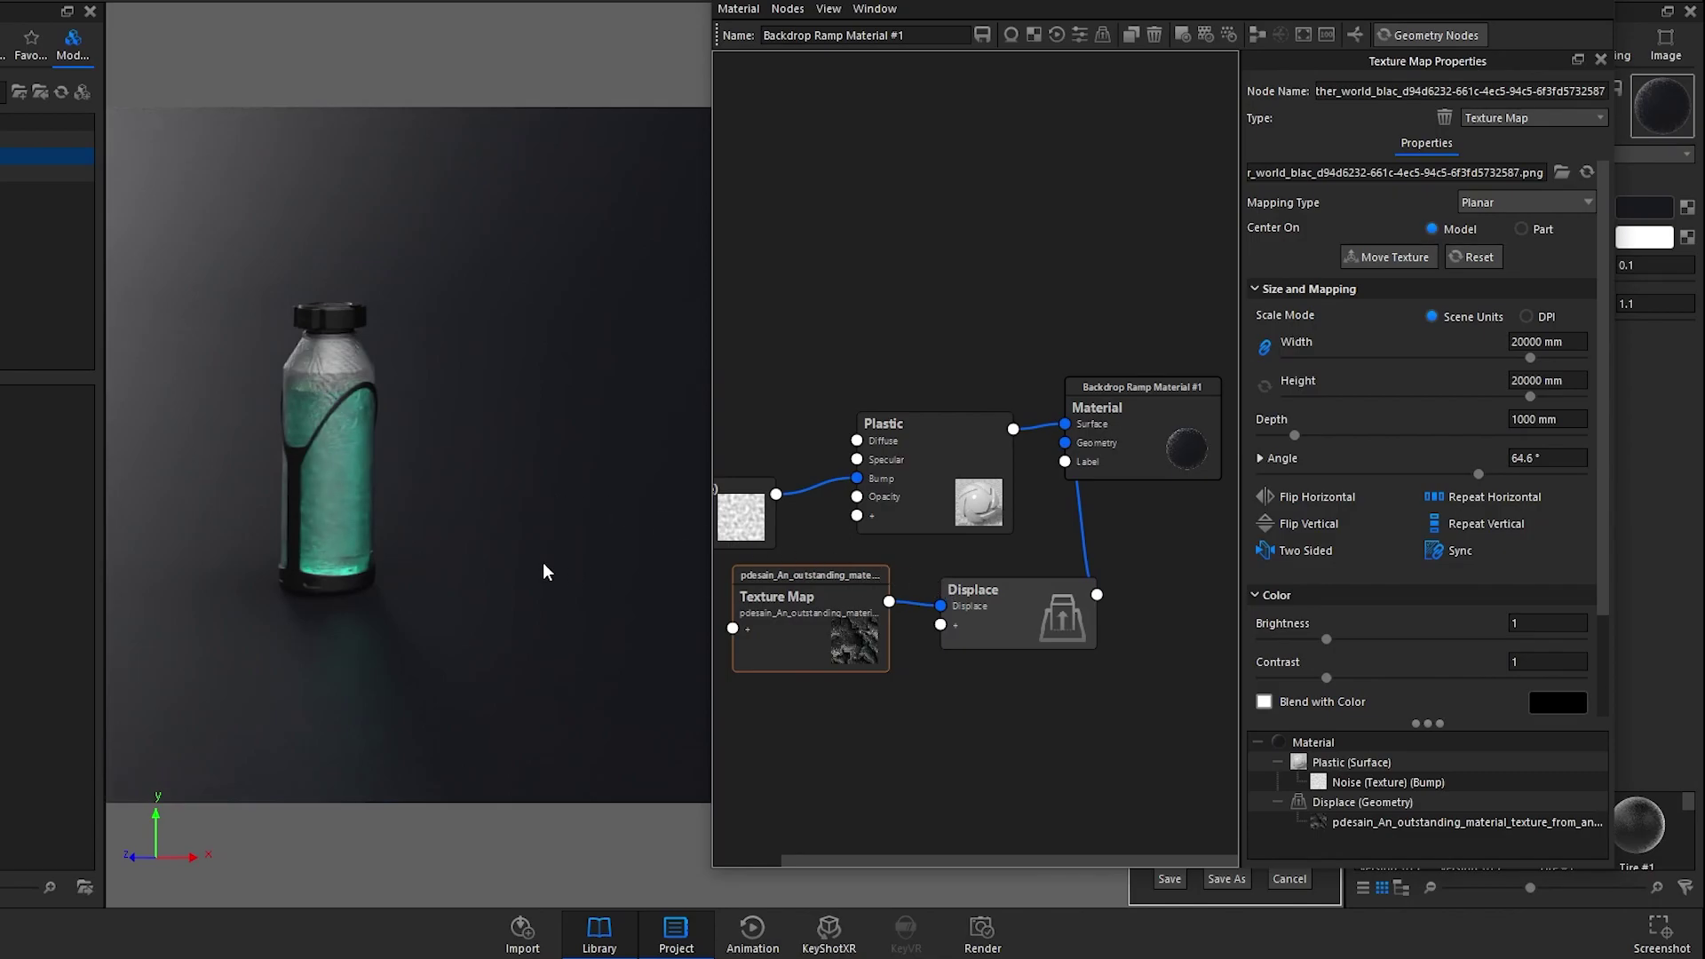
Step: Execute the backdrop's Displace node with a displacement height of 20 mm and a triangle size of 0.5 mm
left_click(986, 604)
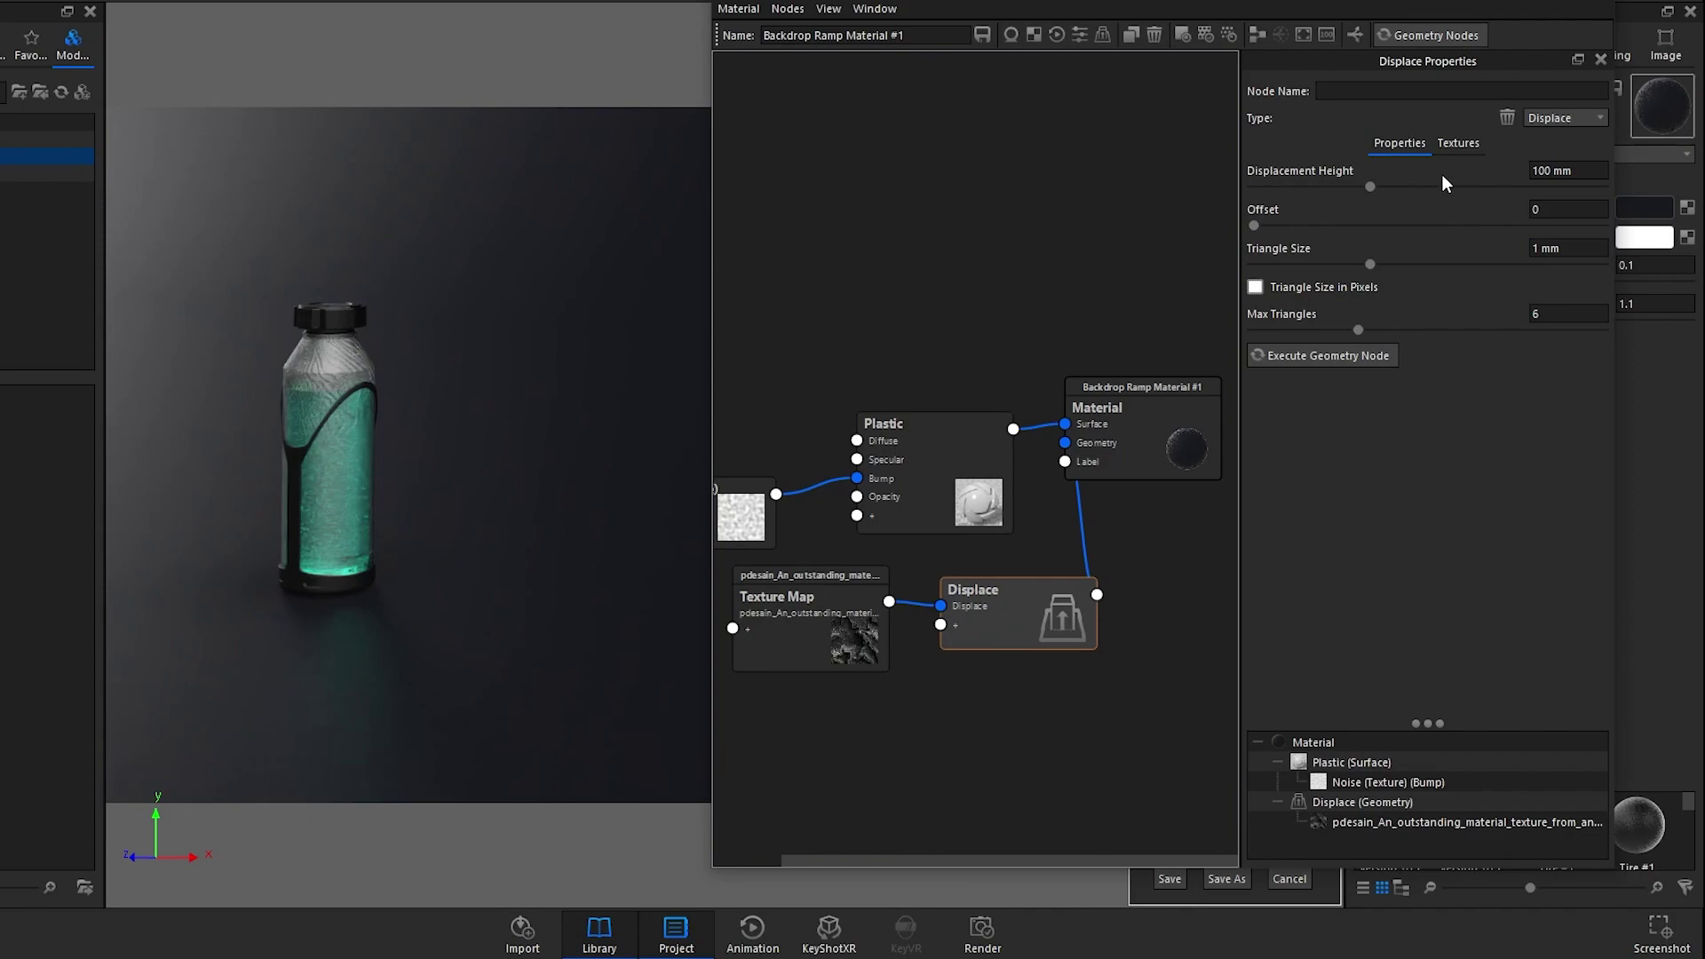
left_click(1551, 167)
key("BackSpace")
key("BackSpace")
key("BackSpace")
type("20")
key("Return")
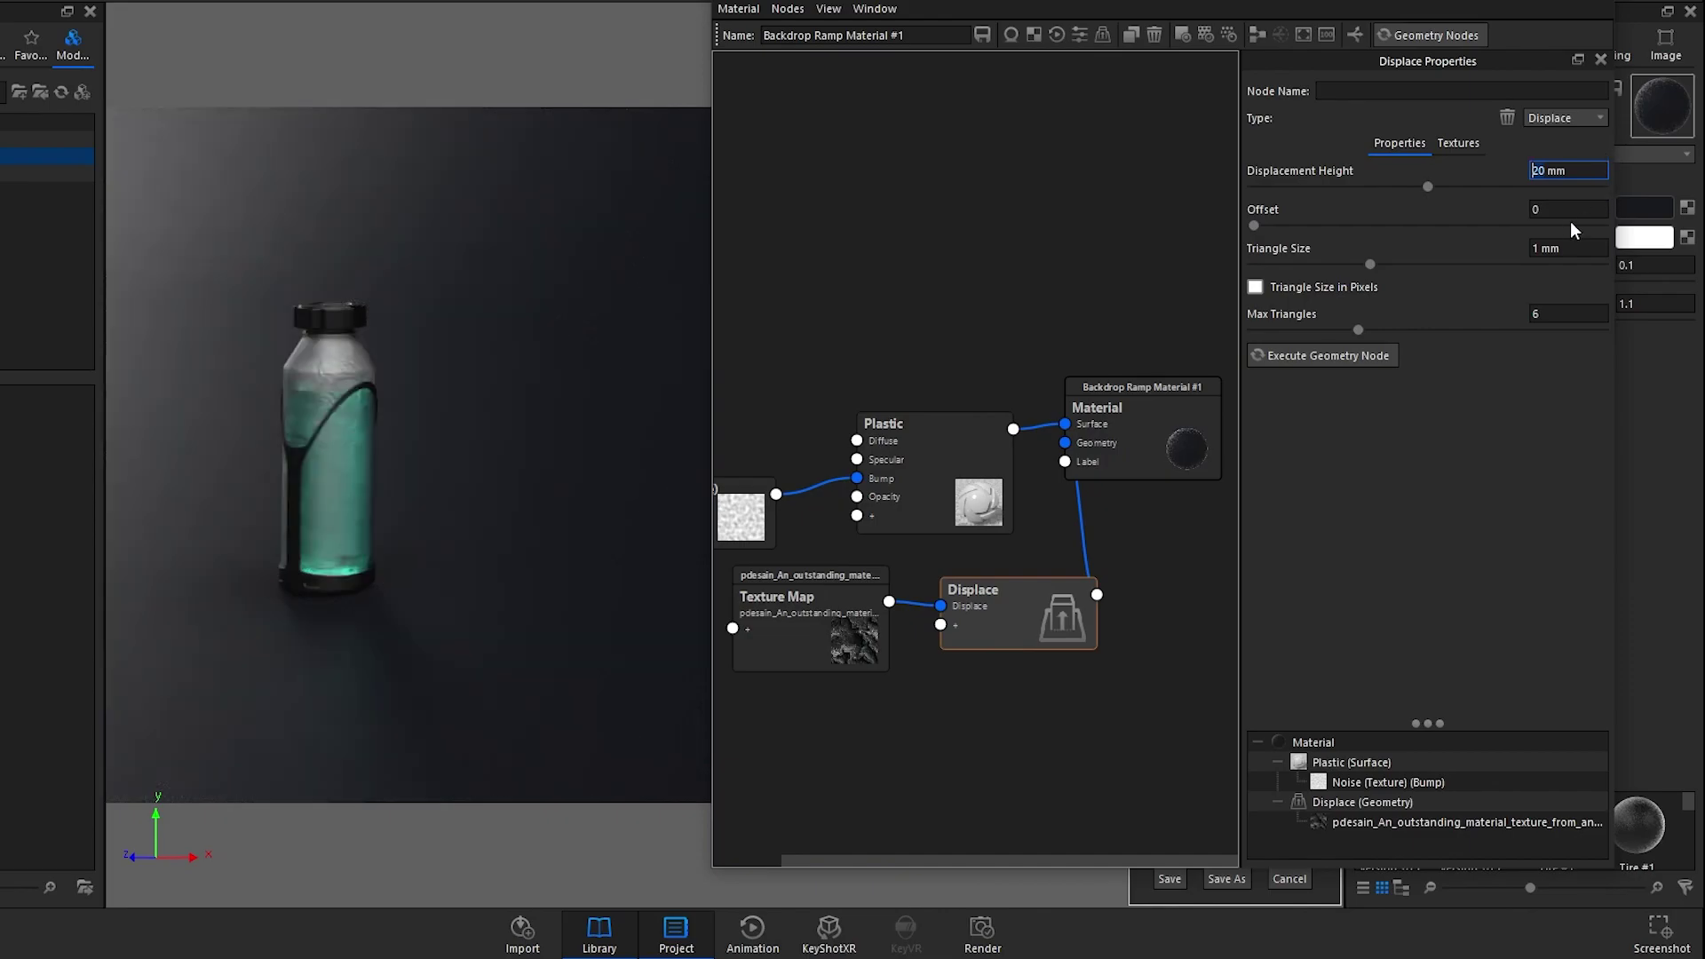
left_click(1541, 248)
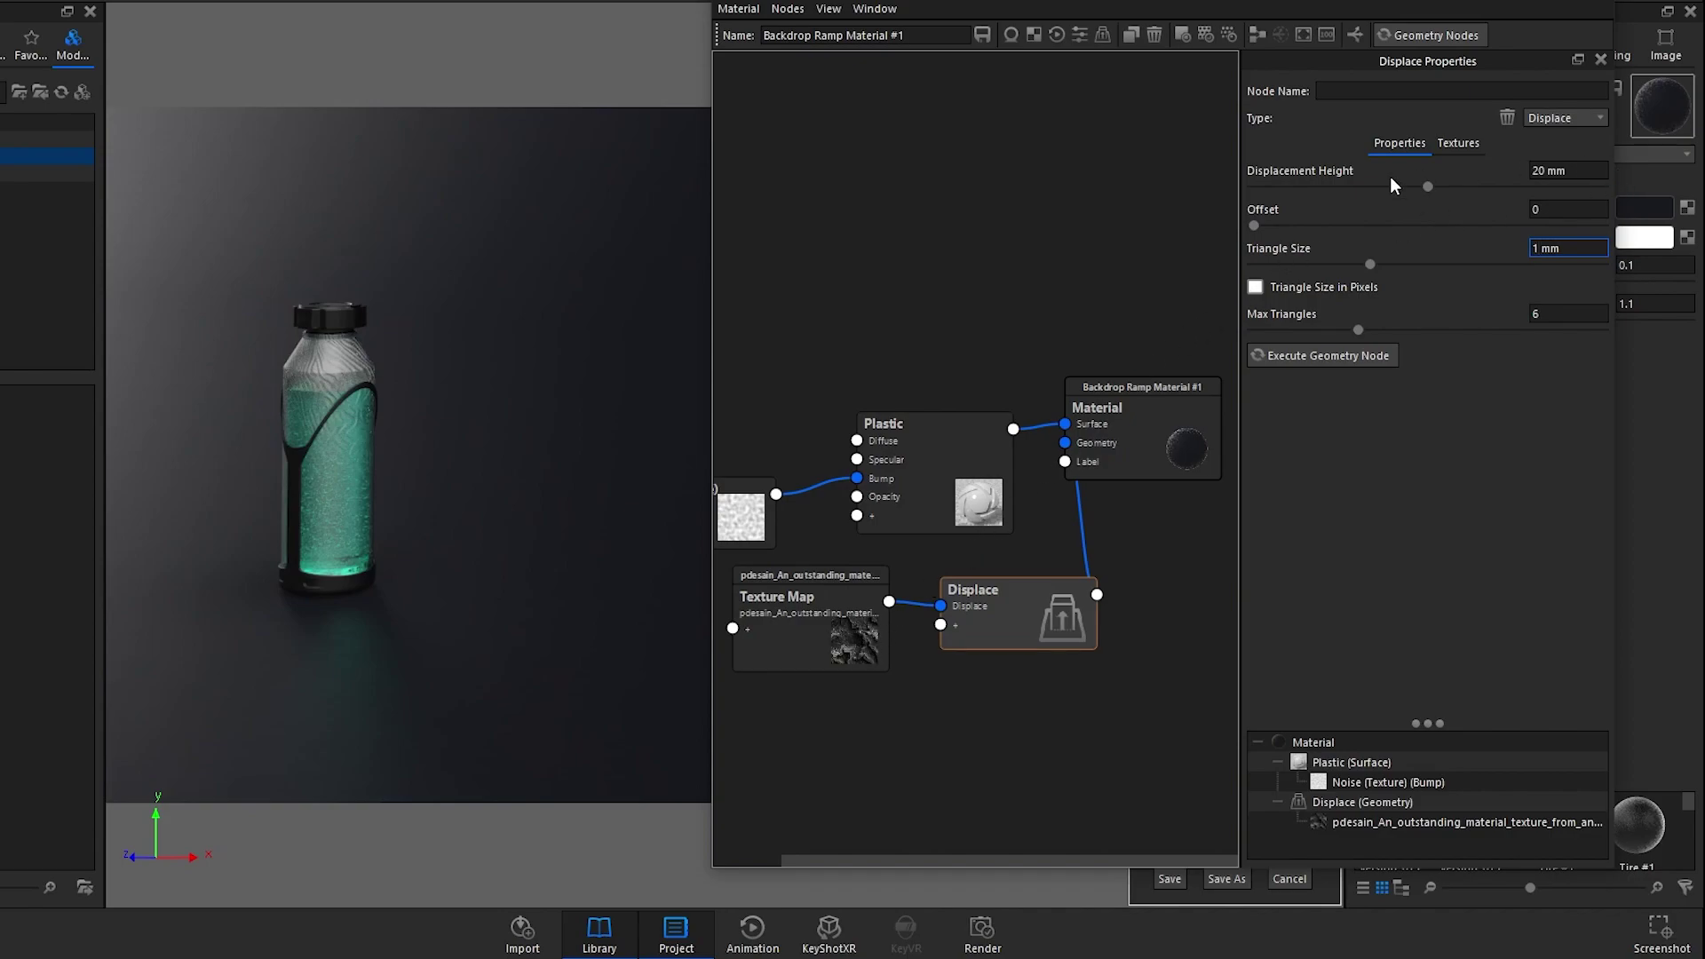
type("0.5")
key("Return")
left_click(1338, 359)
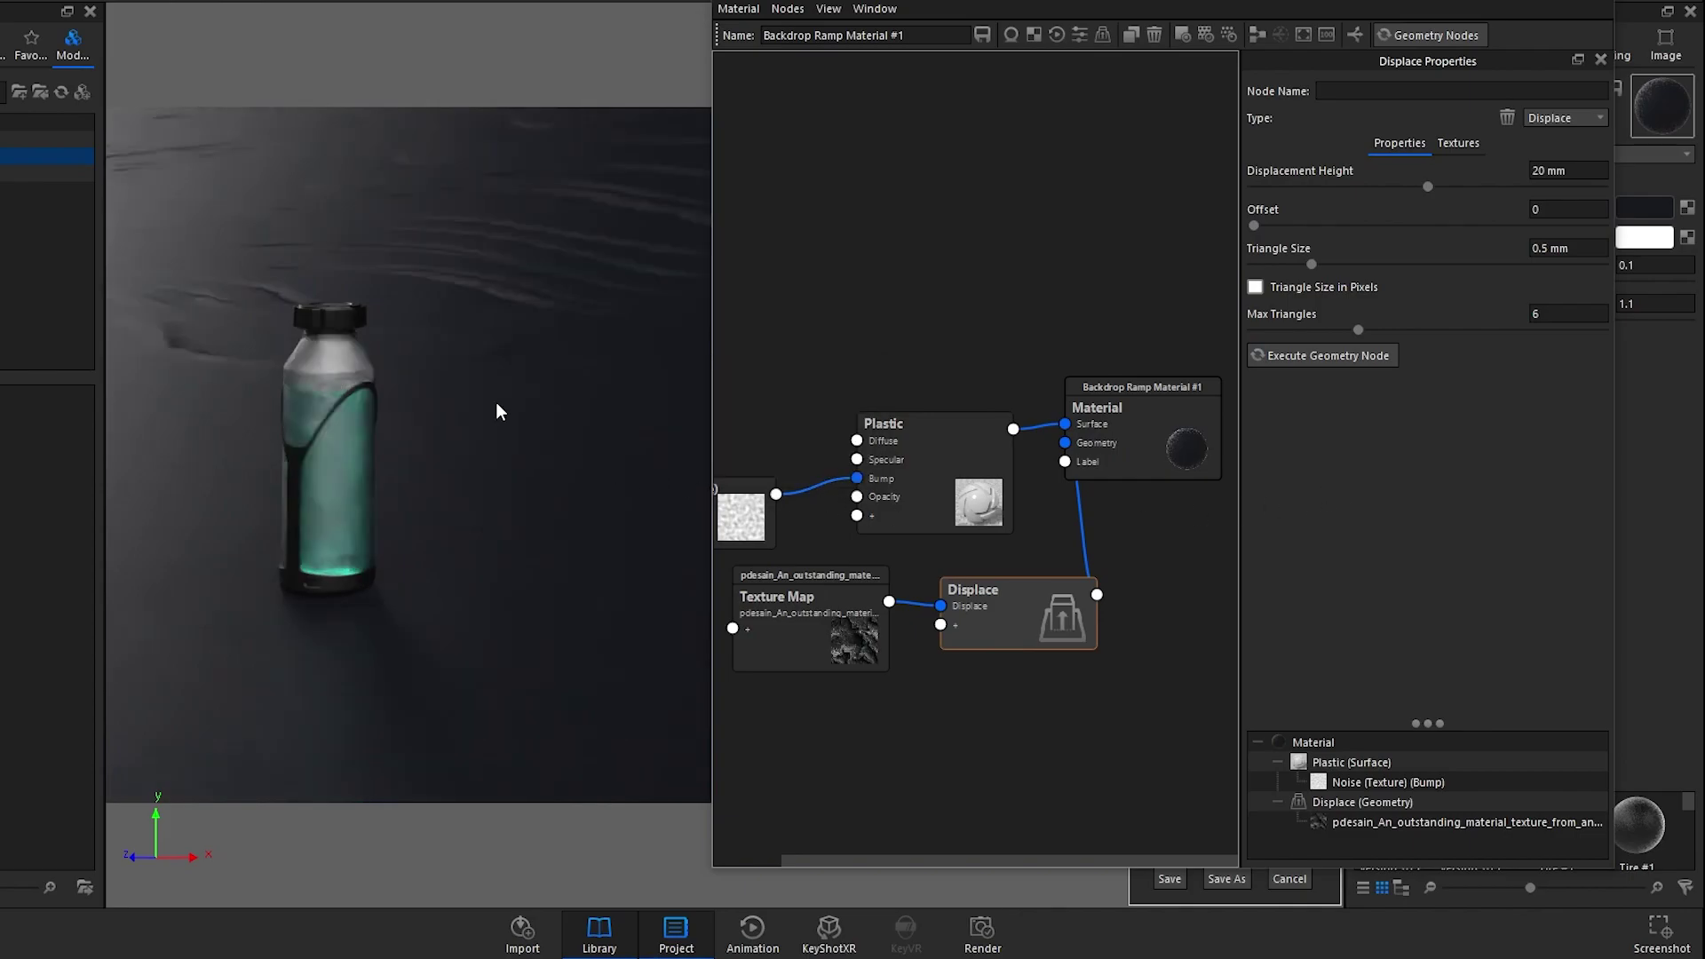
Step: Examine the displaced backdrop up close and through the saved cameras 4, 3 and 2
left_click_drag(499, 367, 585, 350)
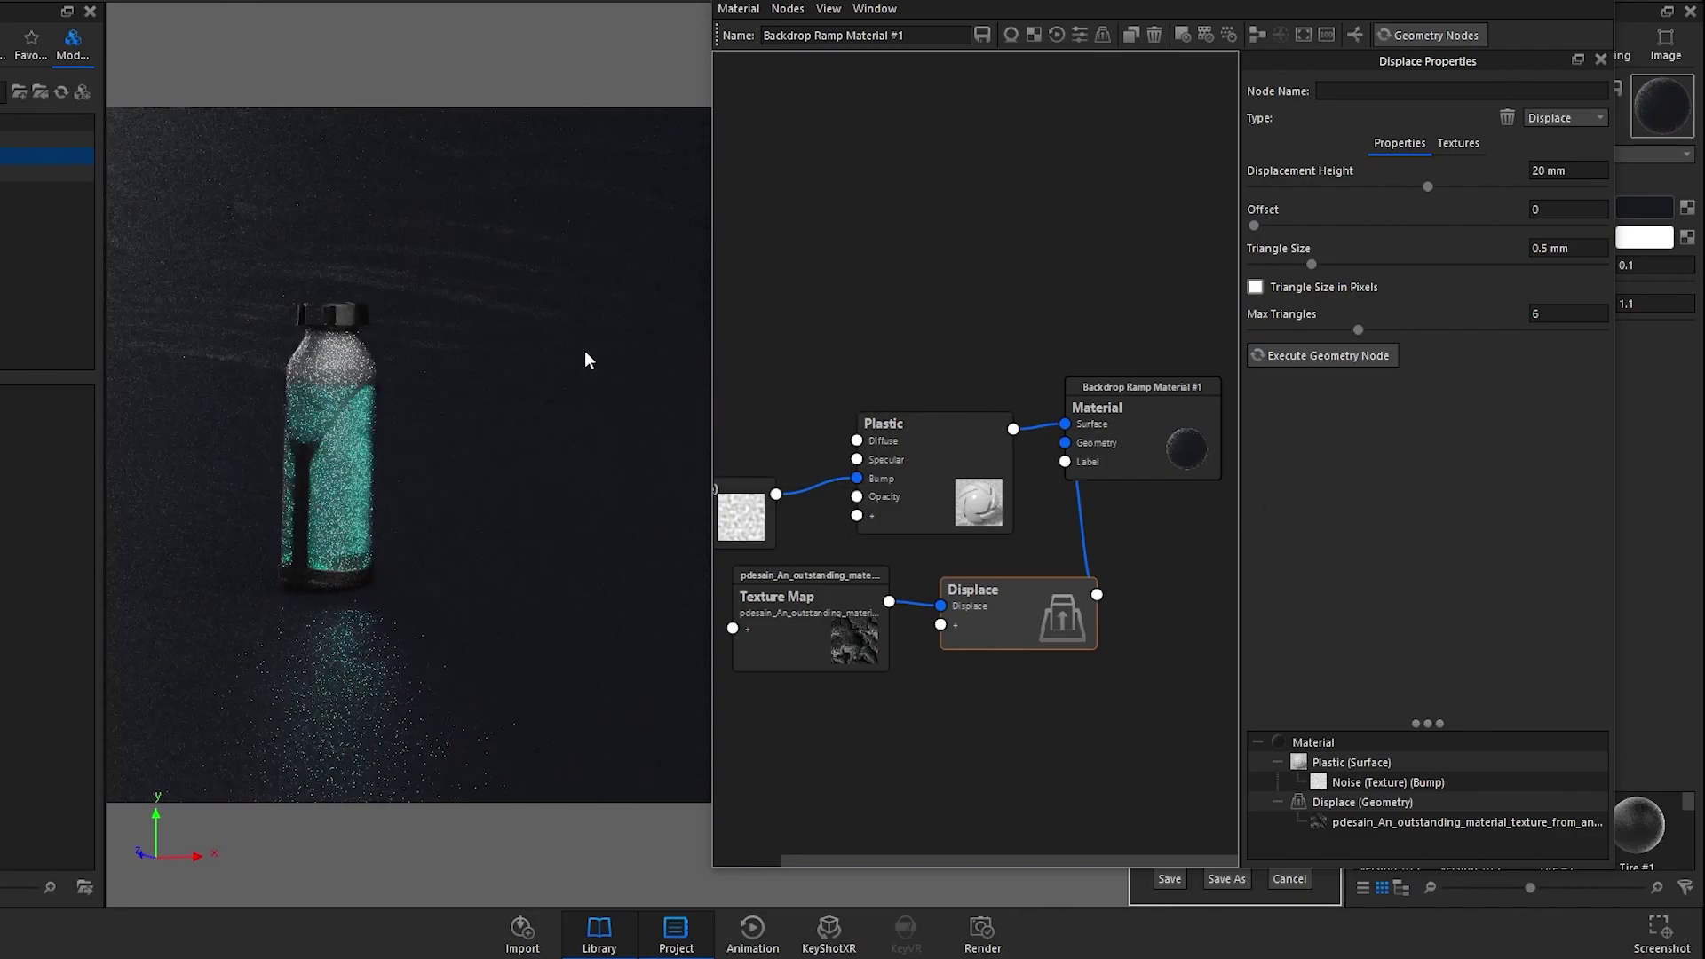
scroll(498, 403, "up", 4)
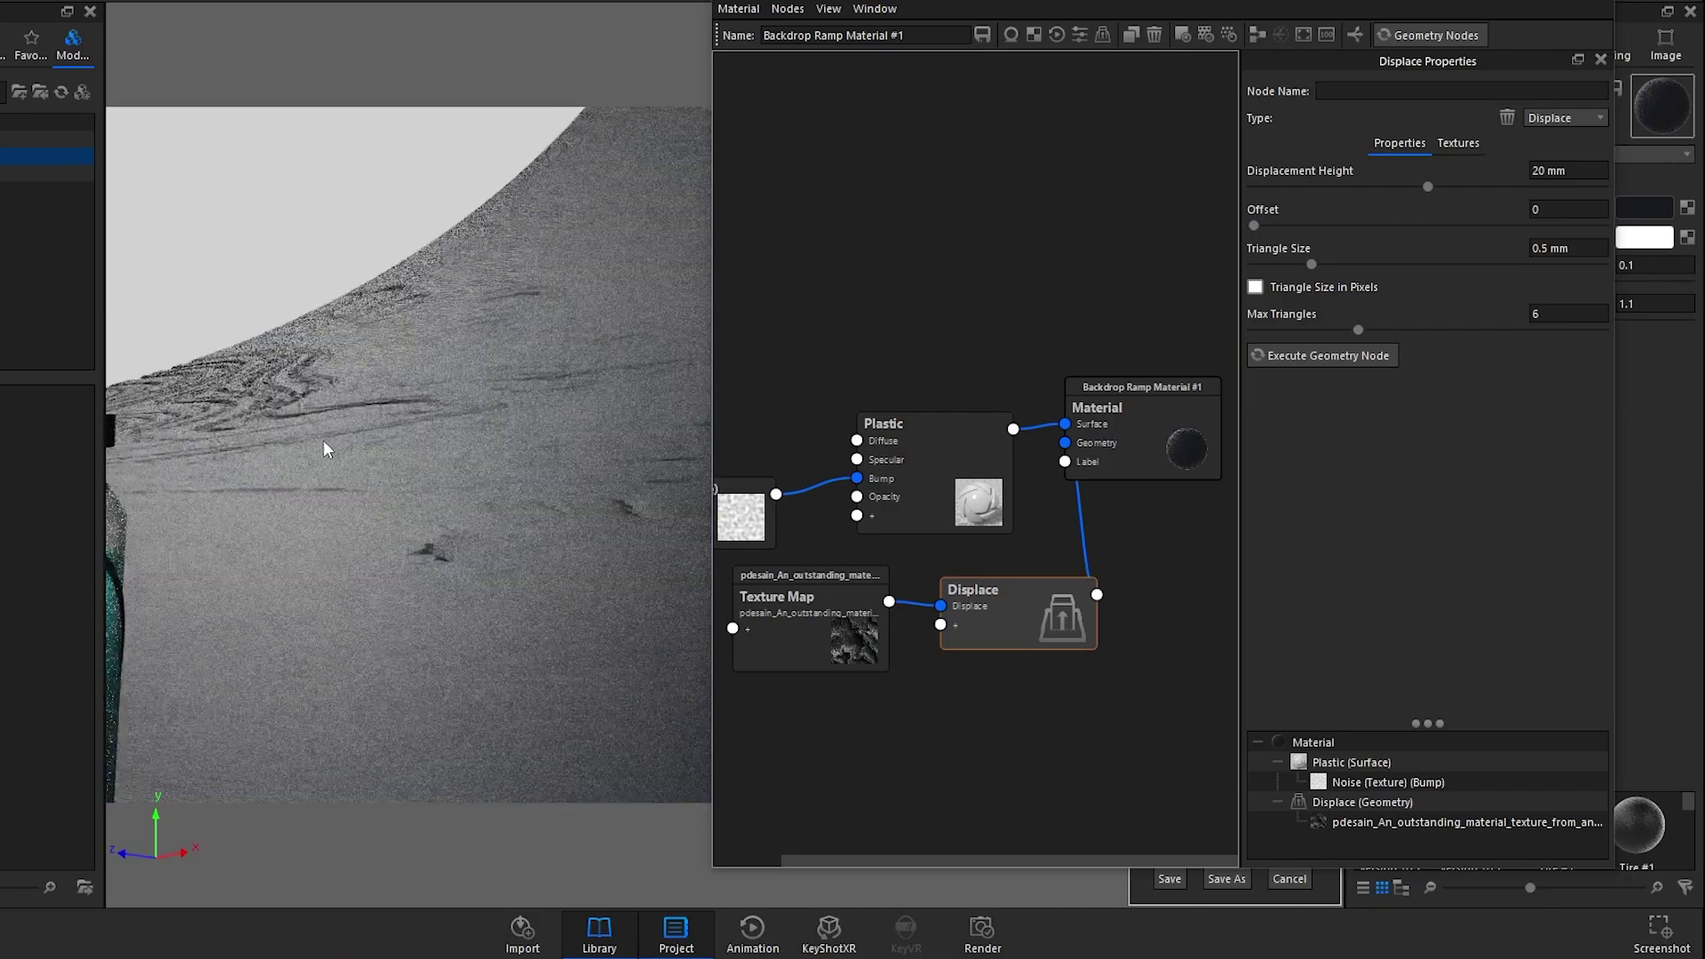
middle_click_drag(324, 445, 791, 324)
left_click_drag(1332, 2, 1332, 188)
left_click(1495, 46)
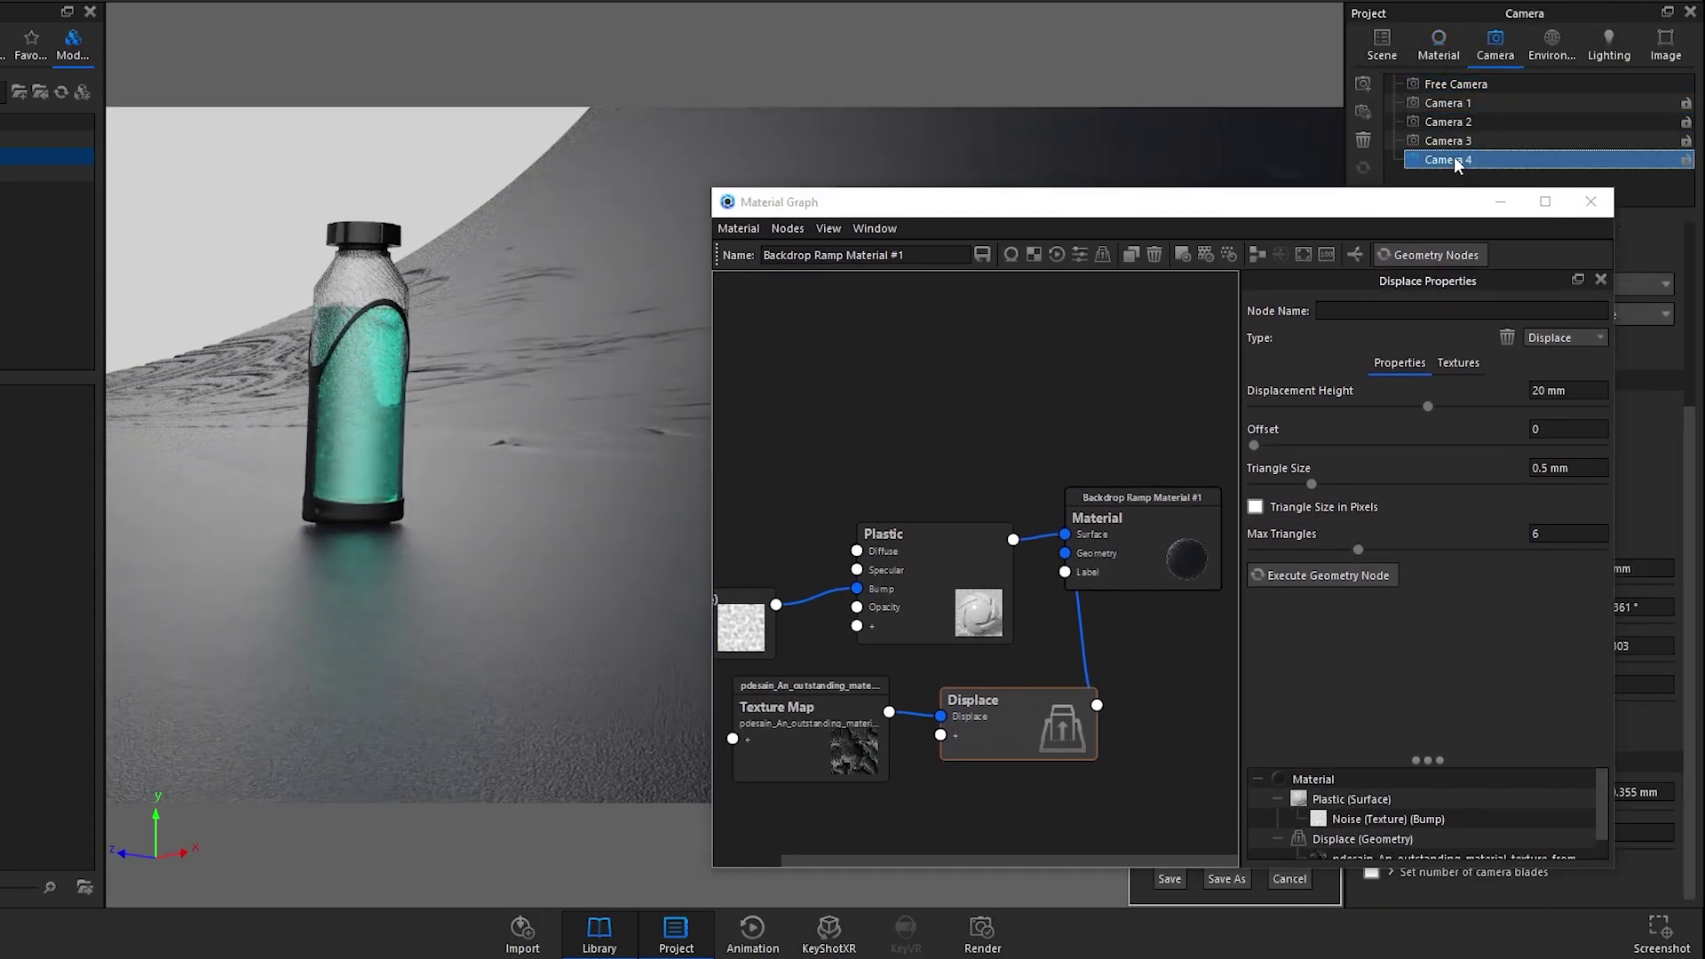
left_click(1448, 140)
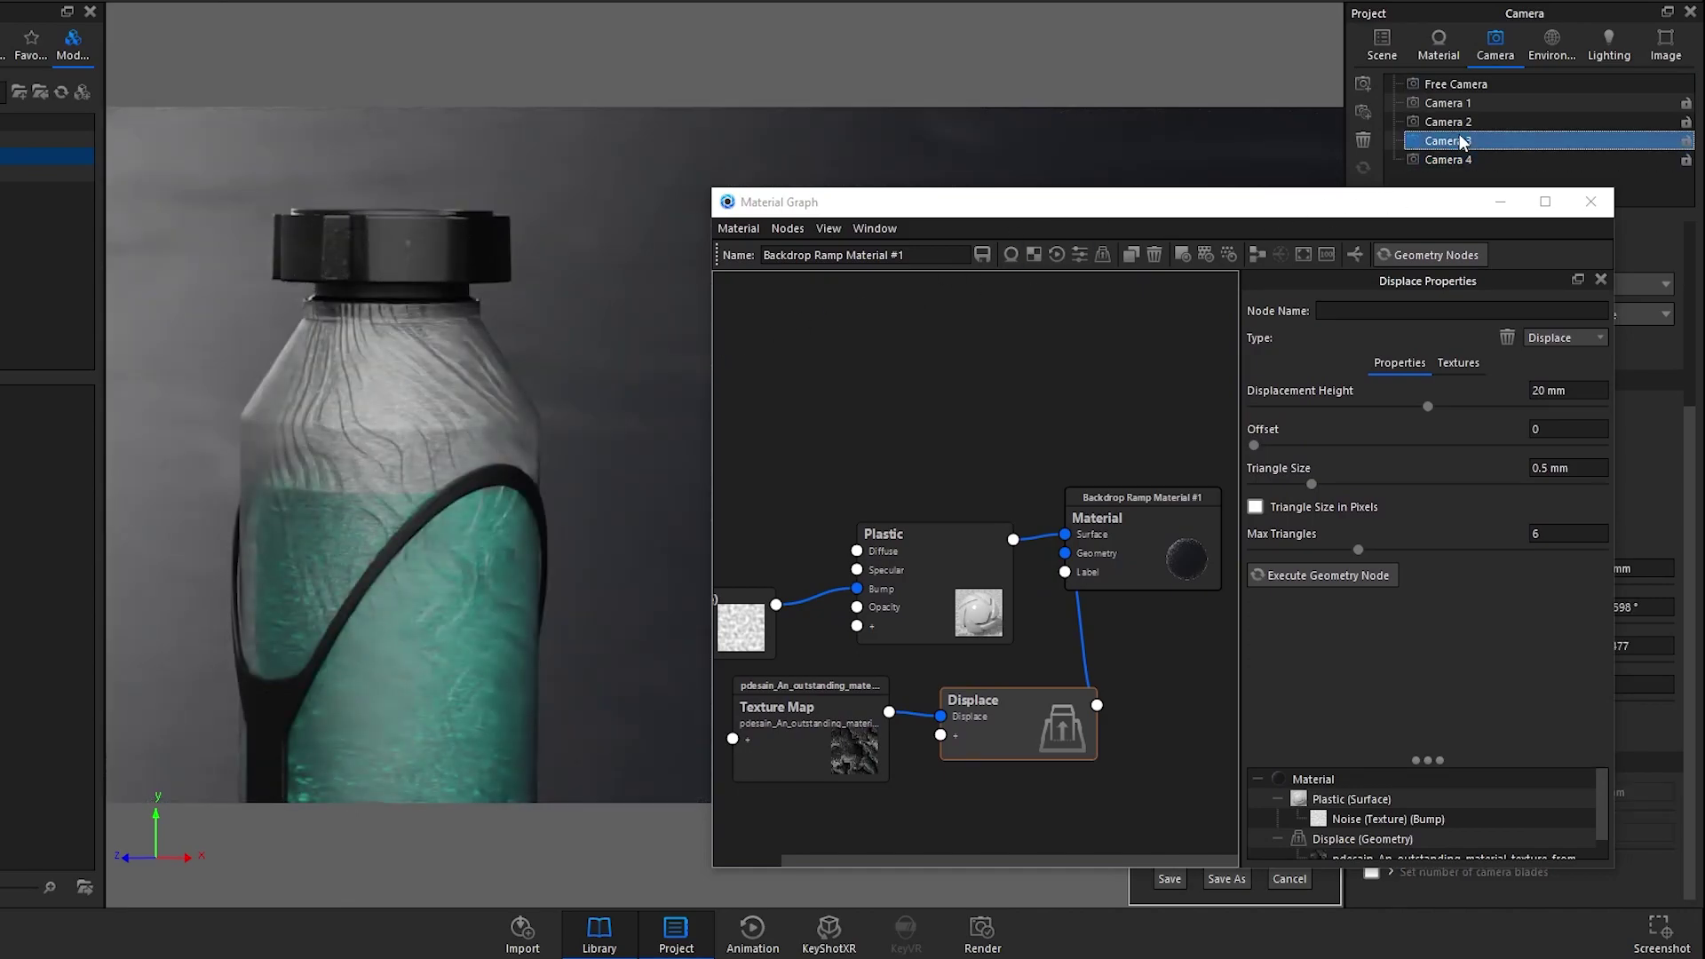
mouse_move(891, 216)
left_mouse_down()
mouse_move(968, 562)
mouse_move(950, 638)
mouse_move(903, 210)
left_mouse_up()
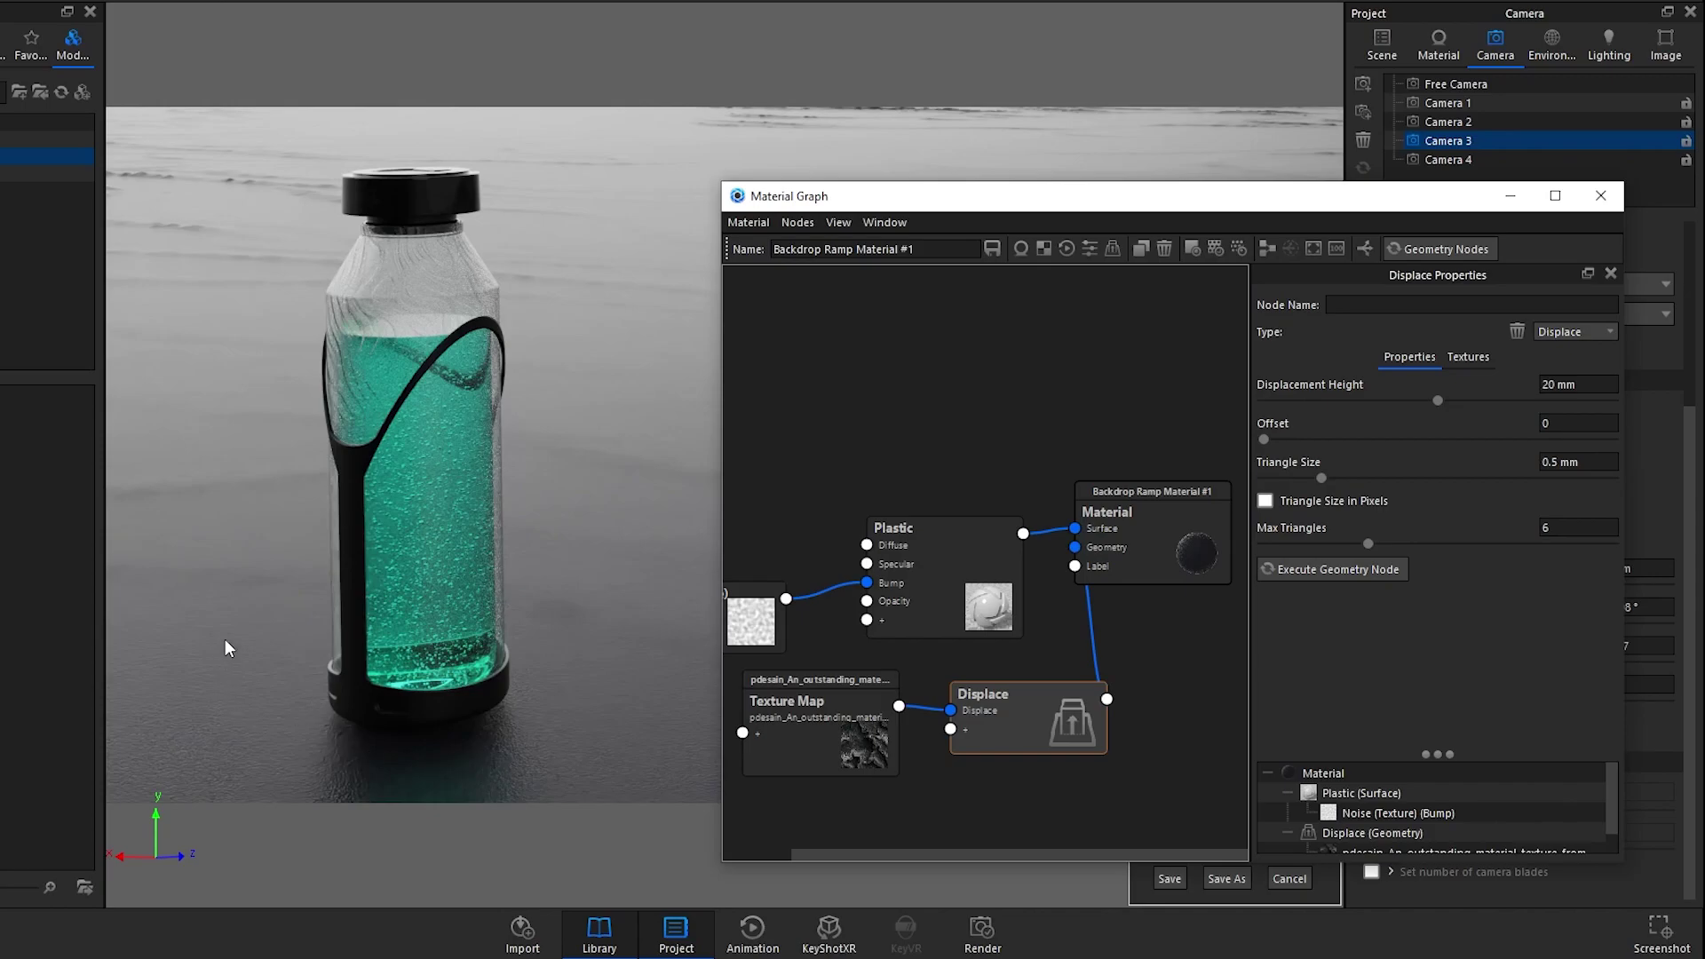
left_click_drag(893, 197, 717, 280)
left_click(1440, 119)
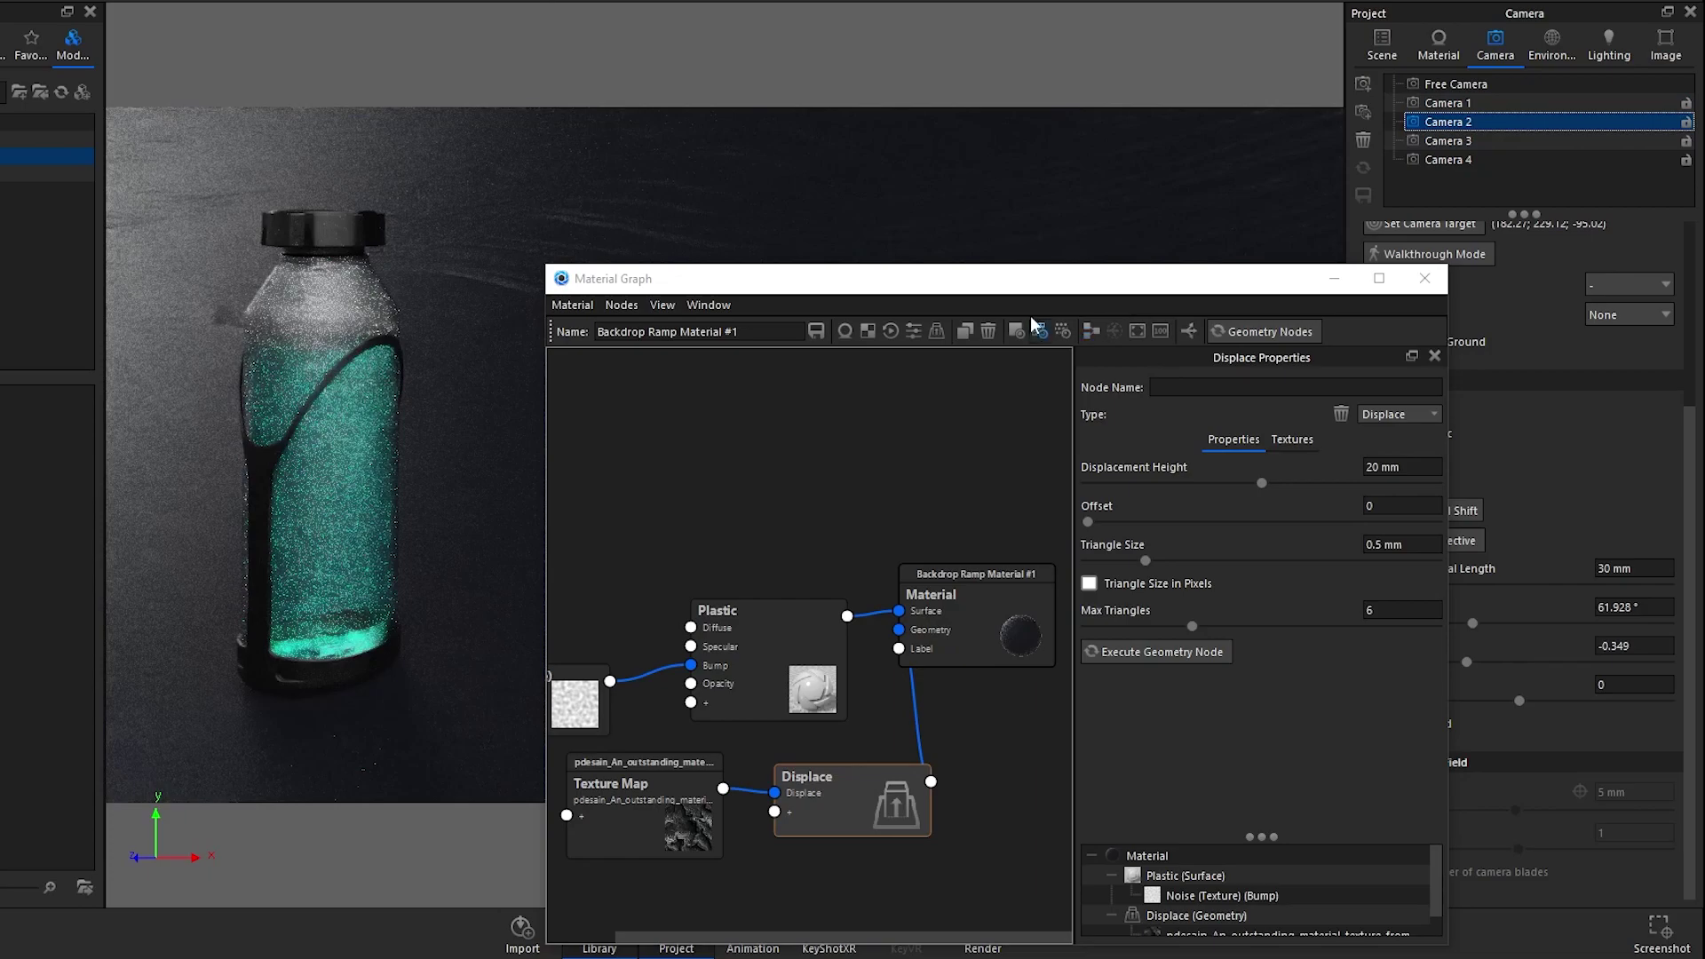
left_click_drag(1029, 281, 983, 99)
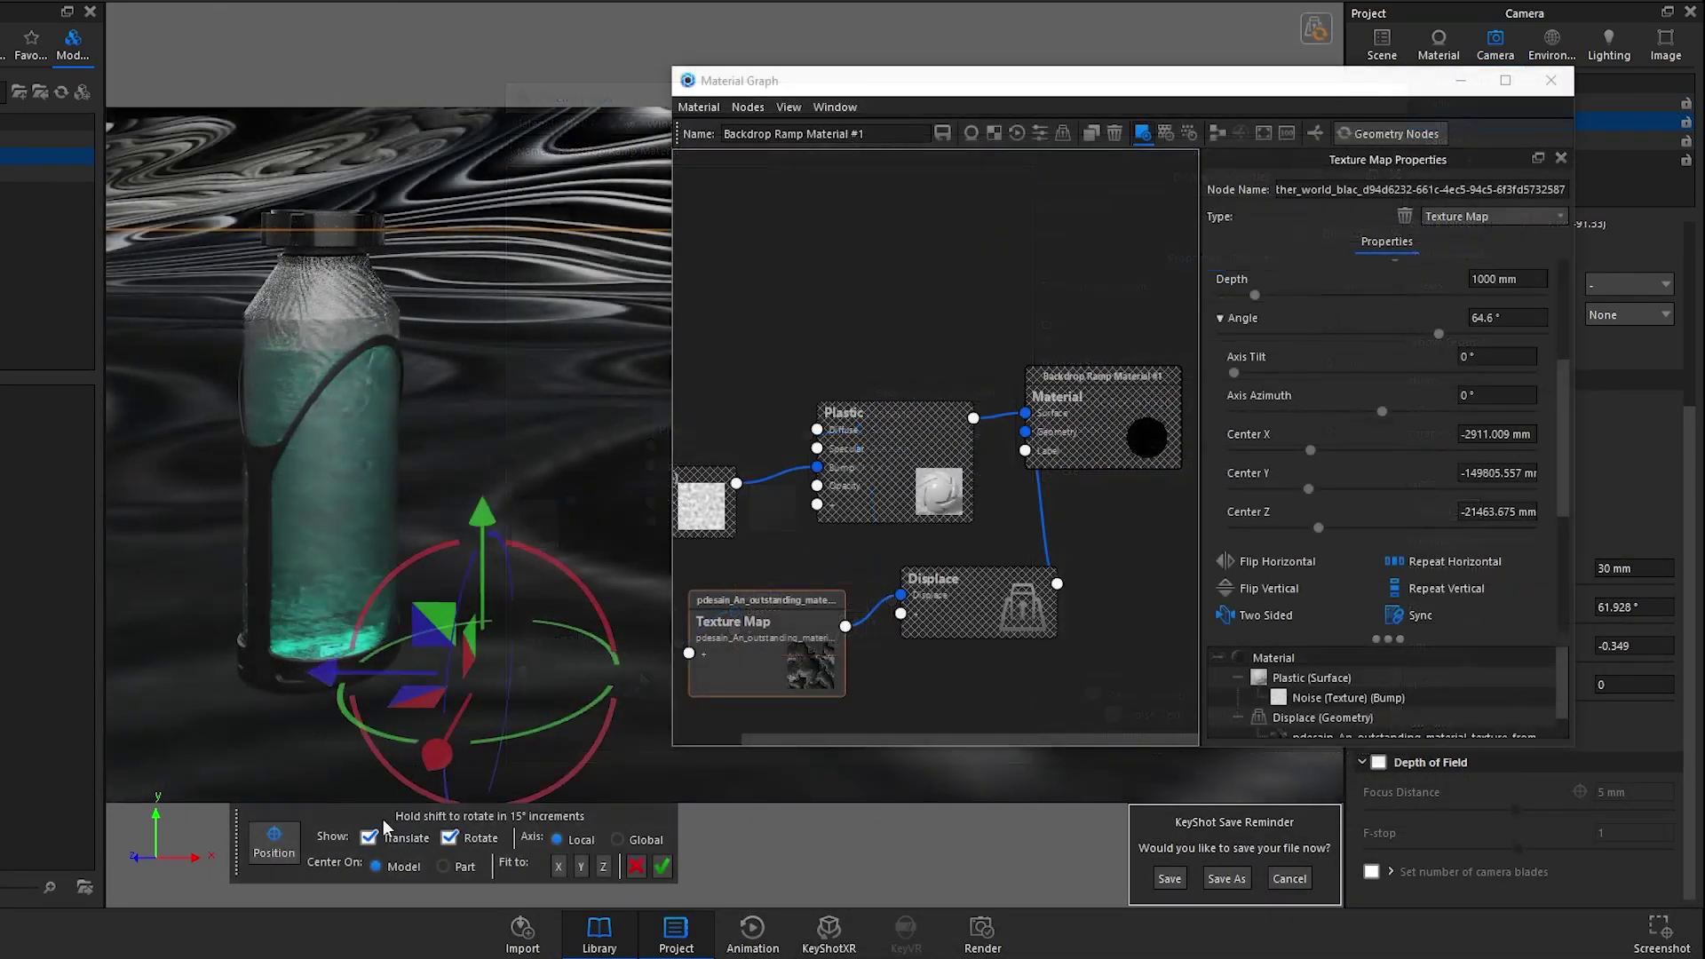
Step: Preview the displacement texture map across the backdrop and change its mapping type to Box
left_click_drag(444, 569, 1704, 222)
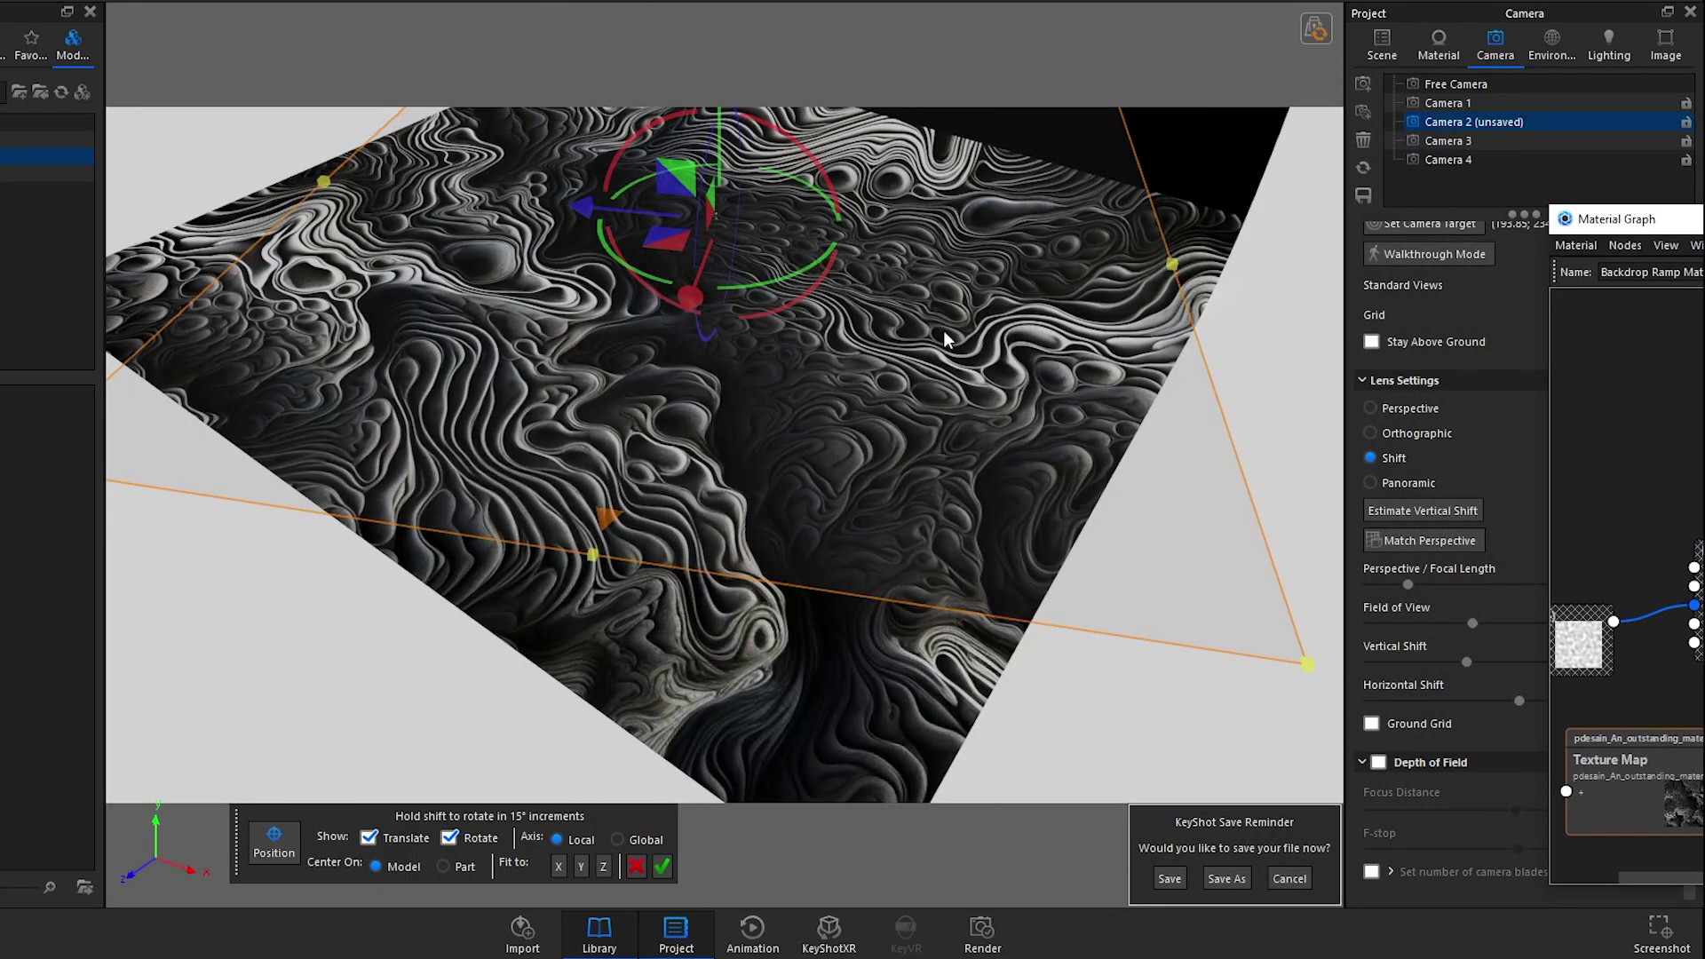
scroll(888, 305, "down", 3)
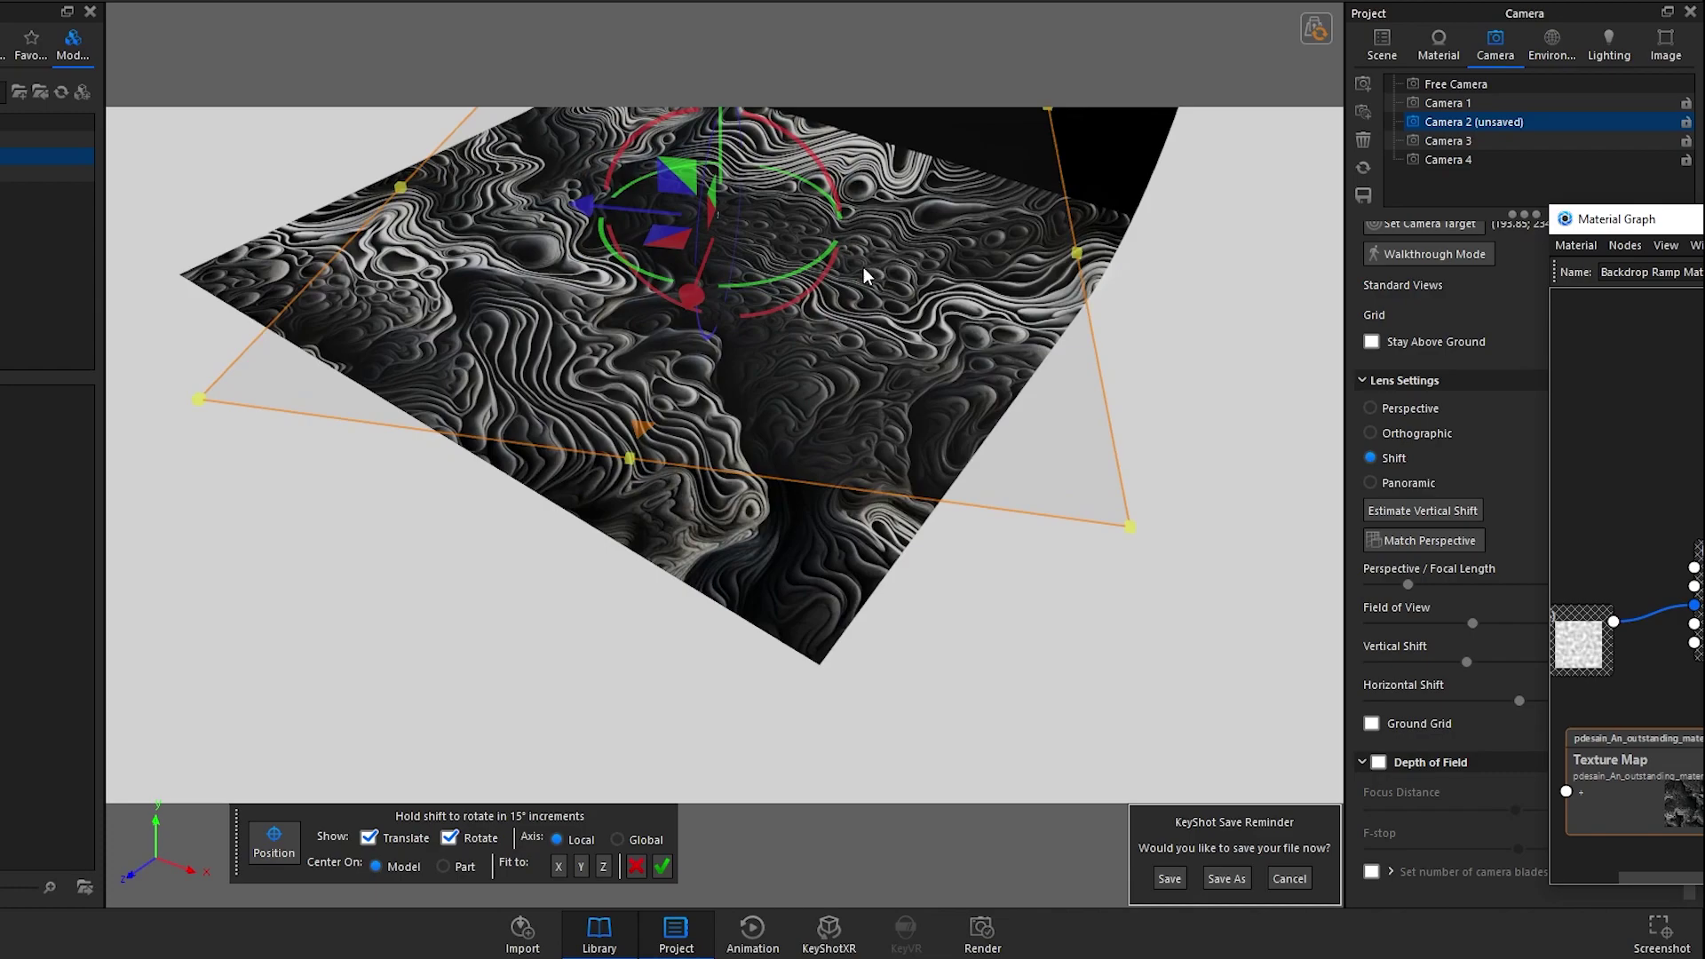
scroll(870, 268, "up", 3)
left_click_drag(962, 274, 1213, 239)
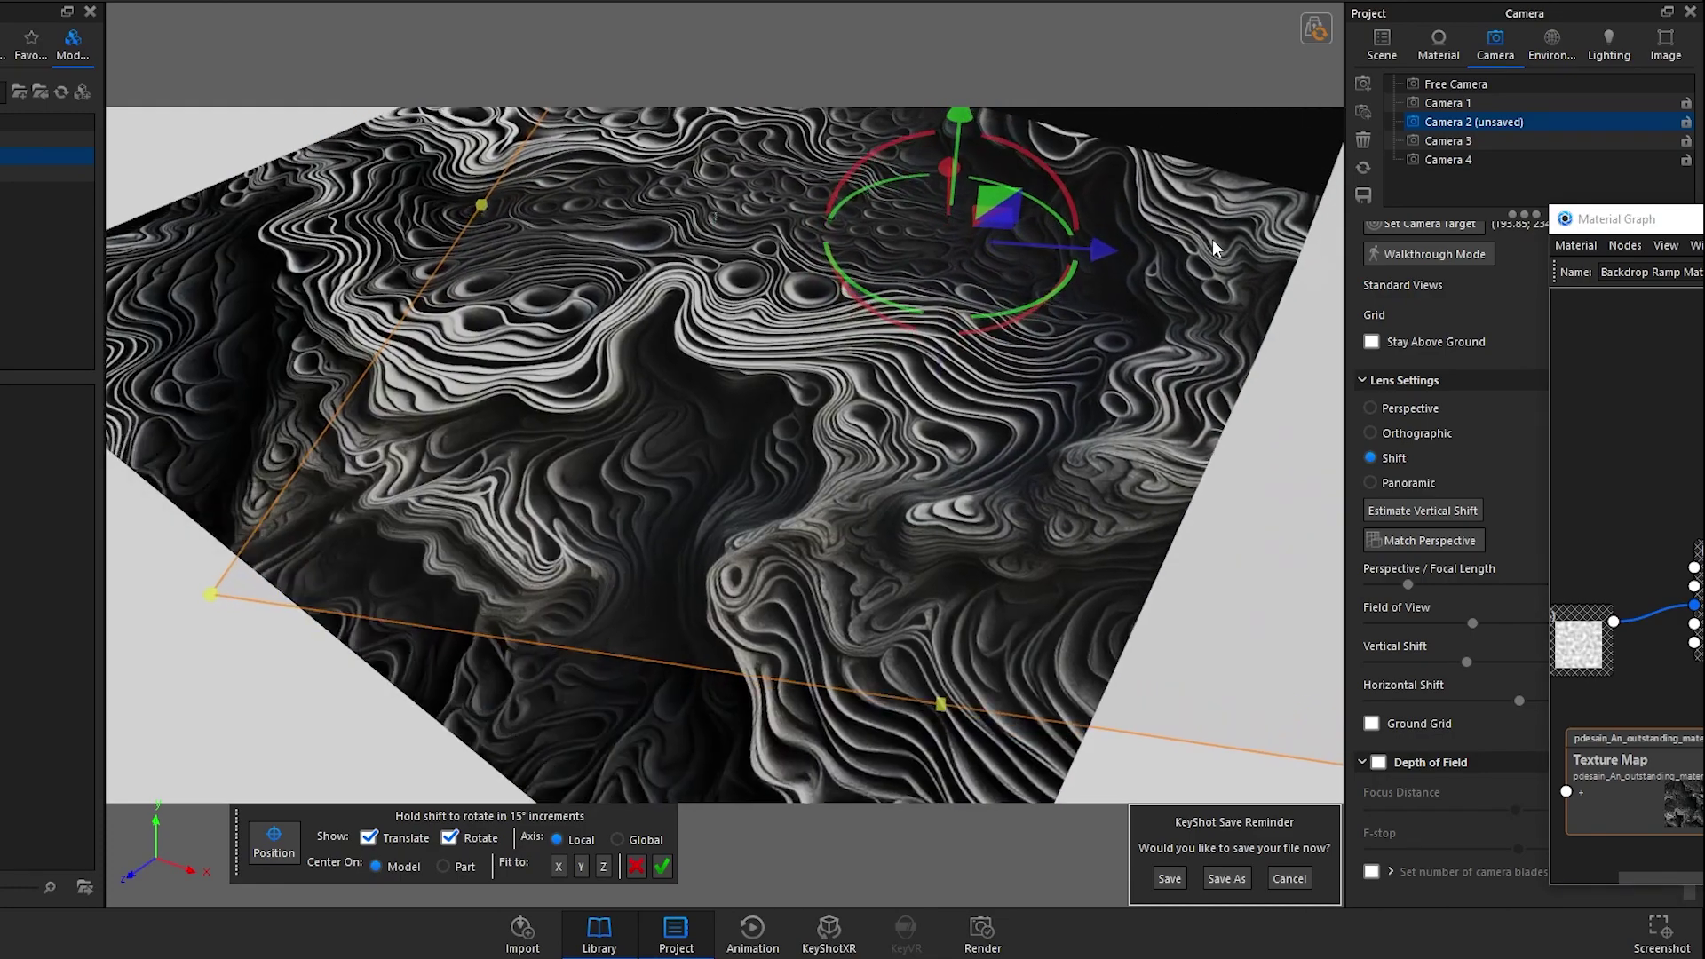
left_click_drag(1588, 233, 671, 206)
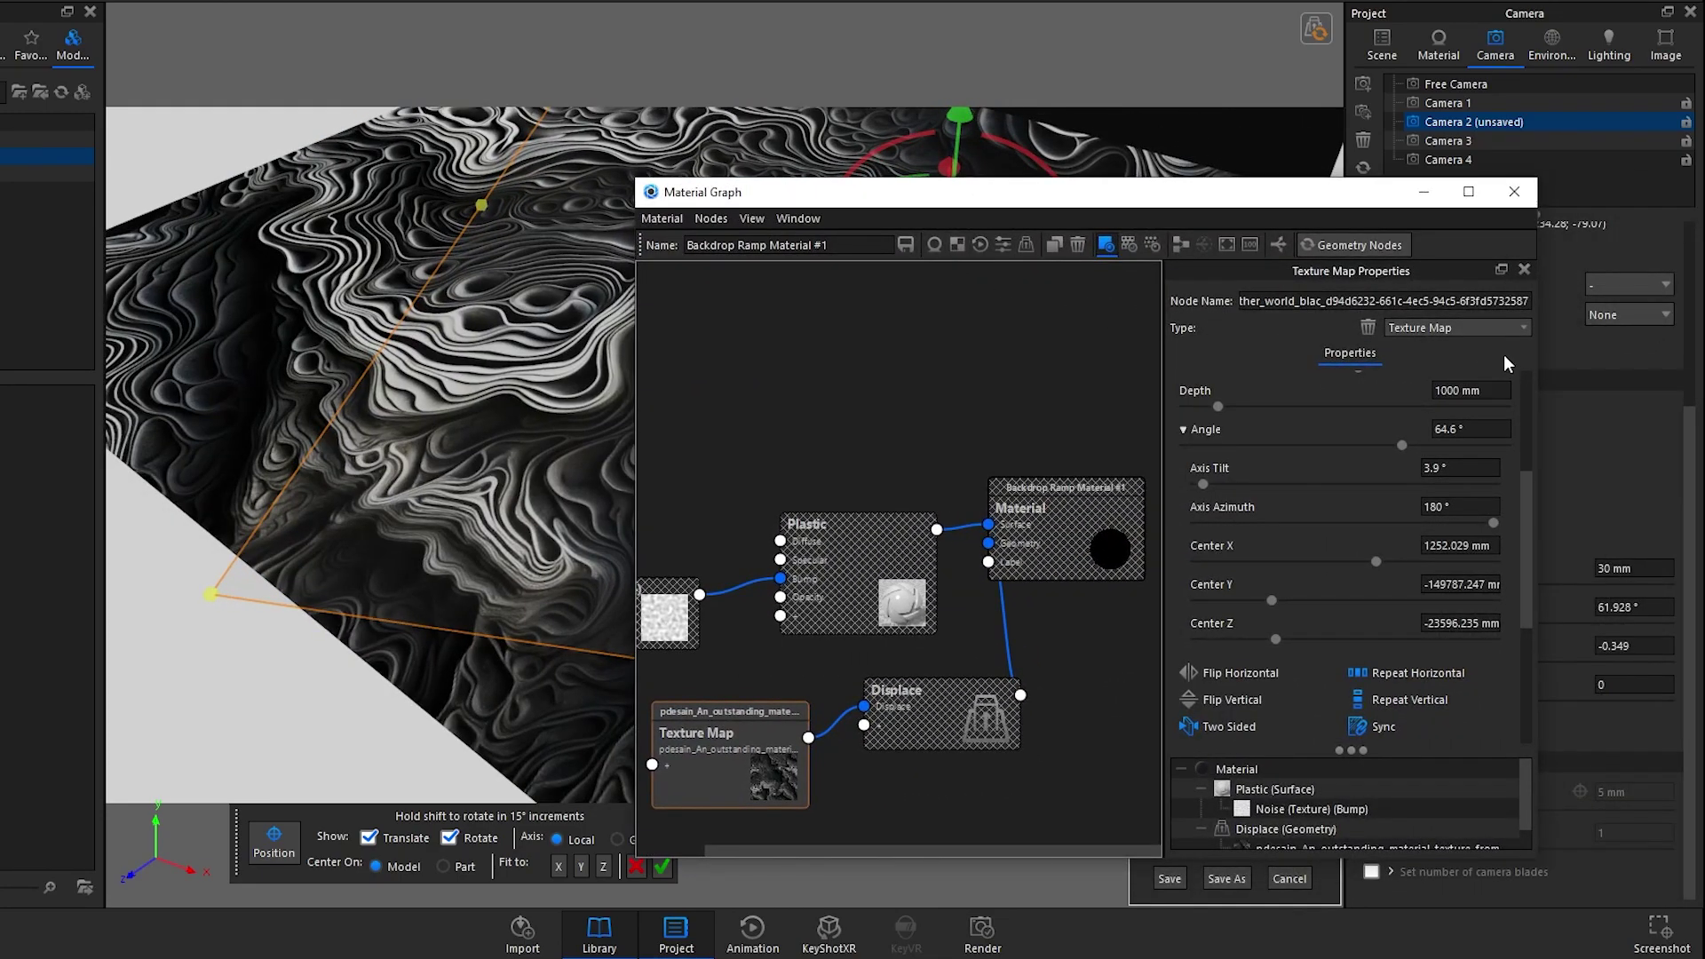
scroll(1474, 373, "up", 5)
left_click(1487, 413)
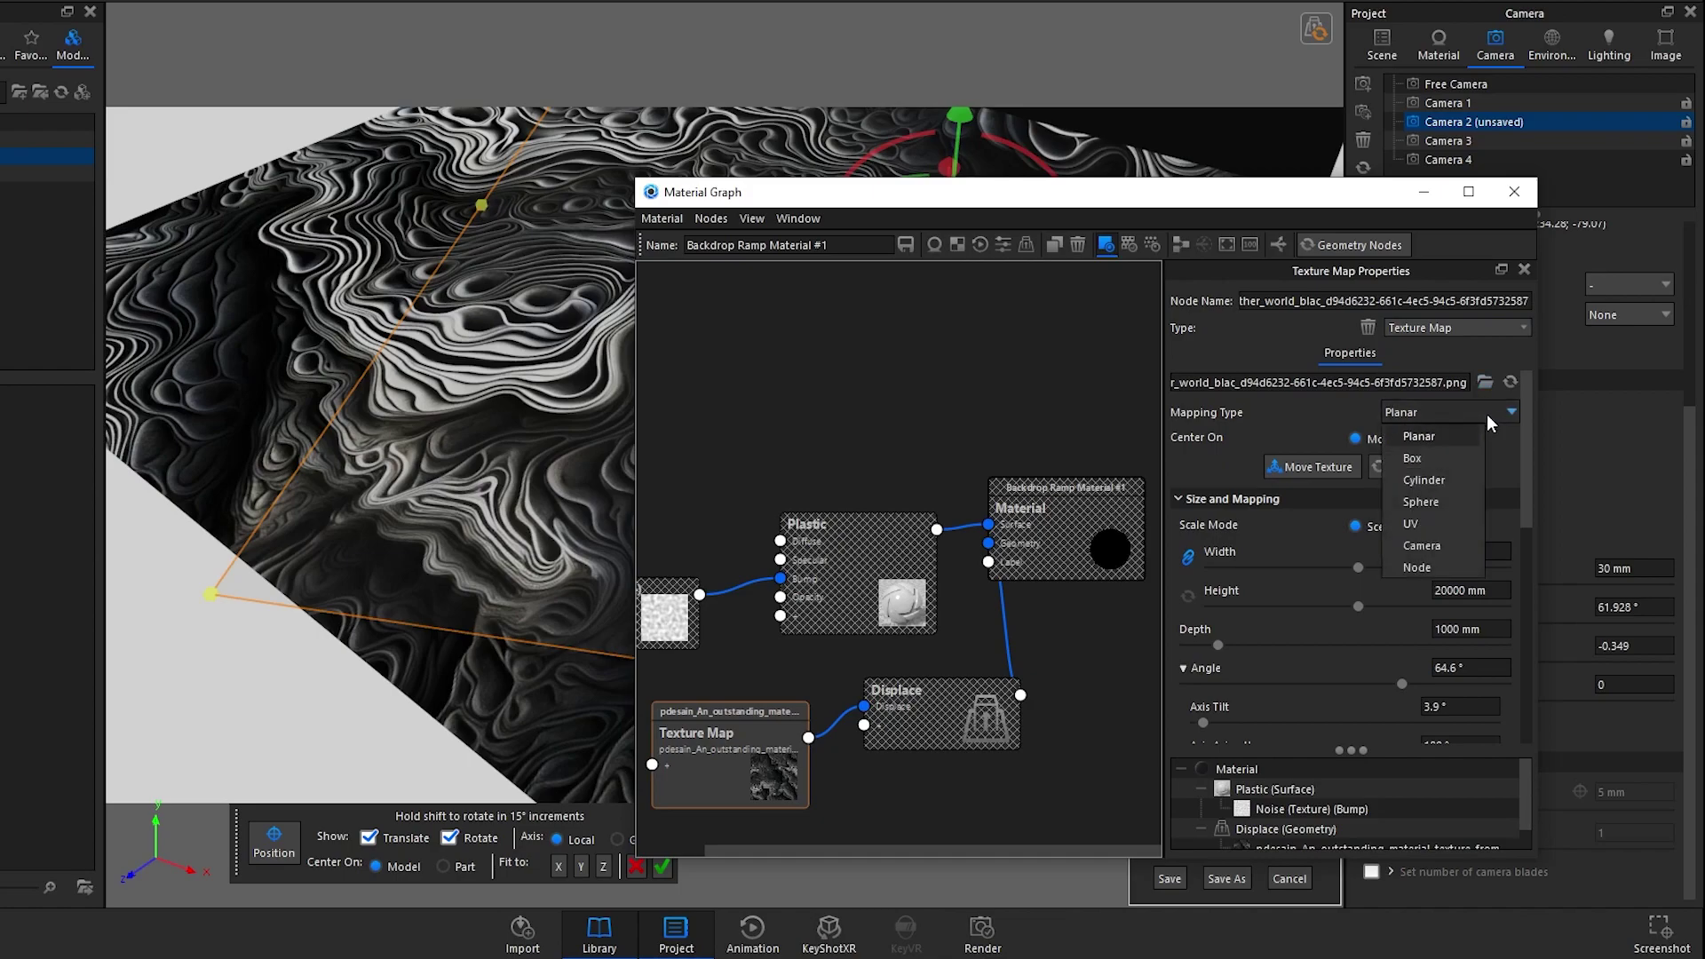
left_click(1448, 456)
Step: End the texture preview, regenerate the backdrop displacement with the Box mapping, and check its surface and curved edge
mouse_move(1089, 197)
left_mouse_down()
mouse_move(1704, 398)
mouse_move(1704, 294)
mouse_move(1306, 63)
left_mouse_up()
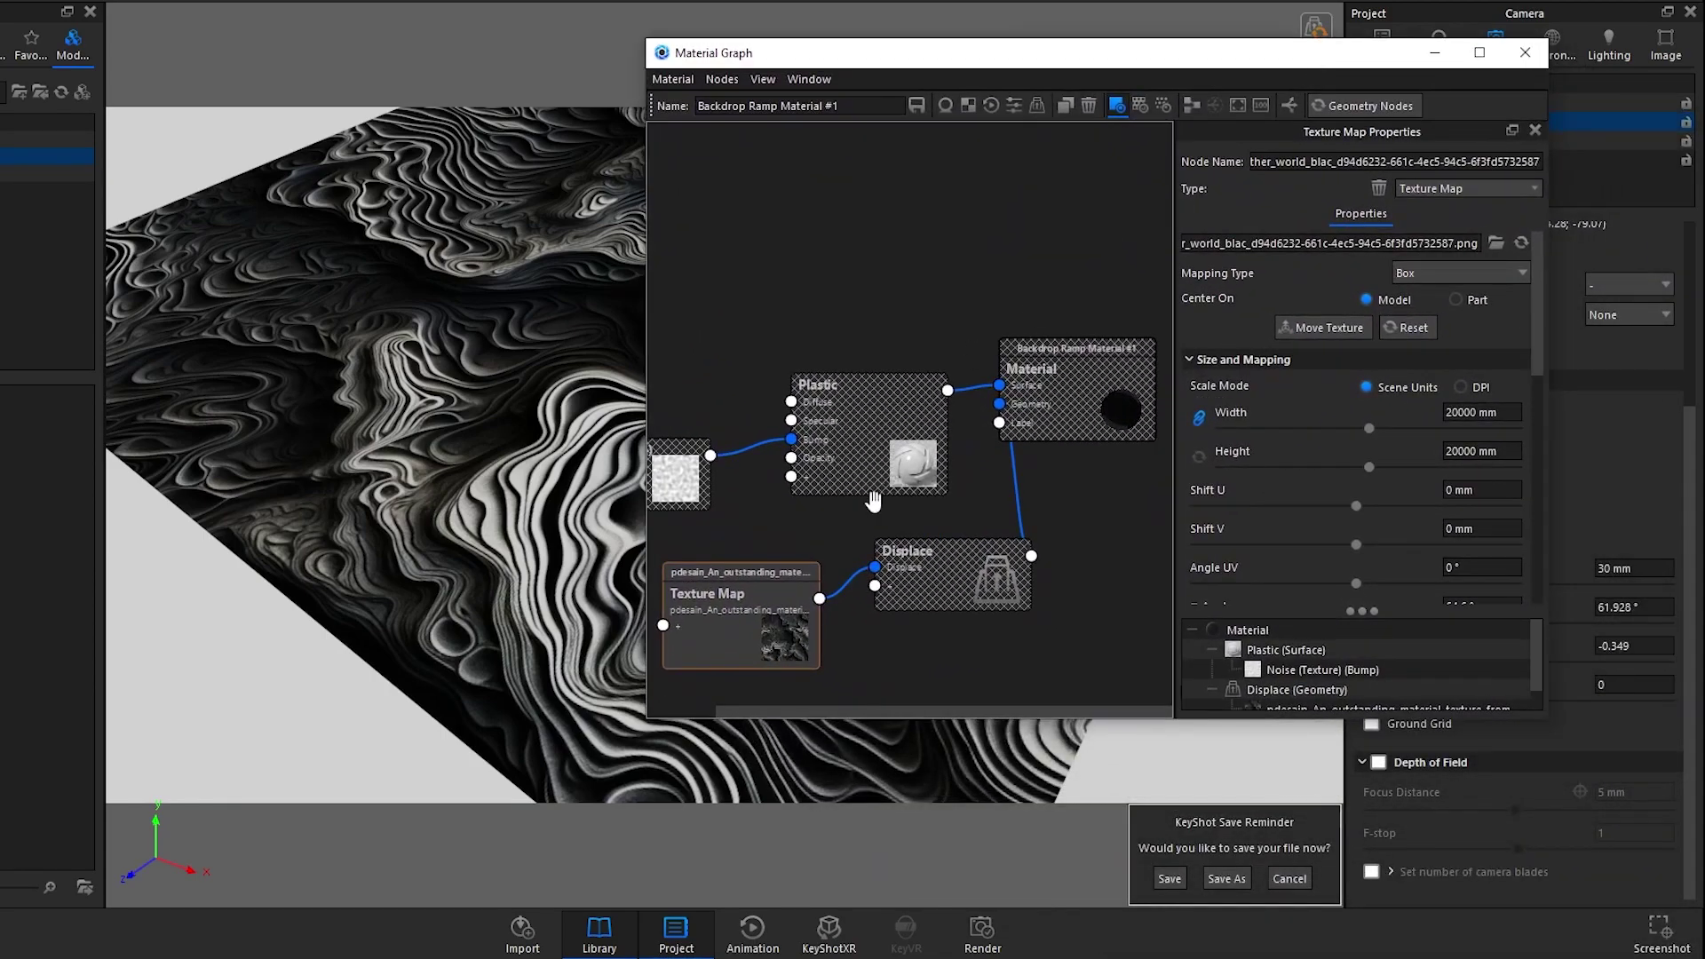
key("c")
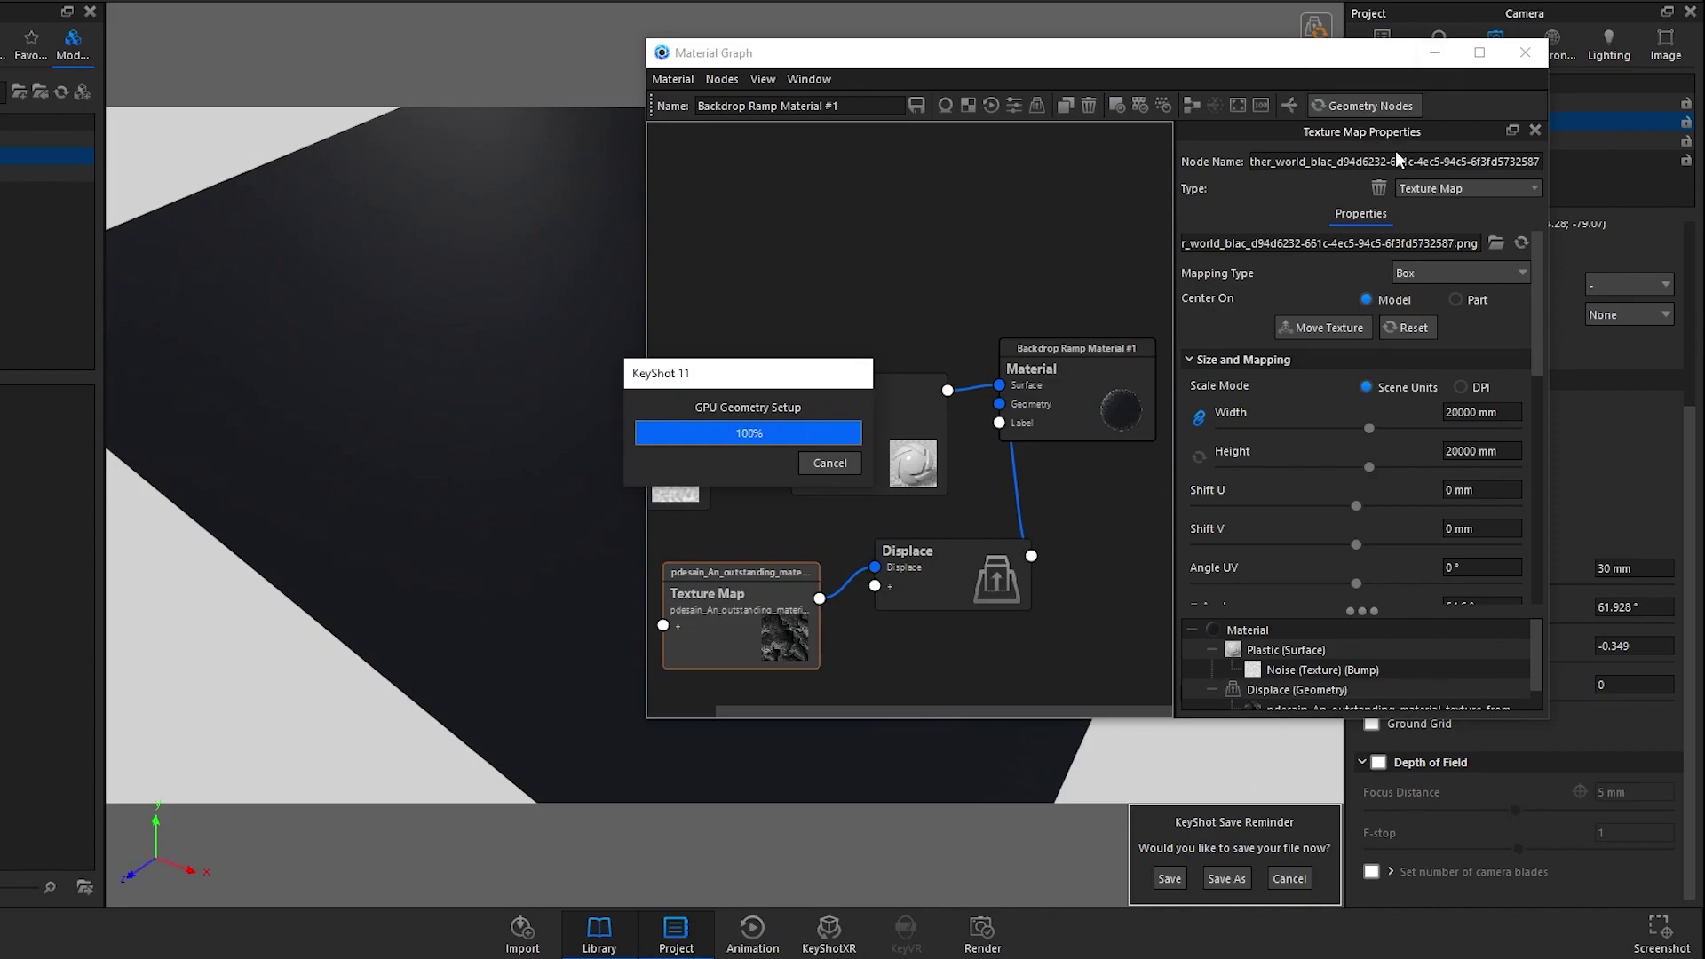
left_click_drag(1344, 53, 1703, 468)
middle_click_drag(618, 354, 368, 427)
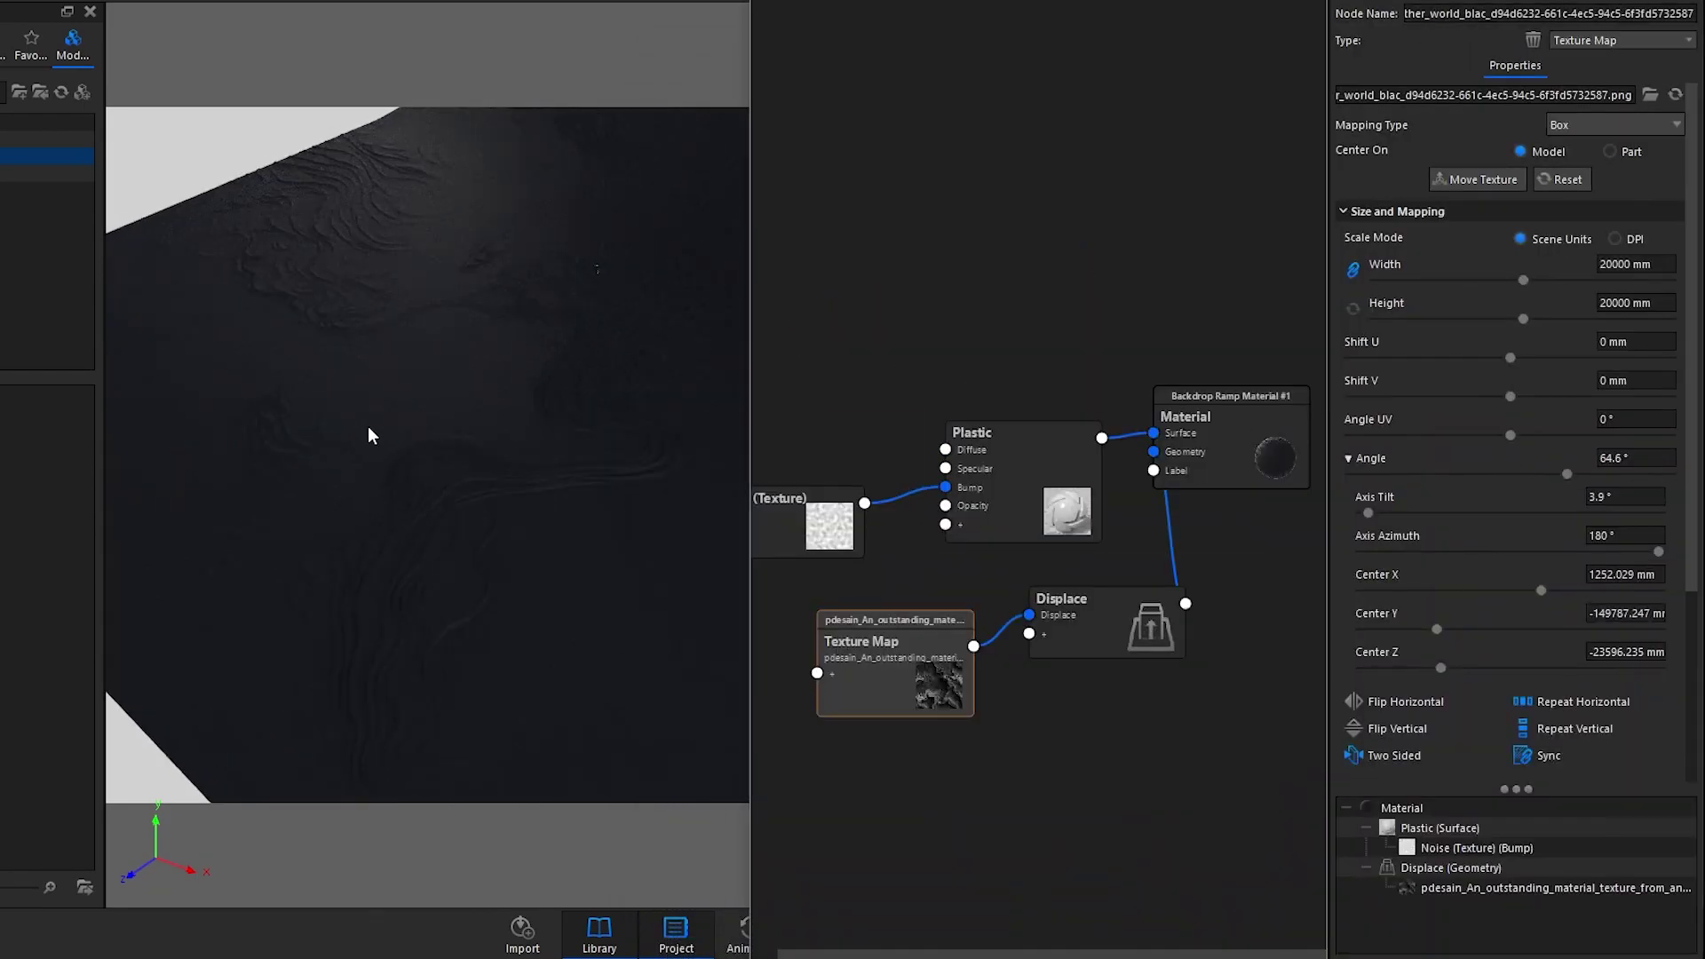
left_click_drag(504, 492, 429, 347)
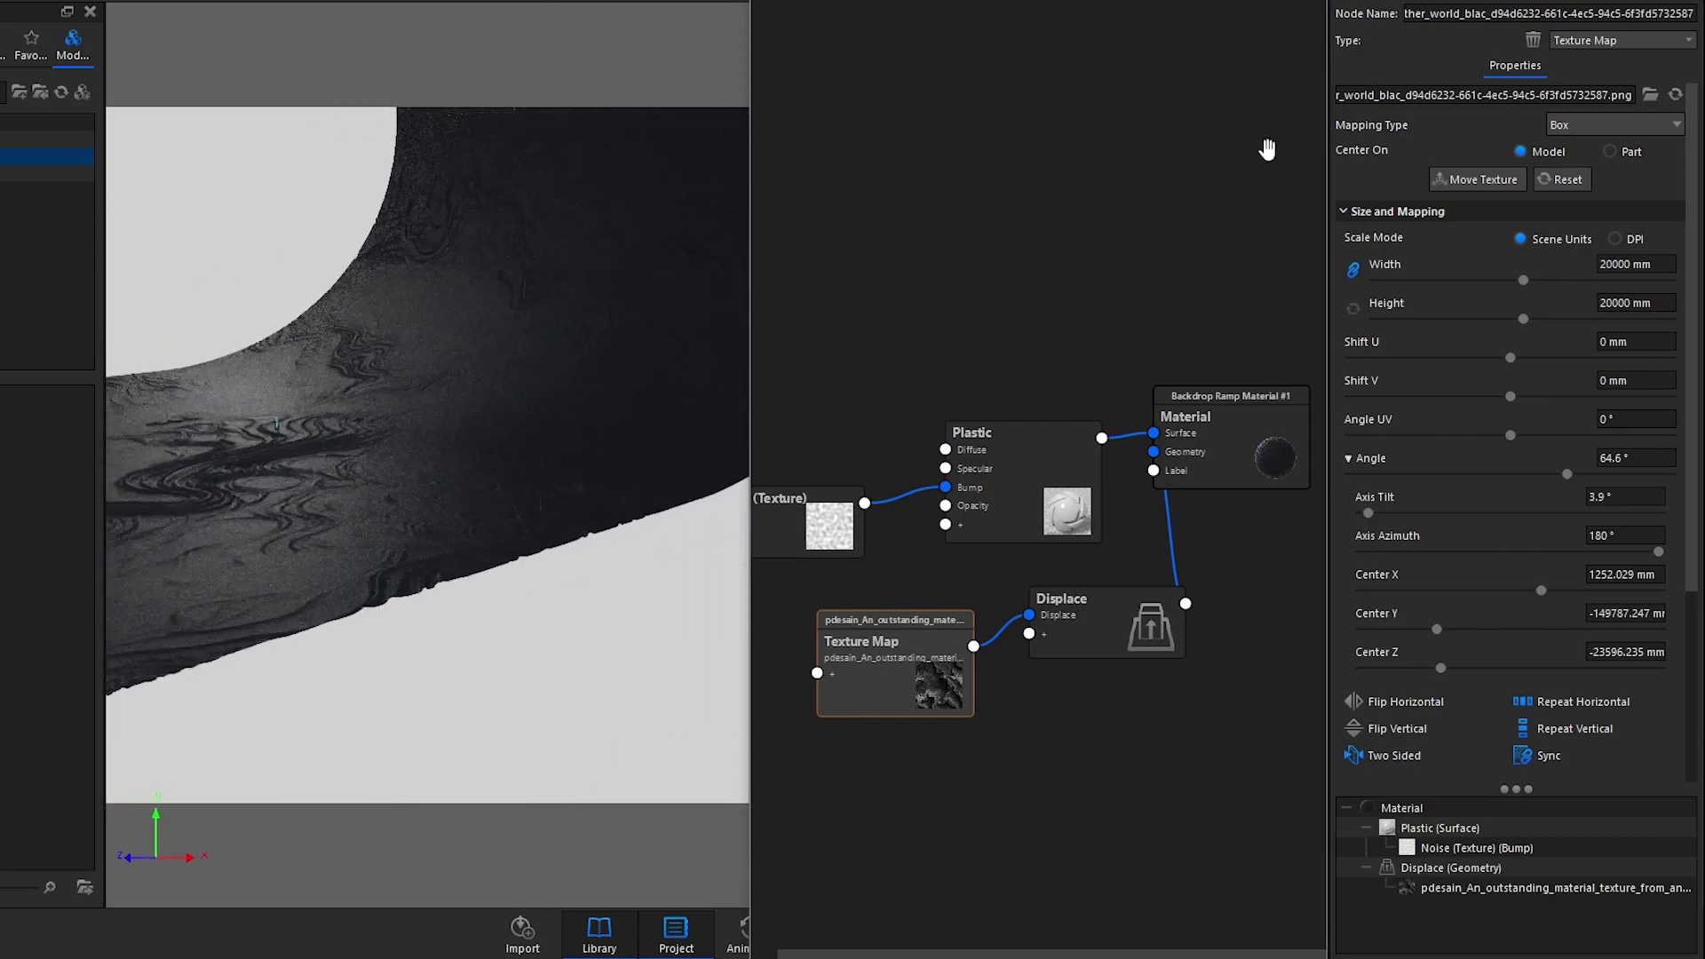
Step: Examine the displaced backdrop behind the bottle through Camera 2 and Camera 1
left_click_drag(1259, 2, 1141, 251)
left_click(1524, 102)
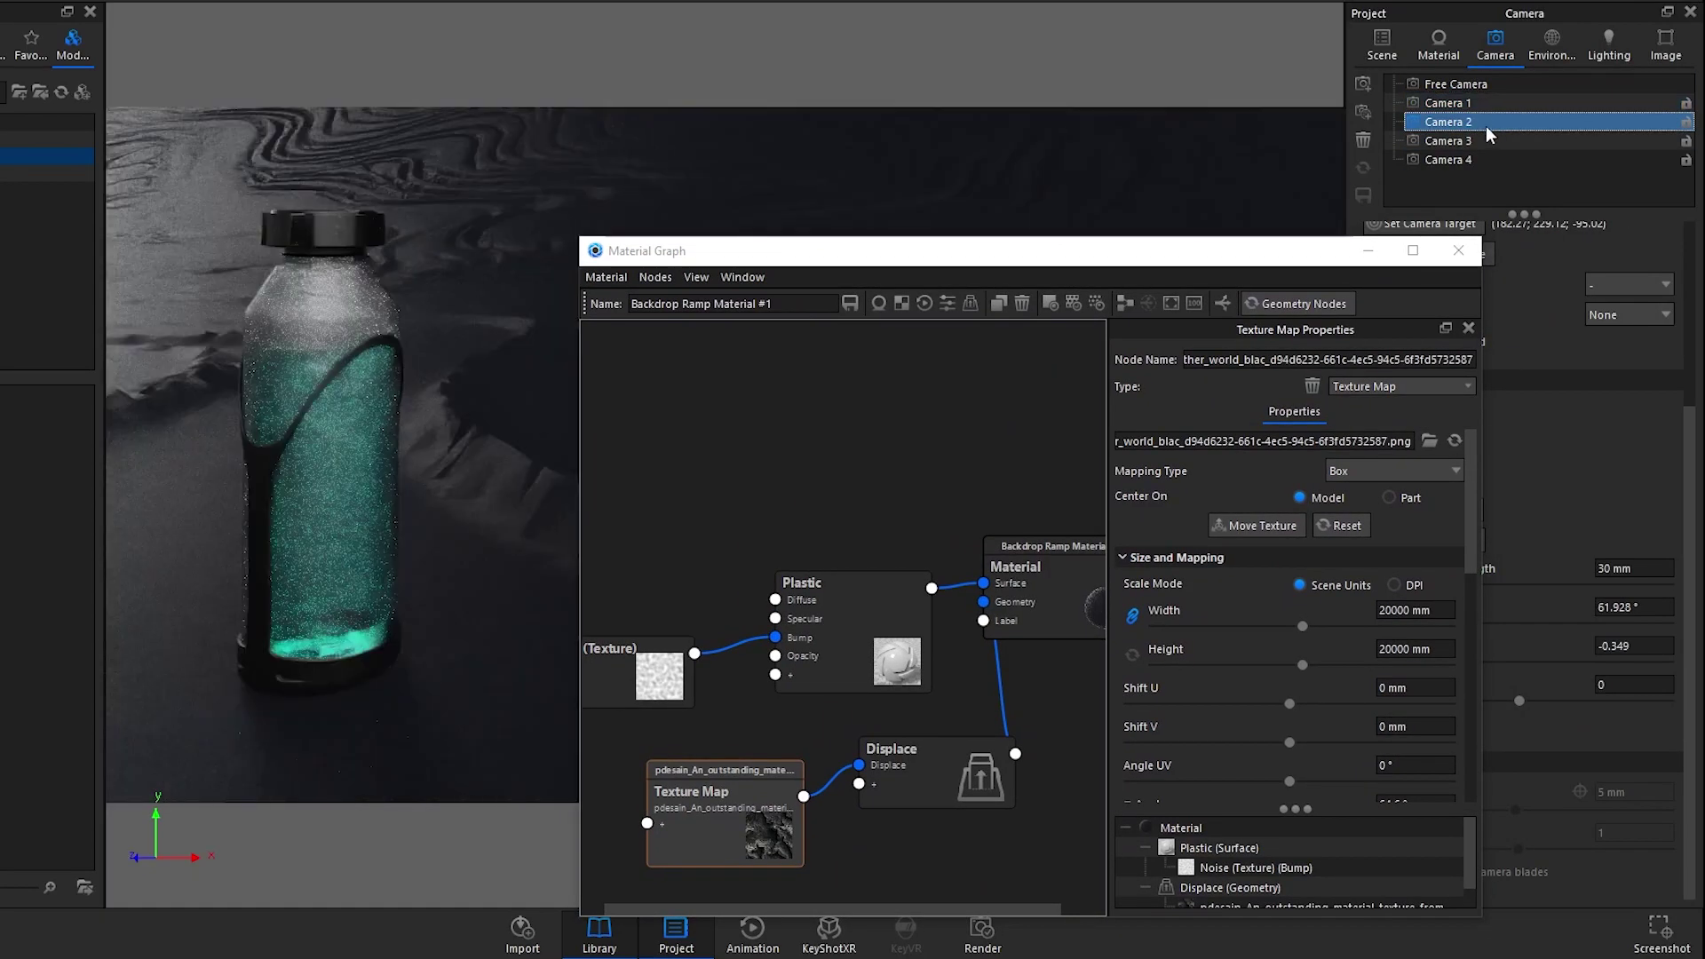
left_click_drag(829, 263, 1391, 350)
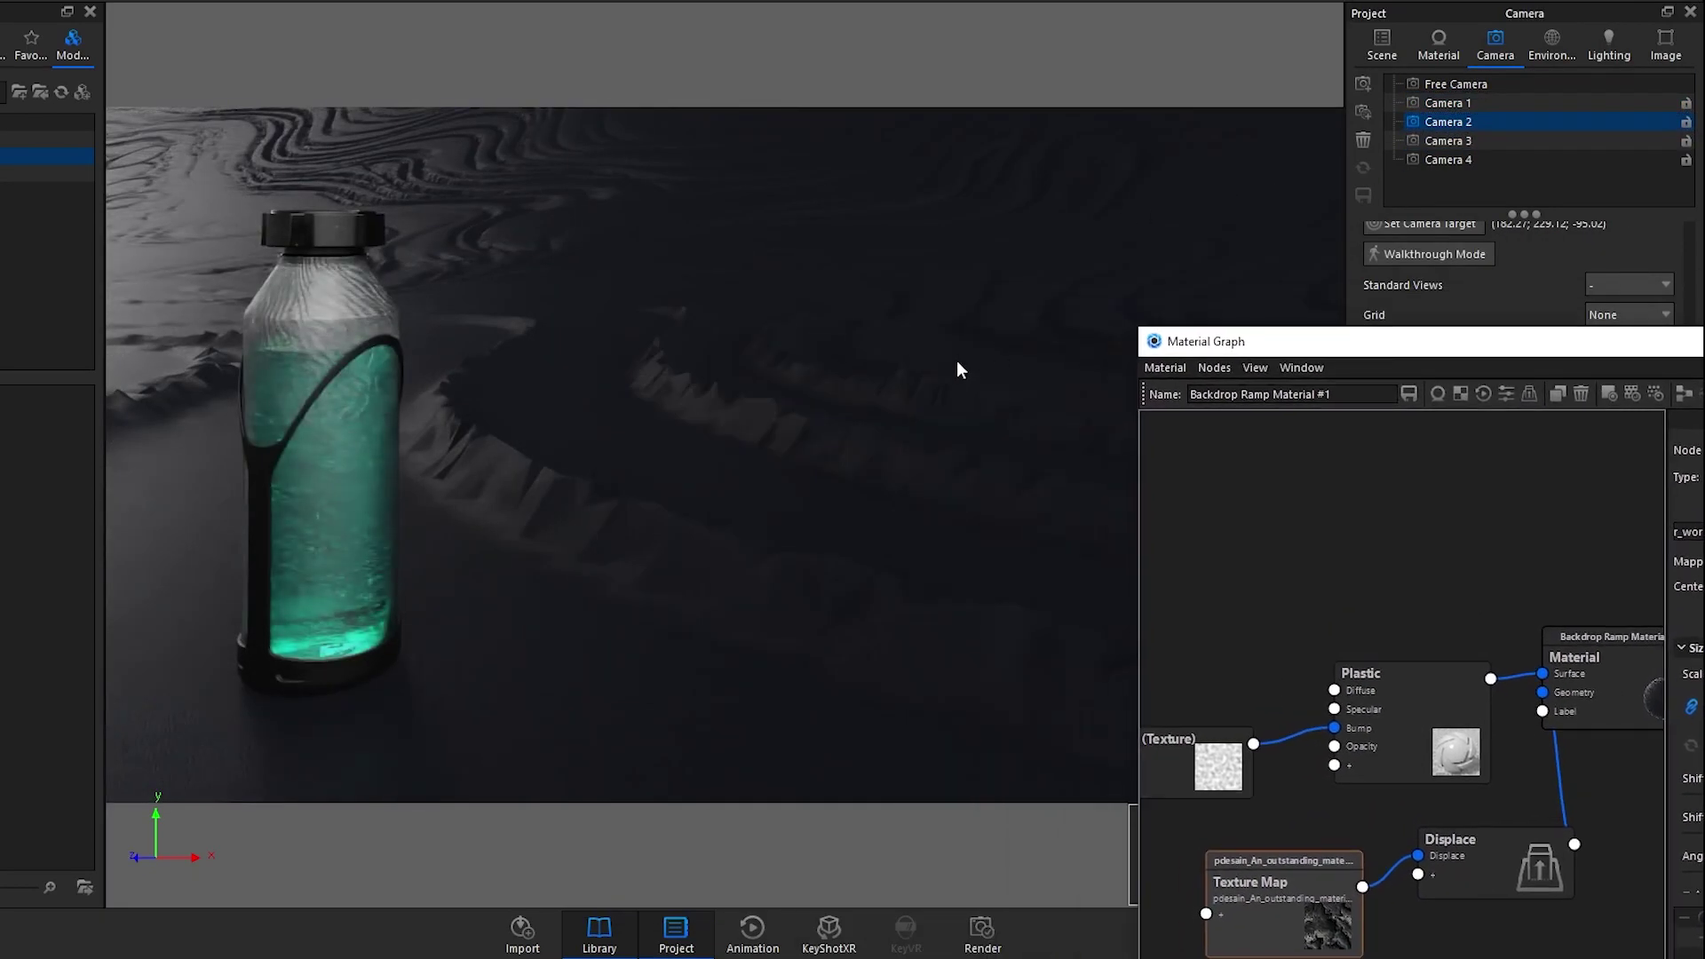
left_click(1438, 103)
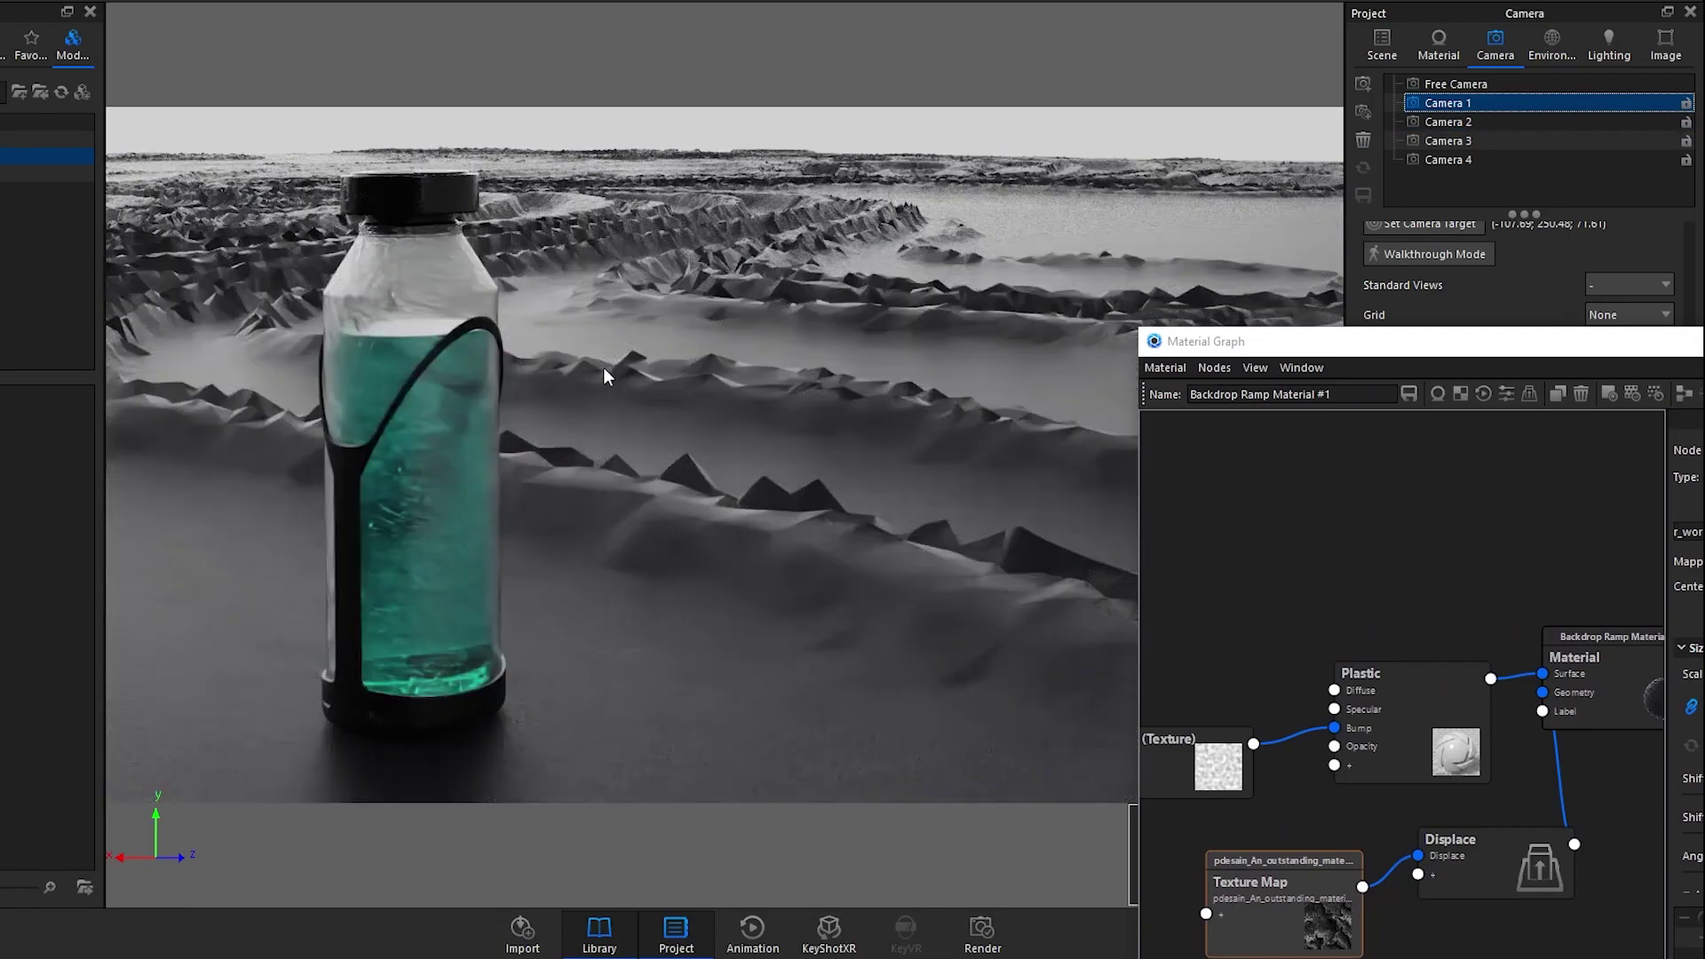
Step: Re-execute the Displace node with a 50 mm displacement height, 0.01 mm triangle size and a maximum triangles value of 20
left_click_drag(1382, 351, 812, 71)
left_click(964, 570)
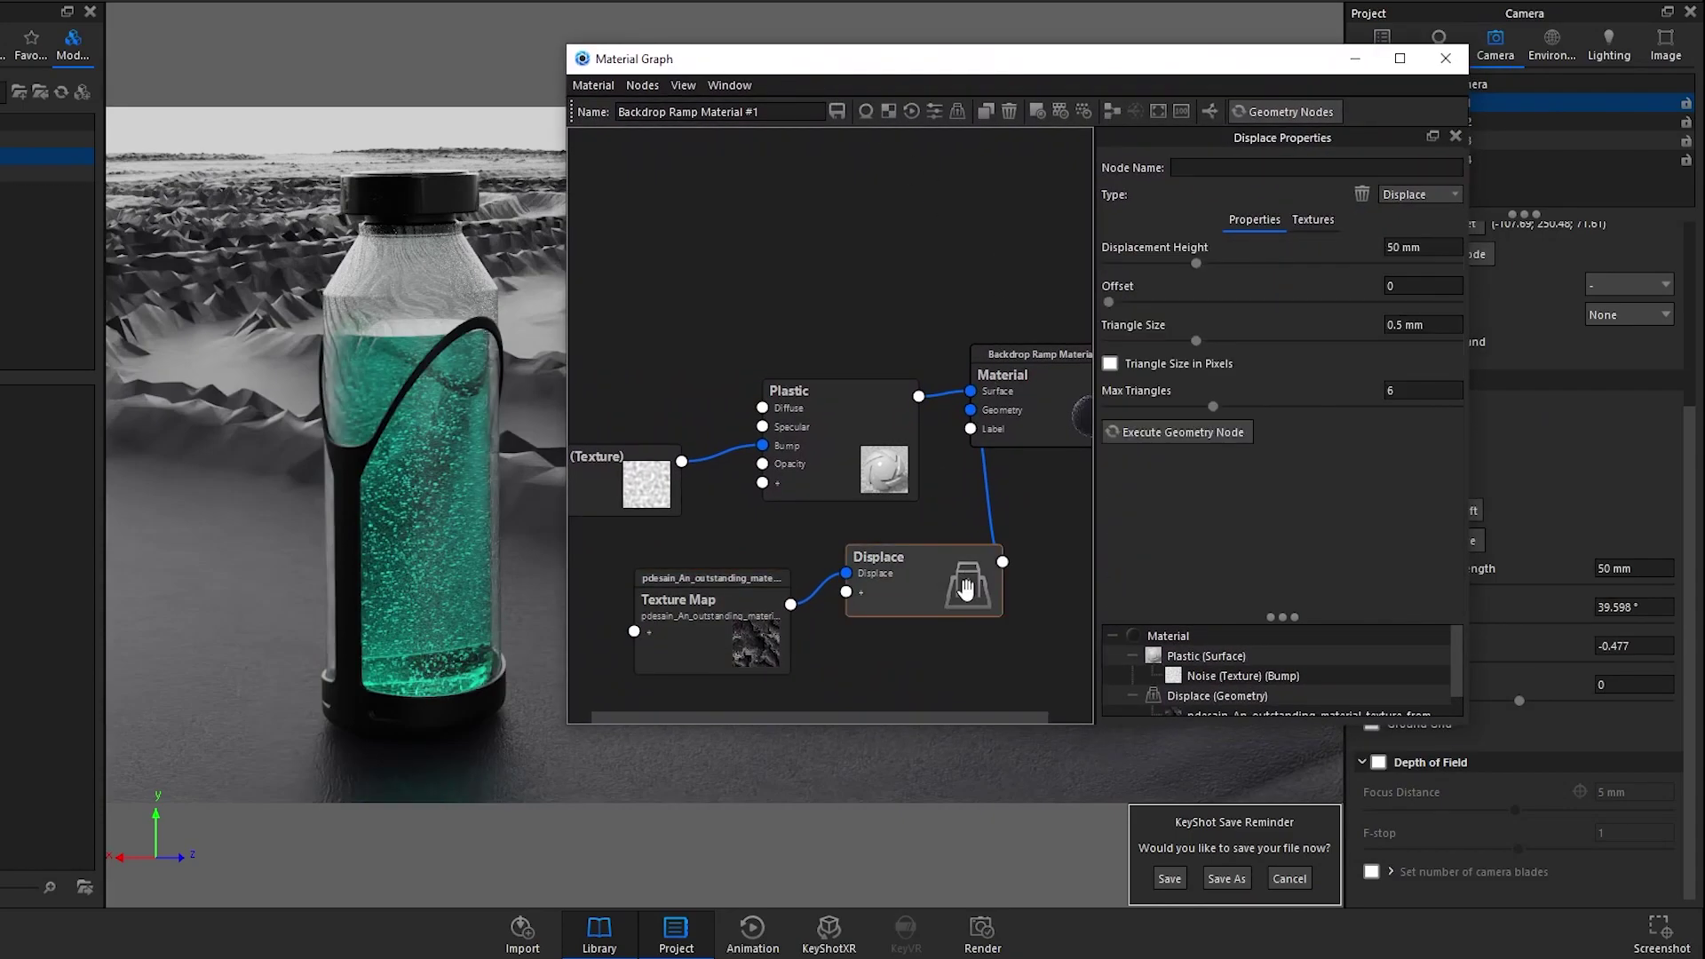
left_click(1401, 326)
key("Return")
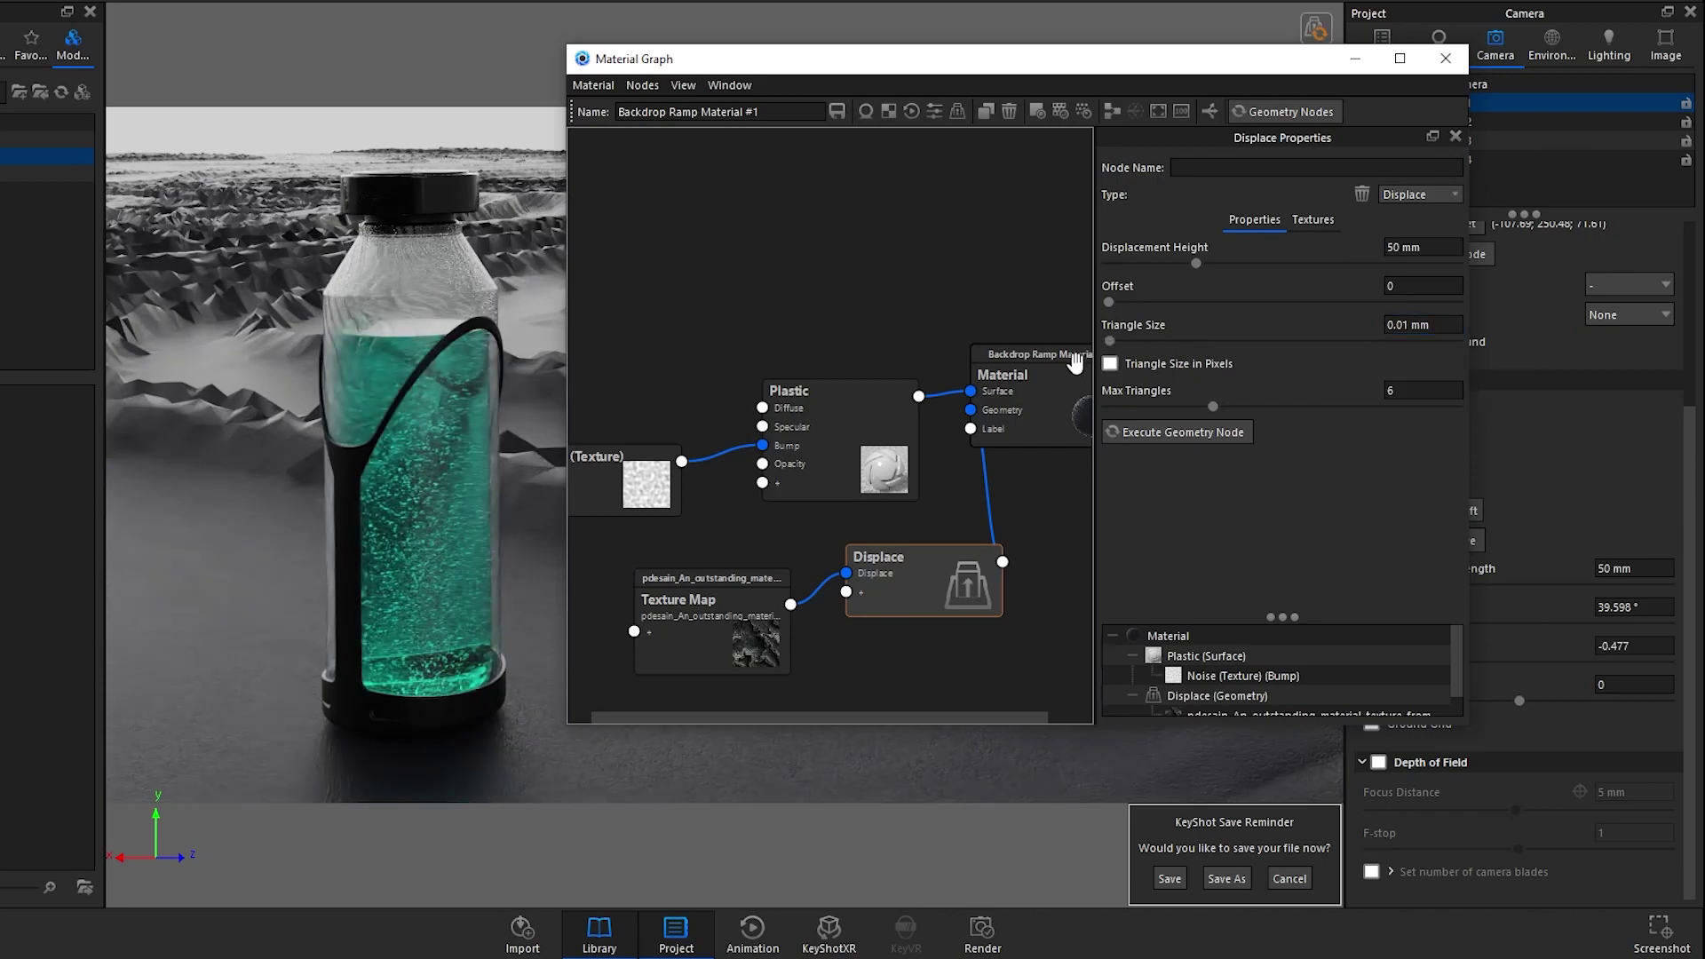
left_click(1403, 390)
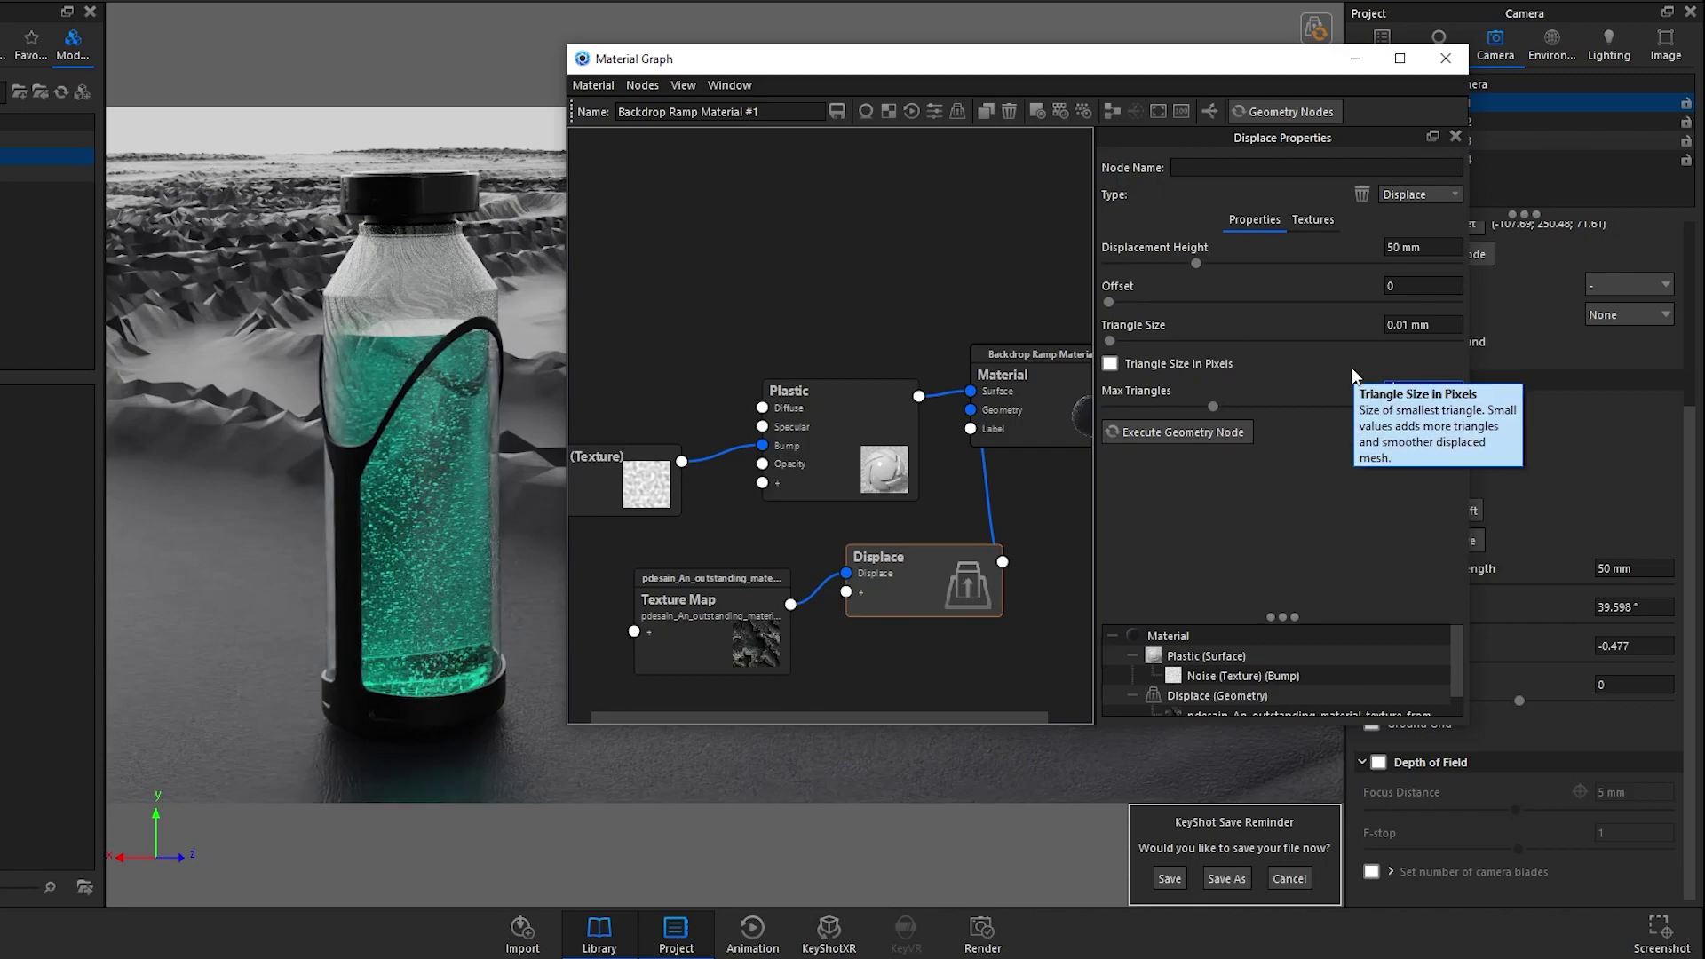
type("20")
key("Return")
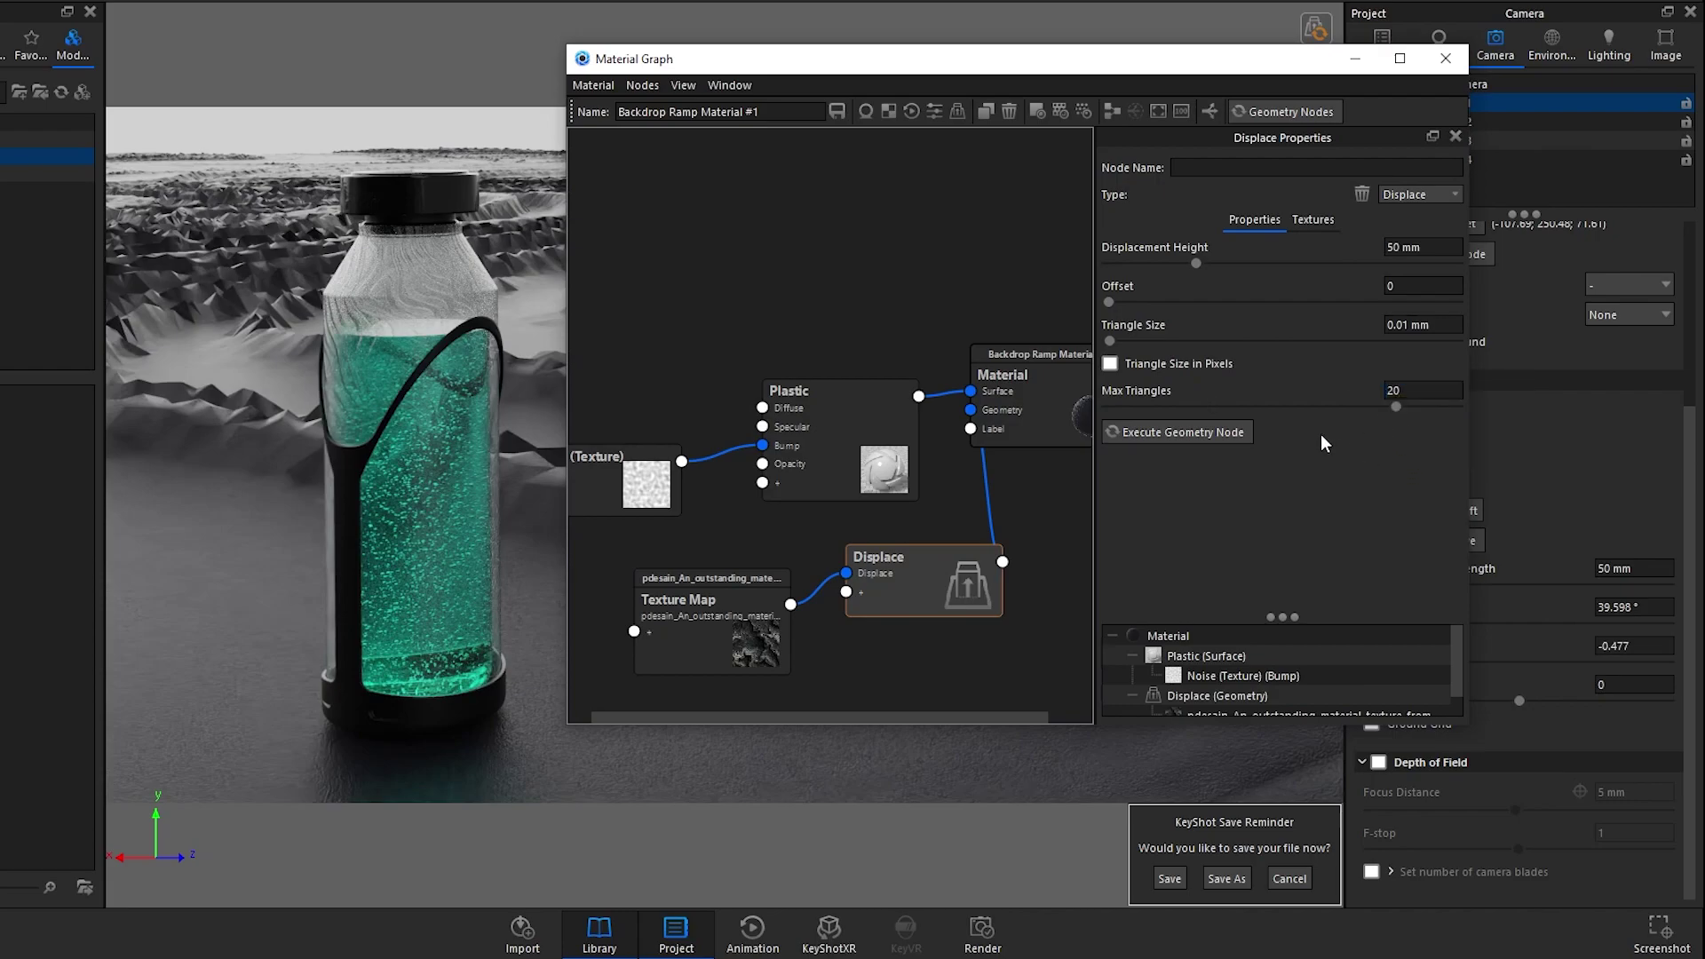
left_click(1176, 430)
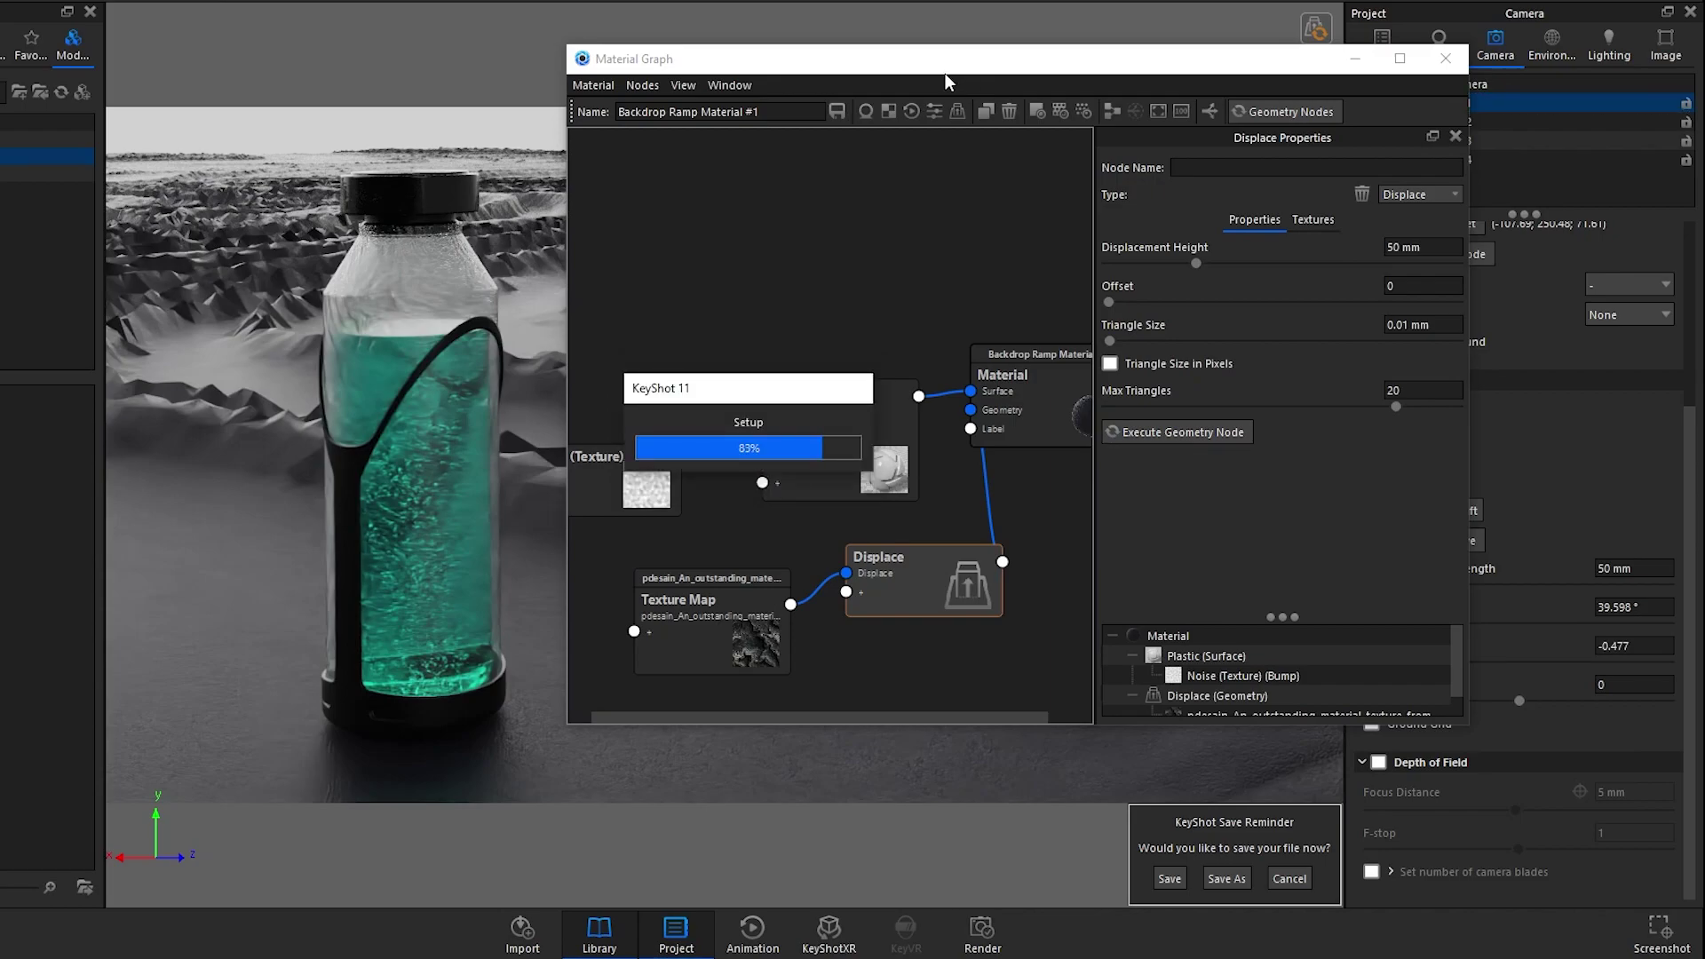
Step: Set the Displace node's triangle size to 0.001 mm and its displacement height to 20 mm
left_click_drag(945, 73, 913, 28)
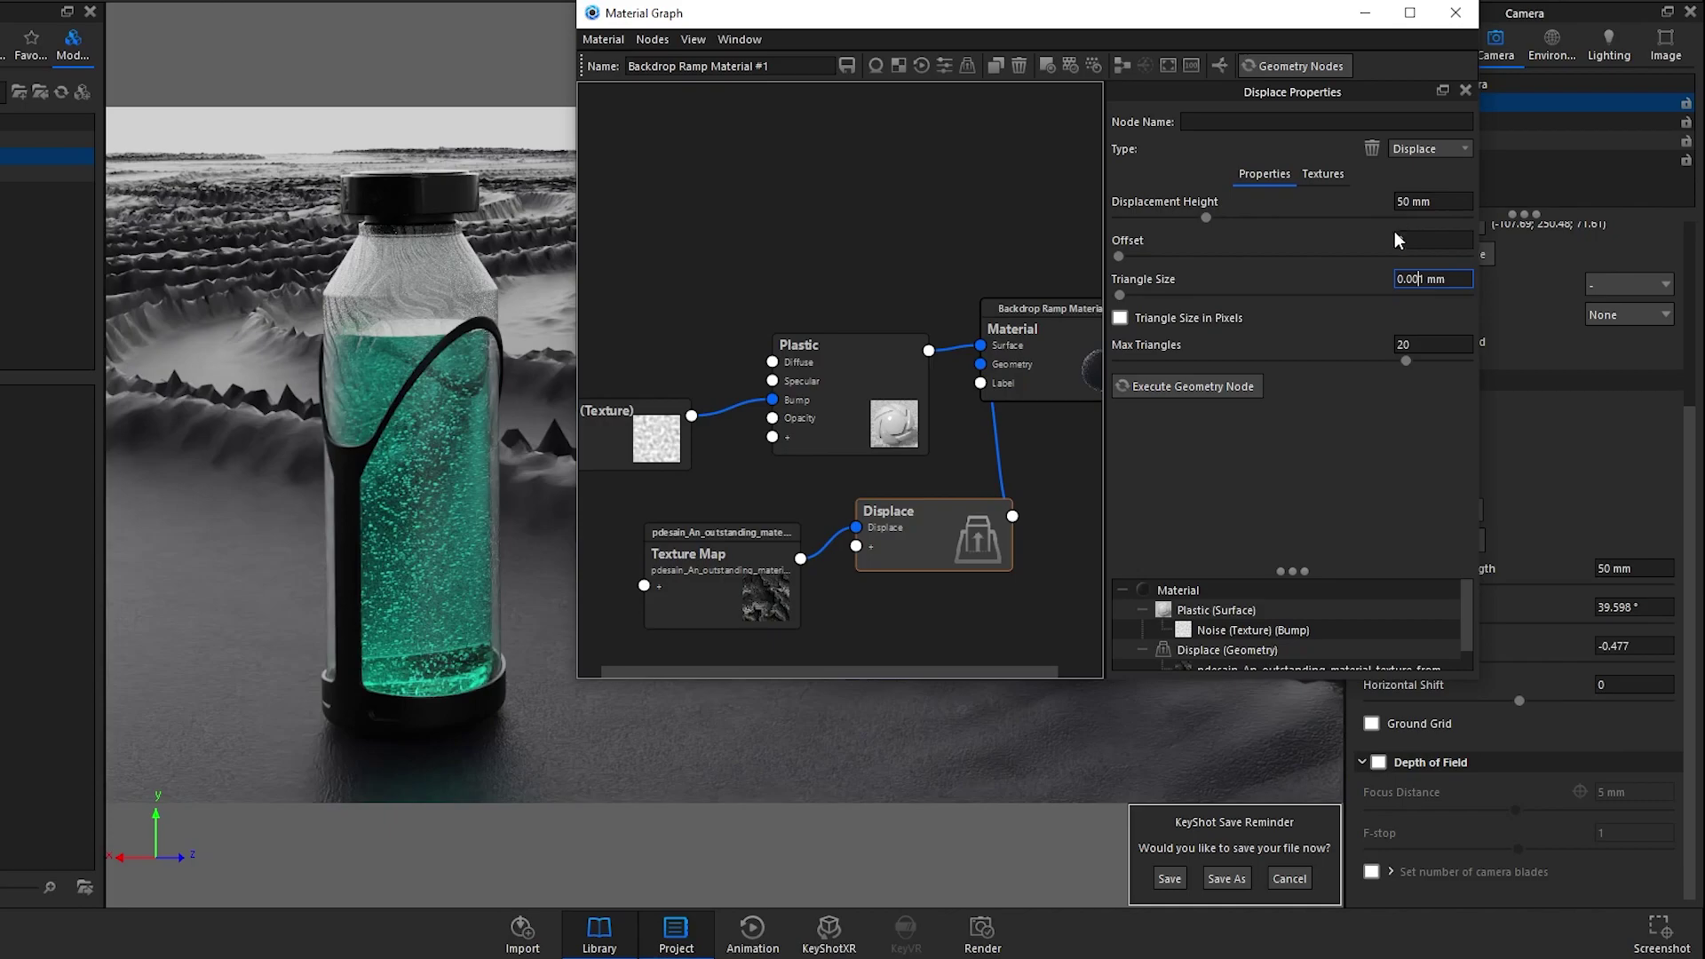
left_click(1412, 201)
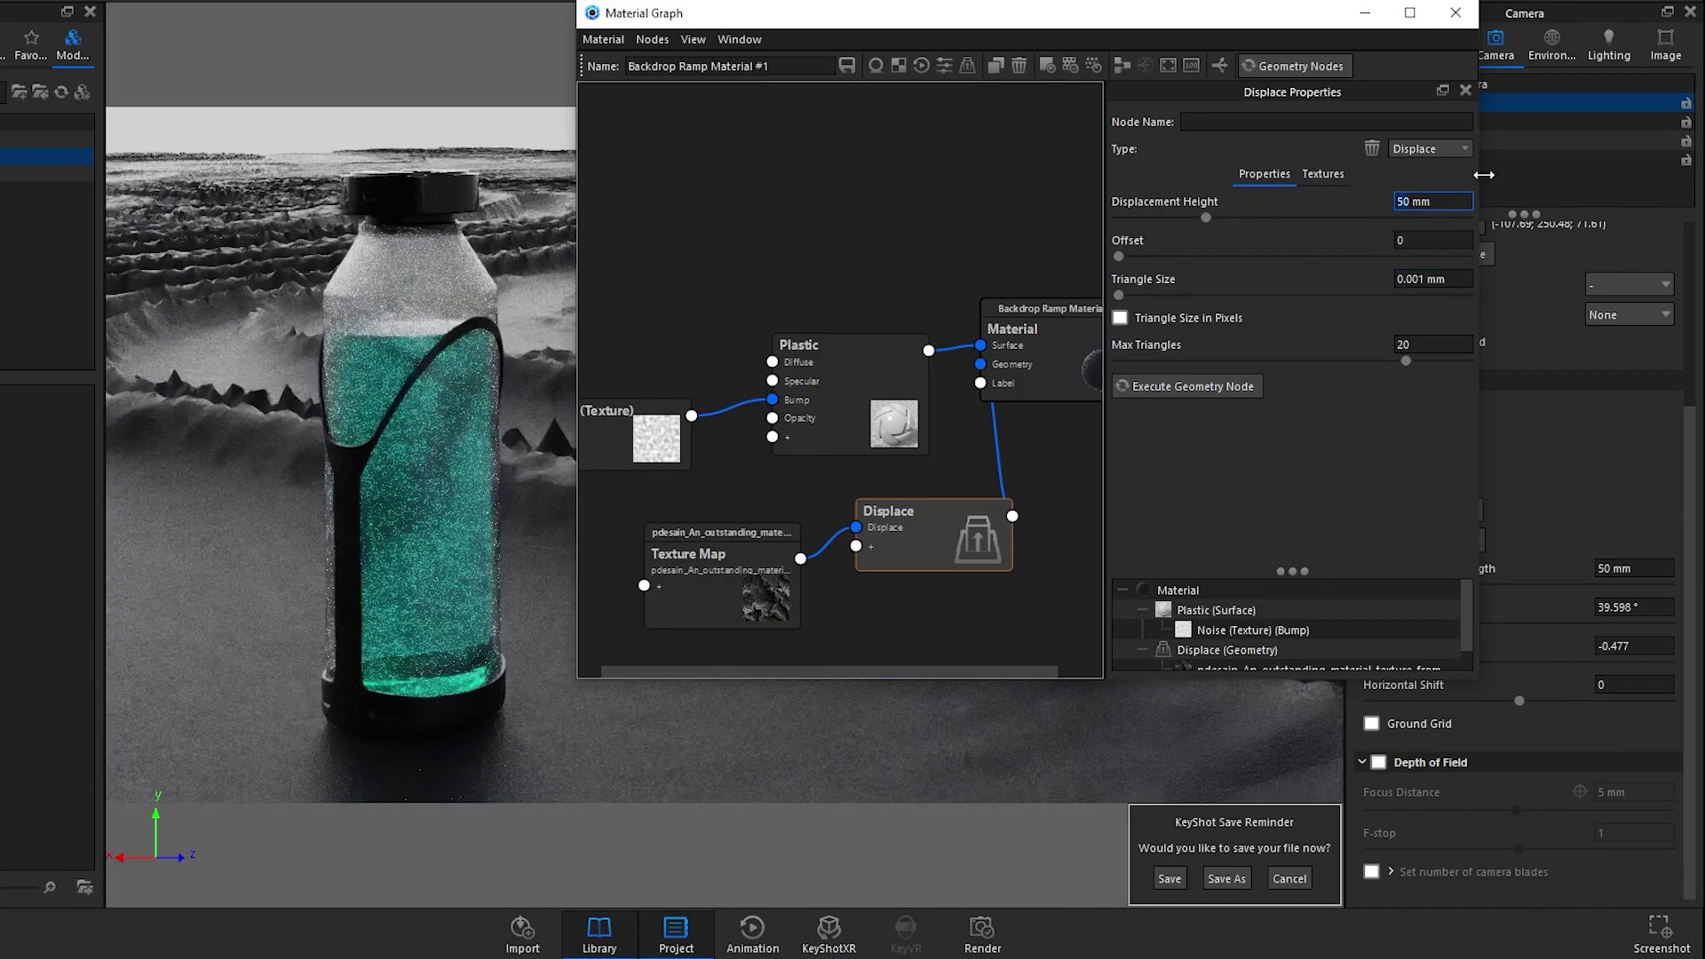
type("20")
key("Return")
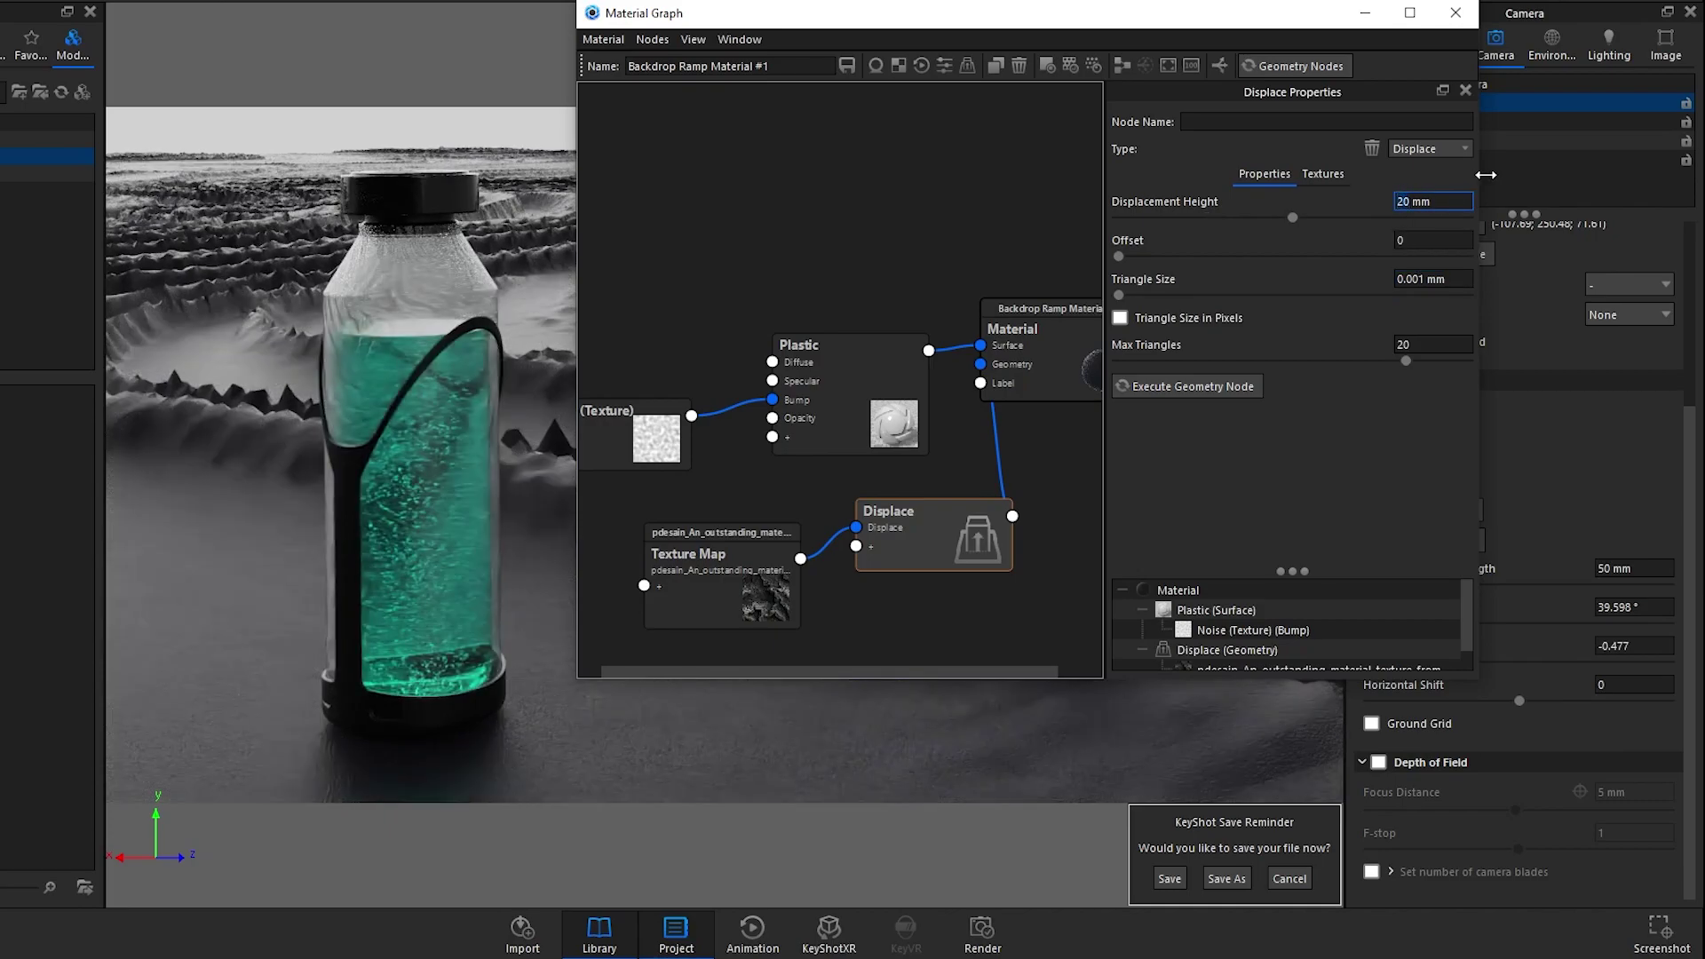
Step: Set the backdrop Displace node's triangle size to 0.01 mm and regenerate the displacement
left_click(1428, 278)
left_click(1221, 386)
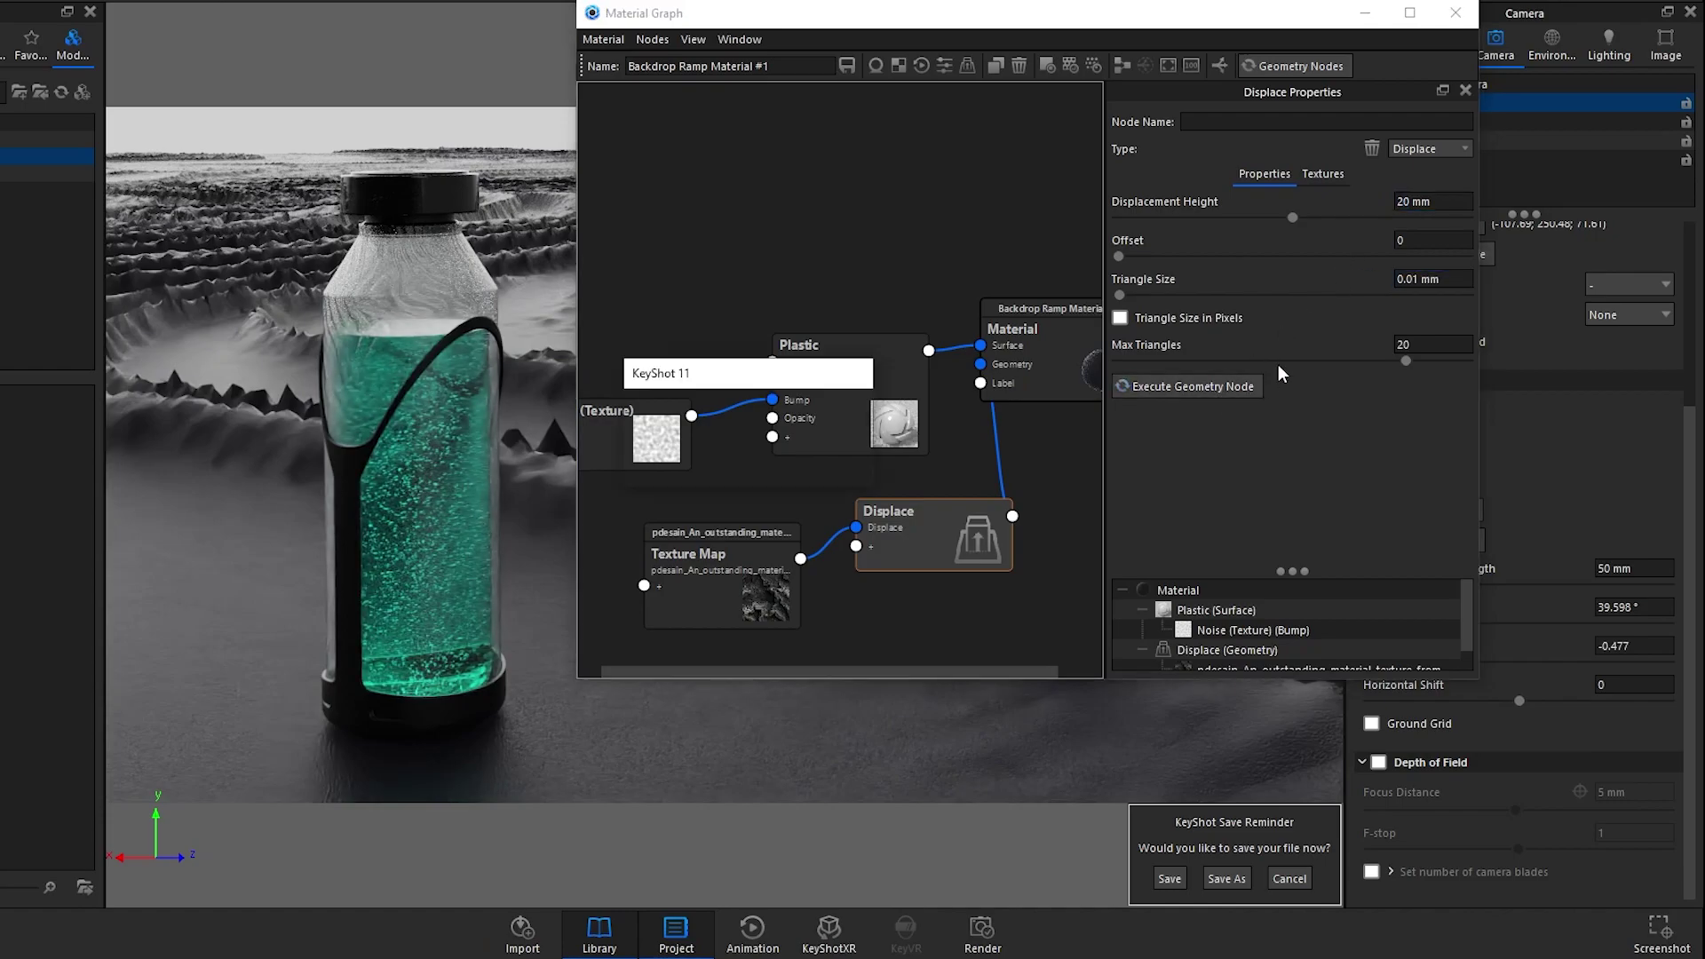
left_click_drag(918, 23, 773, 24)
left_click_drag(769, 21, 698, 22)
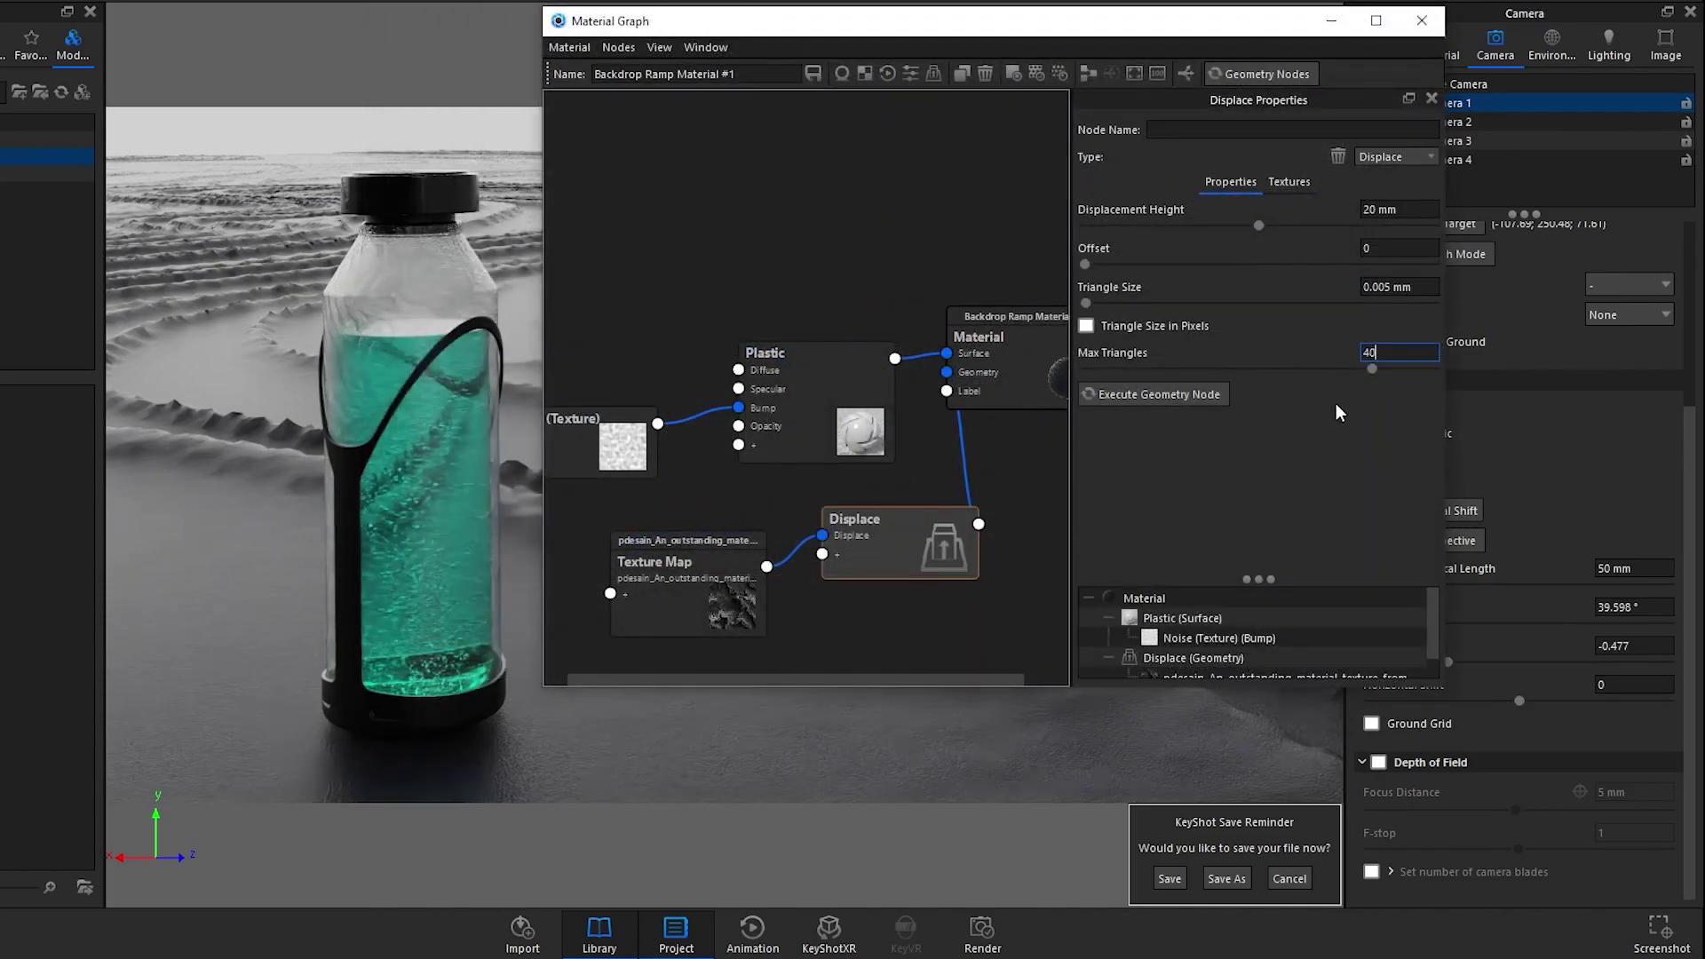
Step: Re-execute the backdrop's Displace node with a 0.005 mm triangle size and a maximum triangles value of 40
key("Return")
left_click(1207, 393)
left_click(1208, 398)
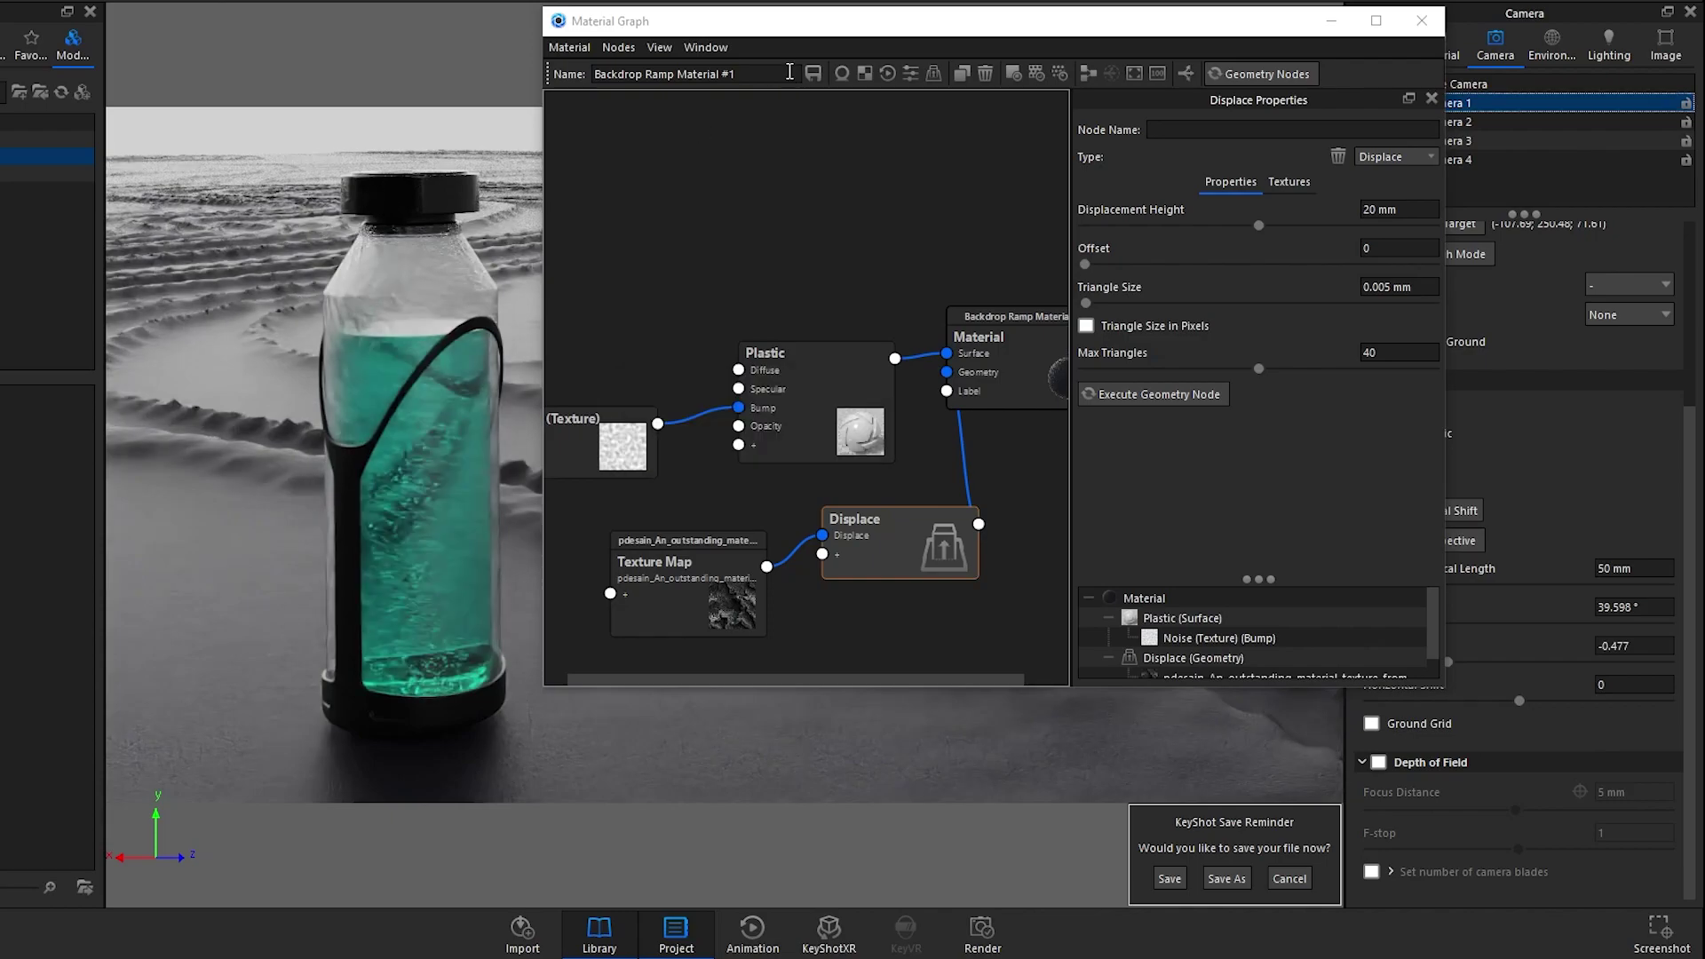
Step: Examine the refined backdrop displacement behind the bottle from Camera 1, Camera 2 and Camera 4
left_click_drag(781, 23, 1251, 35)
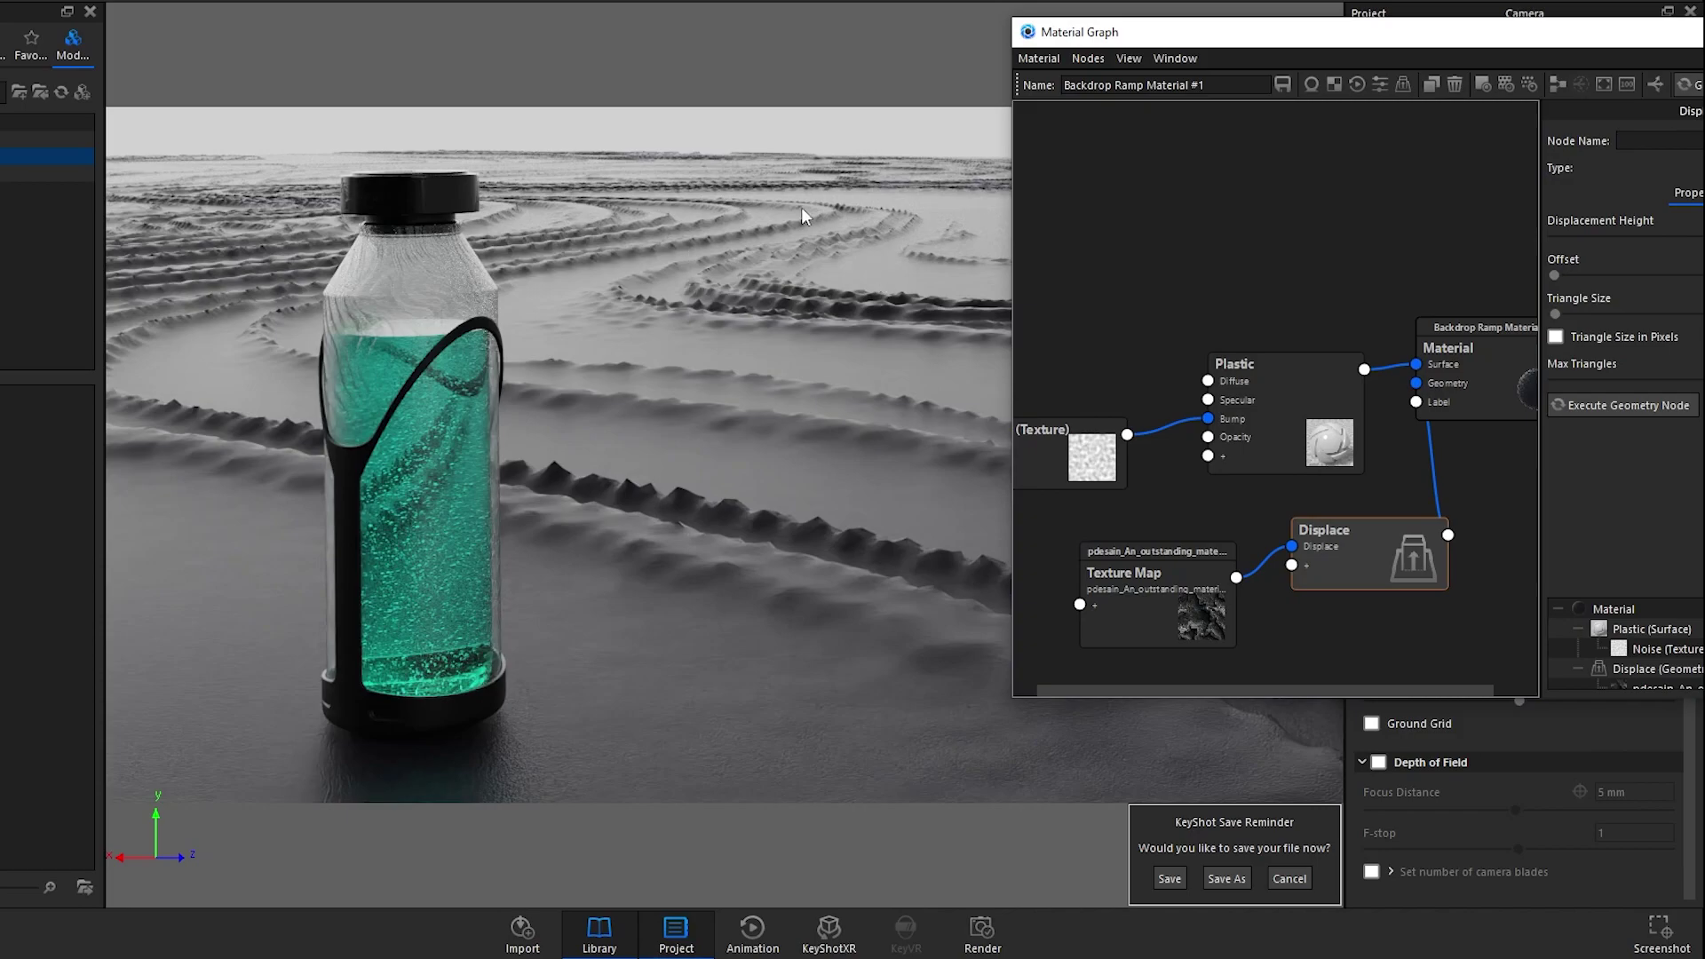
left_click_drag(1378, 36, 1064, 72)
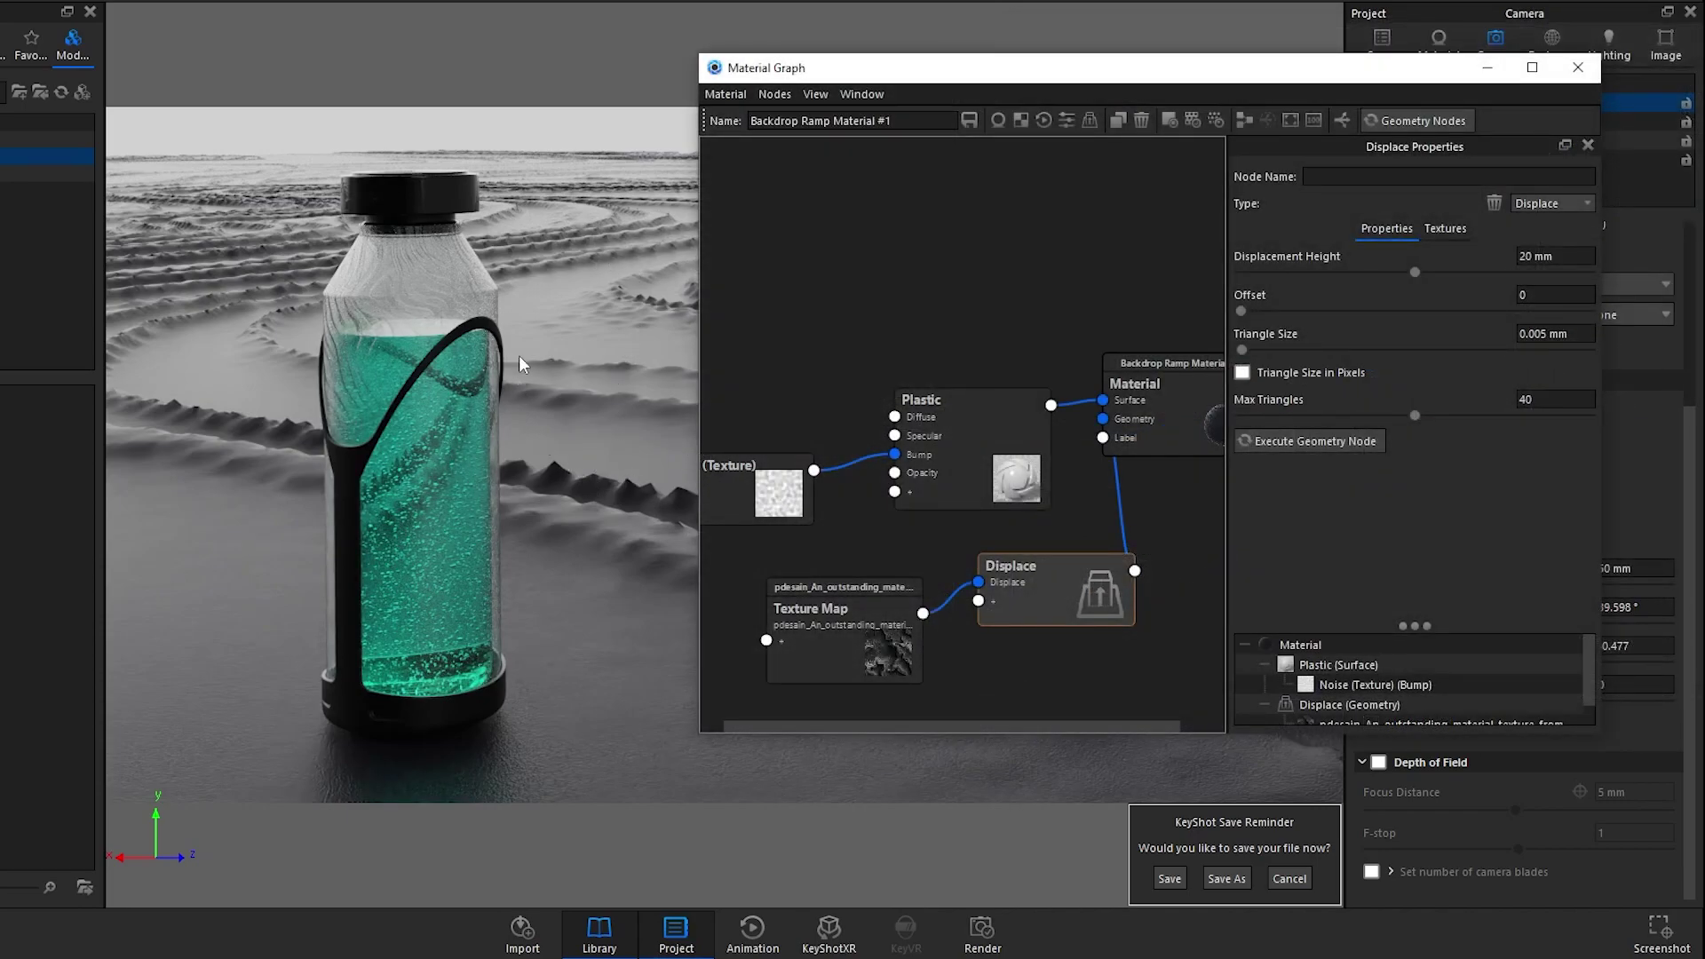
left_click_drag(1466, 64, 1326, 208)
left_click(1554, 47)
left_click(1505, 58)
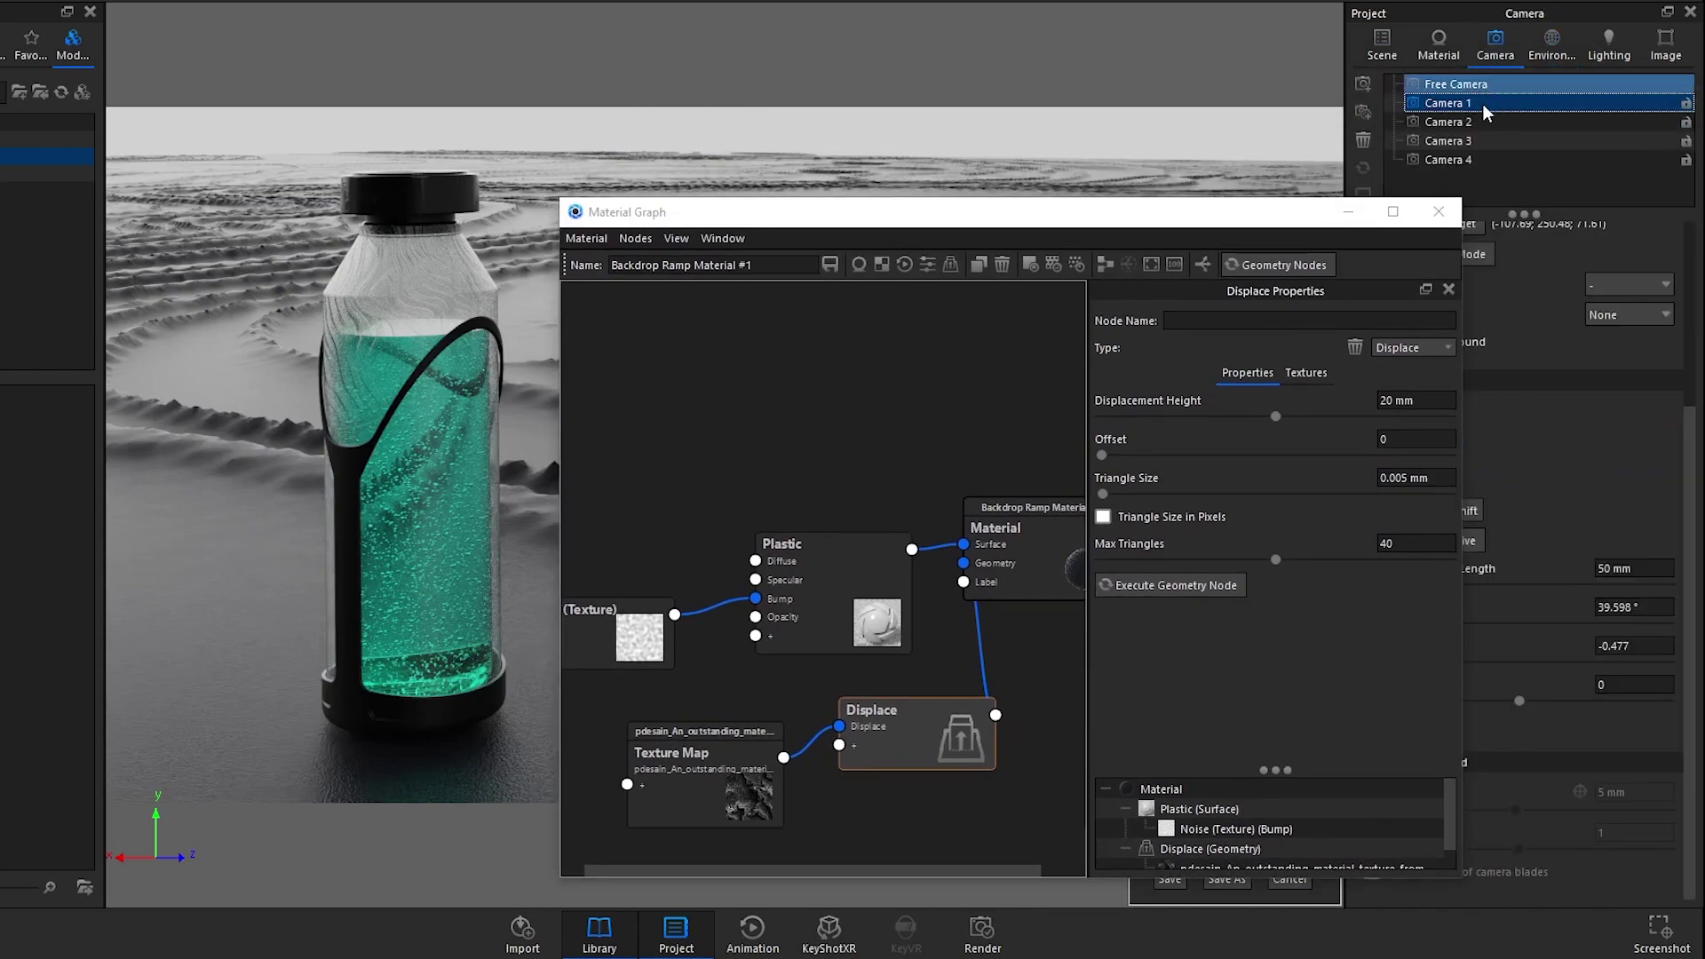
left_click(1468, 121)
left_click_drag(854, 226, 1550, 156)
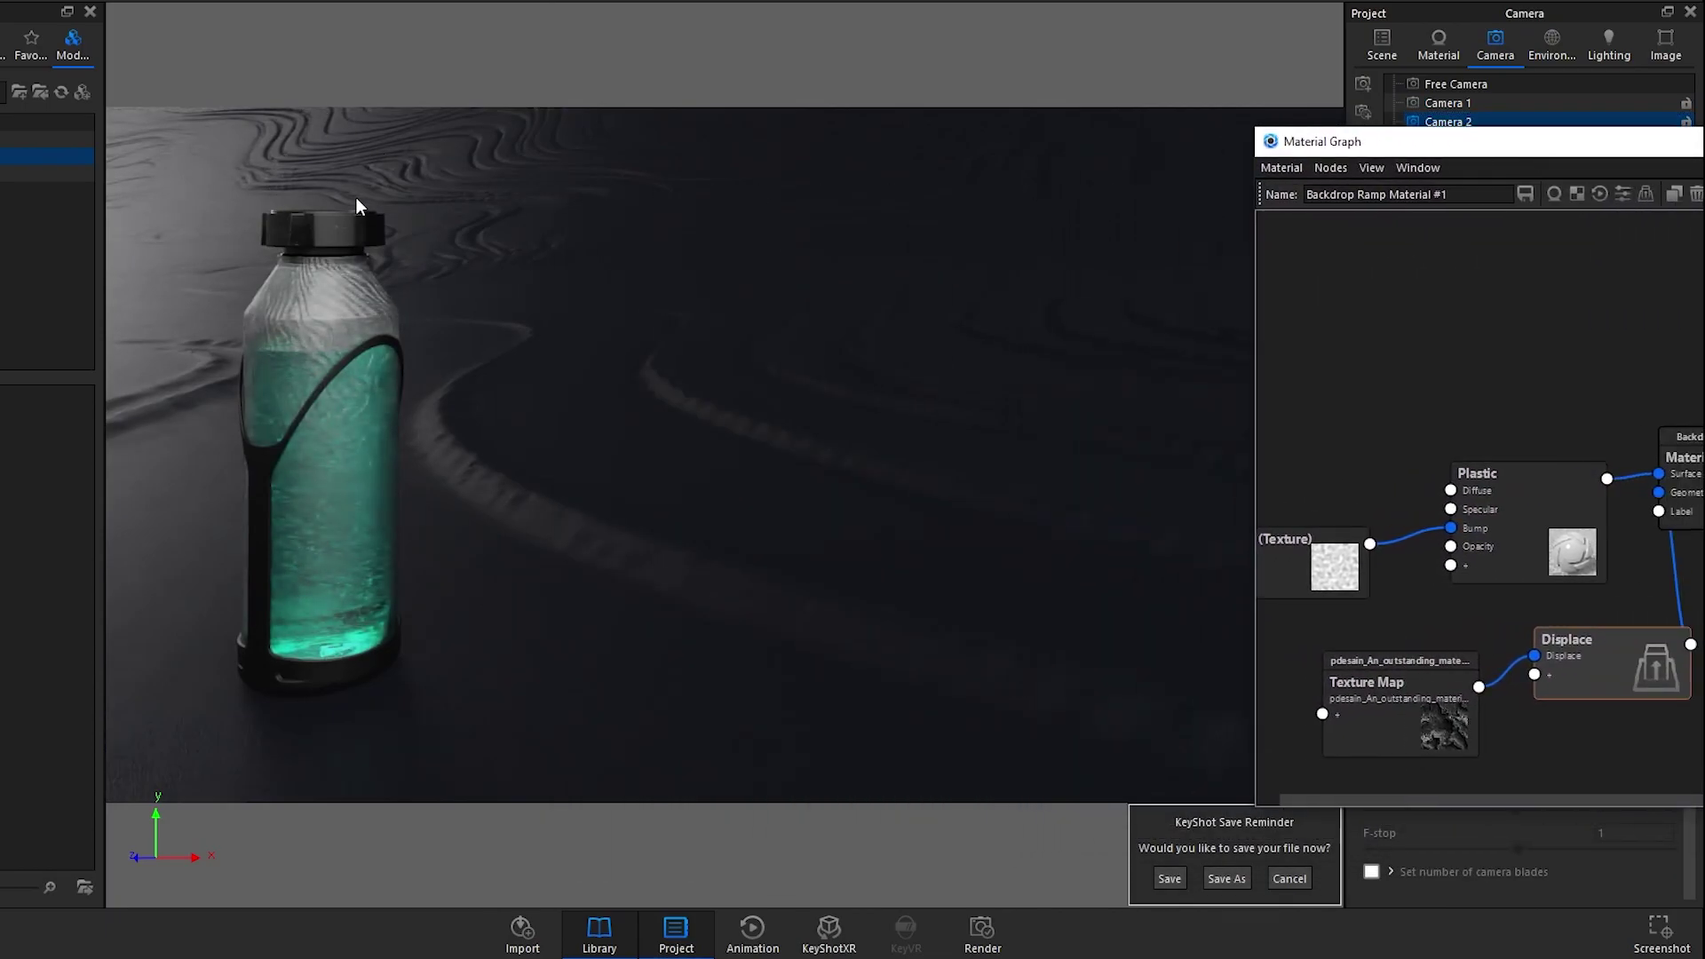
left_click_drag(1351, 150, 691, 180)
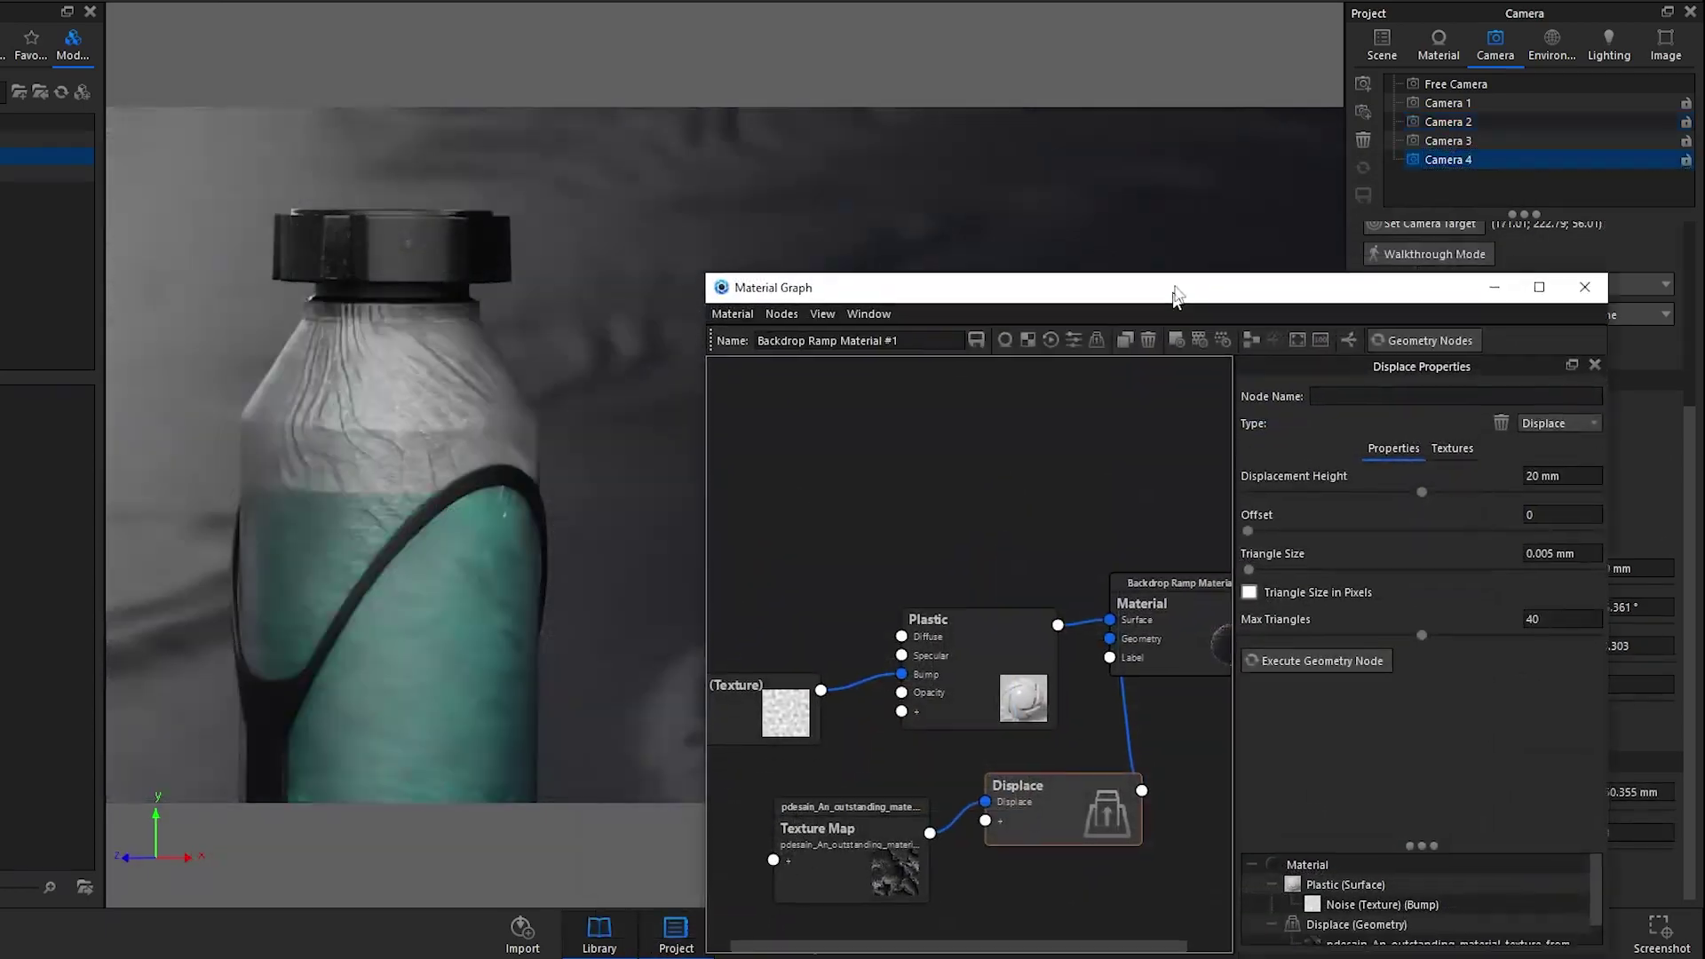
left_click_drag(1175, 296, 1085, 120)
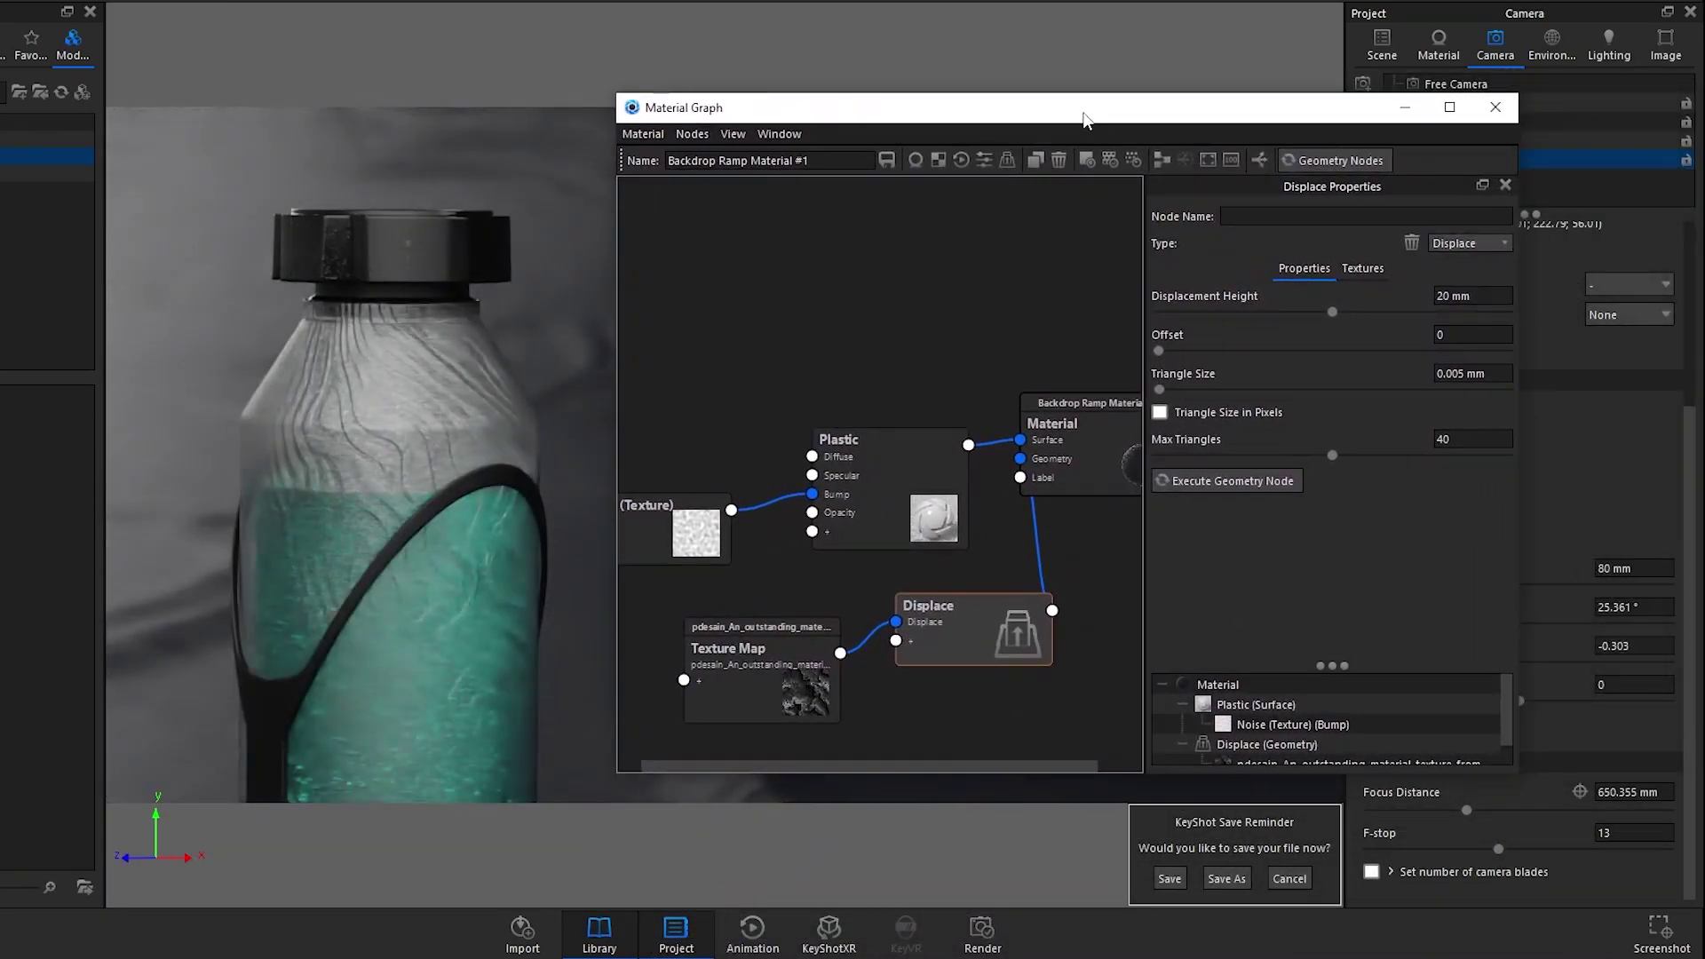
Step: Close the backdrop's material graph and open the one for the transparent bottle body's Glass (Solid) Black #1 material
left_click(1494, 107)
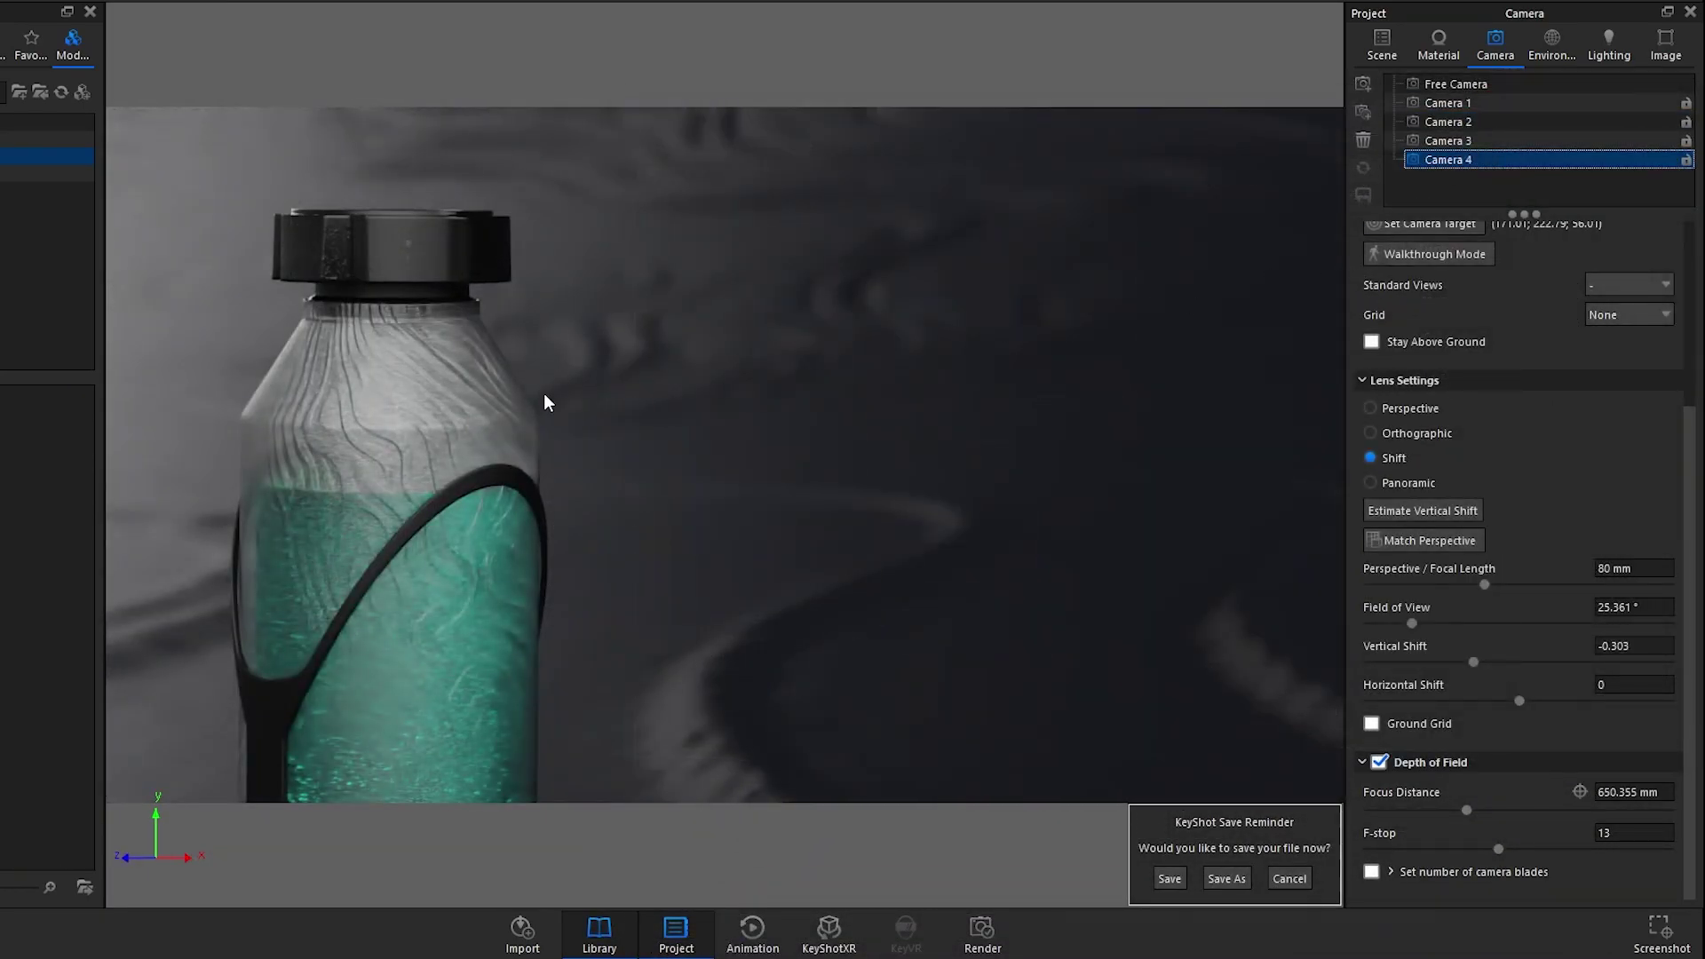
double_click(434, 410)
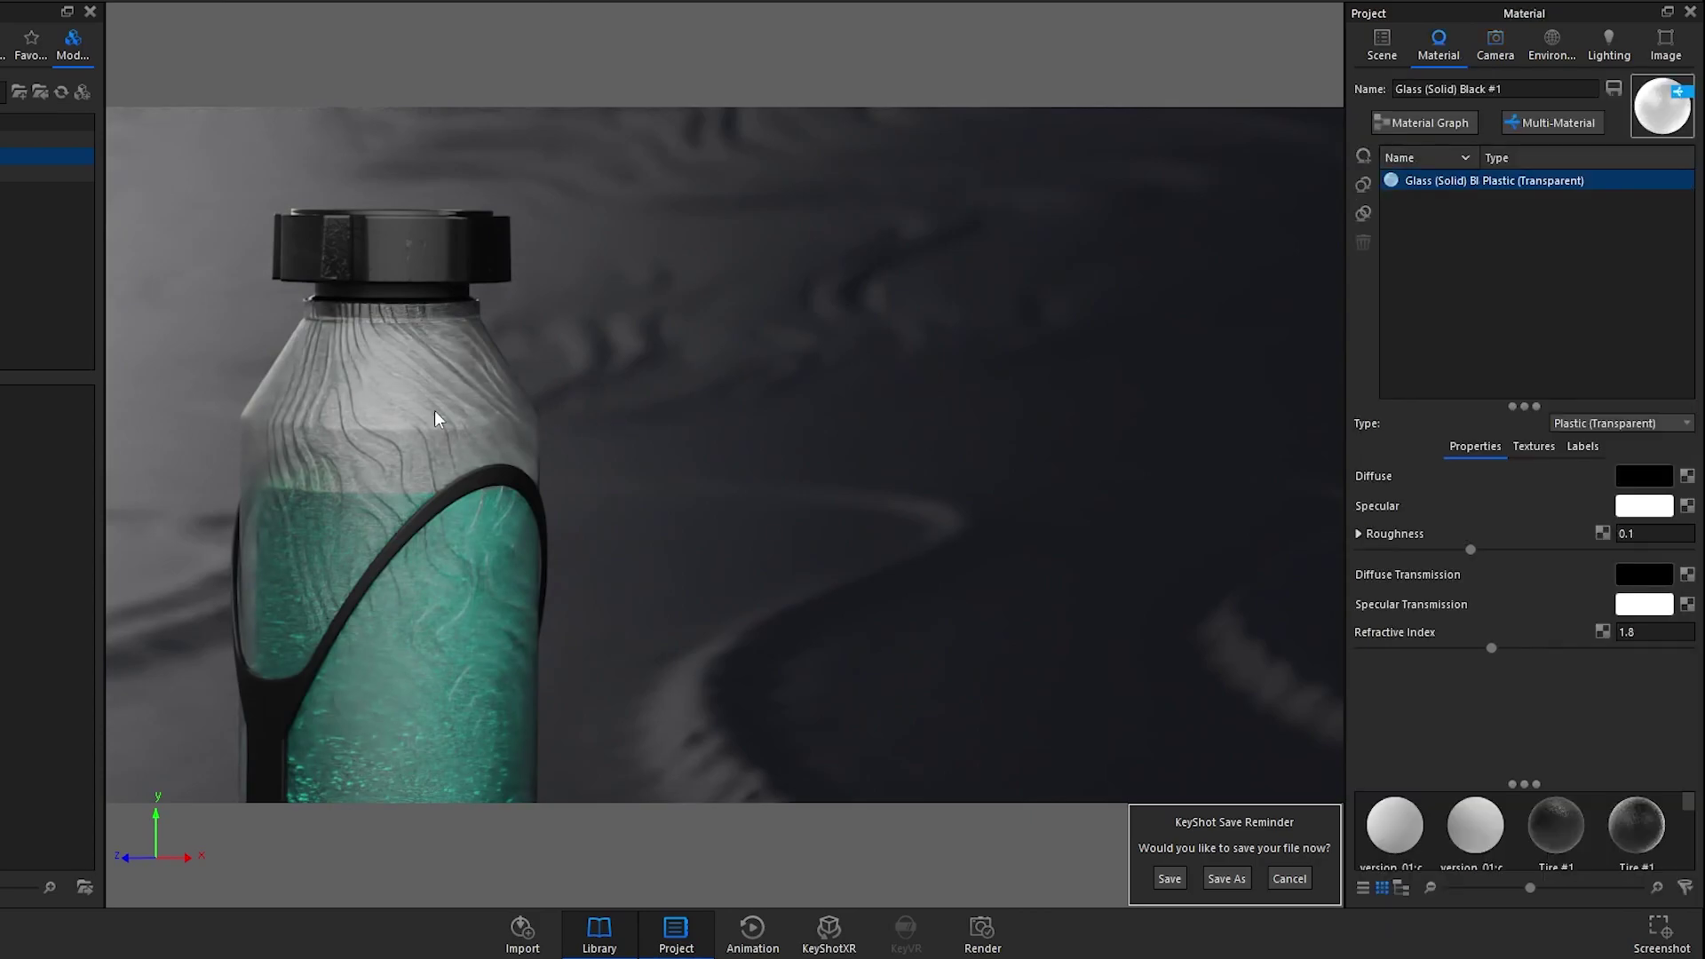
left_click(1411, 120)
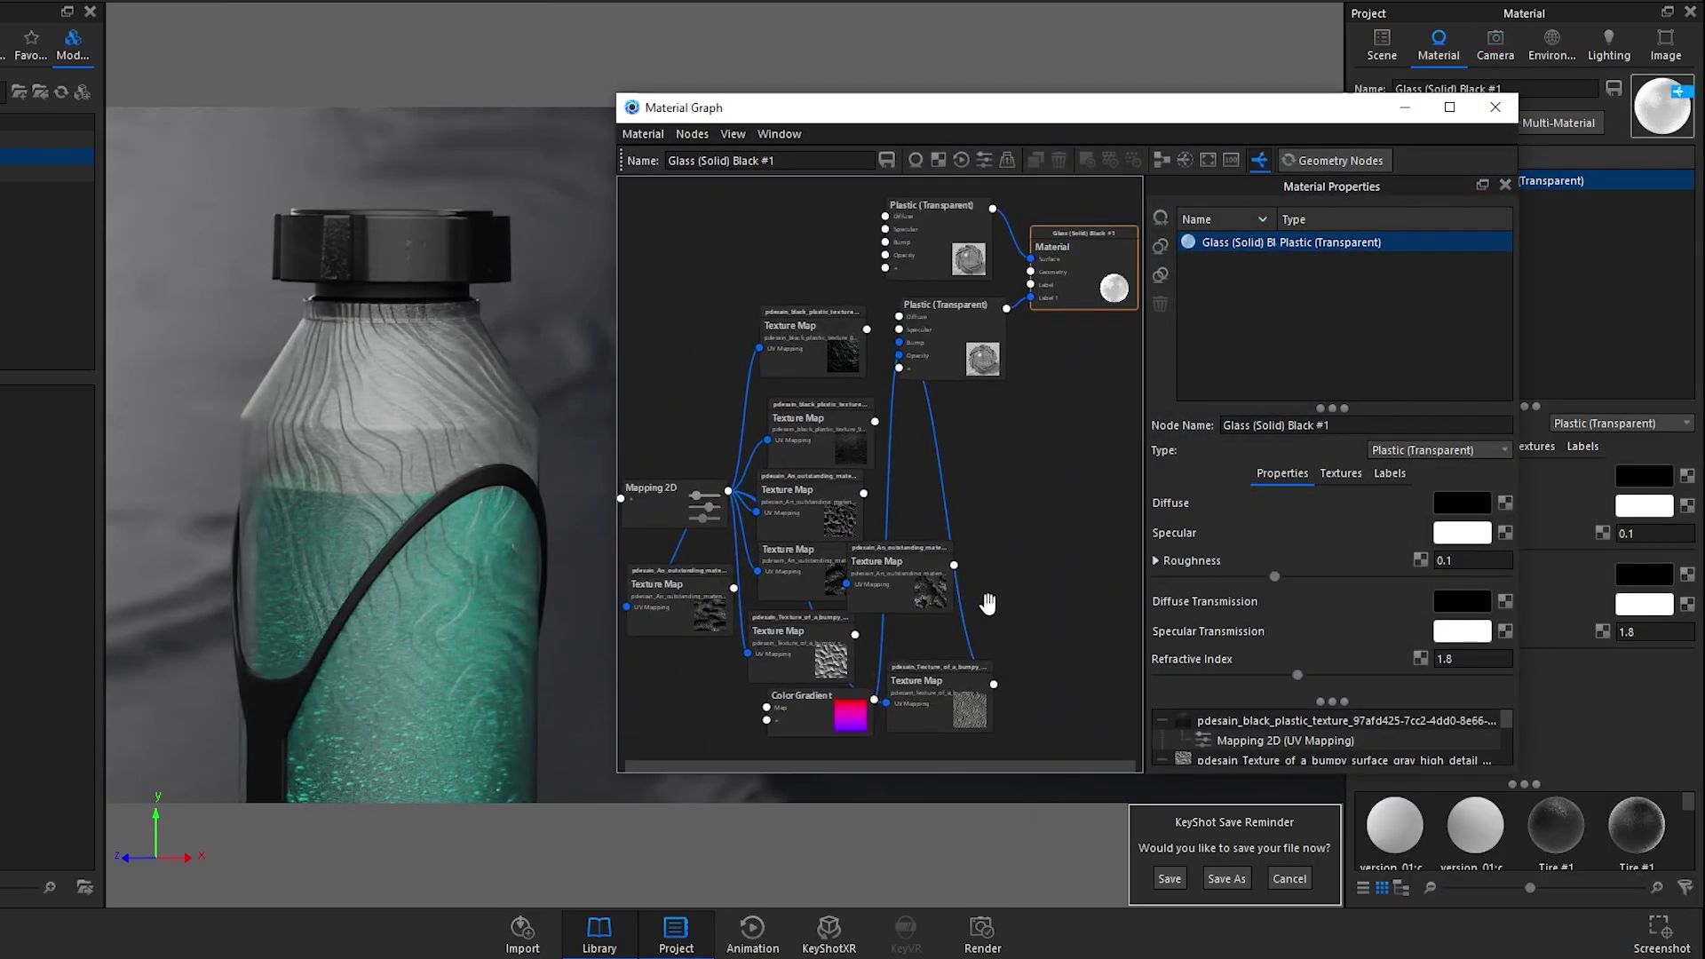
Step: Move the bumpy-surface texture map aside and delete unused outstanding-material and black-plastic texture maps from the bottle's material graph
left_click_drag(953, 692, 1046, 483)
left_click_drag(698, 588, 738, 316)
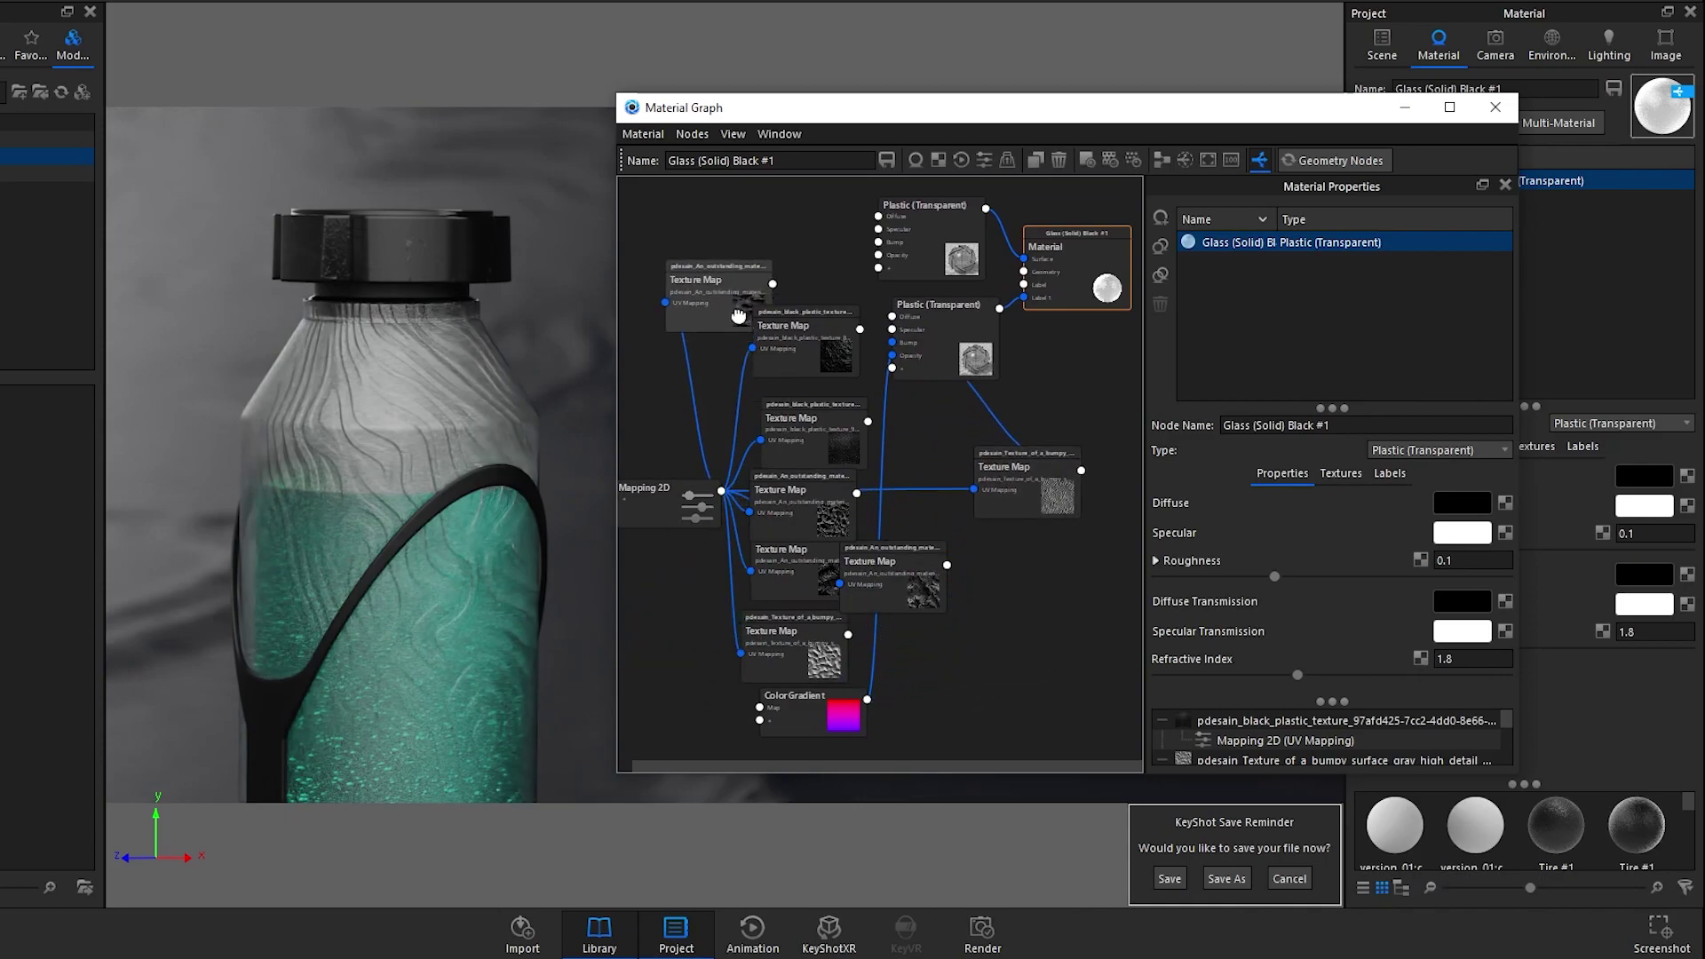
key("Delete")
left_click(784, 345)
key("Delete")
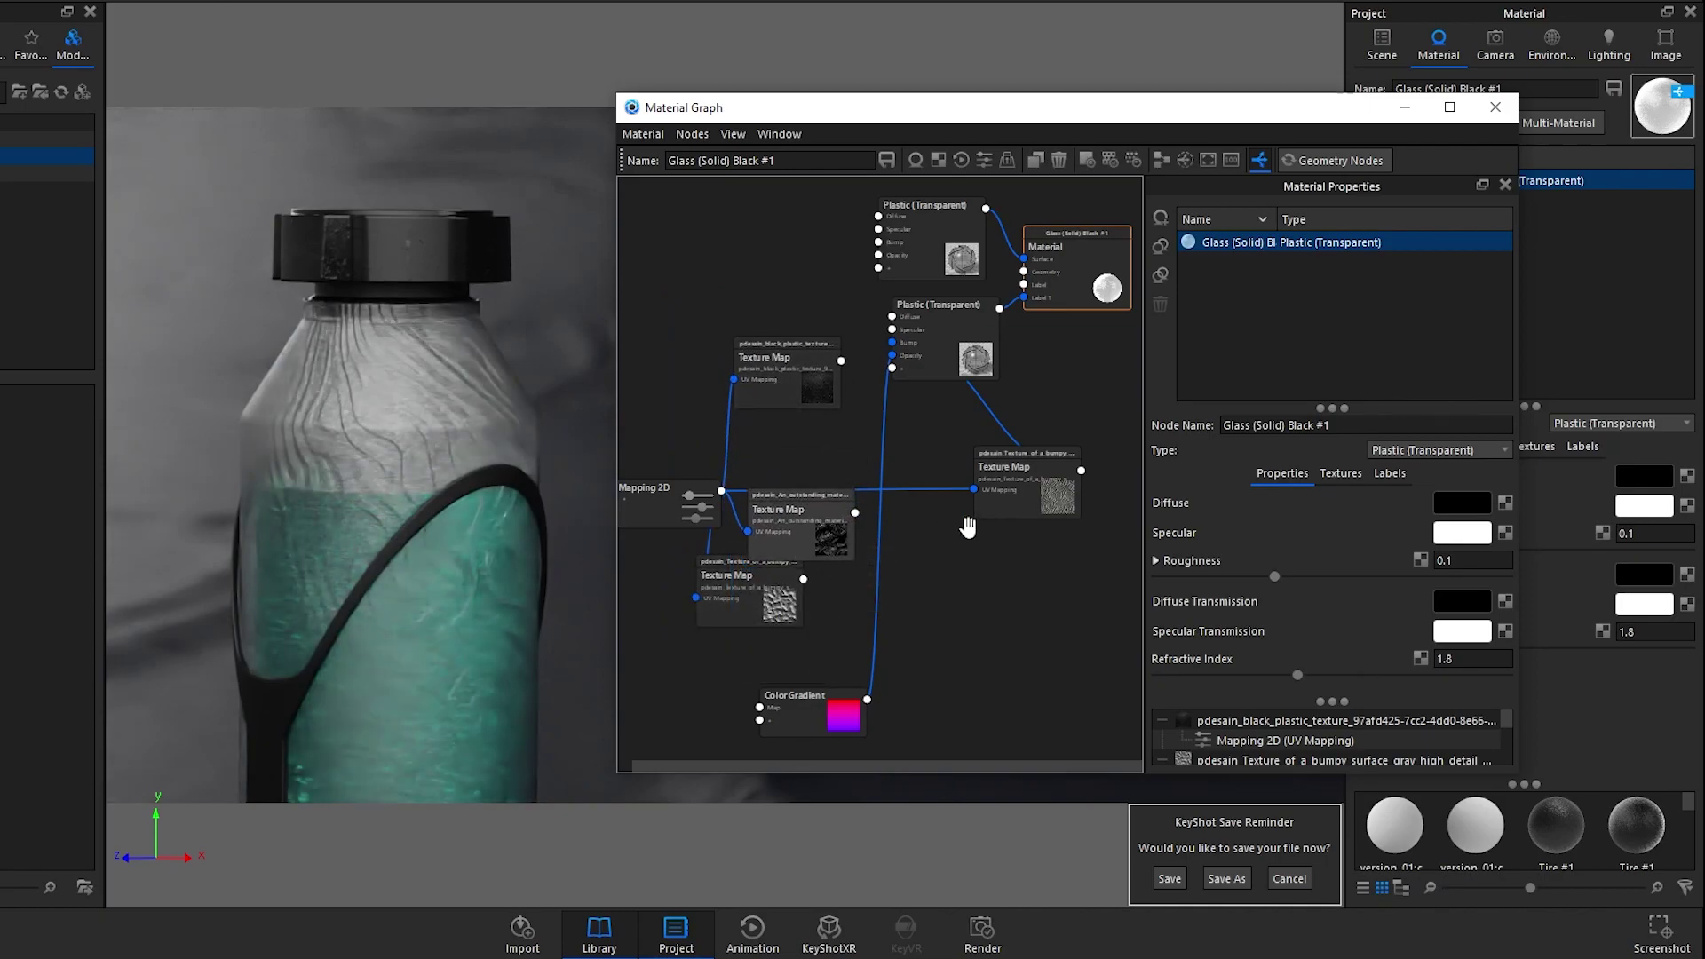
Step: Delete more surplus texture maps and rearrange the remaining maps and the Color Gradient beside the label's Plastic (Transparent) node
left_click_drag(1011, 498, 818, 474)
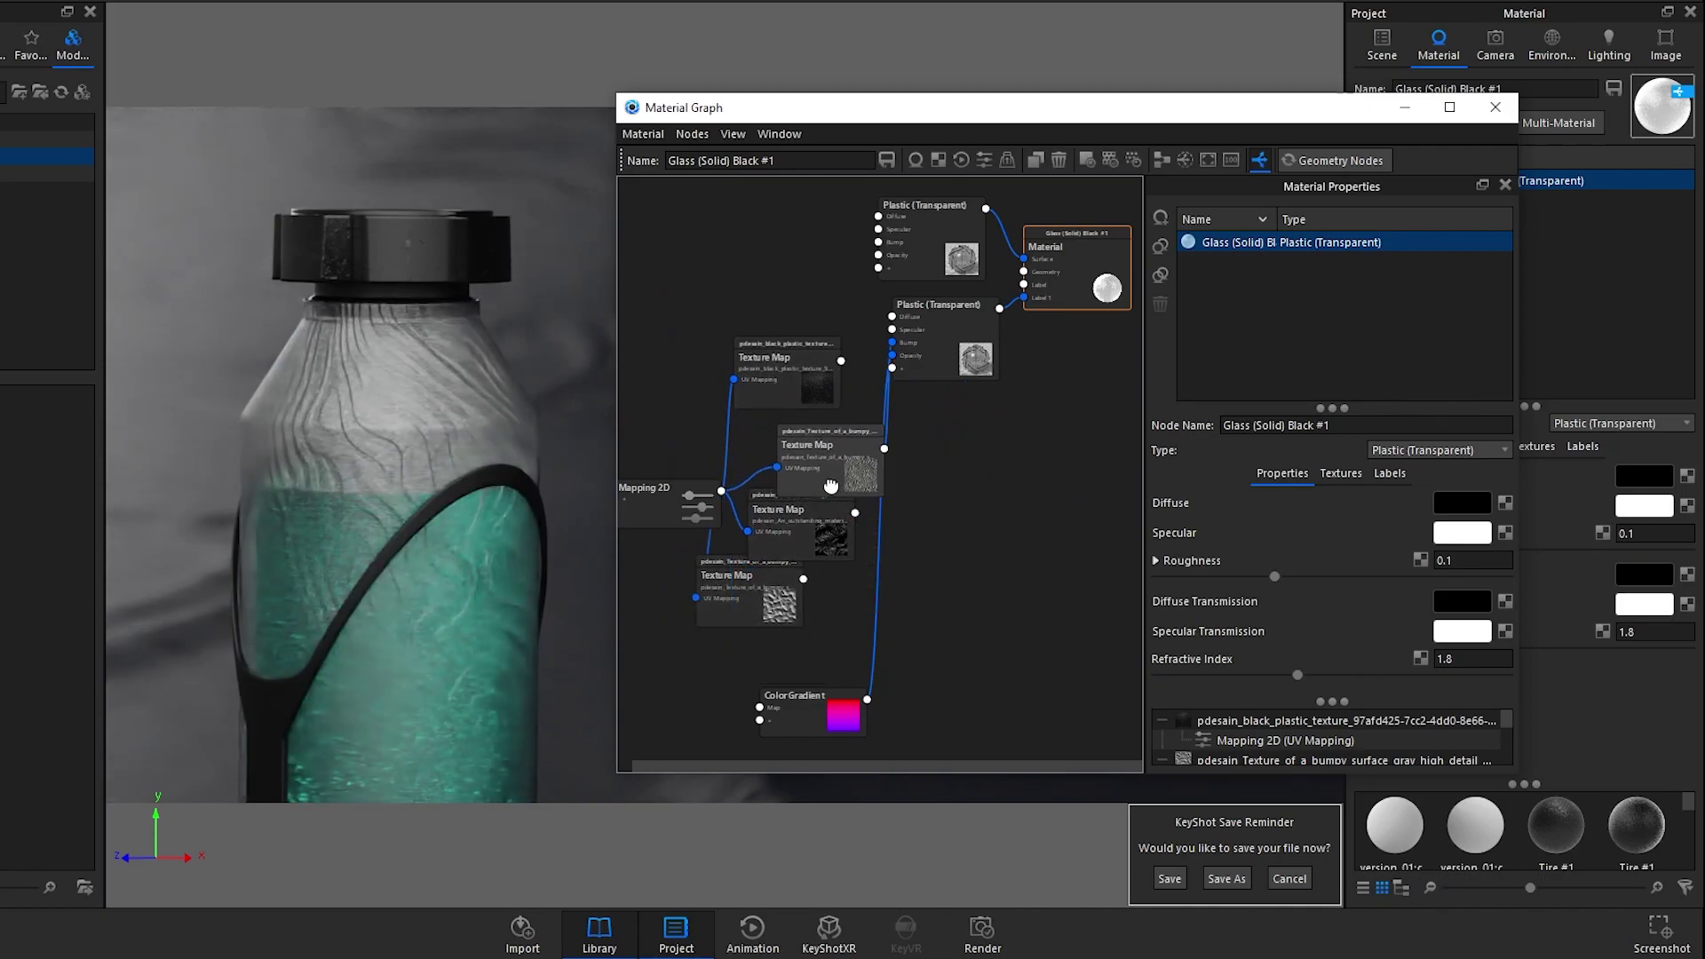
left_click_drag(802, 387, 731, 353)
left_click_drag(813, 468, 773, 419)
key("ctrl+z")
key("ctrl+z")
key("ctrl+z")
key("ctrl+z")
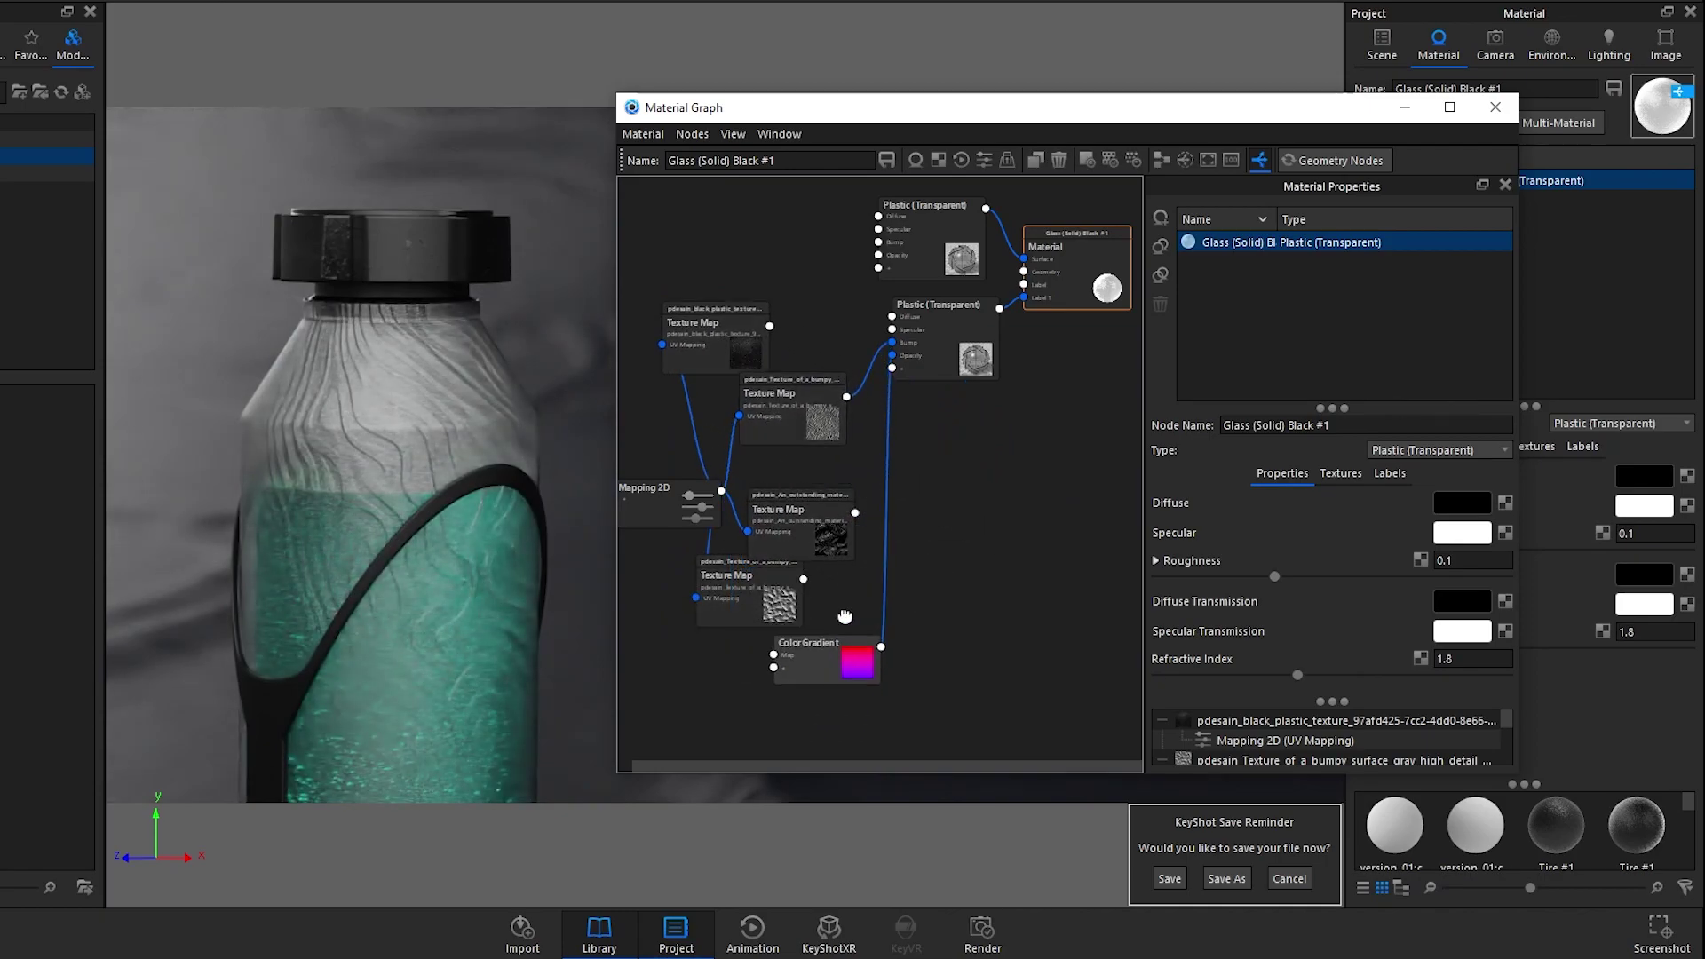
key("ctrl+z")
key("ctrl+z")
key("ctrl+z")
key("ctrl+z")
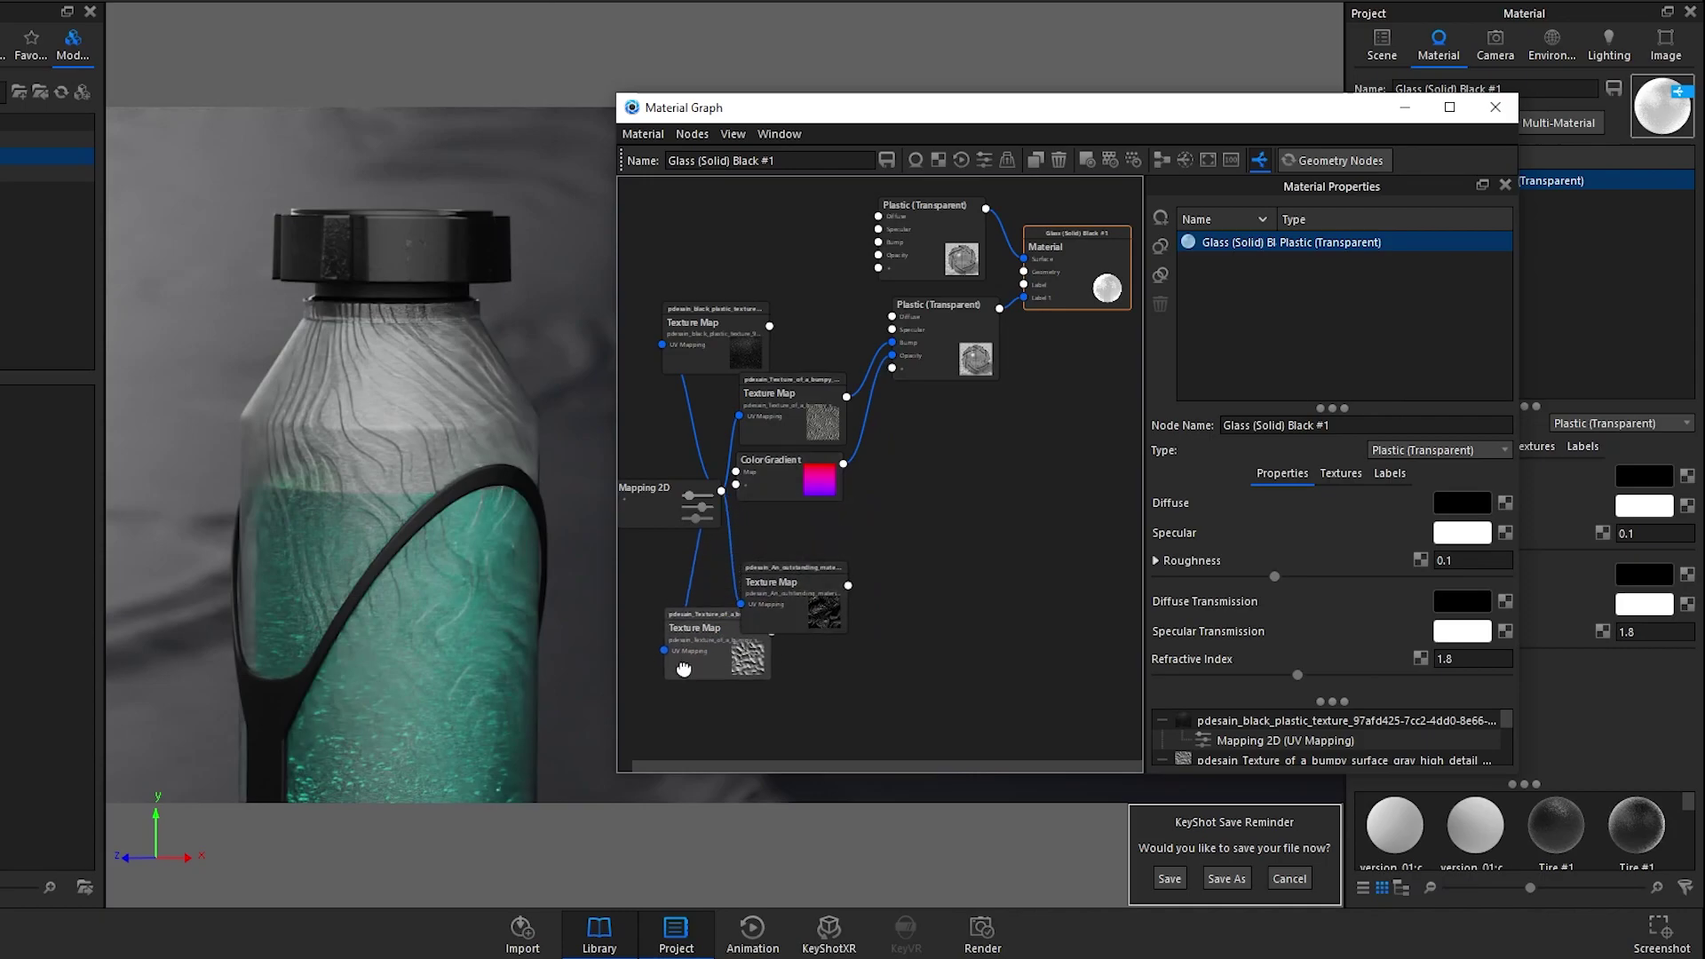
Step: Add a Displace geometry node to the bottle's material graph and place it below the label's Plastic (Transparent) node
right_click(922, 501)
mouse_move(990, 566)
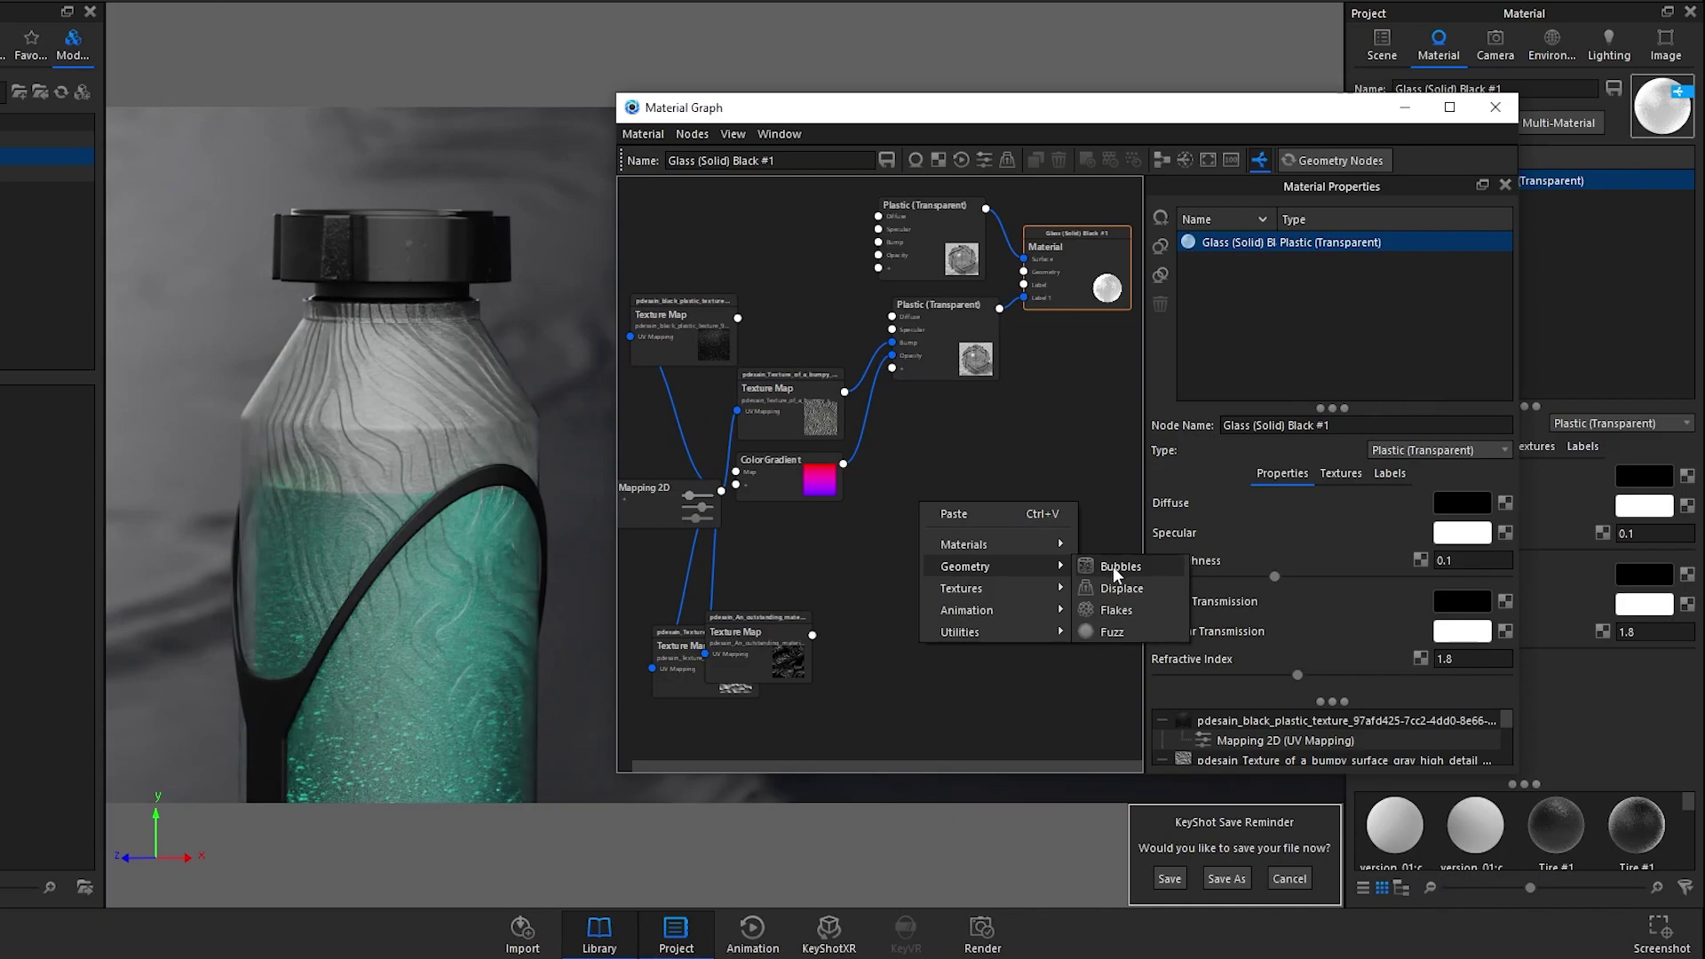
left_click(1121, 588)
left_click_drag(959, 524, 972, 445)
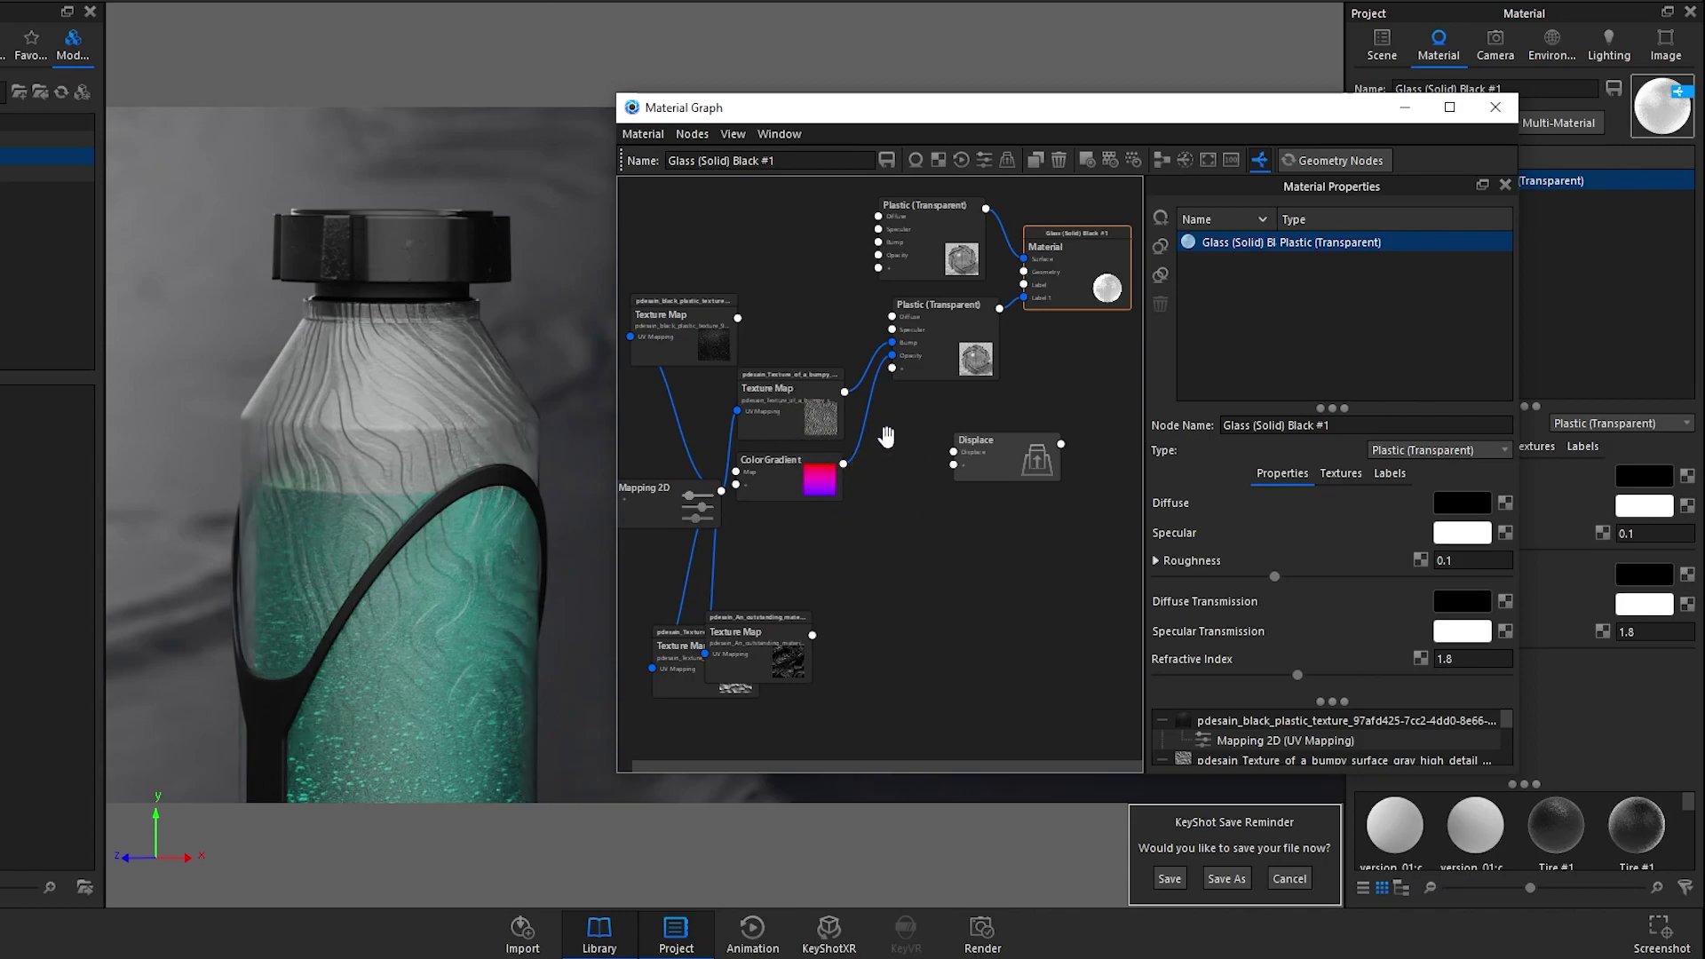
mouse_move(988, 451)
left_mouse_down()
mouse_move(981, 435)
mouse_move(1016, 433)
left_mouse_up()
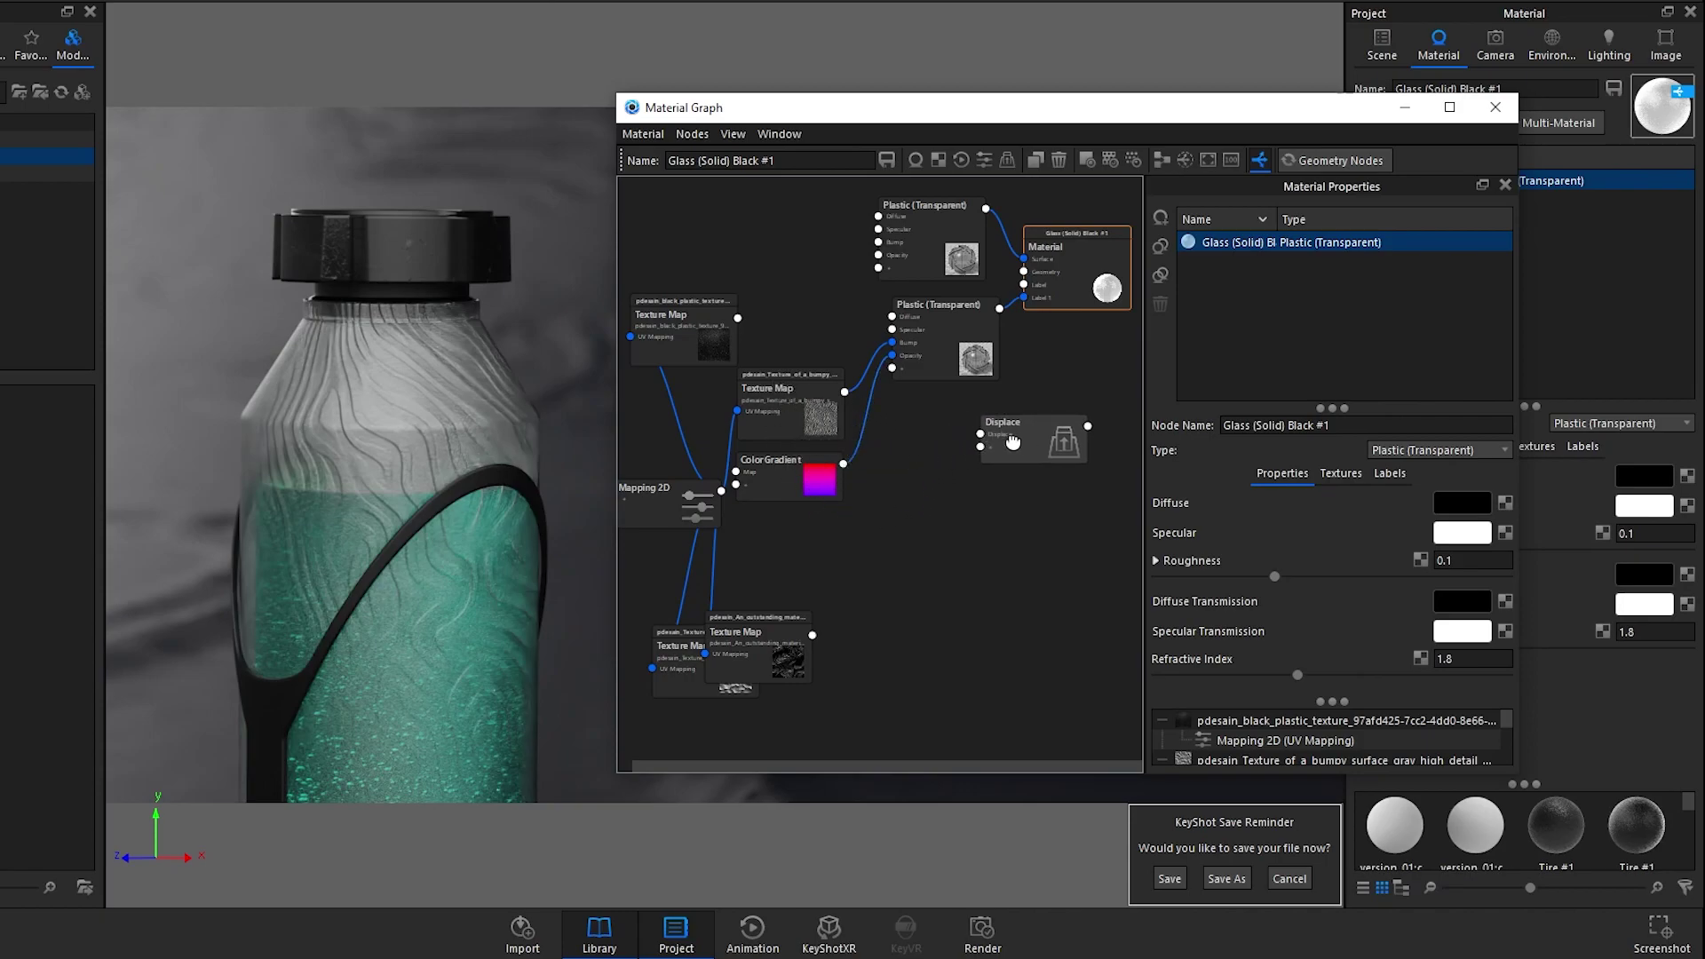
Step: Add a Color Composite utility node and place it below the Displace node
left_click(917, 523)
right_click(918, 523)
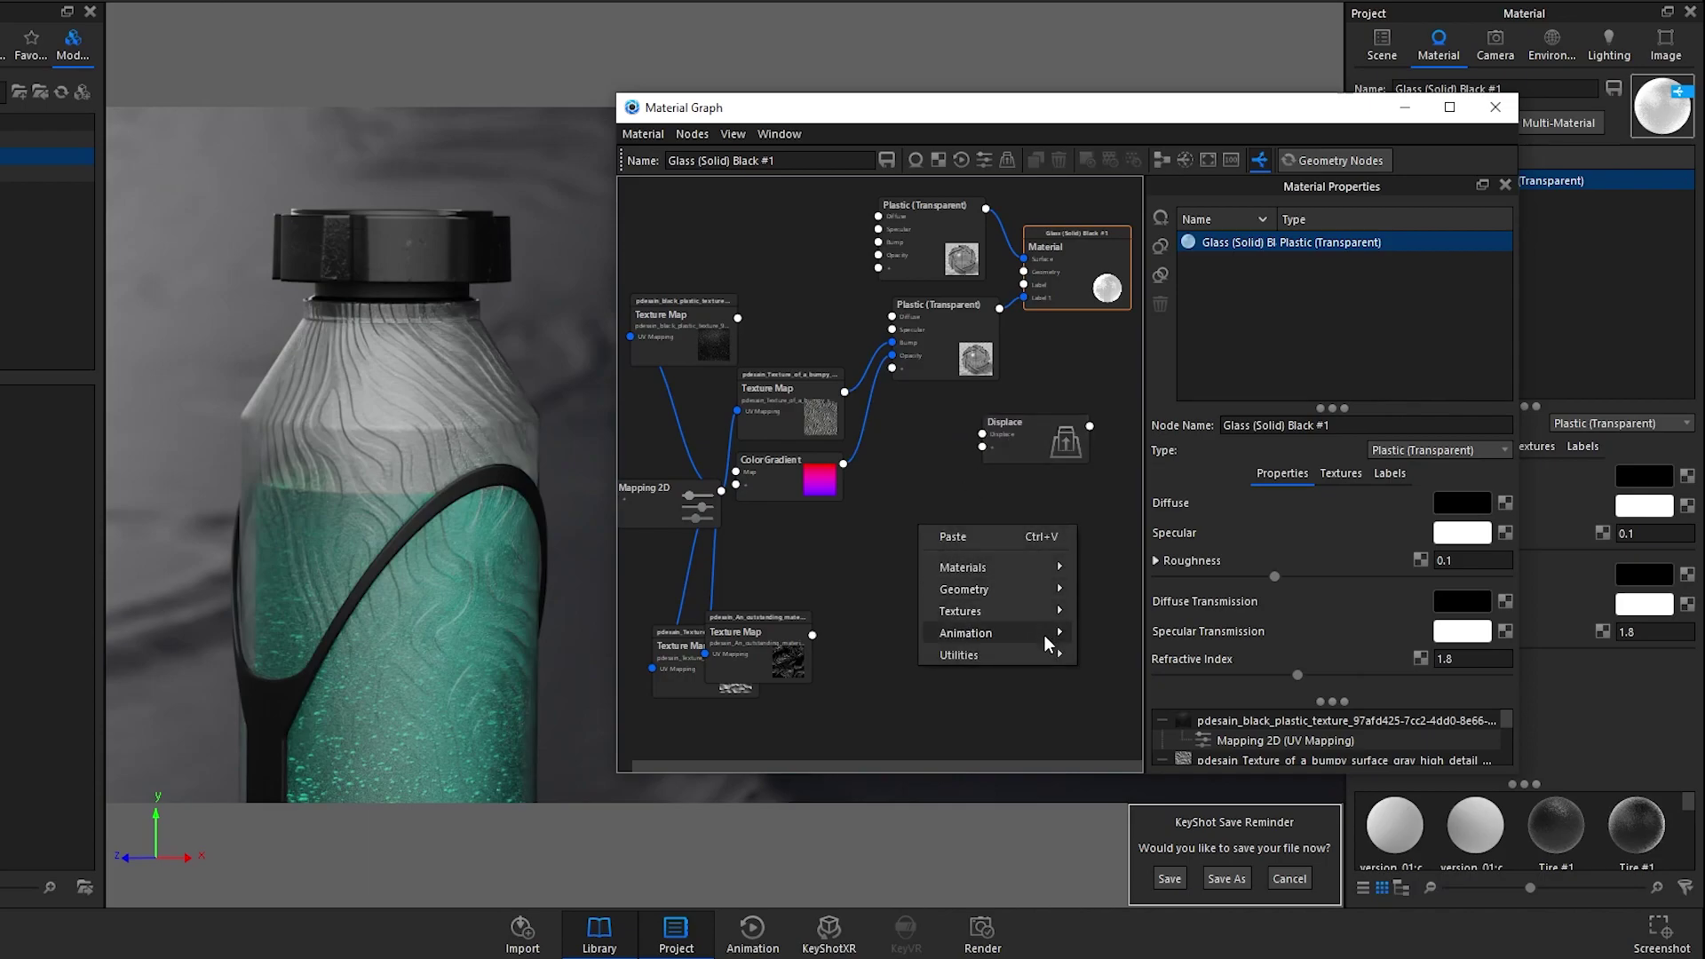
mouse_move(1042, 654)
left_click(1139, 698)
left_click_drag(1004, 596, 997, 569)
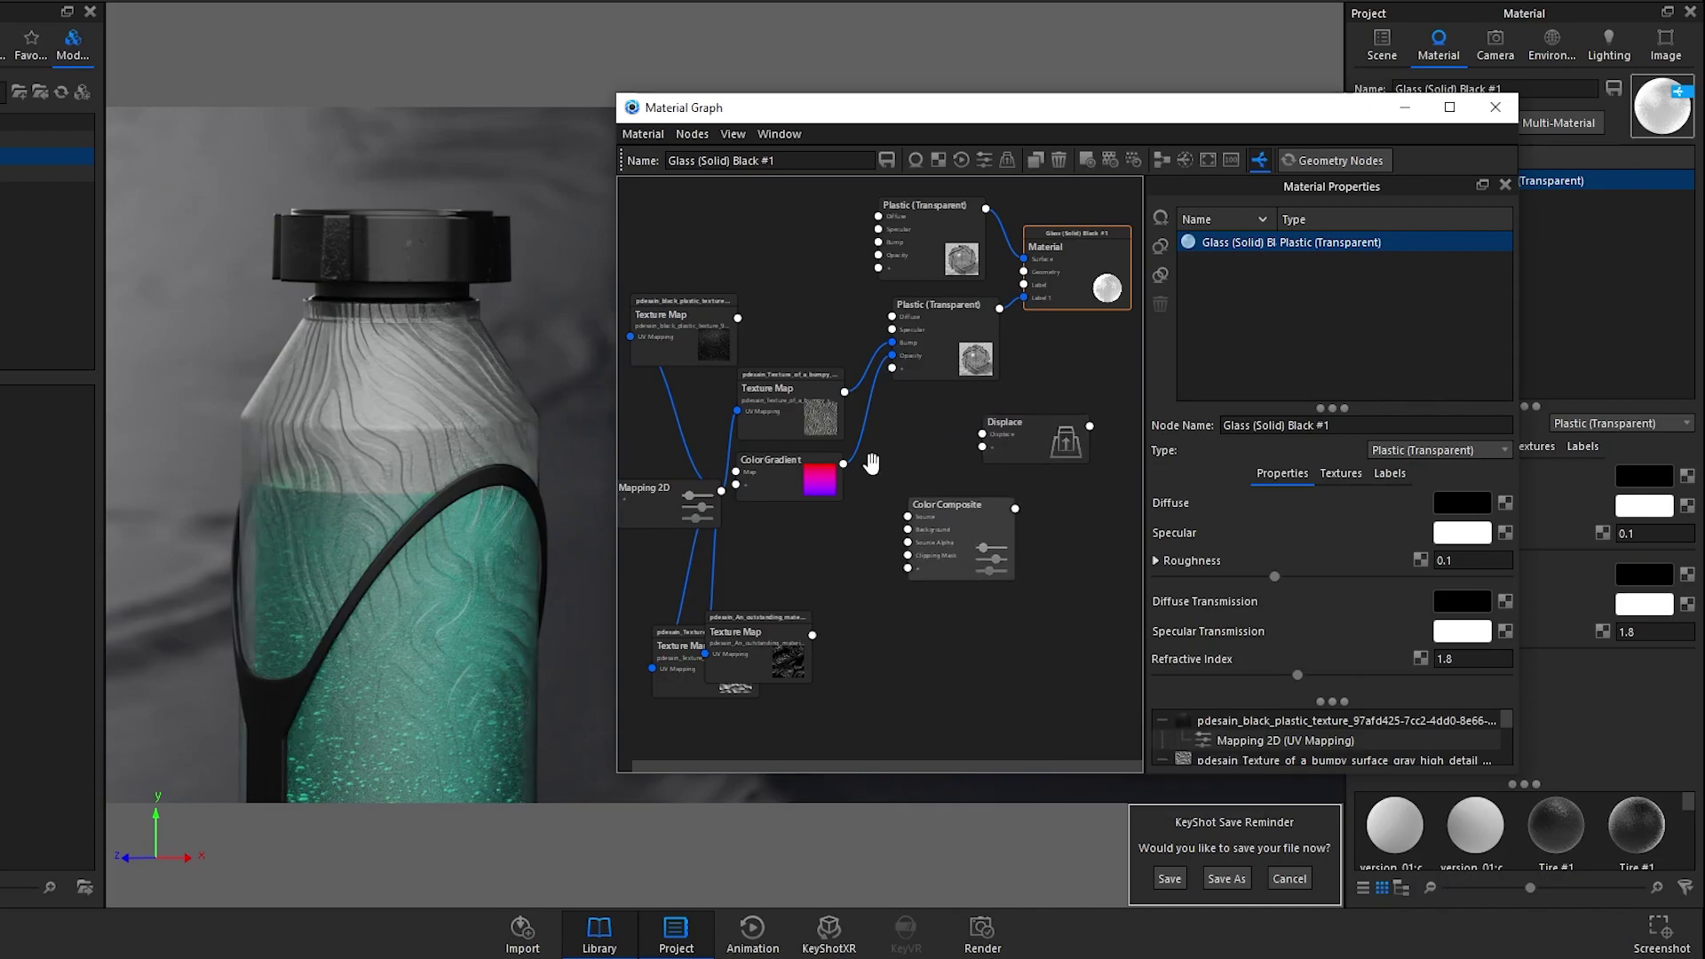
Step: Connect the bumpy texture map to the Color Composite's Source and the Color Gradient to its Background
left_click_drag(845, 393, 906, 516)
scroll(872, 419, "up", 2)
left_click_drag(975, 590, 904, 502)
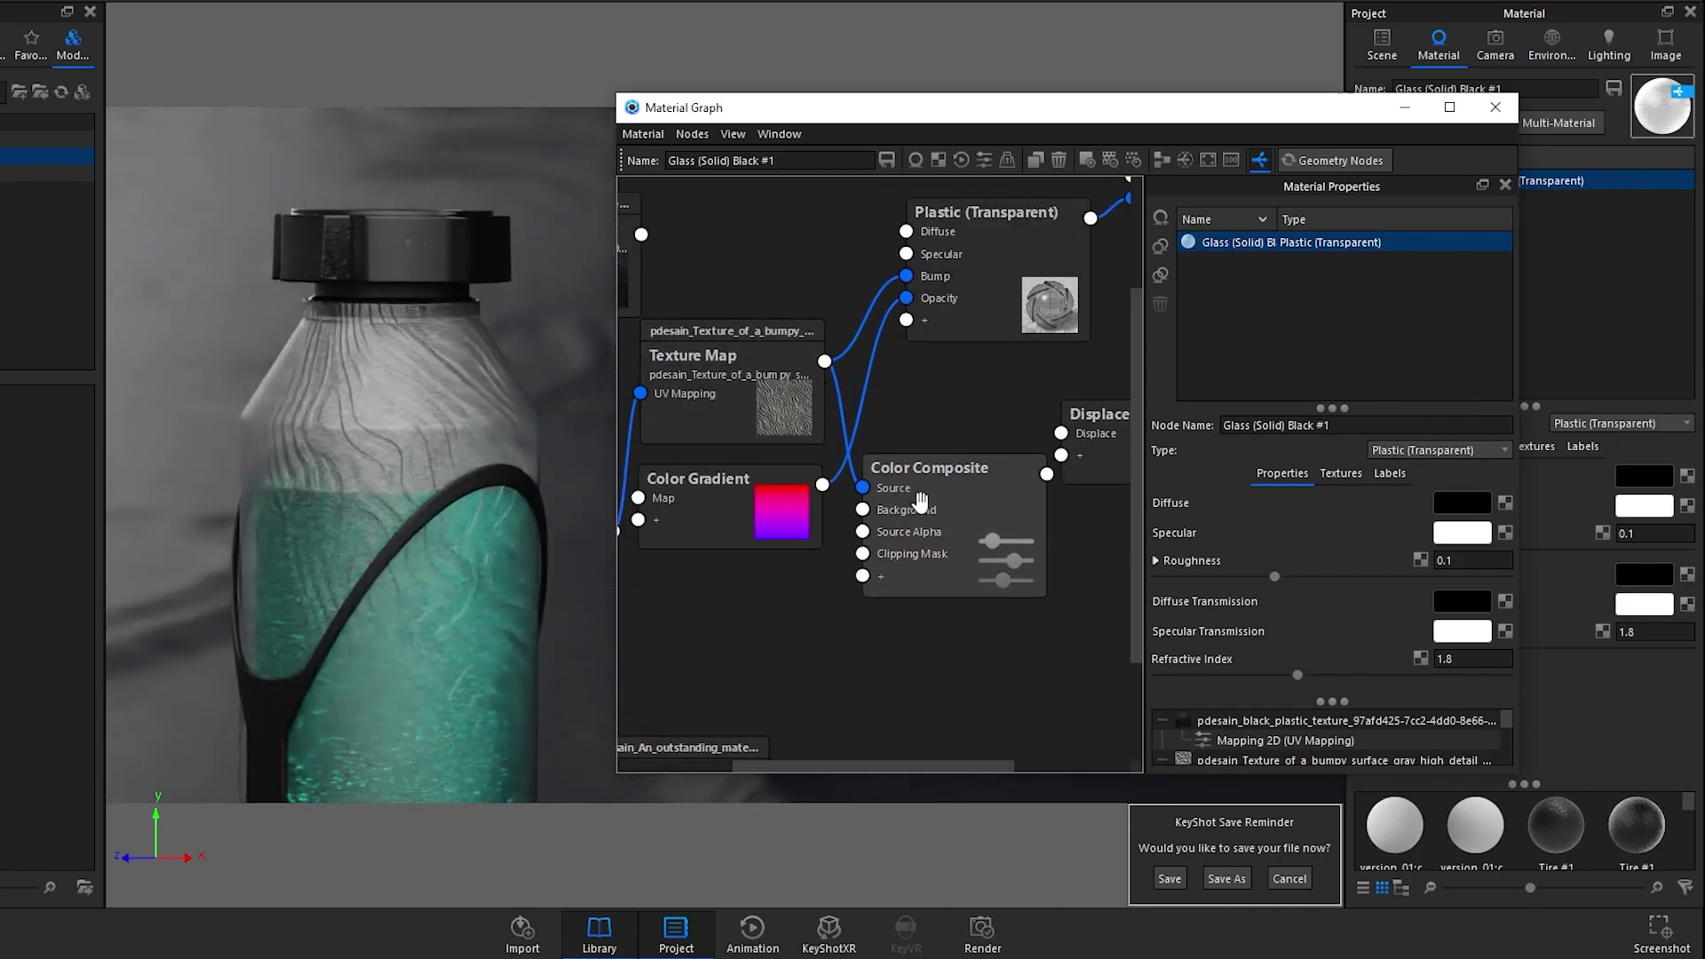
left_click_drag(822, 484, 866, 513)
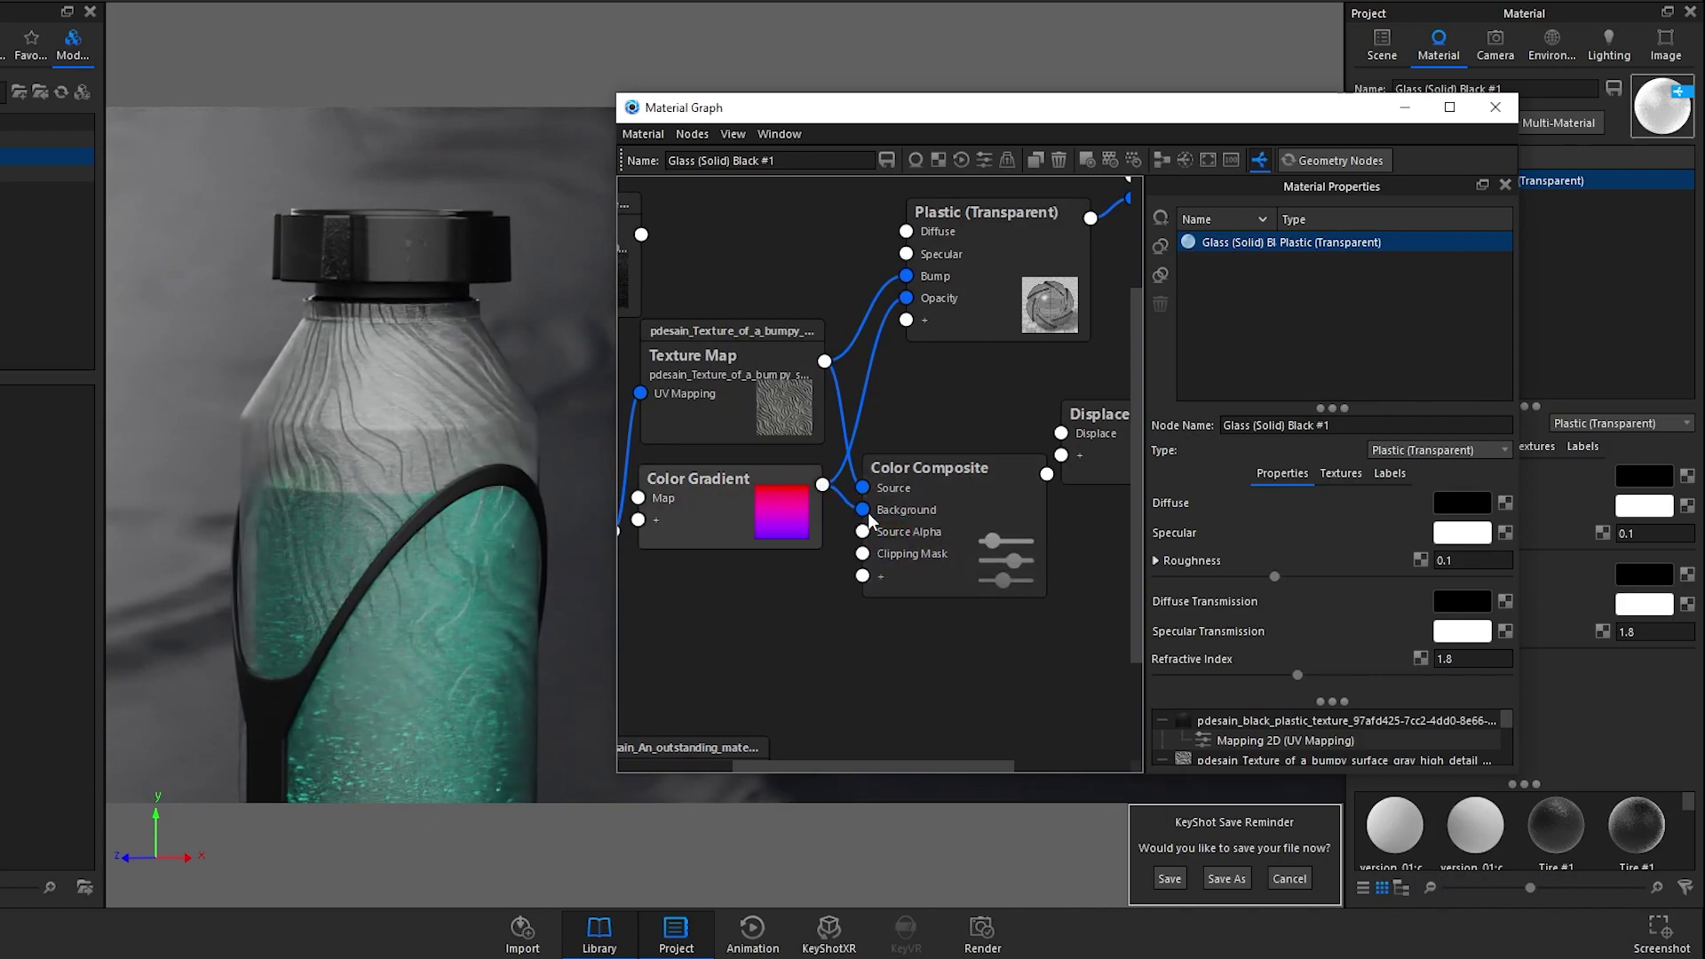
Step: Set the Color Composite's blend mode to Multiply and connect its output to the Displace node's Displace input
left_click(954, 513)
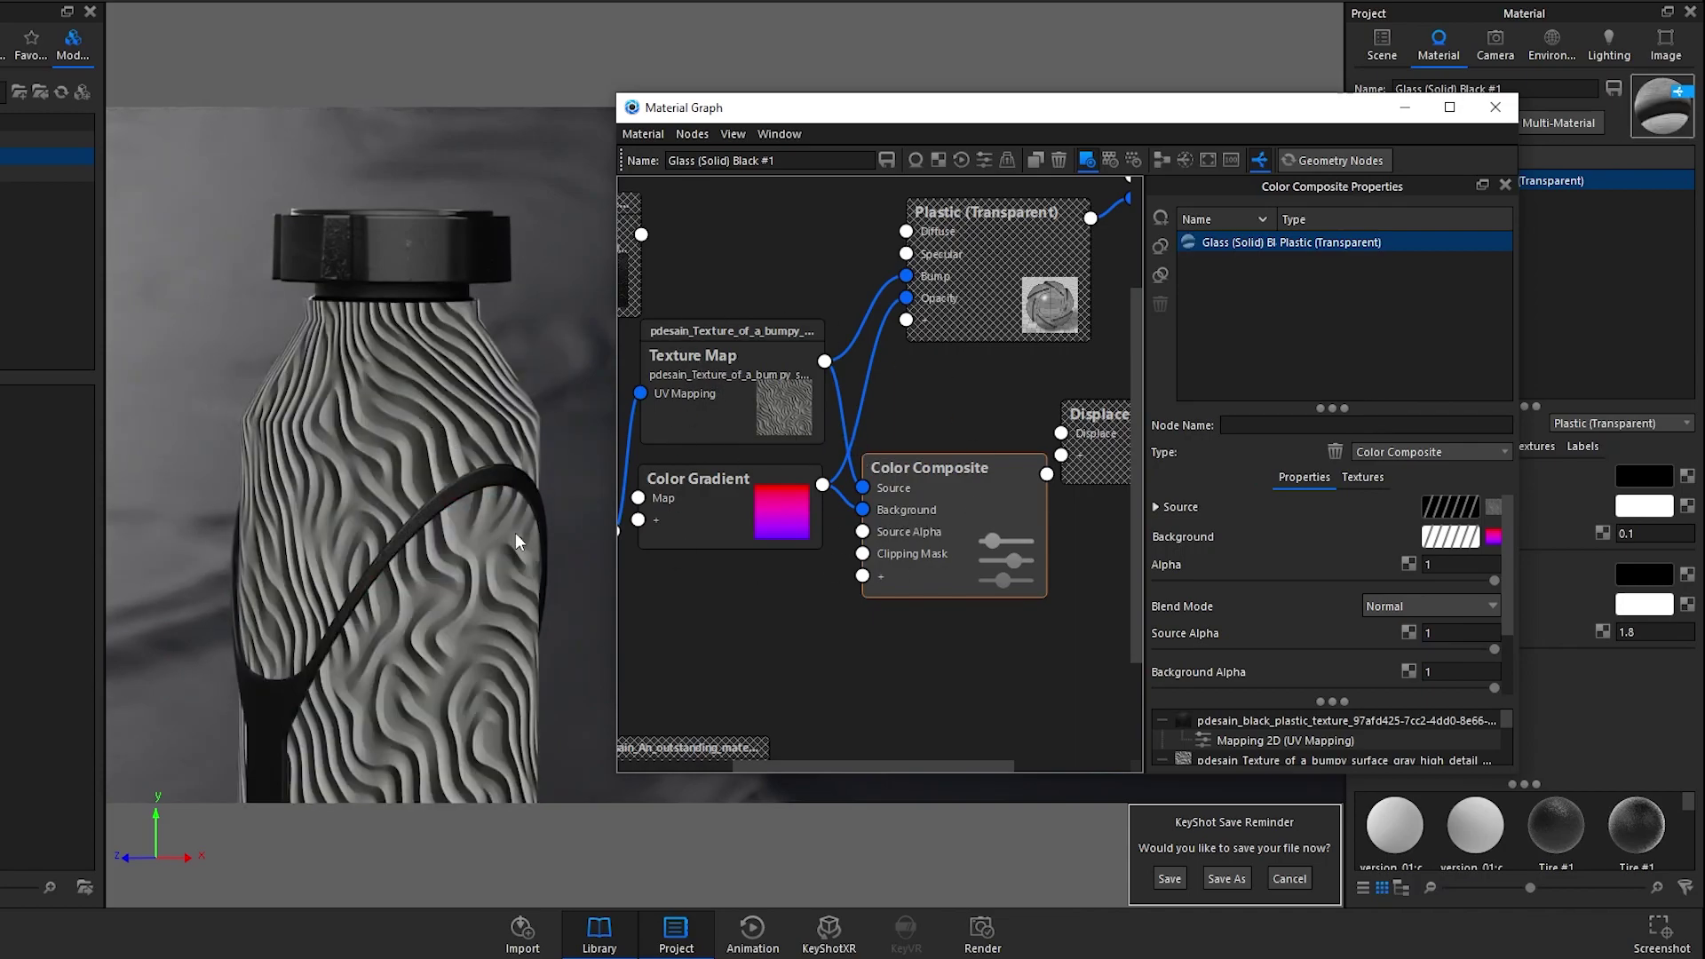
left_click(1415, 597)
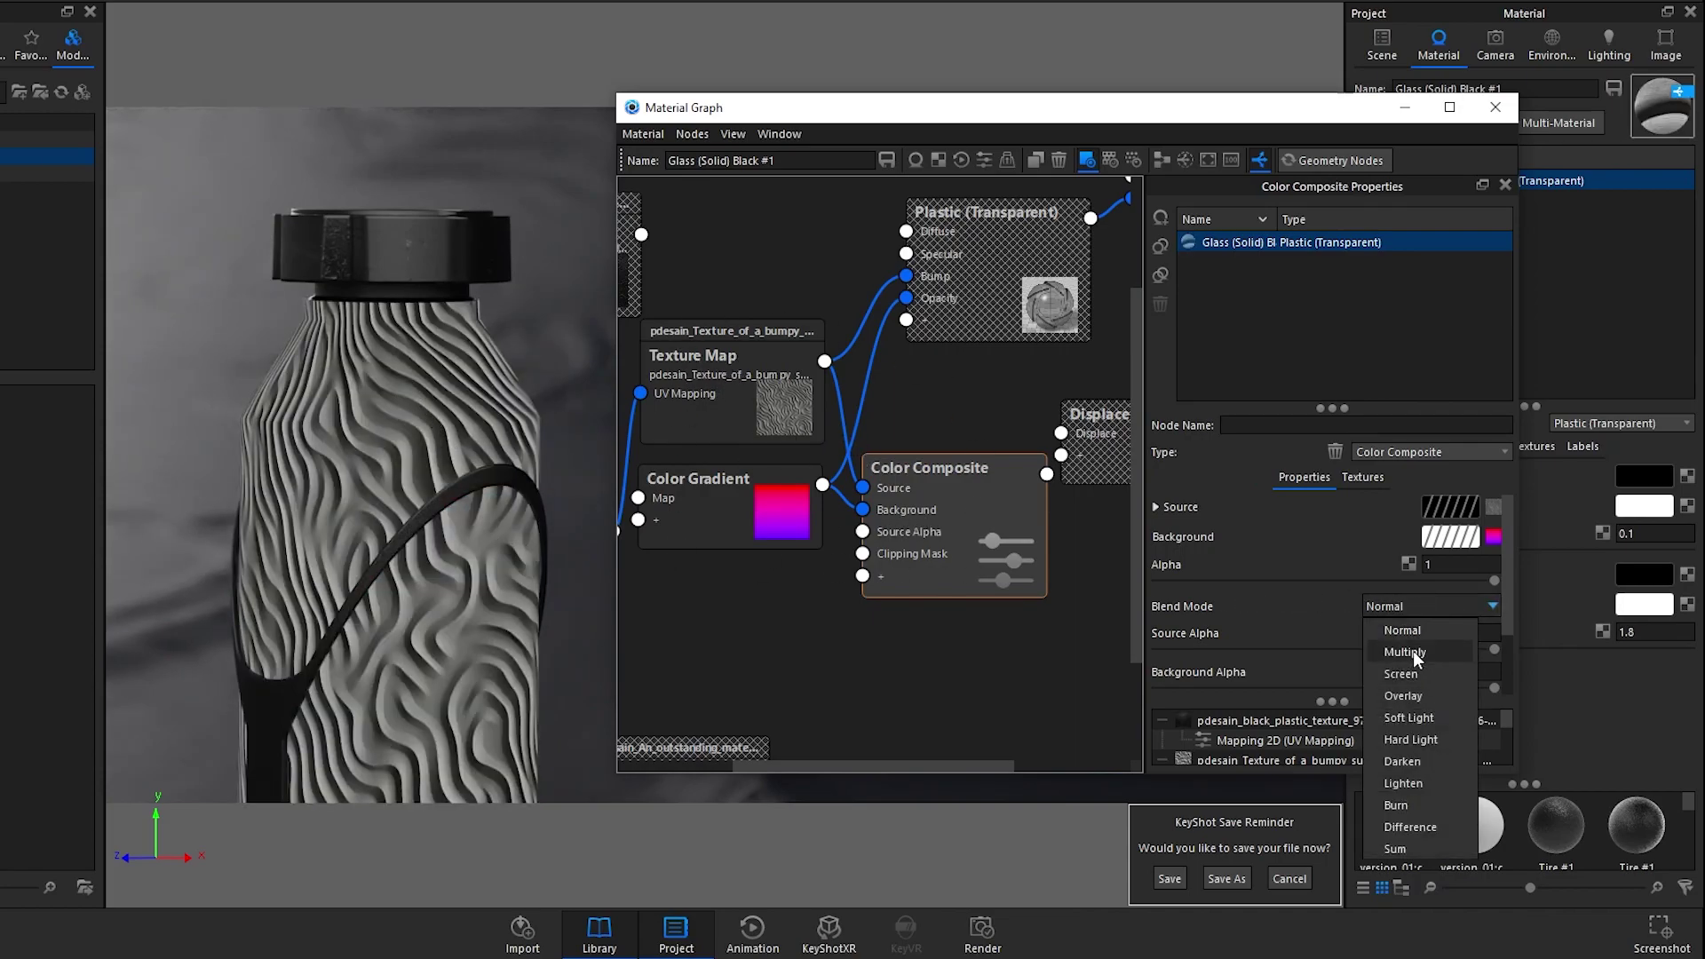
left_click(1412, 655)
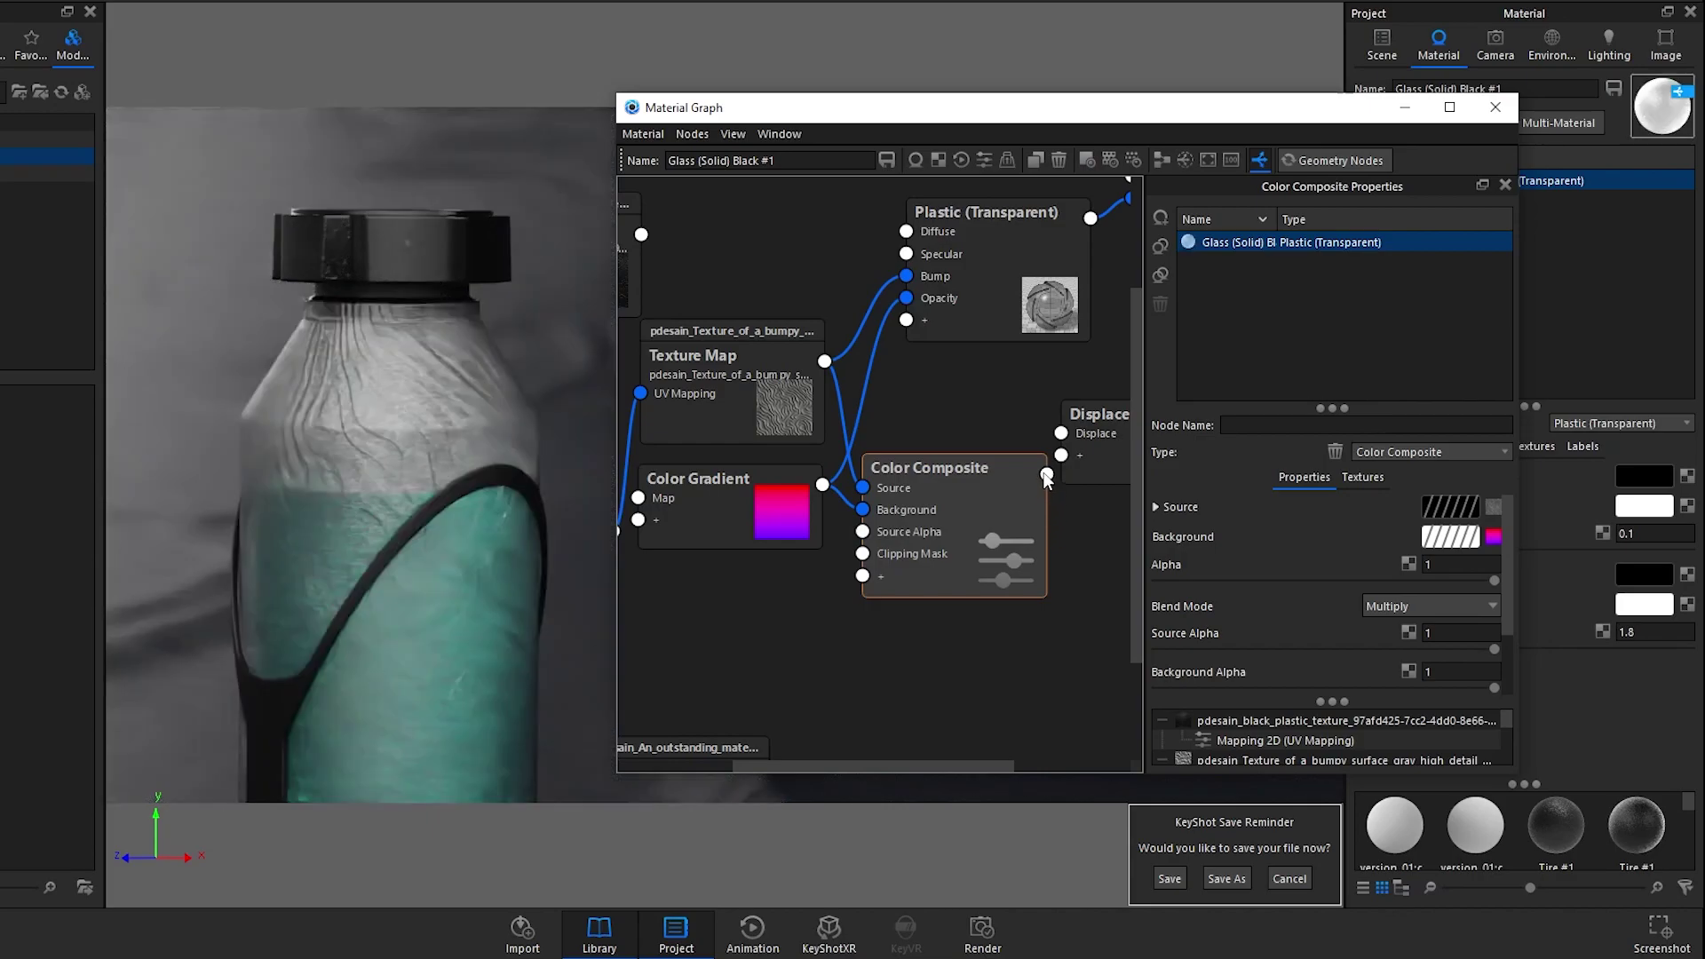
left_click_drag(1047, 478, 1059, 432)
scroll(930, 406, "up", 1)
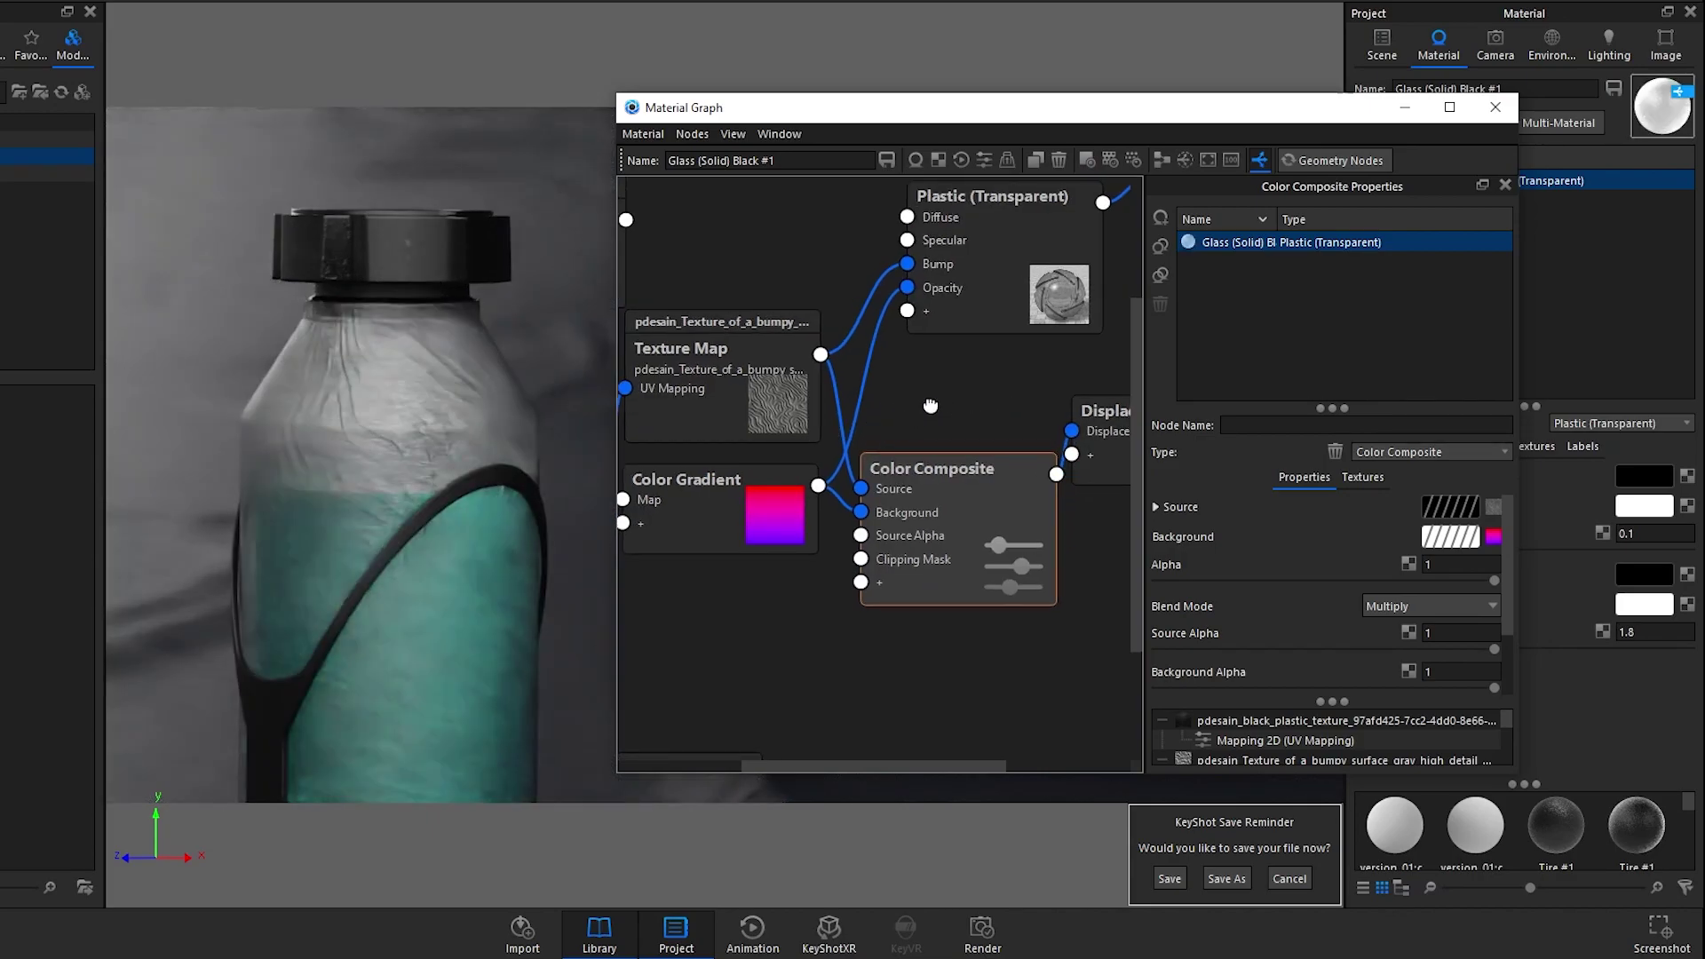
Step: Set the bottle's Displace node to a displacement height of 3 mm and a triangle size of 0.1 mm
middle_click_drag(930, 406, 693, 474)
left_click(1021, 484)
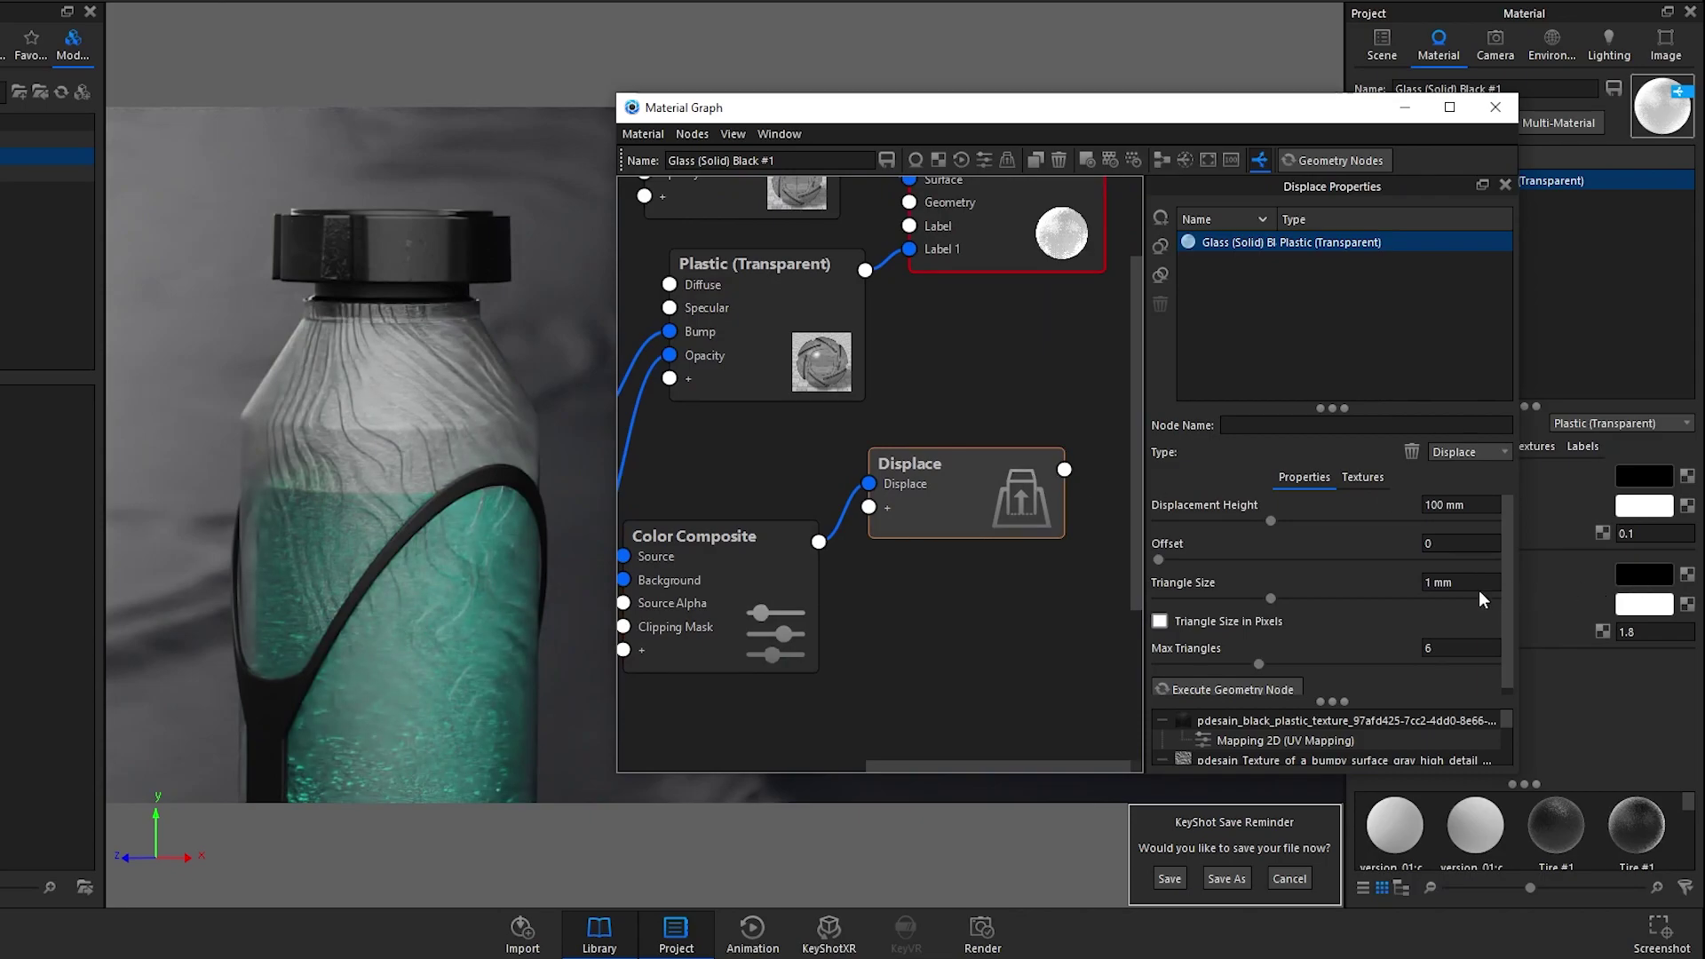
left_click(1461, 506)
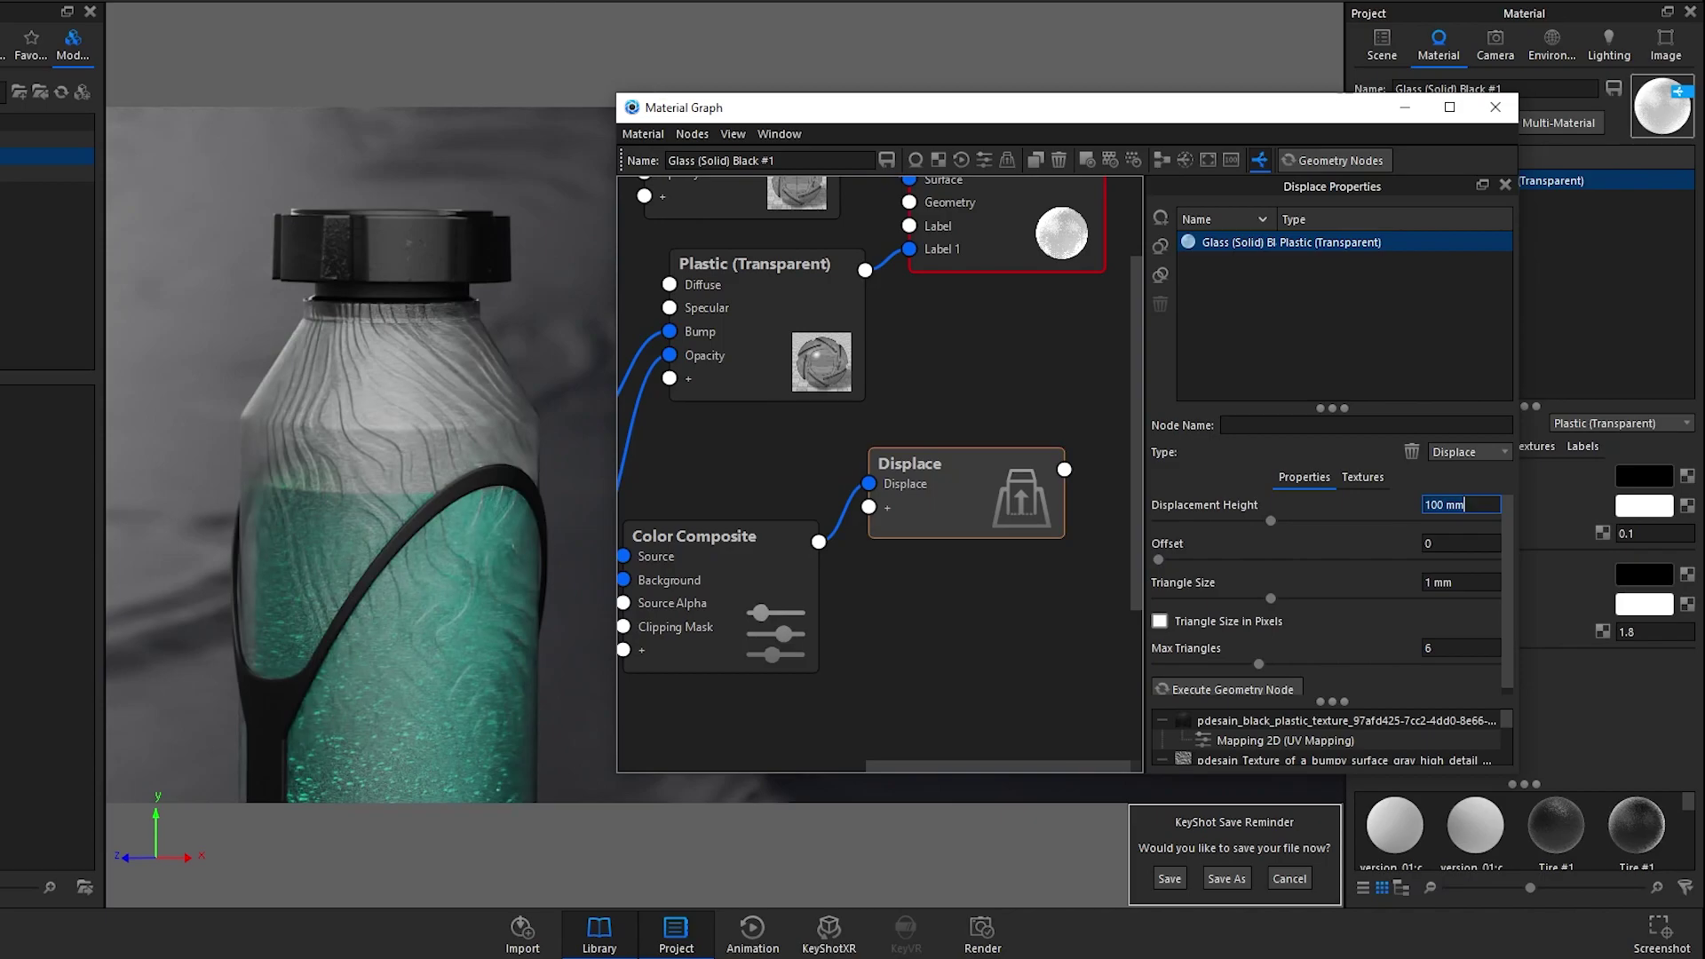
key("ctrl+a")
type("3")
double_click(1432, 581)
type("0.1")
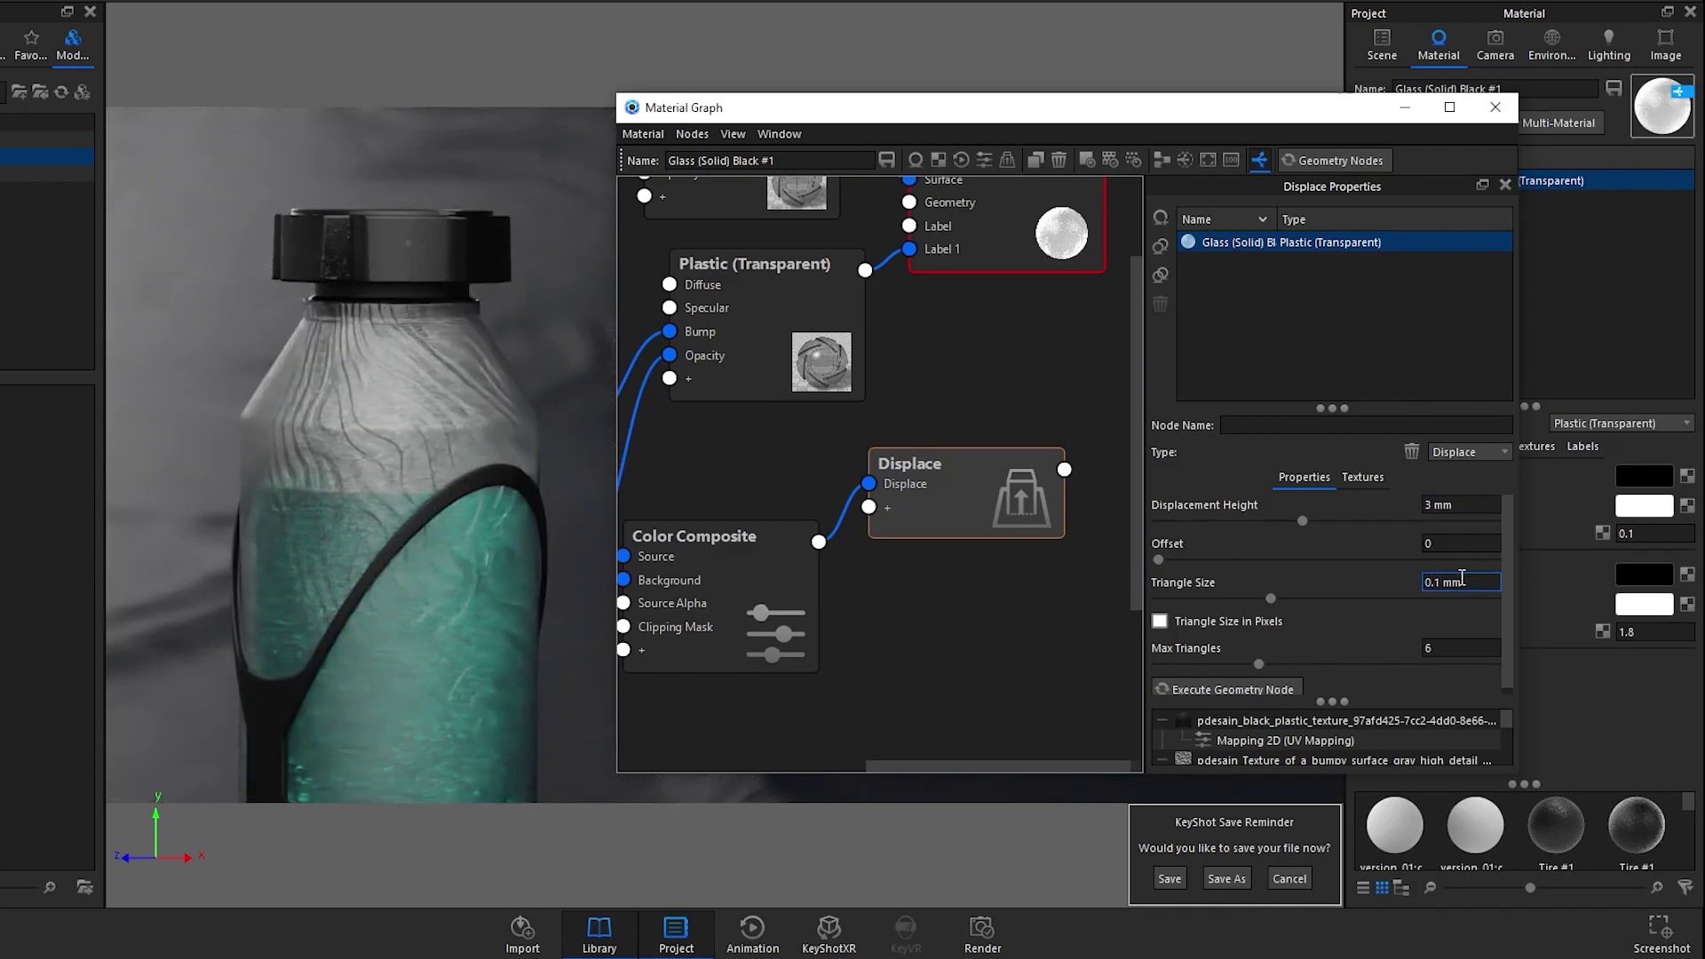
Step: Connect the Displace node to the bottle material's Geometry input, execute the geometry nodes, and uncover the bottle for a closer look
left_click(1287, 691)
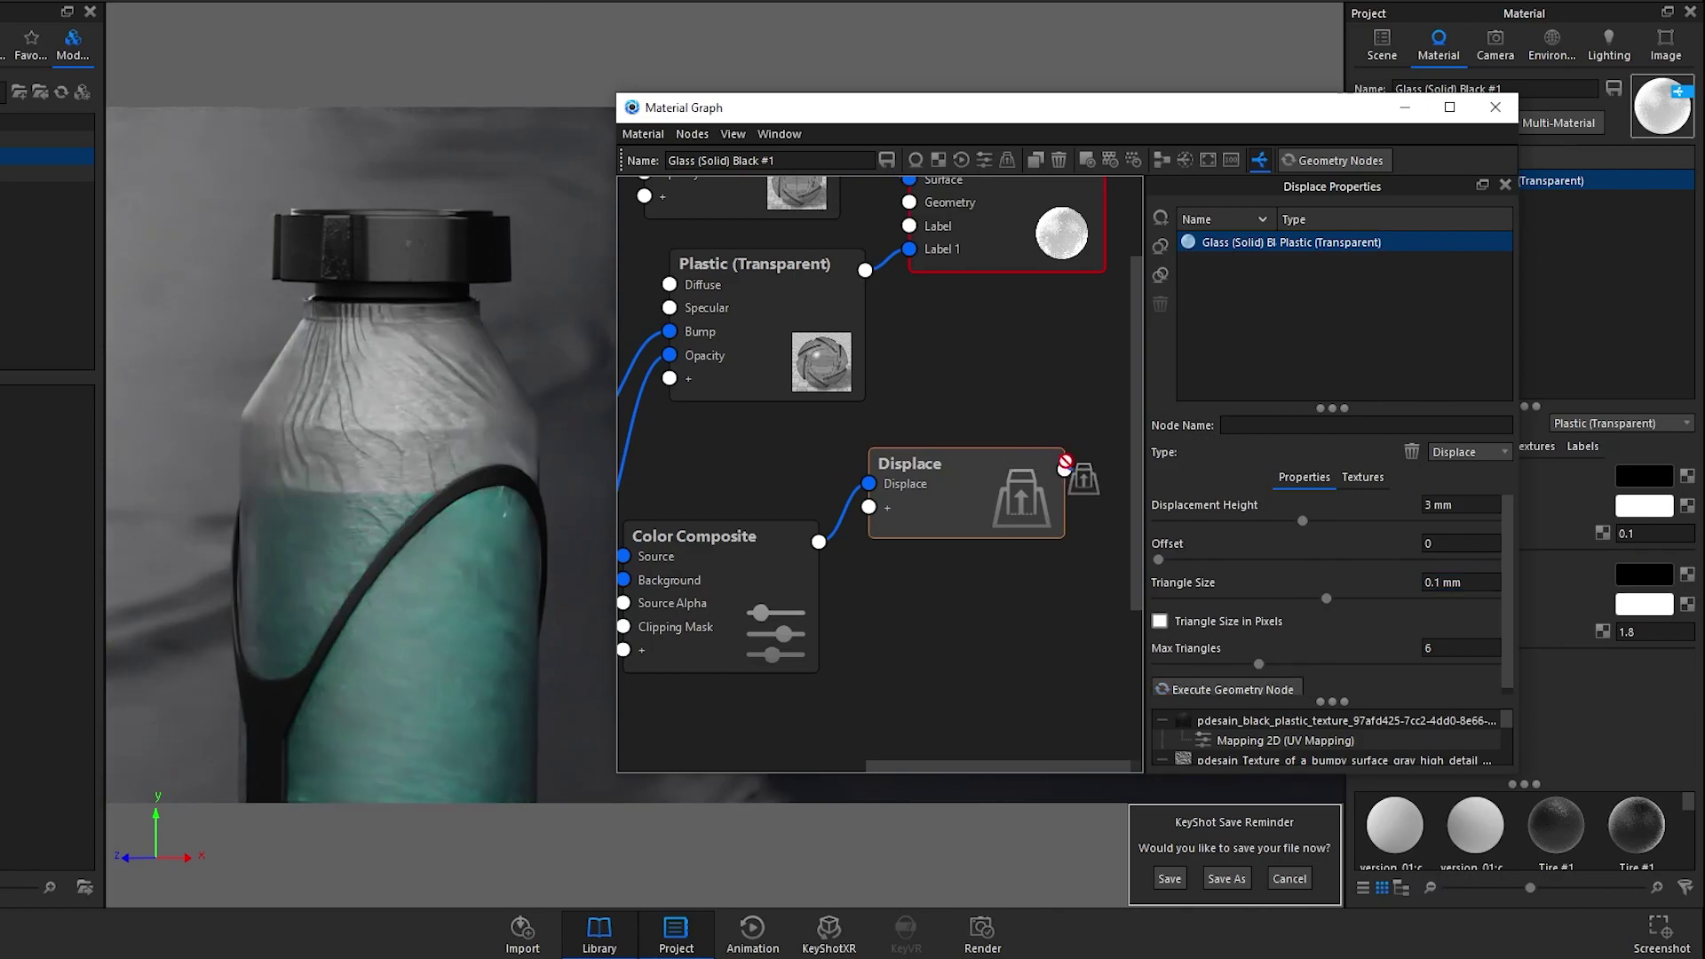
left_click_drag(1064, 469, 909, 202)
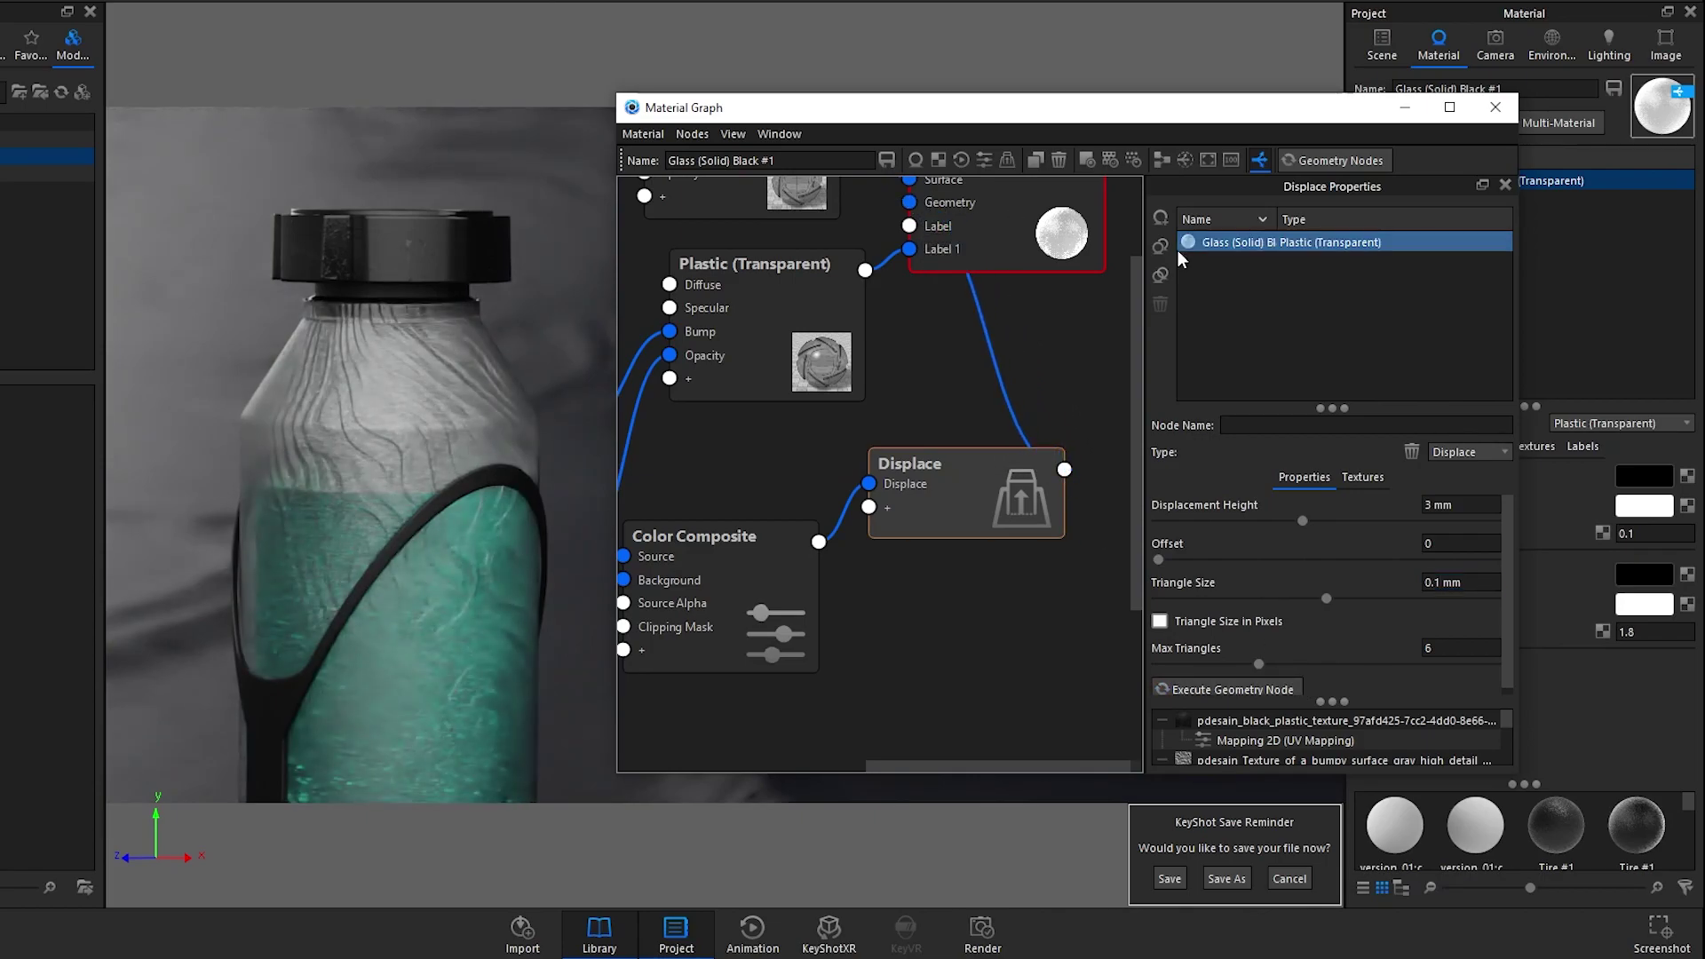
left_click(1316, 158)
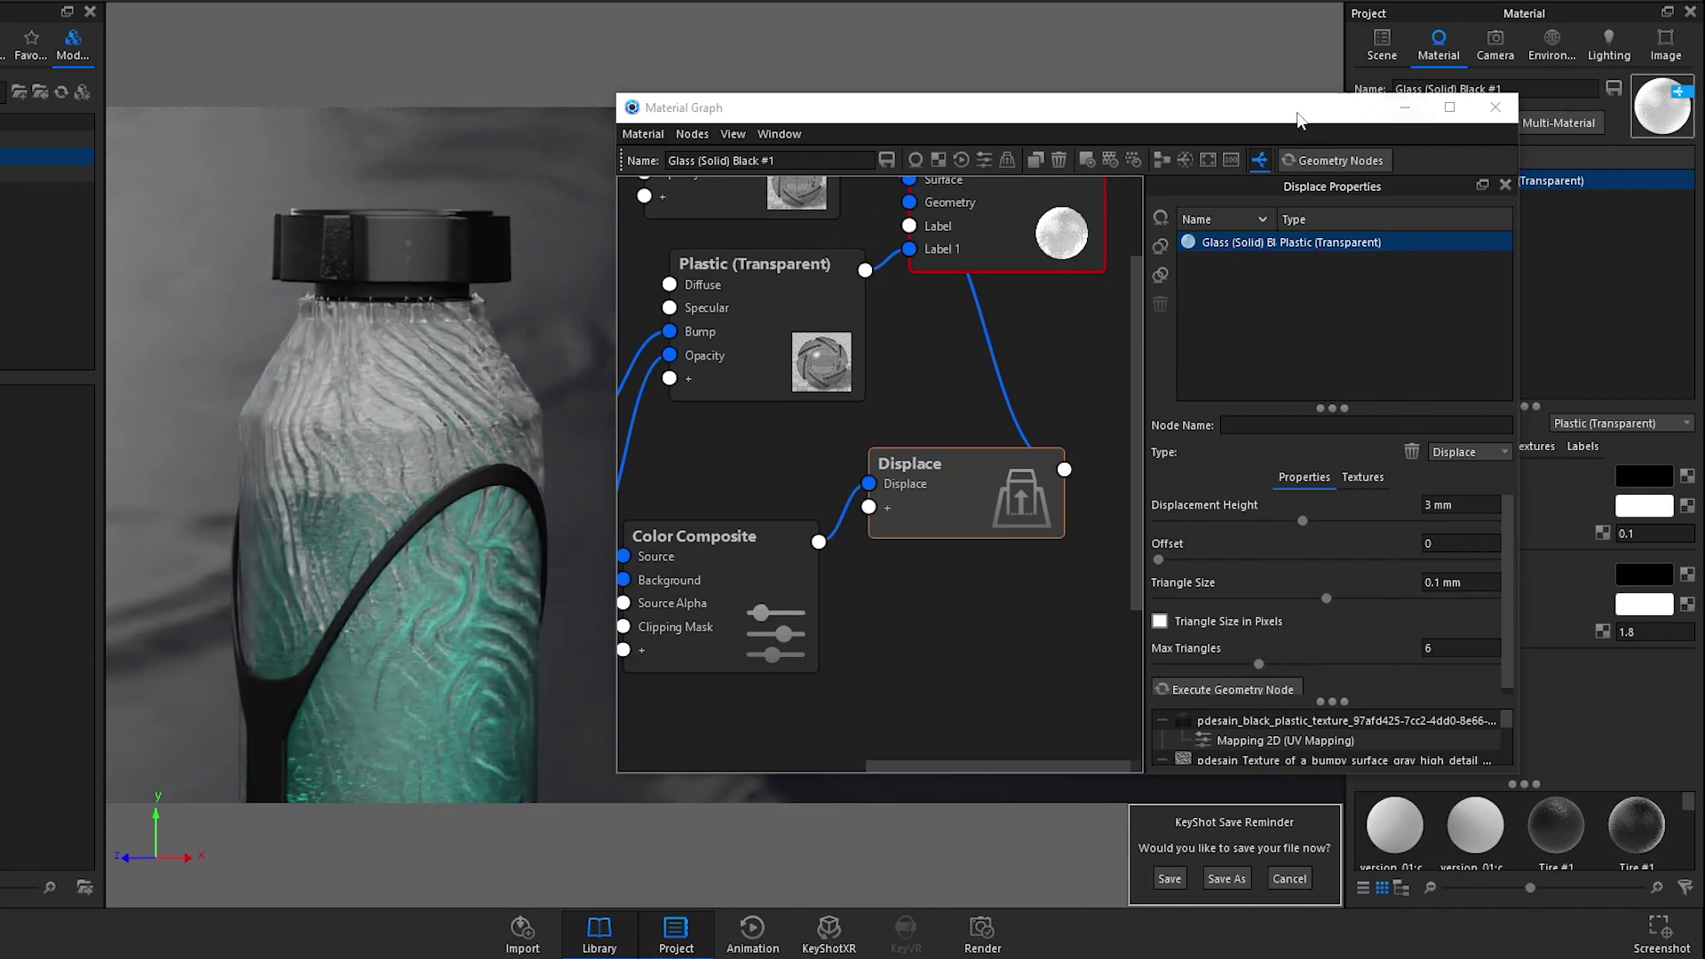
left_click_drag(1395, 113, 1509, 113)
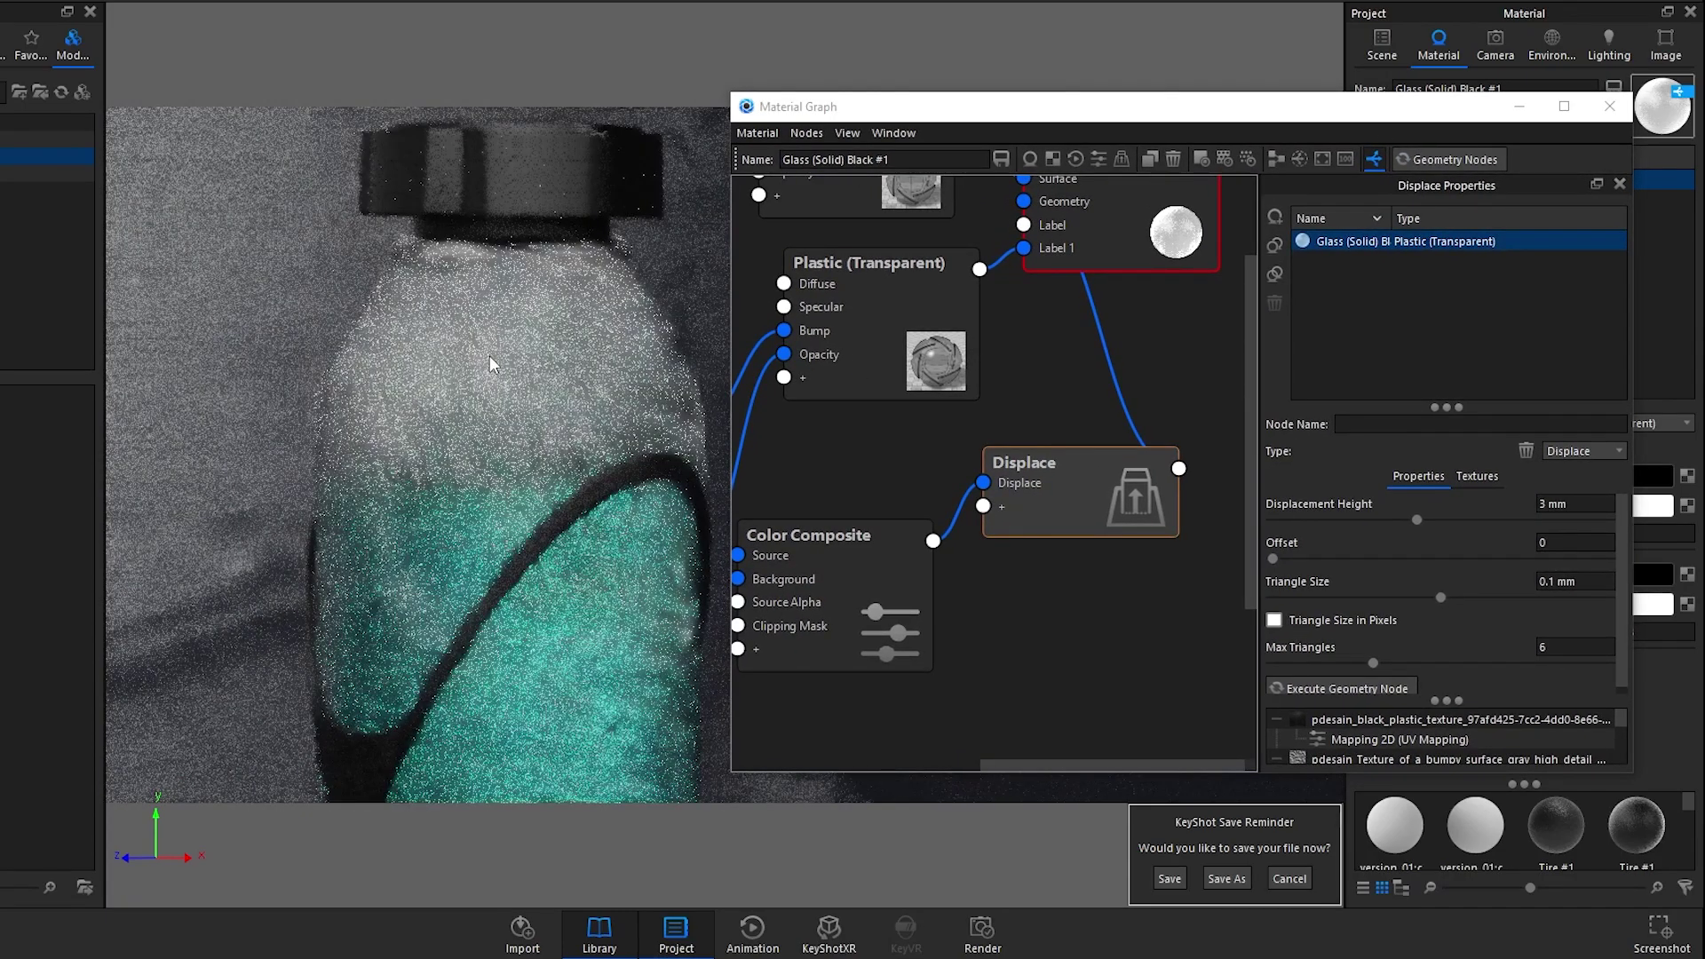
Step: Turn off depth of field for Camera 4, moving the material graph clear of the camera settings
scroll(567, 349, "up", 2)
left_click(1494, 44)
left_click_drag(1466, 106, 1494, 188)
left_click(1379, 761)
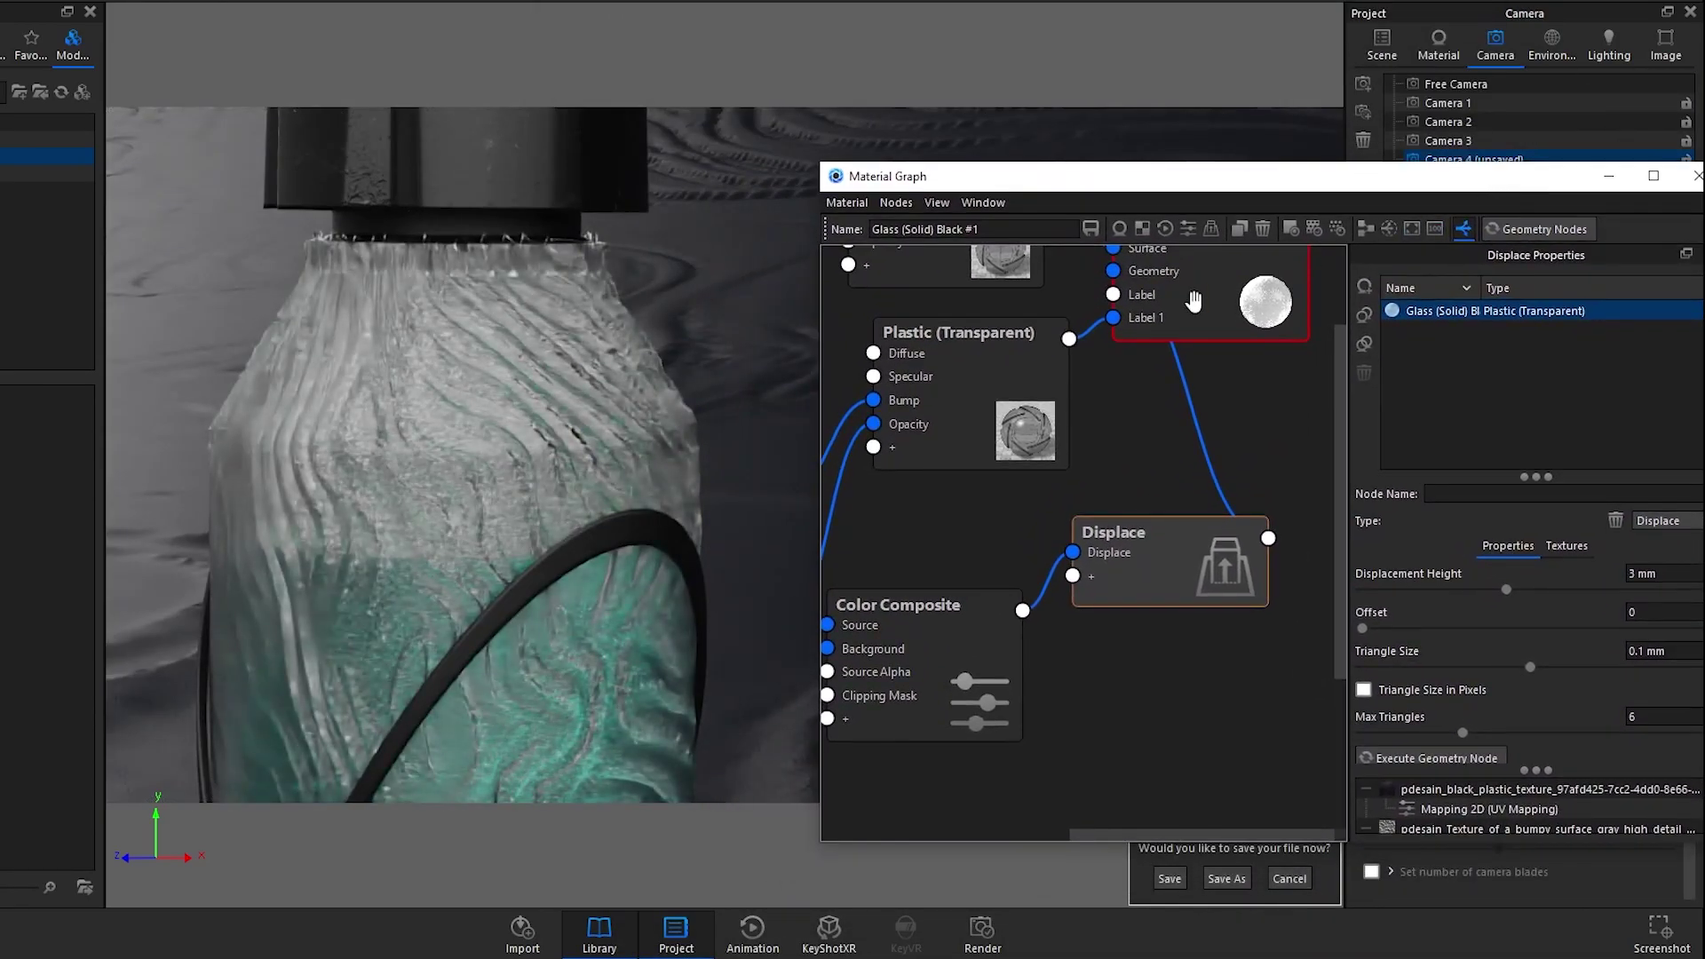
Step: Examine the displaced ridges on the bottle's neck and shoulder up close and from several angles
scroll(432, 411, "up", 3)
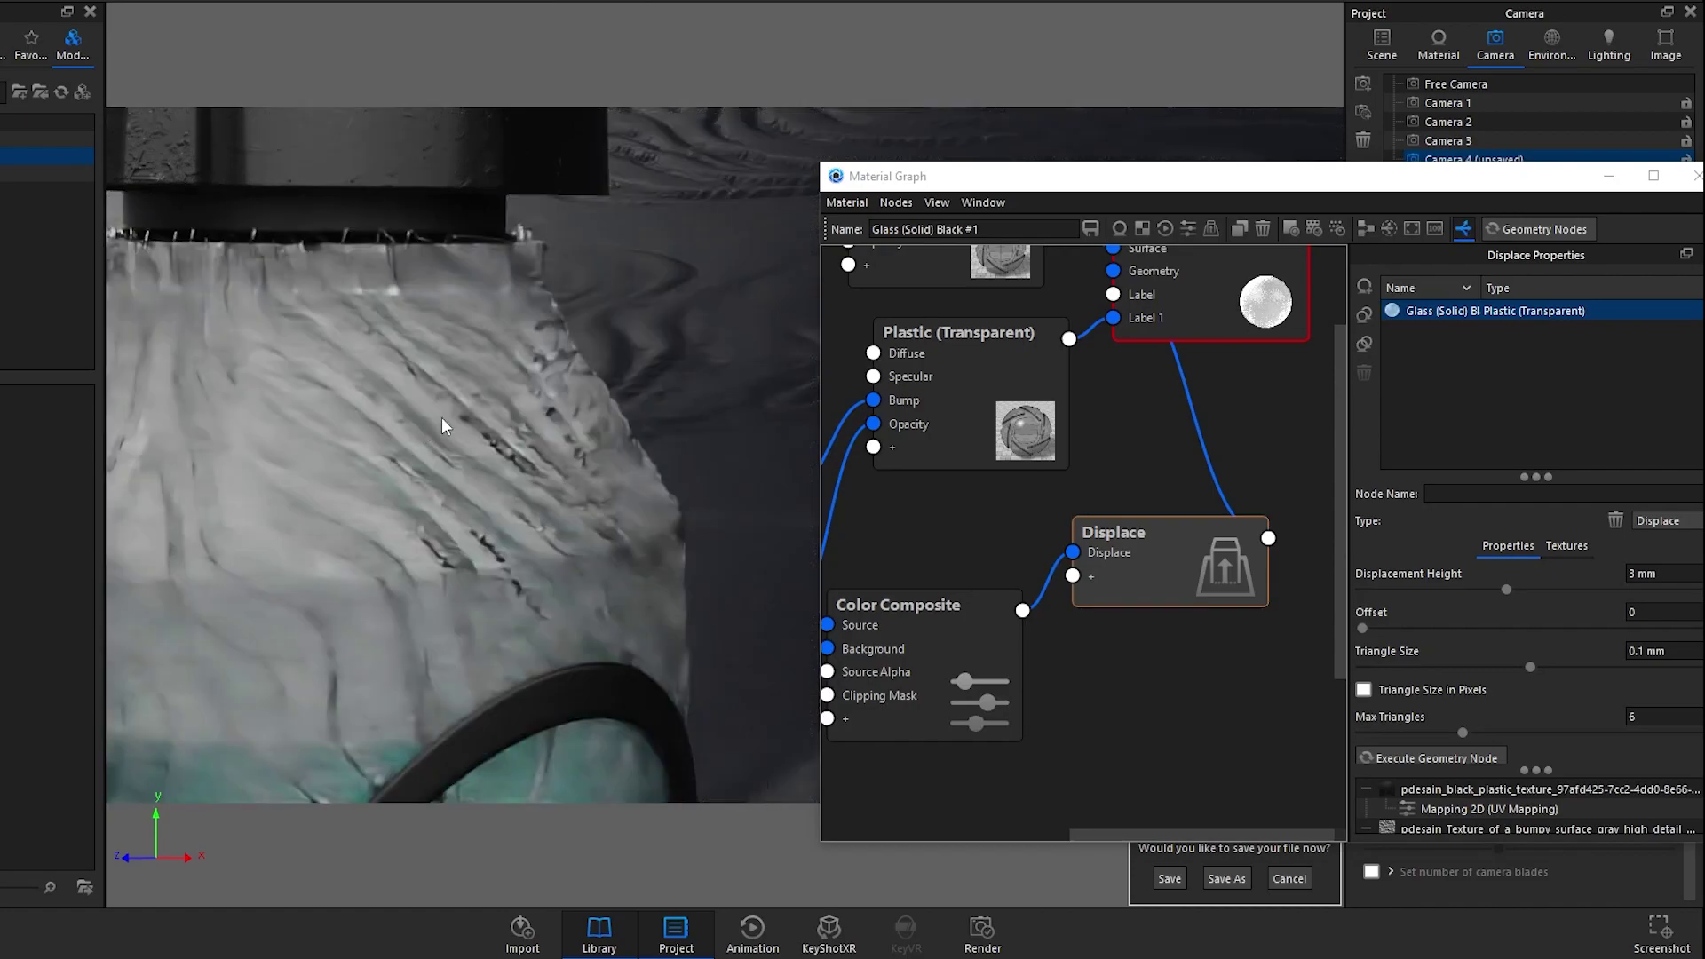
middle_click_drag(440, 418, 536, 461)
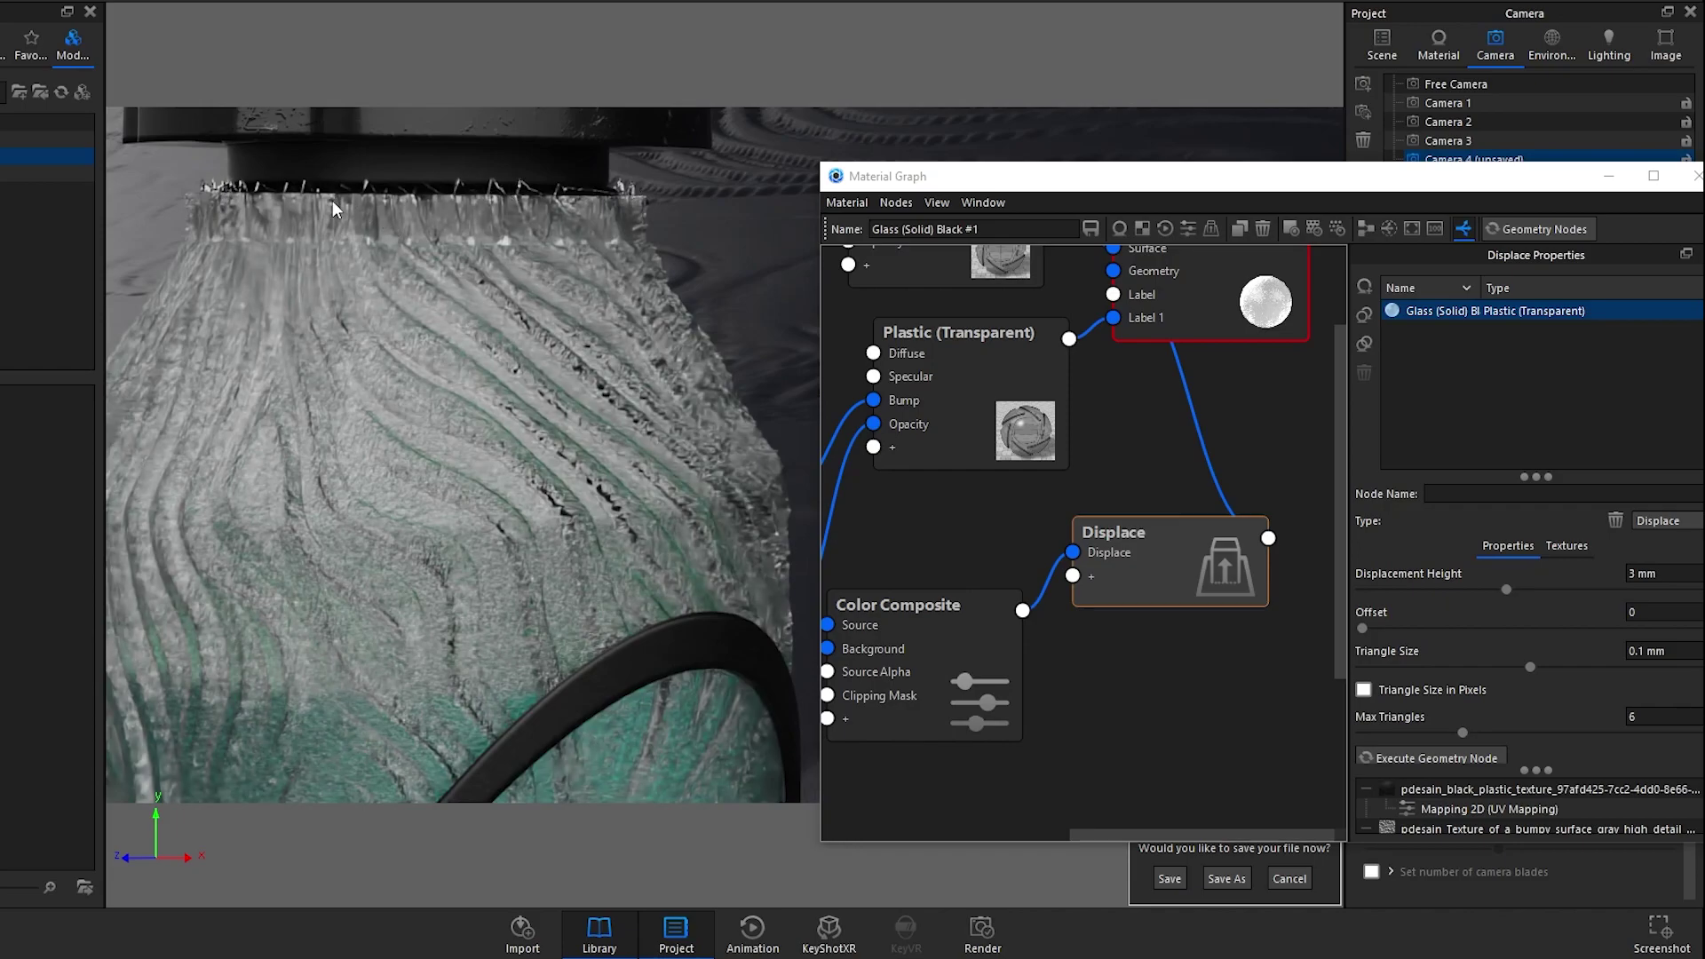
scroll(528, 305, "down", 2)
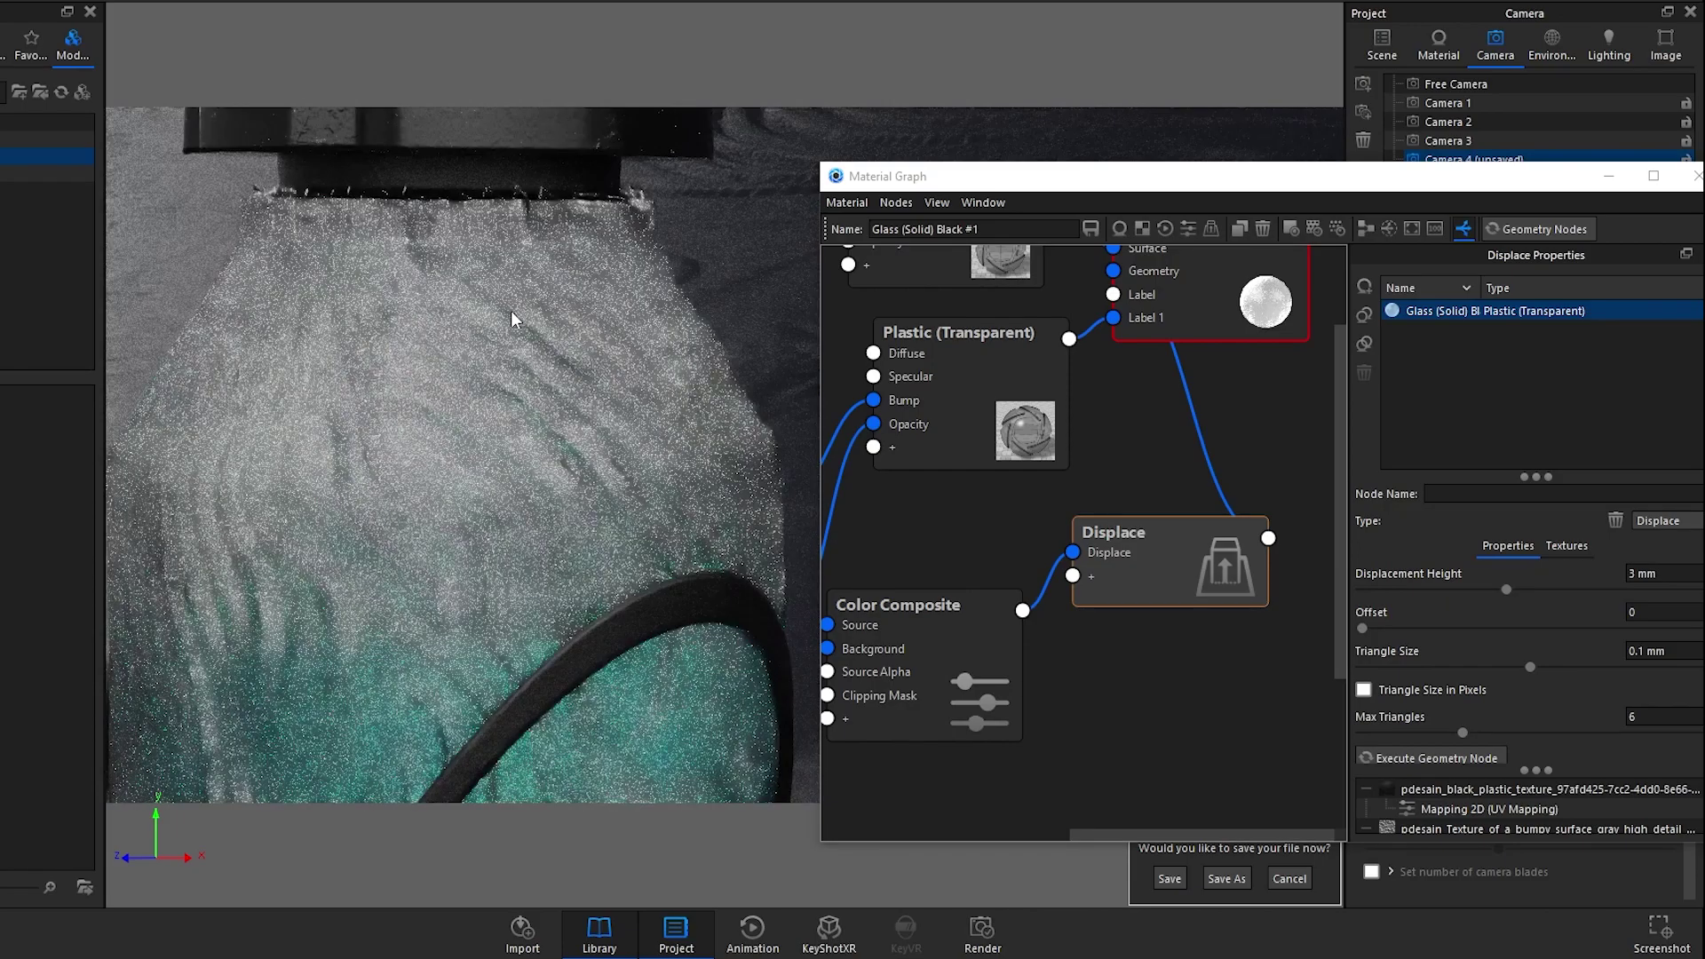
scroll(504, 312, "down", 2)
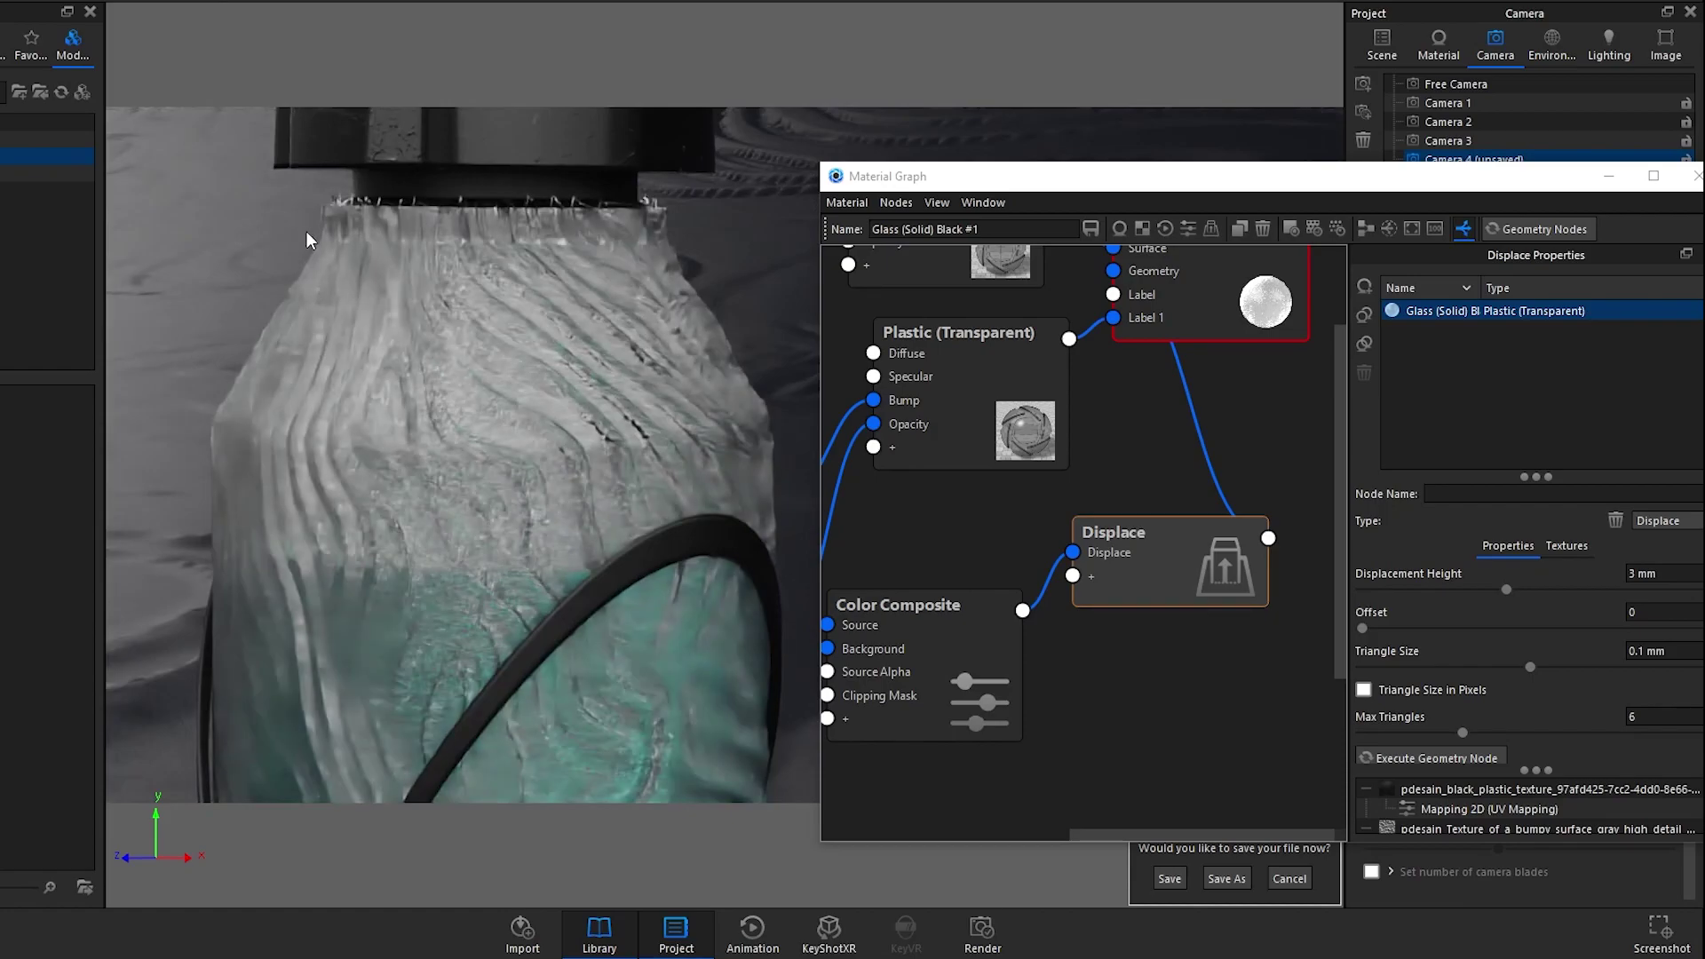
scroll(552, 394, "down", 3)
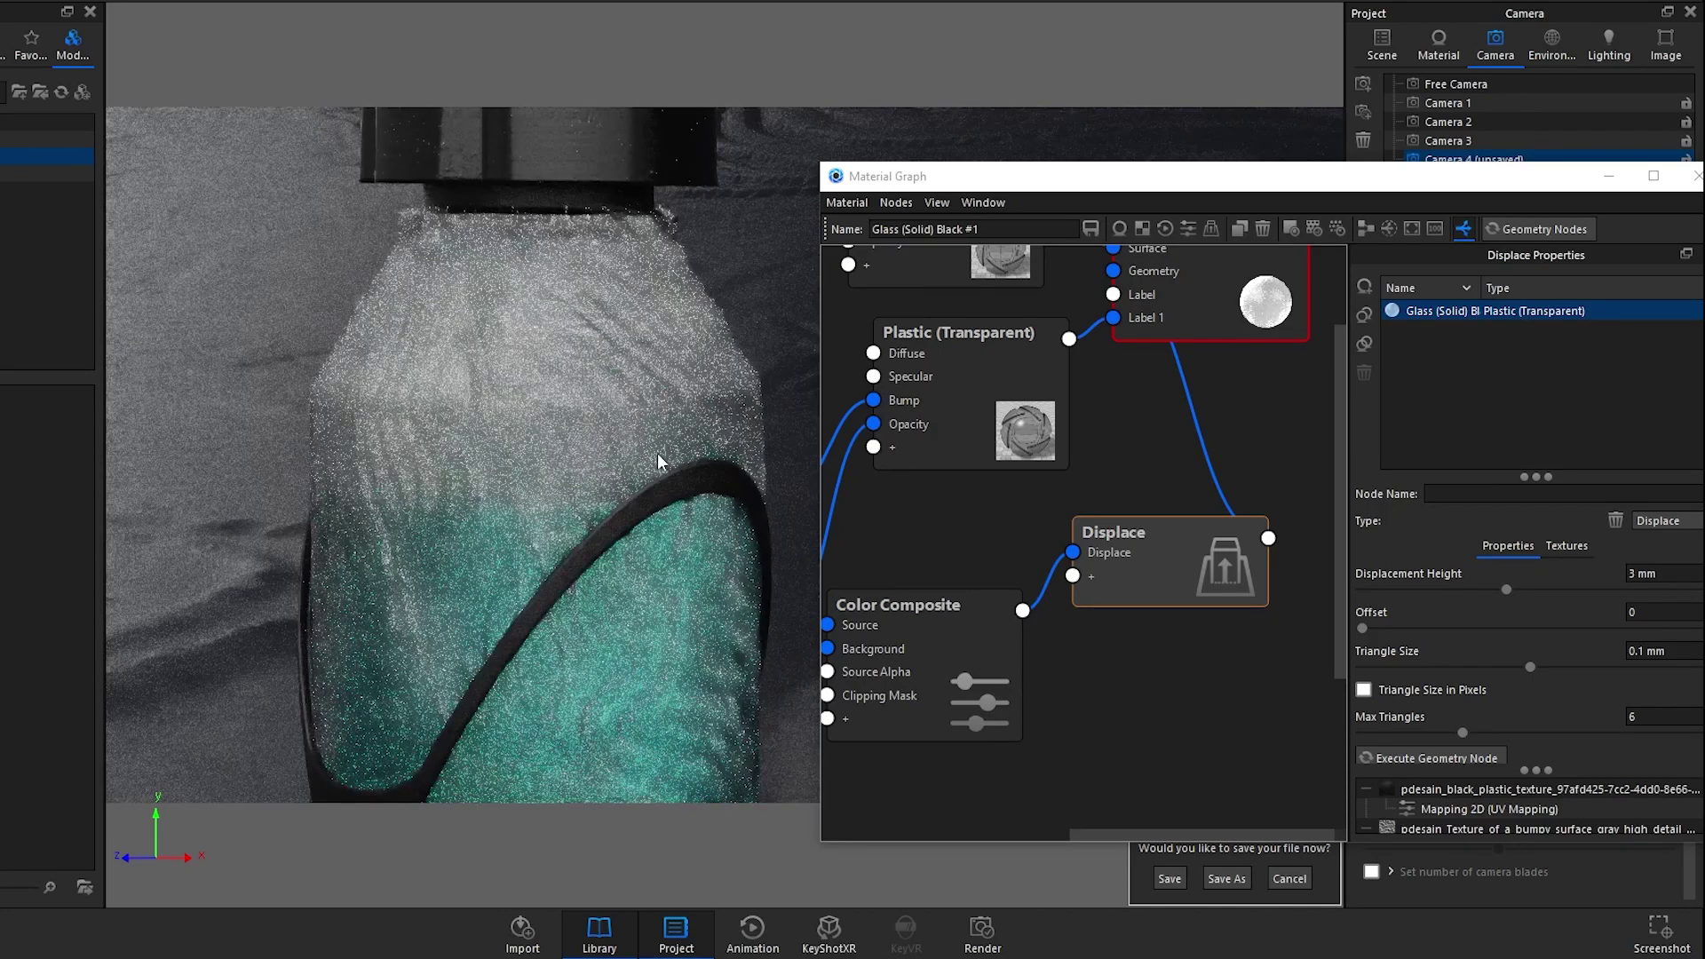
left_click_drag(677, 560, 478, 537)
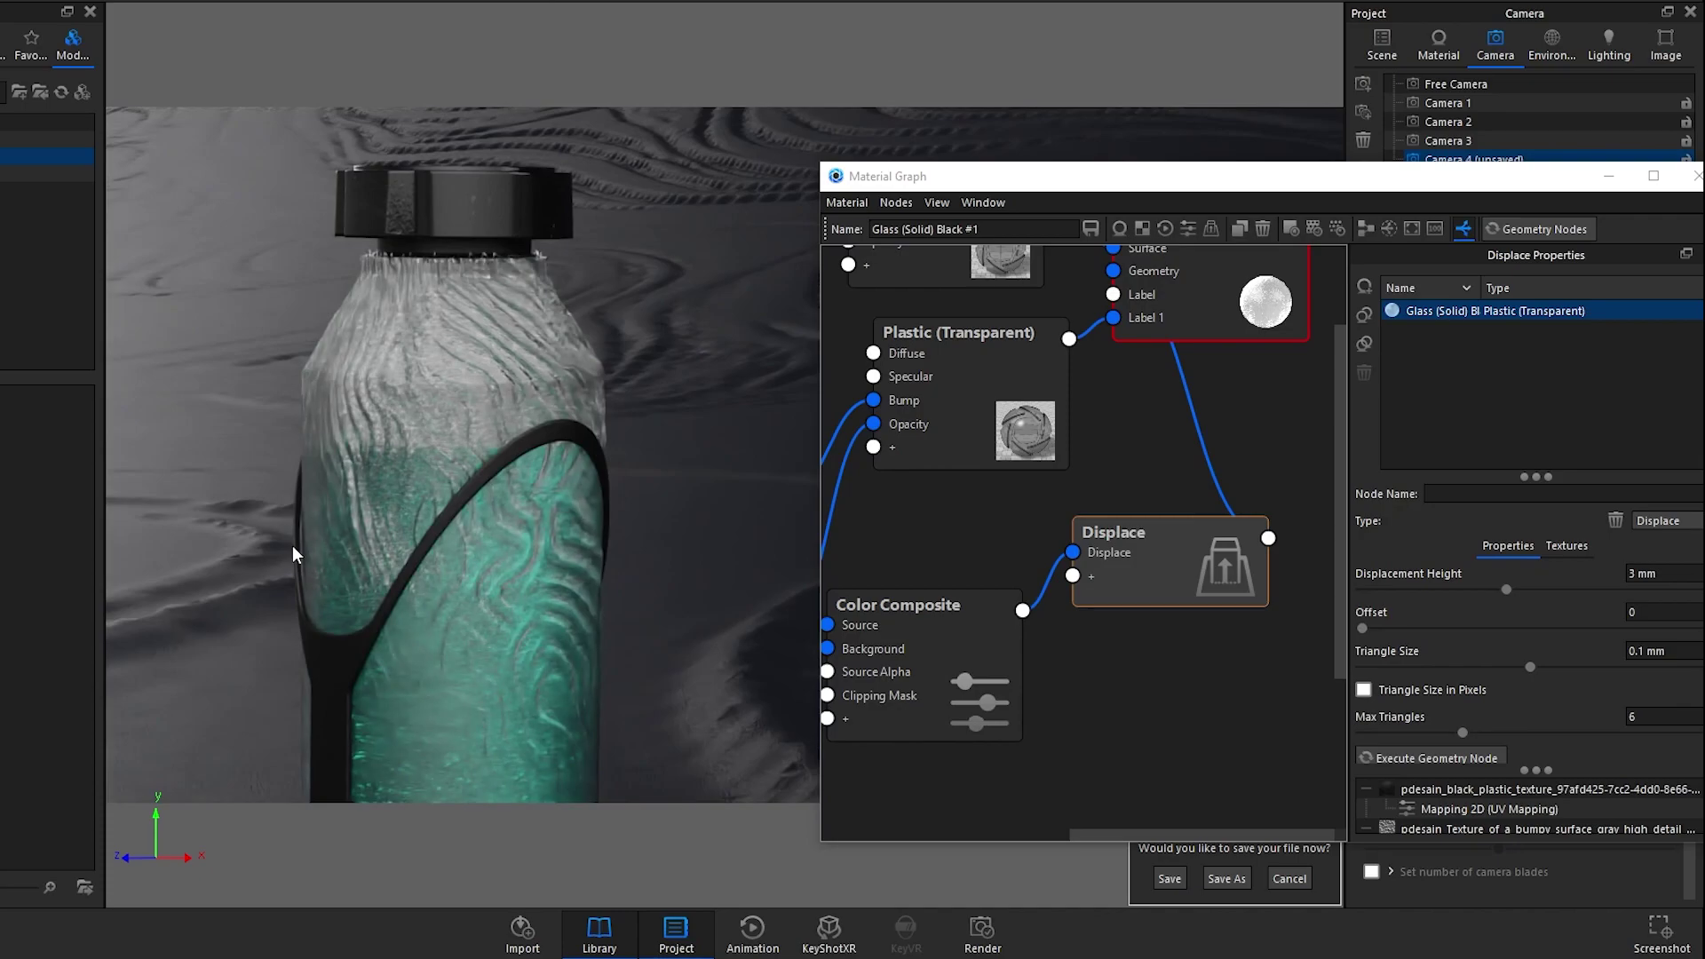
left_click_drag(545, 467, 340, 511)
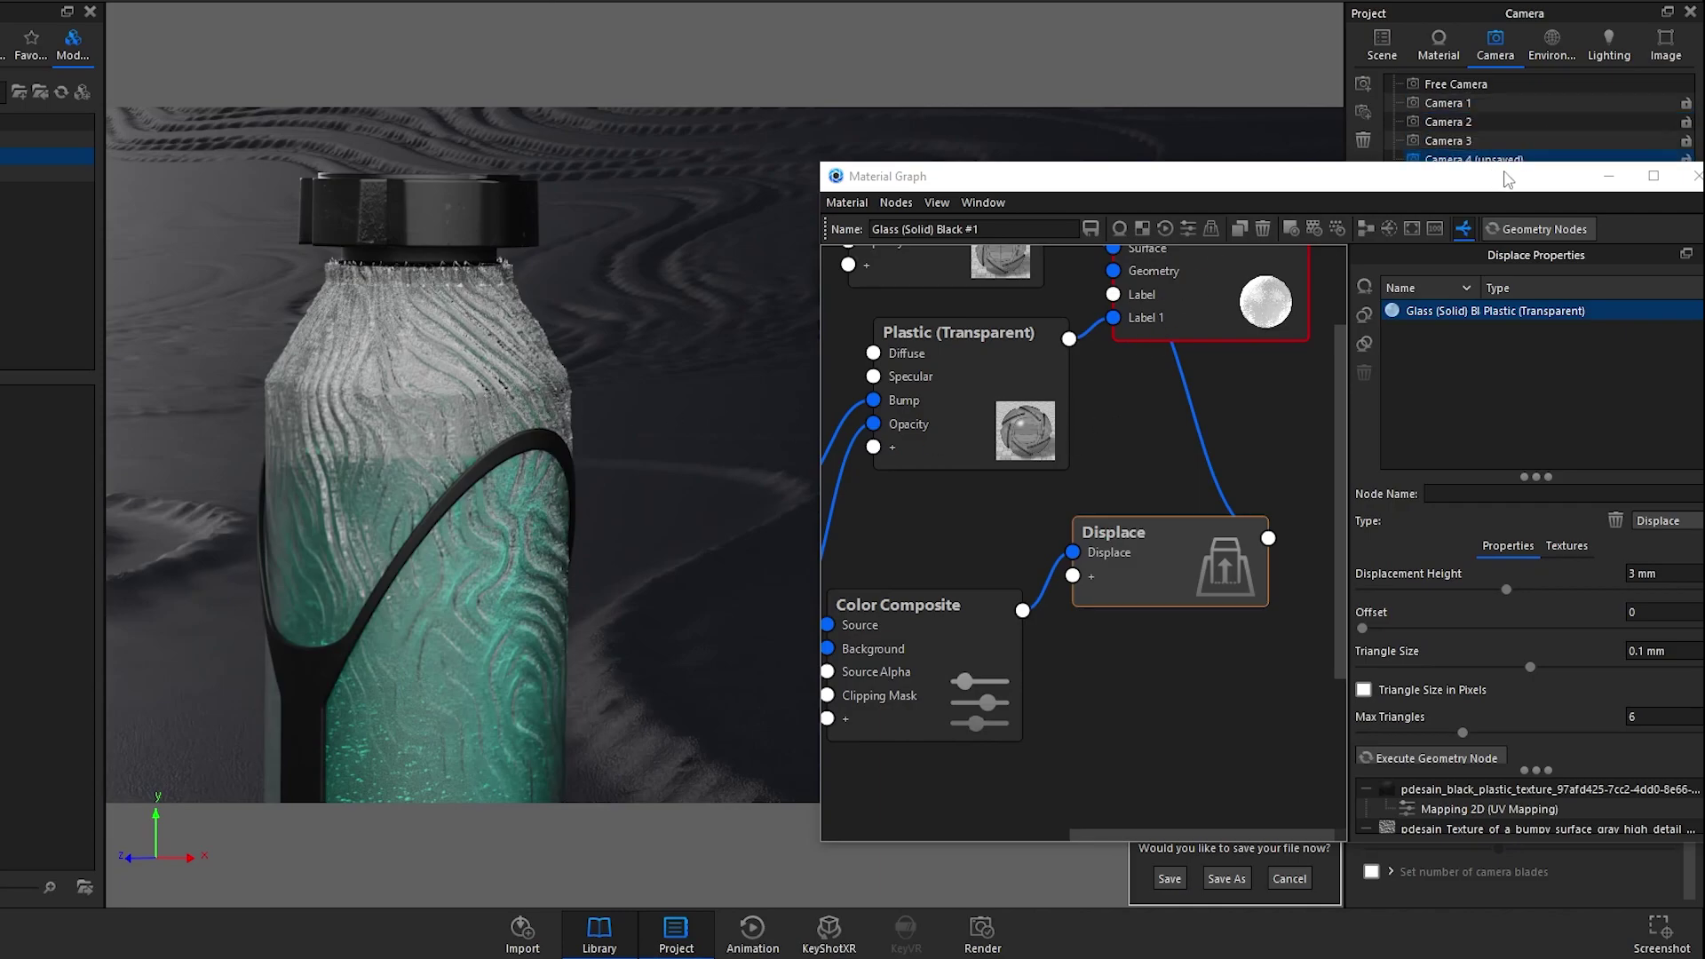
Step: Close the material graph and select the Product lighting preset for the scene
left_click(1696, 176)
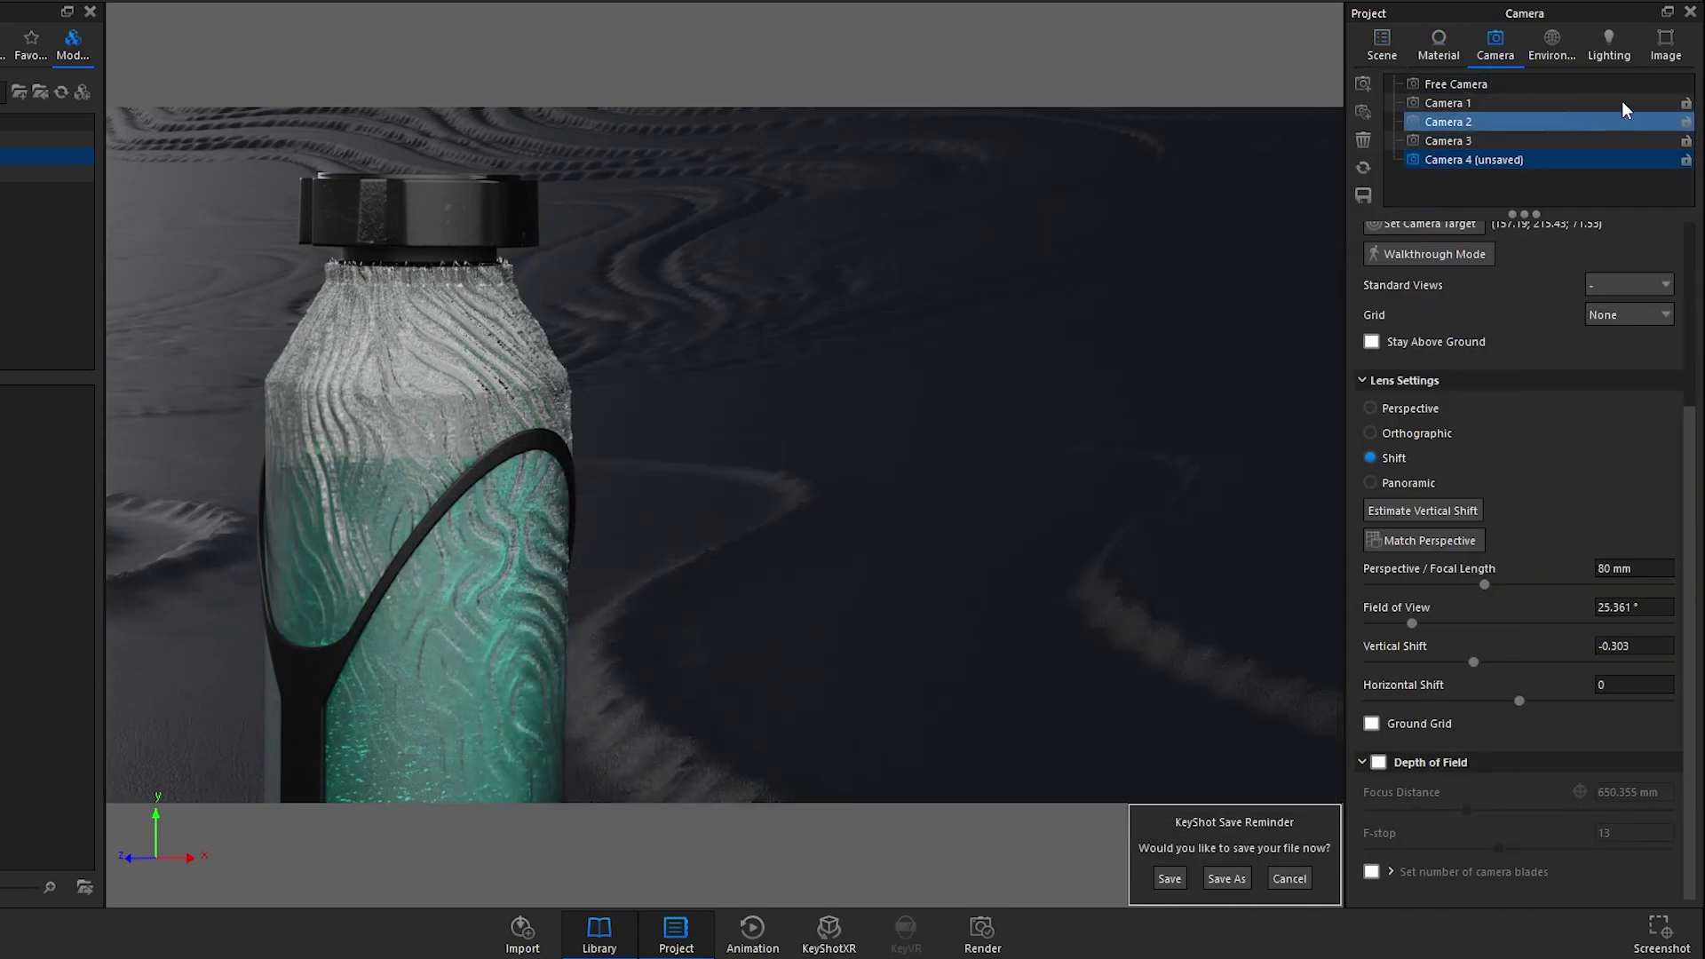
left_click(1666, 43)
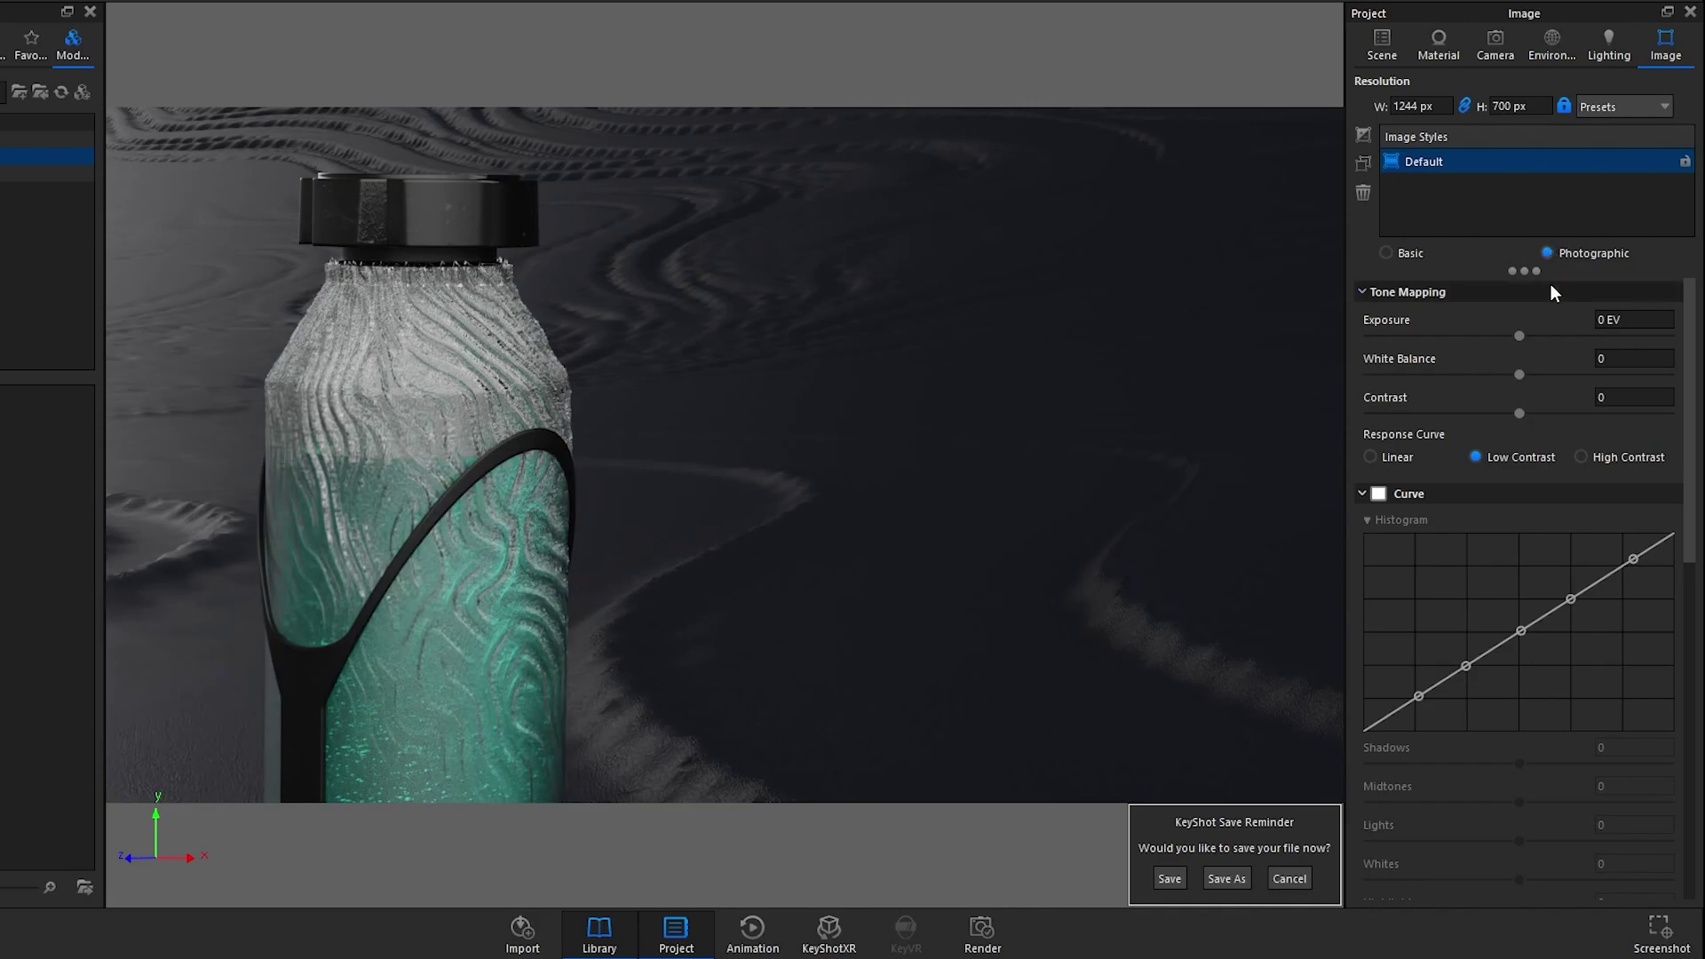
left_click(1608, 44)
left_click(1390, 169)
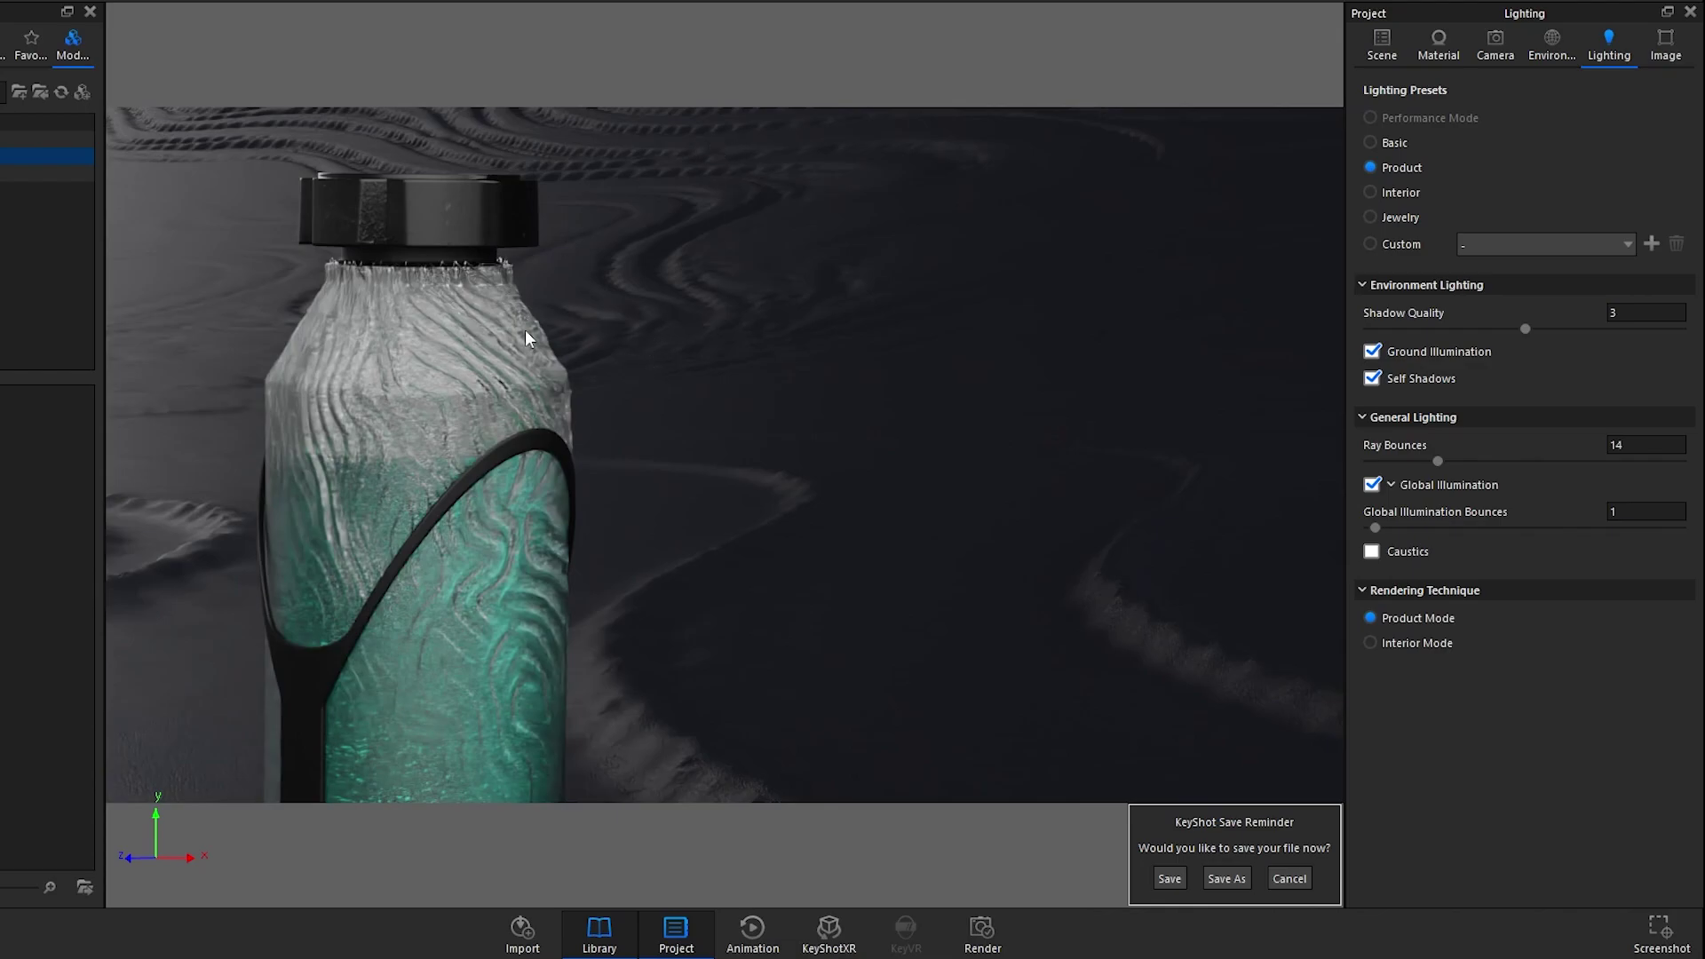
left_click(1550, 56)
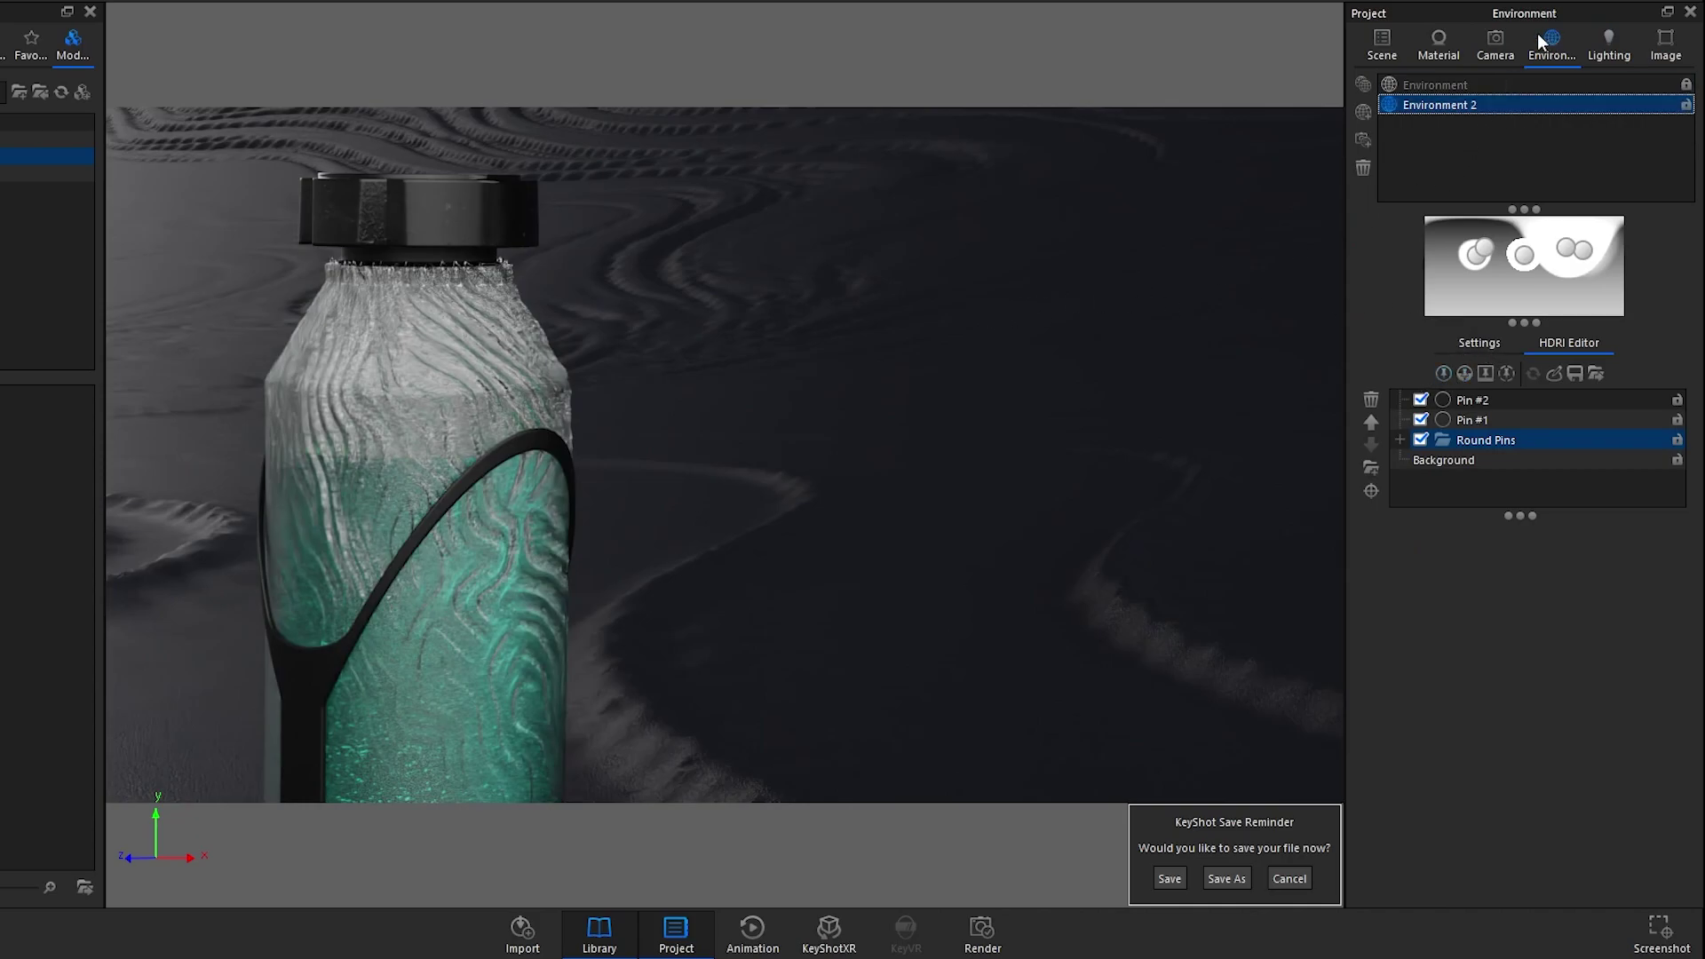
Step: Restore the saved Camera 4 view and add a new camera from it with depth of field turned on
left_click(1499, 46)
left_click(1484, 161)
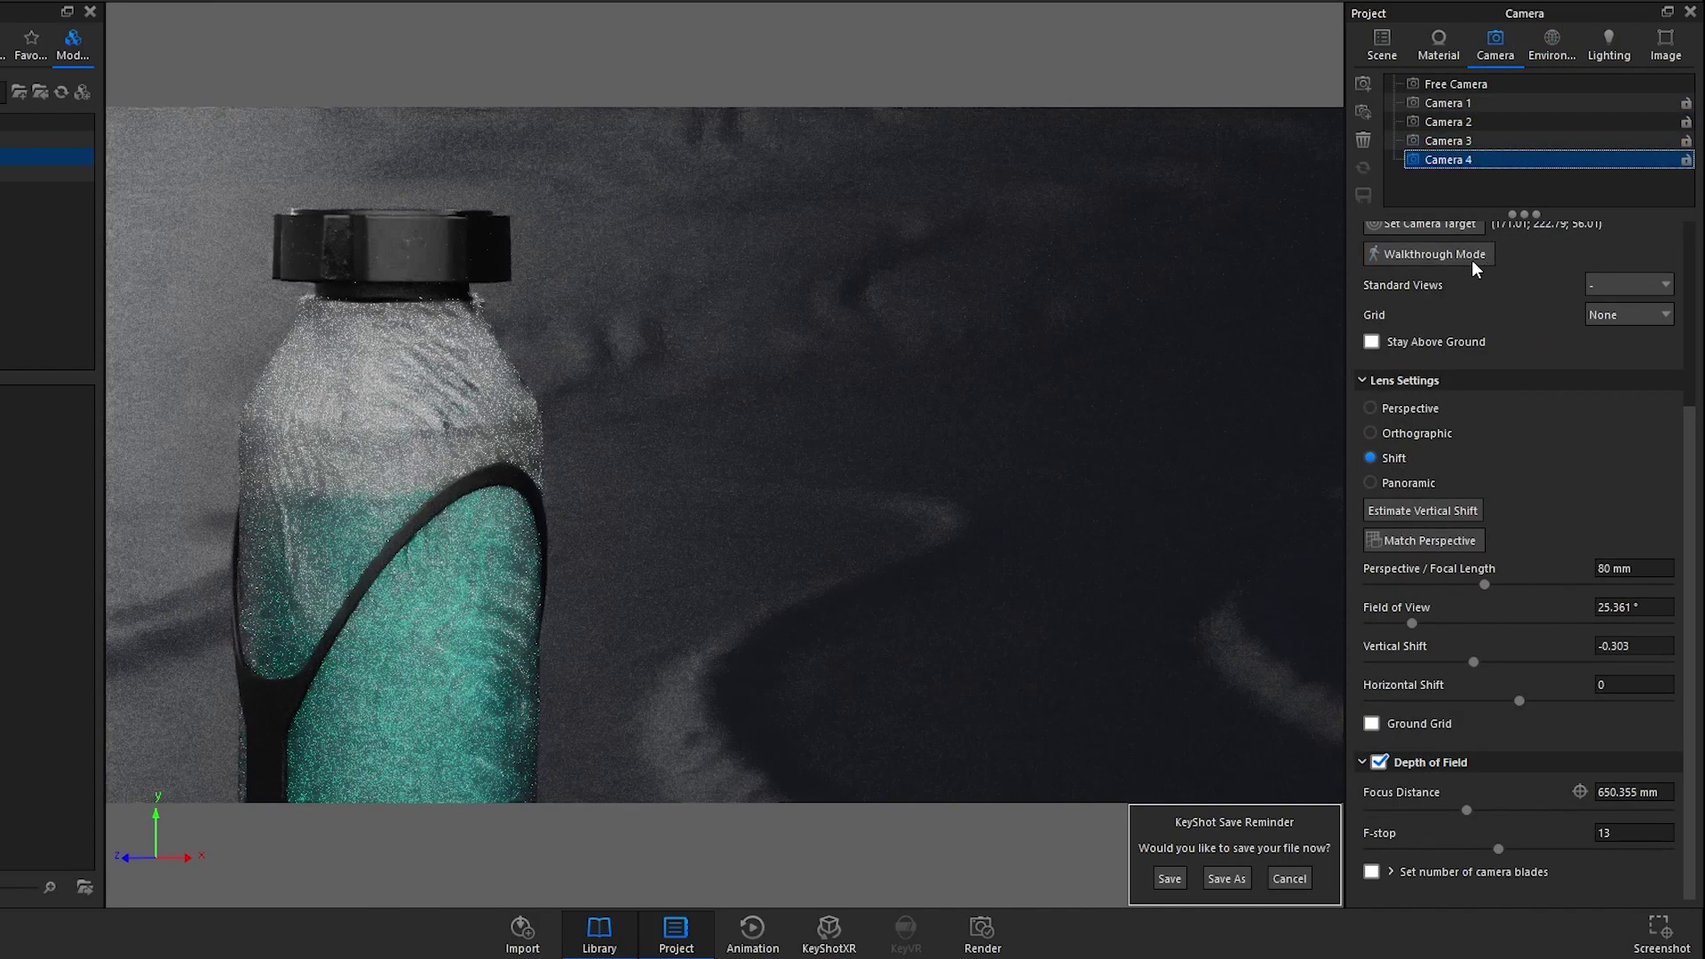
left_click(1378, 763)
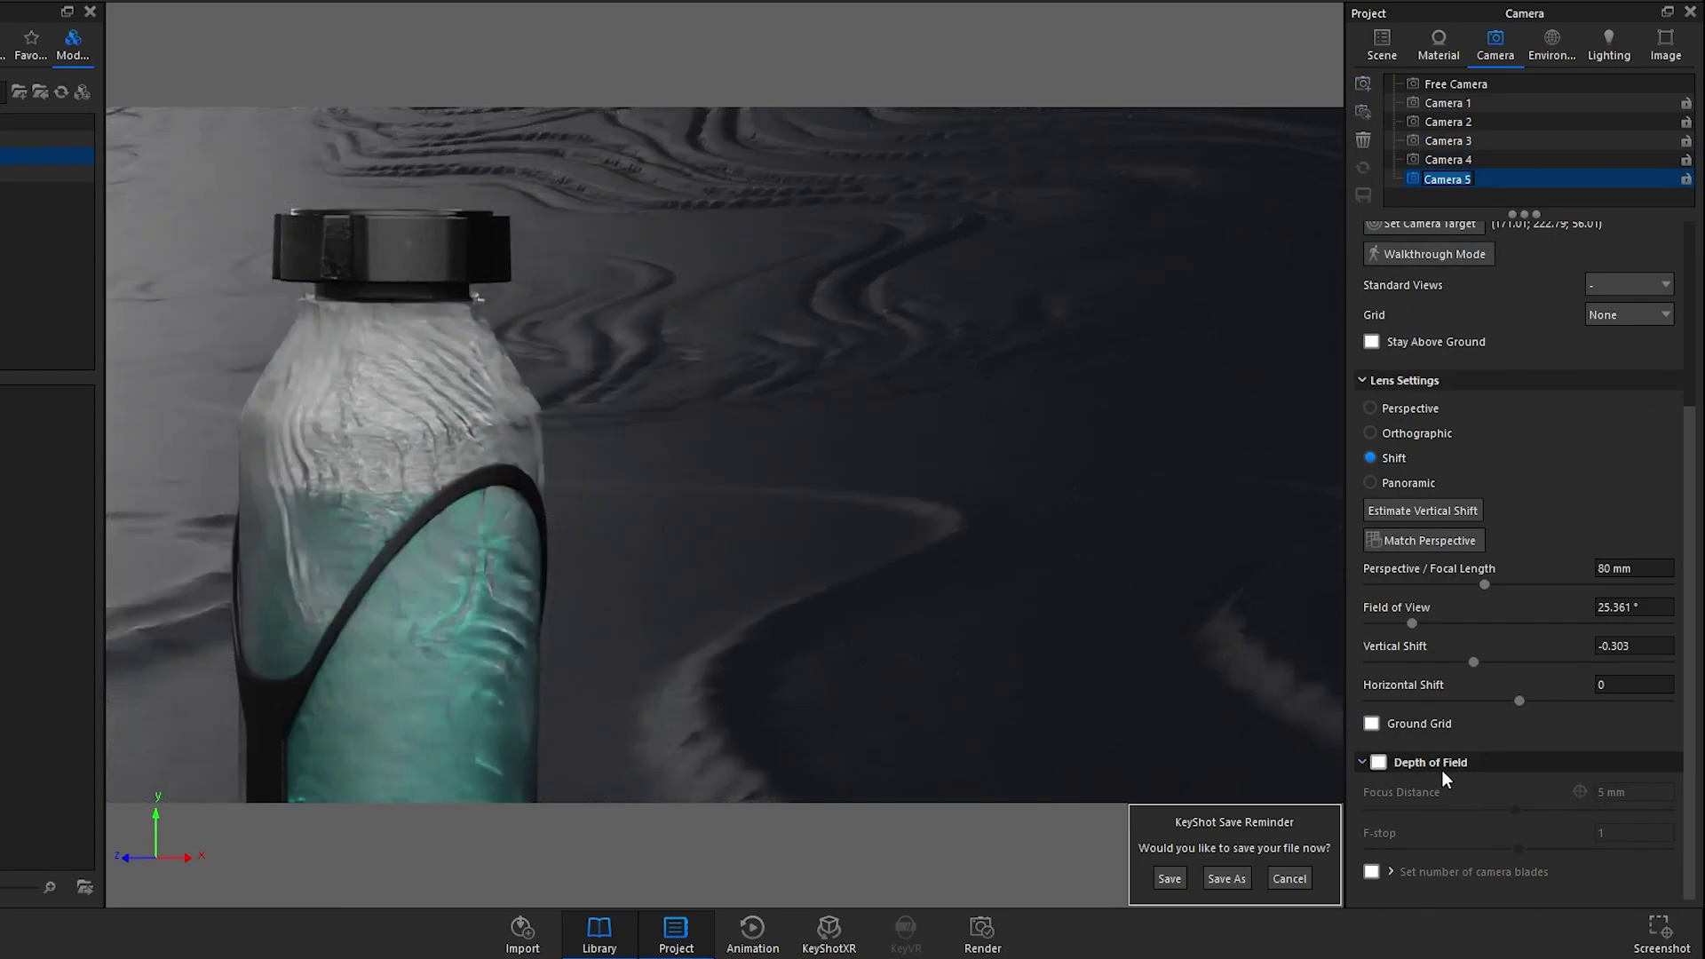
left_click(1379, 763)
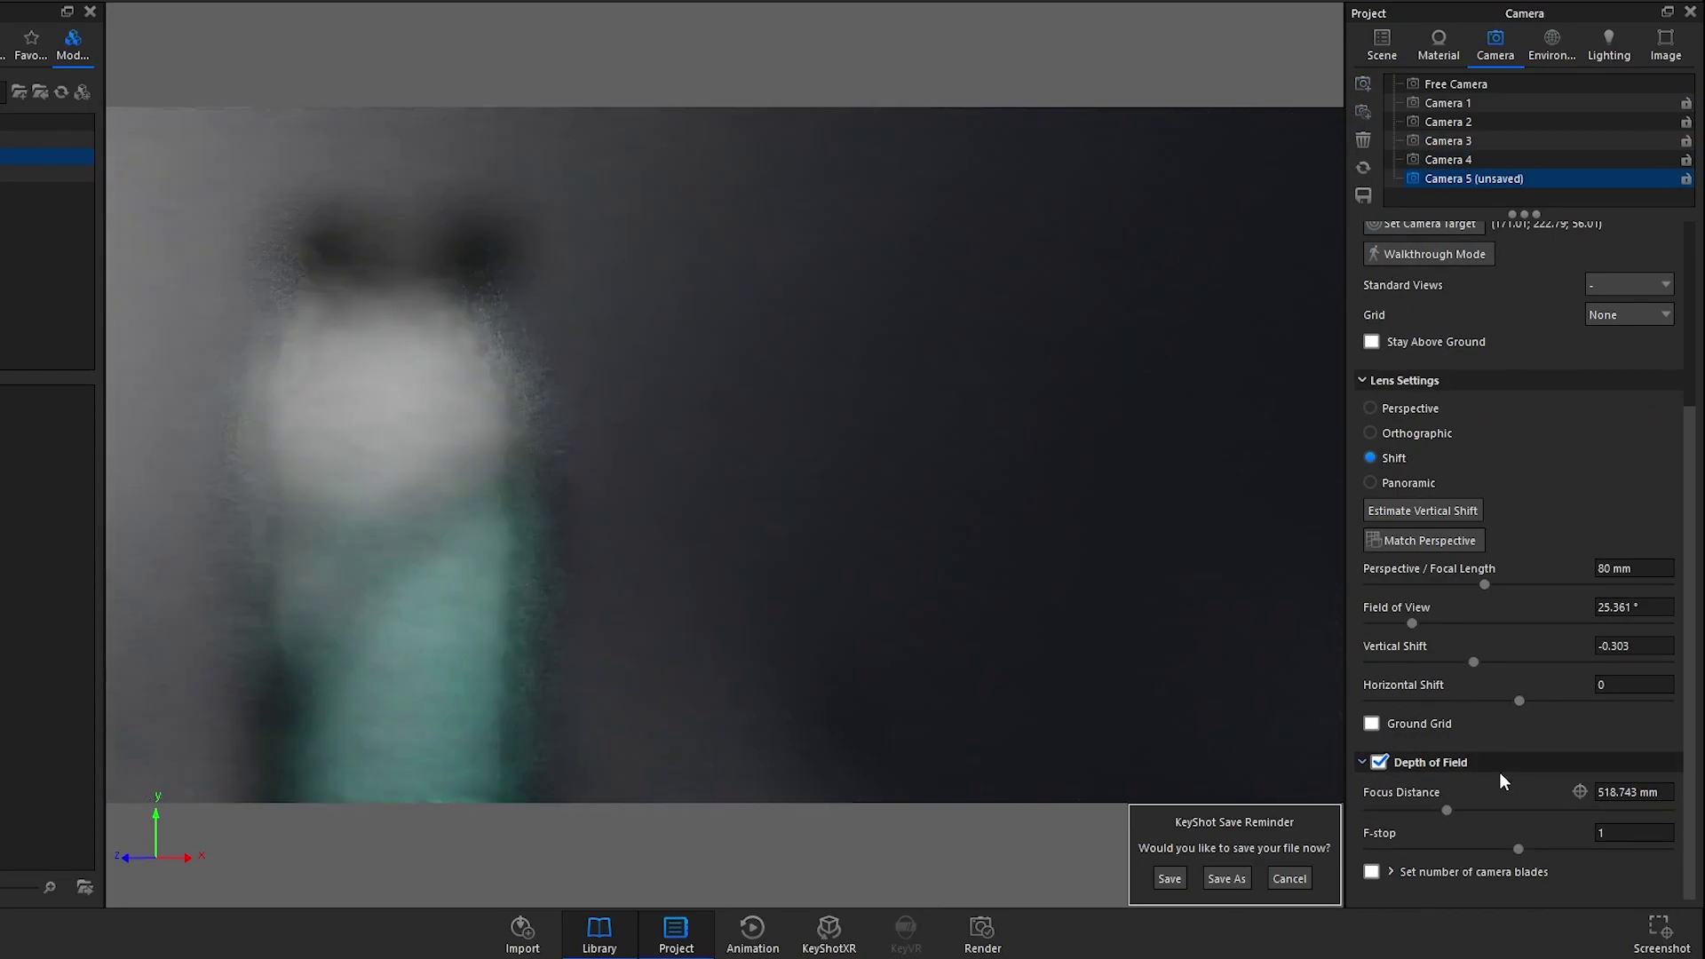
Step: Set Camera 5's focal point on the bottle's shoulder surface
left_click(1580, 794)
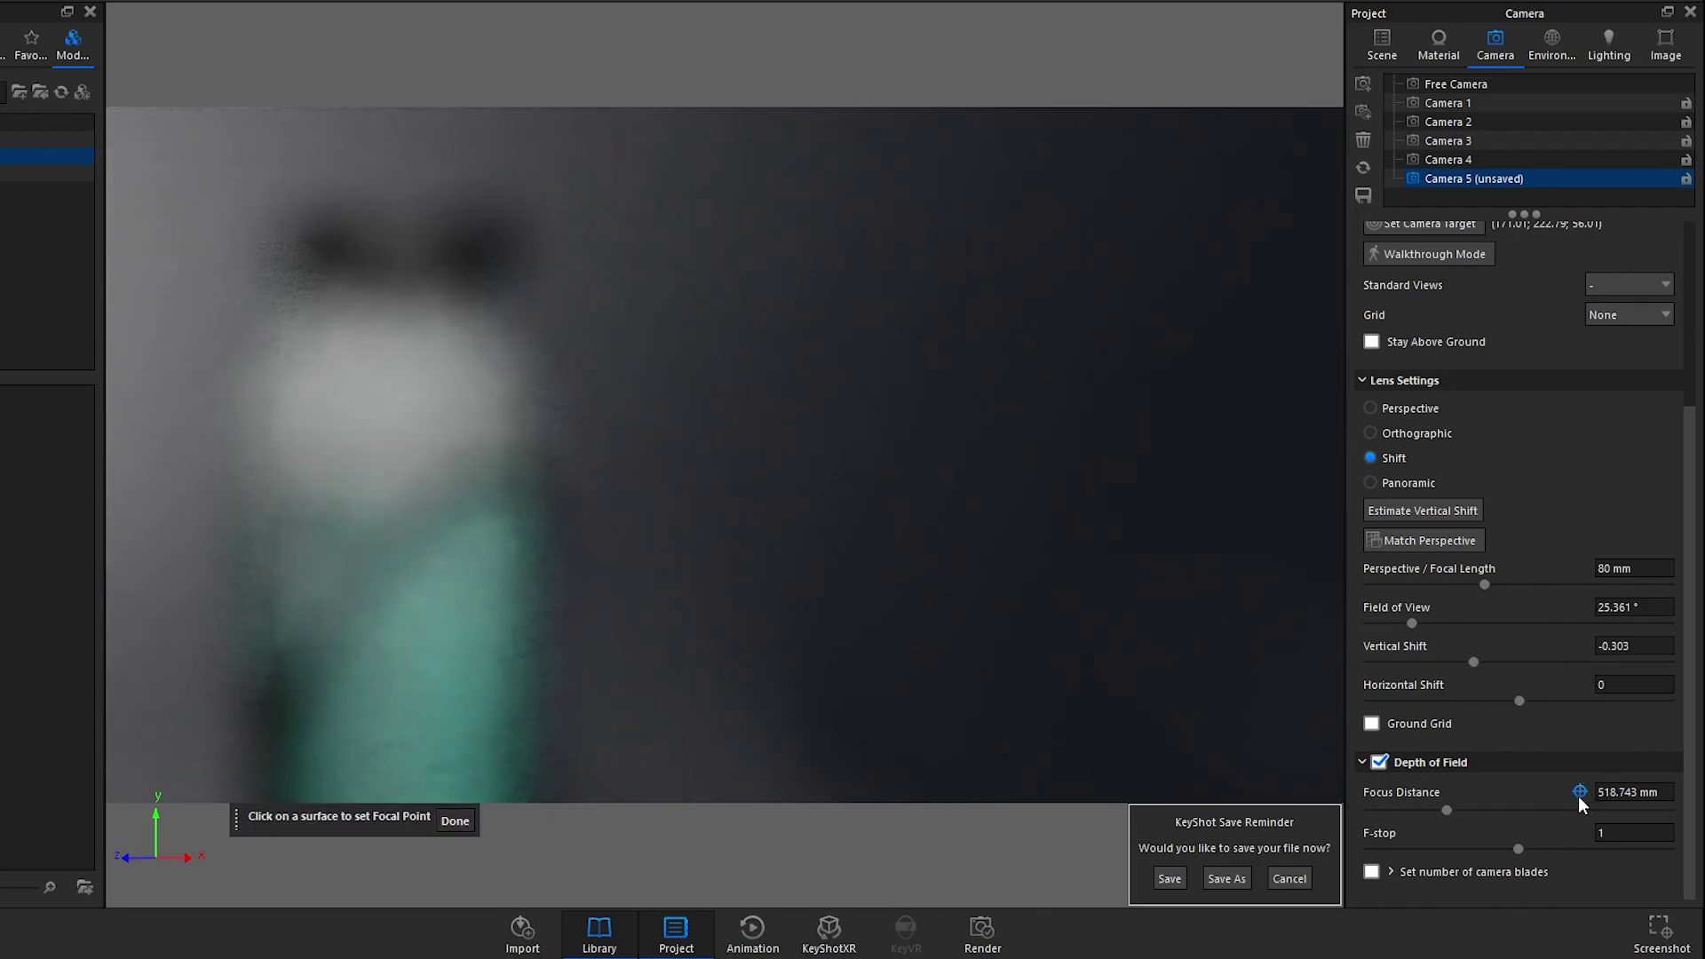
left_click(401, 389)
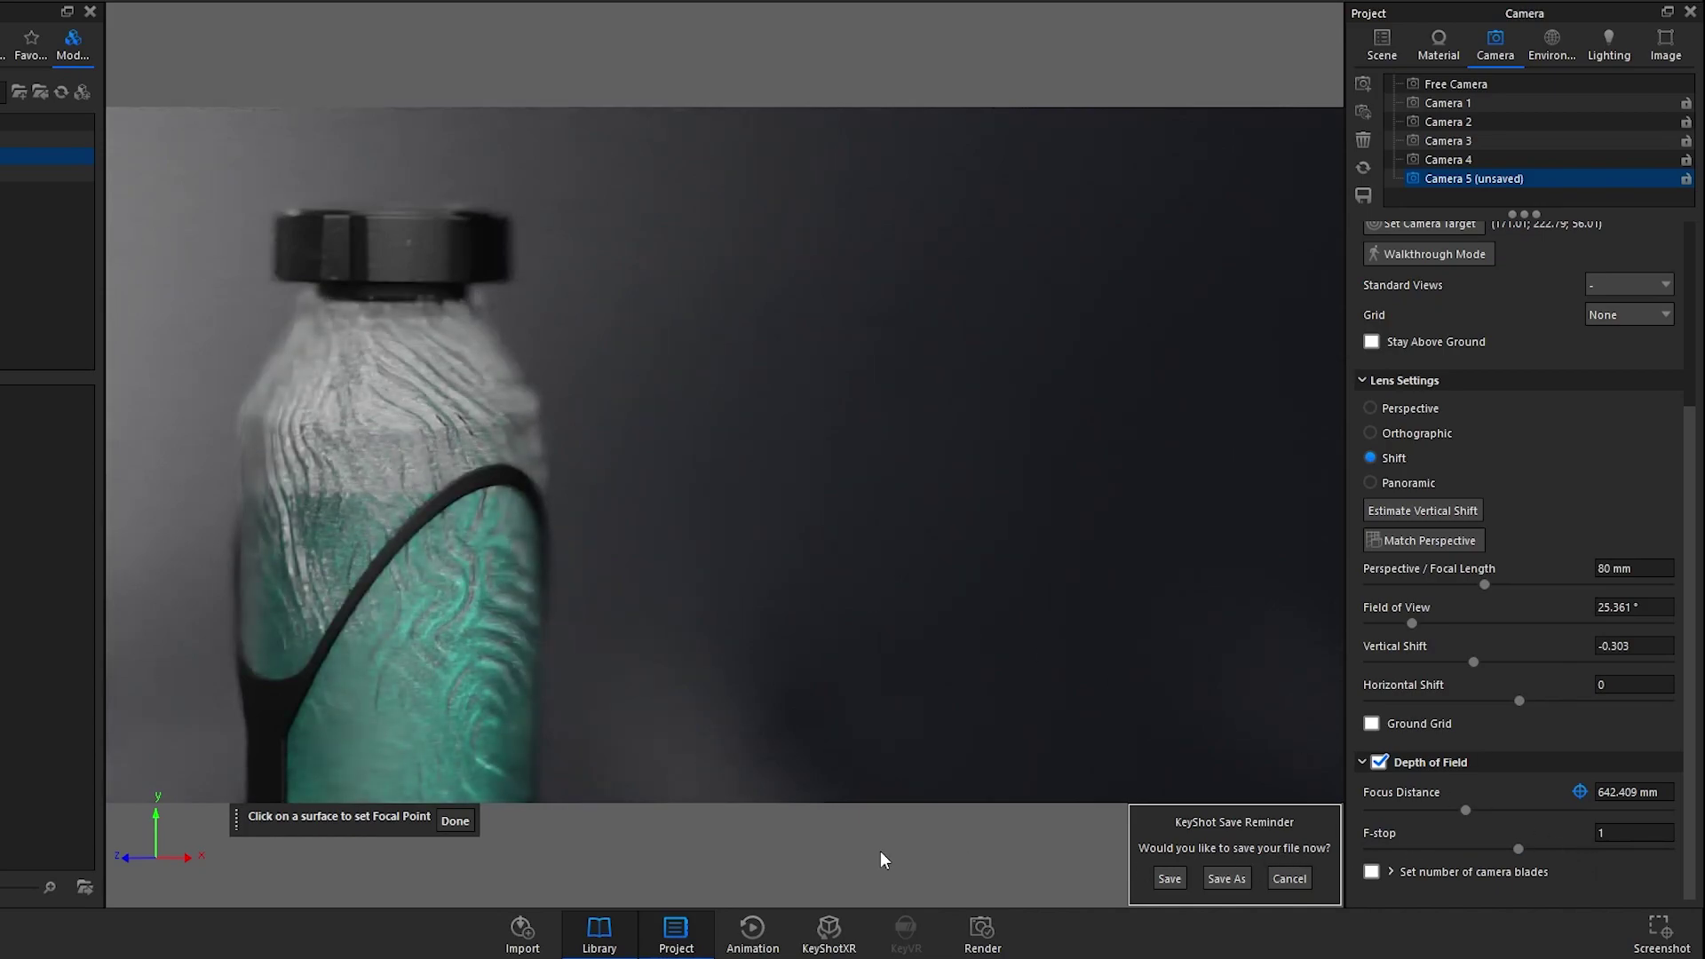
left_click(455, 820)
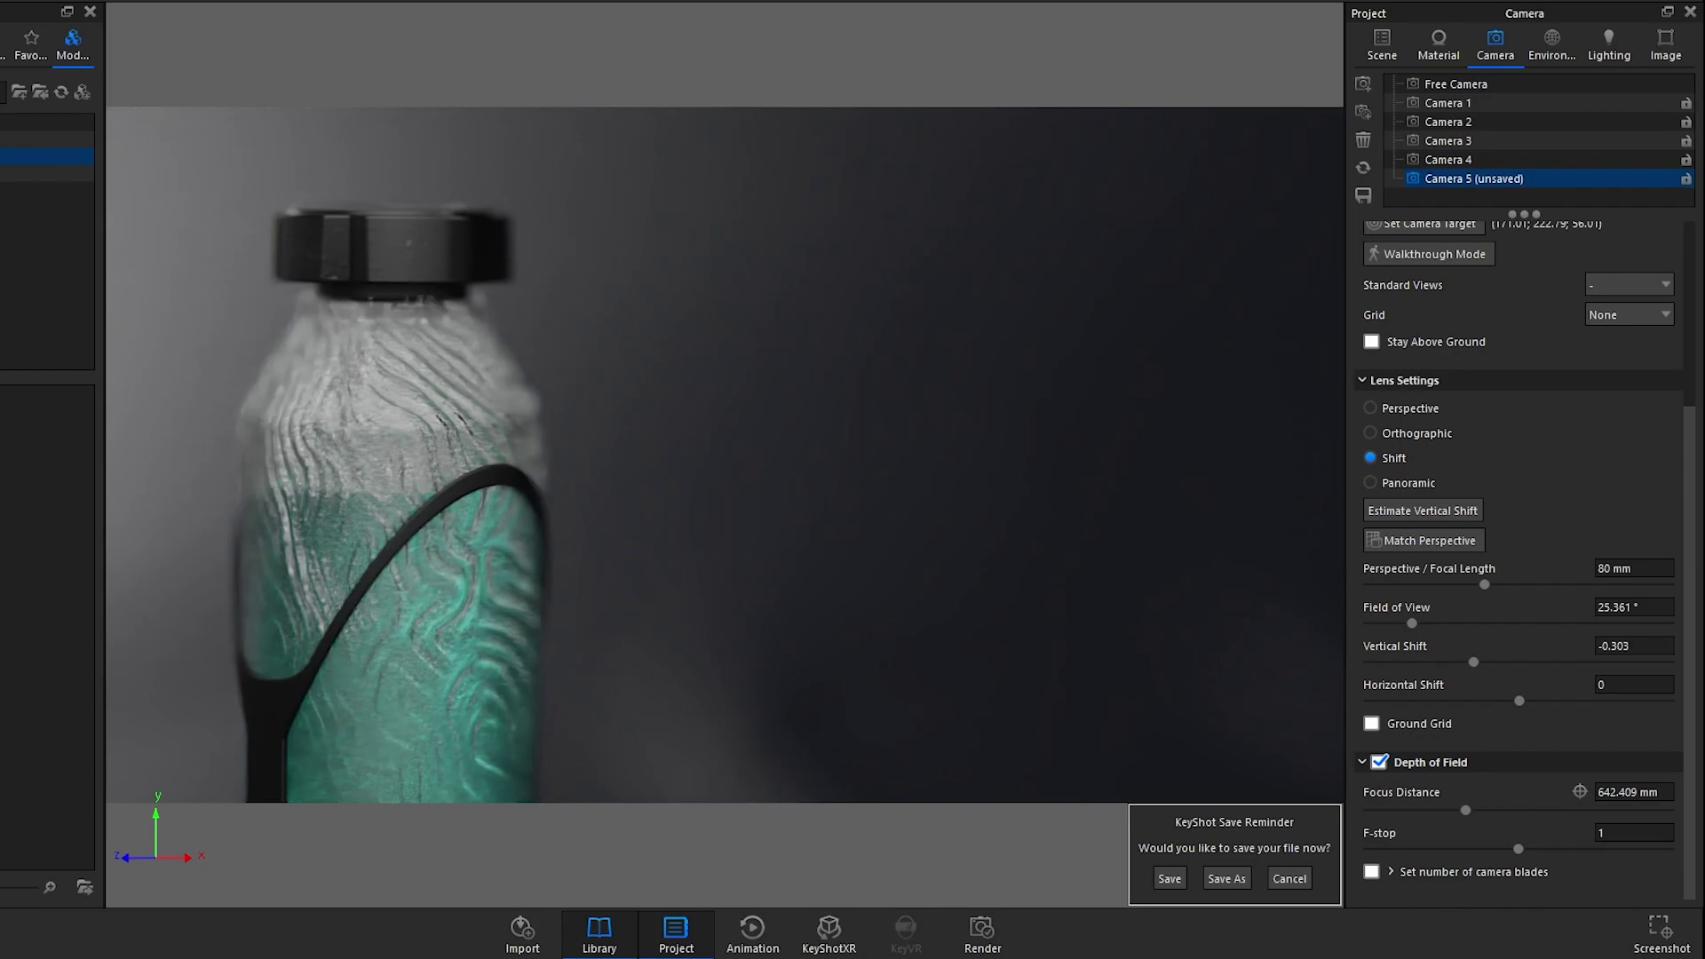
Step: Bring up the geometry view framed on the bottle and set Camera 5's F-stop to 6
key("o")
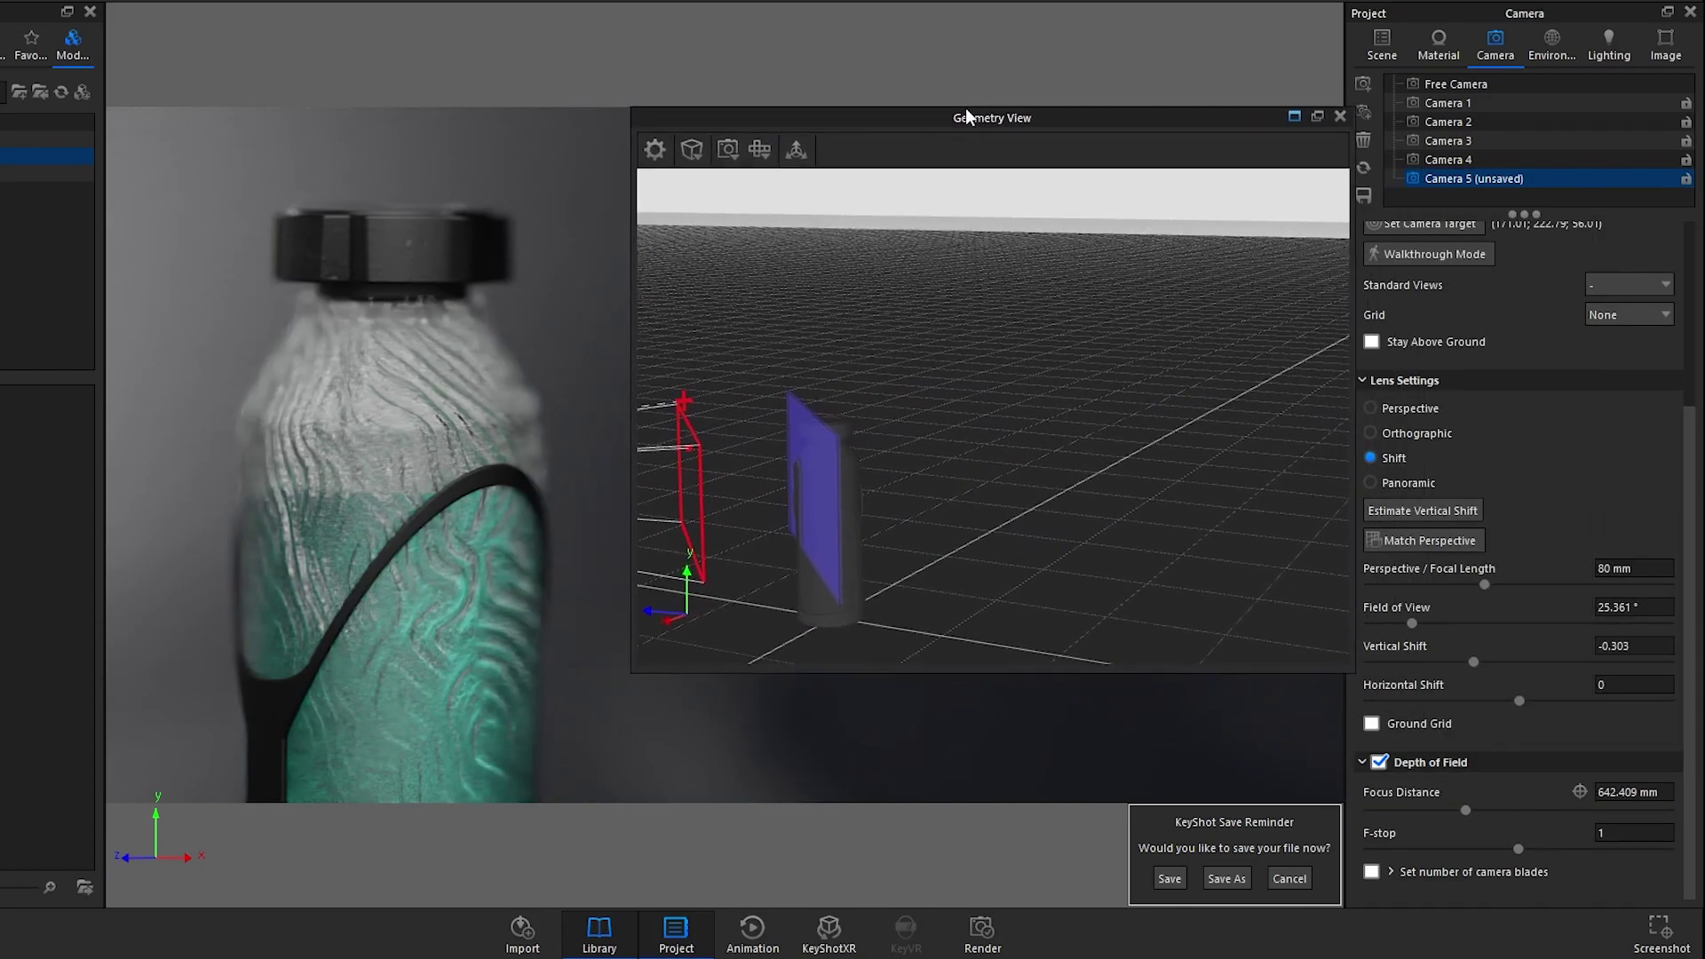
scroll(808, 469, "up", 4)
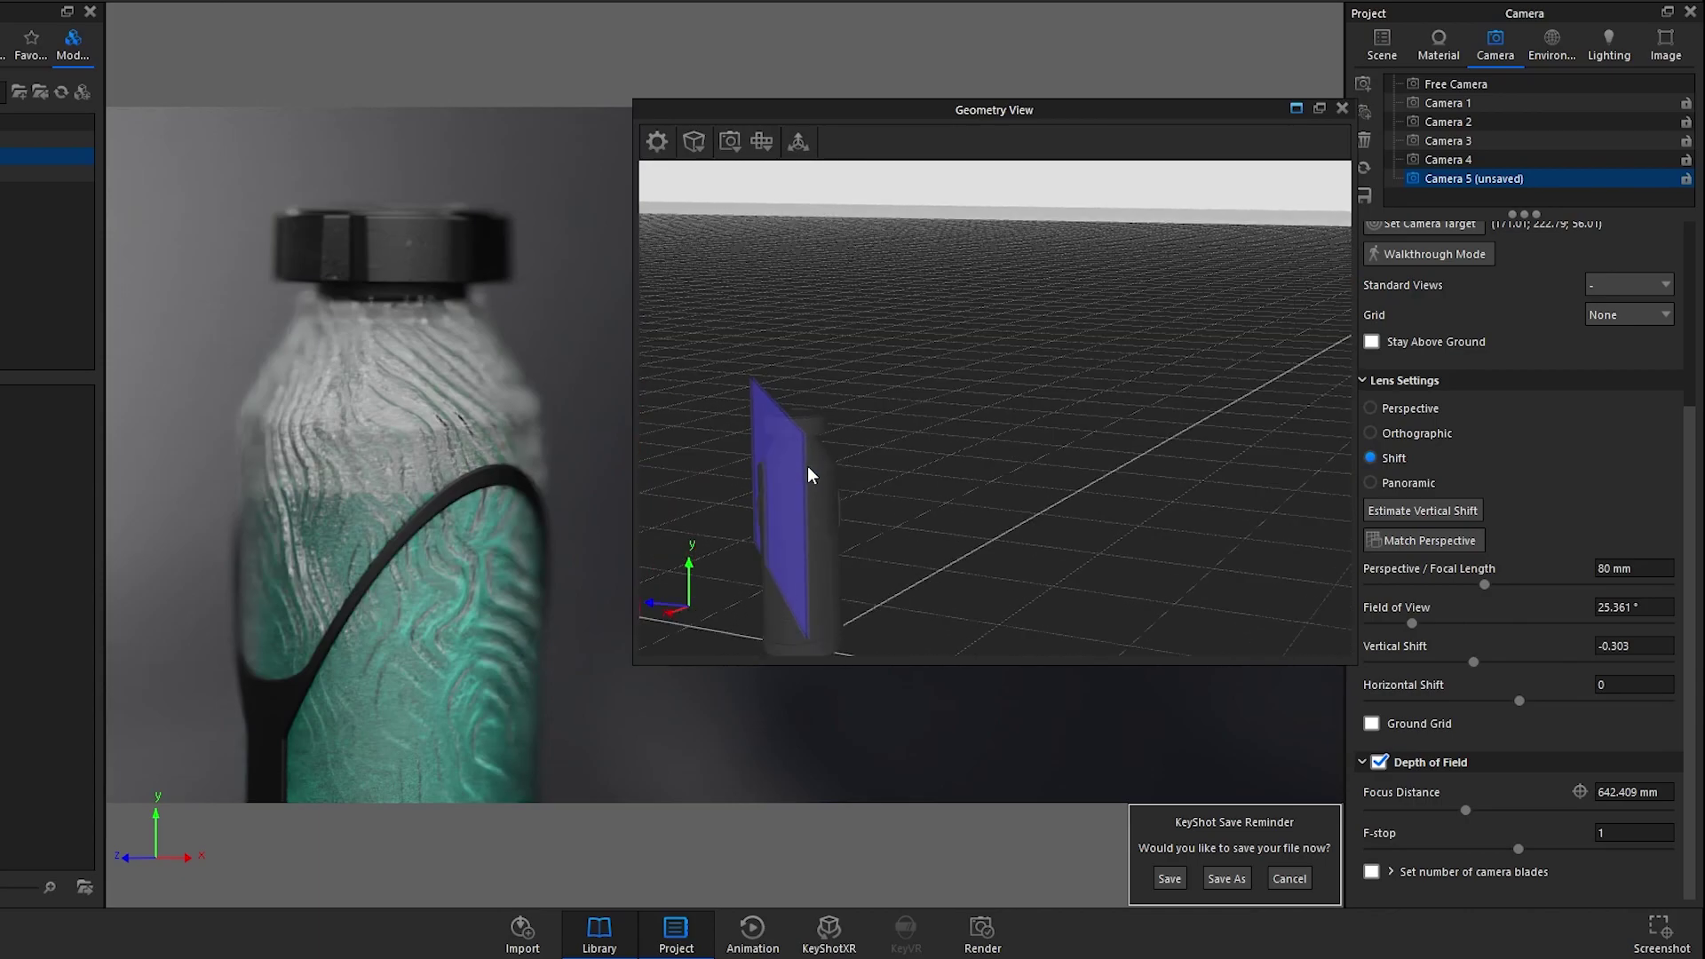
left_click_drag(808, 560, 1118, 522)
left_click(1620, 833)
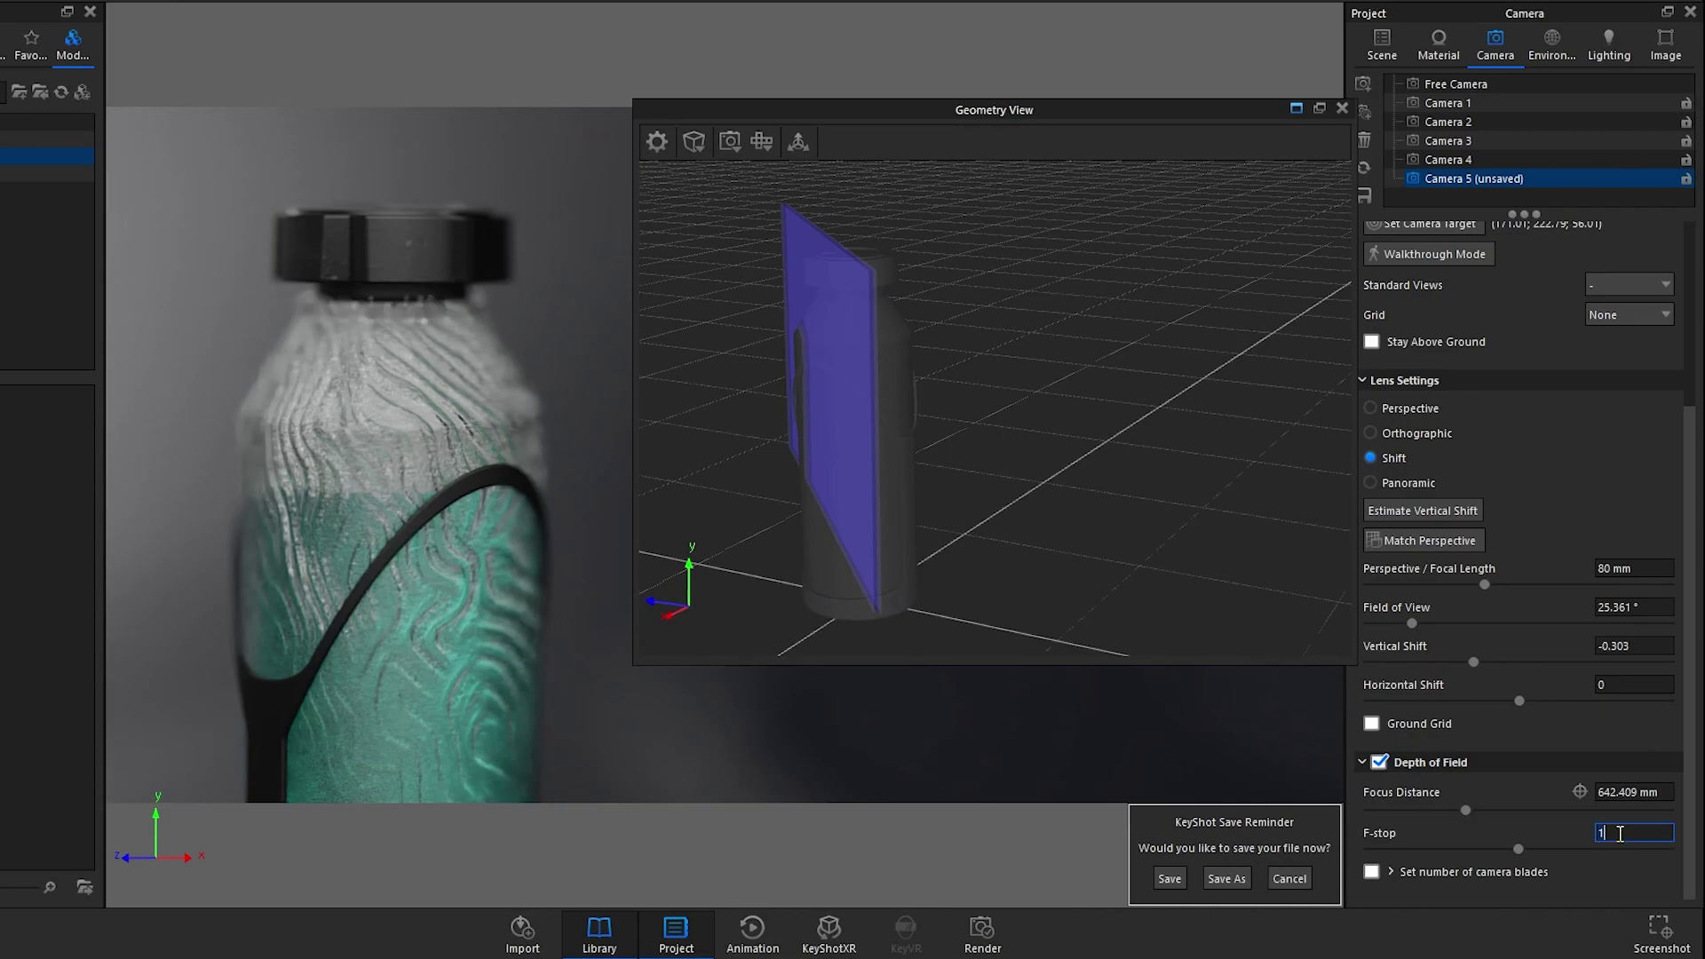
key("Return")
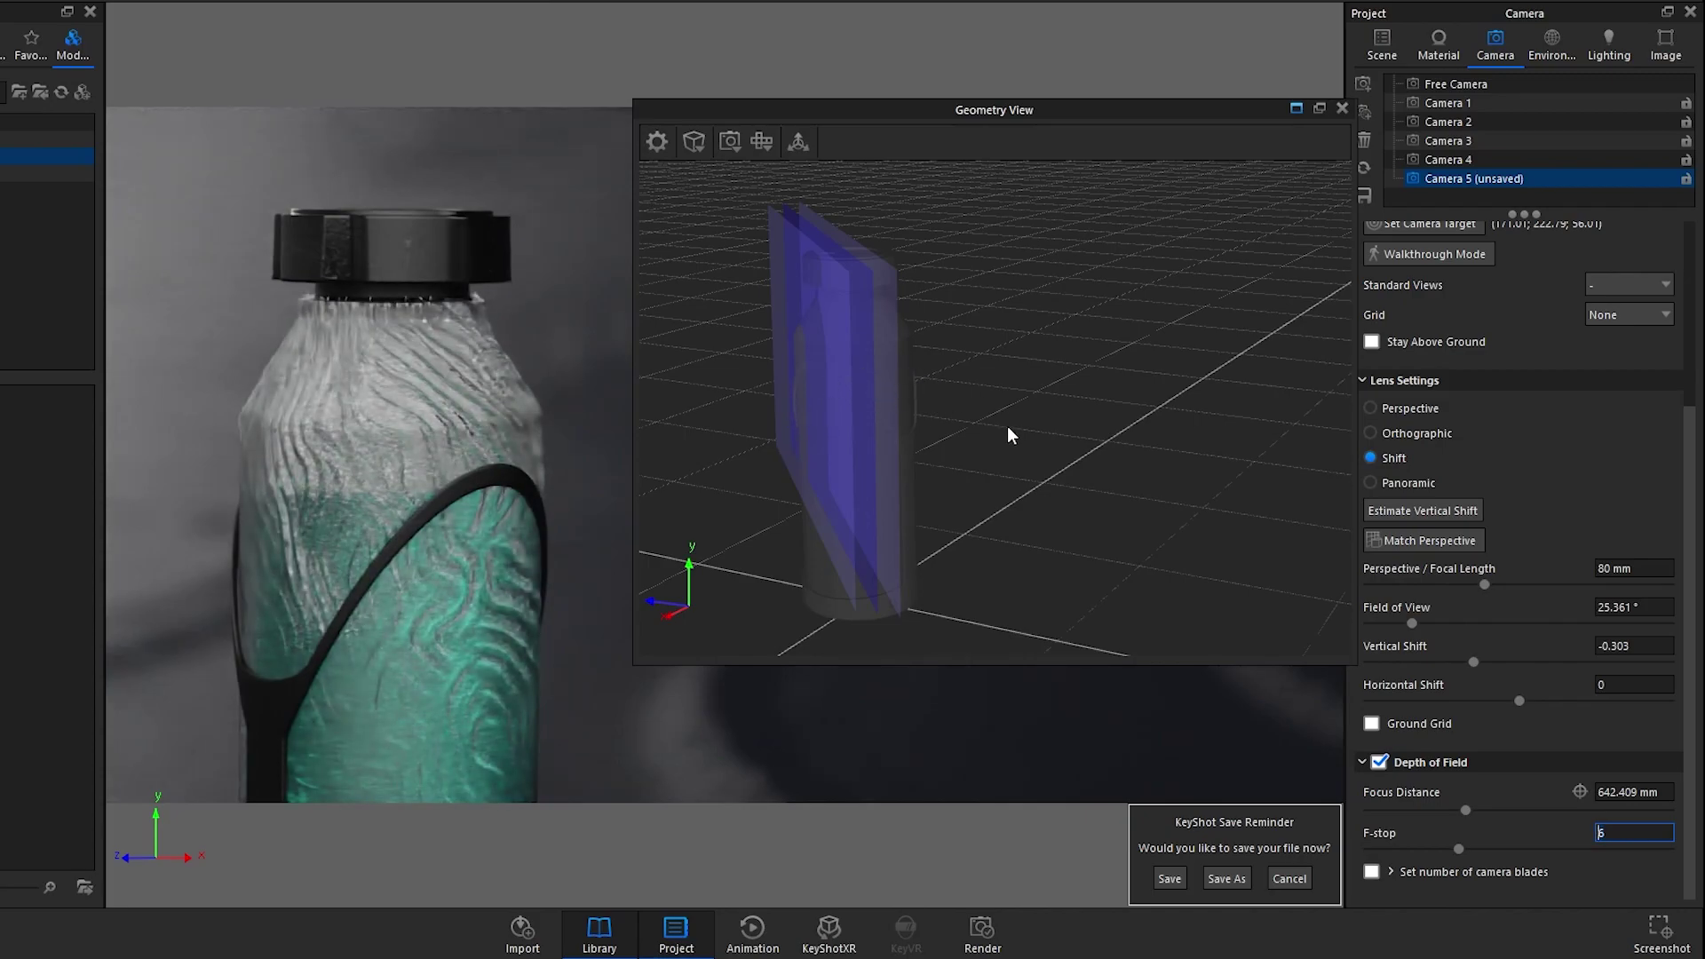
mouse_move(1008, 424)
left_mouse_down()
mouse_move(952, 419)
mouse_move(981, 433)
left_mouse_up()
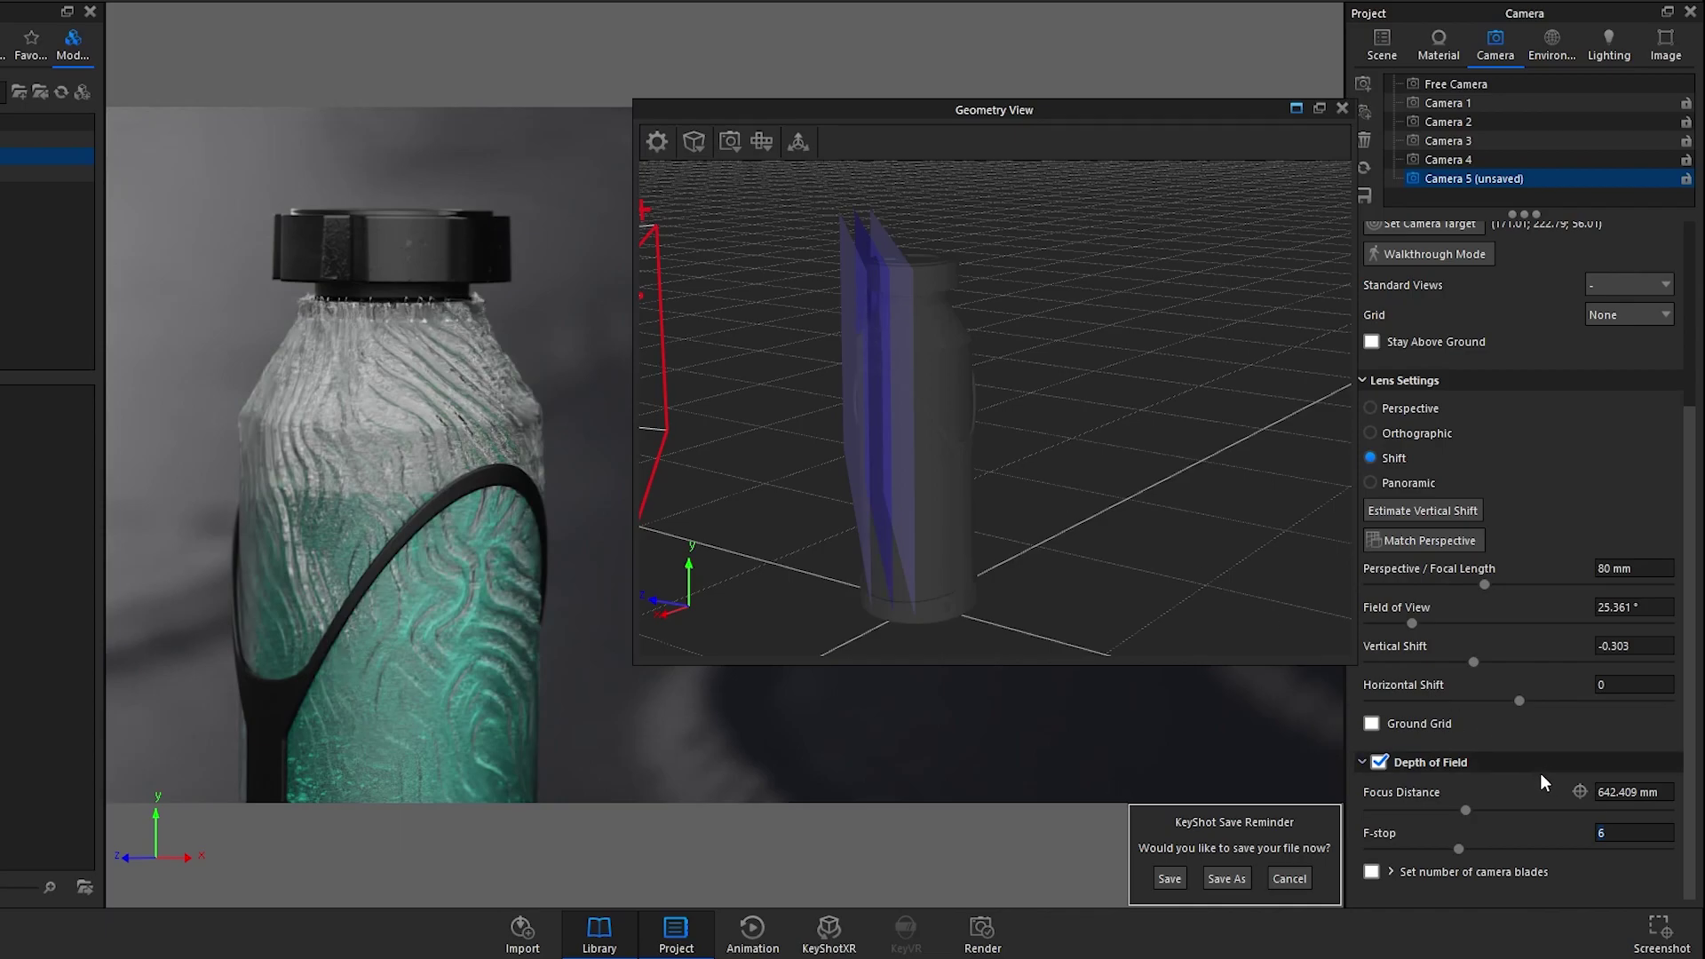
Step: Set Camera 5's F-stop to 50, and return to Camera 4 with the geometry view closed
left_click(1610, 830)
key("BackSpace")
type("50")
key("Return")
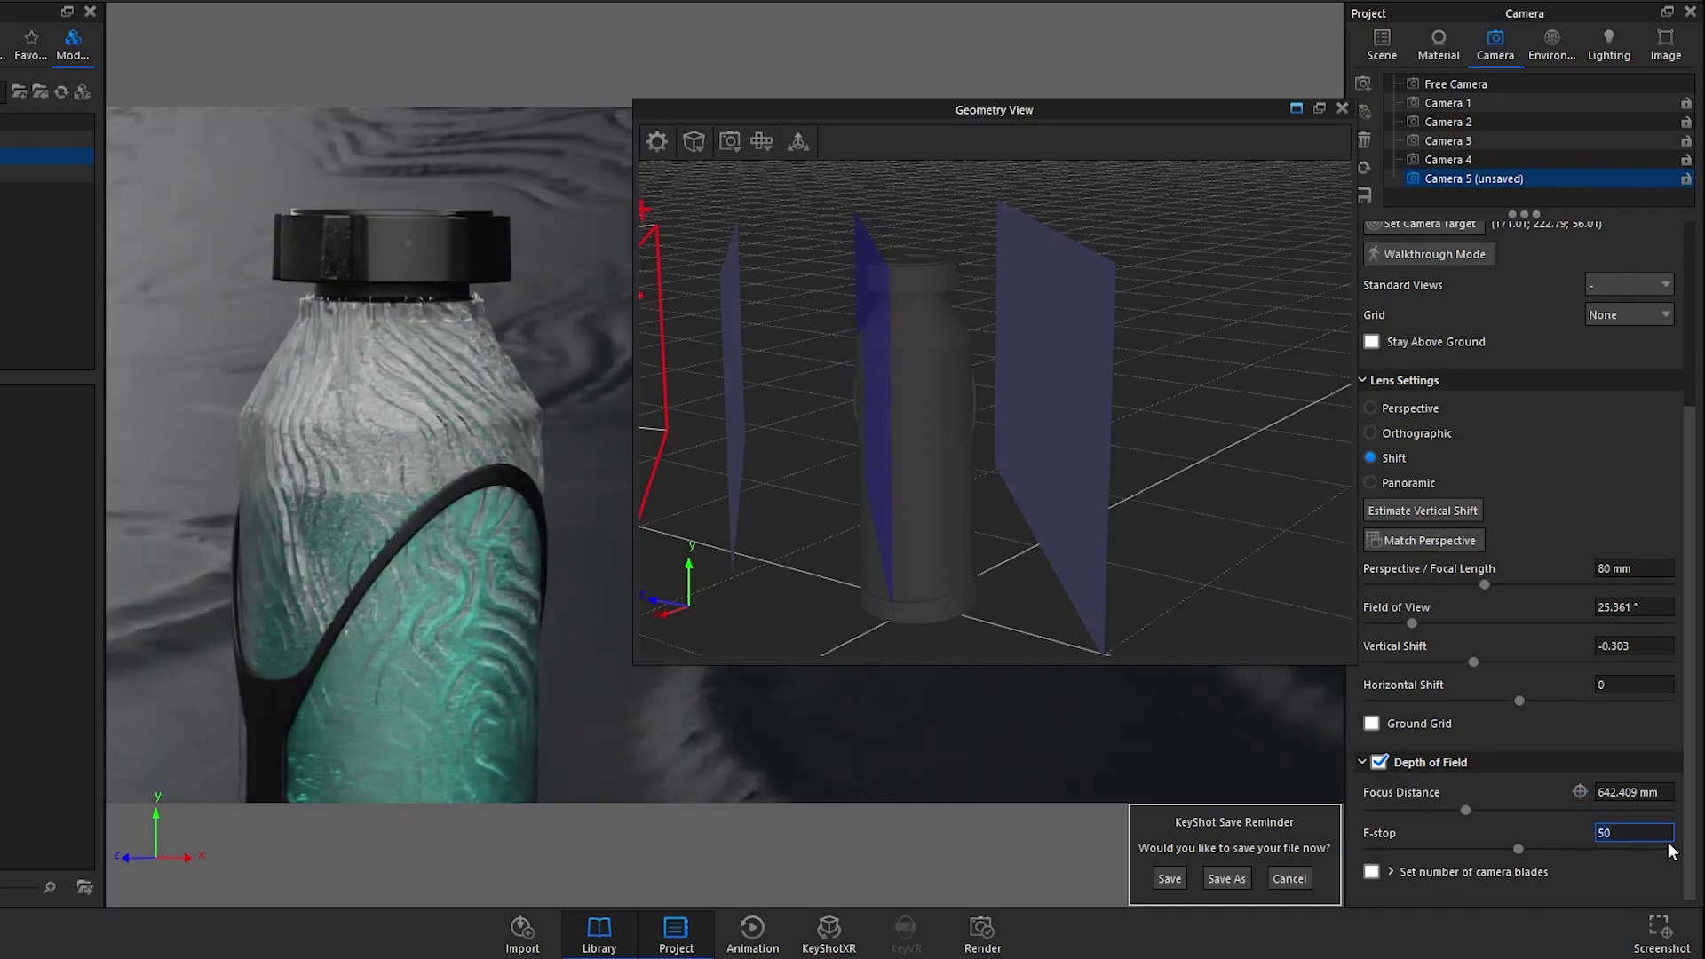
left_click(1643, 832)
left_click_drag(1517, 849, 1518, 850)
left_click_drag(1518, 851, 1499, 854)
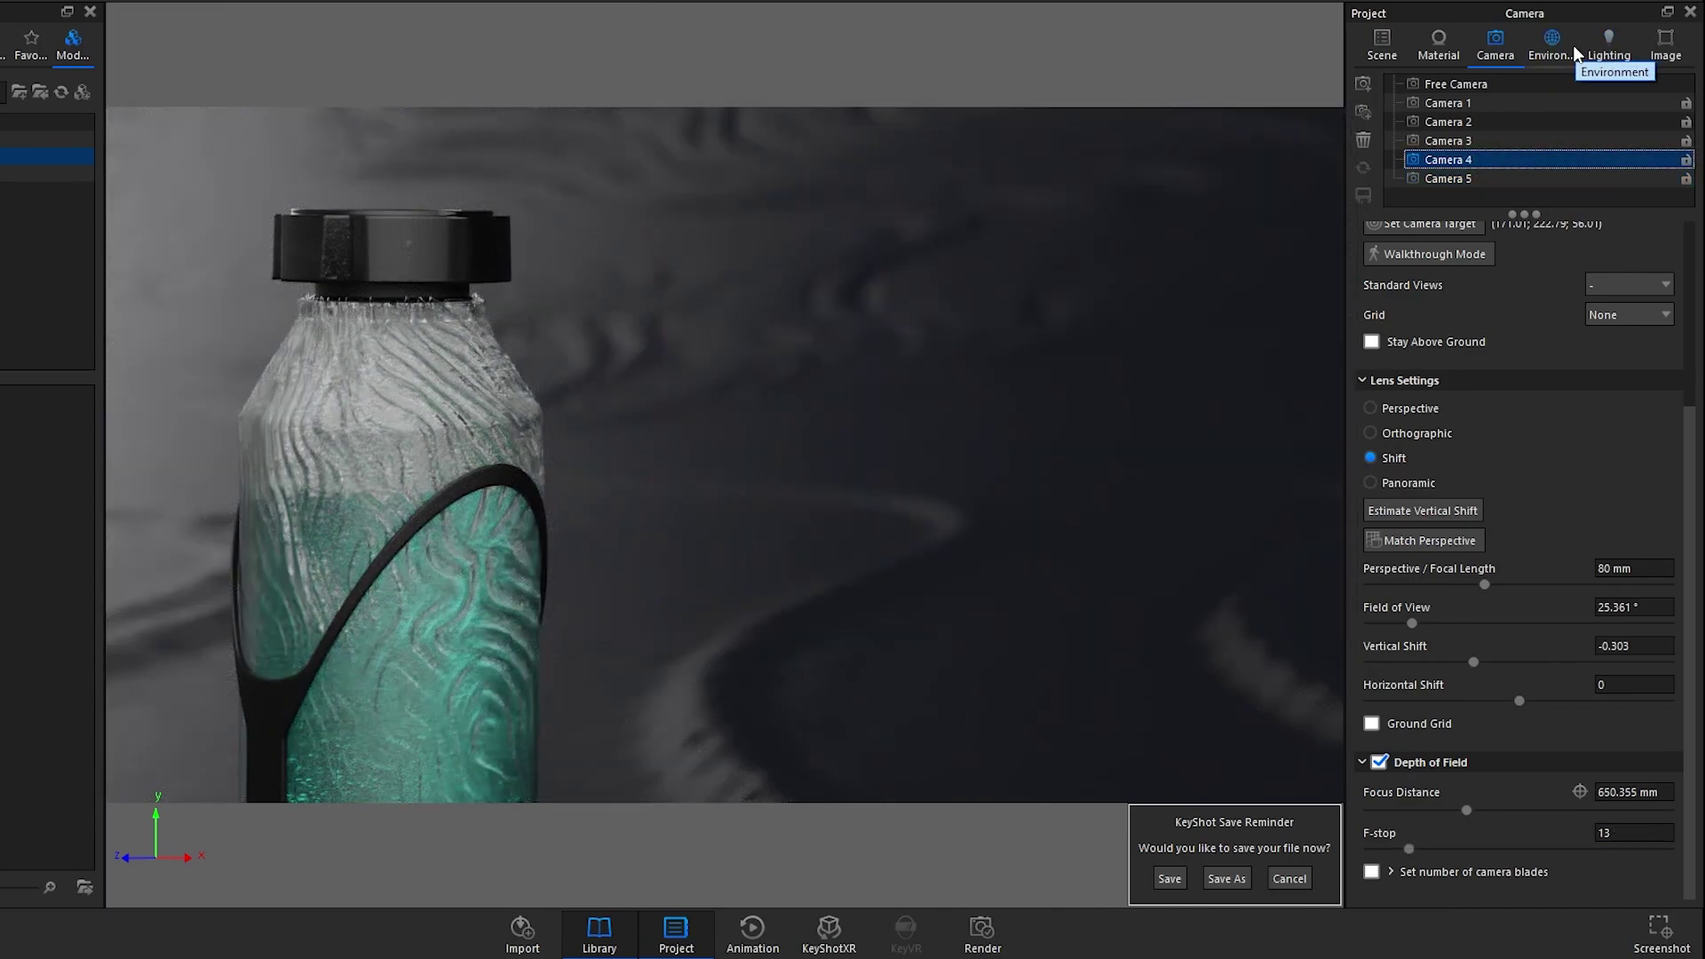
Step: Add a new light pin to Environment 2, make it rectangular, and set its Y size to 60
left_click(1611, 49)
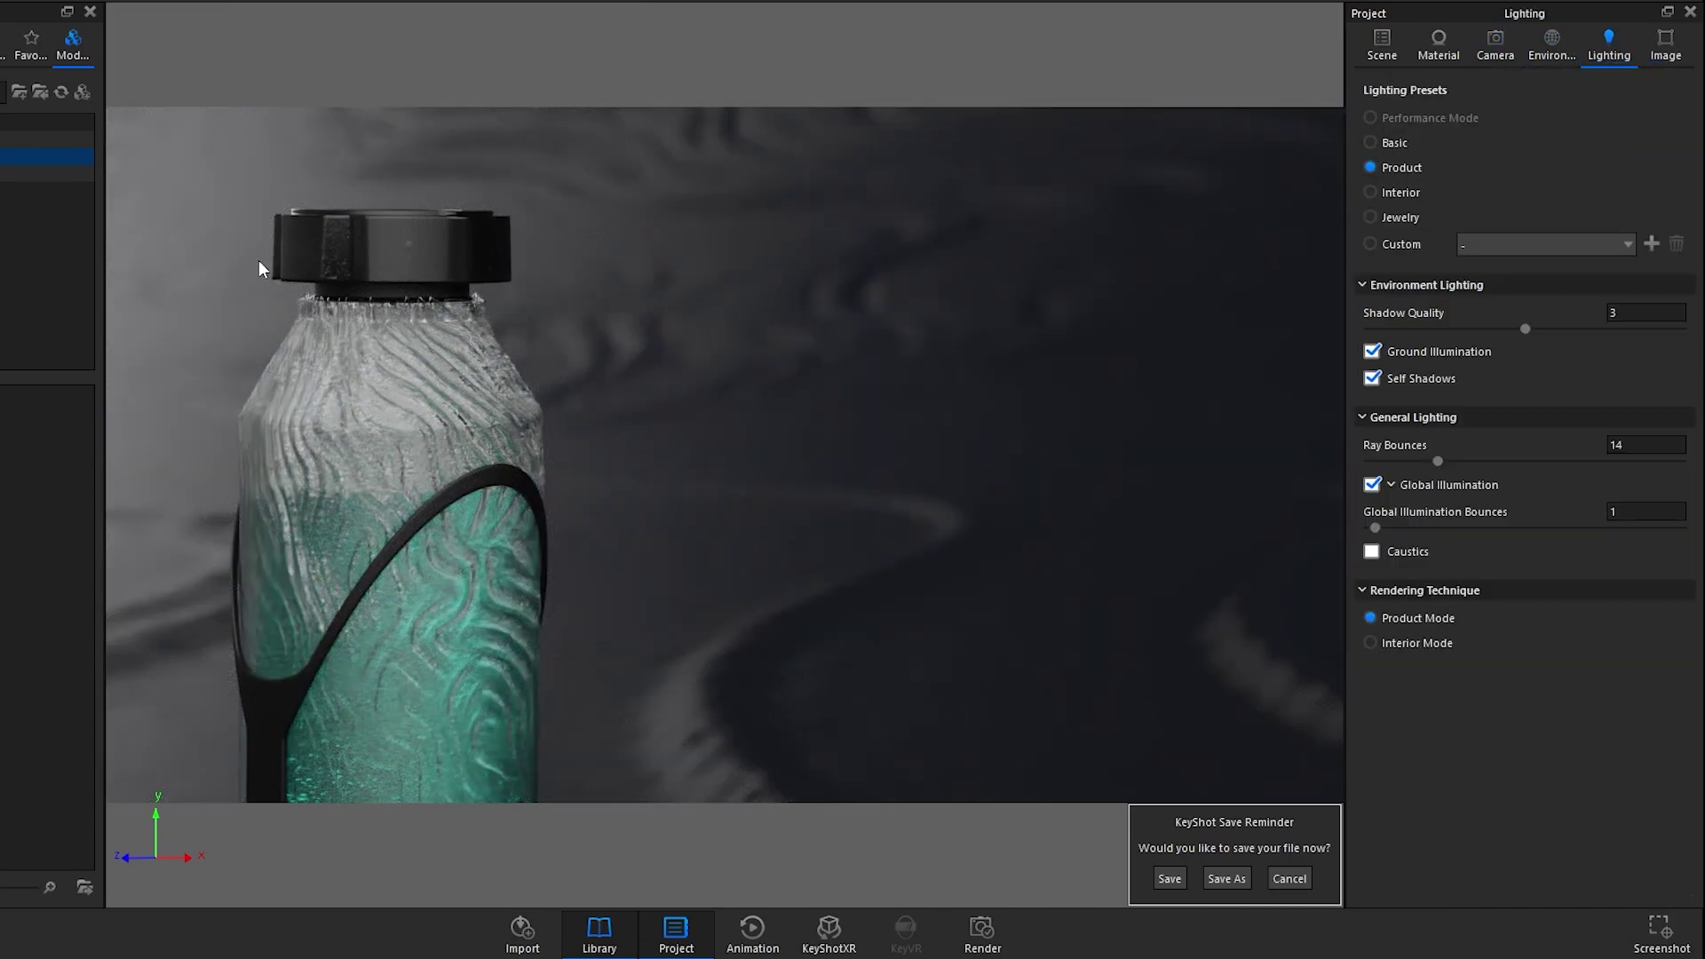
left_click(1547, 46)
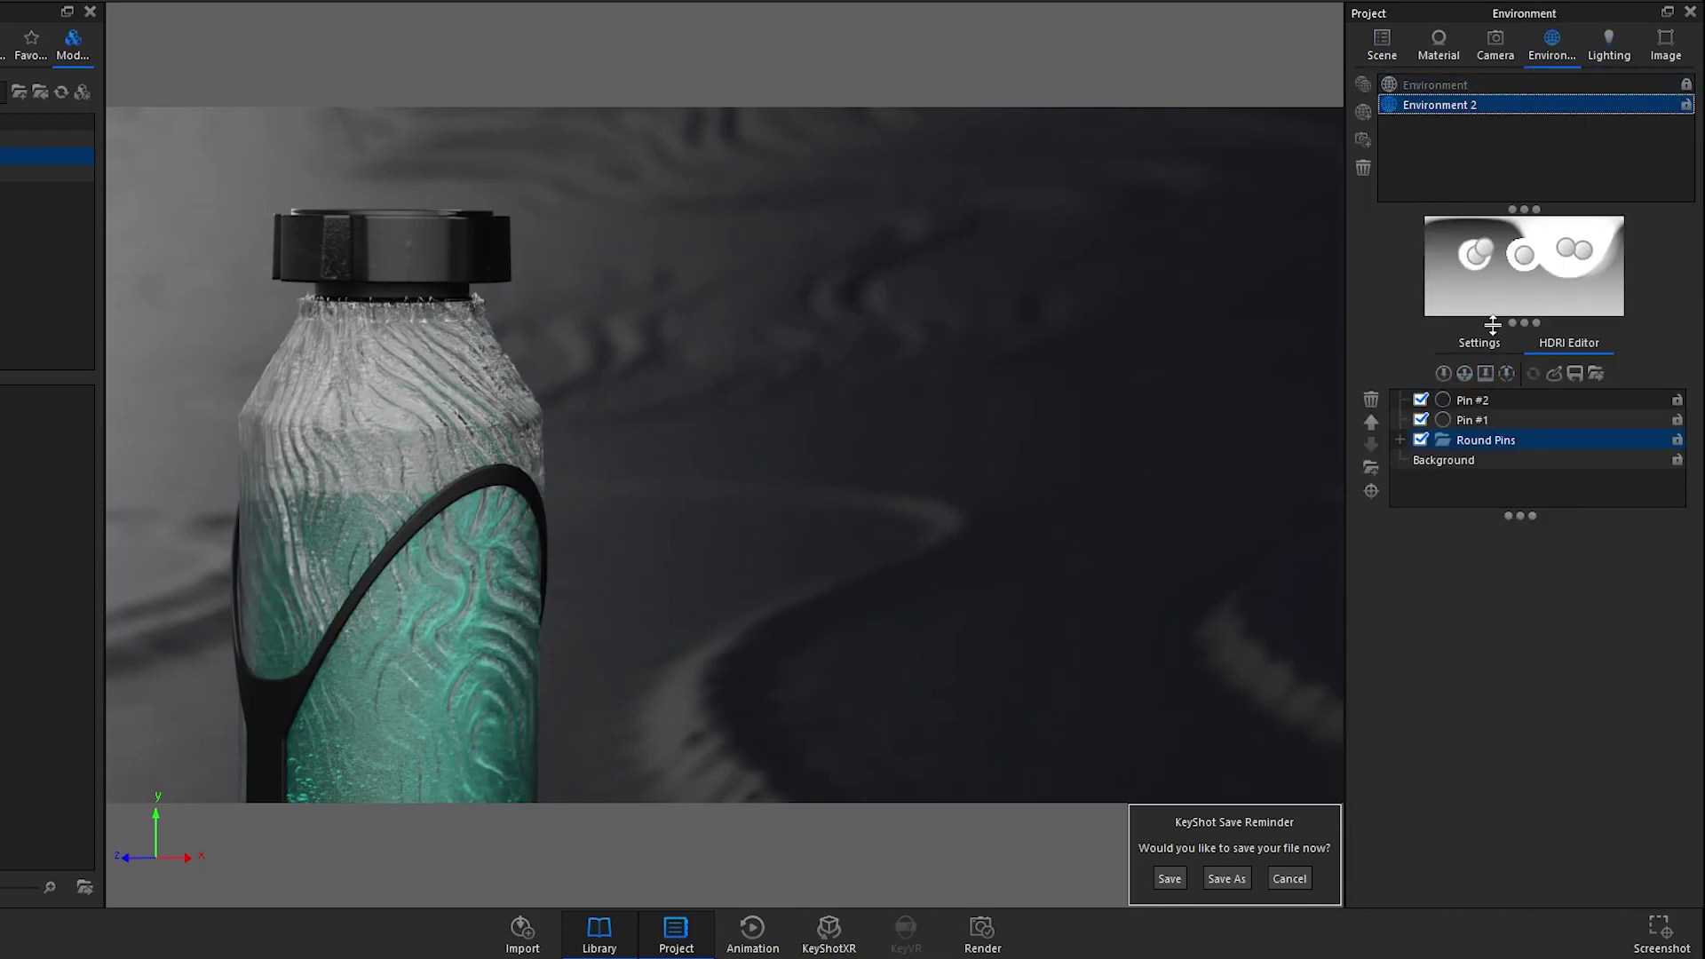
left_click(1443, 373)
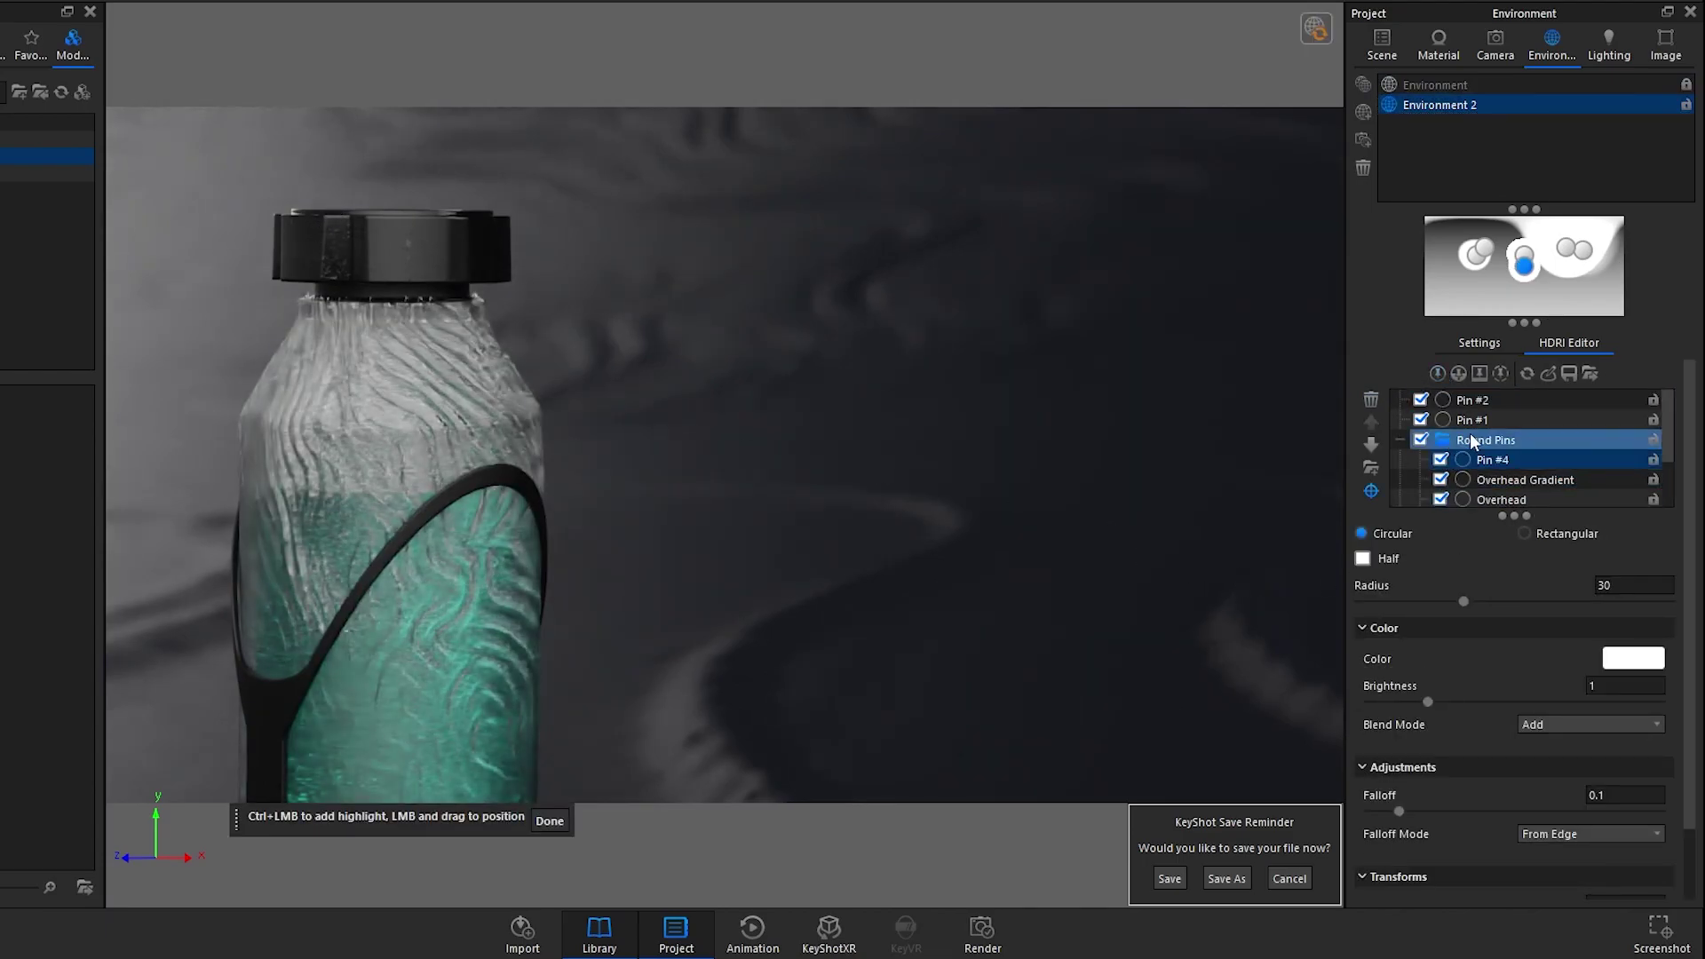
left_click(1524, 533)
left_click(1632, 646)
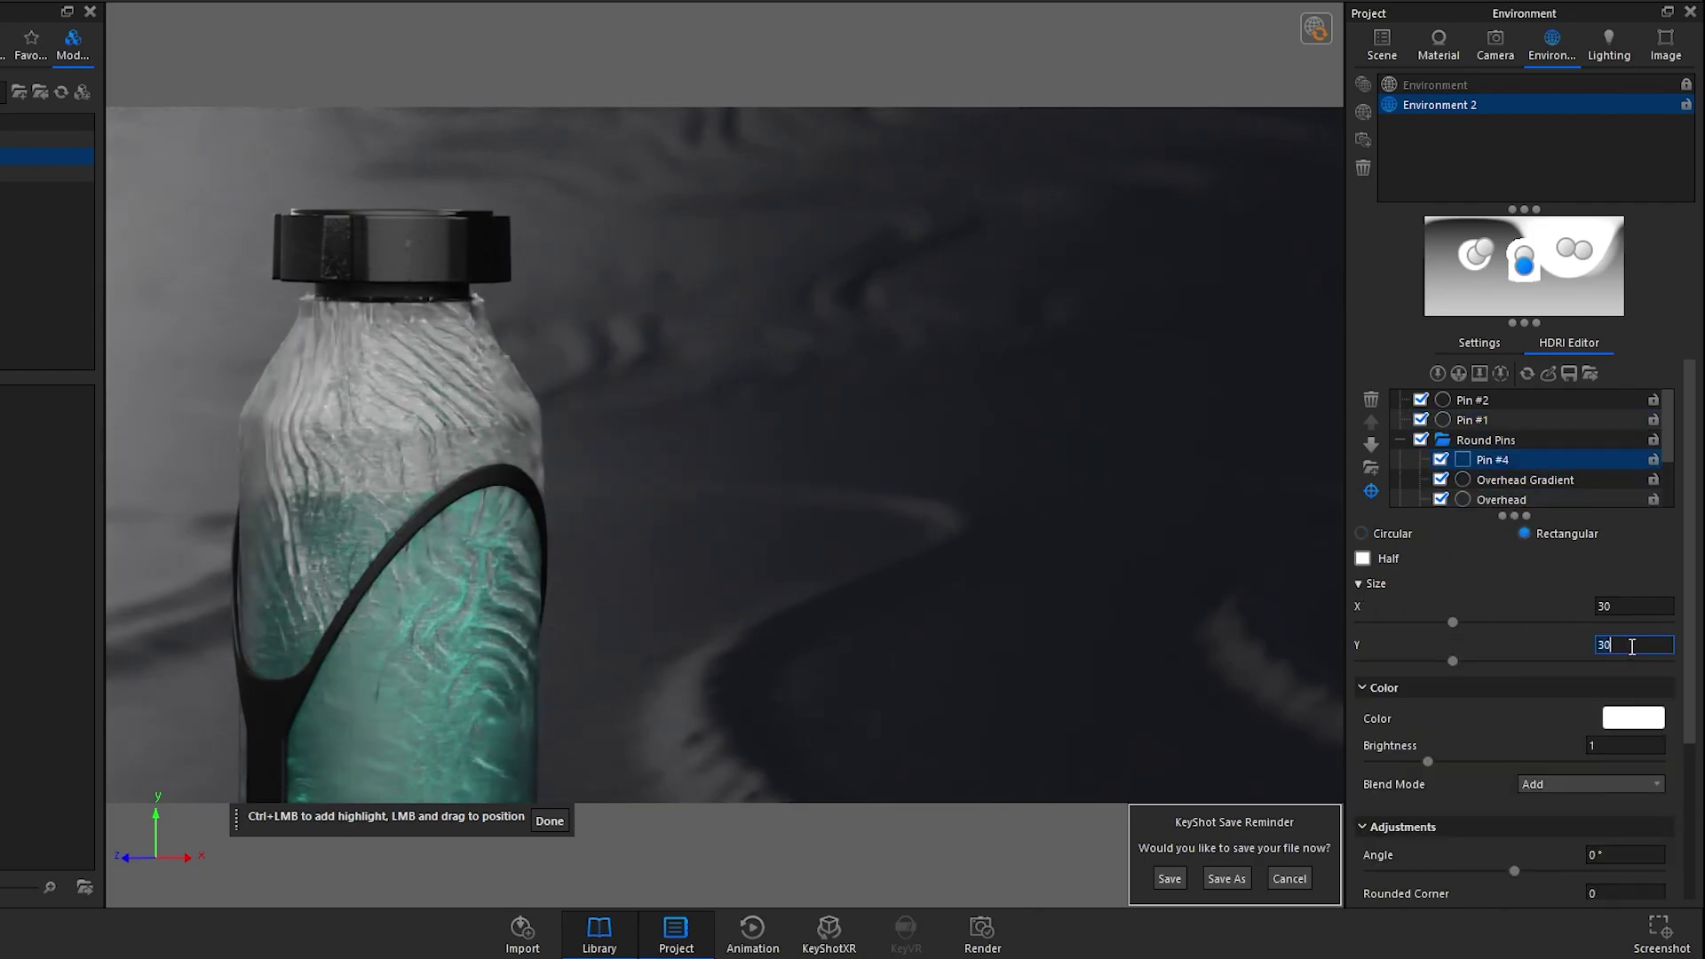
type("60")
key("Return")
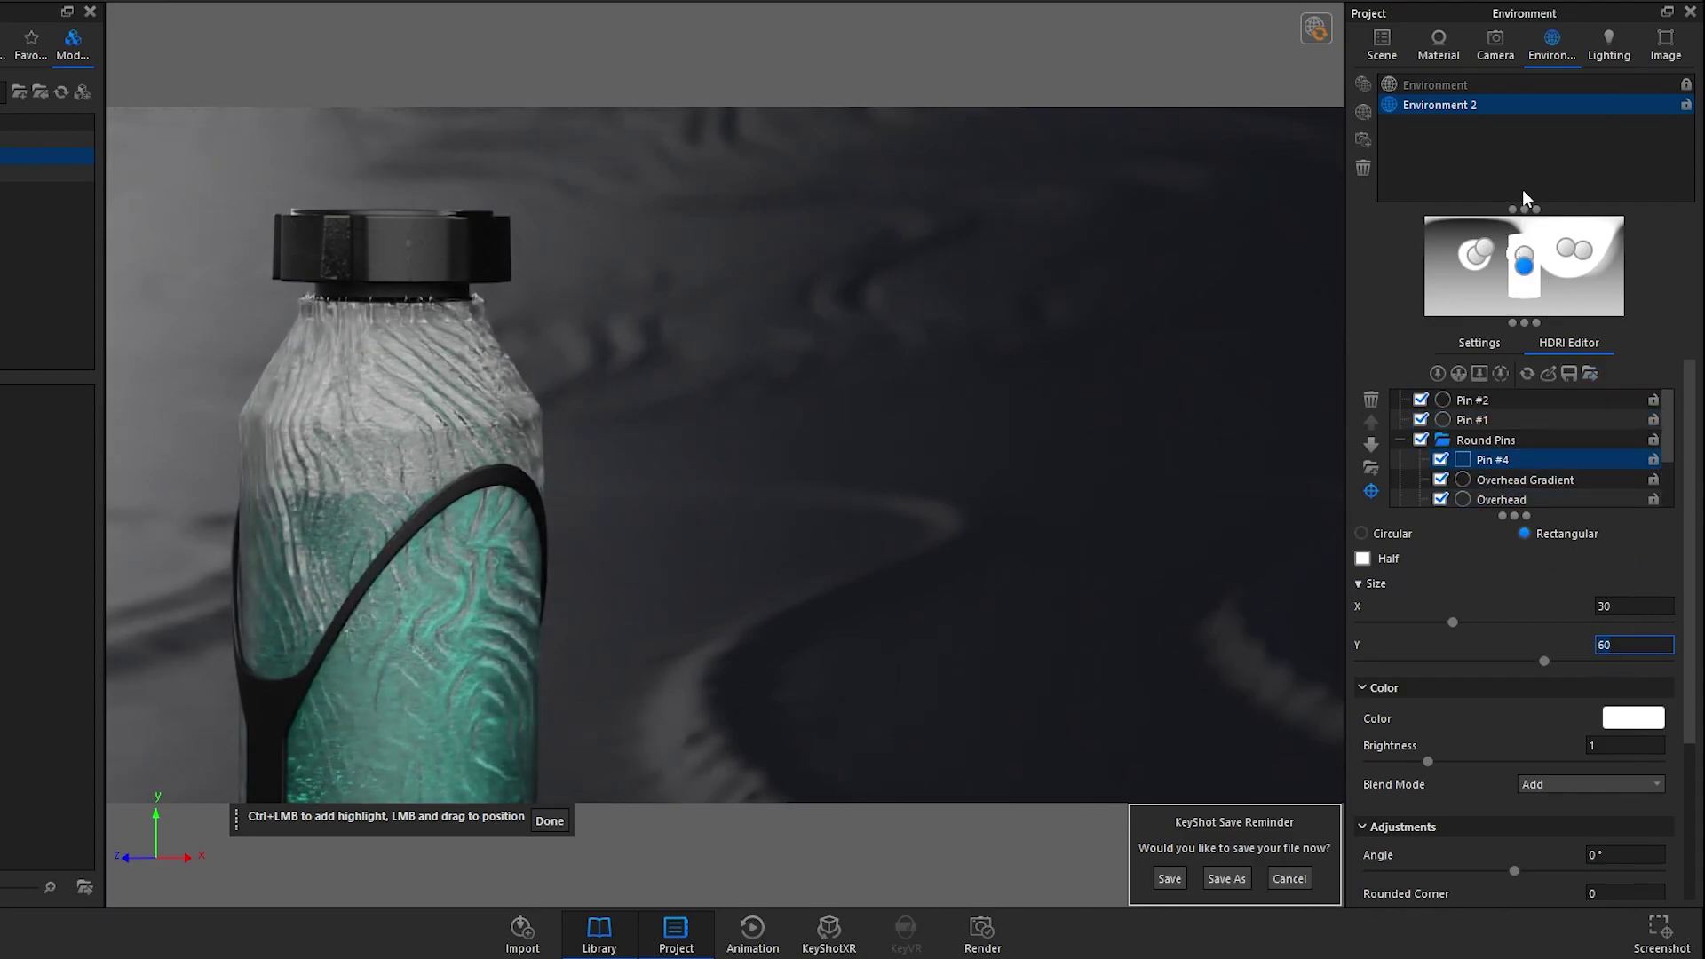
Step: Set the new pin's falloff mode to Exponential and its brightness to 5
scroll(1510, 693, "down", 3)
left_click(1581, 793)
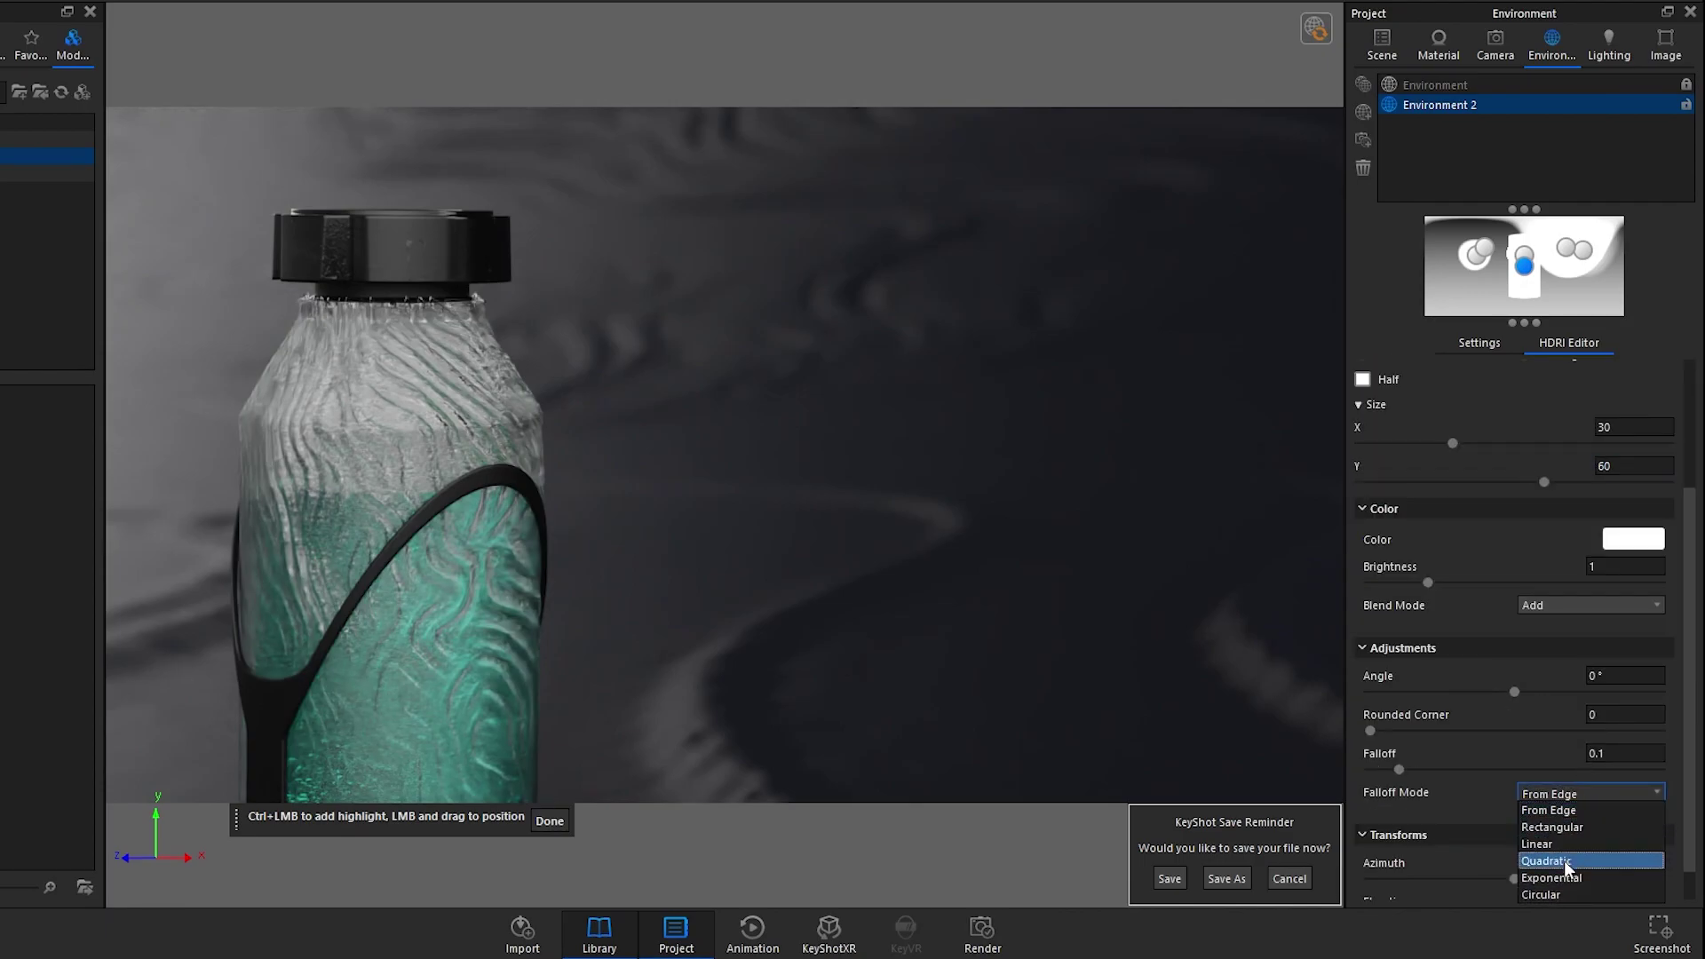
left_click(1564, 880)
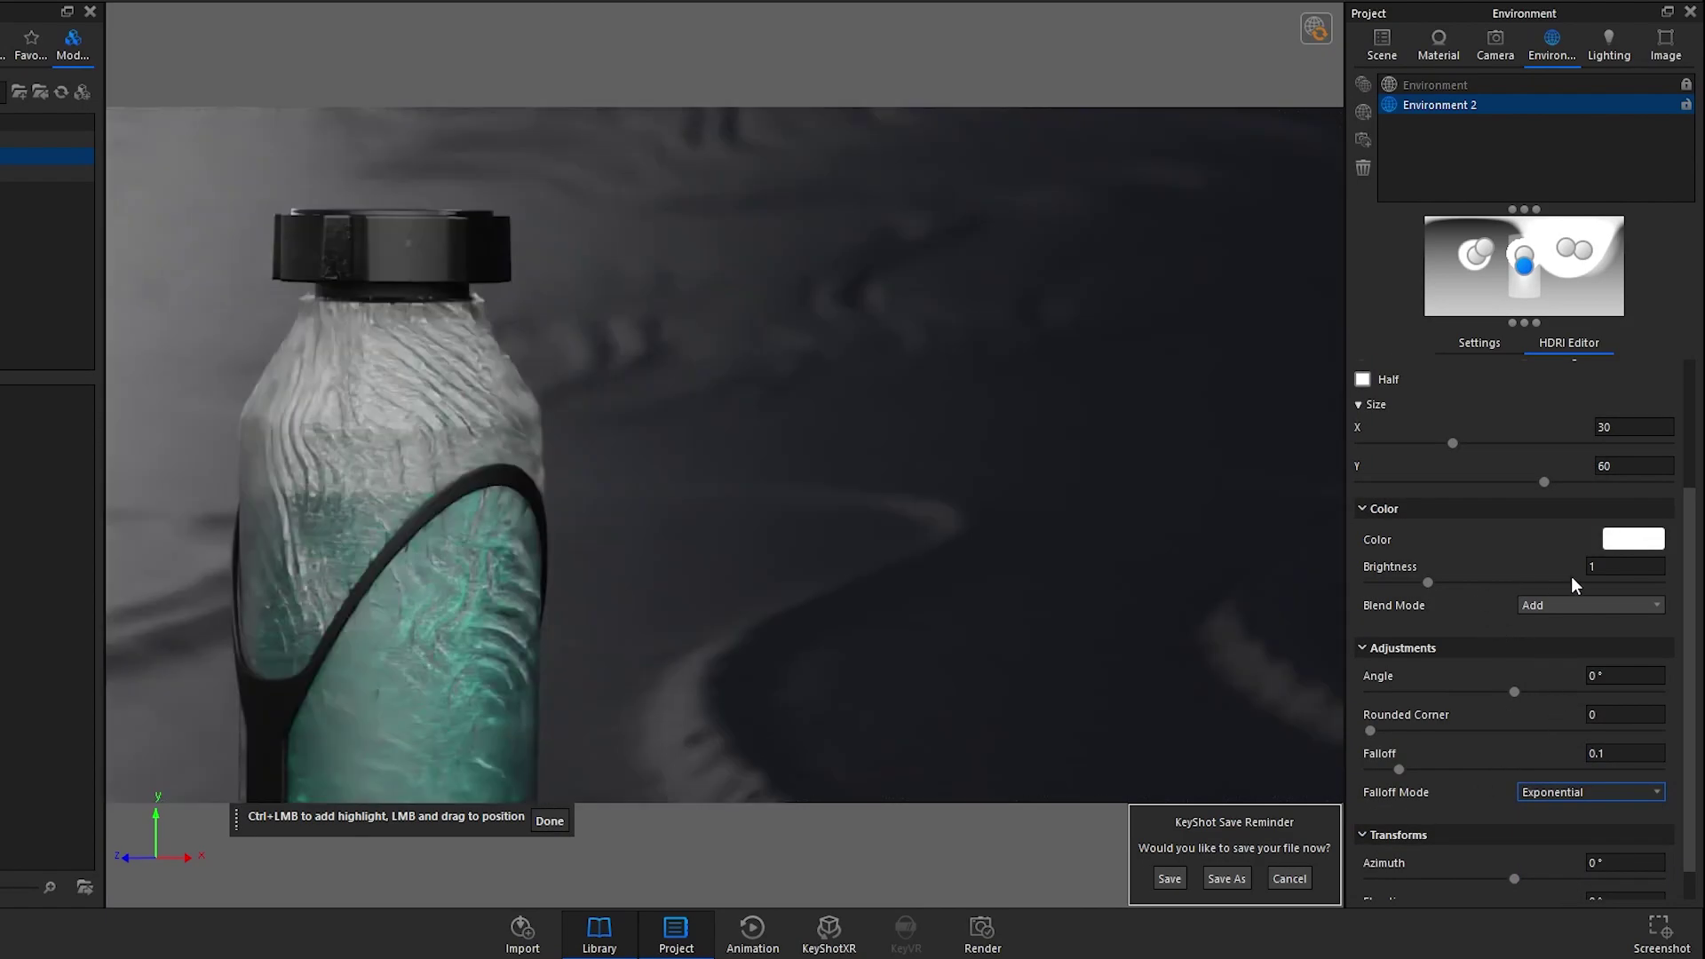
left_click(1606, 567)
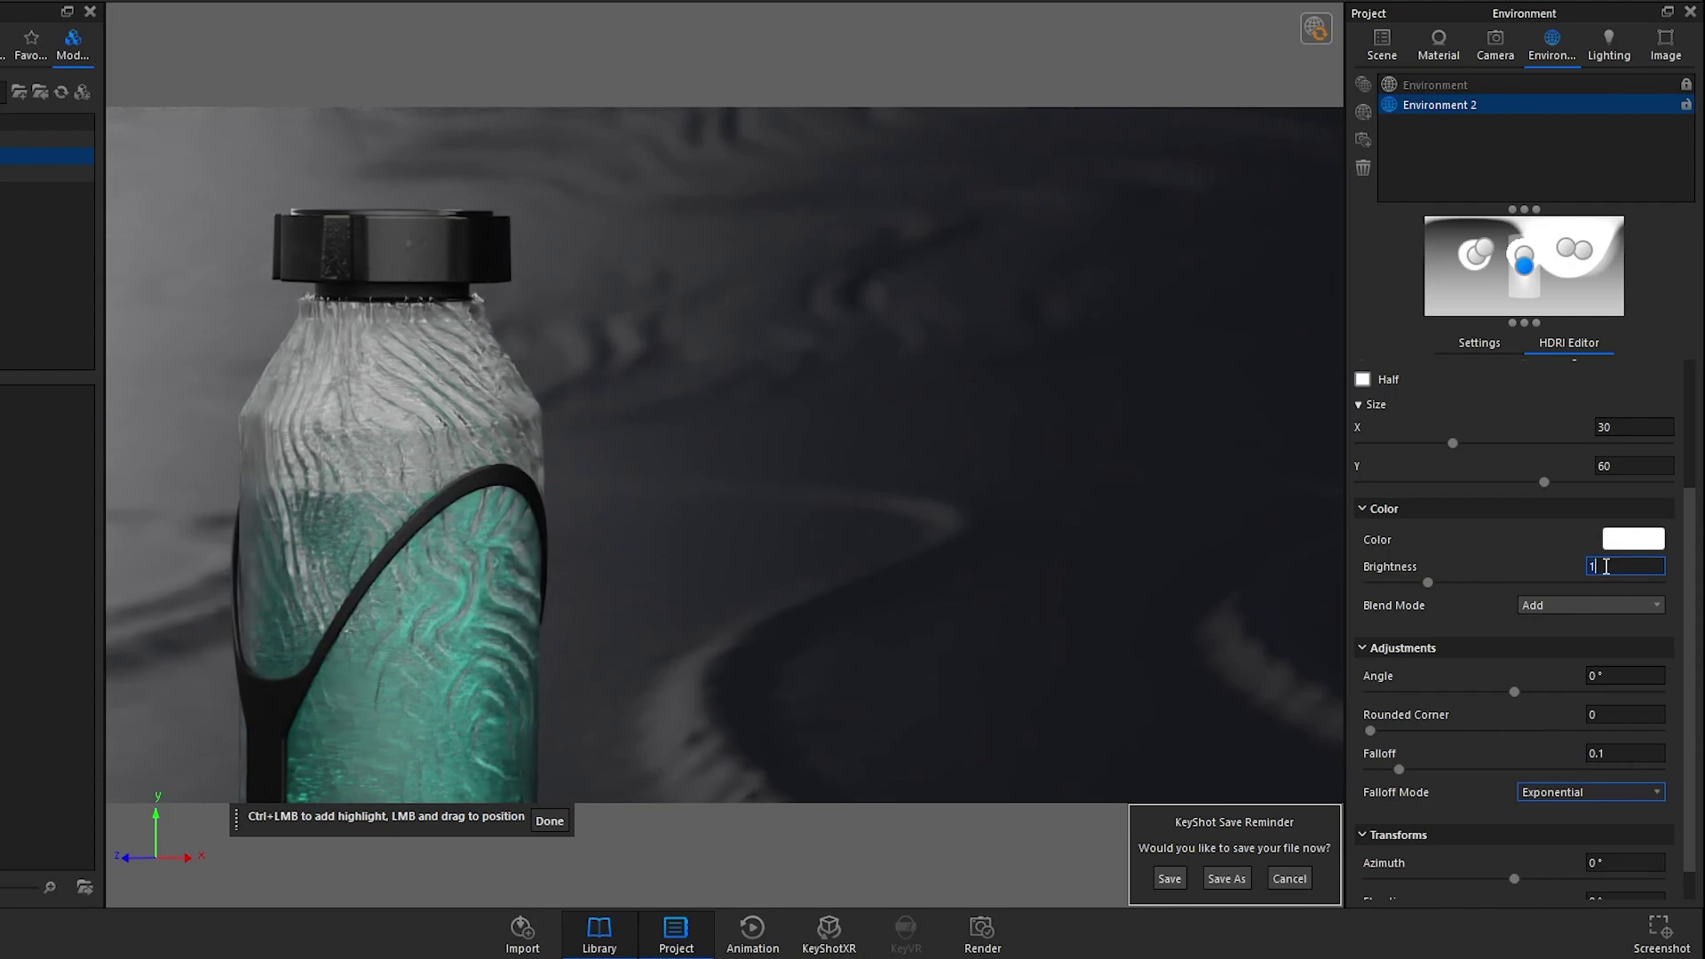
type("5")
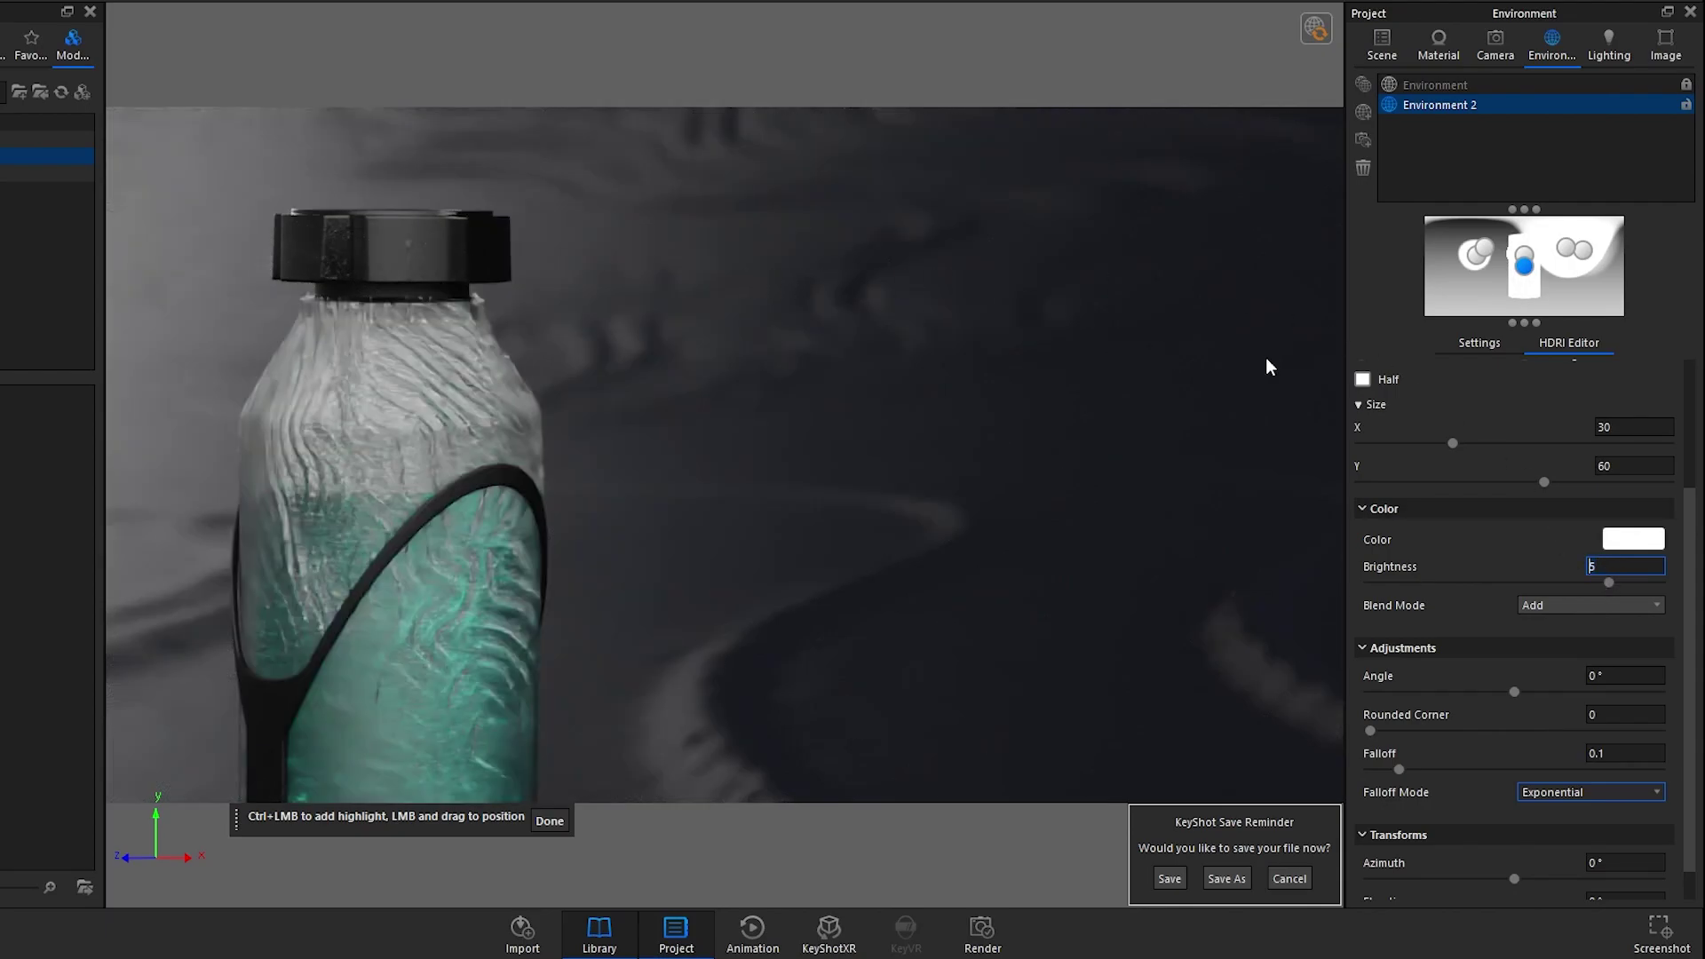
Step: Place the new pin's highlight on the bottle cap and shift the pin to an azimuth of about -179°
left_click(302, 245)
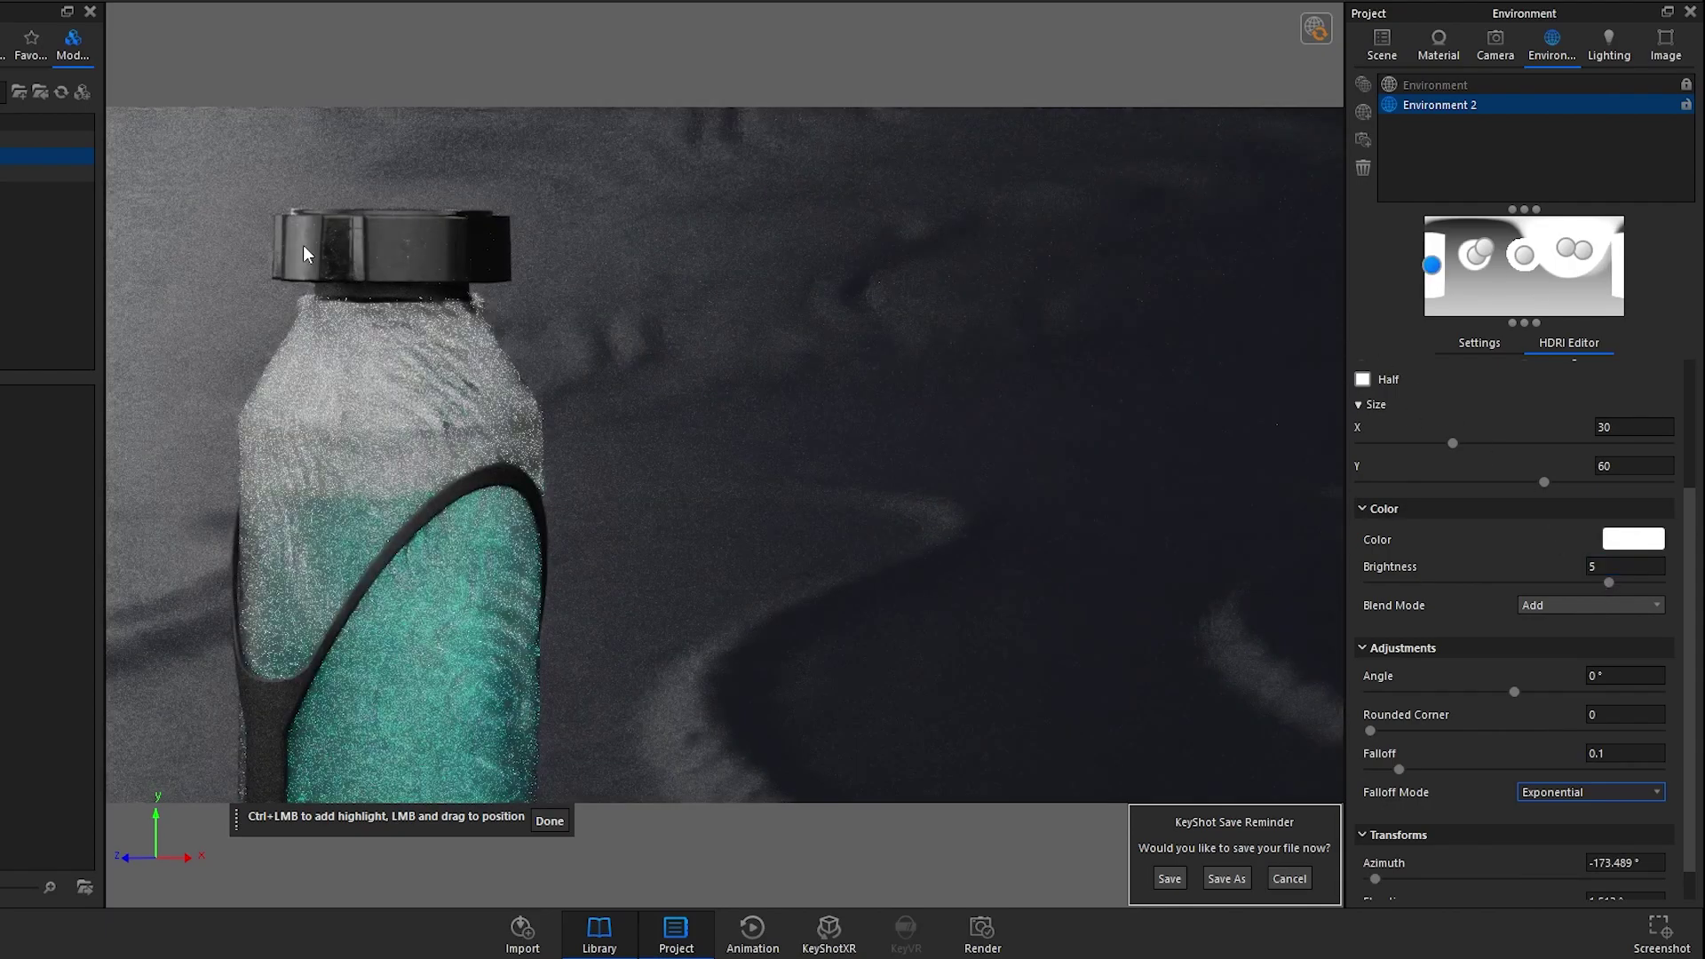
left_click(384, 247)
left_click_drag(384, 247, 290, 253)
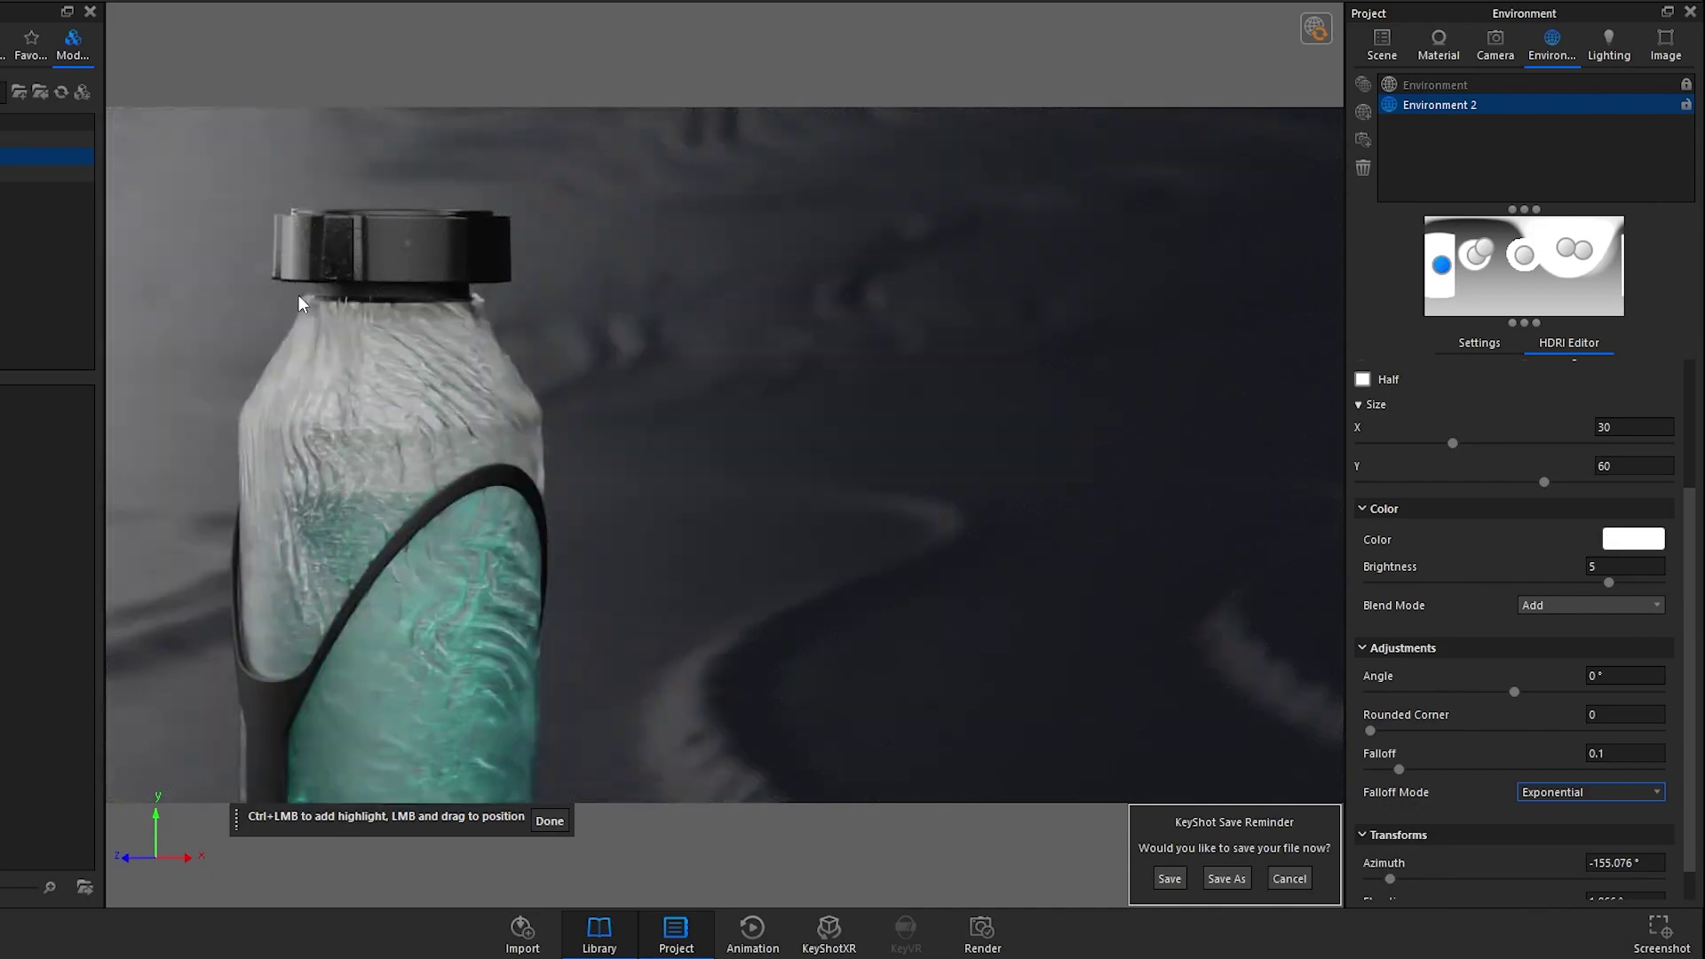
left_click(549, 821)
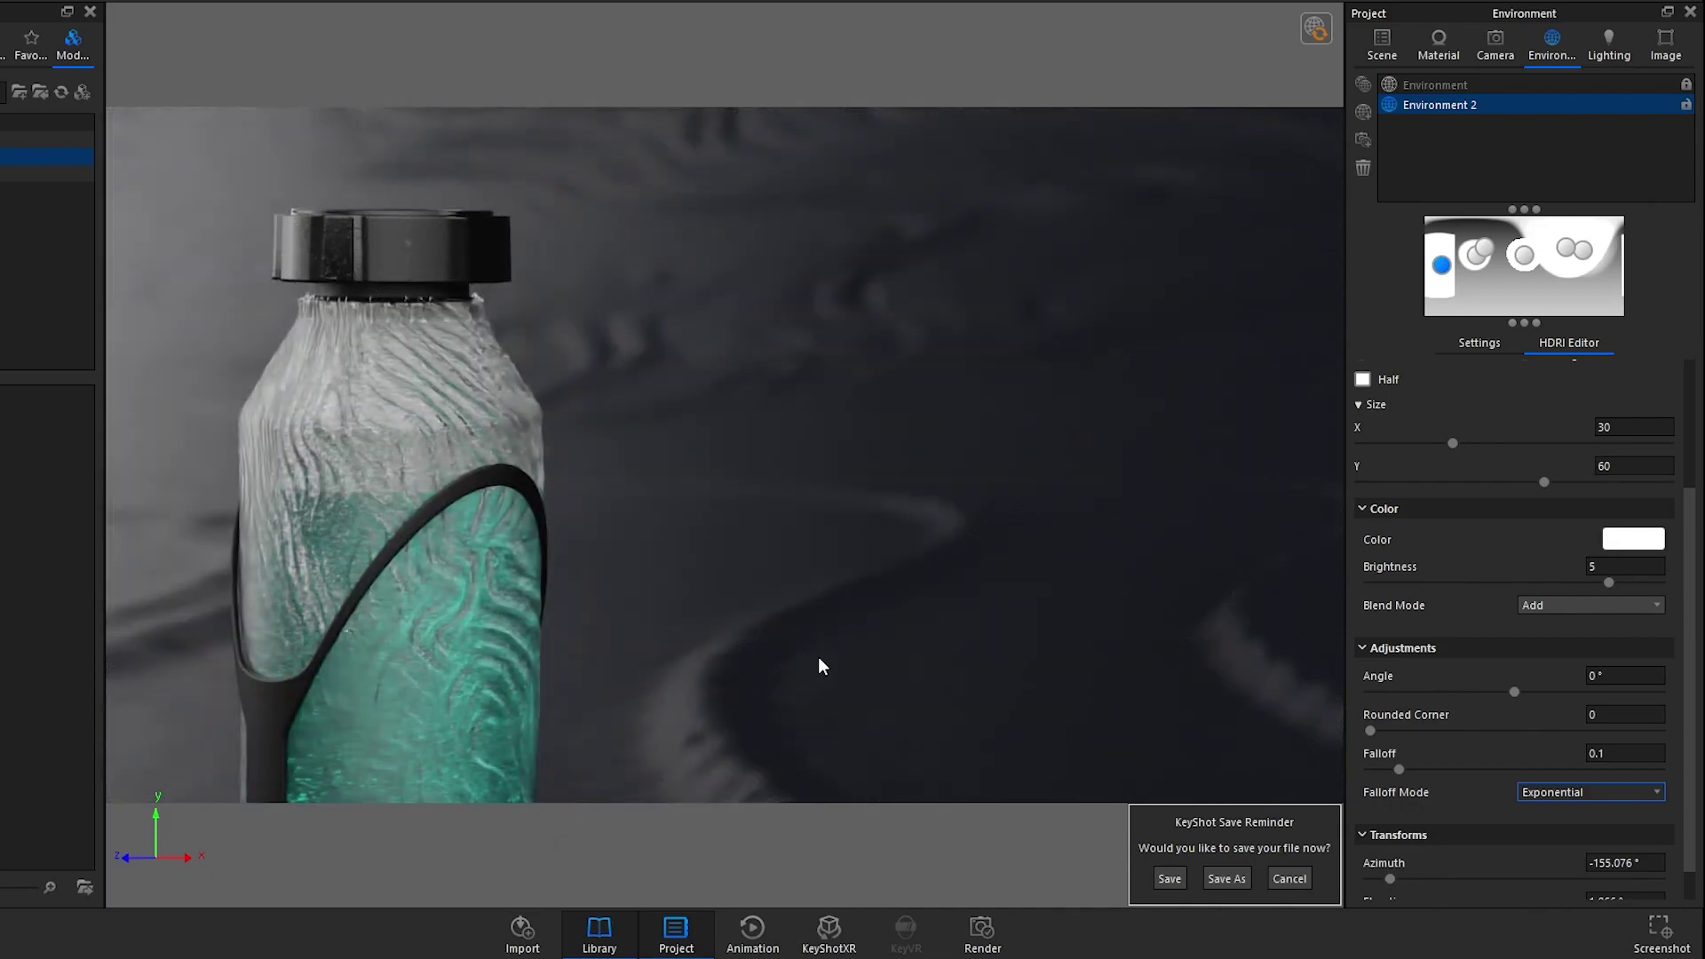
left_click_drag(1450, 277, 1418, 273)
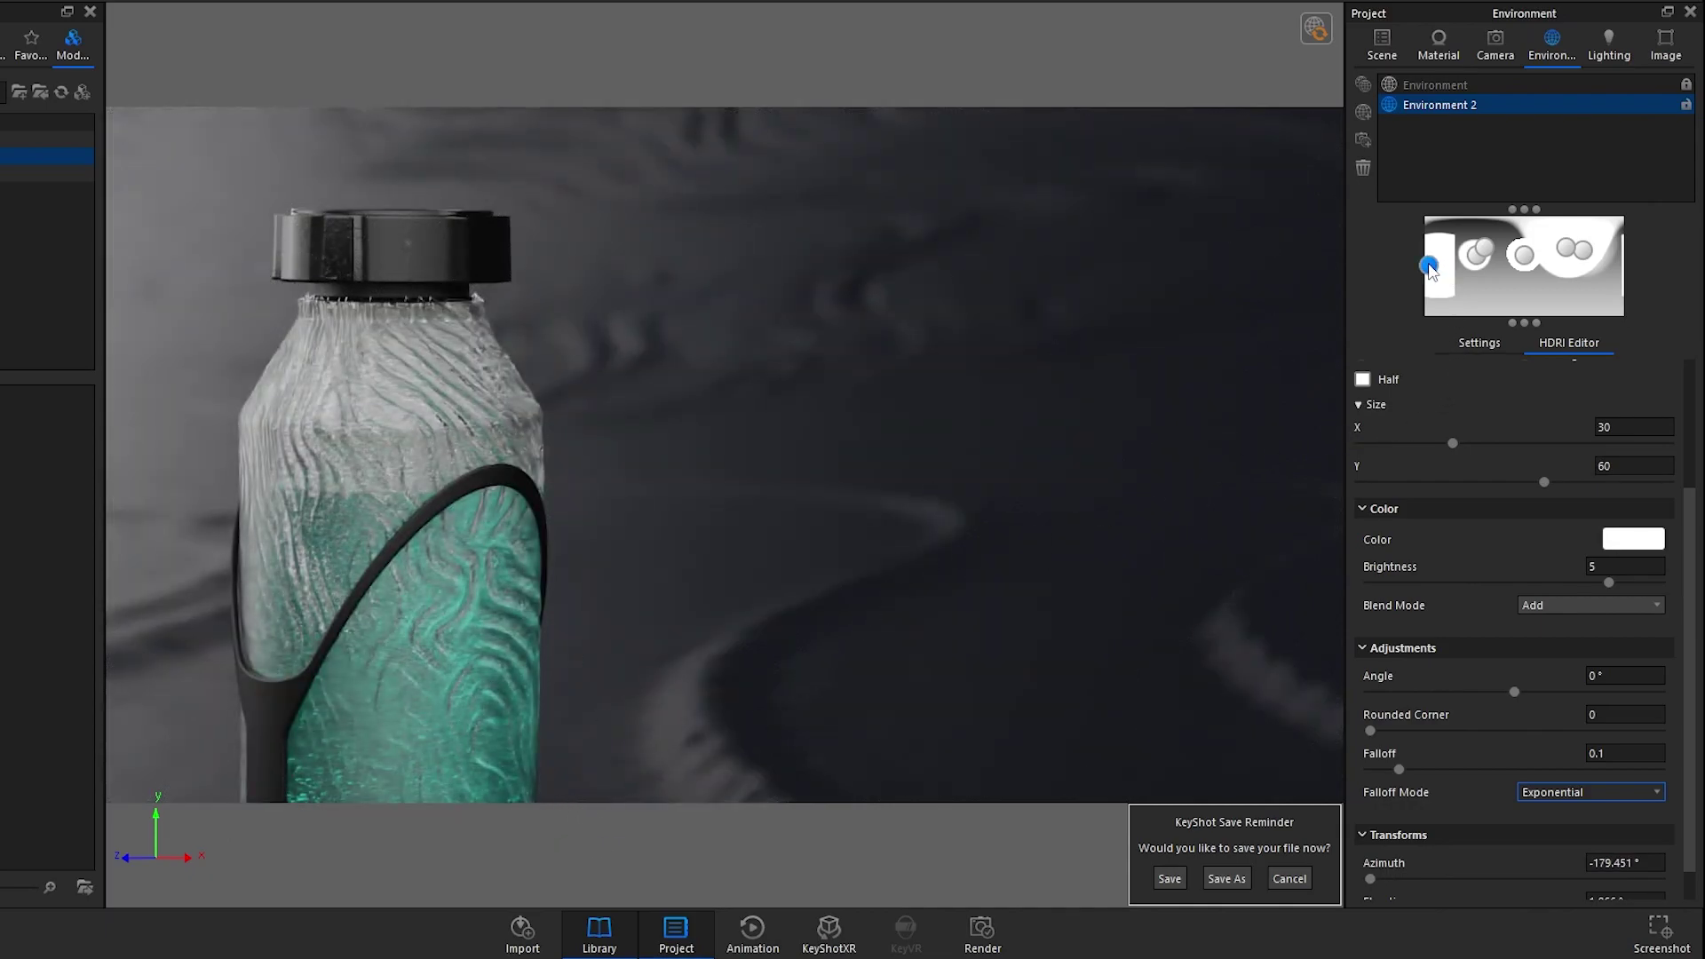